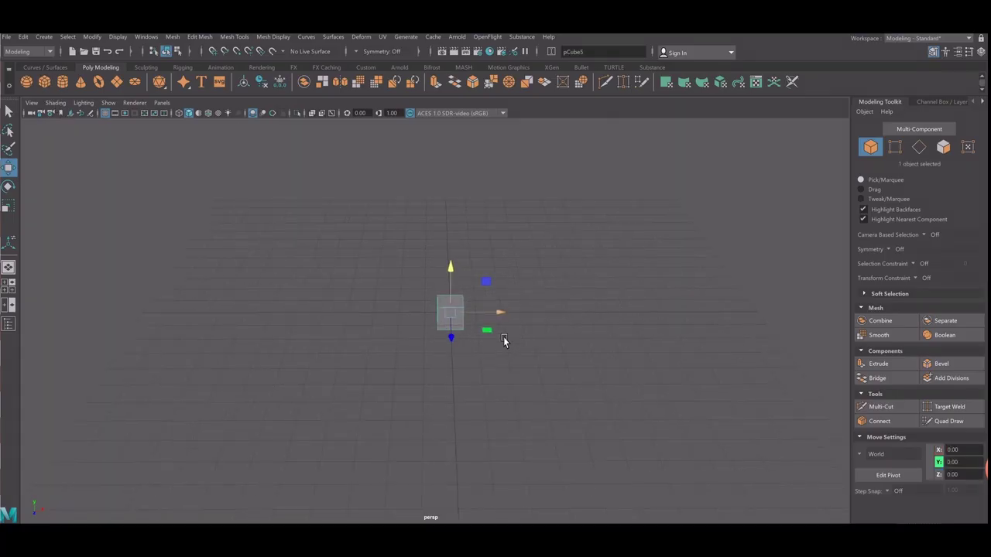
Scale the cube into an 8.45 × 3.68 × 4.77 box.
{"action": "key", "text": "r"}
{"action": "middle_click_drag", "start_coordinate": [509, 335], "coordinate": [537, 352]}
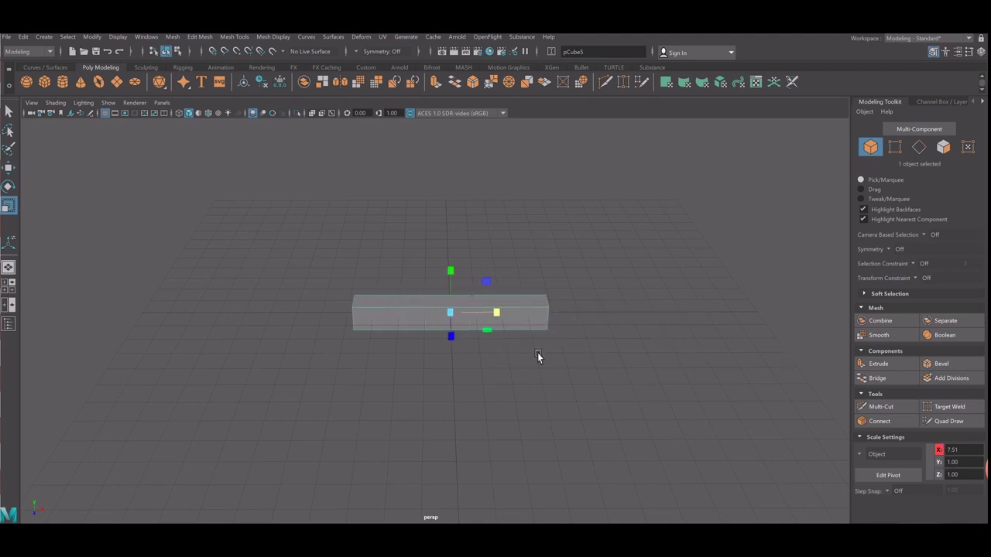
{"action": "middle_click_drag", "start_coordinate": [459, 361], "coordinate": [461, 422]}
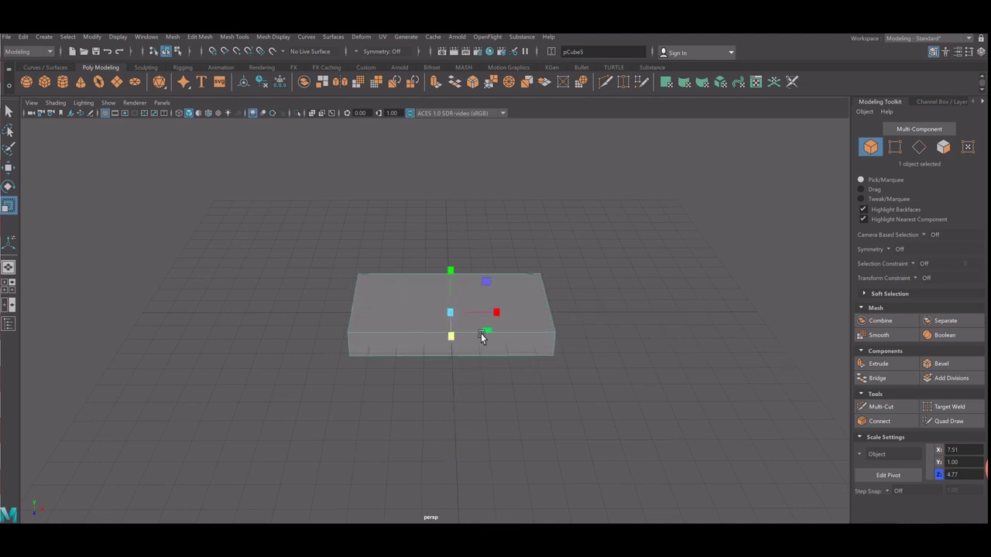
{"action": "middle_click_drag", "start_coordinate": [459, 291], "coordinate": [467, 163]}
{"action": "mouse_move", "coordinate": [467, 164]}
{"action": "left_mouse_down", "text": "alt"}
{"action": "mouse_move", "coordinate": [498, 308]}
{"action": "mouse_move", "coordinate": [513, 327]}
{"action": "left_mouse_up", "text": "alt"}
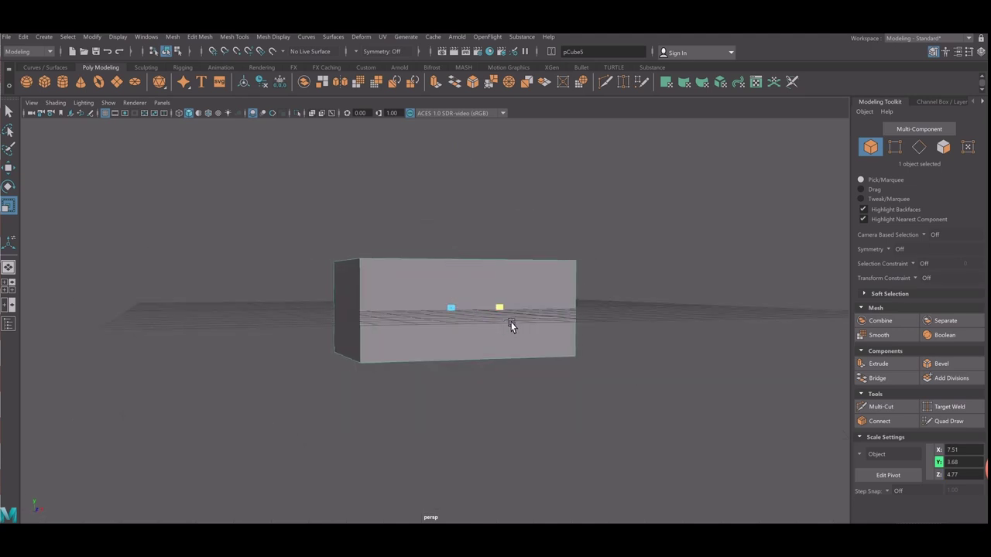
{"action": "left_click", "coordinate": [416, 257]}
{"action": "left_click_drag", "start_coordinate": [416, 257], "coordinate": [432, 268], "text": "alt"}
{"action": "left_click", "coordinate": [496, 365]}
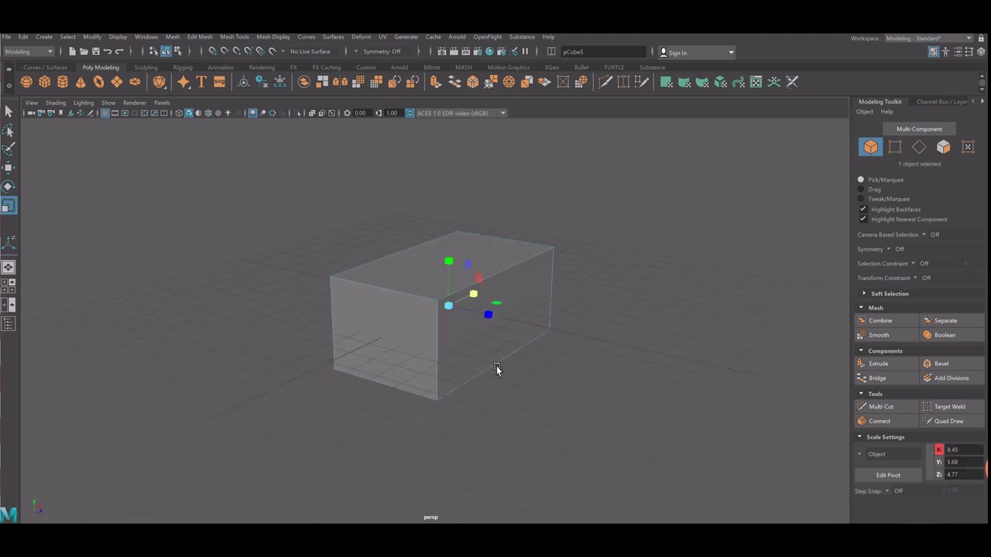
Duplicate the box and move the copy to its right.
{"action": "key", "text": "w"}
{"action": "key", "text": "ctrl+d"}
{"action": "mouse_move", "coordinate": [505, 334]}
{"action": "middle_mouse_down"}
{"action": "mouse_move", "coordinate": [658, 392]}
{"action": "mouse_move", "coordinate": [607, 364]}
{"action": "middle_mouse_up"}
{"action": "key", "text": "r"}
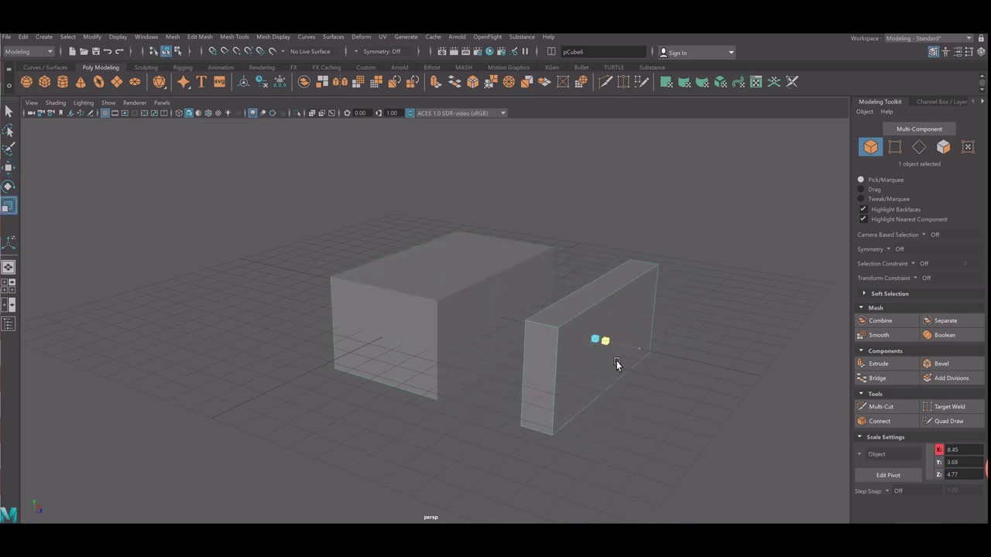
Slide the thin copy along Z onto the box's front end, checking the fit with see-through shading.
{"action": "key", "text": "w"}
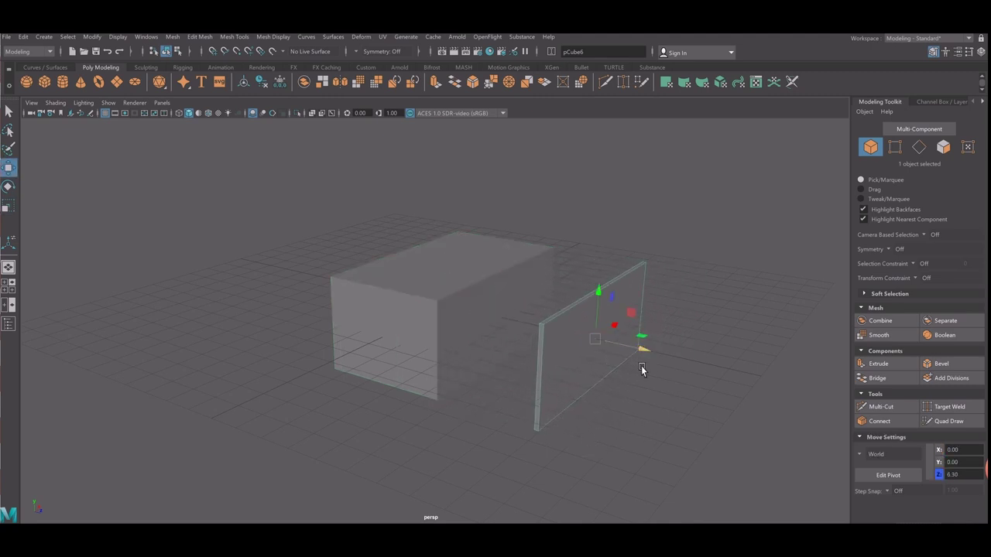
{"action": "middle_click_drag", "start_coordinate": [620, 359], "coordinate": [559, 340]}
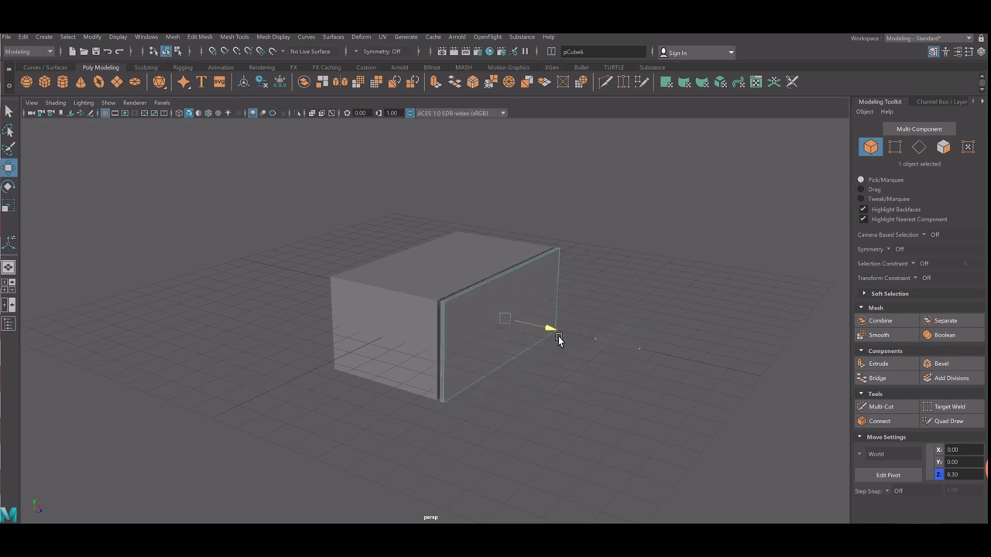
{"action": "key", "text": "alt+a"}
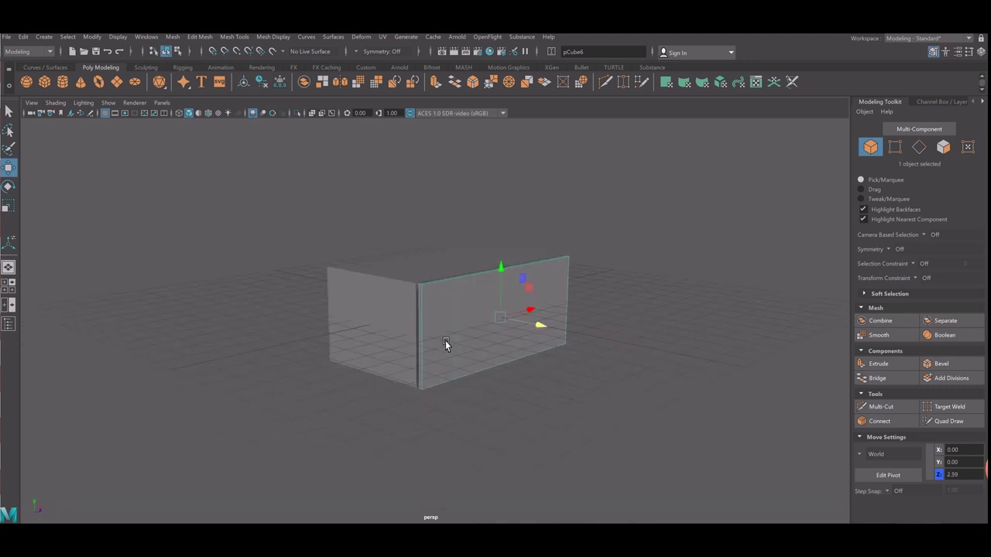
{"action": "key", "text": "alt+a"}
{"action": "left_click_drag", "start_coordinate": [445, 341], "coordinate": [530, 346], "text": "alt"}
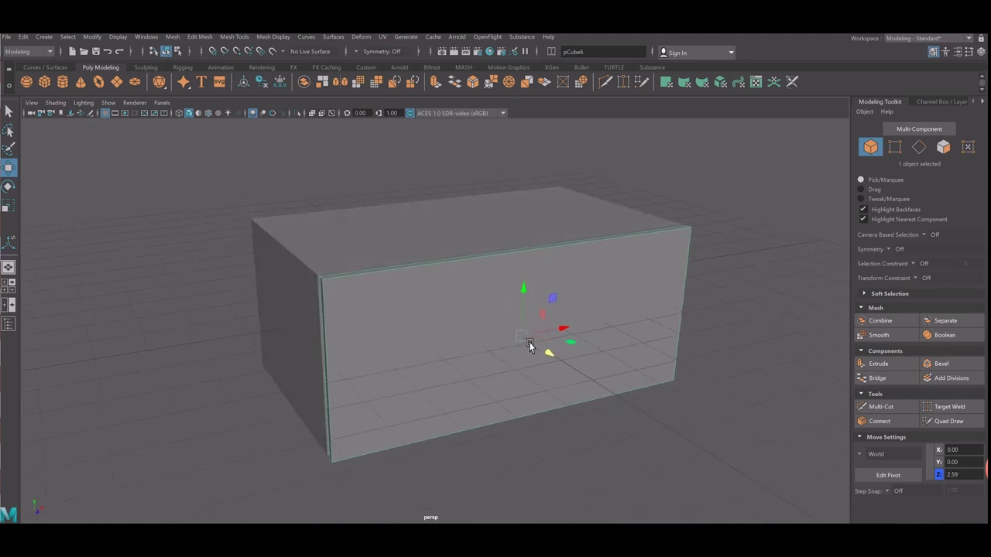
{"action": "scroll", "coordinate": [529, 346], "scroll_direction": "up", "scroll_amount": 1}
Thicken the front slab slightly along Z and cut three vertical edge loops across its face.
{"action": "key", "text": "r"}
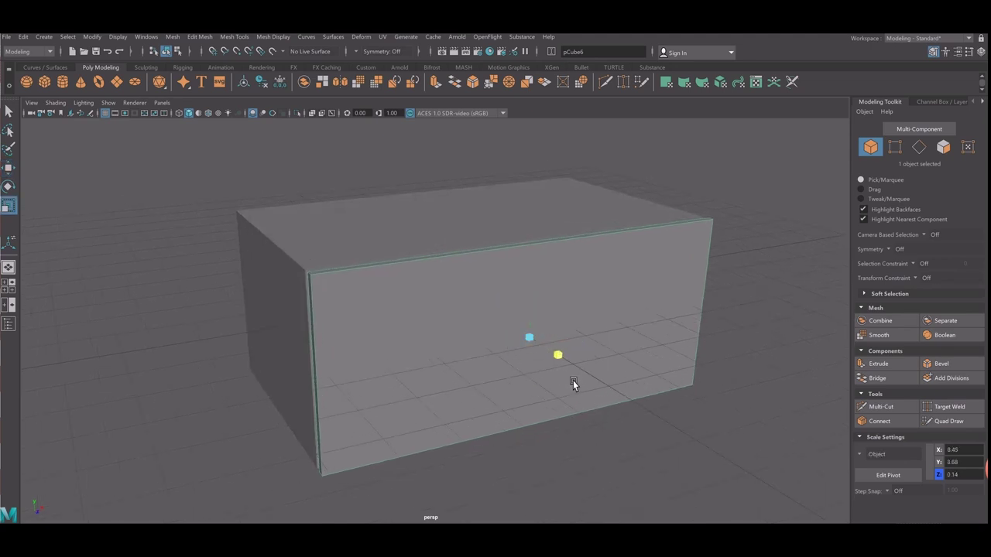
{"action": "left_click_drag", "start_coordinate": [589, 395], "coordinate": [602, 411]}
{"action": "left_click", "coordinate": [880, 407]}
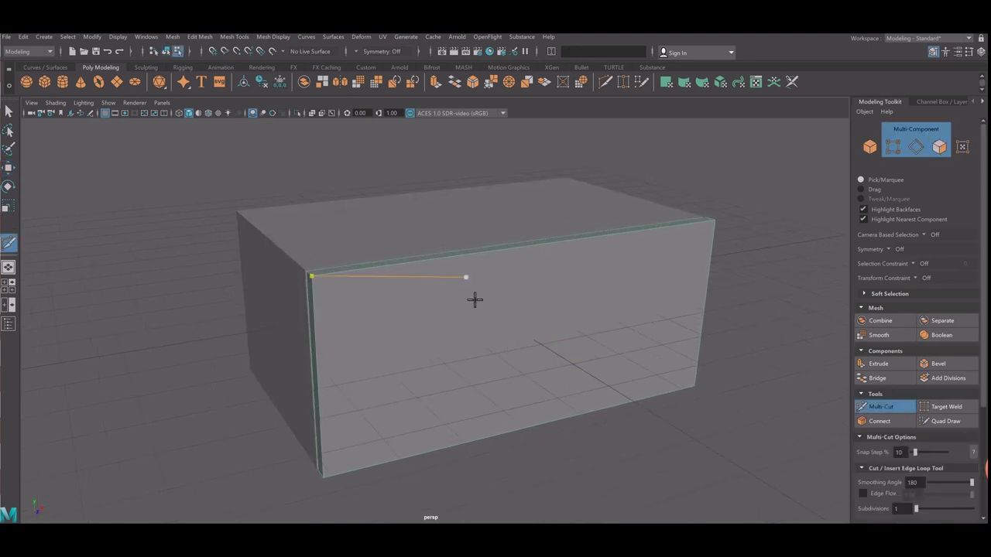
{"action": "left_click", "coordinate": [378, 295], "text": "ctrl"}
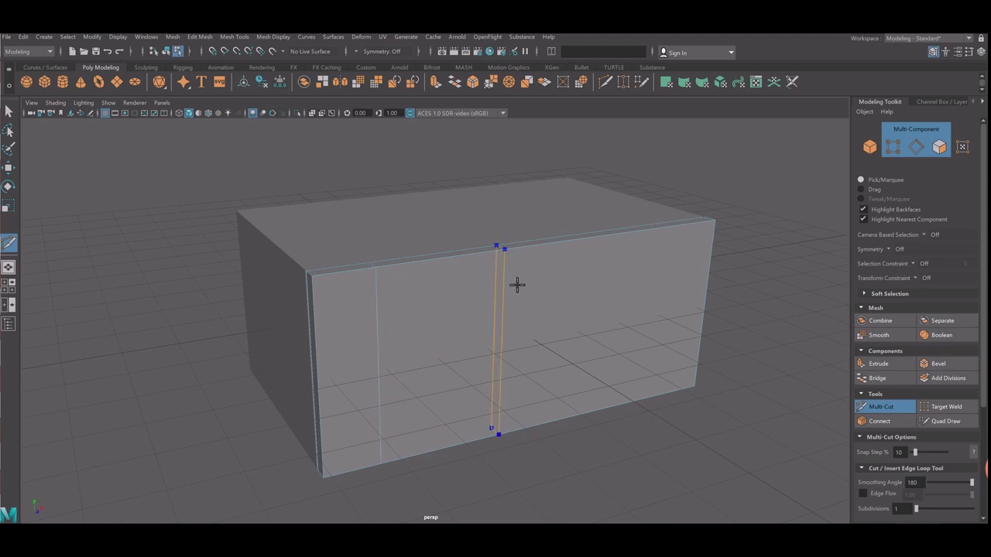
{"action": "left_click", "coordinate": [519, 280], "text": "ctrl"}
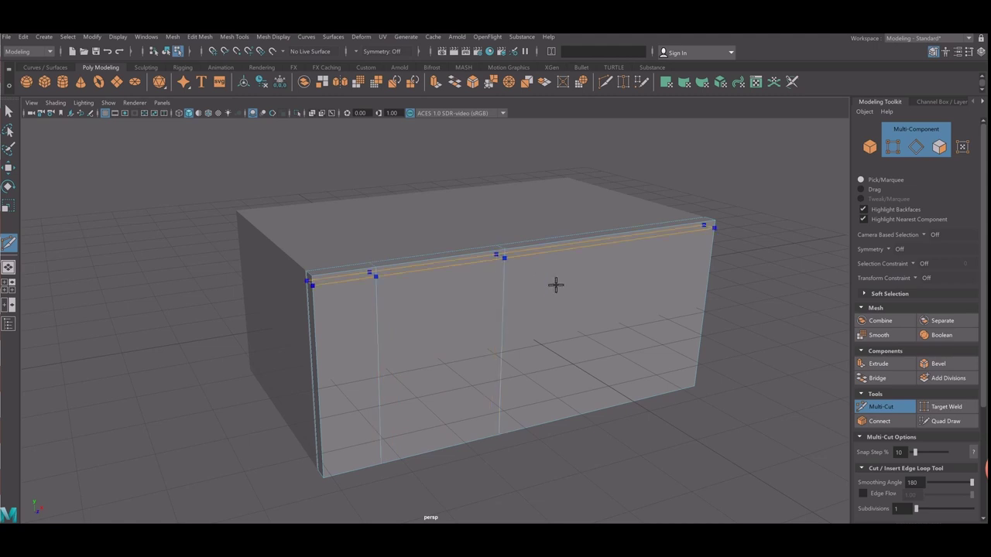
{"action": "left_click", "coordinate": [647, 267], "text": "ctrl"}
Make the slab's top edge wavy by moving top-edge vertices with soft selection.
{"action": "key", "text": "q"}
{"action": "right_click_drag", "start_coordinate": [445, 293], "coordinate": [393, 310]}
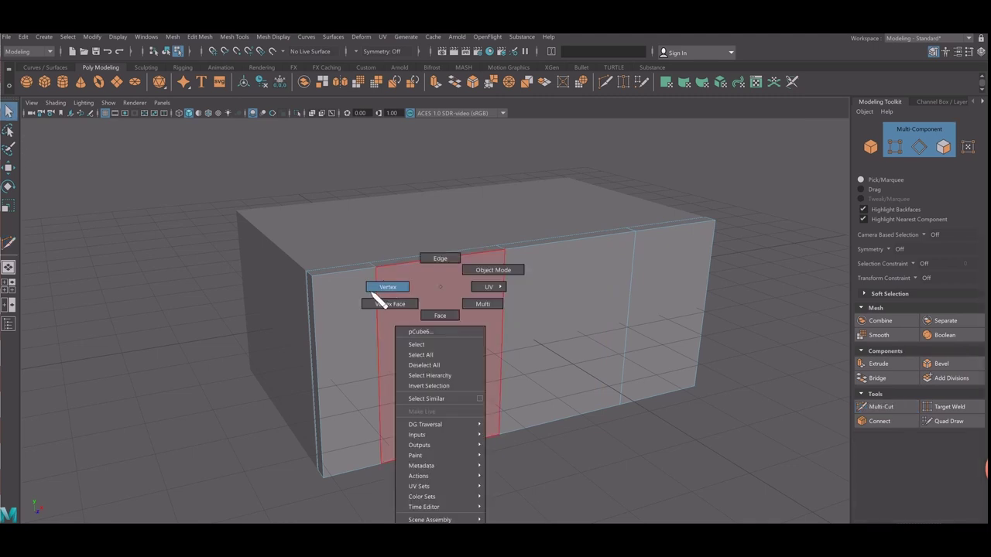
{"action": "left_click", "coordinate": [373, 267]}
{"action": "left_click_drag", "start_coordinate": [432, 308], "coordinate": [390, 311], "text": "alt"}
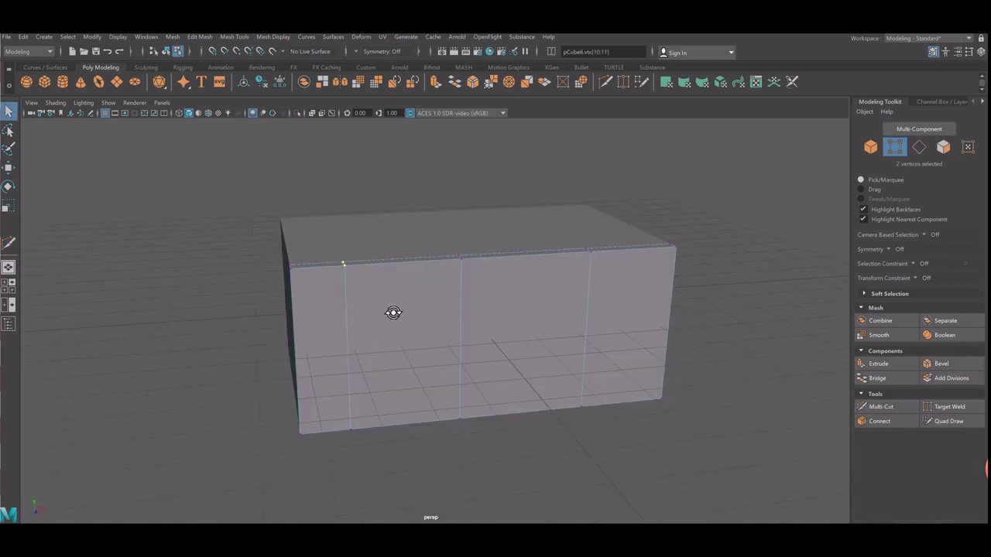
{"action": "key", "text": "w"}
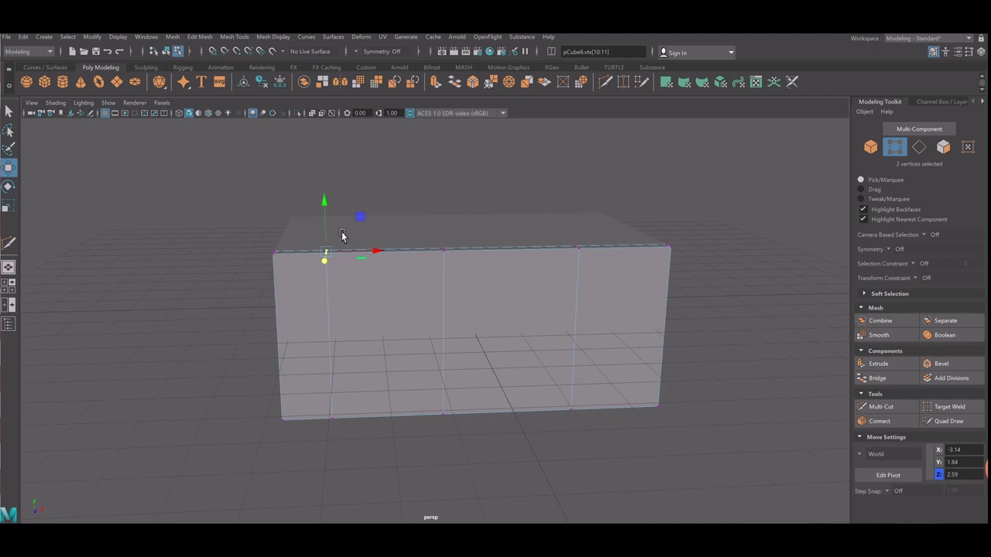
{"action": "key", "text": "b"}
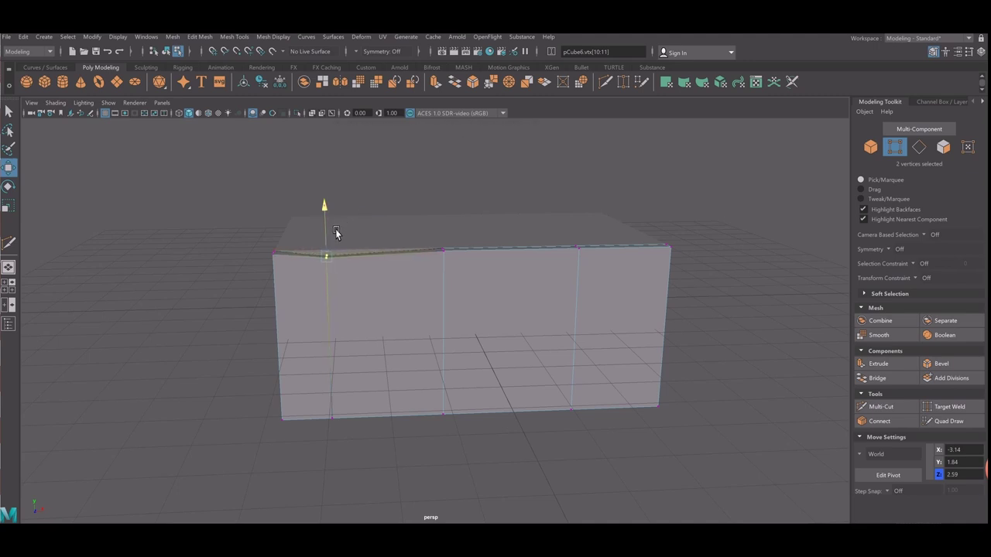
{"action": "left_click", "coordinate": [442, 251]}
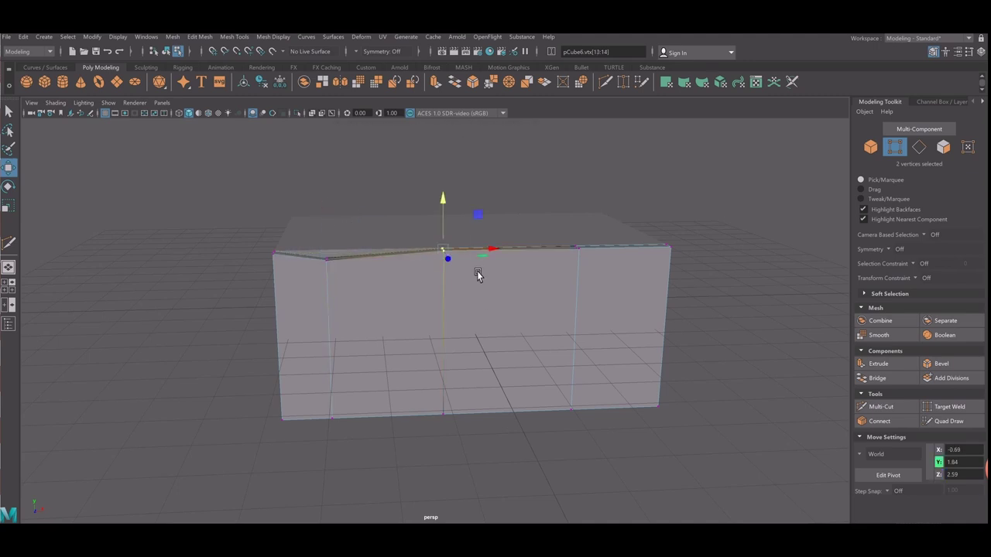
{"action": "left_click", "coordinate": [454, 225]}
{"action": "left_click_drag", "start_coordinate": [563, 265], "coordinate": [596, 218]}
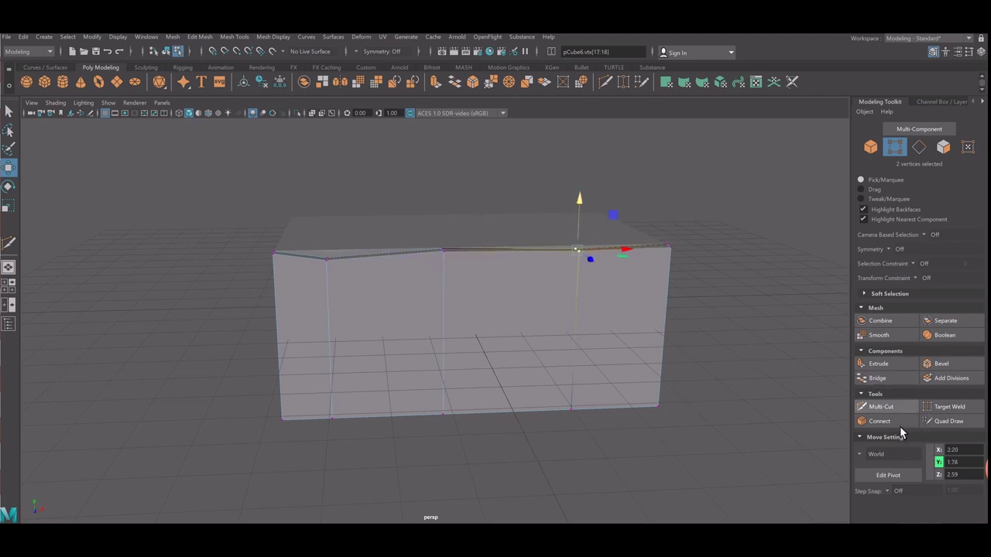
Cut two horizontal edge loops across the slab.
{"action": "left_click", "coordinate": [878, 407]}
{"action": "left_click", "coordinate": [659, 338], "text": "ctrl"}
{"action": "left_click", "coordinate": [666, 395], "text": "ctrl"}
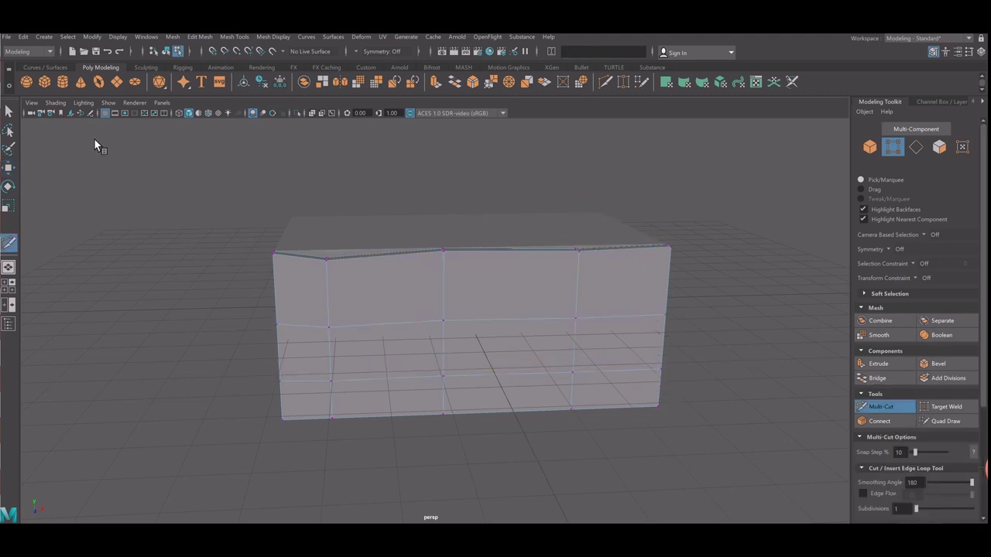
{"action": "key", "text": "q"}
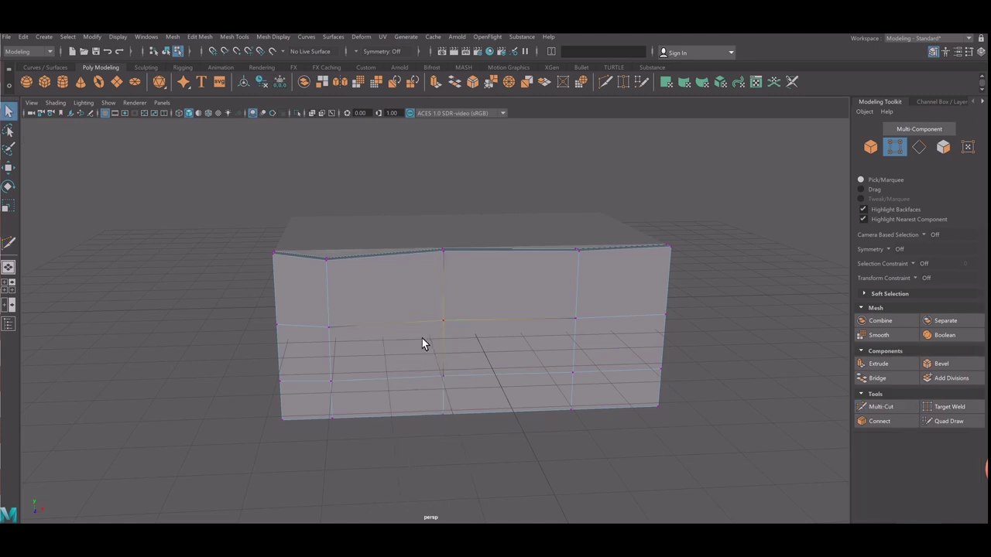
Shift the slab's middle and lower-left vertices using a wider soft-selection falloff.
{"action": "left_click_drag", "start_coordinate": [422, 338], "coordinate": [447, 338], "text": "alt"}
{"action": "left_click_drag", "start_coordinate": [514, 288], "coordinate": [554, 357]}
{"action": "key", "text": "w"}
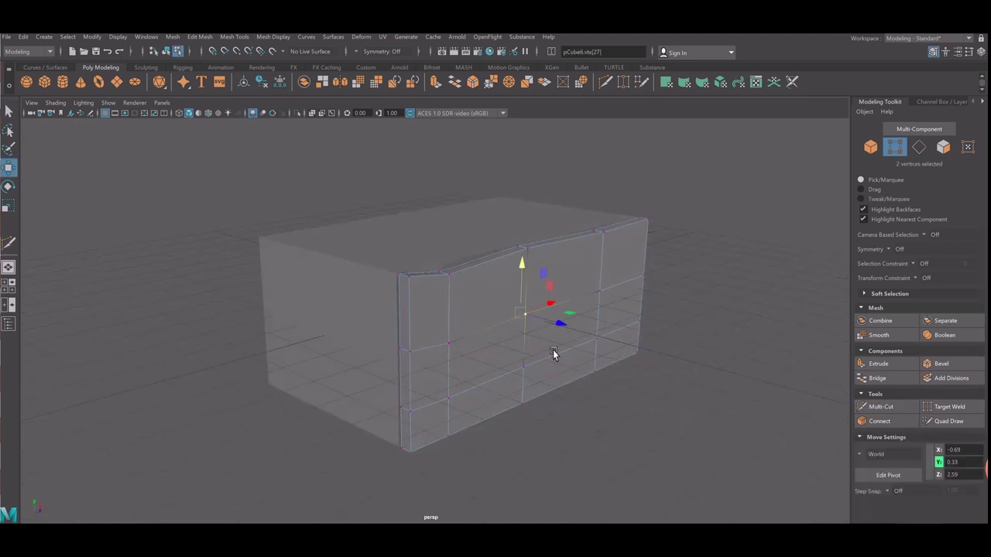
{"action": "key", "text": "b"}
{"action": "mouse_move", "coordinate": [548, 347]}
{"action": "middle_mouse_down"}
{"action": "mouse_move", "coordinate": [615, 350]}
{"action": "mouse_move", "coordinate": [615, 362]}
{"action": "mouse_move", "coordinate": [581, 349]}
{"action": "middle_mouse_up"}
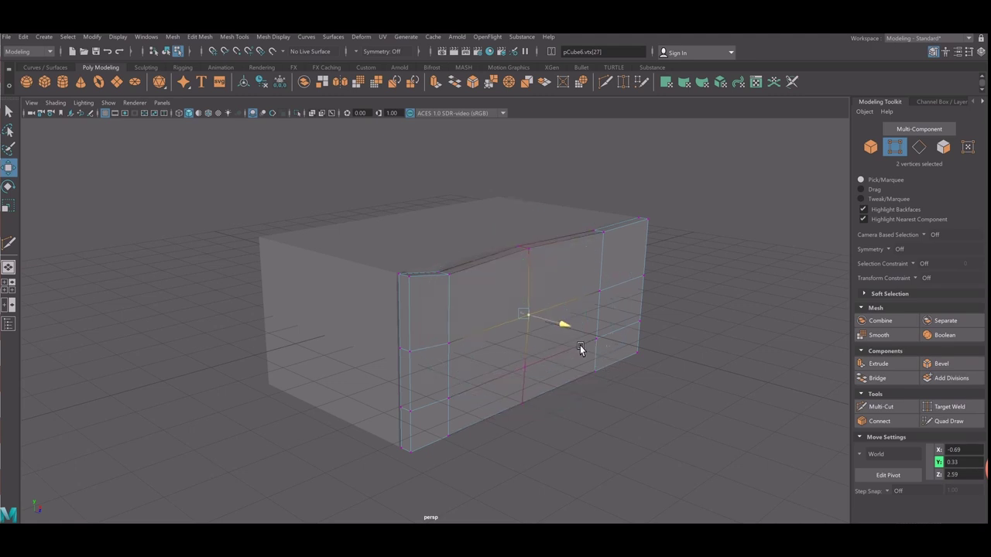
{"action": "mouse_move", "coordinate": [598, 312]}
{"action": "middle_mouse_down"}
{"action": "mouse_move", "coordinate": [631, 330]}
{"action": "mouse_move", "coordinate": [655, 325]}
{"action": "middle_mouse_up"}
{"action": "mouse_move", "coordinate": [506, 349]}
{"action": "left_mouse_down", "text": "alt"}
{"action": "mouse_move", "coordinate": [513, 343]}
{"action": "mouse_move", "coordinate": [463, 381]}
{"action": "left_mouse_up", "text": "alt"}
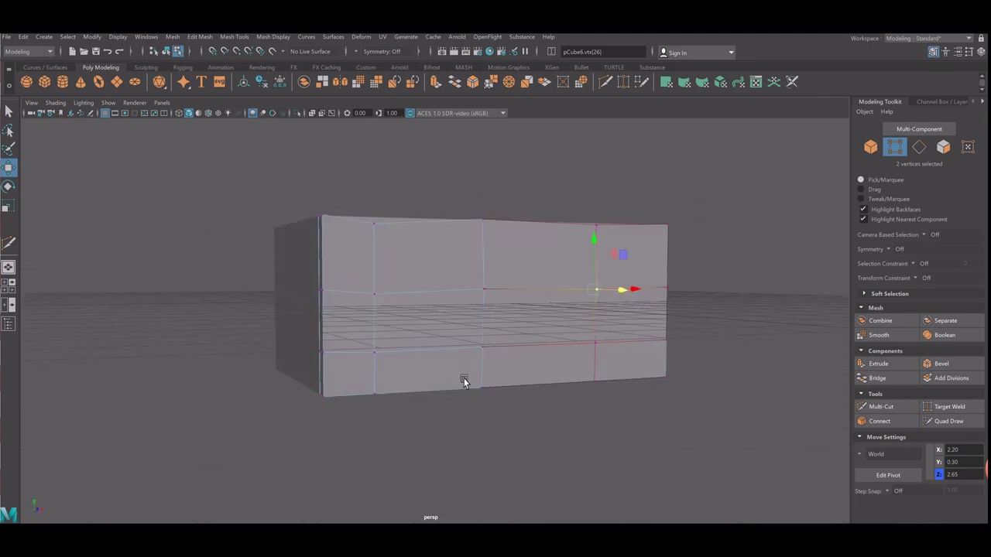
{"action": "left_click_drag", "start_coordinate": [387, 426], "coordinate": [388, 377]}
{"action": "middle_click_drag", "start_coordinate": [383, 369], "coordinate": [383, 365]}
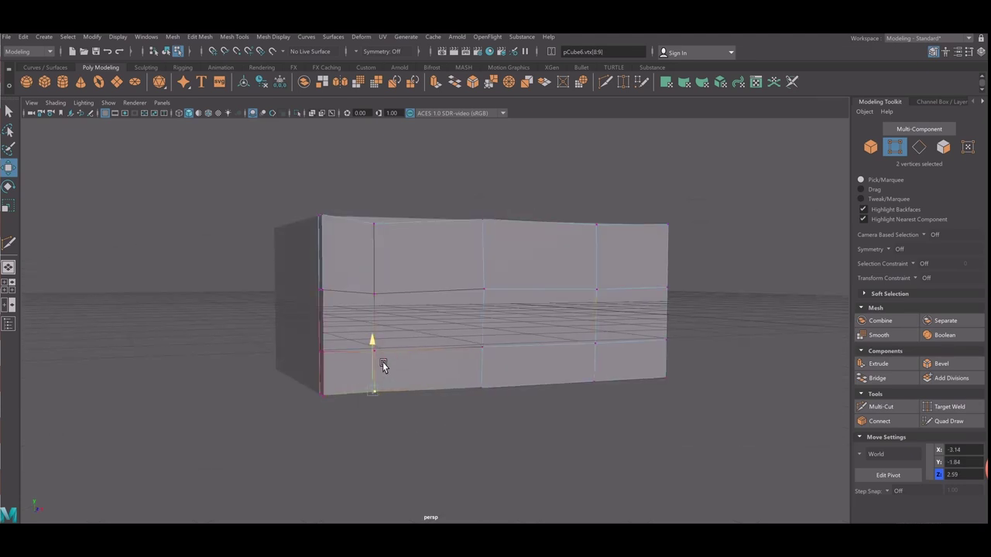
{"action": "right_click_drag", "start_coordinate": [562, 298], "coordinate": [582, 280]}
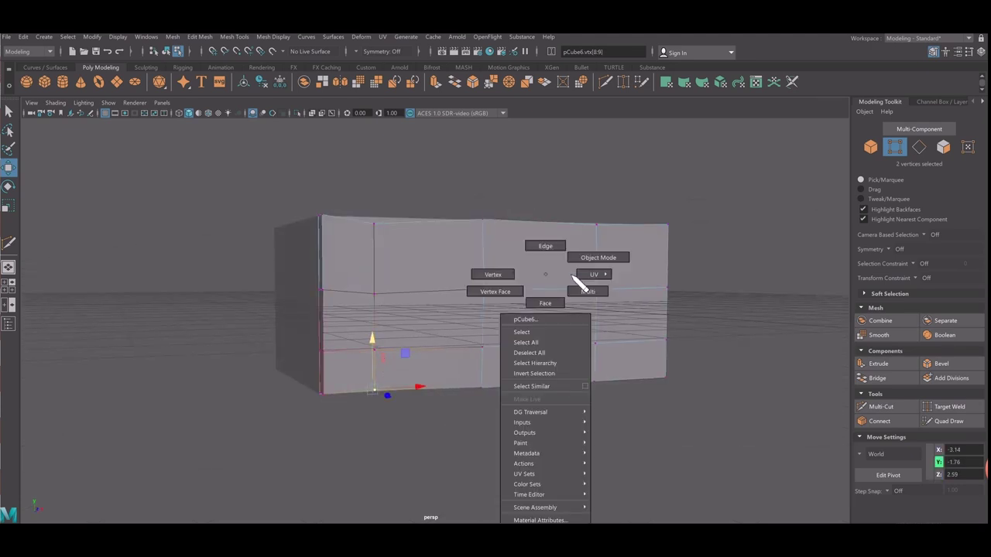
Switch the slab to edge mode and select its top and middle horizontal edge loops.
{"action": "left_click", "coordinate": [714, 312]}
{"action": "key", "text": "r"}
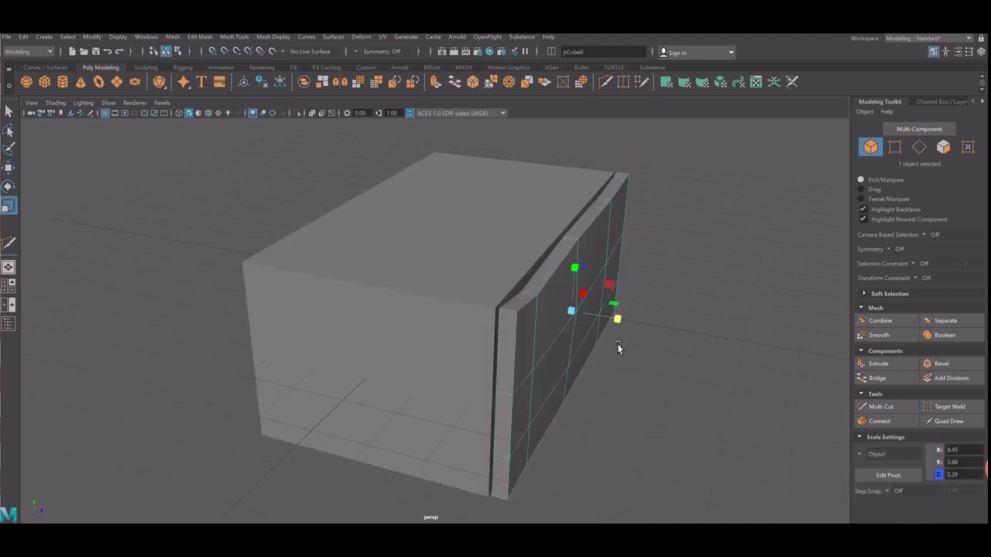
{"action": "right_click_drag", "start_coordinate": [561, 246], "coordinate": [573, 242]}
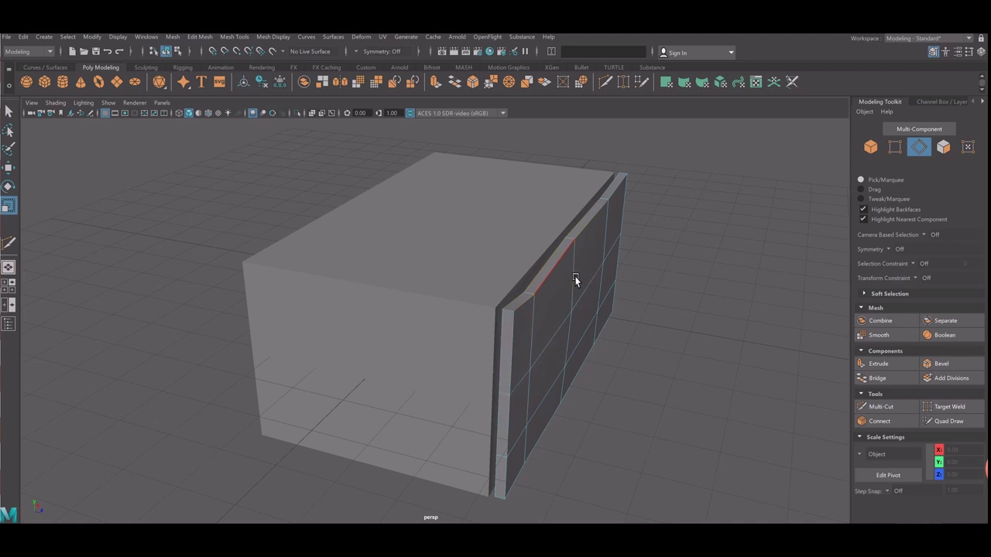
{"action": "left_click", "coordinate": [533, 338]}
{"action": "double_click", "coordinate": [534, 326]}
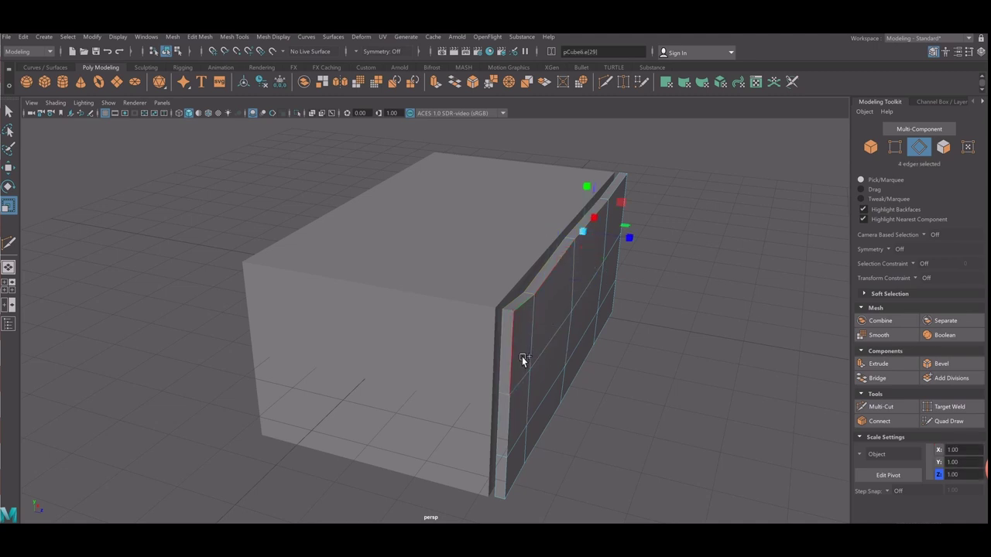
{"action": "left_click", "coordinate": [522, 356], "text": "shift"}
{"action": "double_click", "coordinate": [541, 456], "text": "shift"}
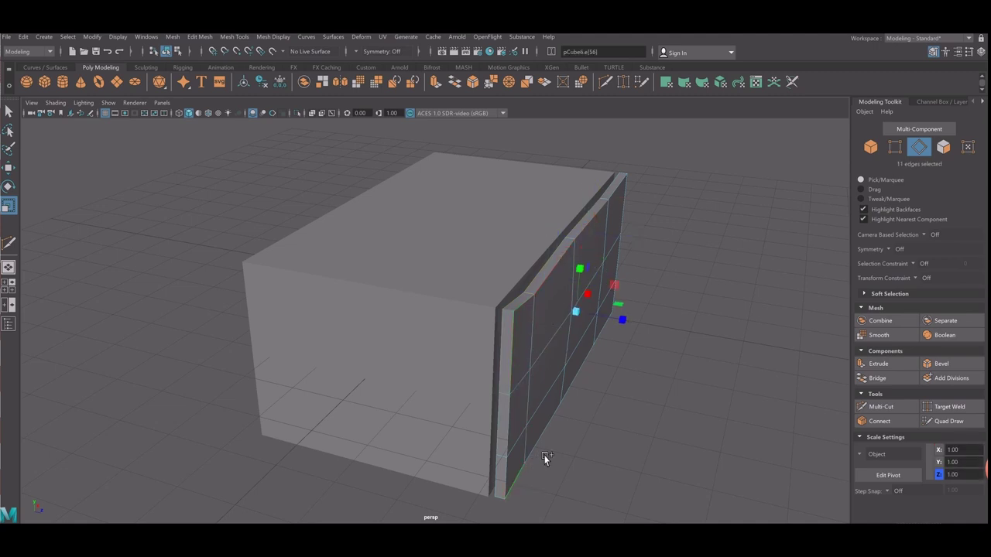
Add the back and front vertical edge loops to the selection and view it in wireframe.
{"action": "double_click", "coordinate": [634, 222], "text": "shift"}
{"action": "double_click", "coordinate": [514, 351], "text": "shift"}
{"action": "mouse_move", "coordinate": [526, 349]}
{"action": "left_mouse_down", "text": "alt"}
{"action": "mouse_move", "coordinate": [539, 320]}
{"action": "mouse_move", "coordinate": [496, 310]}
{"action": "left_mouse_up", "text": "alt"}
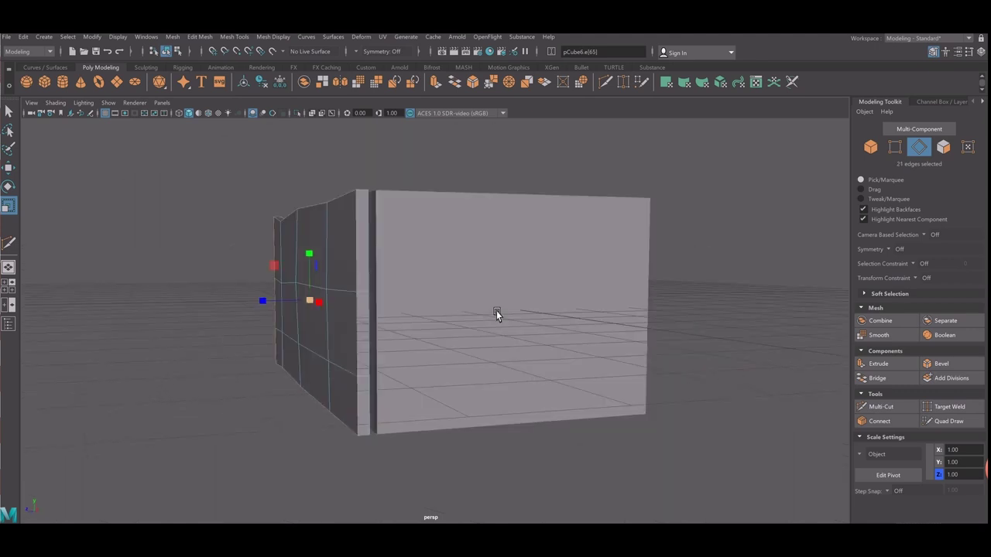
{"action": "double_click", "coordinate": [381, 285], "text": "shift"}
{"action": "left_click_drag", "start_coordinate": [380, 285], "coordinate": [394, 323], "text": "alt"}
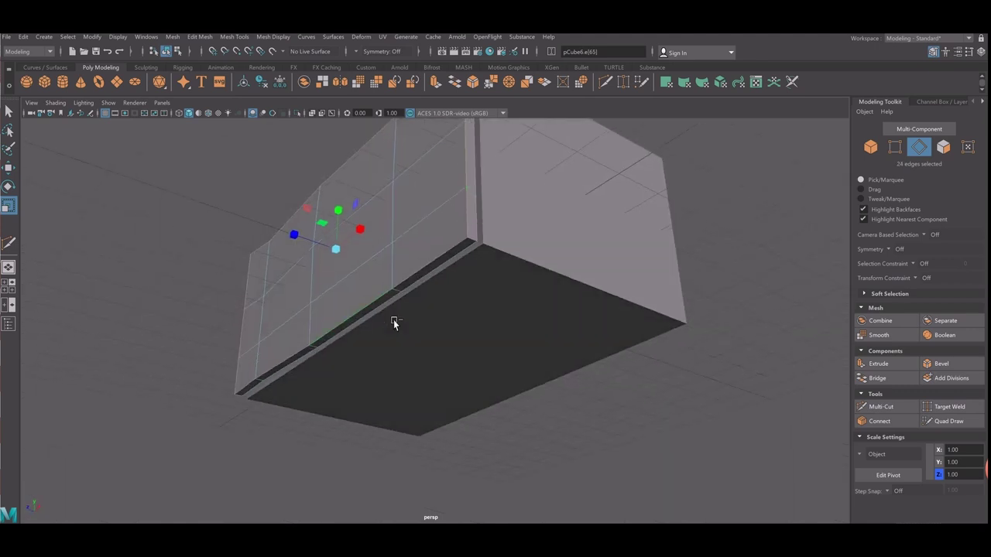
{"action": "mouse_move", "coordinate": [312, 309]}
{"action": "left_mouse_down", "text": "alt"}
{"action": "mouse_move", "coordinate": [383, 334]}
{"action": "mouse_move", "coordinate": [361, 330]}
{"action": "mouse_move", "coordinate": [374, 332]}
{"action": "left_mouse_up", "text": "alt"}
{"action": "key", "text": "4"}
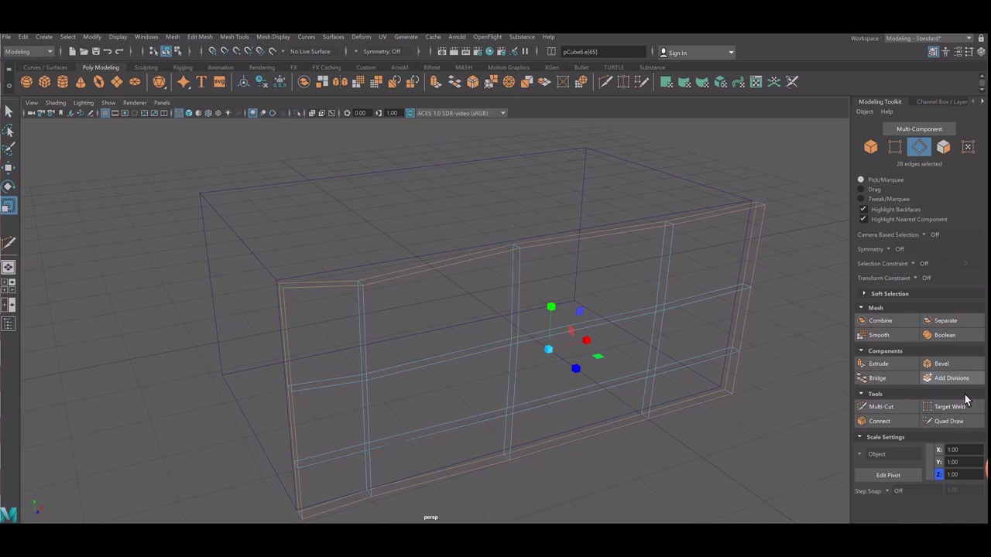
Bevel the selected slab edges and return to shaded display.
{"action": "left_click", "coordinate": [937, 363]}
{"action": "left_click_drag", "start_coordinate": [488, 323], "coordinate": [488, 325], "text": "alt"}
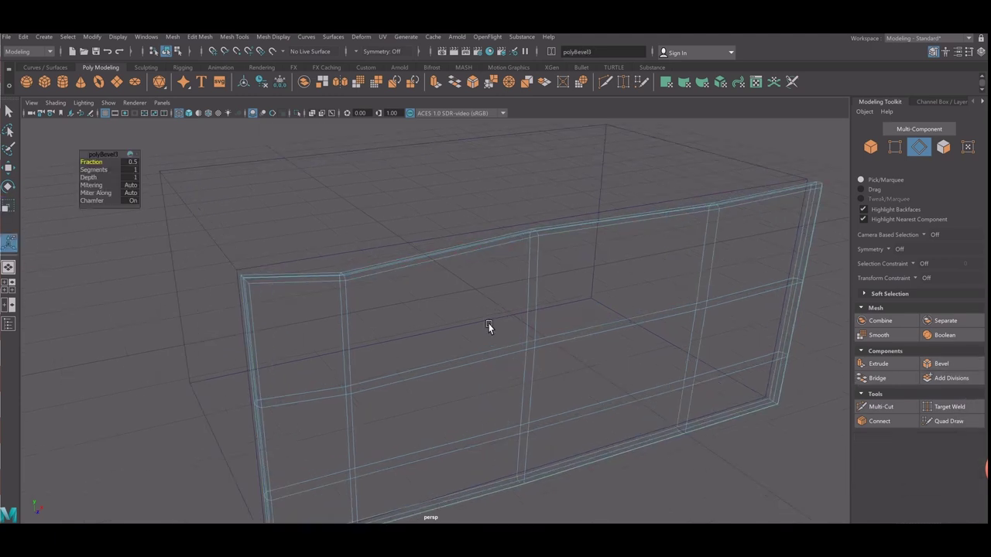
{"action": "key", "text": "5"}
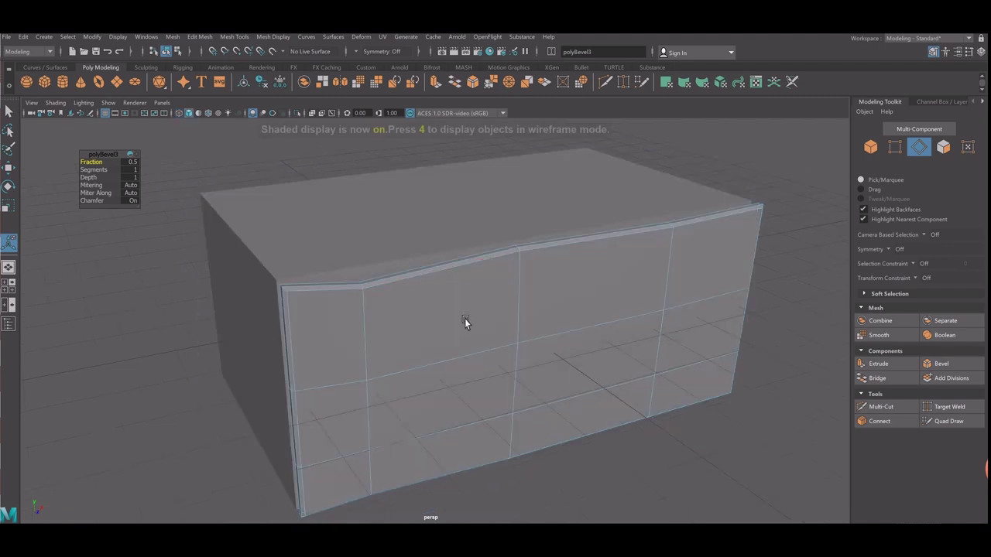
{"action": "left_click_drag", "start_coordinate": [334, 300], "coordinate": [334, 301], "text": "alt"}
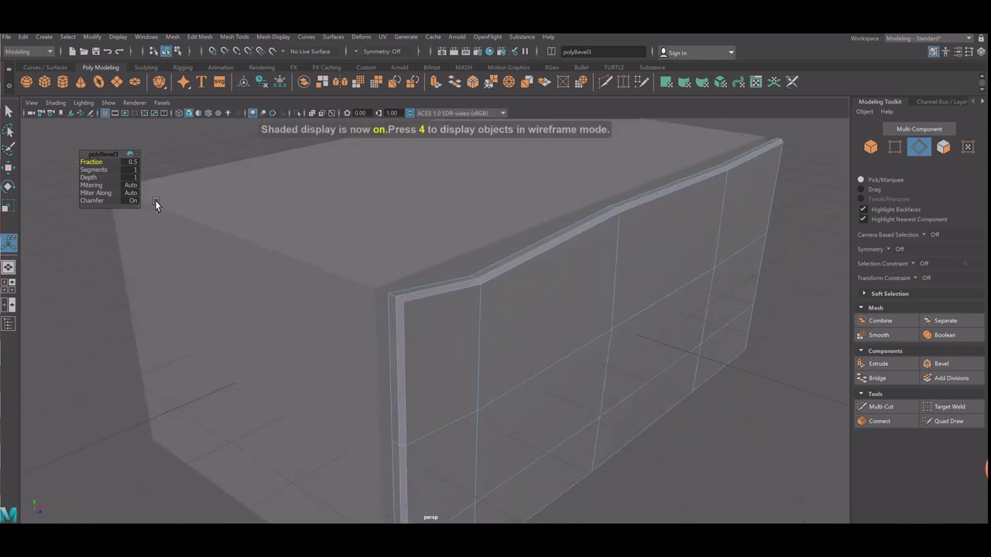
Select the border edge loop around the bevelled slab plus one more edge.
{"action": "double_click", "coordinate": [409, 329]}
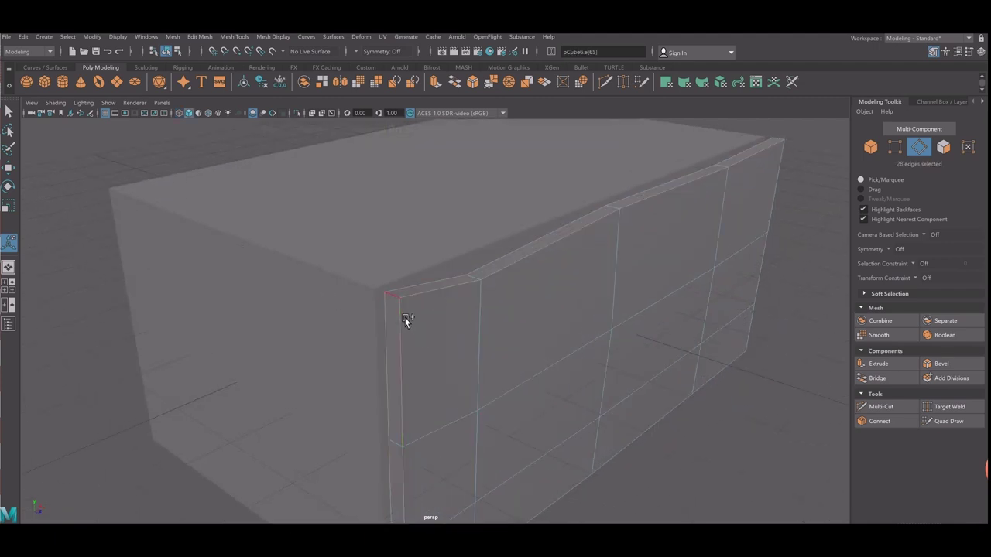
{"action": "left_click_drag", "start_coordinate": [502, 402], "coordinate": [495, 380], "text": "alt"}
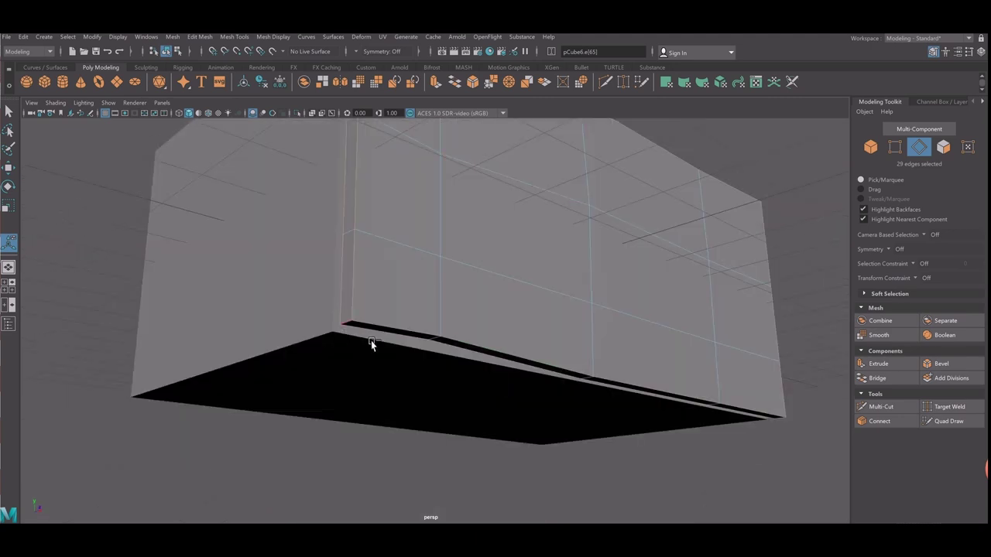
{"action": "mouse_move", "coordinate": [371, 340]}
{"action": "left_mouse_down", "text": "alt"}
{"action": "mouse_move", "coordinate": [559, 391]}
{"action": "mouse_move", "coordinate": [487, 354]}
{"action": "left_mouse_up", "text": "alt"}
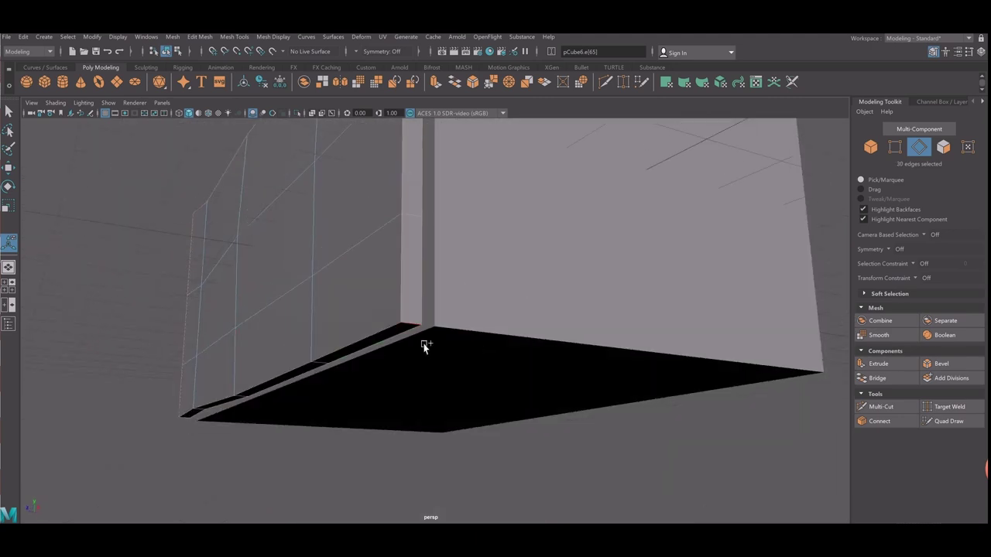
{"action": "mouse_move", "coordinate": [434, 321]}
{"action": "left_mouse_down", "text": "alt"}
{"action": "mouse_move", "coordinate": [436, 341]}
{"action": "mouse_move", "coordinate": [438, 332]}
{"action": "left_mouse_up", "text": "alt"}
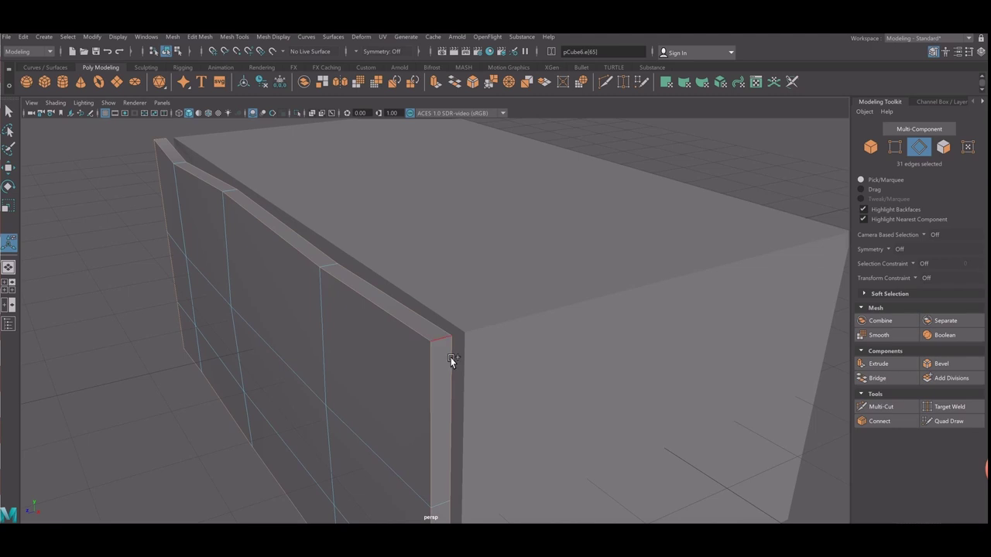
{"action": "left_click", "coordinate": [452, 361], "text": "shift"}
{"action": "left_click_drag", "start_coordinate": [360, 349], "coordinate": [433, 341], "text": "alt"}
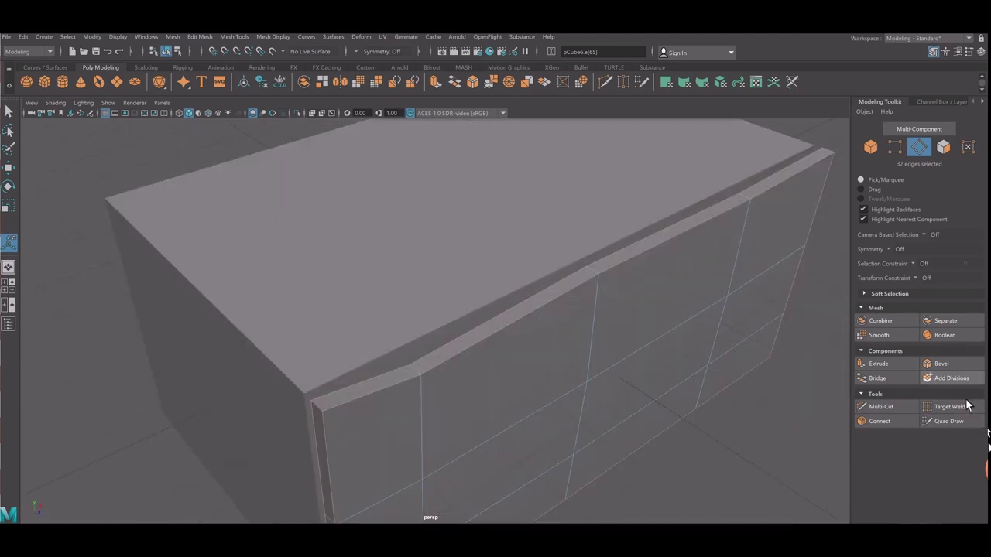
Bevel the border edges with 2 segments at fraction 0.34.
{"action": "left_click", "coordinate": [951, 364]}
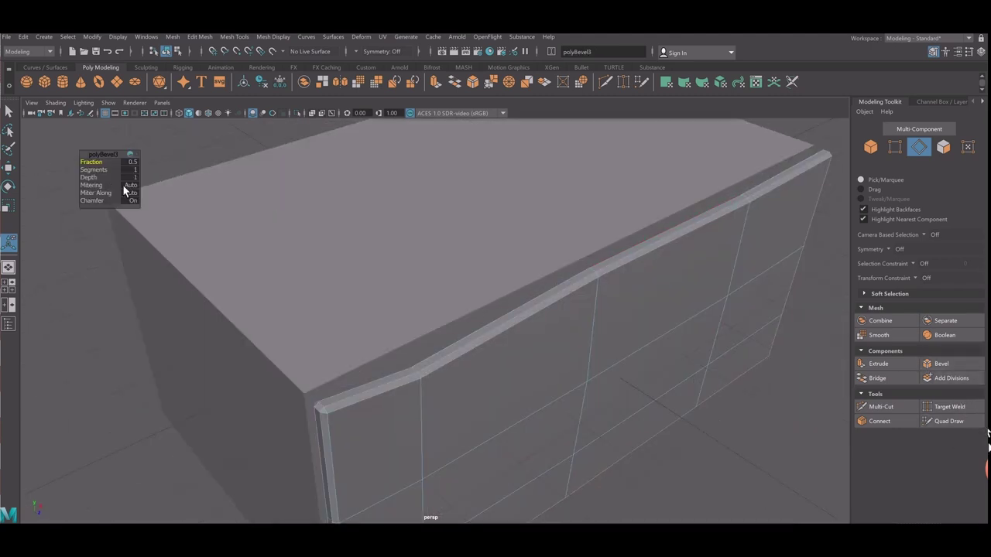
{"action": "mouse_move", "coordinate": [113, 194]}
{"action": "left_mouse_down"}
{"action": "mouse_move", "coordinate": [128, 193]}
{"action": "mouse_move", "coordinate": [108, 189]}
{"action": "left_mouse_up"}
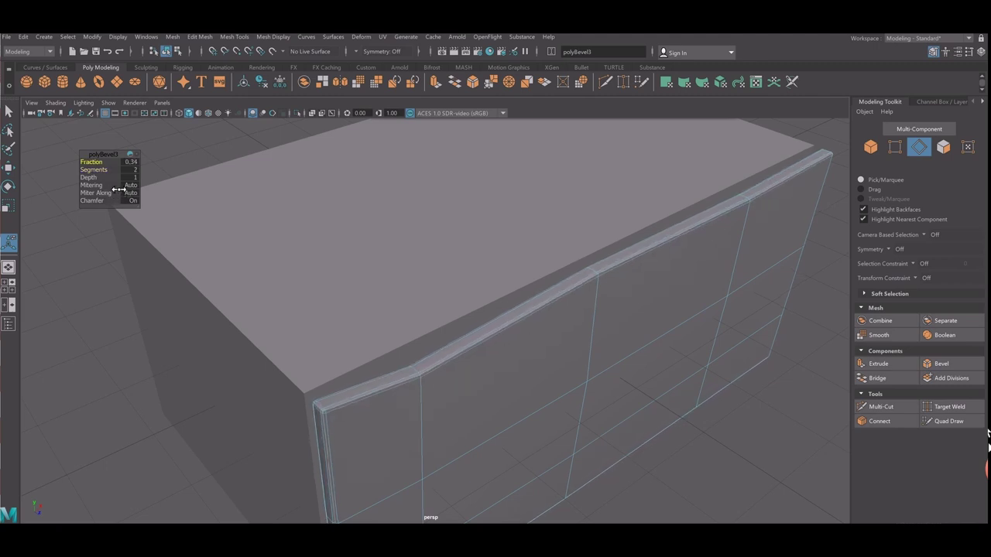
{"action": "right_click_drag", "start_coordinate": [637, 304], "coordinate": [672, 269]}
{"action": "scroll", "coordinate": [782, 373], "scroll_direction": "down", "scroll_amount": 5}
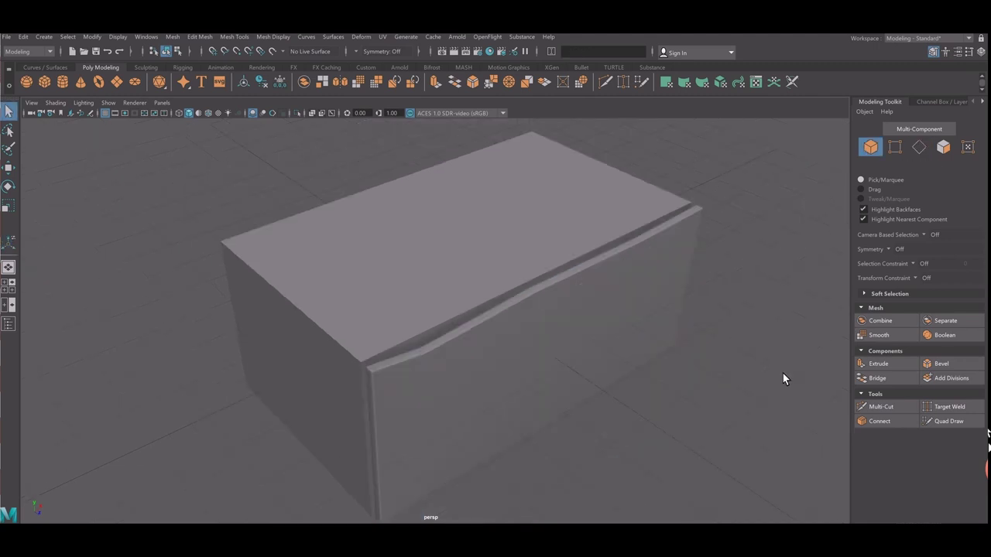
{"action": "mouse_move", "coordinate": [783, 373]}
{"action": "left_mouse_down", "text": "alt"}
{"action": "mouse_move", "coordinate": [620, 370]}
{"action": "mouse_move", "coordinate": [506, 347]}
{"action": "mouse_move", "coordinate": [514, 367]}
{"action": "mouse_move", "coordinate": [564, 370]}
{"action": "left_mouse_up", "text": "alt"}
Slide the bevelled wavy slab along X so it fits against the large box.
{"action": "left_click", "coordinate": [469, 361]}
{"action": "key", "text": "w"}
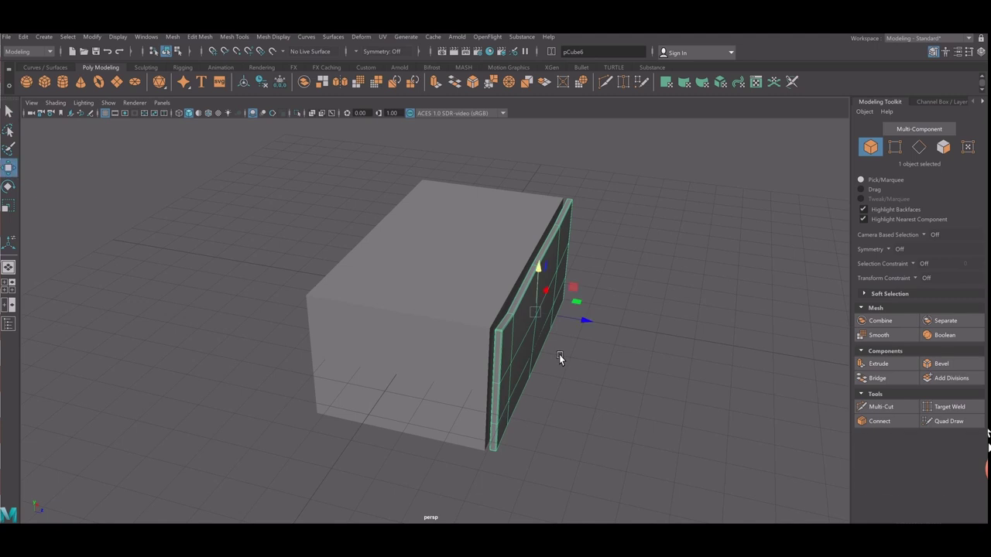
{"action": "middle_click_drag", "start_coordinate": [591, 341], "coordinate": [440, 297]}
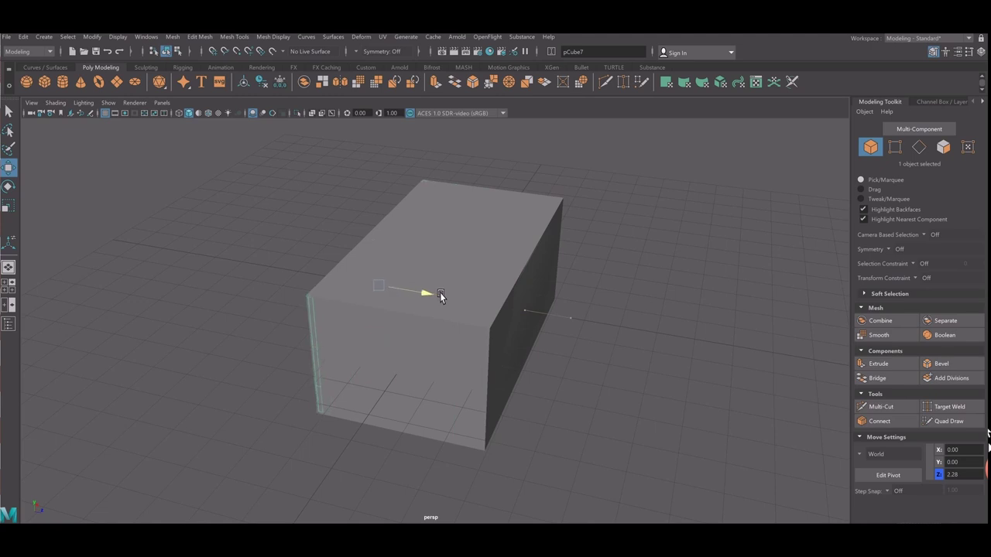
{"action": "left_click", "coordinate": [455, 364]}
Flatten the large box into a thin lid and raise it along Y above the panels.
{"action": "left_click_drag", "start_coordinate": [455, 366], "coordinate": [473, 365], "text": "alt"}
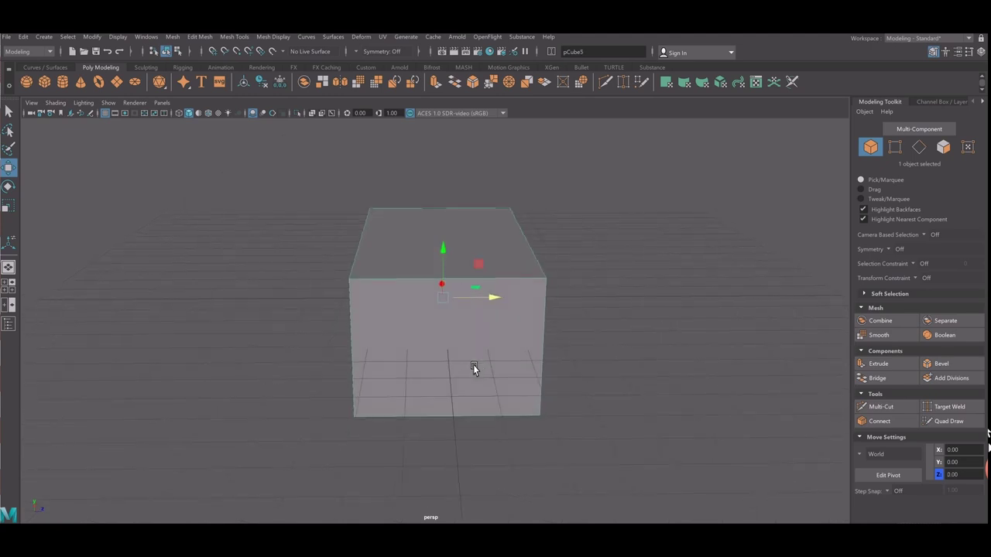
{"action": "key", "text": "r"}
{"action": "left_click_drag", "start_coordinate": [467, 310], "coordinate": [456, 273], "text": "alt"}
{"action": "right_click_drag", "start_coordinate": [457, 273], "coordinate": [488, 302], "text": "alt"}
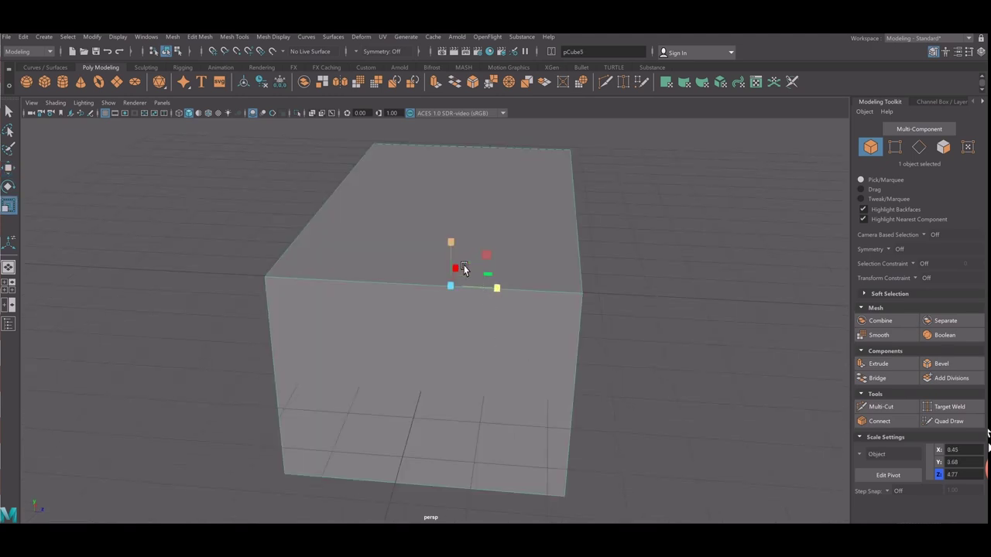
{"action": "left_click_drag", "start_coordinate": [464, 268], "coordinate": [464, 309]}
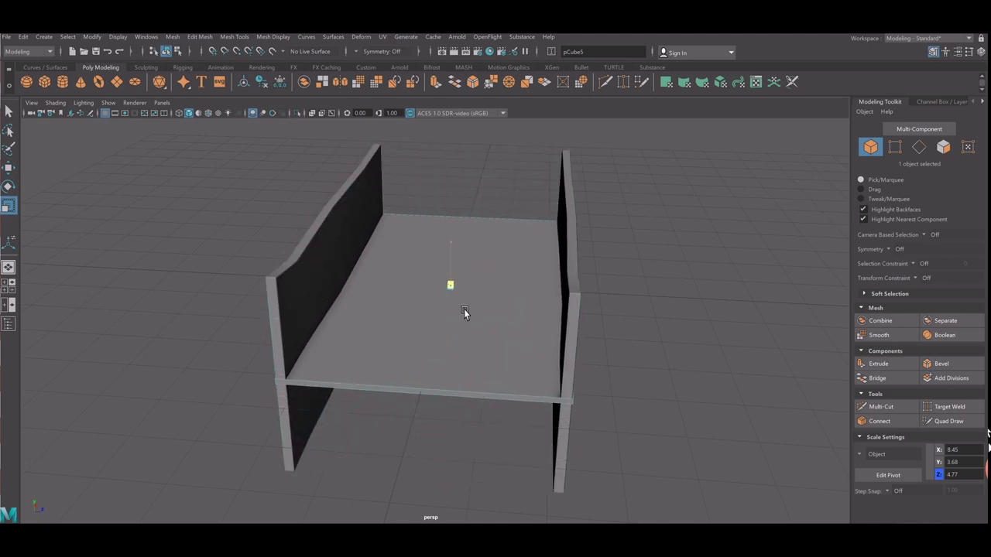
{"action": "key", "text": "w"}
{"action": "left_click_drag", "start_coordinate": [461, 229], "coordinate": [436, 89]}
{"action": "left_click", "coordinate": [642, 276]}
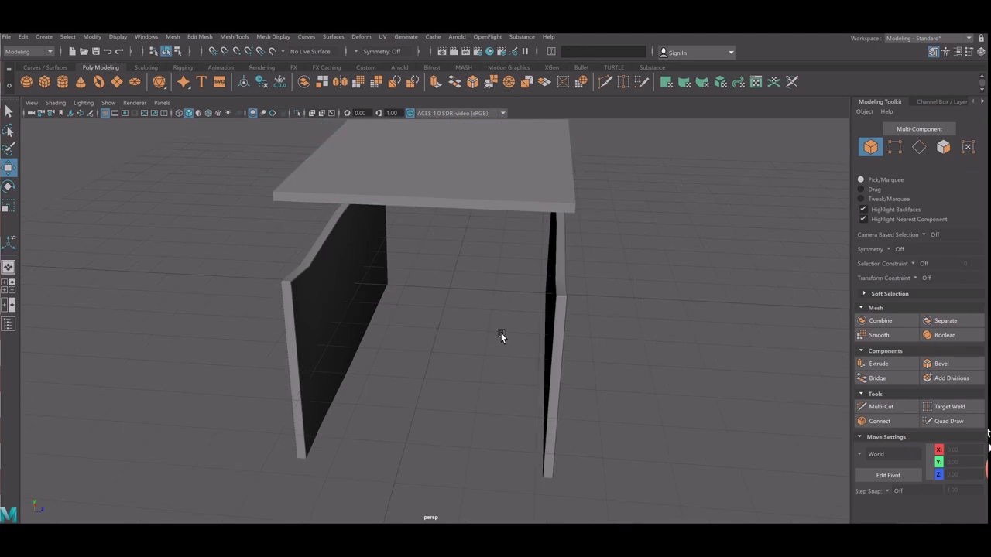
{"action": "left_click_drag", "start_coordinate": [500, 332], "coordinate": [409, 314], "text": "alt"}
{"action": "left_click", "coordinate": [355, 303]}
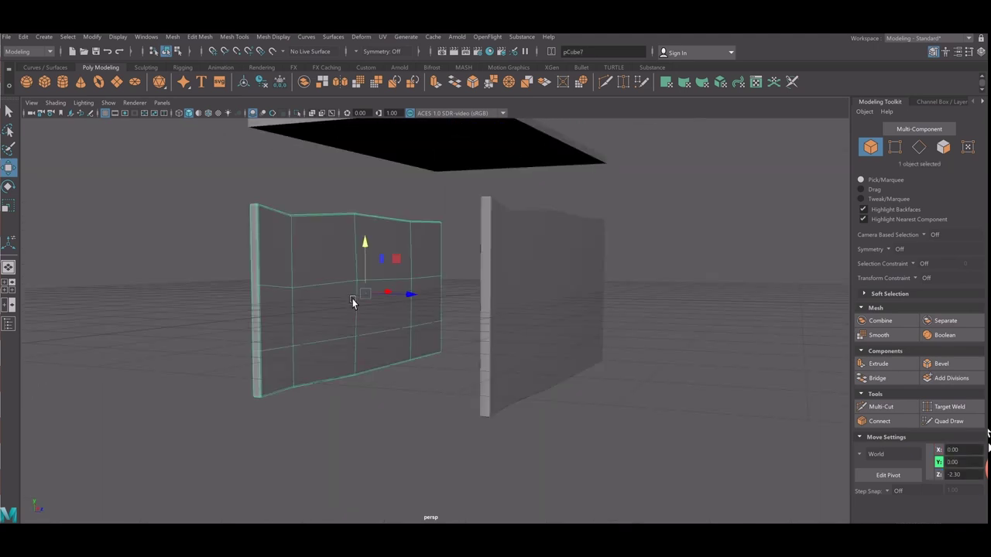
Nudge the left panel's top-edge vertices and shift its left-edge column slightly along X.
{"action": "right_click_drag", "start_coordinate": [353, 302], "coordinate": [314, 281]}
{"action": "double_click", "coordinate": [300, 210]}
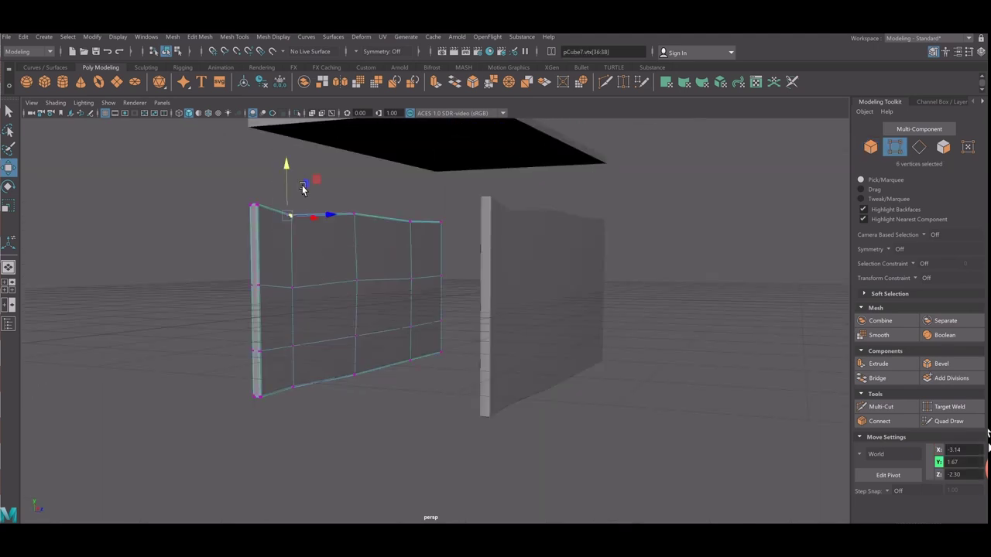
{"action": "left_click_drag", "start_coordinate": [302, 184], "coordinate": [302, 177]}
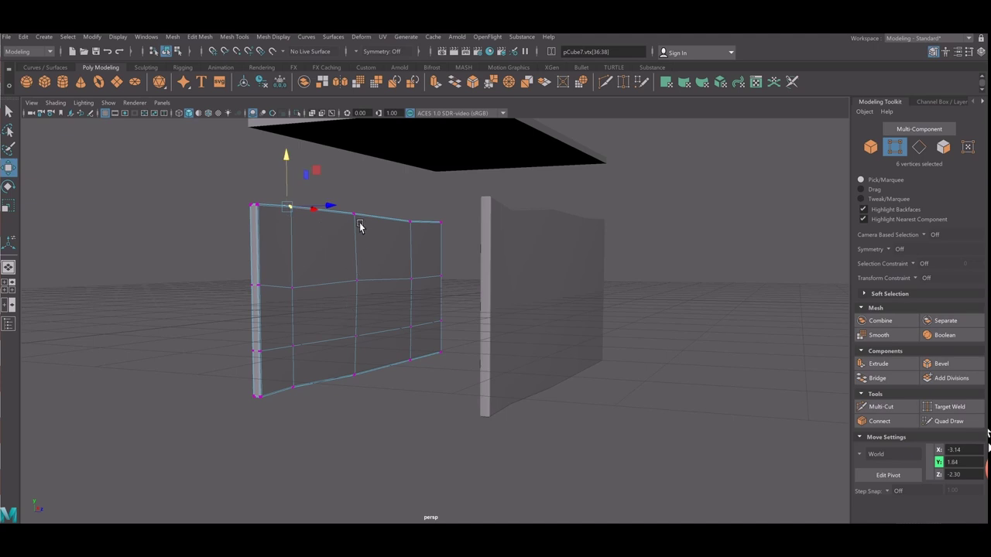
{"action": "mouse_move", "coordinate": [360, 226]}
{"action": "left_mouse_down"}
{"action": "mouse_move", "coordinate": [348, 206]}
{"action": "mouse_move", "coordinate": [362, 196]}
{"action": "left_mouse_up"}
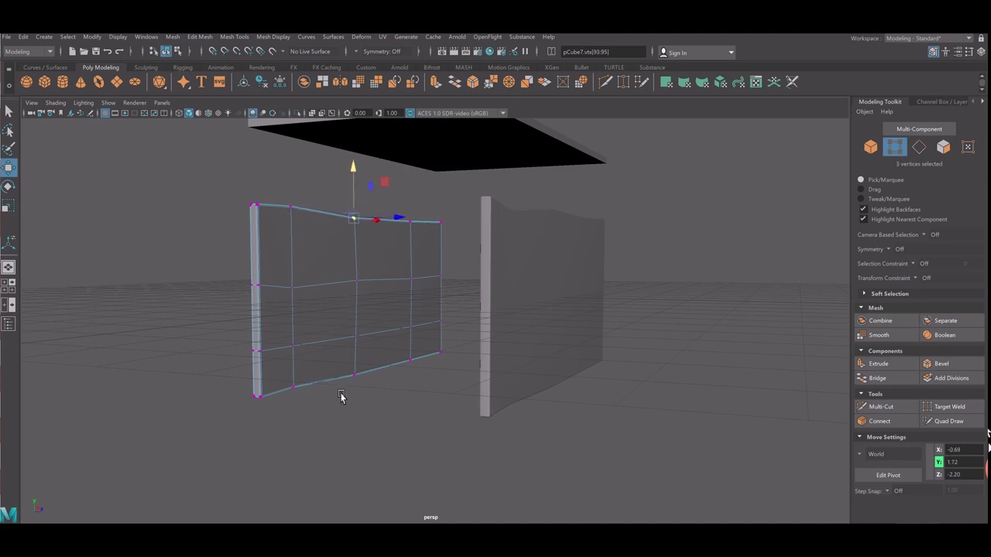
{"action": "left_click", "coordinate": [290, 396]}
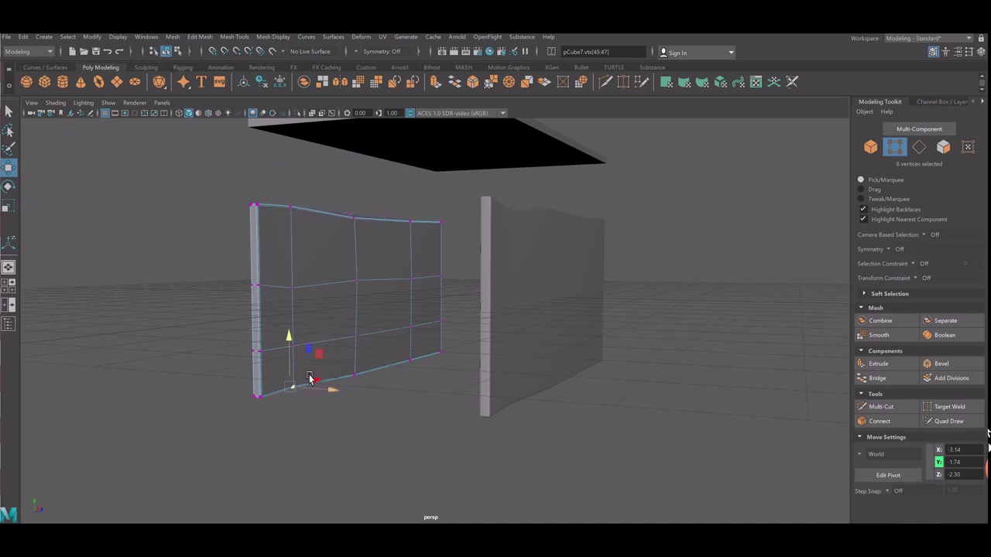
{"action": "double_click", "coordinate": [267, 312]}
{"action": "mouse_move", "coordinate": [267, 312]}
{"action": "left_mouse_down", "text": "alt"}
{"action": "mouse_move", "coordinate": [290, 316]}
{"action": "mouse_move", "coordinate": [294, 307]}
{"action": "left_mouse_up", "text": "alt"}
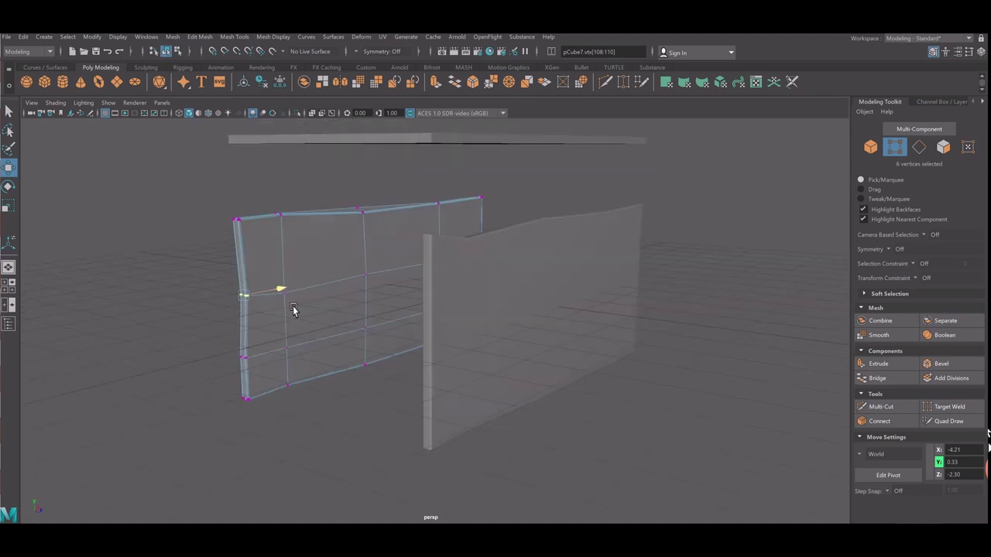
{"action": "mouse_move", "coordinate": [455, 293]}
{"action": "left_mouse_down", "text": "alt"}
{"action": "mouse_move", "coordinate": [410, 294]}
{"action": "mouse_move", "coordinate": [582, 244]}
{"action": "mouse_move", "coordinate": [513, 248]}
{"action": "mouse_move", "coordinate": [531, 261]}
{"action": "left_mouse_up", "text": "alt"}
{"action": "right_click_drag", "start_coordinate": [523, 231], "coordinate": [618, 309]}
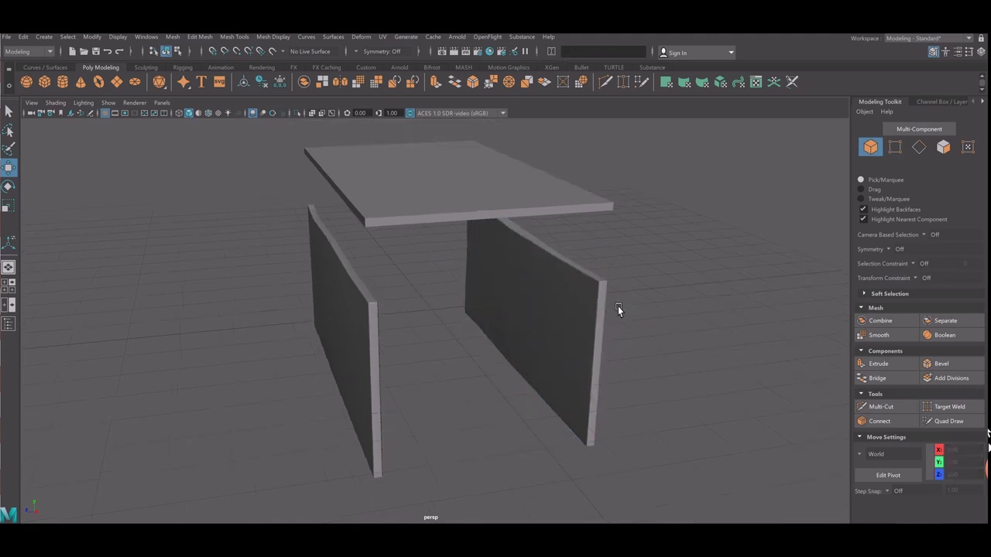
{"action": "mouse_move", "coordinate": [618, 310]}
{"action": "left_mouse_down", "text": "alt"}
{"action": "mouse_move", "coordinate": [571, 339]}
{"action": "mouse_move", "coordinate": [577, 343]}
{"action": "left_mouse_up", "text": "alt"}
Duplicate the right side wall and rotate the copy 90°.
{"action": "left_click", "coordinate": [521, 343]}
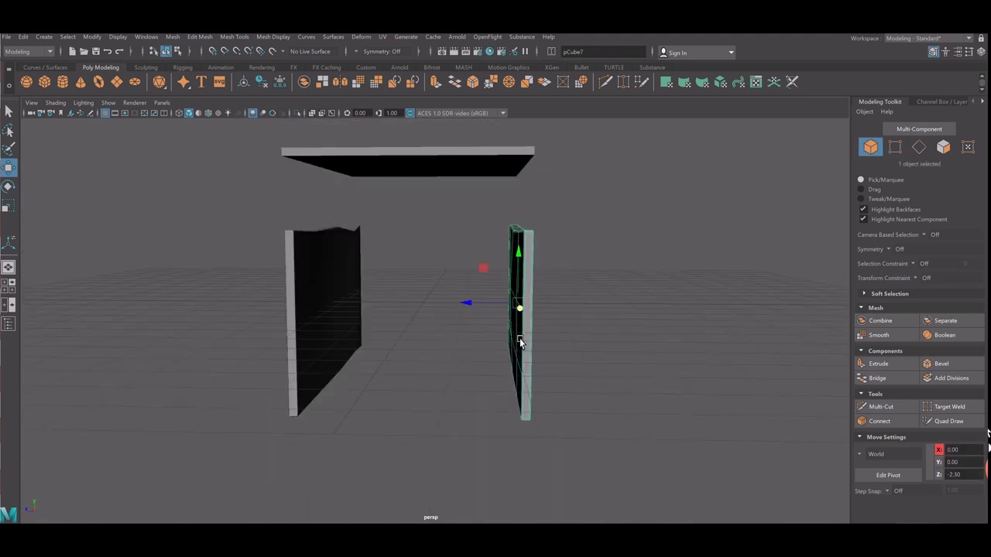
{"action": "key", "text": "ctrl+d"}
{"action": "key", "text": "e"}
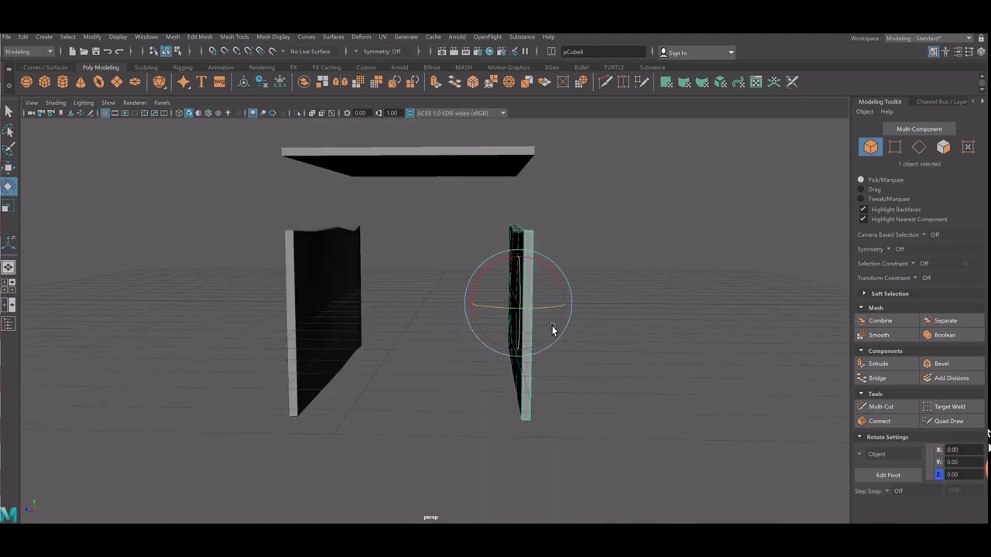
{"action": "left_click_drag", "start_coordinate": [555, 328], "coordinate": [485, 324]}
{"action": "scroll", "coordinate": [523, 331], "scroll_direction": "down", "scroll_amount": 2}
{"action": "scroll", "coordinate": [523, 331], "scroll_direction": "down", "scroll_amount": 1}
Narrow the copy in the side view so it fits between the side walls.
{"action": "key", "text": "r"}
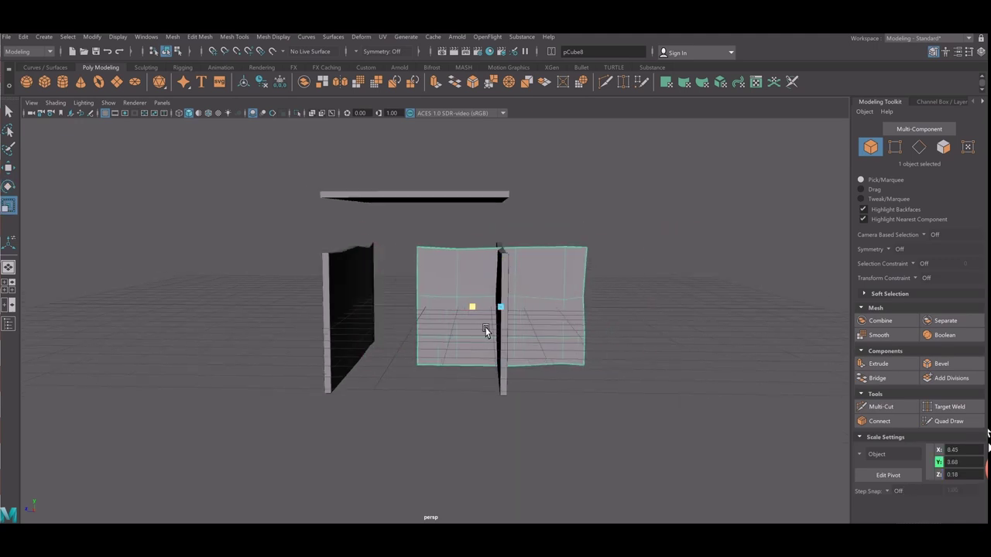
{"action": "key", "text": "space"}
{"action": "key", "text": "shift+f"}
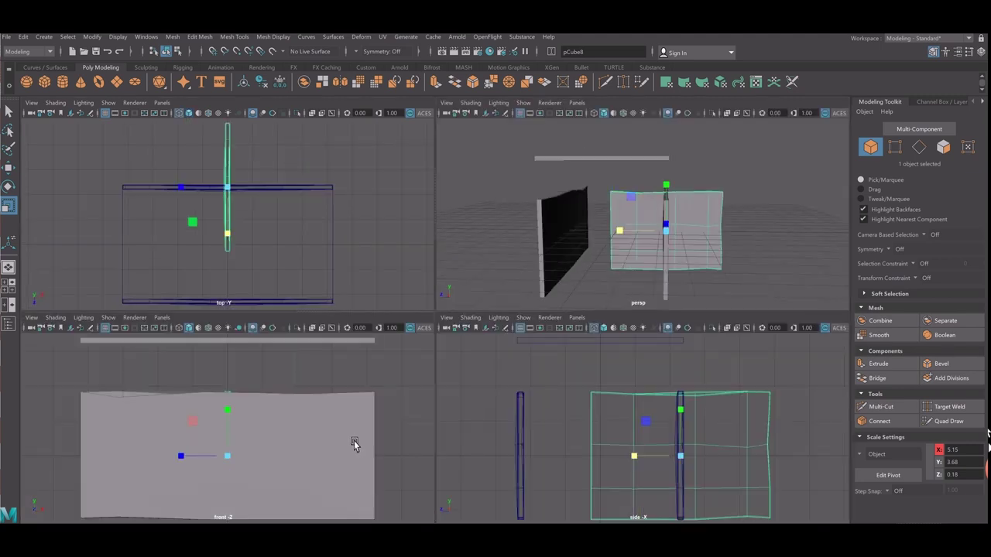
{"action": "key", "text": "space"}
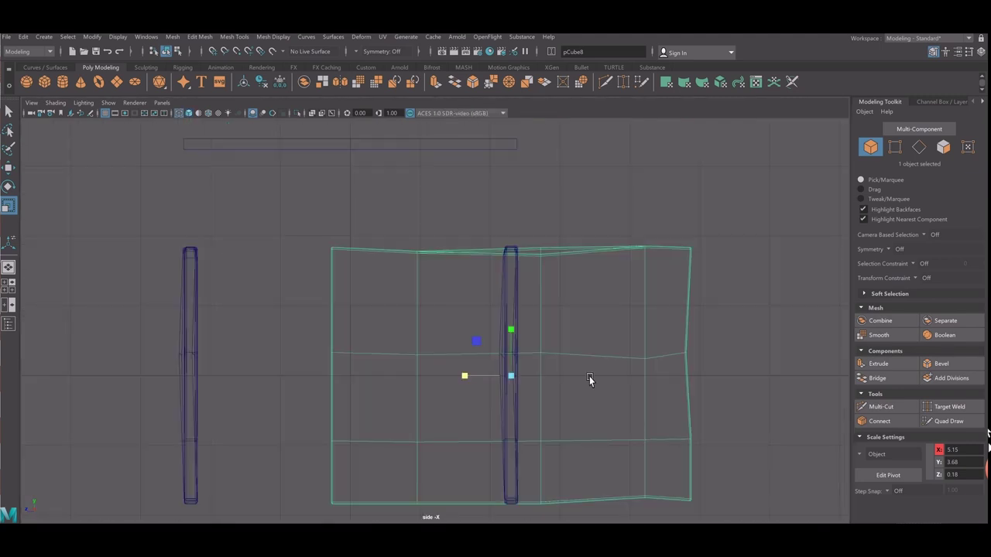
{"action": "left_click", "coordinate": [490, 361]}
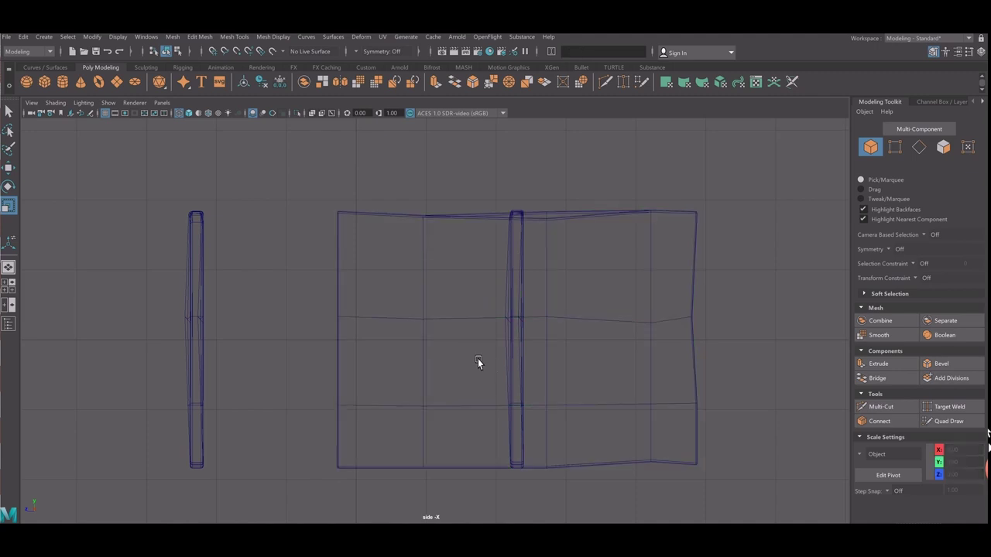
{"action": "left_click", "coordinate": [396, 323]}
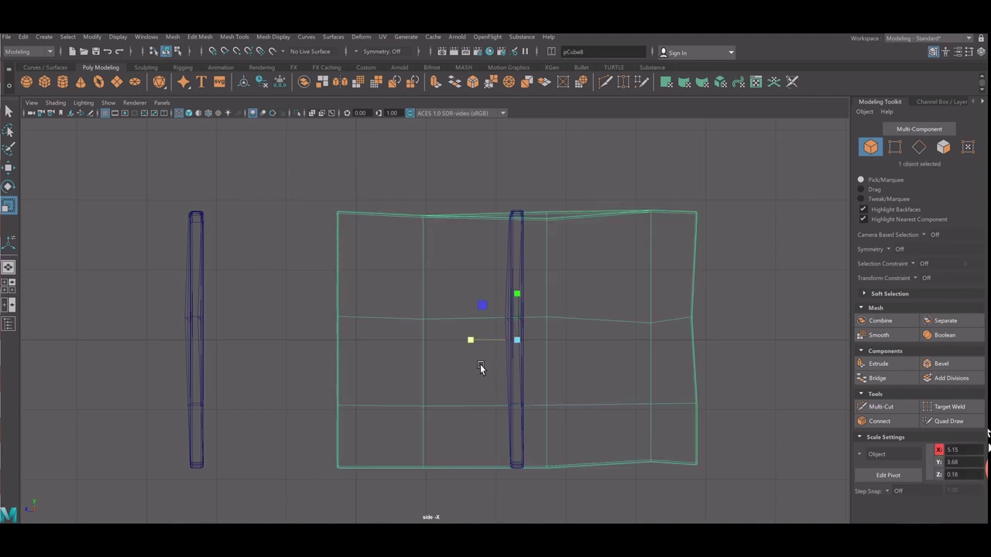
{"action": "mouse_move", "coordinate": [480, 364]}
{"action": "middle_mouse_down"}
{"action": "mouse_move", "coordinate": [485, 357]}
{"action": "mouse_move", "coordinate": [317, 342]}
{"action": "middle_mouse_up"}
{"action": "key", "text": "w"}
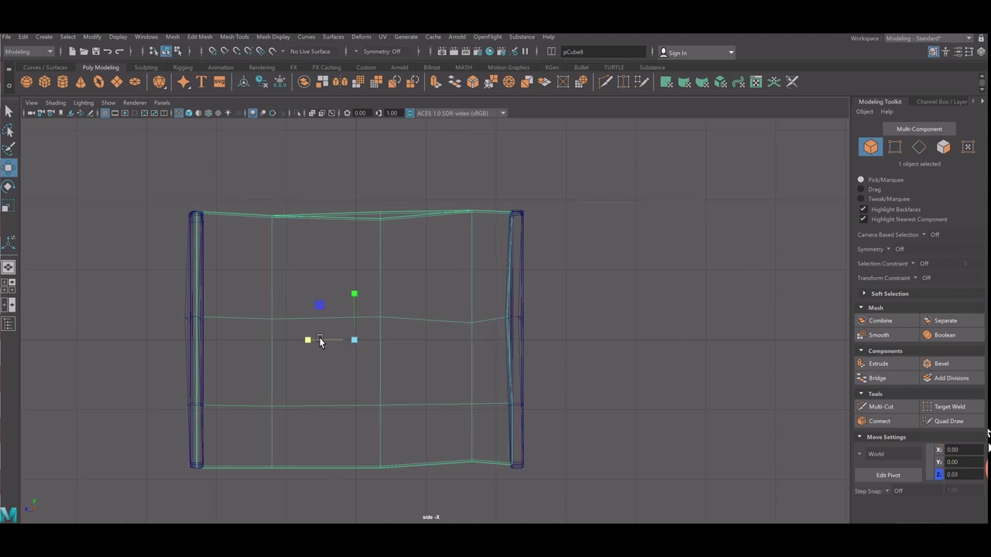
{"action": "key", "text": "r"}
{"action": "middle_click_drag", "start_coordinate": [325, 354], "coordinate": [319, 360]}
Move the new wall to X 4.12 to close the box's end.
{"action": "key", "text": "w"}
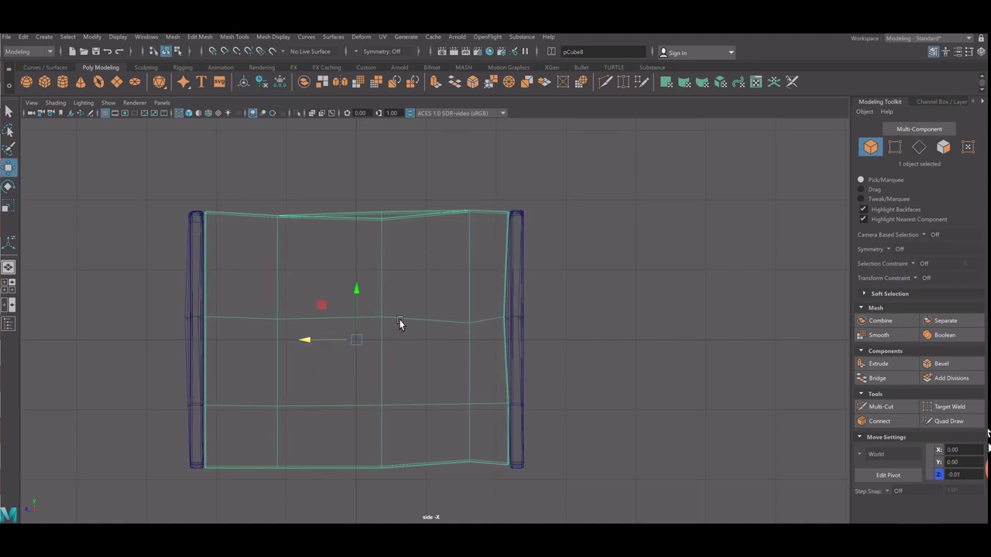
{"action": "key", "text": "space"}
{"action": "key", "text": "space"}
{"action": "mouse_move", "coordinate": [552, 325]}
{"action": "left_mouse_down", "text": "alt"}
{"action": "mouse_move", "coordinate": [456, 353]}
{"action": "mouse_move", "coordinate": [432, 427]}
{"action": "mouse_move", "coordinate": [465, 426]}
{"action": "mouse_move", "coordinate": [559, 470]}
{"action": "left_mouse_up", "text": "alt"}
{"action": "middle_click_drag", "start_coordinate": [559, 469], "coordinate": [593, 478]}
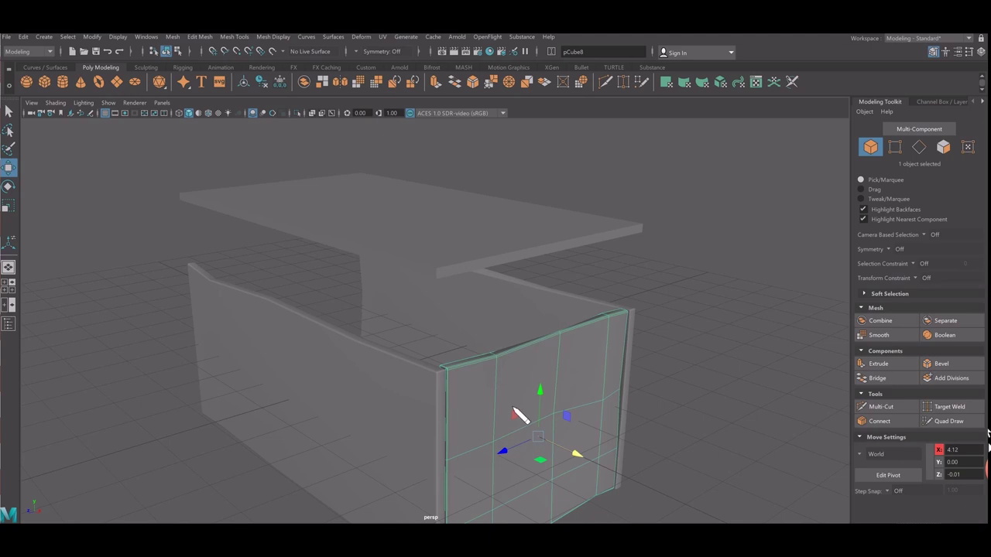
Raise the end wall's middle top vertex, then use Soft Select to shape more top vertices into a wave.
{"action": "right_click_drag", "start_coordinate": [507, 290], "coordinate": [454, 287]}
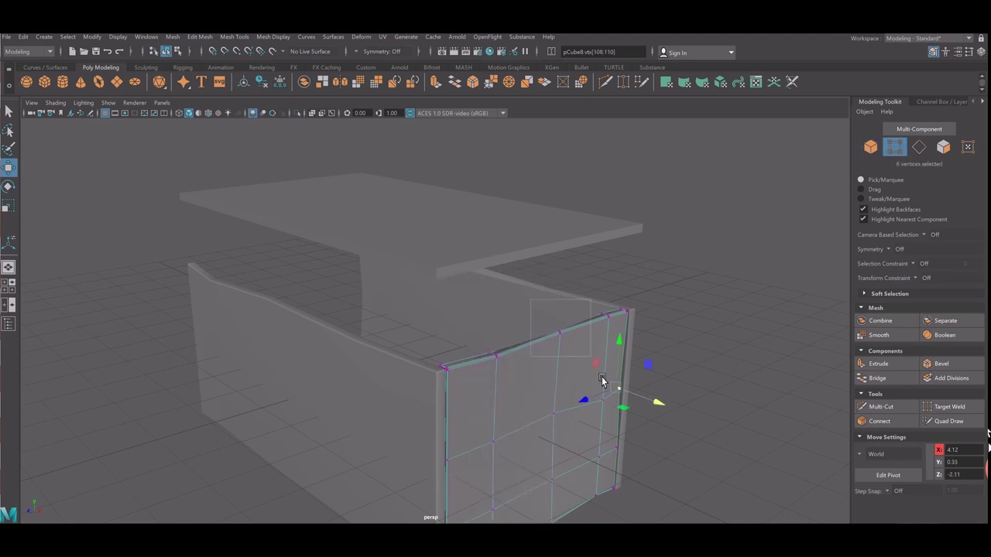
{"action": "left_click", "coordinate": [577, 325]}
{"action": "middle_click_drag", "start_coordinate": [579, 321], "coordinate": [573, 321]}
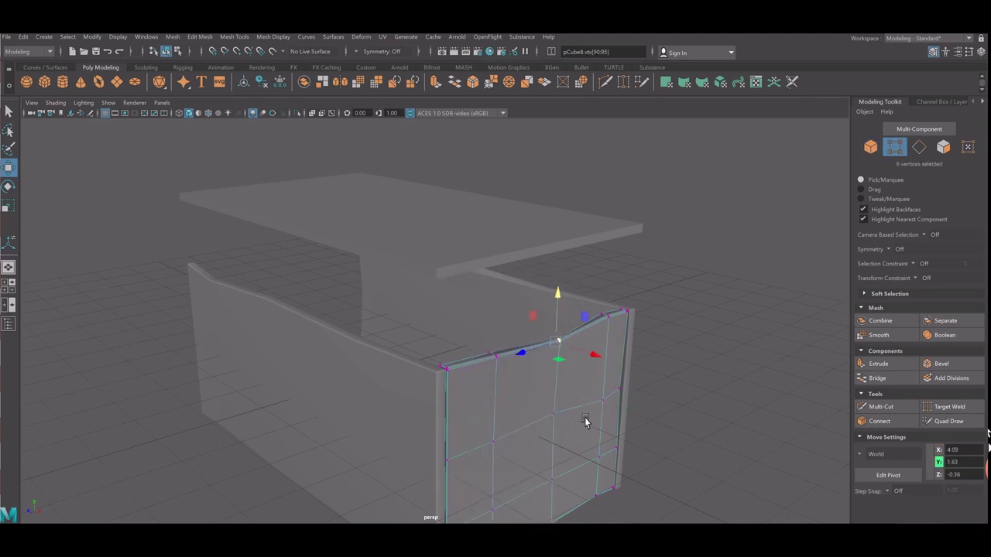
{"action": "mouse_move", "coordinate": [586, 421]}
{"action": "left_mouse_down", "text": "alt"}
{"action": "mouse_move", "coordinate": [597, 398]}
{"action": "mouse_move", "coordinate": [563, 424]}
{"action": "left_mouse_up", "text": "alt"}
{"action": "key", "text": "Down"}
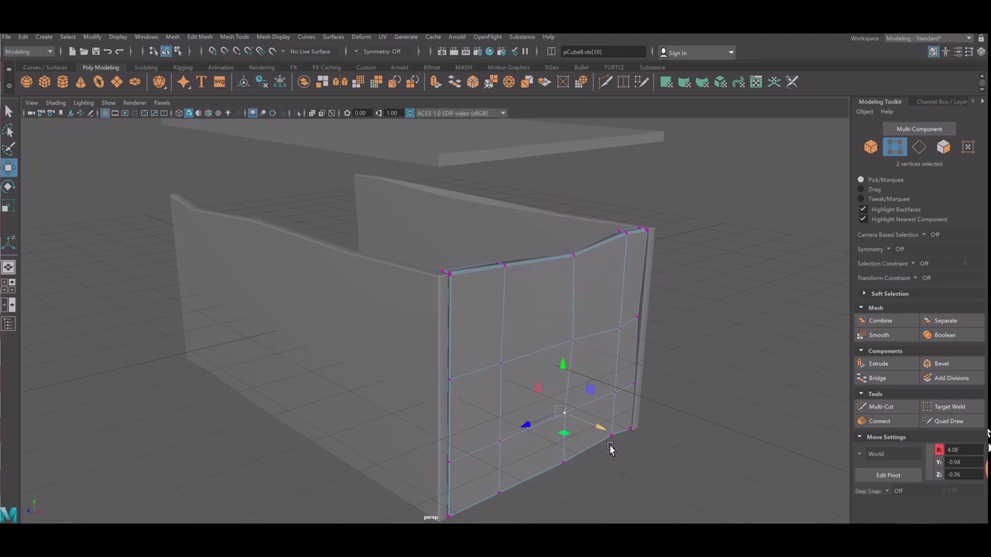
{"action": "key", "text": "b"}
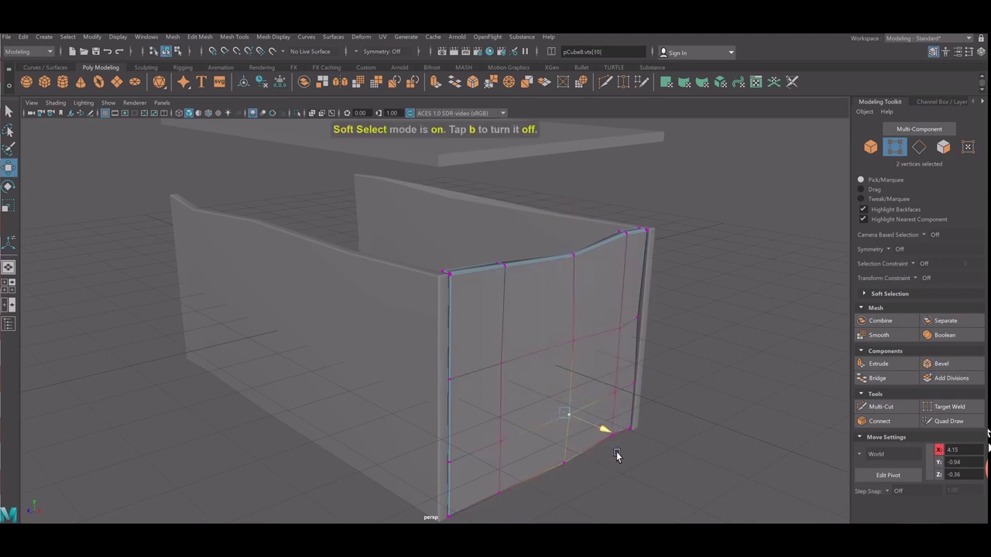
{"action": "left_click", "coordinate": [492, 369]}
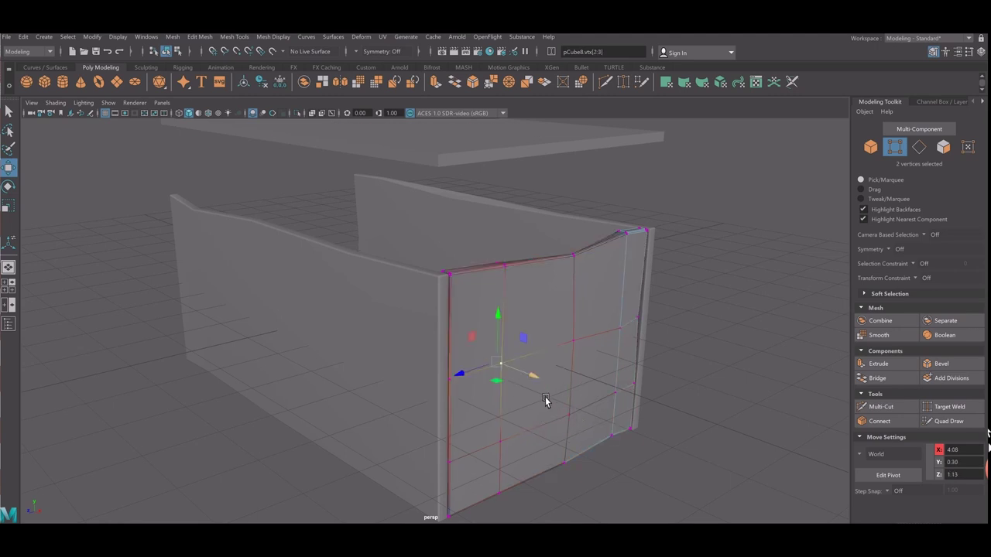
{"action": "right_click_drag", "start_coordinate": [565, 355], "coordinate": [694, 322]}
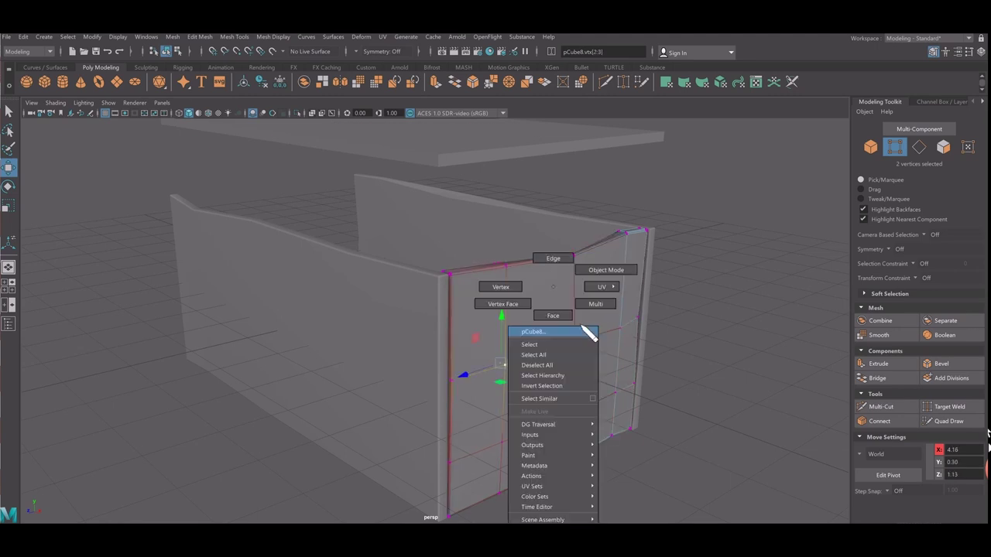
{"action": "left_click", "coordinate": [692, 329]}
{"action": "mouse_move", "coordinate": [691, 335]}
{"action": "left_mouse_down", "text": "alt"}
{"action": "mouse_move", "coordinate": [327, 390]}
{"action": "mouse_move", "coordinate": [336, 393]}
{"action": "left_mouse_up", "text": "alt"}
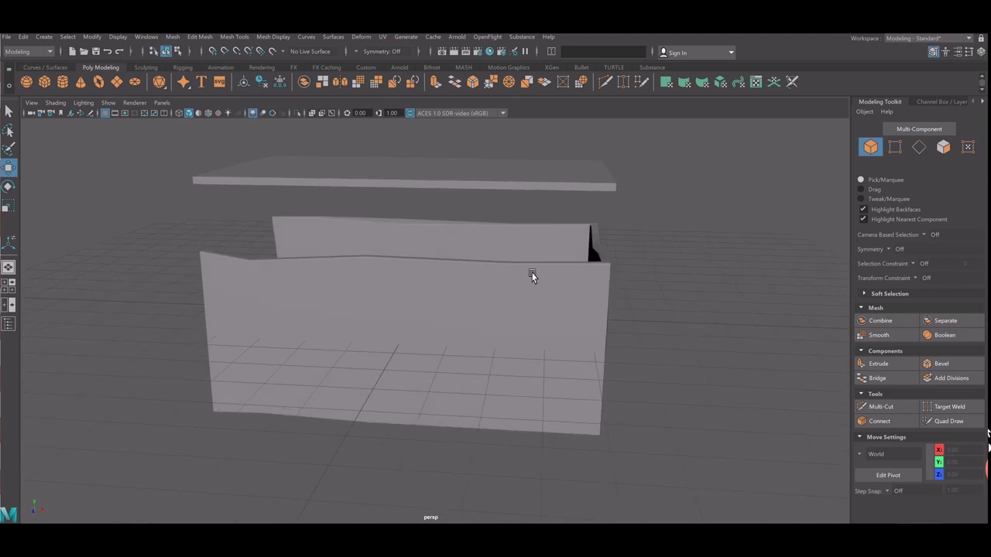
Duplicate the end wall and move the copy to X -4.05 at the box's other end.
{"action": "left_click", "coordinate": [610, 258]}
{"action": "key", "text": "ctrl+d"}
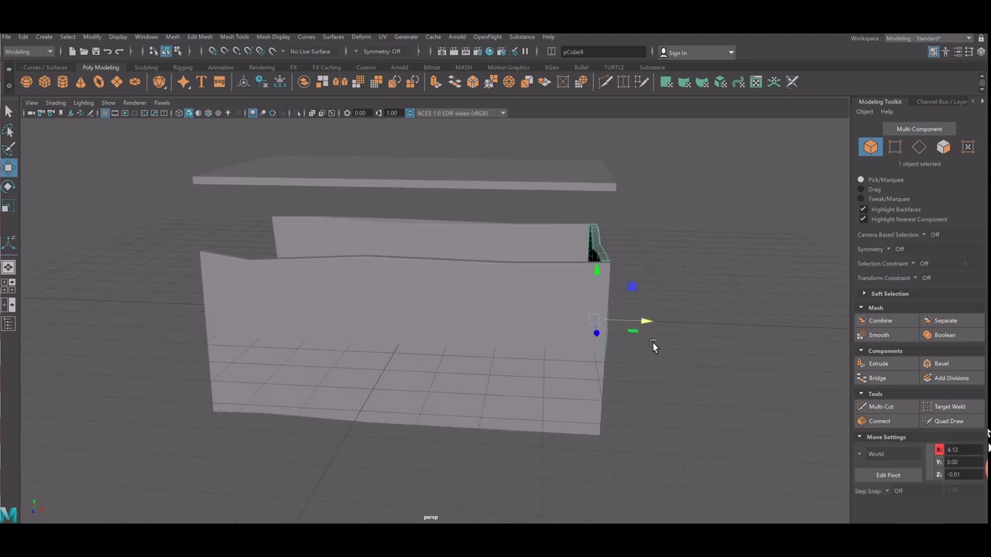
{"action": "middle_click_drag", "start_coordinate": [597, 347], "coordinate": [310, 331]}
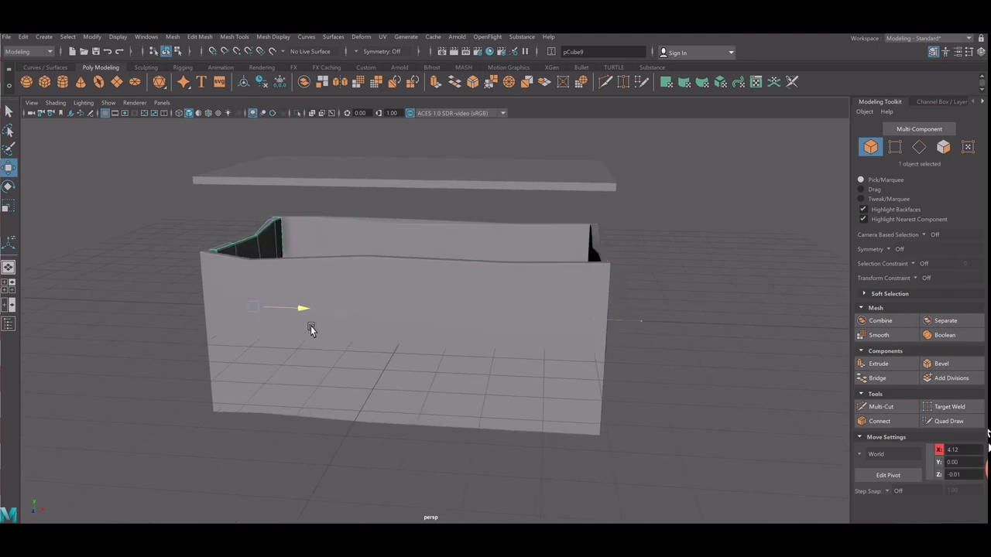
{"action": "left_click_drag", "start_coordinate": [310, 331], "coordinate": [337, 333], "text": "alt"}
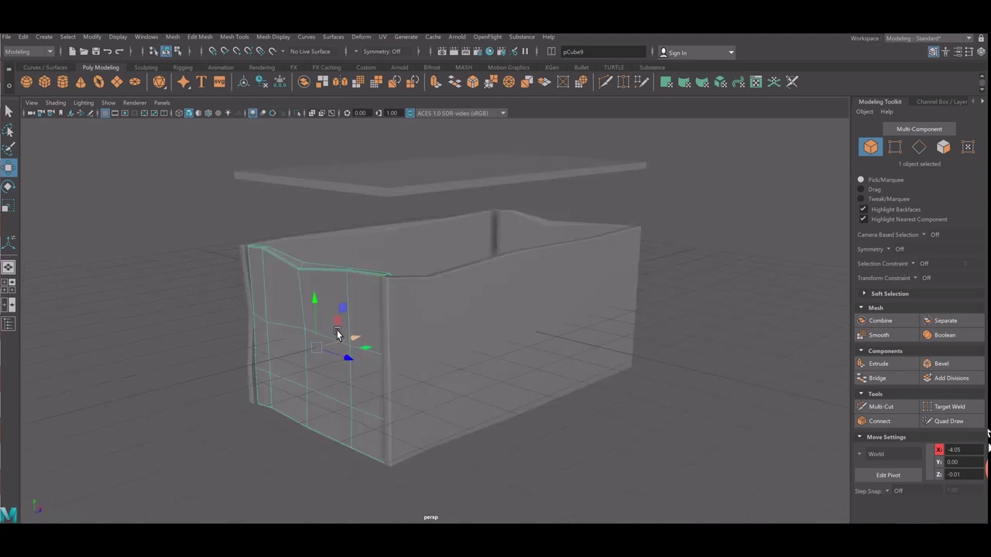
{"action": "key", "text": "e"}
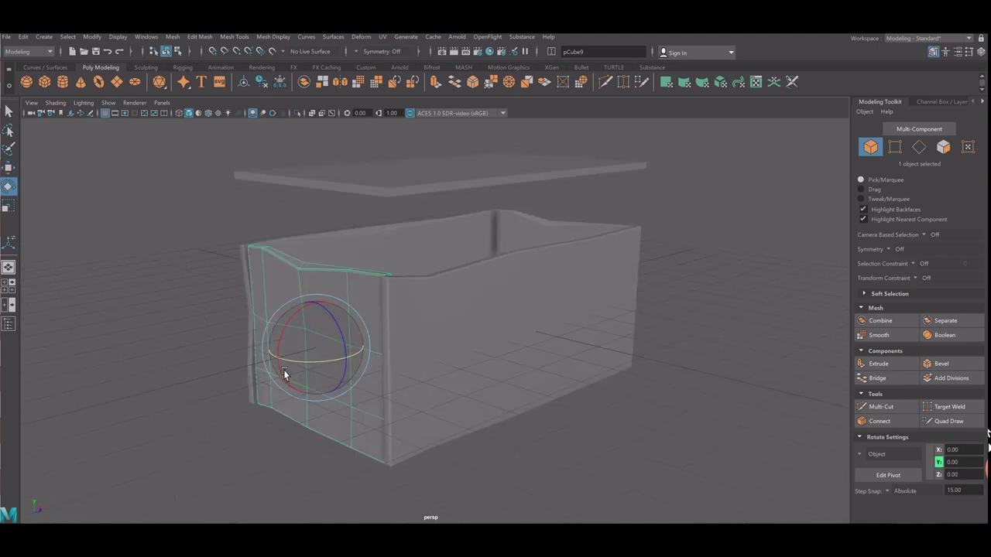
{"action": "left_click_drag", "start_coordinate": [312, 383], "coordinate": [355, 374]}
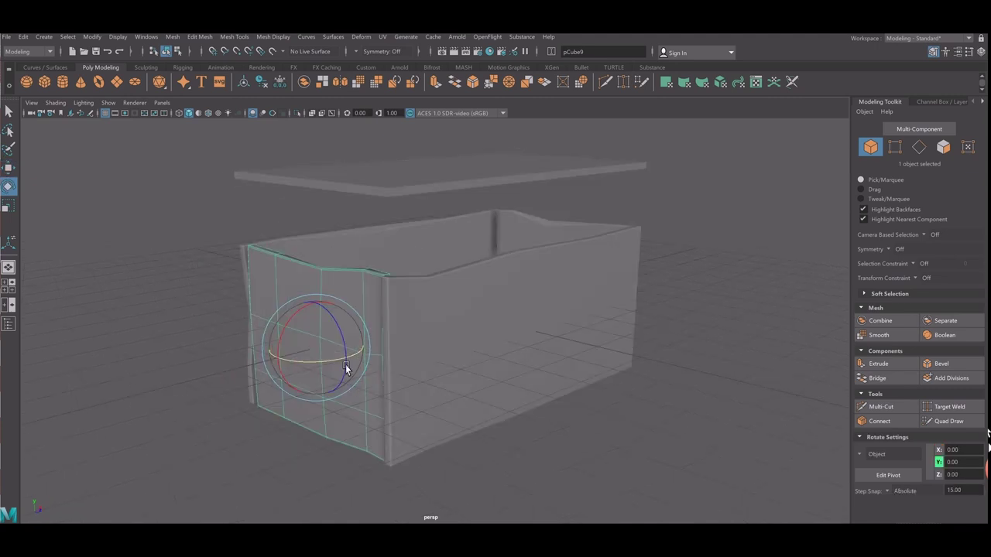
{"action": "key", "text": "ctrl+z"}
{"action": "key", "text": "ctrl+z"}
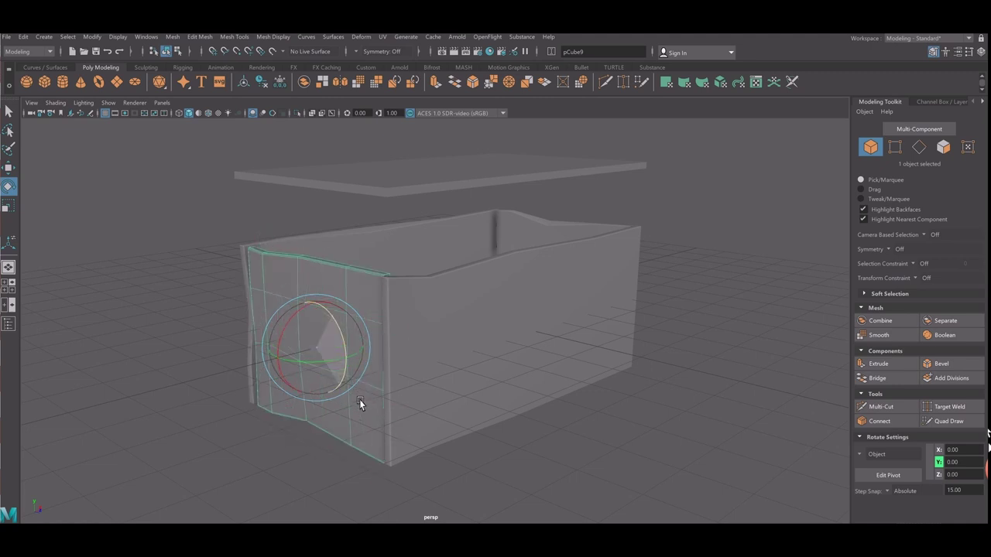
Lower the copied wall's bottom row of vertices slightly, to Y -1.79.
{"action": "right_click_drag", "start_coordinate": [319, 287], "coordinate": [304, 302]}
{"action": "left_click_drag", "start_coordinate": [284, 310], "coordinate": [382, 413], "text": "alt"}
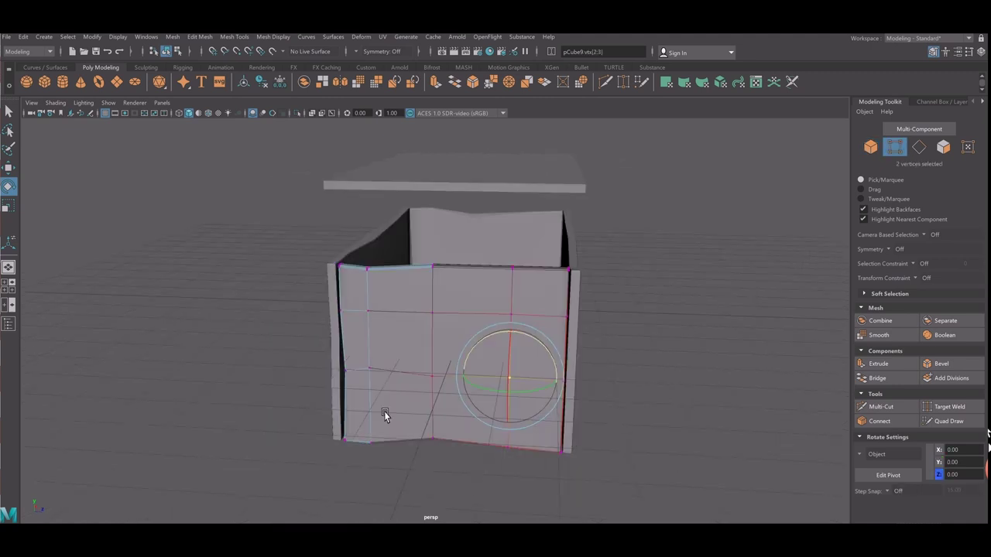
{"action": "left_click", "coordinate": [456, 442]}
{"action": "key", "text": "w"}
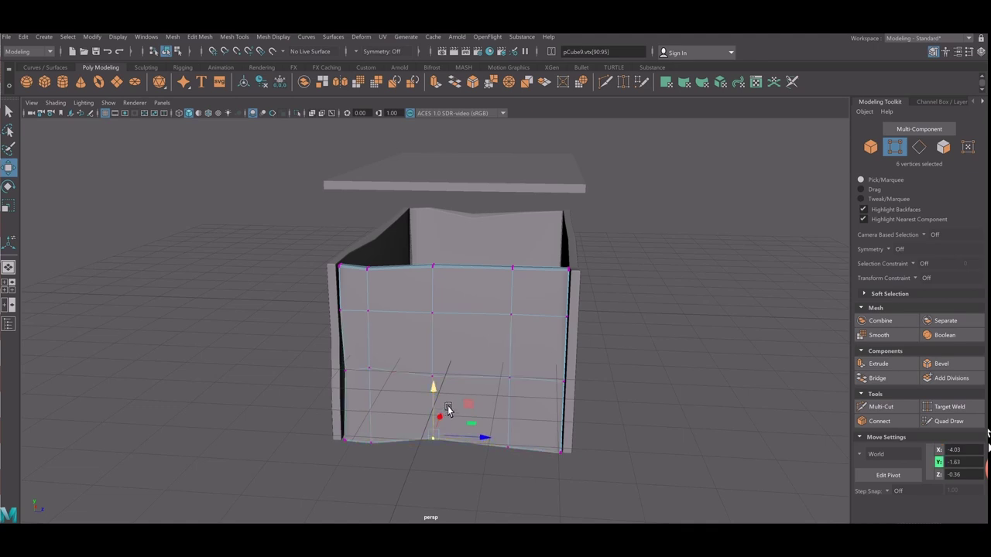
{"action": "middle_click_drag", "start_coordinate": [447, 415], "coordinate": [443, 418]}
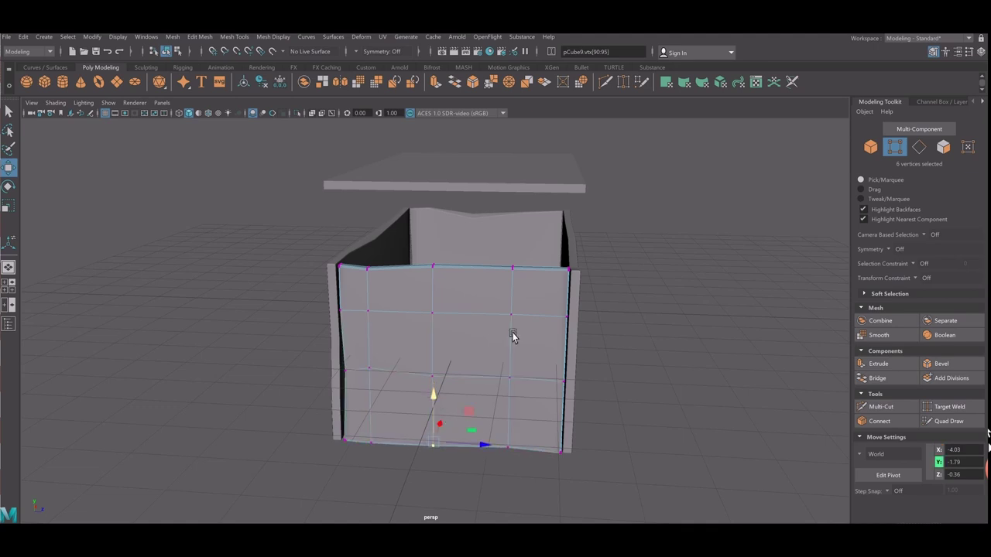
{"action": "right_click_drag", "start_coordinate": [498, 287], "coordinate": [639, 336]}
{"action": "left_click", "coordinate": [638, 332]}
Lift the lid up above the box.
{"action": "left_click_drag", "start_coordinate": [612, 345], "coordinate": [426, 292], "text": "alt"}
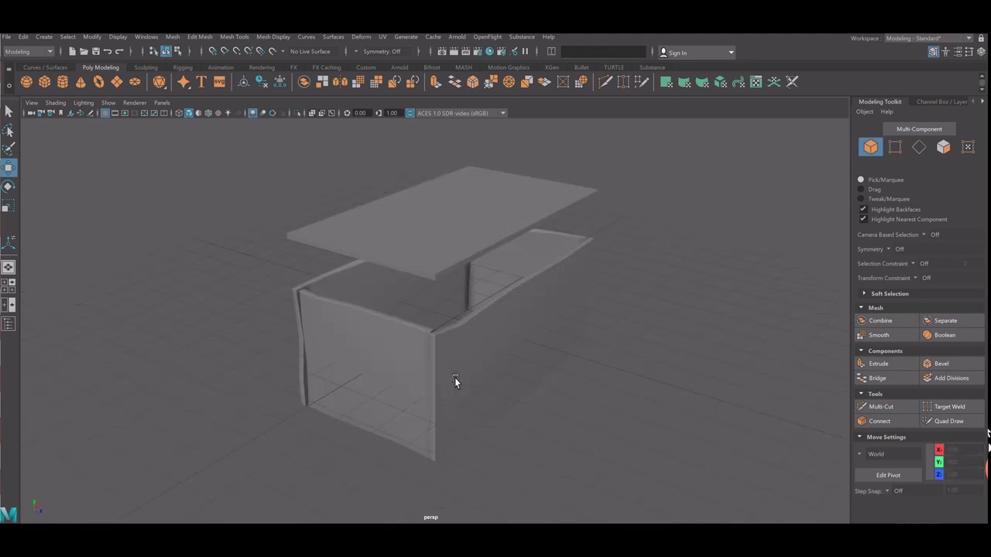
{"action": "scroll", "coordinate": [427, 292], "scroll_direction": "down", "scroll_amount": 2}
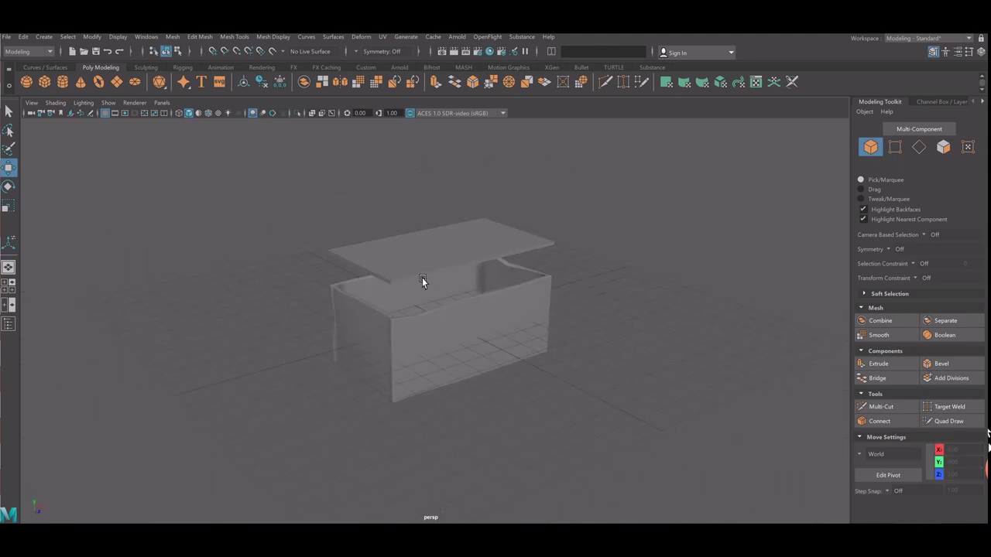
{"action": "left_click", "coordinate": [422, 277]}
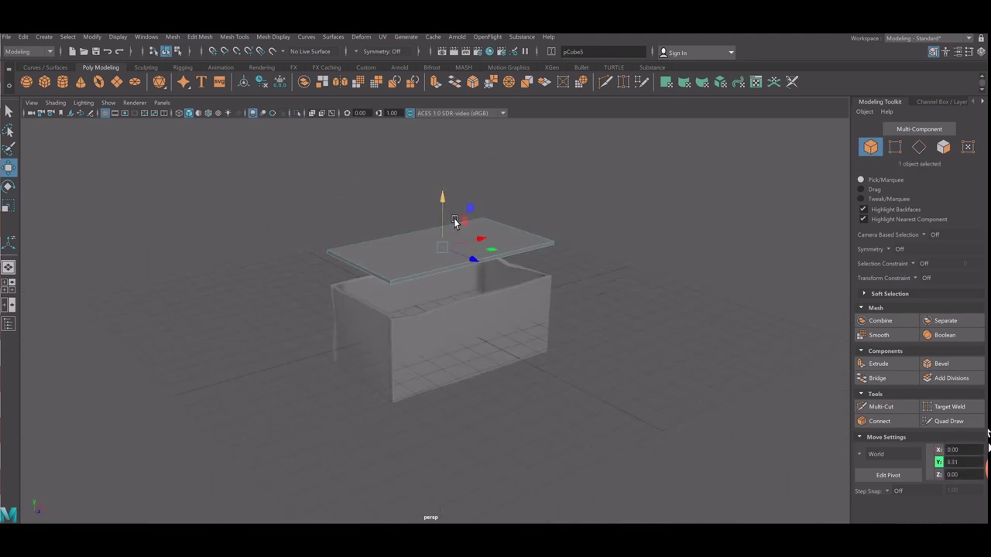
{"action": "left_click_drag", "start_coordinate": [453, 219], "coordinate": [455, 144]}
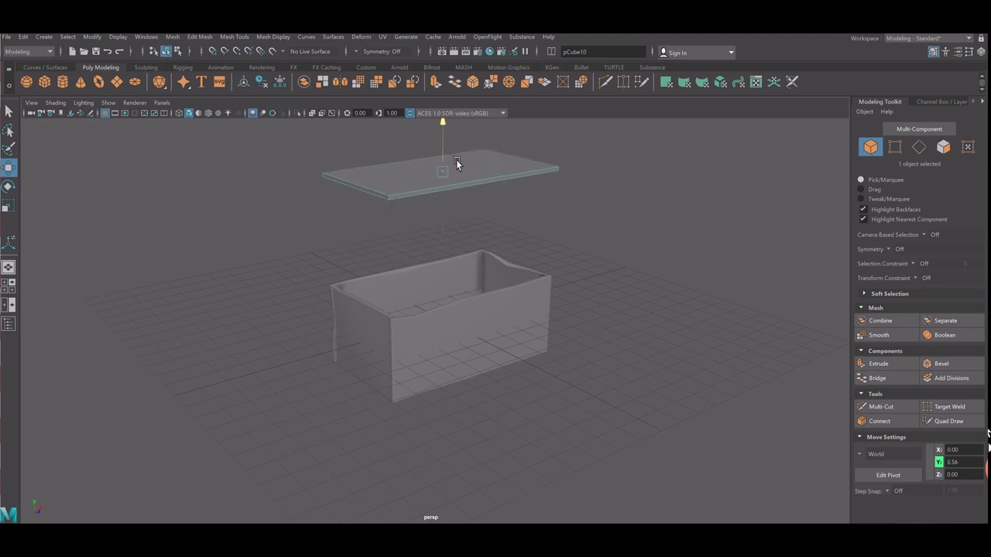
Scale the base slab wider and deeper in X/Z, make it thicker, and nudge it up slightly.
{"action": "left_click", "coordinate": [462, 305]}
{"action": "left_click", "coordinate": [461, 342]}
{"action": "key", "text": "r"}
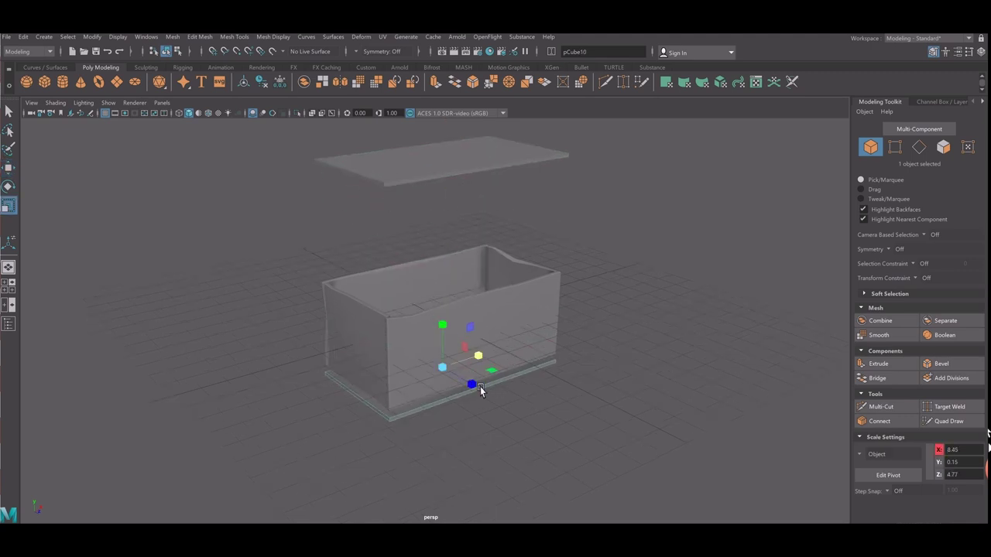
{"action": "scroll", "coordinate": [480, 386], "scroll_direction": "up", "scroll_amount": 2}
{"action": "mouse_move", "coordinate": [454, 399]}
{"action": "left_mouse_down"}
{"action": "mouse_move", "coordinate": [496, 392]}
{"action": "mouse_move", "coordinate": [480, 425]}
{"action": "mouse_move", "coordinate": [447, 356]}
{"action": "left_mouse_up"}
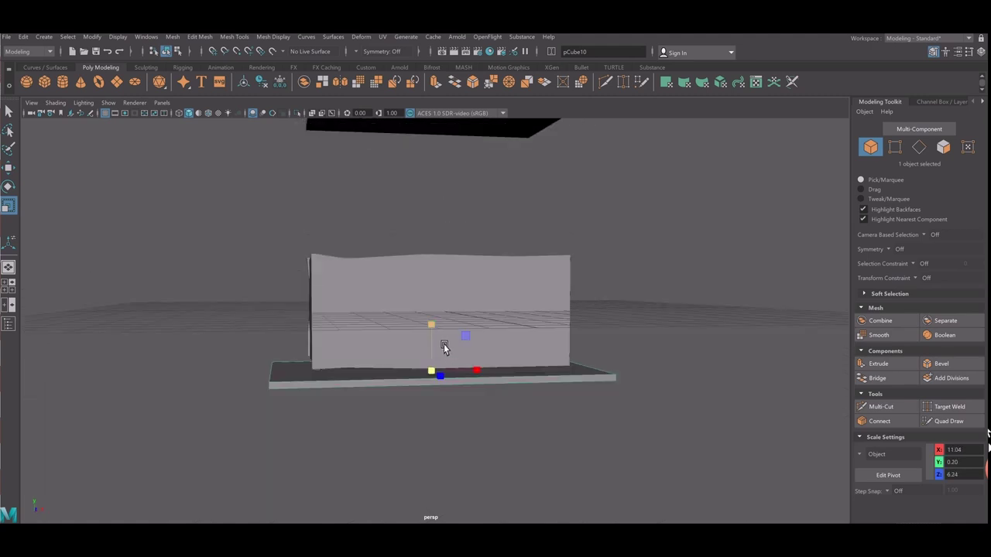
{"action": "middle_click_drag", "start_coordinate": [444, 344], "coordinate": [459, 279]}
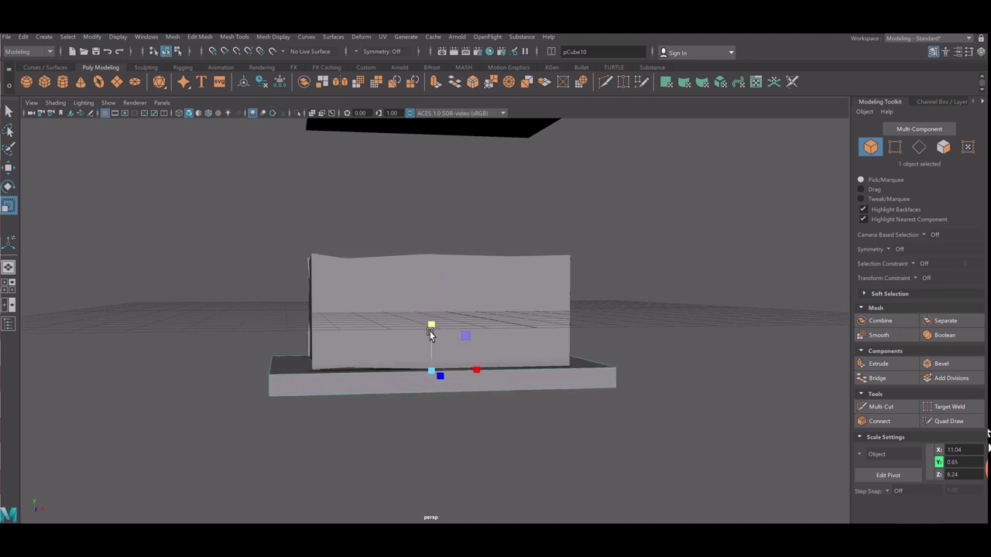
{"action": "key", "text": "w"}
{"action": "middle_click_drag", "start_coordinate": [440, 343], "coordinate": [444, 338]}
{"action": "left_click", "coordinate": [534, 411]}
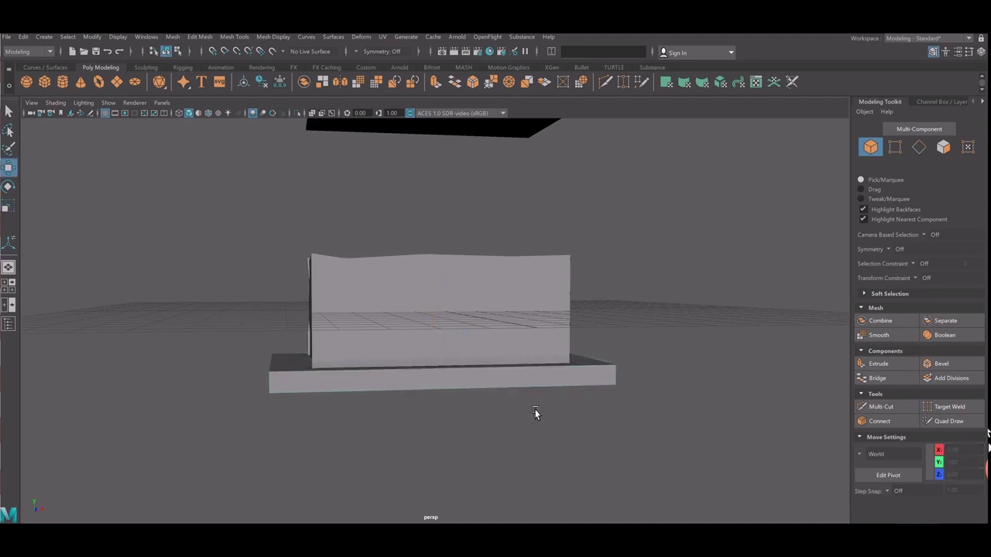
Use Multi-Cut in the front view to add two vertical edge loops near the base's ends.
{"action": "right_click_drag", "start_coordinate": [388, 404], "coordinate": [387, 311]}
{"action": "left_click", "coordinate": [880, 406]}
{"action": "left_click_drag", "start_coordinate": [627, 427], "coordinate": [582, 402], "text": "alt"}
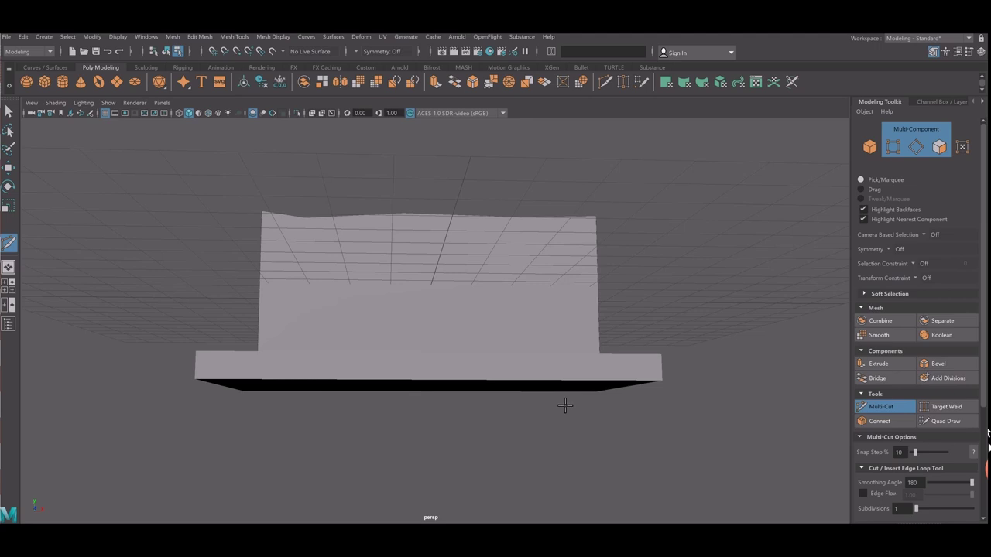
{"action": "key", "text": "q"}
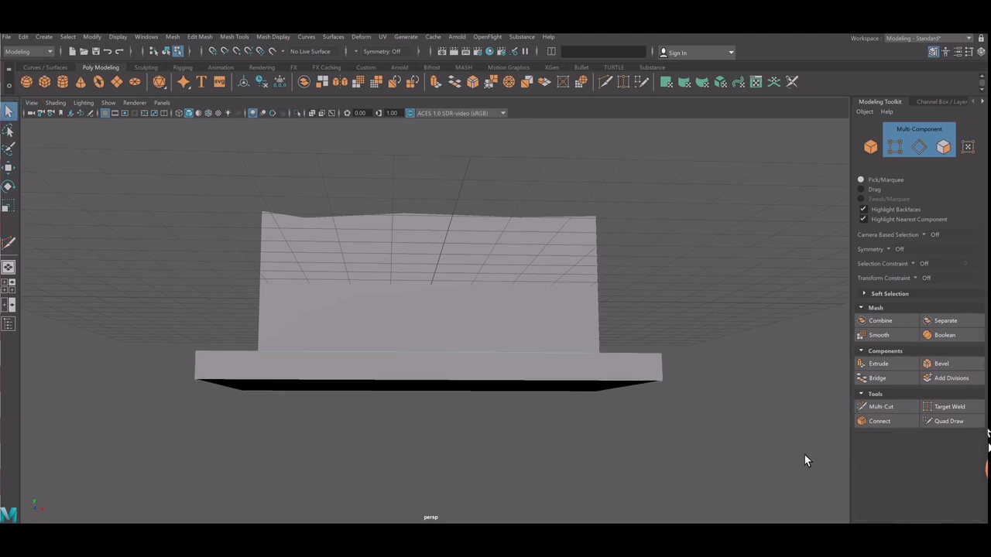
{"action": "left_click", "coordinate": [880, 406]}
{"action": "key", "text": "space"}
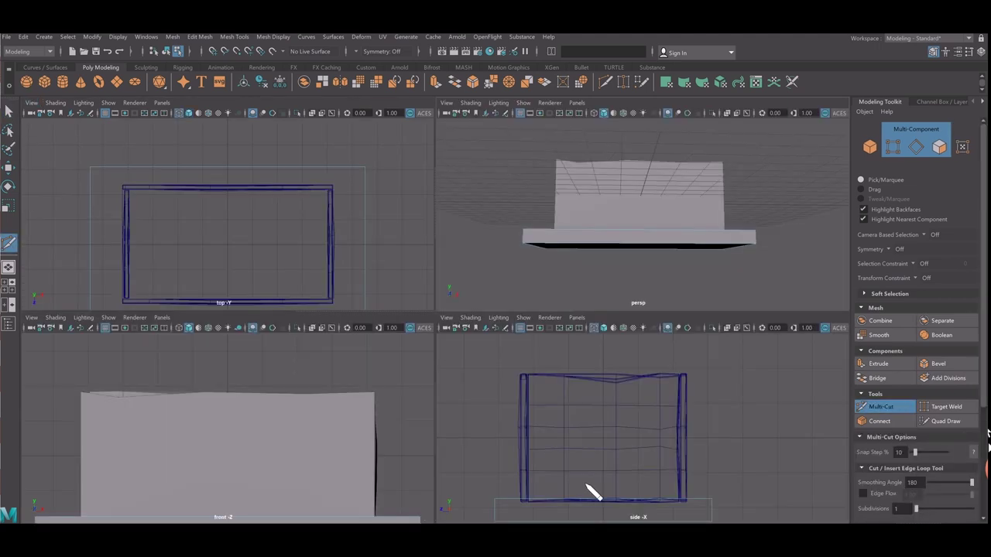
{"action": "key", "text": "space"}
{"action": "key", "text": "space"}
{"action": "key", "text": "shift+a"}
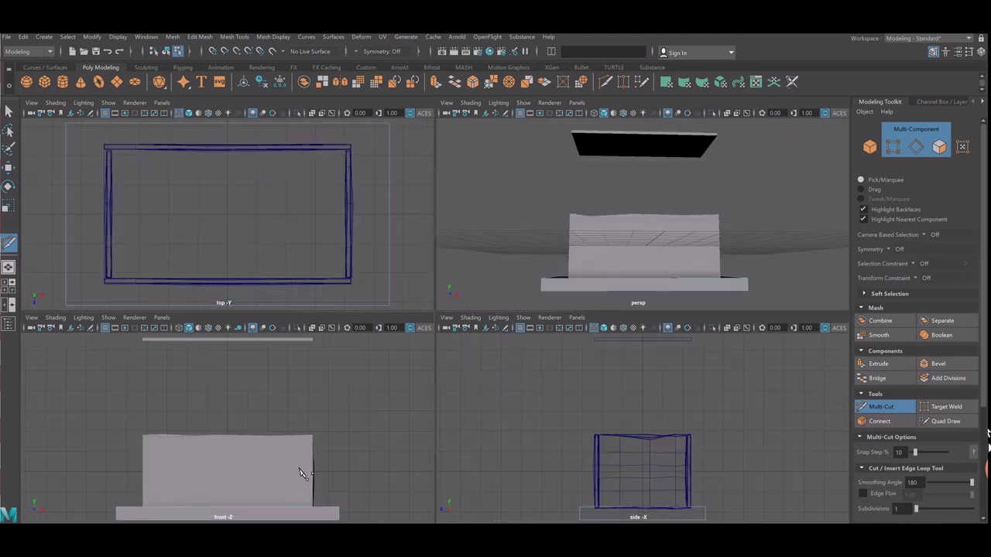
{"action": "key", "text": "space"}
{"action": "scroll", "coordinate": [371, 487], "scroll_direction": "up", "scroll_amount": 3}
{"action": "left_click", "coordinate": [567, 430]}
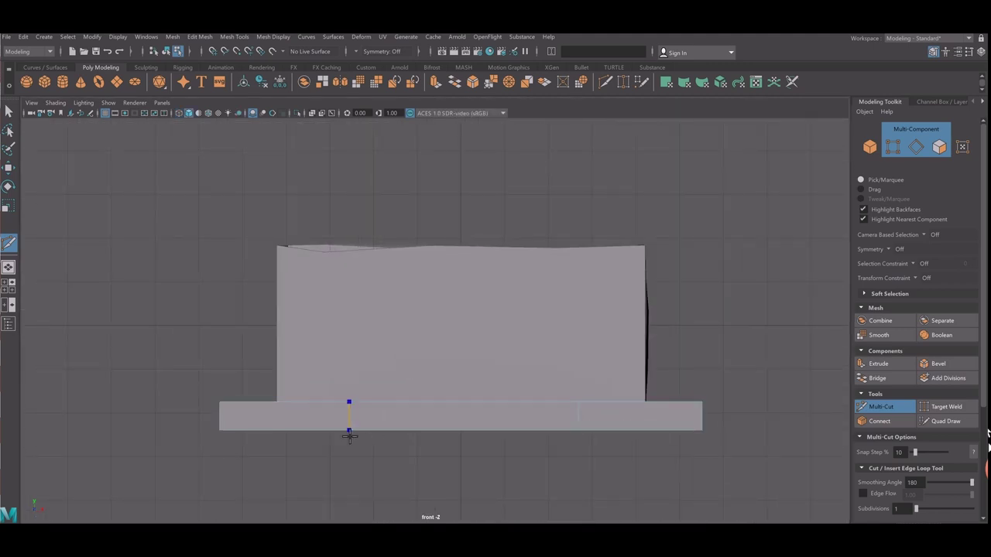
{"action": "left_click", "coordinate": [352, 434], "text": "ctrl"}
{"action": "key", "text": "q"}
{"action": "right_click_drag", "start_coordinate": [346, 432], "coordinate": [341, 335]}
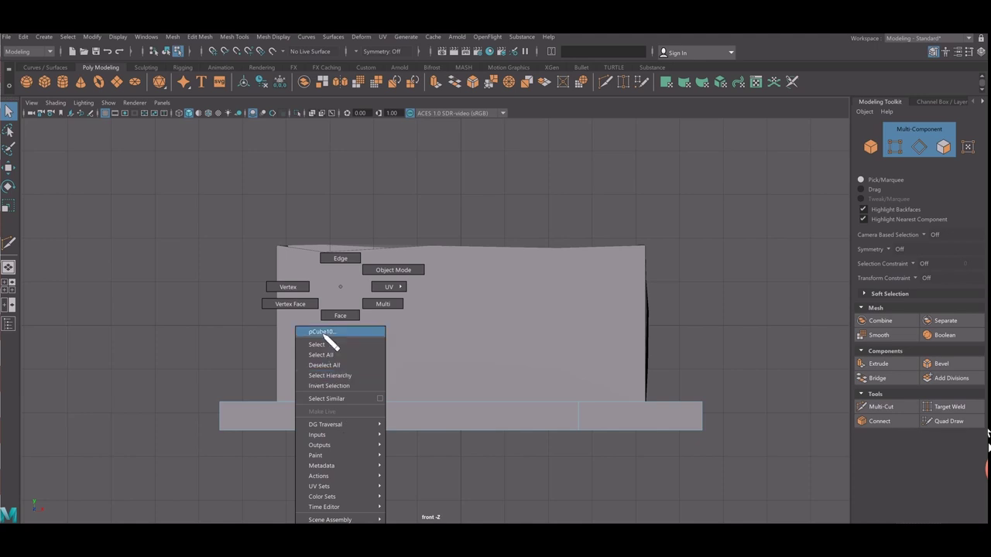
{"action": "key", "text": "space"}
{"action": "key", "text": "space"}
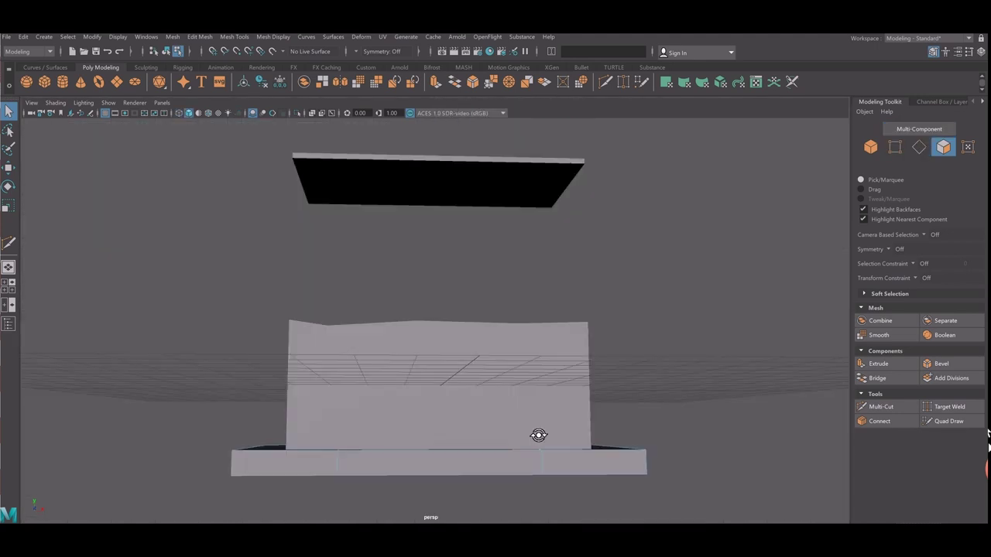
Extrude the base's two underside end faces downward by 0.693 to form feet.
{"action": "mouse_move", "coordinate": [537, 436]}
{"action": "left_mouse_down", "text": "alt"}
{"action": "mouse_move", "coordinate": [543, 415]}
{"action": "mouse_move", "coordinate": [589, 449]}
{"action": "left_mouse_up", "text": "alt"}
{"action": "left_click", "coordinate": [588, 449]}
{"action": "left_click", "coordinate": [322, 374], "text": "shift"}
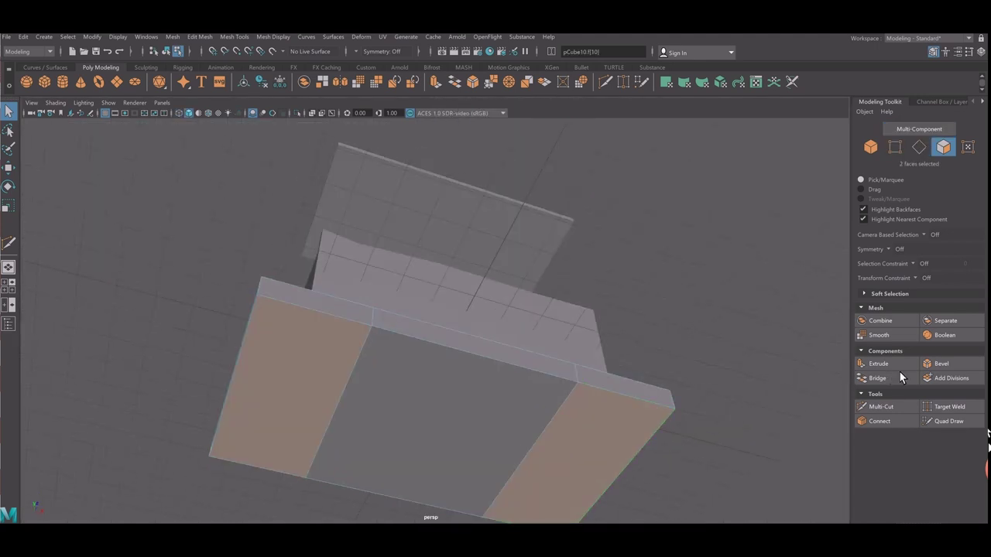
{"action": "left_click", "coordinate": [878, 364]}
{"action": "mouse_move", "coordinate": [500, 435]}
{"action": "left_mouse_down", "text": "alt"}
{"action": "mouse_move", "coordinate": [516, 414]}
{"action": "mouse_move", "coordinate": [589, 476]}
{"action": "mouse_move", "coordinate": [574, 466]}
{"action": "mouse_move", "coordinate": [574, 492]}
{"action": "left_mouse_up", "text": "alt"}
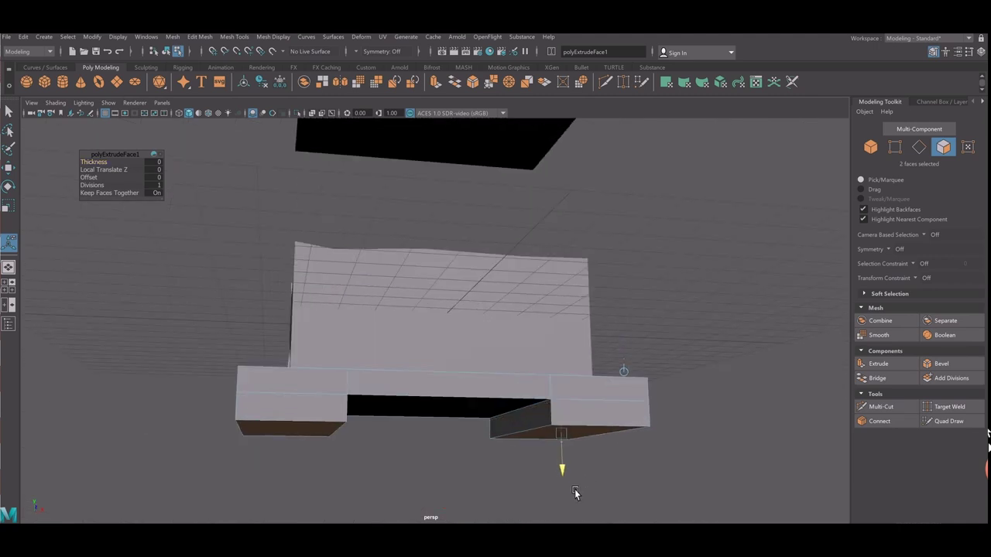
{"action": "mouse_move", "coordinate": [559, 482]}
{"action": "left_mouse_down", "text": "alt"}
{"action": "mouse_move", "coordinate": [445, 454]}
{"action": "mouse_move", "coordinate": [387, 469]}
{"action": "left_mouse_up", "text": "alt"}
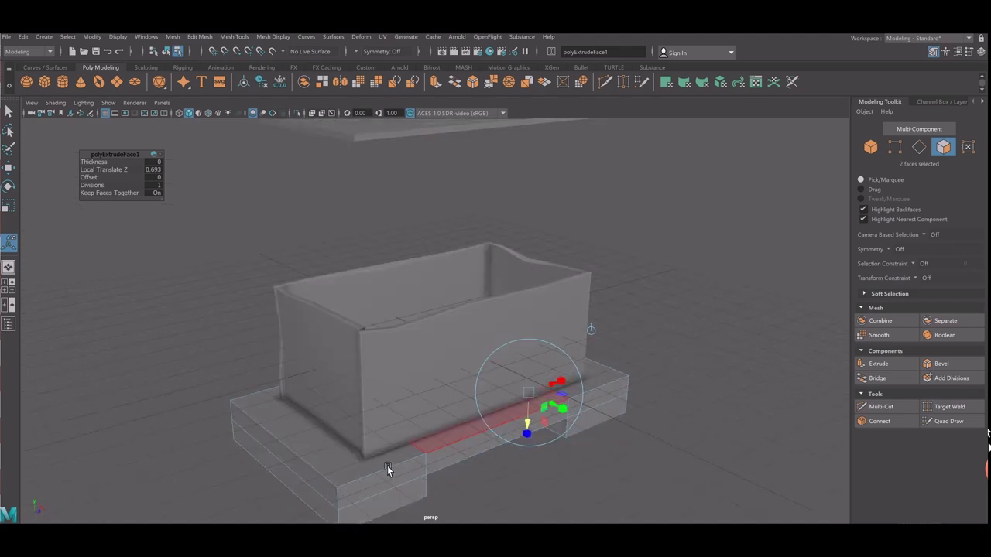
{"action": "left_click", "coordinate": [387, 470]}
{"action": "right_click_drag", "start_coordinate": [375, 287], "coordinate": [434, 304]}
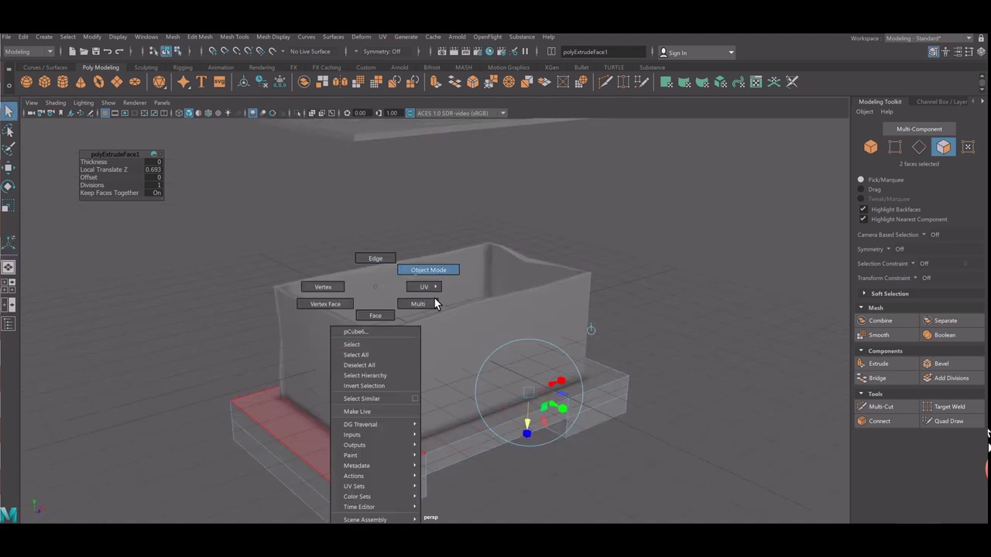
{"action": "left_click", "coordinate": [424, 417]}
{"action": "left_click_drag", "start_coordinate": [424, 417], "coordinate": [397, 386], "text": "alt"}
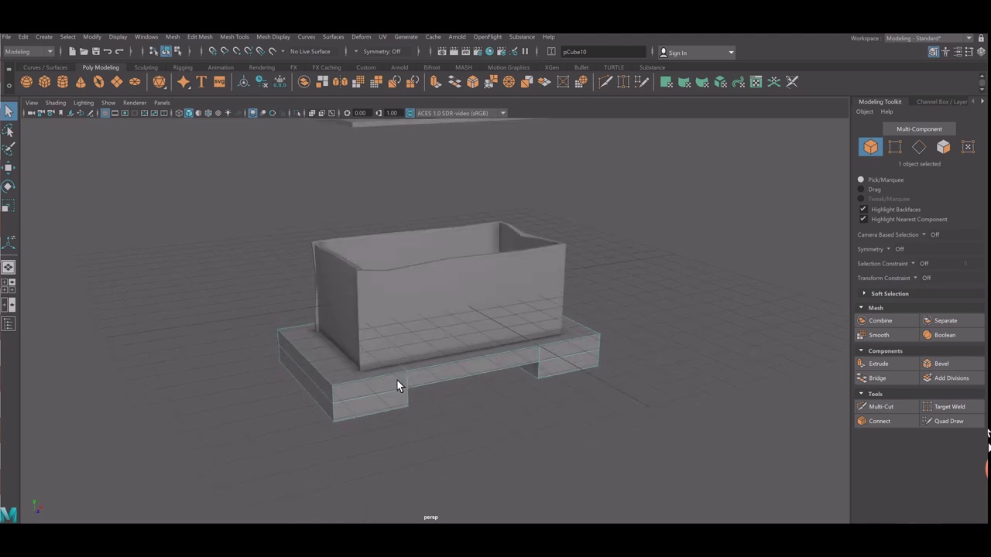
Lower the base and extrude its three top faces with a 0.35 inset.
{"action": "key", "text": "w"}
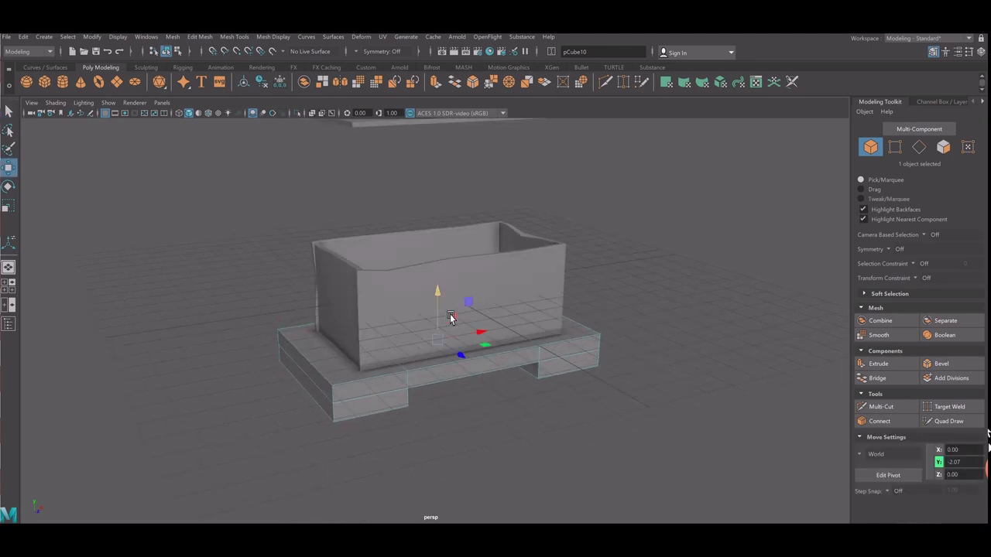
{"action": "left_click_drag", "start_coordinate": [449, 326], "coordinate": [448, 353]}
{"action": "right_click_drag", "start_coordinate": [410, 288], "coordinate": [418, 347]}
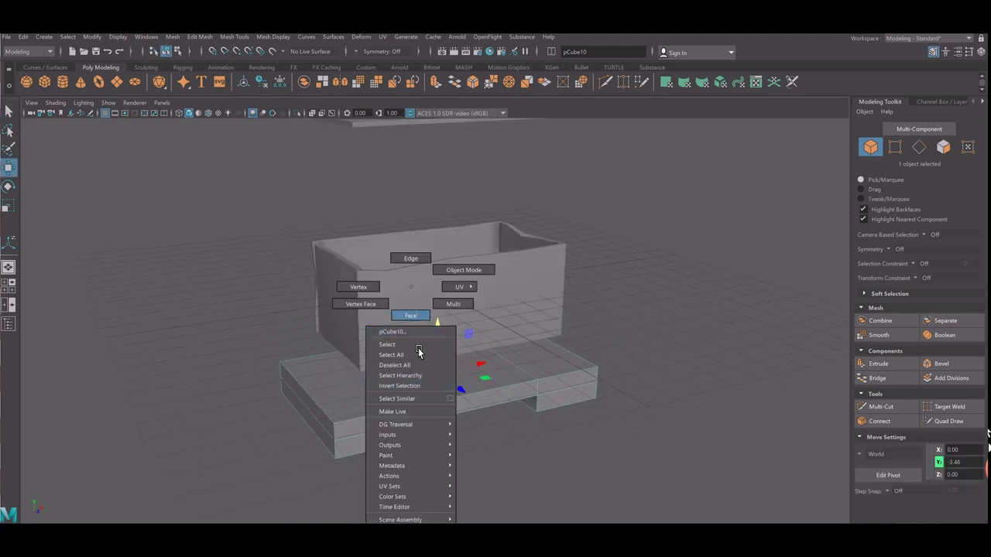
{"action": "left_click", "coordinate": [403, 409]}
{"action": "left_click", "coordinate": [503, 386], "text": "shift"}
{"action": "left_click", "coordinate": [551, 377], "text": "shift"}
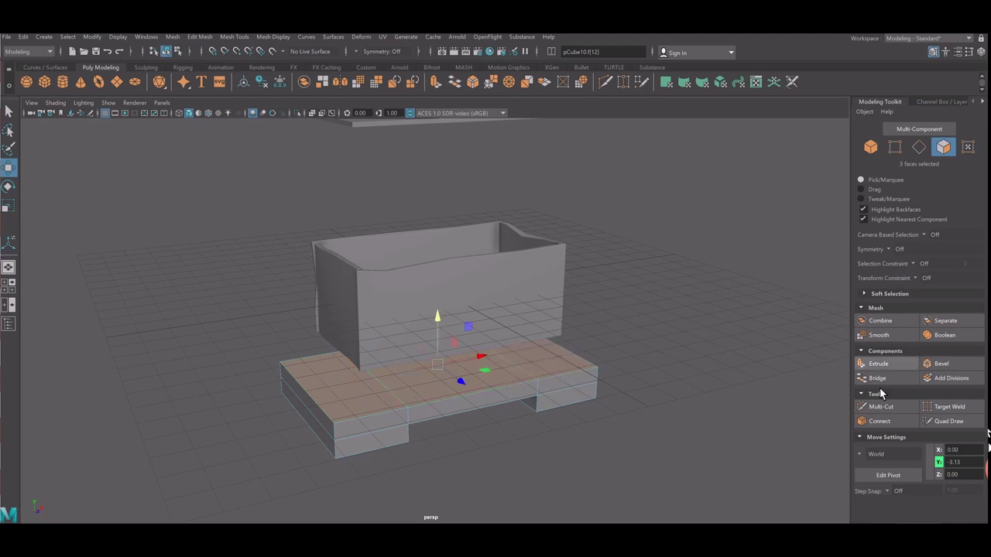
{"action": "left_click", "coordinate": [879, 363]}
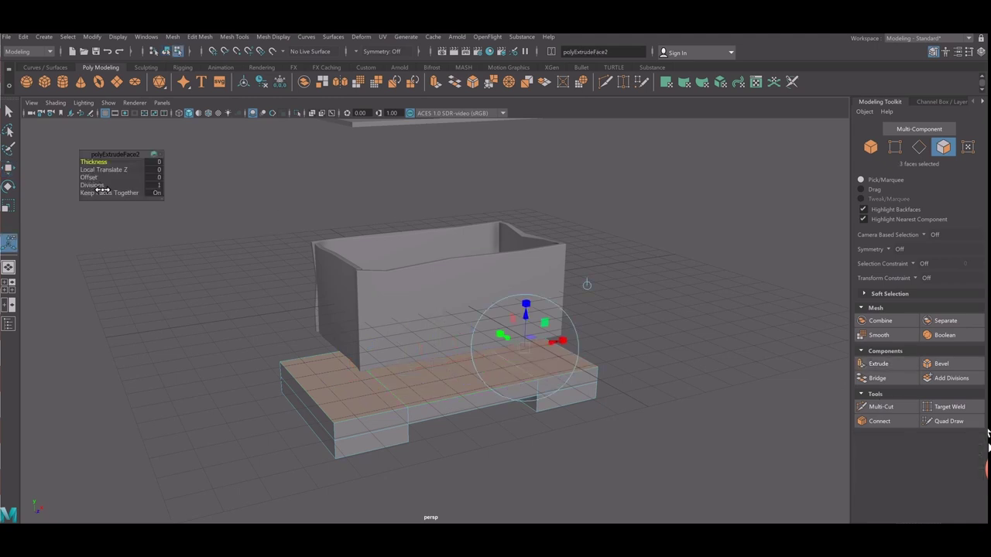
{"action": "mouse_move", "coordinate": [103, 190]}
{"action": "left_mouse_down"}
{"action": "mouse_move", "coordinate": [100, 203]}
{"action": "mouse_move", "coordinate": [115, 205]}
{"action": "left_mouse_up"}
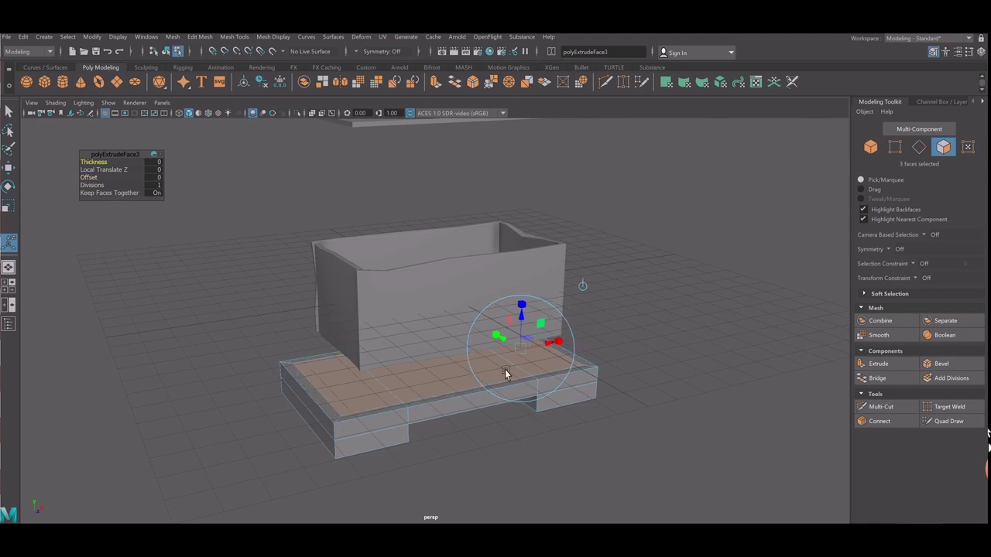
Extrude the inset top faces up 0.77 into a second tier, then nudge the base to Y -2.98.
{"action": "key", "text": "ctrl+e"}
{"action": "middle_click_drag", "start_coordinate": [533, 327], "coordinate": [533, 319]}
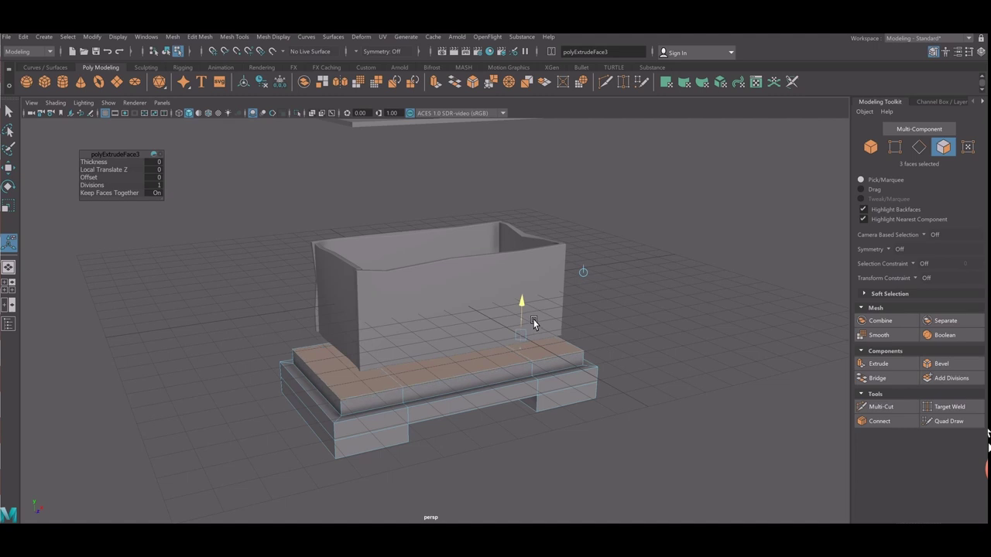
{"action": "left_click_drag", "start_coordinate": [533, 321], "coordinate": [406, 341], "text": "alt"}
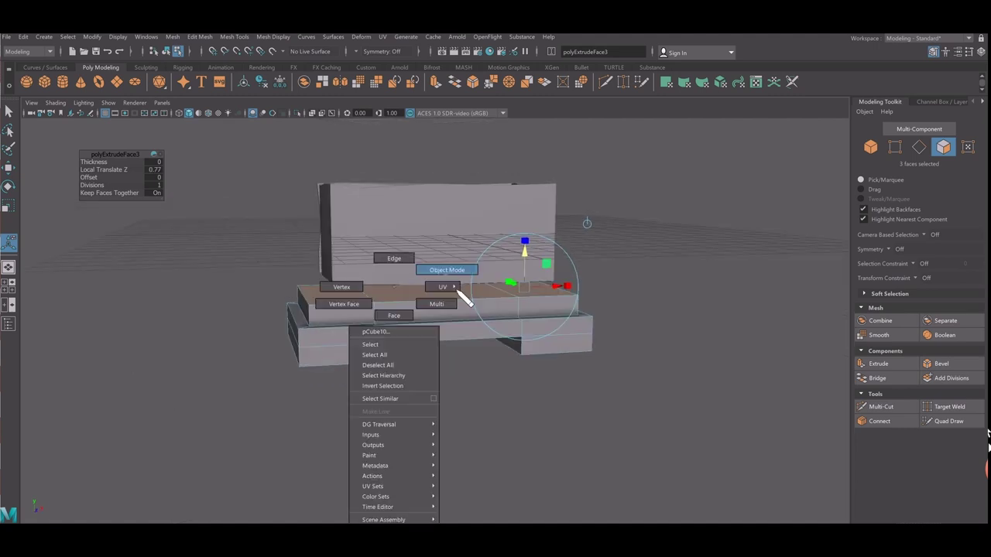
{"action": "right_click_drag", "start_coordinate": [463, 299], "coordinate": [449, 268]}
{"action": "key", "text": "w"}
{"action": "middle_click_drag", "start_coordinate": [444, 289], "coordinate": [444, 278]}
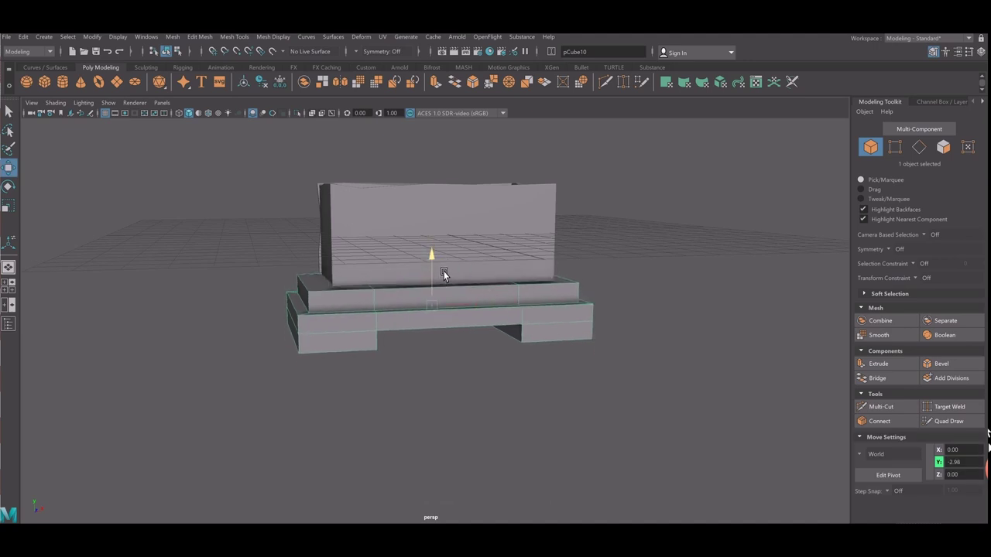
In the front view, scale the base's left and right edge vertices outward in X.
{"action": "left_click", "coordinate": [637, 312]}
{"action": "left_click_drag", "start_coordinate": [637, 312], "coordinate": [418, 346], "text": "alt"}
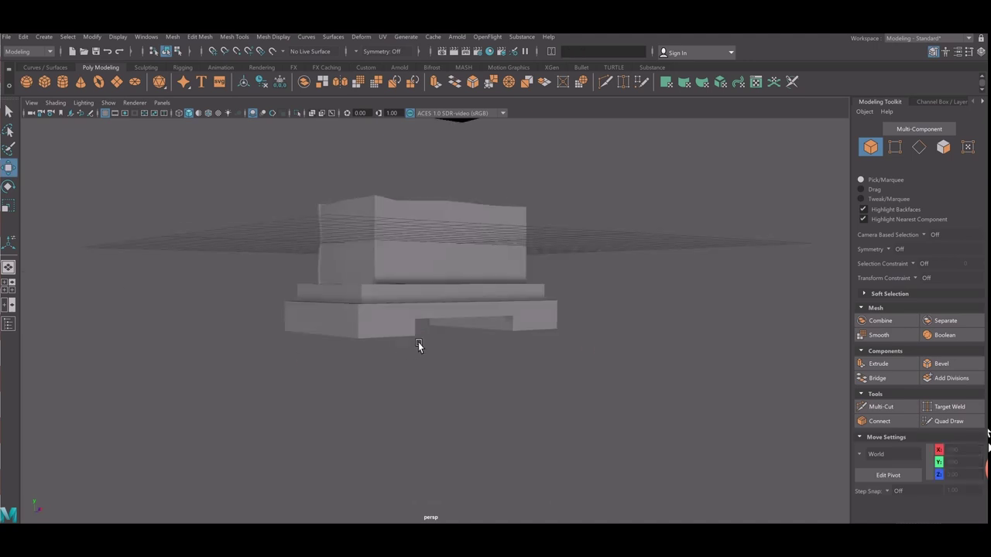
{"action": "left_click", "coordinate": [418, 346]}
{"action": "right_click_drag", "start_coordinate": [382, 298], "coordinate": [333, 288]}
{"action": "key", "text": "space"}
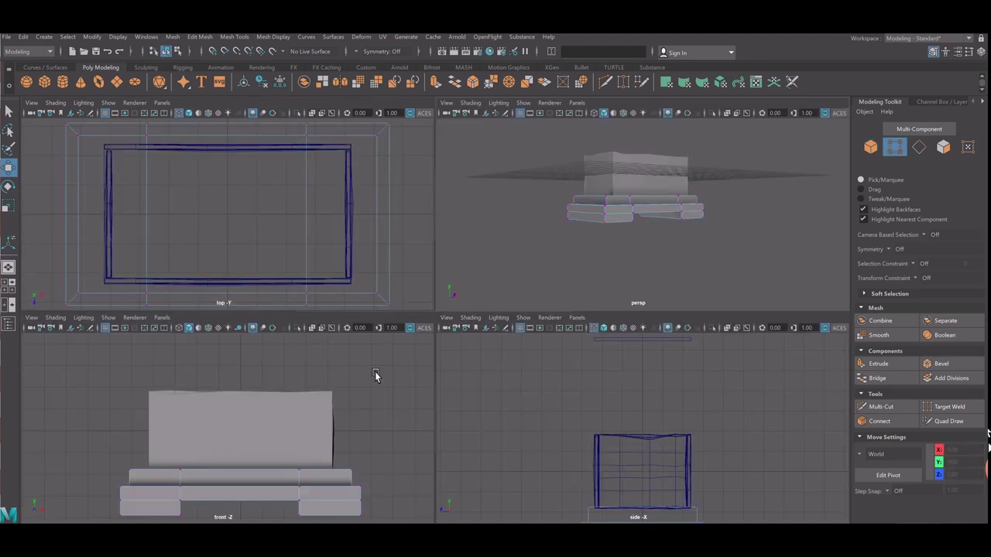
{"action": "key", "text": "space"}
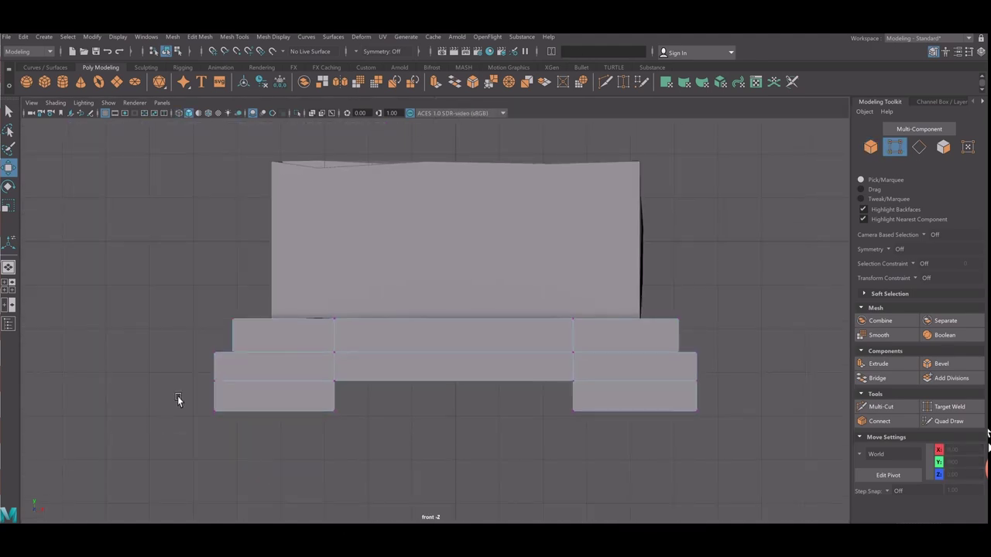
{"action": "left_click_drag", "start_coordinate": [177, 371], "coordinate": [240, 430]}
{"action": "left_click_drag", "start_coordinate": [728, 368], "coordinate": [662, 441], "text": "shift"}
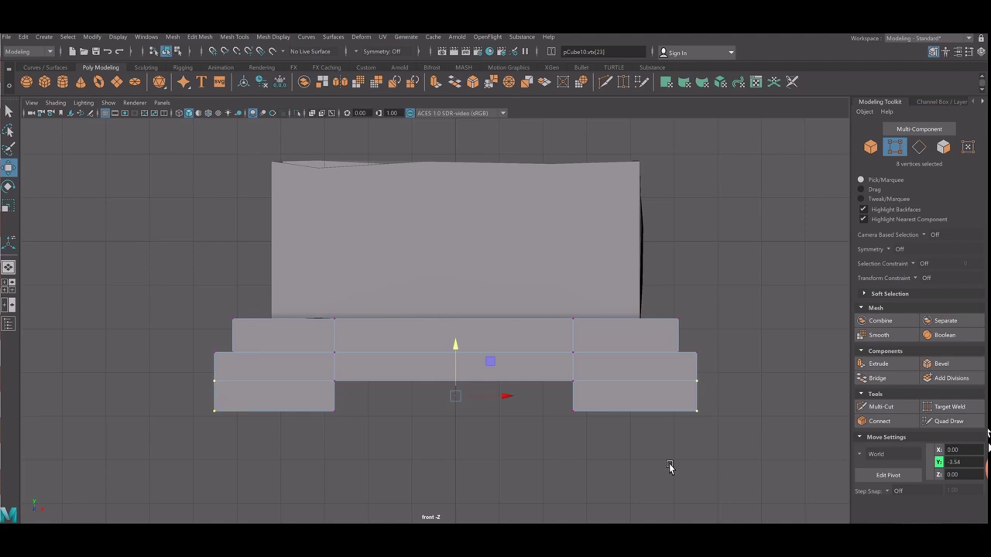
{"action": "key", "text": "e"}
{"action": "key", "text": "r"}
{"action": "middle_click_drag", "start_coordinate": [513, 421], "coordinate": [516, 415]}
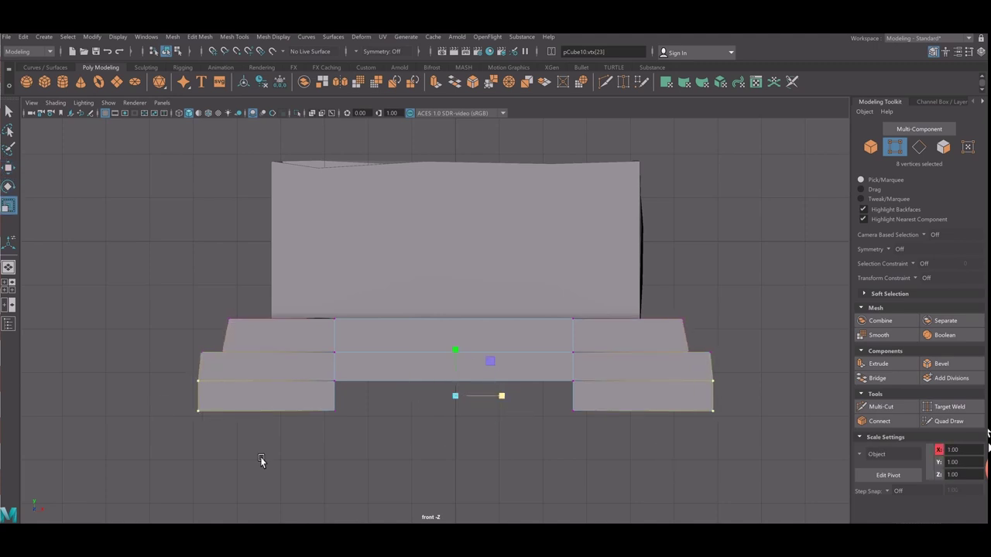
Flare the feet's bottom outer corner vertices outward.
{"action": "left_click_drag", "start_coordinate": [261, 459], "coordinate": [178, 364]}
{"action": "left_click_drag", "start_coordinate": [748, 401], "coordinate": [674, 446], "text": "shift"}
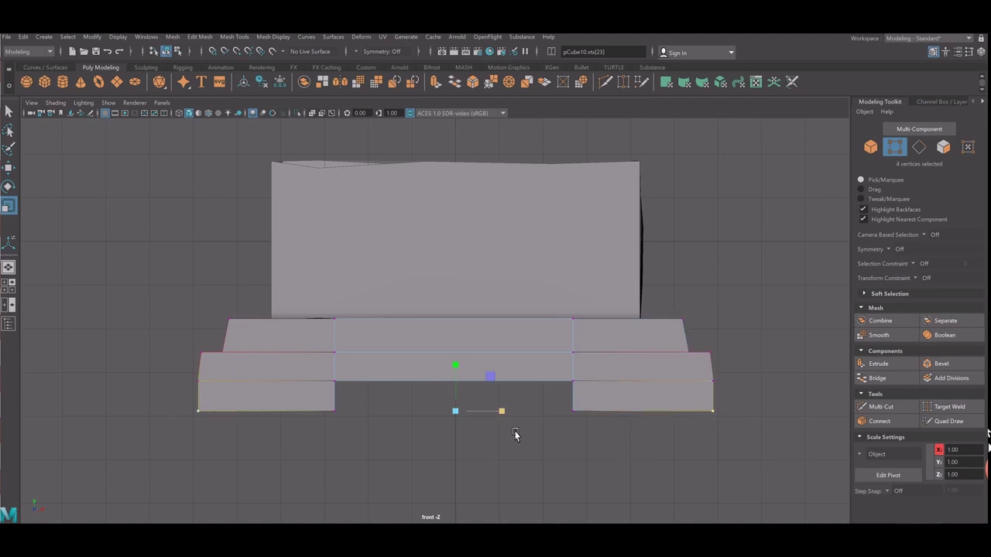
{"action": "middle_click_drag", "start_coordinate": [515, 435], "coordinate": [517, 436]}
{"action": "key", "text": "ctrl+z"}
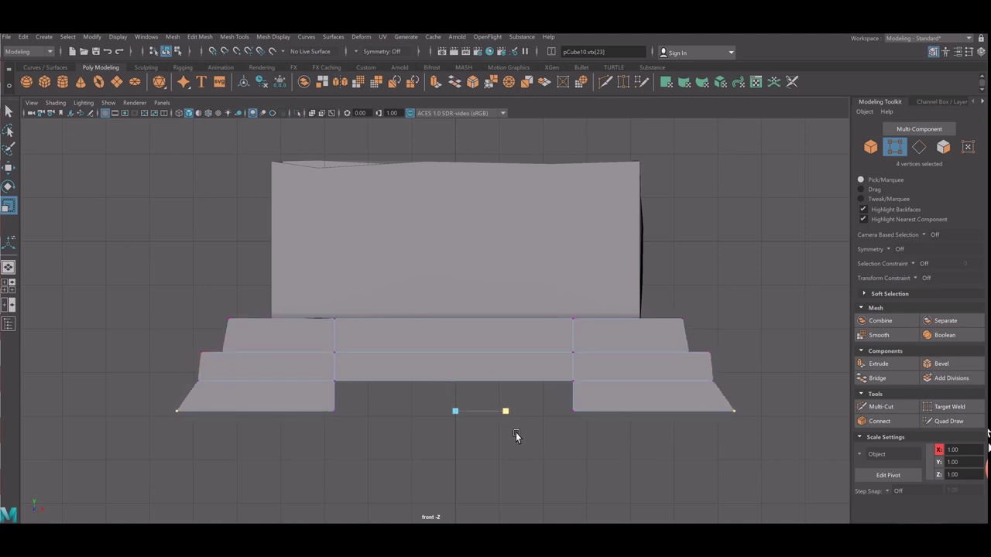
{"action": "left_click_drag", "start_coordinate": [185, 370], "coordinate": [234, 413]}
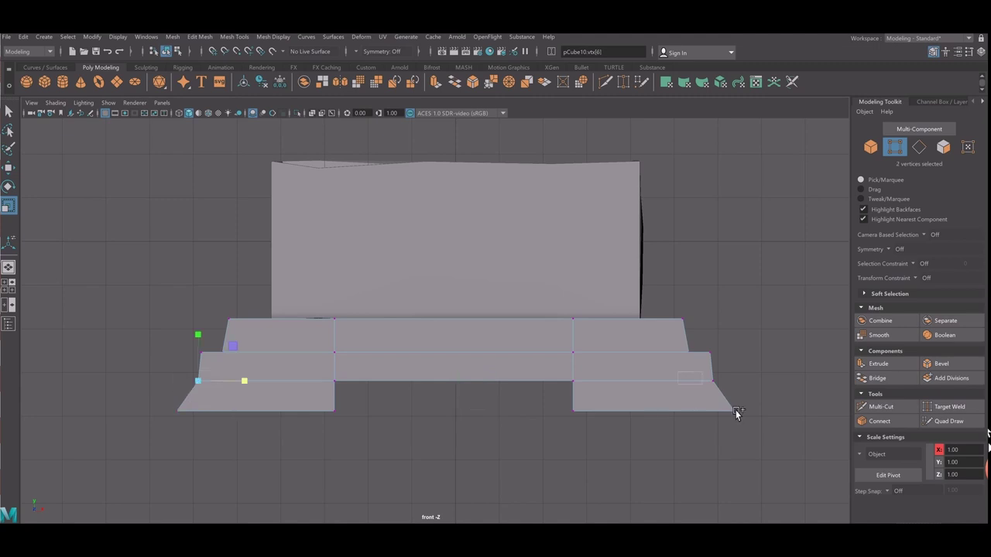
{"action": "left_click_drag", "start_coordinate": [735, 413], "coordinate": [741, 414], "text": "shift"}
{"action": "middle_click_drag", "start_coordinate": [516, 404], "coordinate": [517, 405]}
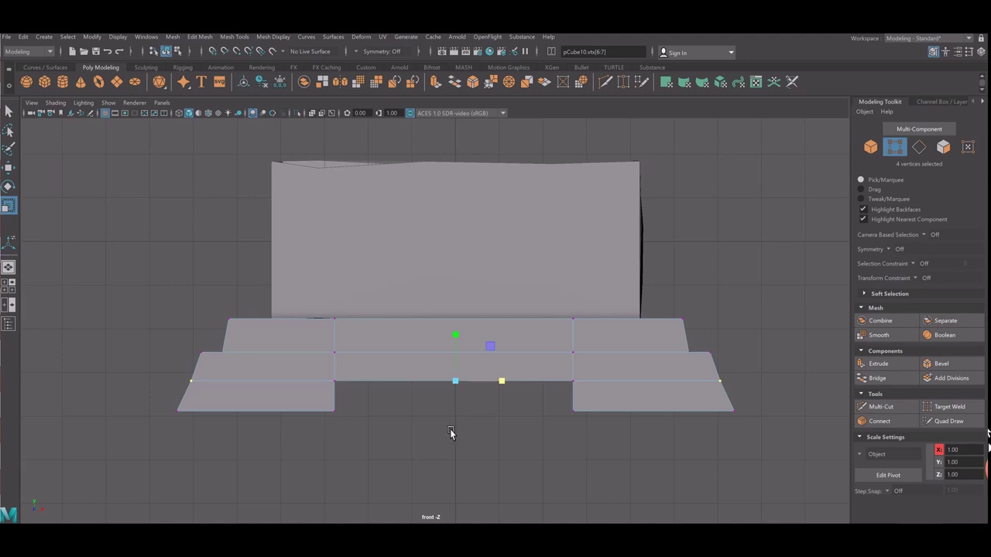
Pull the feet's inner bottom corner vertices slightly inward and return to perspective.
{"action": "left_click_drag", "start_coordinate": [356, 442], "coordinate": [325, 401]}
{"action": "left_click_drag", "start_coordinate": [555, 402], "coordinate": [587, 432], "text": "shift"}
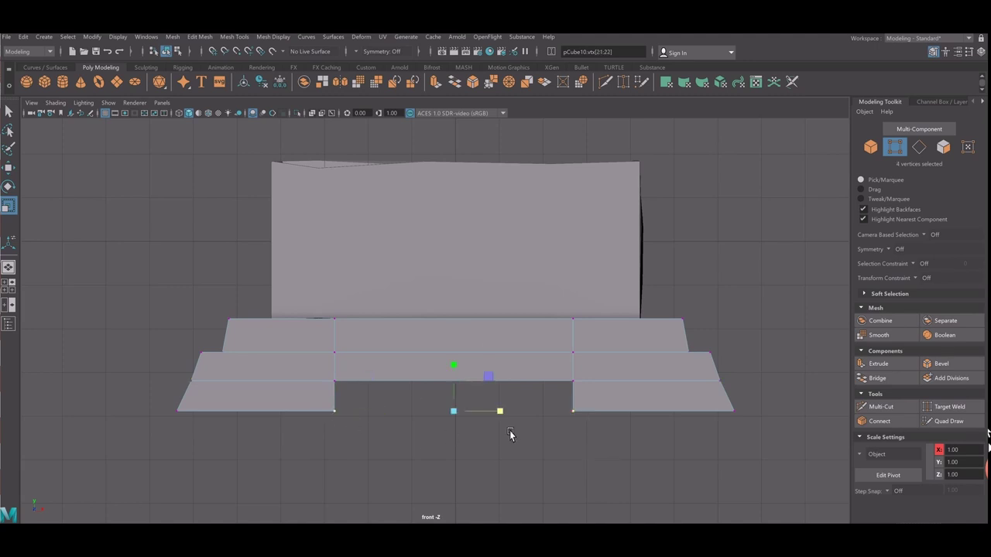
{"action": "middle_click_drag", "start_coordinate": [510, 431], "coordinate": [506, 431]}
{"action": "key", "text": "space"}
{"action": "key", "text": "space"}
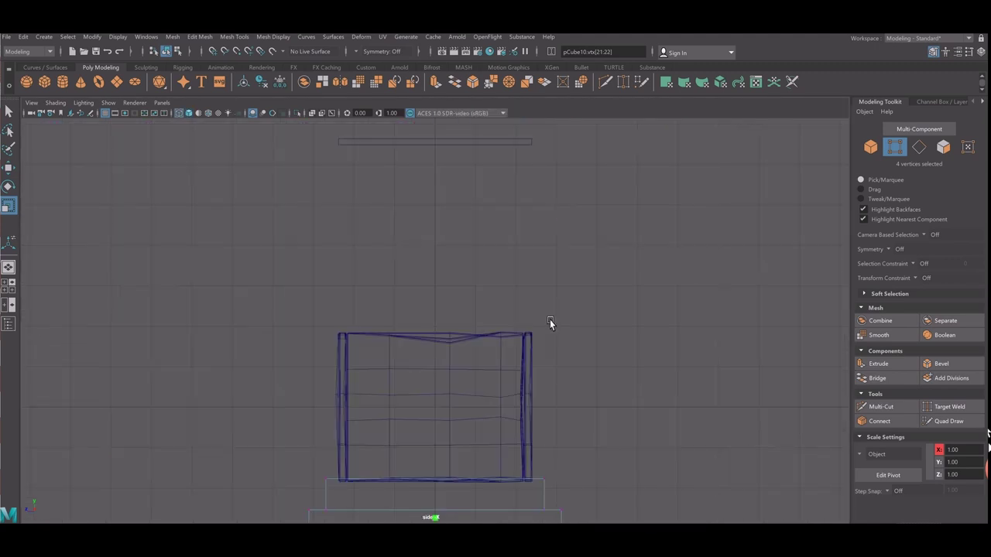
{"action": "key", "text": "space"}
{"action": "mouse_move", "coordinate": [596, 284]}
{"action": "left_mouse_down"}
{"action": "mouse_move", "coordinate": [642, 299]}
{"action": "mouse_move", "coordinate": [476, 361]}
{"action": "mouse_move", "coordinate": [421, 348]}
{"action": "left_mouse_up"}
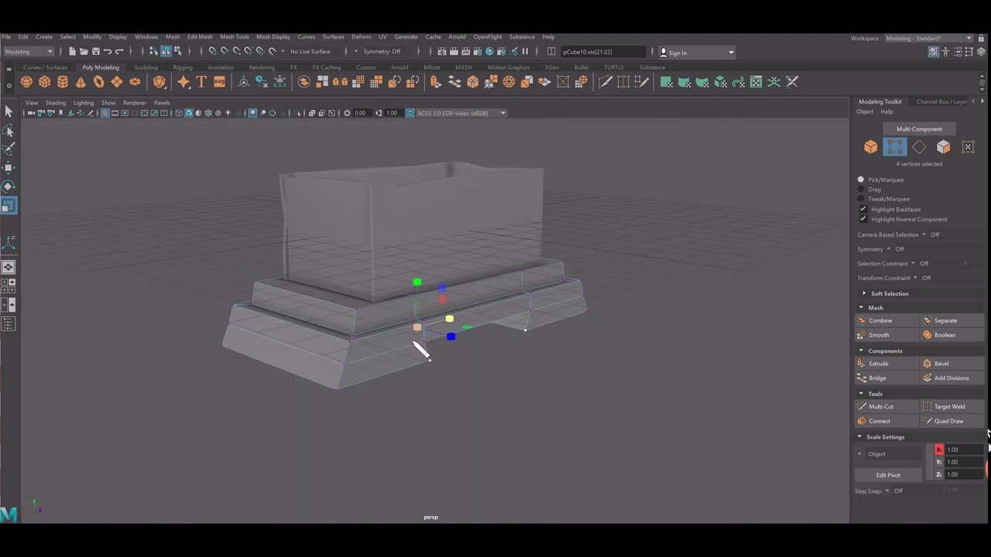
Select the tiered plinth object and switch to edge selection.
{"action": "right_click", "coordinate": [409, 286]}
{"action": "left_click", "coordinate": [447, 286]}
{"action": "scroll", "coordinate": [399, 349], "scroll_direction": "up", "scroll_amount": 3}
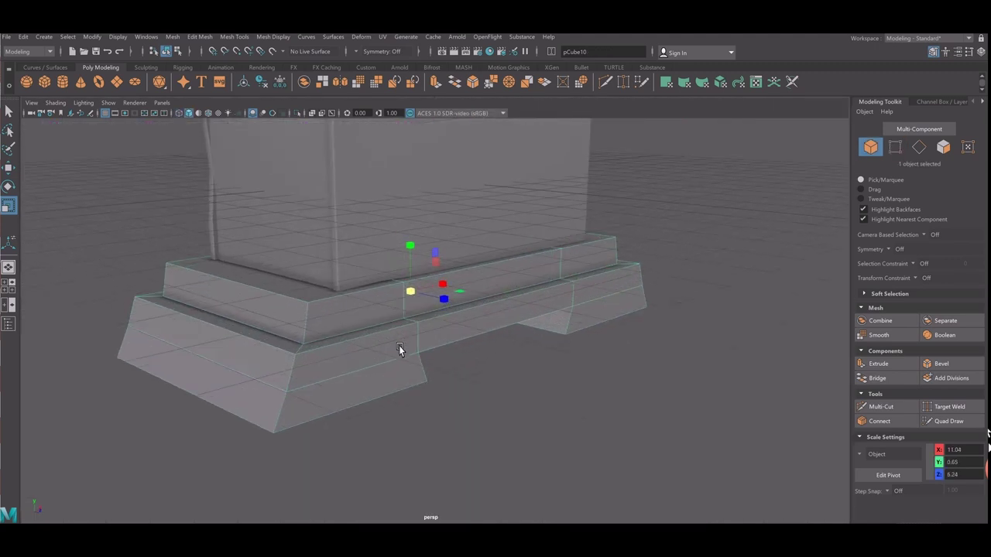
{"action": "left_click", "coordinate": [577, 407]}
{"action": "scroll", "coordinate": [578, 407], "scroll_direction": "down", "scroll_amount": 3}
{"action": "mouse_move", "coordinate": [580, 409]}
{"action": "left_mouse_down", "text": "alt"}
{"action": "mouse_move", "coordinate": [507, 407]}
{"action": "mouse_move", "coordinate": [478, 358]}
{"action": "mouse_move", "coordinate": [402, 333]}
{"action": "mouse_move", "coordinate": [328, 347]}
{"action": "left_mouse_up", "text": "alt"}
{"action": "scroll", "coordinate": [401, 334], "scroll_direction": "up", "scroll_amount": 2}
{"action": "left_click", "coordinate": [328, 346]}
{"action": "scroll", "coordinate": [365, 342], "scroll_direction": "up", "scroll_amount": 2}
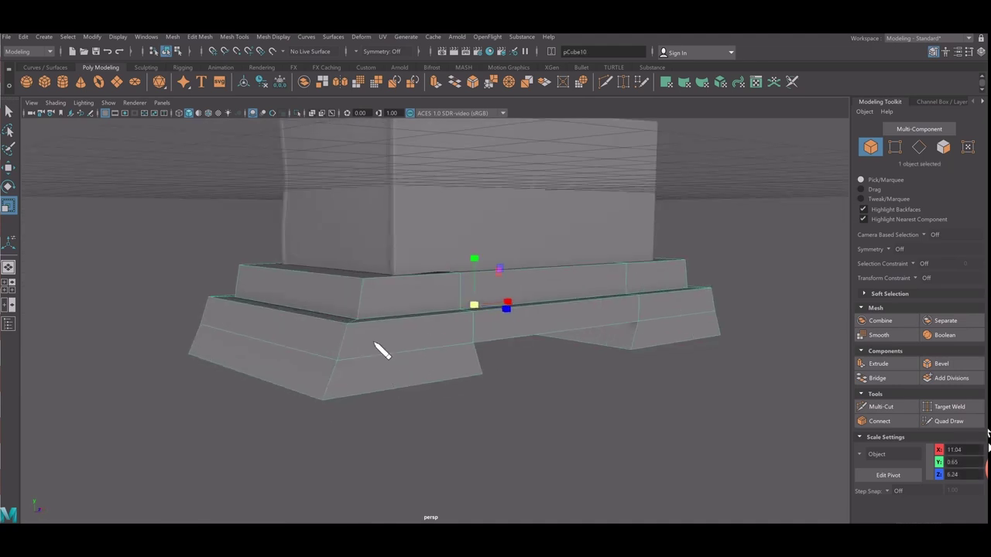
{"action": "right_click", "coordinate": [371, 286]}
{"action": "left_click", "coordinate": [370, 258]}
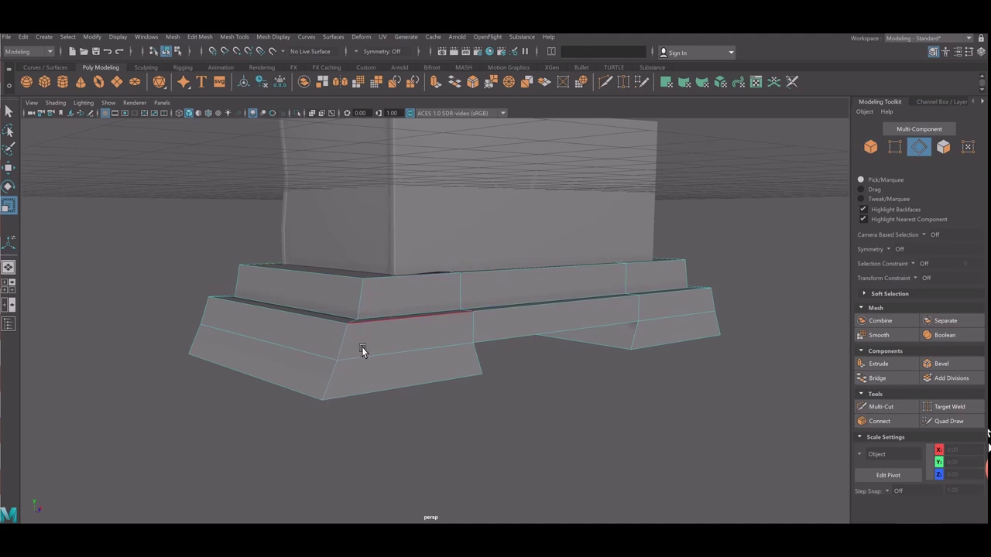
Select the lower tier's edge loop, a corner edge, the right foot's diagonal, and bottom and vertical loops.
{"action": "left_click_drag", "start_coordinate": [361, 347], "coordinate": [361, 359], "text": "alt"}
{"action": "scroll", "coordinate": [356, 375], "scroll_direction": "up", "scroll_amount": 2}
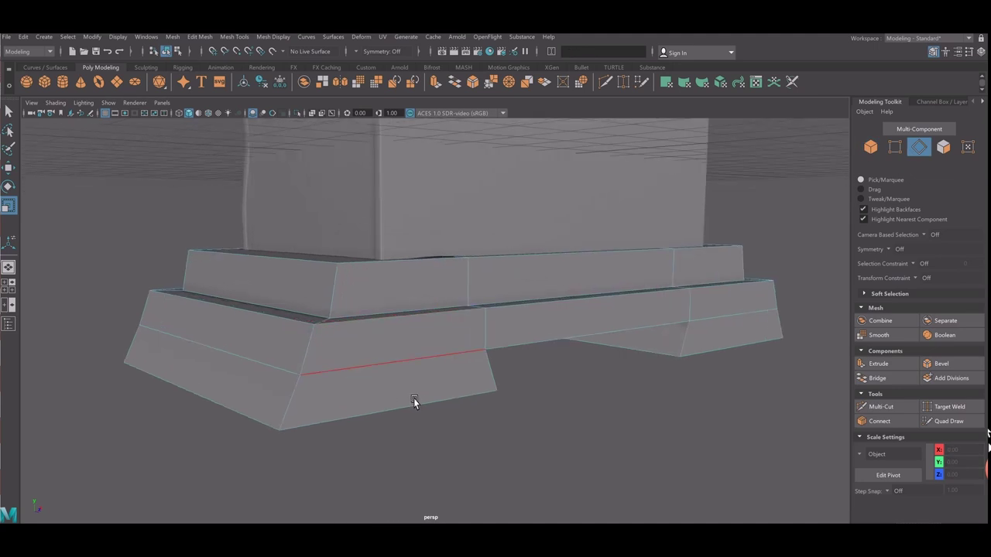
{"action": "mouse_move", "coordinate": [360, 387]}
{"action": "left_mouse_down", "text": "alt"}
{"action": "mouse_move", "coordinate": [372, 395]}
{"action": "mouse_move", "coordinate": [348, 394]}
{"action": "left_mouse_up", "text": "alt"}
{"action": "left_click", "coordinate": [360, 398]}
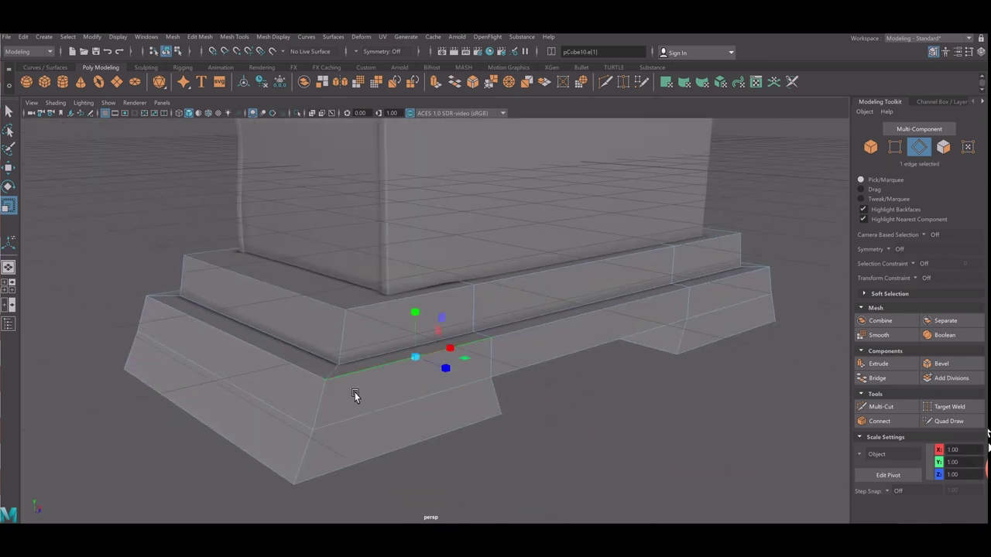
{"action": "double_click", "coordinate": [311, 393]}
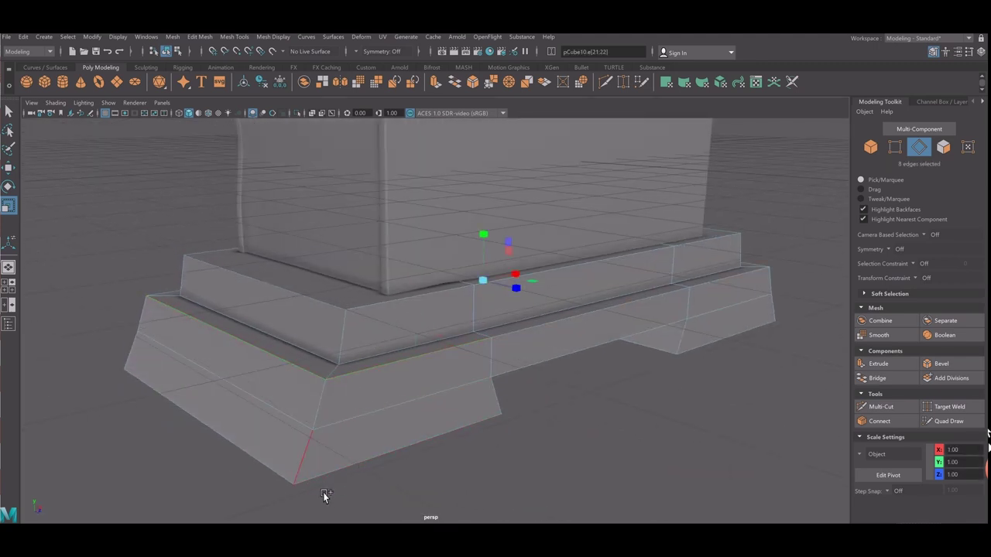
{"action": "left_click", "coordinate": [287, 498], "text": "shift"}
{"action": "mouse_move", "coordinate": [376, 496]}
{"action": "left_mouse_down", "text": "alt"}
{"action": "mouse_move", "coordinate": [377, 464]}
{"action": "mouse_move", "coordinate": [365, 469]}
{"action": "left_mouse_up", "text": "alt"}
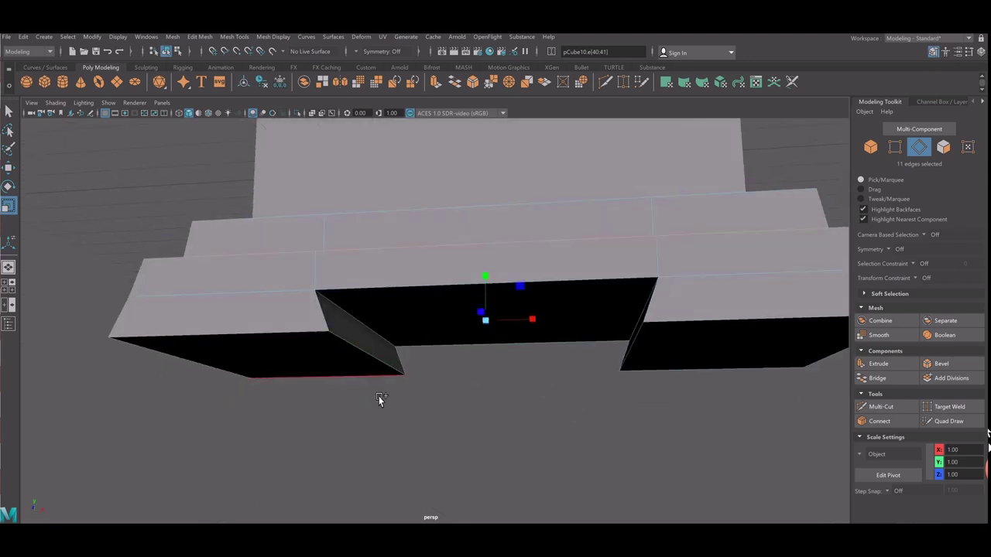
{"action": "left_click", "coordinate": [623, 370], "text": "shift"}
{"action": "left_click_drag", "start_coordinate": [623, 370], "coordinate": [663, 365], "text": "alt"}
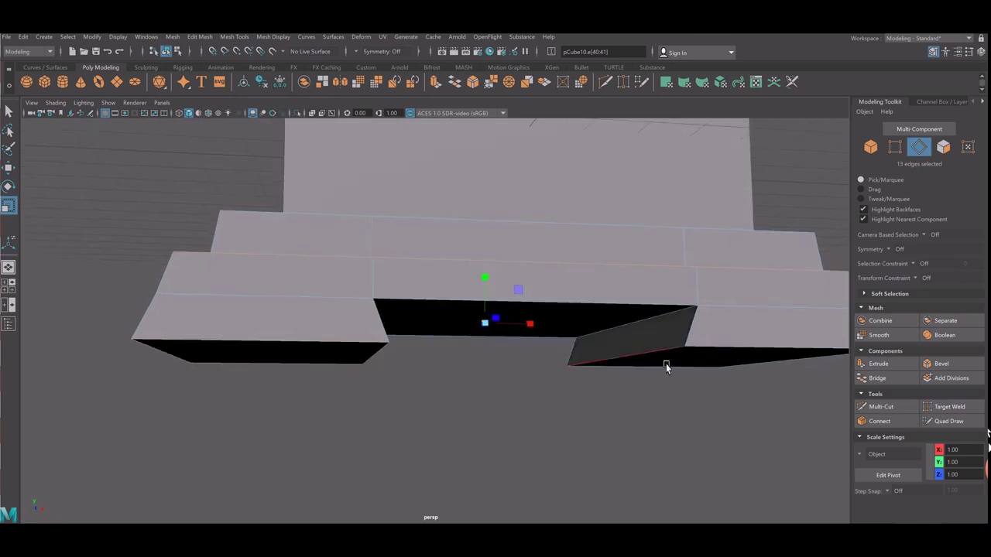
{"action": "double_click", "coordinate": [669, 367], "text": "shift"}
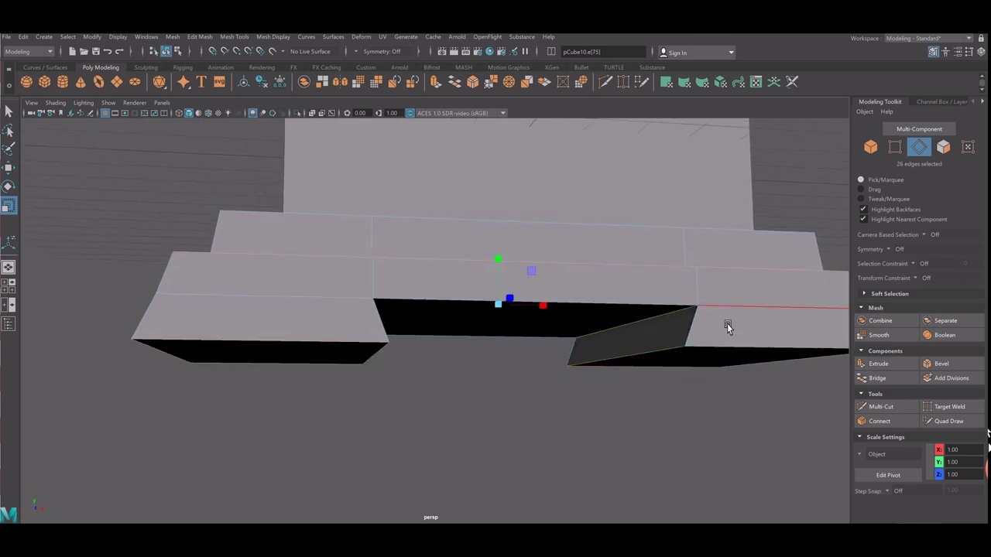
{"action": "mouse_move", "coordinate": [728, 328]}
{"action": "left_mouse_down", "text": "alt"}
{"action": "mouse_move", "coordinate": [591, 390]}
{"action": "mouse_move", "coordinate": [582, 434]}
{"action": "mouse_move", "coordinate": [515, 404]}
{"action": "mouse_move", "coordinate": [444, 401]}
{"action": "left_mouse_up", "text": "alt"}
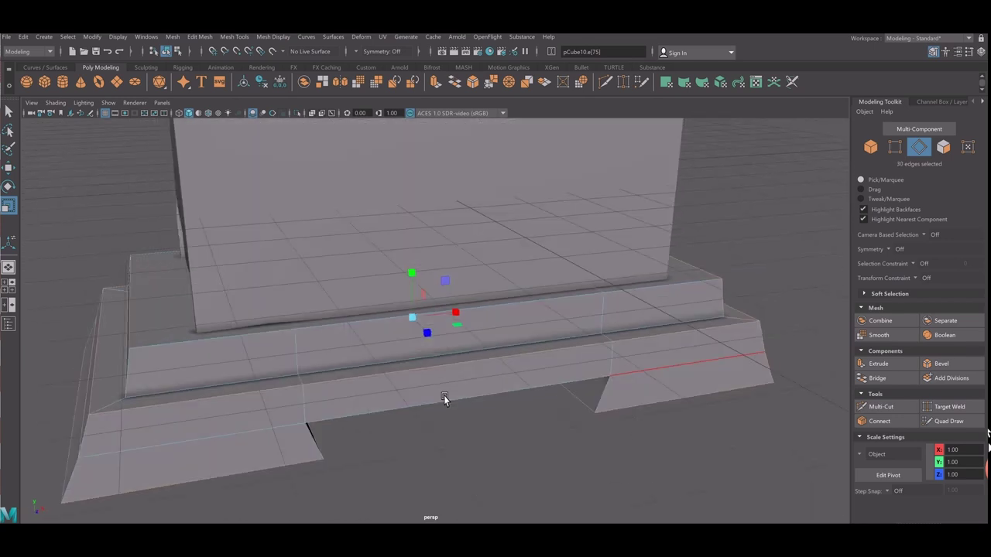
{"action": "double_click", "coordinate": [141, 396], "text": "shift"}
Add the upper step edge, two more edge loops, the front bottom edge and the foot edges to the selection.
{"action": "mouse_move", "coordinate": [770, 363]}
{"action": "left_mouse_down", "text": "alt"}
{"action": "mouse_move", "coordinate": [778, 419]}
{"action": "mouse_move", "coordinate": [542, 421]}
{"action": "mouse_move", "coordinate": [579, 420]}
{"action": "mouse_move", "coordinate": [589, 446]}
{"action": "left_mouse_up", "text": "alt"}
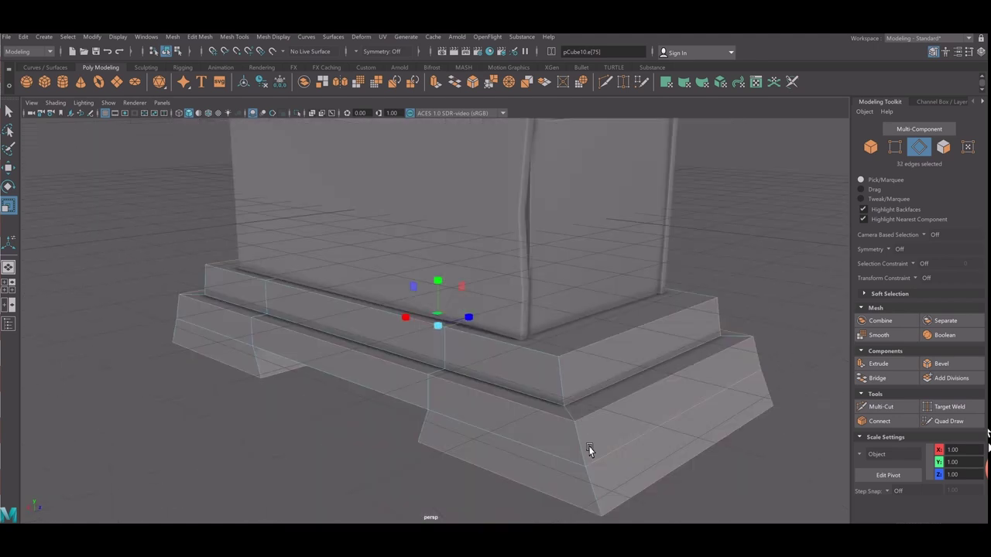
{"action": "mouse_move", "coordinate": [213, 349]}
{"action": "left_mouse_down", "text": "alt"}
{"action": "mouse_move", "coordinate": [218, 344]}
{"action": "mouse_move", "coordinate": [254, 467]}
{"action": "left_mouse_up", "text": "alt"}
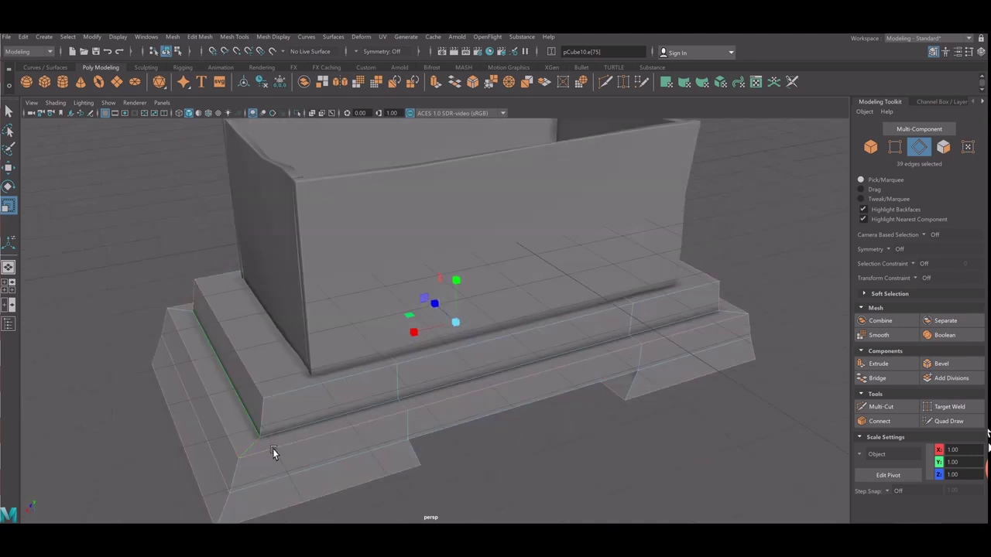
{"action": "left_click", "coordinate": [367, 391], "text": "shift"}
{"action": "double_click", "coordinate": [230, 293], "text": "shift"}
{"action": "left_click_drag", "start_coordinate": [171, 318], "coordinate": [230, 317], "text": "alt"}
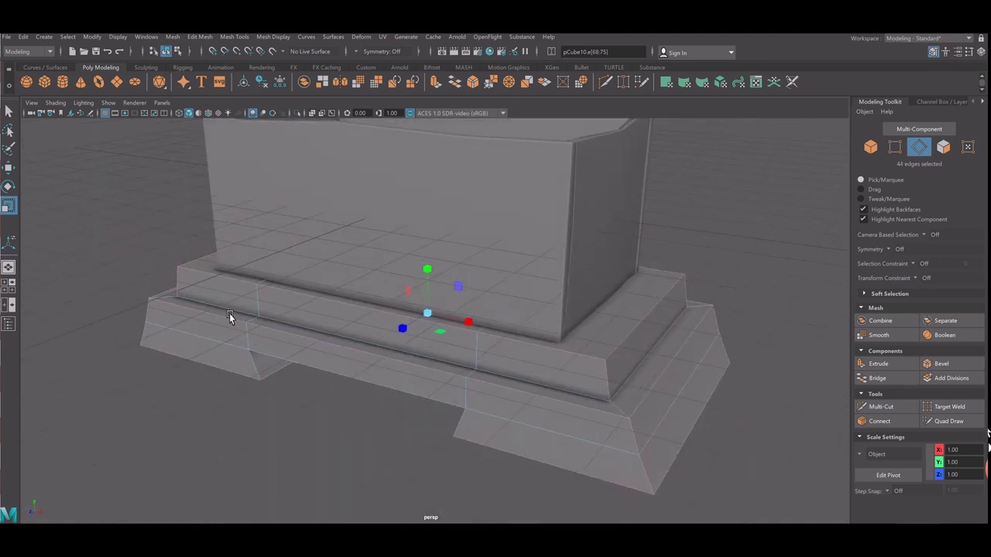
{"action": "double_click", "coordinate": [521, 396], "text": "shift"}
{"action": "left_click_drag", "start_coordinate": [140, 402], "coordinate": [401, 400], "text": "alt"}
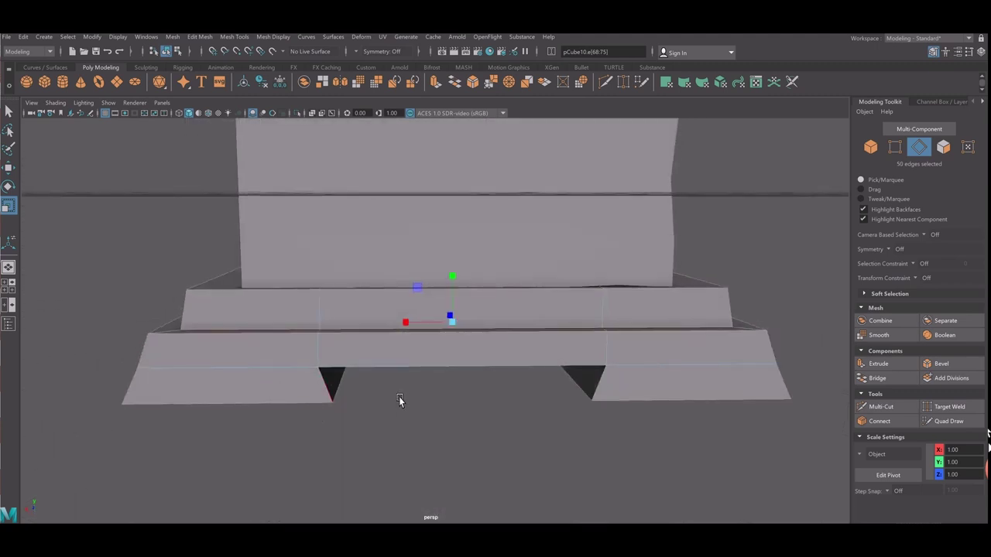
{"action": "left_click", "coordinate": [422, 396], "text": "shift"}
{"action": "mouse_move", "coordinate": [476, 431]}
{"action": "left_mouse_down", "text": "alt"}
{"action": "mouse_move", "coordinate": [392, 426]}
{"action": "mouse_move", "coordinate": [439, 386]}
{"action": "left_mouse_up", "text": "alt"}
{"action": "left_click", "coordinate": [577, 379], "text": "shift"}
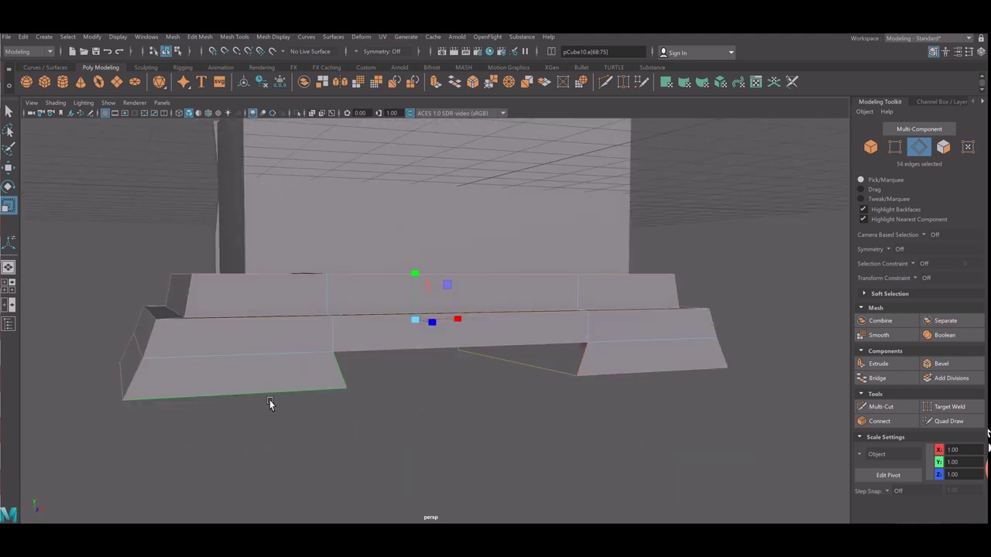
{"action": "left_click_drag", "start_coordinate": [270, 402], "coordinate": [573, 385], "text": "alt"}
{"action": "left_click", "coordinate": [582, 382], "text": "shift"}
{"action": "left_click", "coordinate": [600, 376], "text": "shift"}
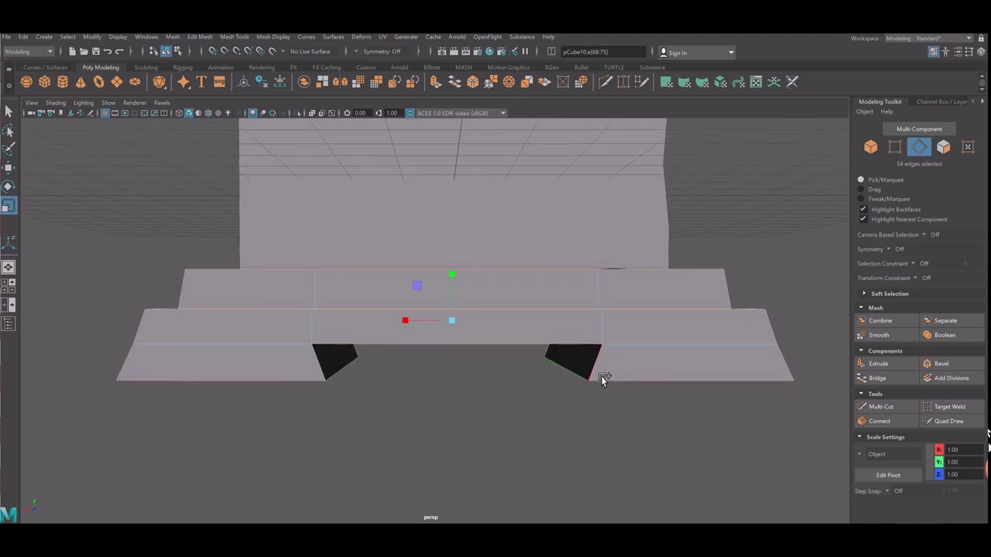
{"action": "left_click", "coordinate": [325, 381], "text": "shift"}
{"action": "scroll", "coordinate": [327, 384], "scroll_direction": "down", "scroll_amount": 2}
{"action": "left_click_drag", "start_coordinate": [327, 385], "coordinate": [434, 401], "text": "alt"}
Bevel the selected plinth edges with 2 segments and a fraction of 0.21.
{"action": "left_click", "coordinate": [941, 364]}
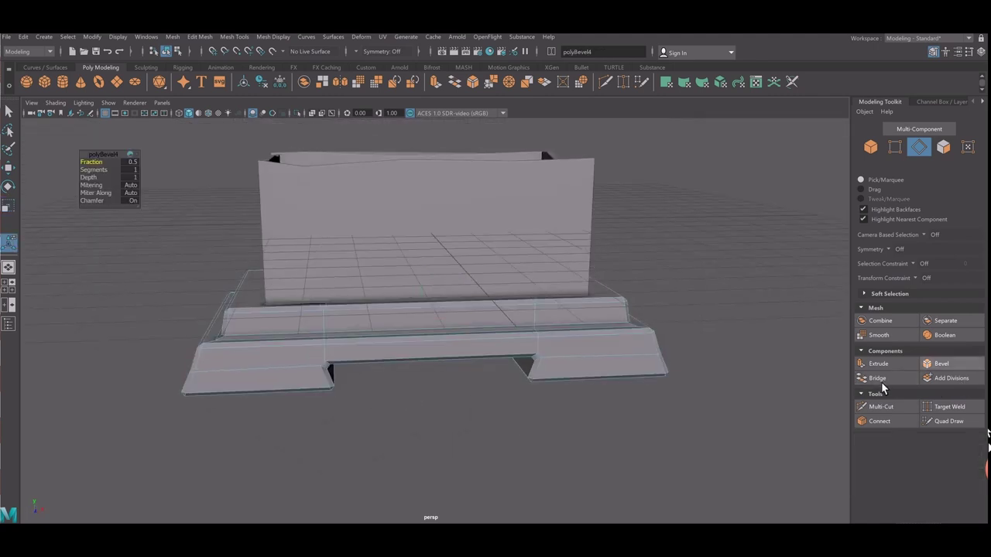
{"action": "mouse_move", "coordinate": [155, 270]}
{"action": "left_mouse_down", "text": "alt"}
{"action": "mouse_move", "coordinate": [279, 296]}
{"action": "mouse_move", "coordinate": [128, 217]}
{"action": "left_mouse_up", "text": "alt"}
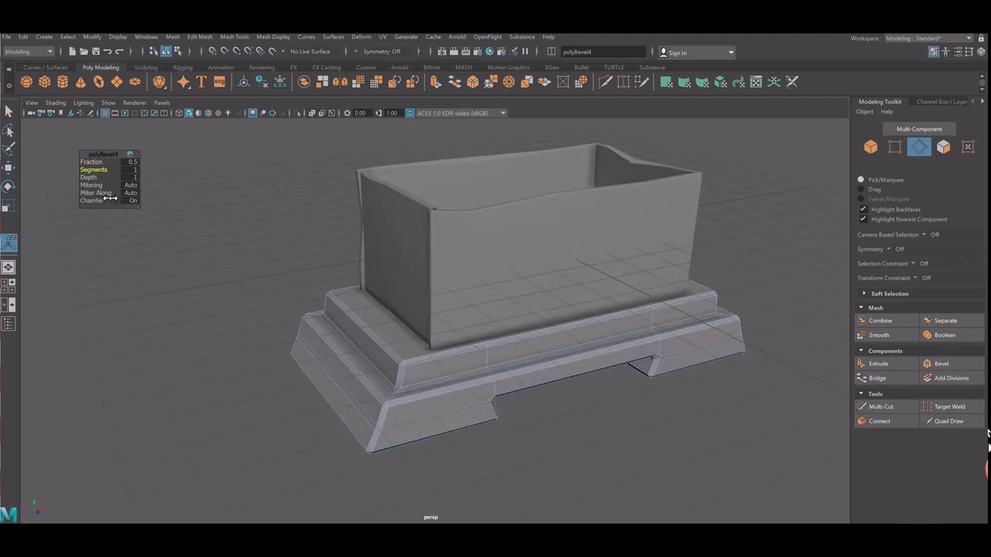
{"action": "left_click_drag", "start_coordinate": [109, 199], "coordinate": [113, 199]}
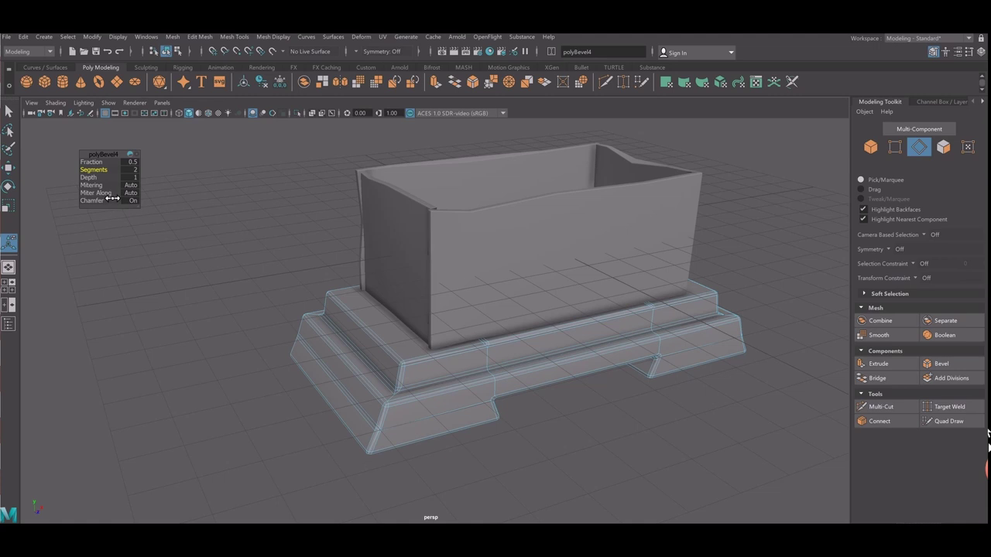
{"action": "scroll", "coordinate": [110, 195], "scroll_direction": "up", "scroll_amount": 1}
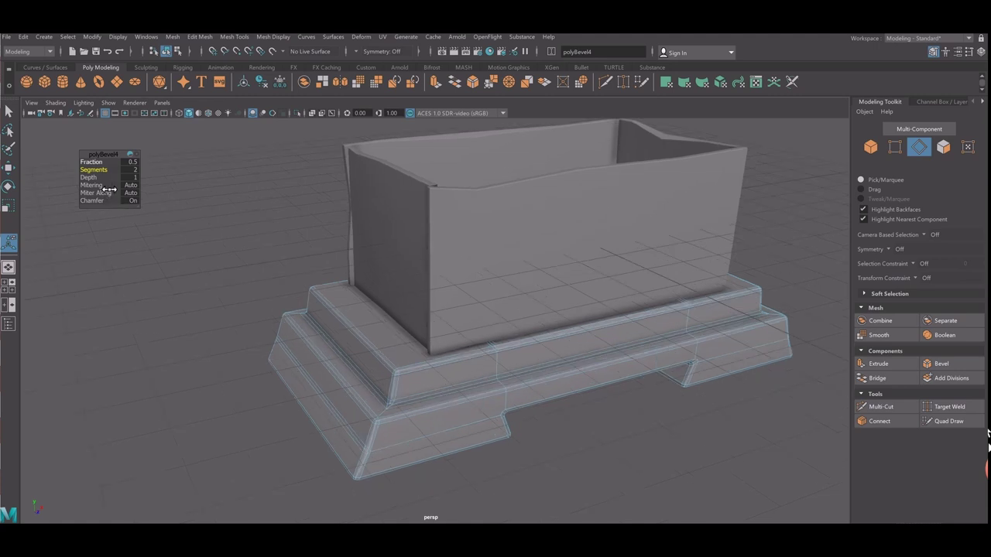
{"action": "left_click_drag", "start_coordinate": [109, 189], "coordinate": [110, 188]}
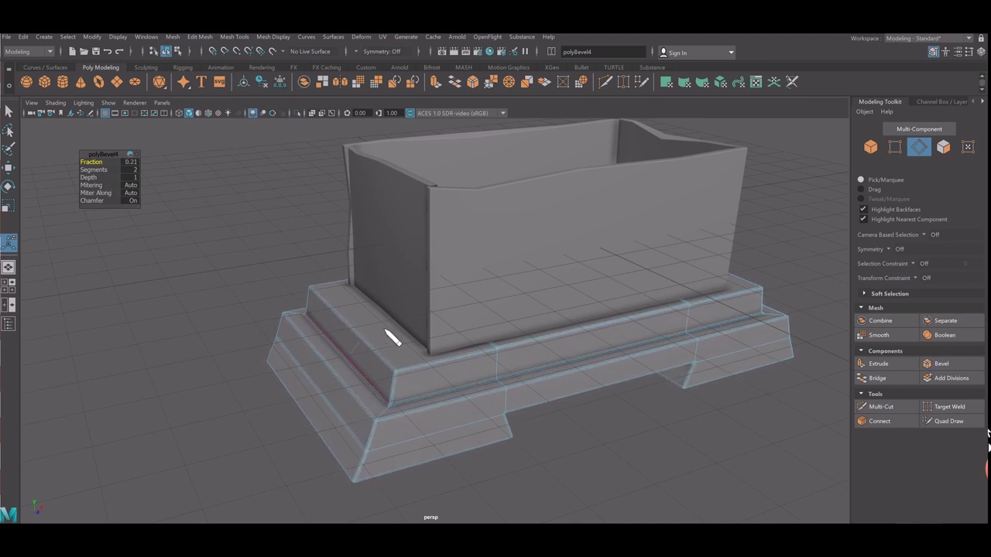
Return to Object Mode, then switch the base to vertex editing.
{"action": "right_click_drag", "start_coordinate": [391, 337], "coordinate": [402, 279]}
{"action": "mouse_move", "coordinate": [397, 288]}
{"action": "left_mouse_down", "text": "alt"}
{"action": "mouse_move", "coordinate": [280, 267]}
{"action": "mouse_move", "coordinate": [403, 356]}
{"action": "mouse_move", "coordinate": [348, 354]}
{"action": "left_mouse_up", "text": "alt"}
{"action": "mouse_move", "coordinate": [414, 286]}
{"action": "right_mouse_down"}
{"action": "mouse_move", "coordinate": [422, 385]}
{"action": "mouse_move", "coordinate": [364, 305]}
{"action": "right_mouse_up"}
{"action": "left_click_drag", "start_coordinate": [365, 405], "coordinate": [566, 412], "text": "alt"}
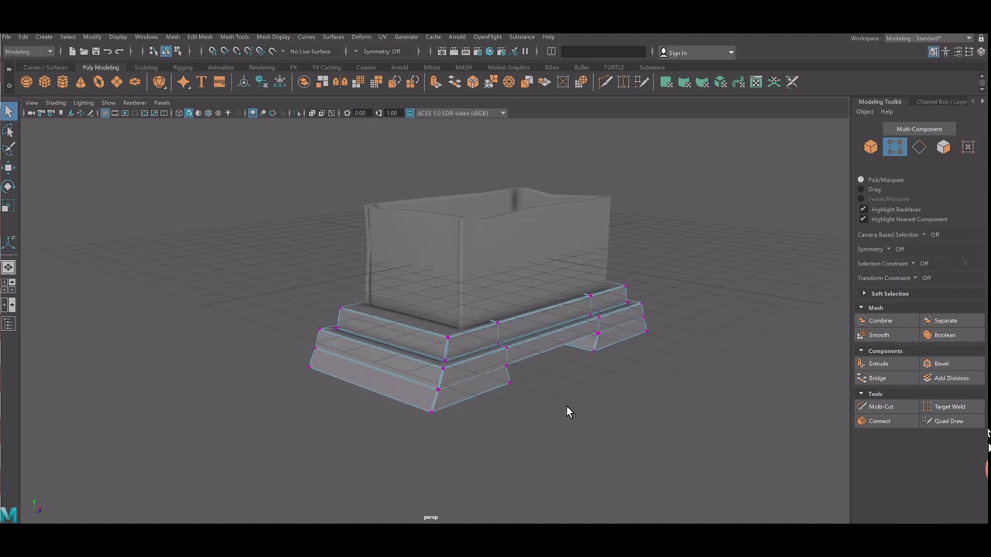
Try pulling a base vertex loop inward with the Move tool, then undo it.
{"action": "double_click", "coordinate": [501, 392]}
{"action": "key", "text": "w"}
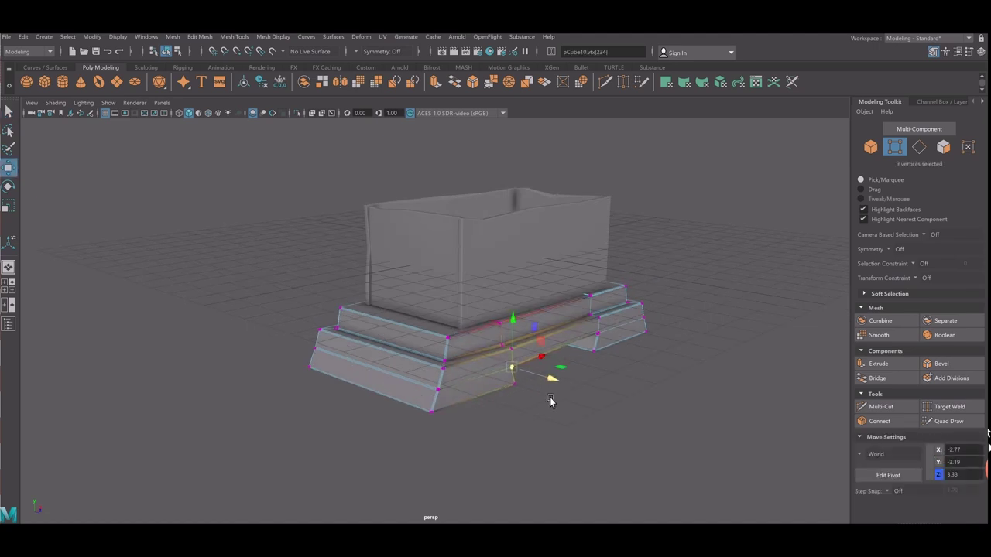
{"action": "middle_click_drag", "start_coordinate": [560, 398], "coordinate": [503, 424]}
{"action": "key", "text": "ctrl+z"}
{"action": "key", "text": "ctrl+z"}
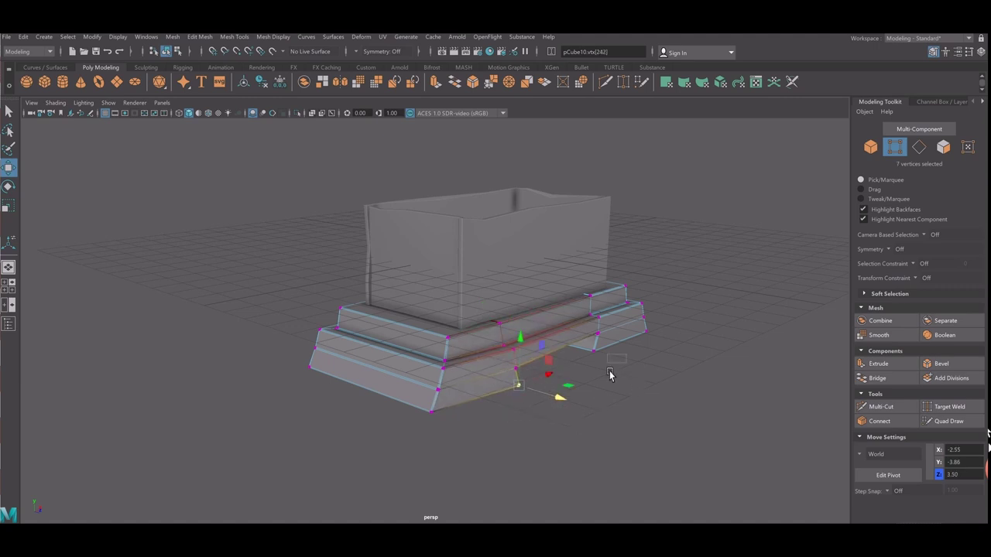
{"action": "key", "text": "ctrl+z"}
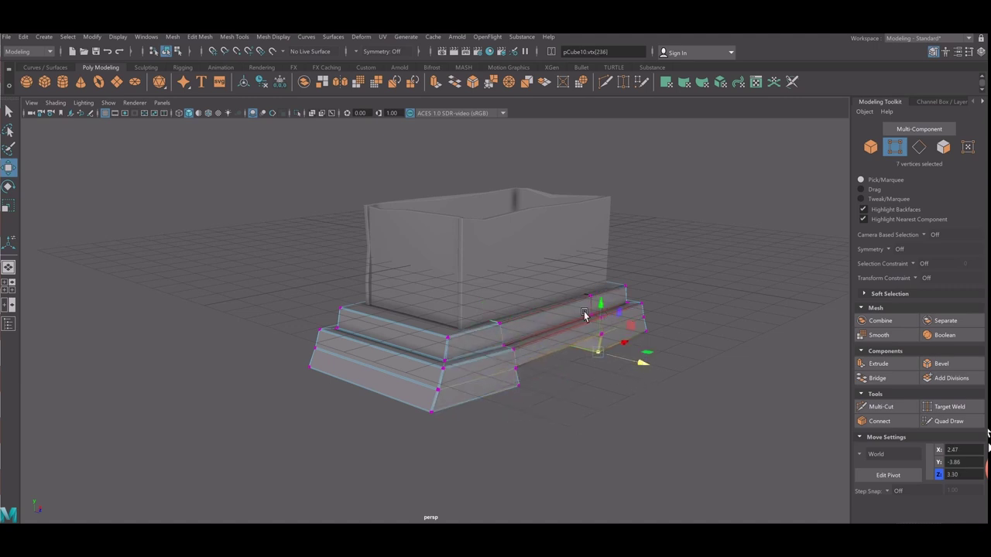
Nudge the upper base edge loop inward and shift the right-end vertices slightly outward.
{"action": "double_click", "coordinate": [610, 331]}
{"action": "middle_click_drag", "start_coordinate": [642, 332], "coordinate": [536, 339]}
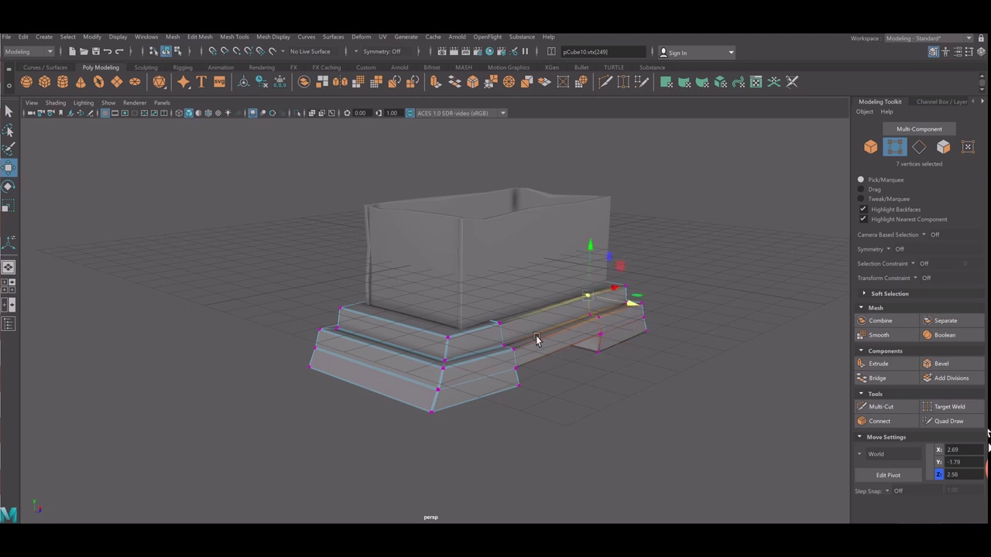
{"action": "double_click", "coordinate": [548, 358]}
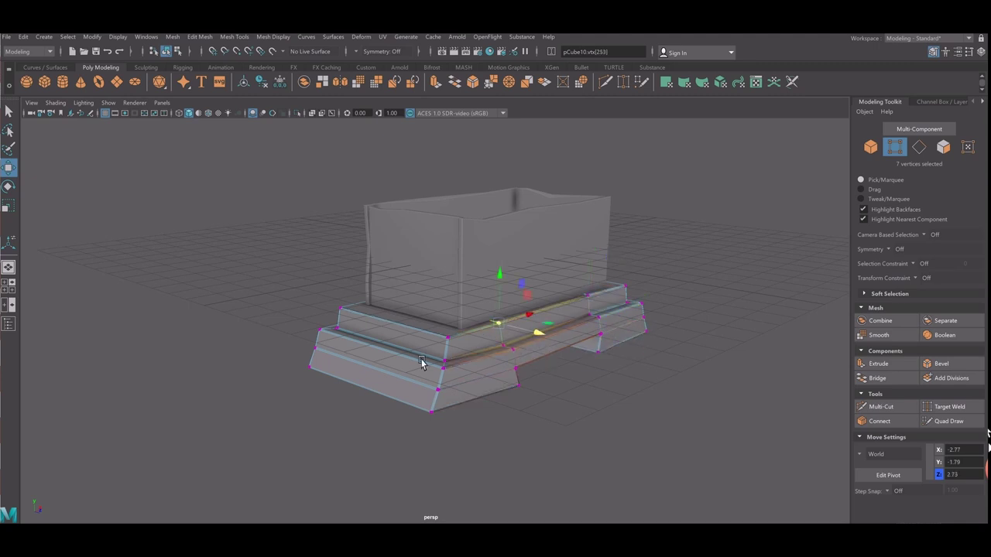
{"action": "left_click_drag", "start_coordinate": [424, 363], "coordinate": [483, 364], "text": "alt"}
{"action": "key", "text": "shift+period"}
{"action": "key", "text": "shift+period"}
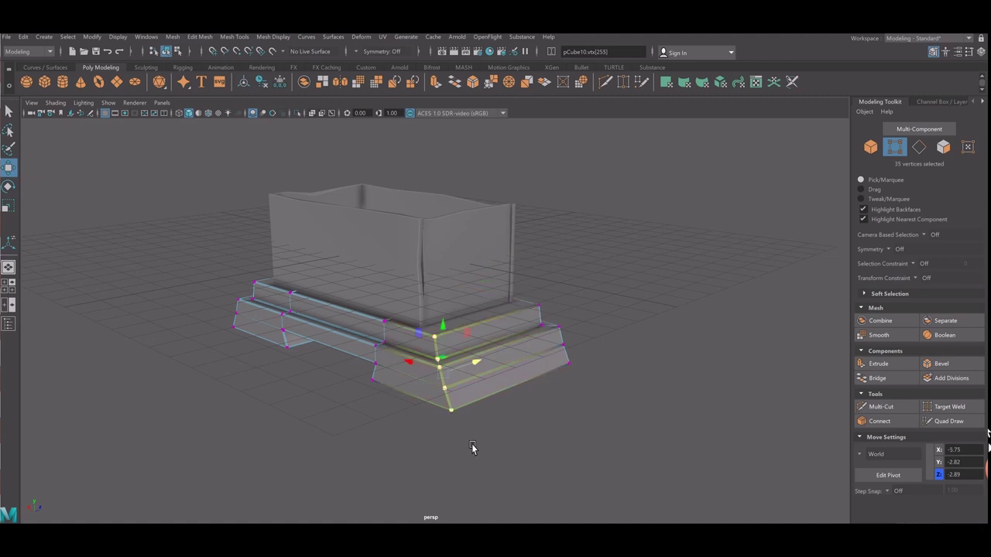
{"action": "left_click_drag", "start_coordinate": [471, 449], "coordinate": [535, 456], "text": "alt"}
{"action": "middle_click_drag", "start_coordinate": [508, 359], "coordinate": [524, 361]}
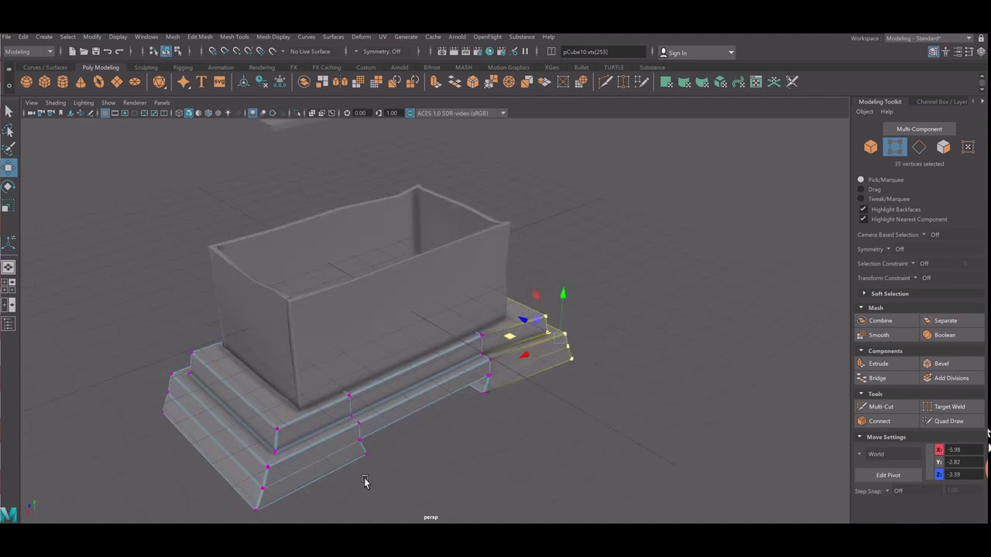
Lower the front and right step loops, push the bottom step out, pull the upper step back.
{"action": "double_click", "coordinate": [365, 454]}
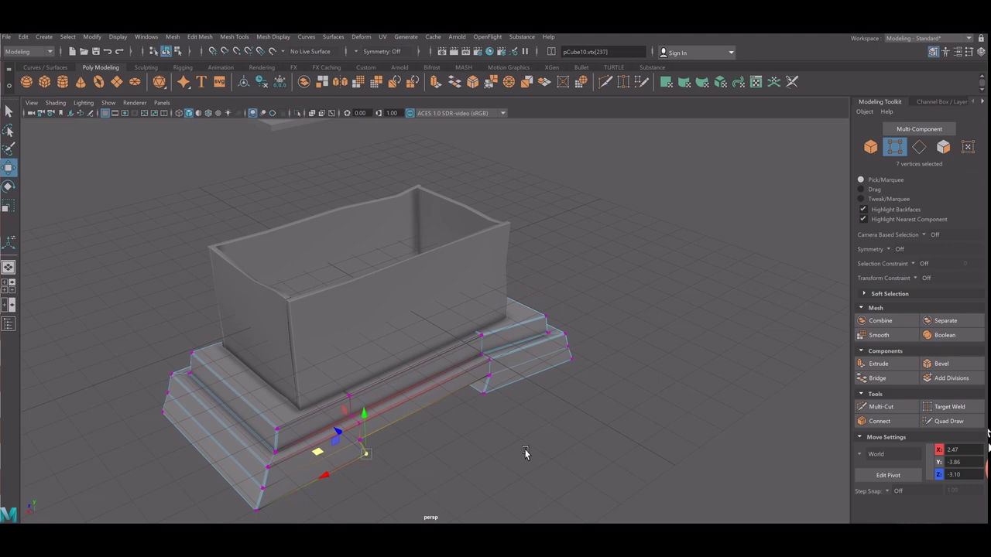
{"action": "double_click", "coordinate": [486, 396], "text": "shift"}
{"action": "left_click_drag", "start_coordinate": [416, 426], "coordinate": [418, 425]}
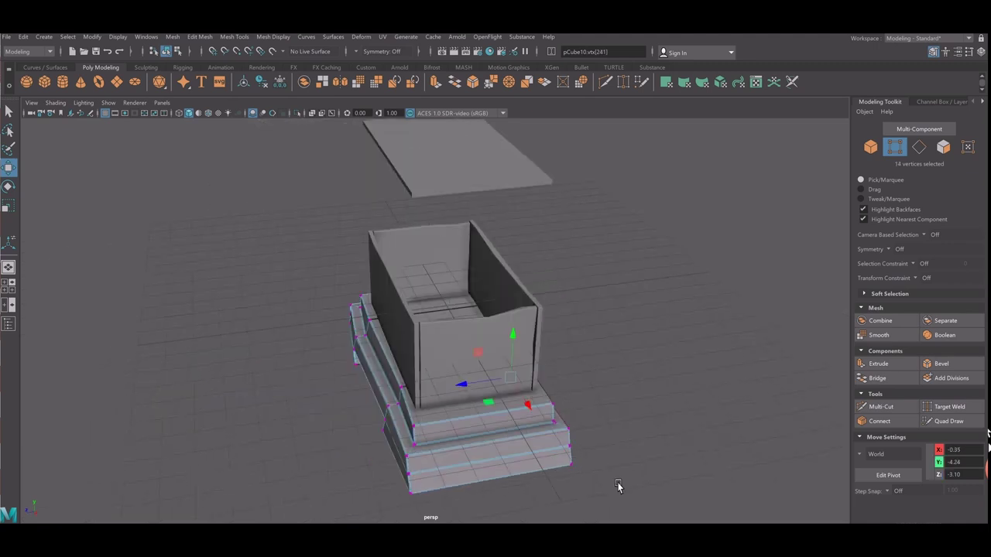
{"action": "double_click", "coordinate": [575, 497]}
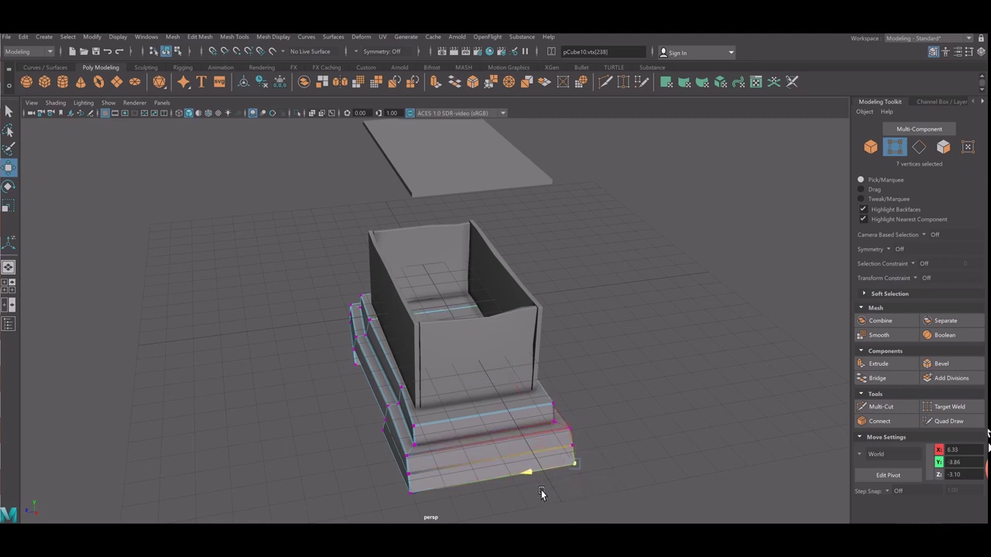
{"action": "middle_click_drag", "start_coordinate": [545, 491], "coordinate": [609, 462]}
{"action": "double_click", "coordinate": [585, 478]}
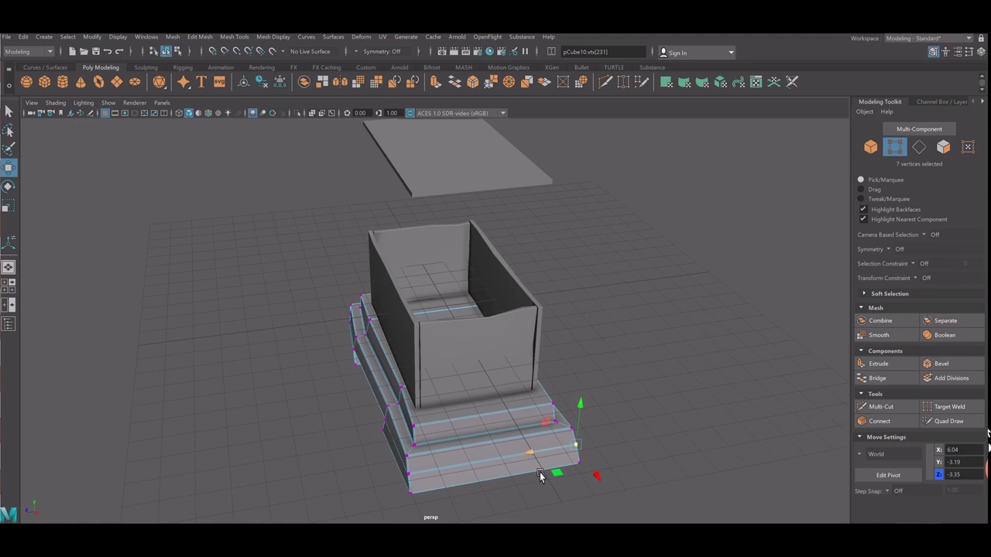
{"action": "middle_click_drag", "start_coordinate": [536, 473], "coordinate": [536, 473]}
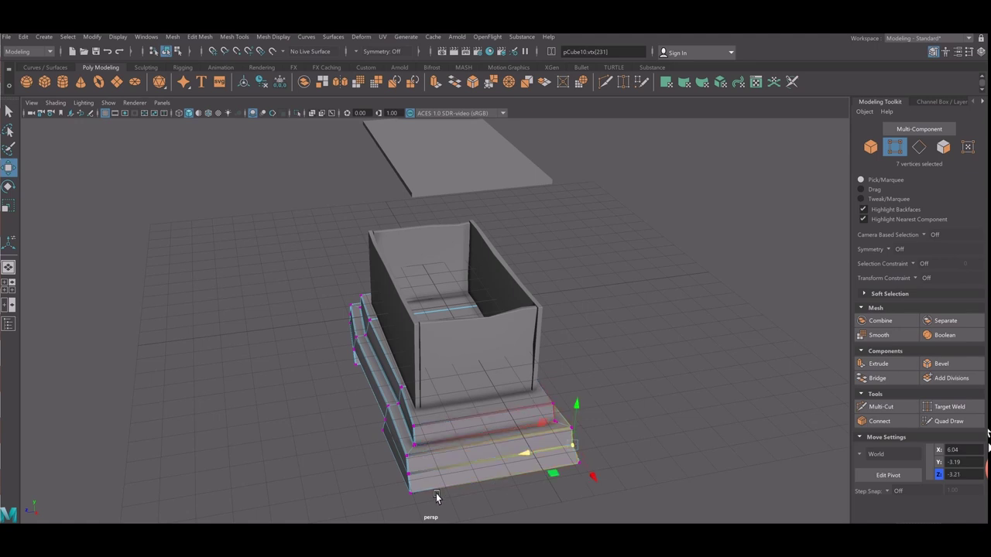
Move the adjacent step vertex loop slightly outward.
{"action": "key", "text": "Down"}
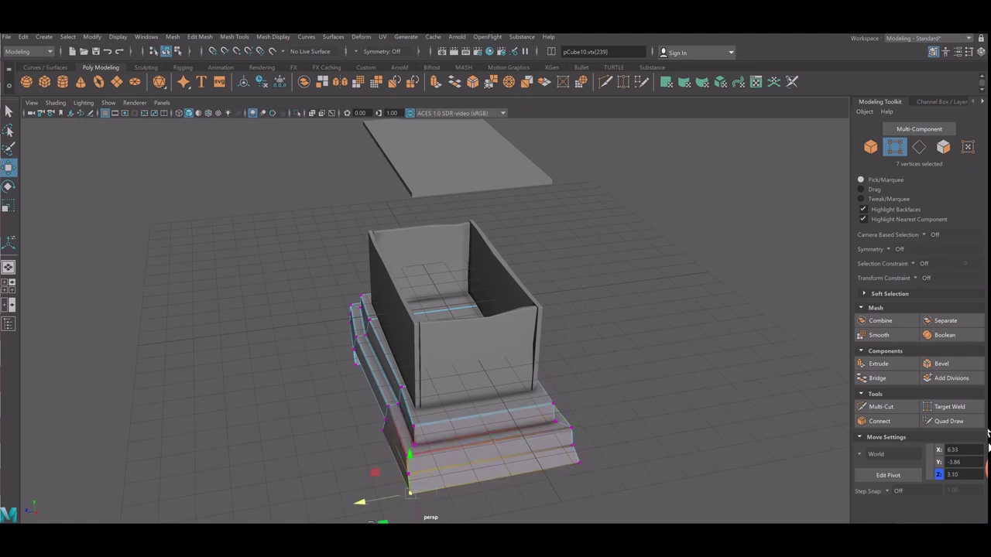
{"action": "middle_click_drag", "start_coordinate": [398, 515], "coordinate": [403, 442], "text": "alt"}
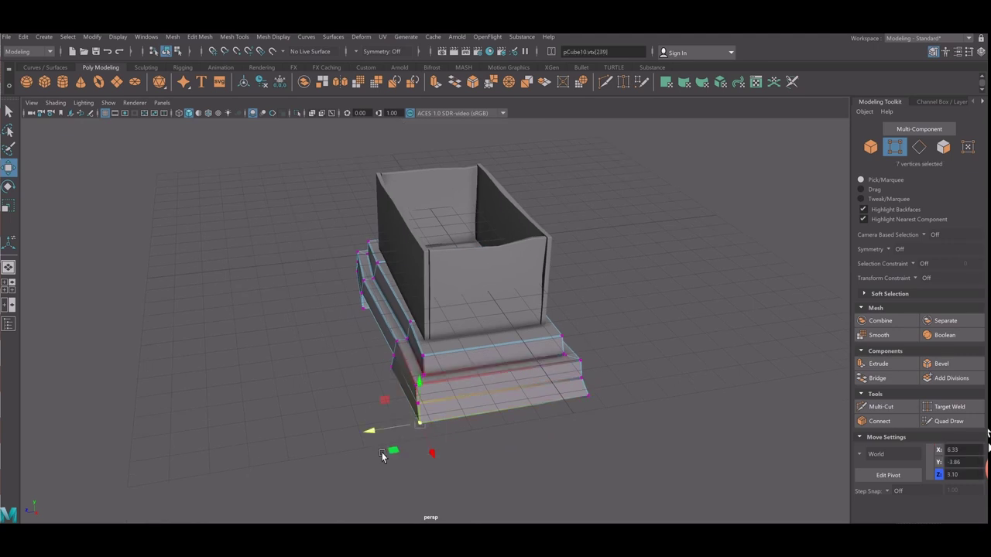
{"action": "left_click_drag", "start_coordinate": [381, 454], "coordinate": [376, 458]}
{"action": "left_click_drag", "start_coordinate": [490, 391], "coordinate": [749, 389], "text": "alt"}
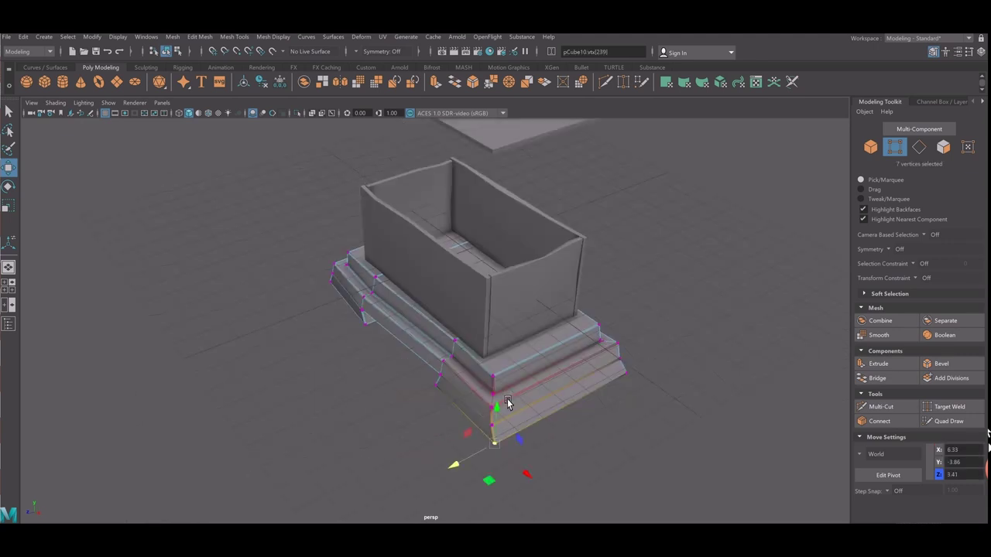
{"action": "left_click", "coordinate": [881, 406]}
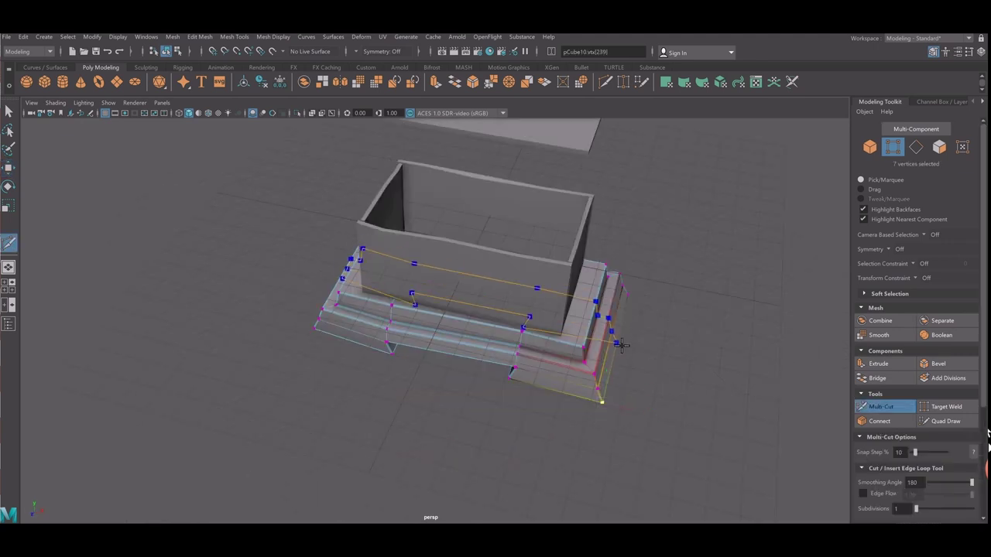
In top view, scale the vertex columns at both plinth ends slightly inward along X.
{"action": "key", "text": "q"}
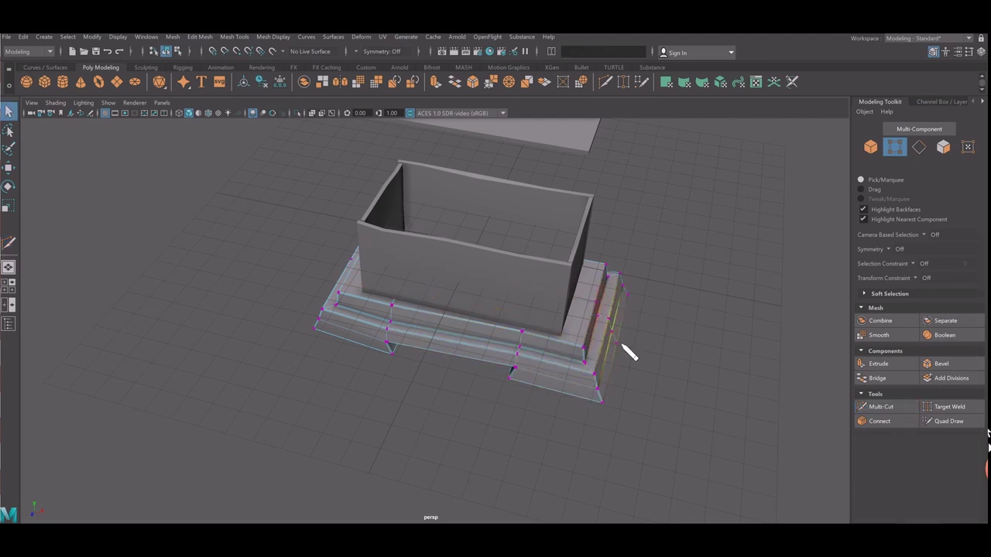
{"action": "right_click_drag", "start_coordinate": [617, 293], "coordinate": [556, 308]}
{"action": "key", "text": "space"}
{"action": "key", "text": "space"}
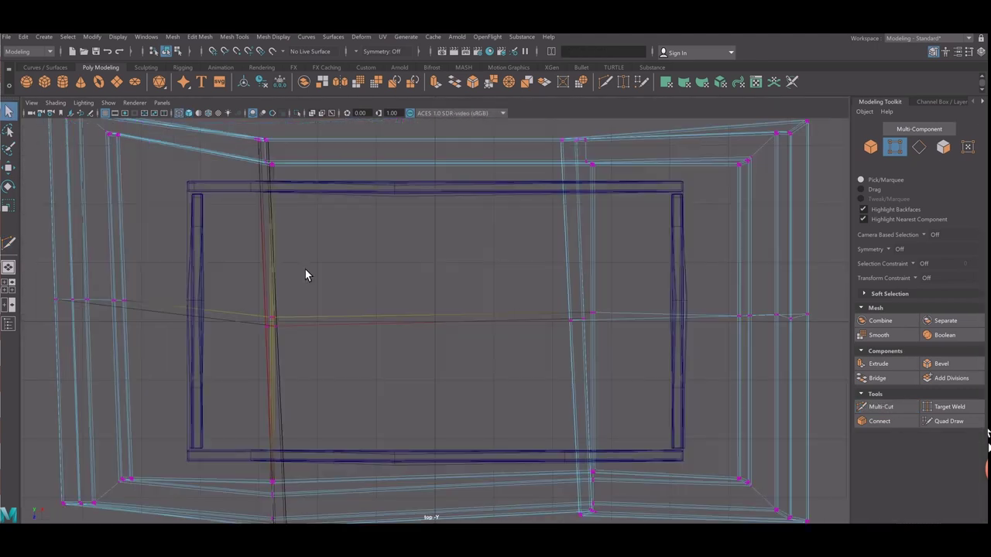
{"action": "left_click_drag", "start_coordinate": [220, 301], "coordinate": [295, 354]}
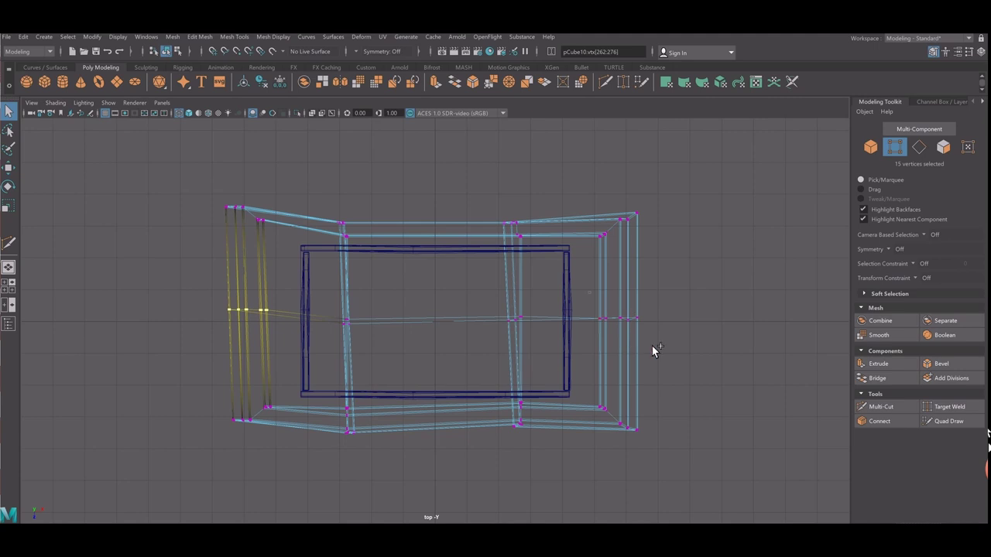
{"action": "left_click_drag", "start_coordinate": [654, 350], "coordinate": [585, 298], "text": "shift"}
{"action": "key", "text": "r"}
{"action": "middle_click_drag", "start_coordinate": [496, 341], "coordinate": [486, 340]}
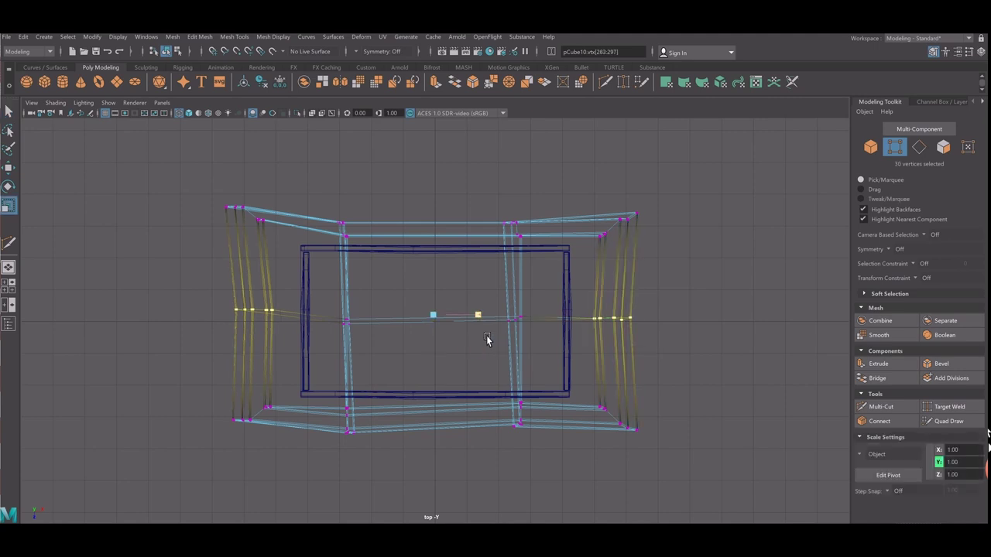
{"action": "key", "text": "space"}
{"action": "key", "text": "space"}
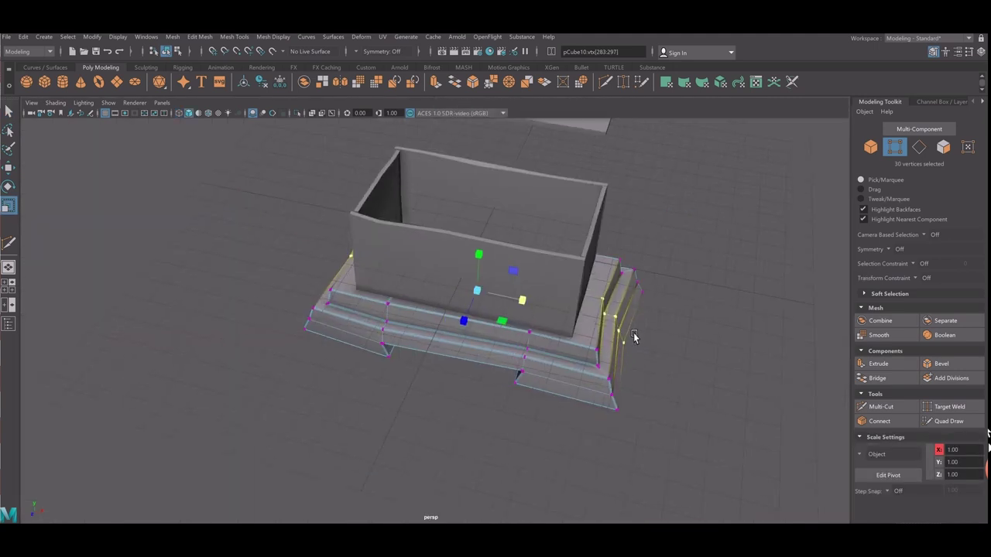
Return to Object Mode and select the open box.
{"action": "right_click_drag", "start_coordinate": [633, 337], "coordinate": [670, 271]}
{"action": "left_click", "coordinate": [708, 325]}
{"action": "mouse_move", "coordinate": [708, 325]}
{"action": "left_mouse_down", "text": "alt"}
{"action": "mouse_move", "coordinate": [630, 376]}
{"action": "mouse_move", "coordinate": [524, 368]}
{"action": "left_mouse_up", "text": "alt"}
{"action": "mouse_move", "coordinate": [441, 367]}
{"action": "left_mouse_down", "text": "alt"}
{"action": "mouse_move", "coordinate": [365, 326]}
{"action": "mouse_move", "coordinate": [332, 199]}
{"action": "left_mouse_up", "text": "alt"}
{"action": "left_click", "coordinate": [367, 317]}
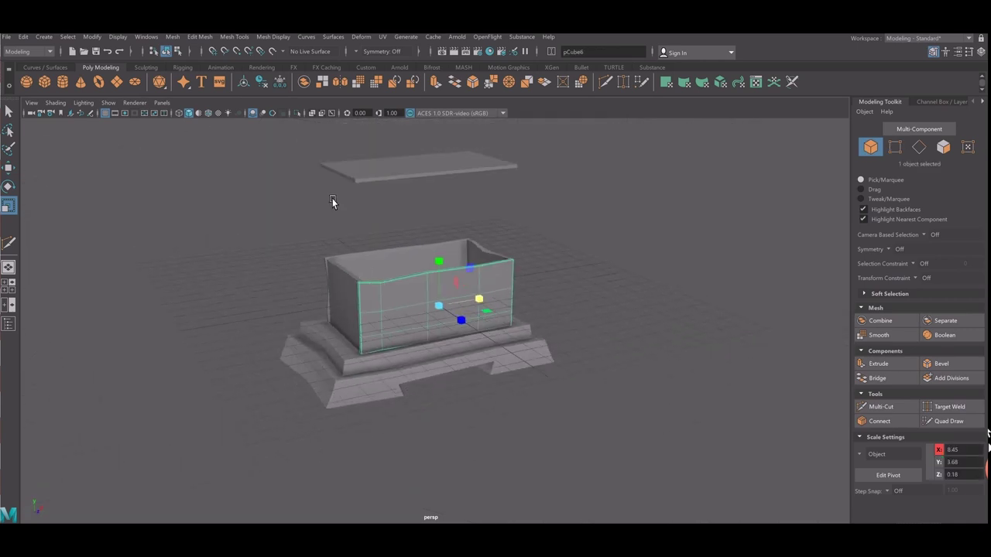
In top view, narrow lid slab pCube11 to depth 1.35 and slide it toward the back.
{"action": "key", "text": "Left"}
{"action": "key", "text": "space"}
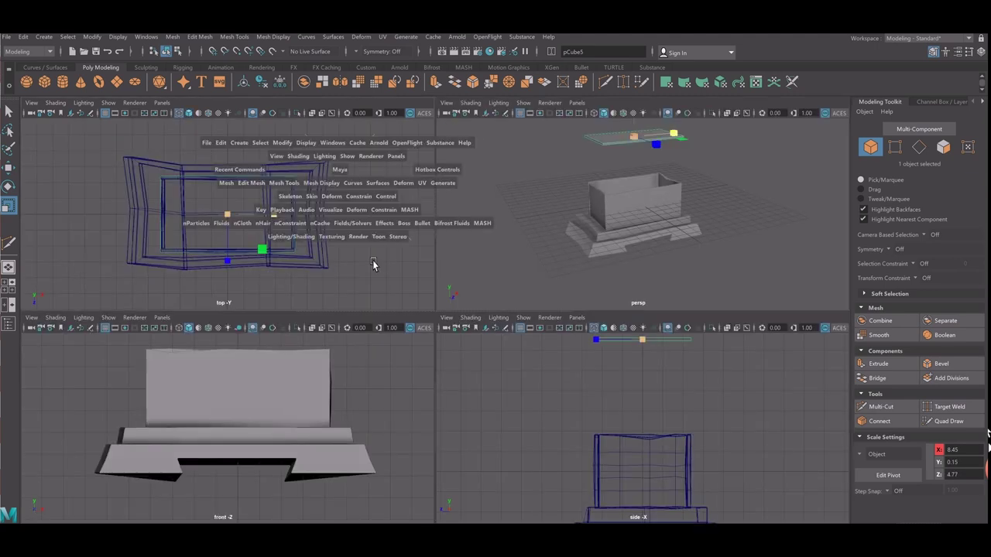
{"action": "key", "text": "space"}
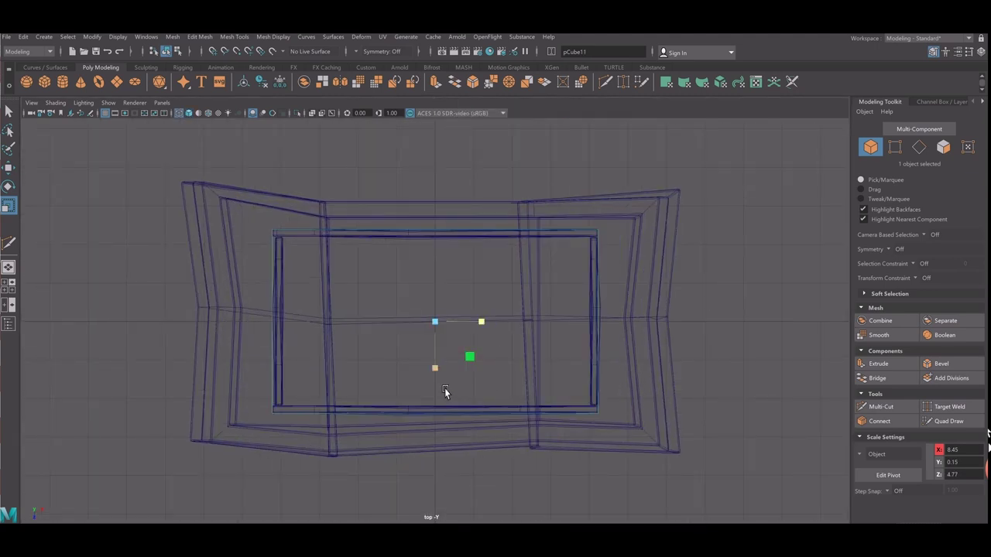
{"action": "left_click_drag", "start_coordinate": [443, 381], "coordinate": [444, 358]}
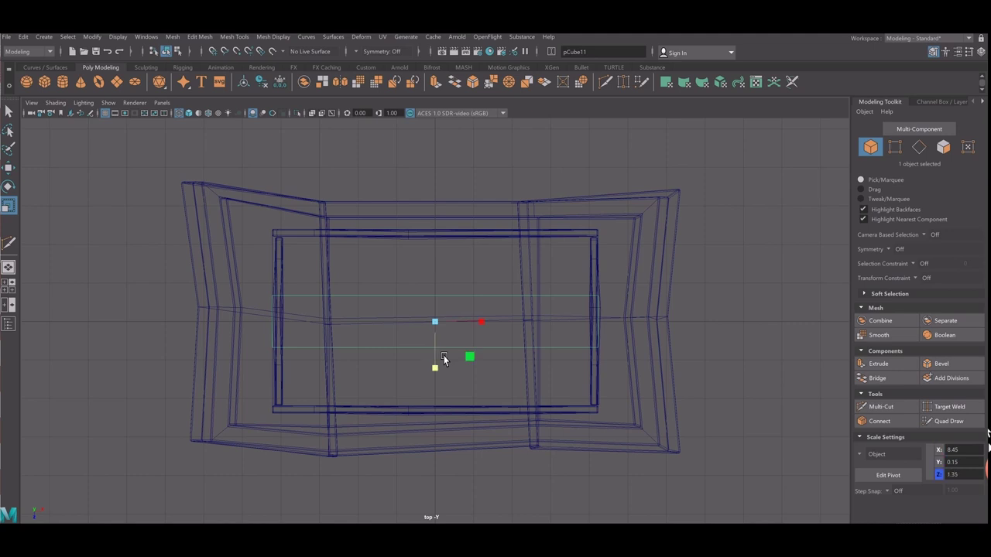
{"action": "key", "text": "w"}
{"action": "middle_click_drag", "start_coordinate": [447, 391], "coordinate": [452, 330]}
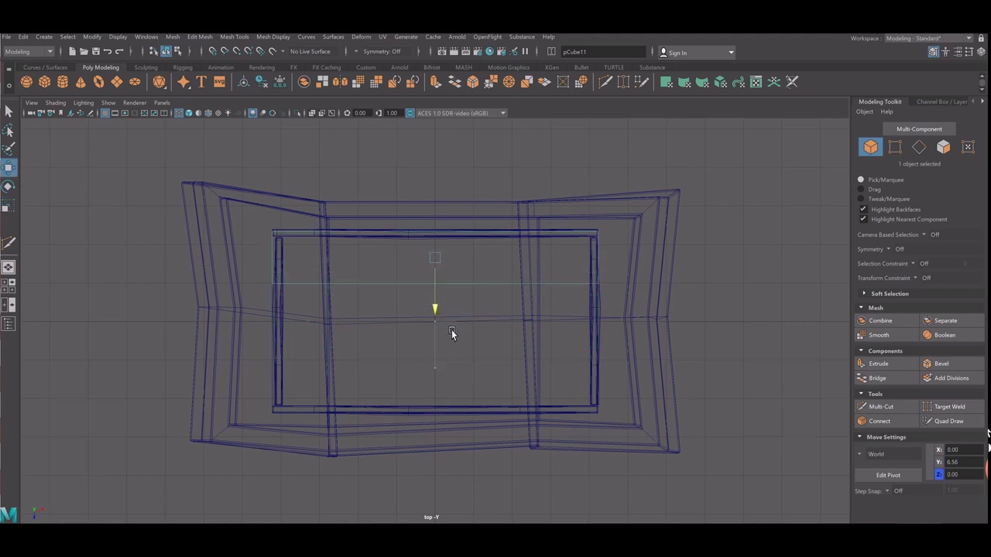
{"action": "key", "text": "space"}
{"action": "key", "text": "space"}
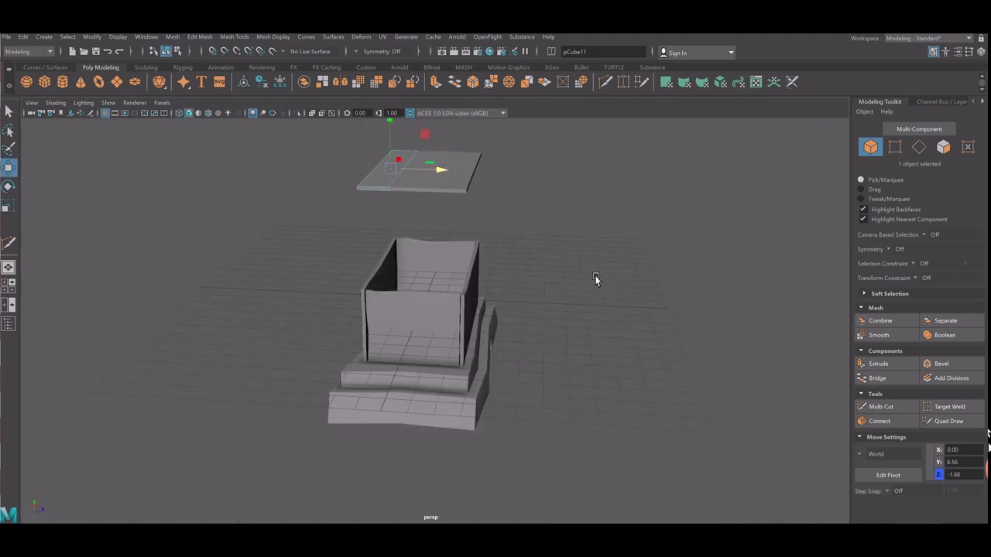
{"action": "mouse_move", "coordinate": [595, 280]}
{"action": "left_mouse_down", "text": "alt"}
{"action": "mouse_move", "coordinate": [433, 199]}
{"action": "mouse_move", "coordinate": [411, 250]}
{"action": "mouse_move", "coordinate": [458, 336]}
{"action": "mouse_move", "coordinate": [511, 372]}
{"action": "left_mouse_up", "text": "alt"}
{"action": "key", "text": "ctrl+z"}
{"action": "left_click", "coordinate": [412, 250]}
Cut two lengthwise edge loops and one crosswise edge loop into the lid slab.
{"action": "left_click", "coordinate": [881, 407]}
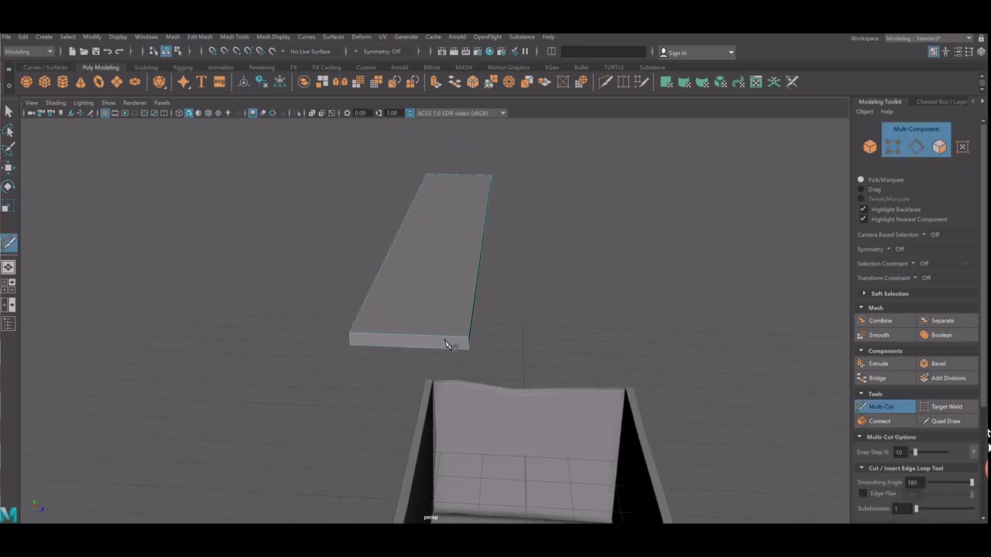
{"action": "left_click", "coordinate": [407, 353], "text": "ctrl"}
{"action": "left_click", "coordinate": [383, 354], "text": "ctrl"}
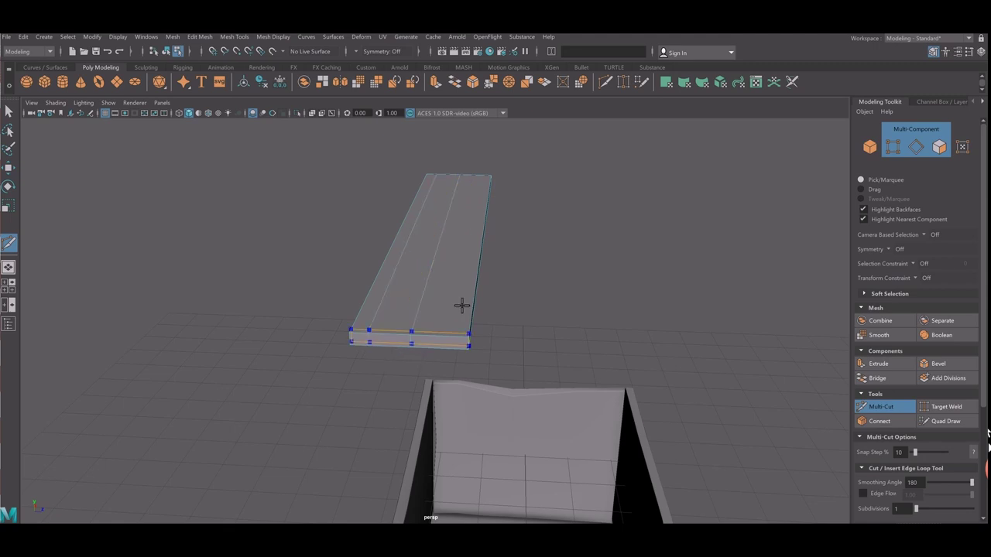
{"action": "left_click", "coordinate": [491, 214], "text": "ctrl"}
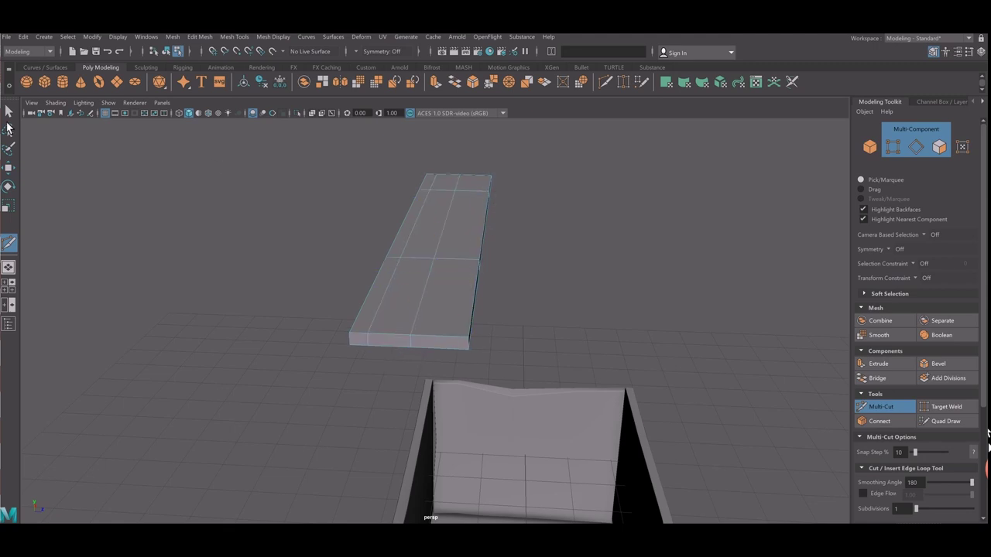
{"action": "key", "text": "q"}
Chamfer a vertex on the slab's crosswise loop and one of its corner vertices.
{"action": "right_click_drag", "start_coordinate": [469, 263], "coordinate": [488, 299]}
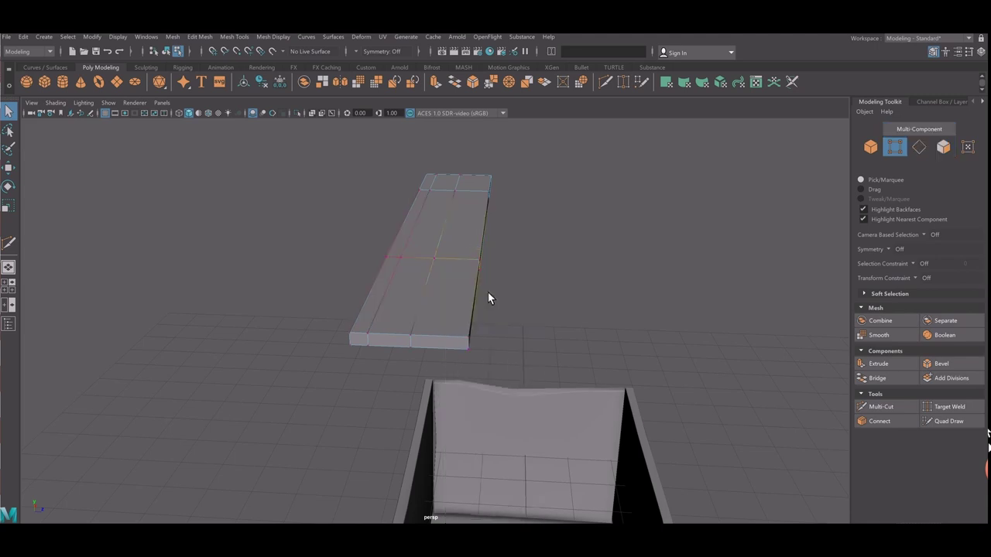
{"action": "left_click", "coordinate": [486, 285]}
{"action": "scroll", "coordinate": [486, 285], "scroll_direction": "up", "scroll_amount": 2}
{"action": "scroll", "coordinate": [243, 303], "scroll_direction": "up", "scroll_amount": 5}
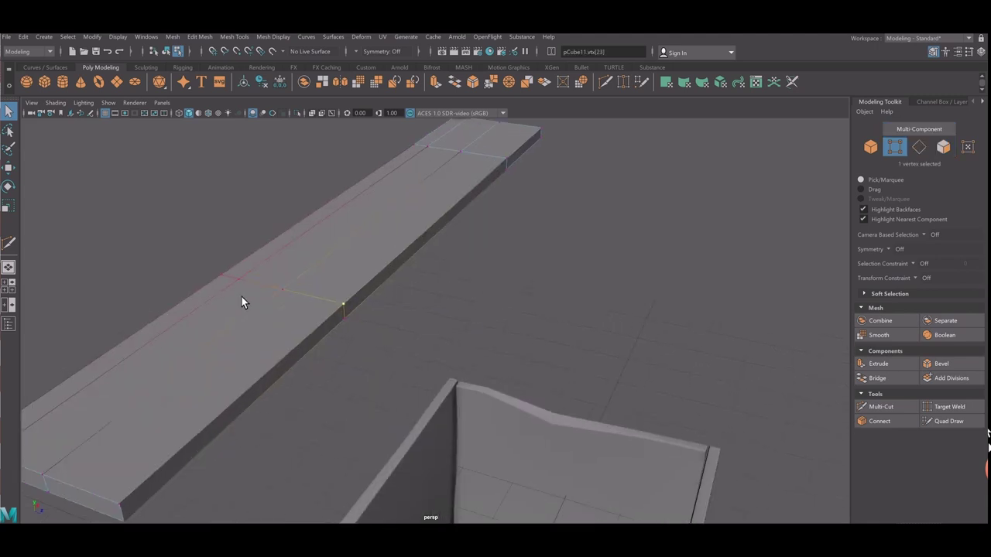
{"action": "scroll", "coordinate": [316, 320], "scroll_direction": "up", "scroll_amount": 3}
{"action": "right_click_drag", "start_coordinate": [322, 321], "coordinate": [372, 317], "text": "shift"}
{"action": "scroll", "coordinate": [281, 309], "scroll_direction": "down", "scroll_amount": 4}
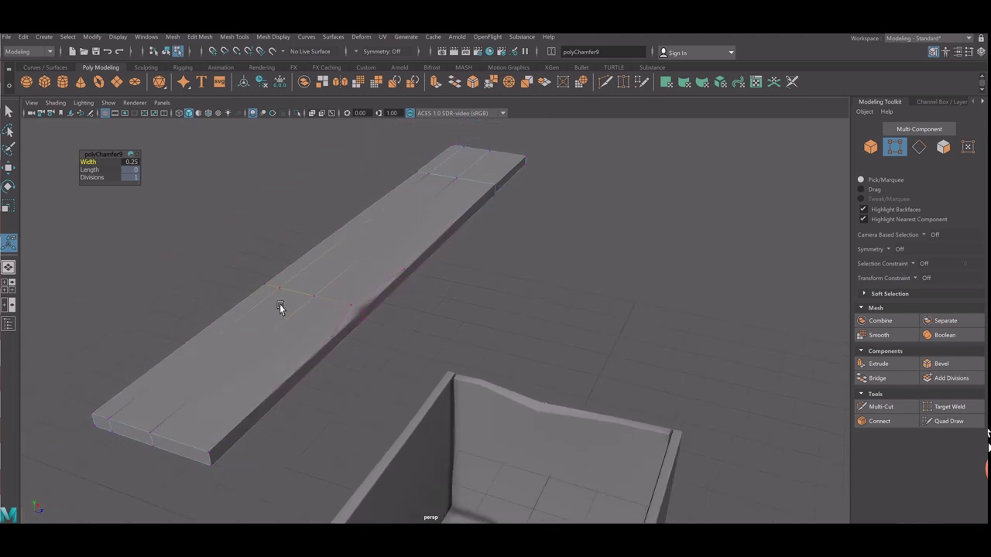
{"action": "left_click", "coordinate": [164, 453]}
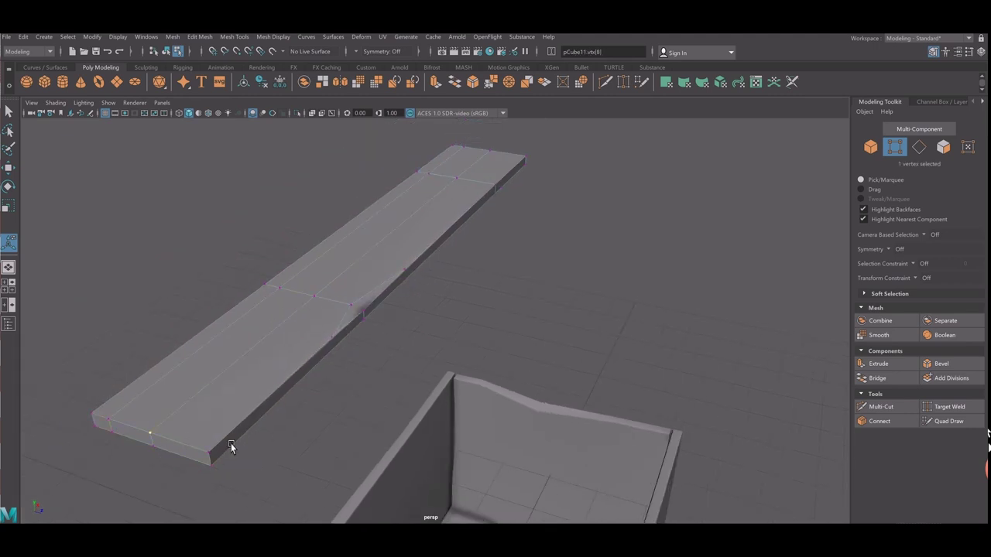
{"action": "key", "text": "g"}
Chamfer a vertex near the slab's end and three vertices on its underside.
{"action": "mouse_move", "coordinate": [349, 272]}
{"action": "left_mouse_down", "text": "alt"}
{"action": "mouse_move", "coordinate": [323, 283]}
{"action": "mouse_move", "coordinate": [521, 235]}
{"action": "left_mouse_up", "text": "alt"}
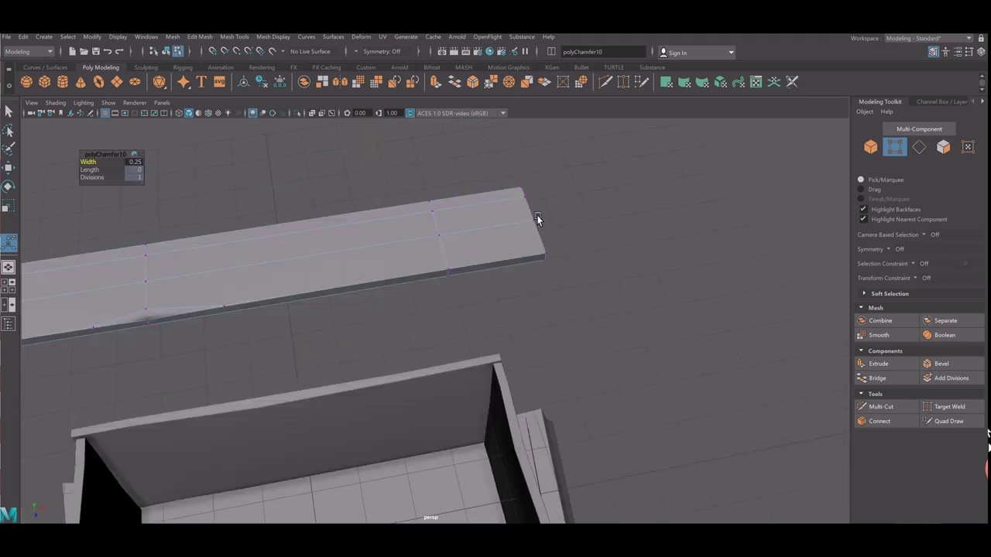
{"action": "left_click", "coordinate": [538, 219]}
{"action": "key", "text": "g"}
{"action": "key", "text": "g"}
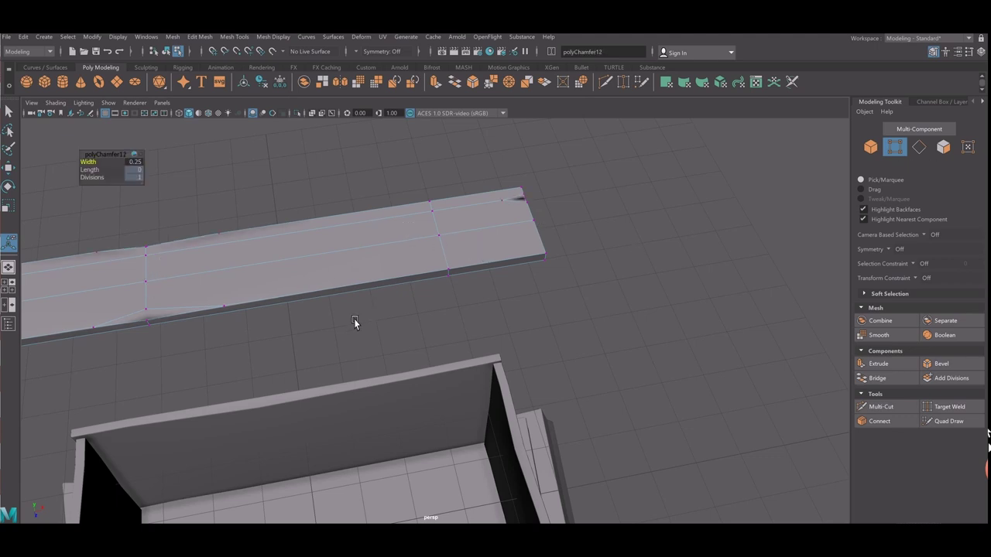
{"action": "mouse_move", "coordinate": [354, 325]}
{"action": "left_mouse_down", "text": "alt"}
{"action": "mouse_move", "coordinate": [339, 301]}
{"action": "mouse_move", "coordinate": [343, 265]}
{"action": "mouse_move", "coordinate": [432, 417]}
{"action": "mouse_move", "coordinate": [476, 380]}
{"action": "left_mouse_up", "text": "alt"}
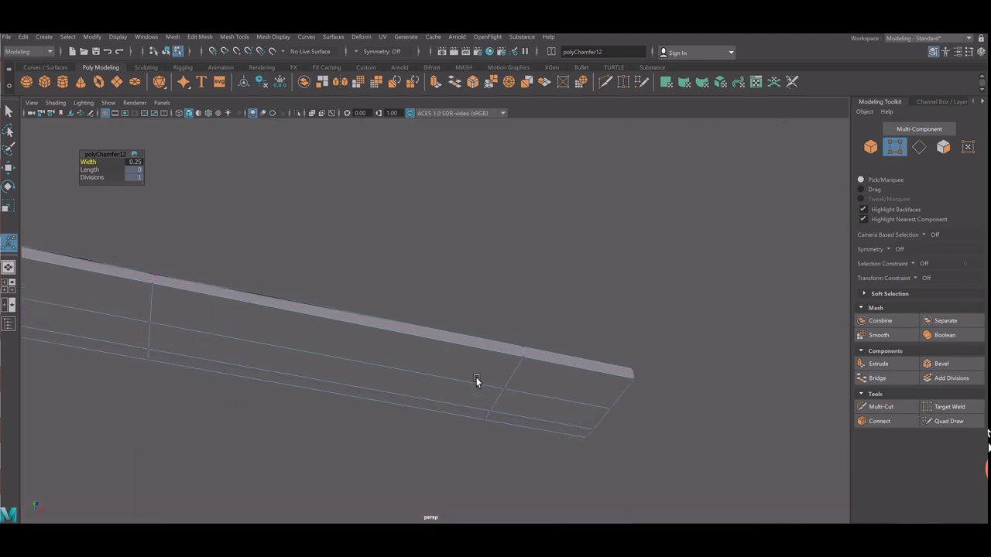
{"action": "left_click", "coordinate": [536, 384]}
{"action": "key", "text": "g"}
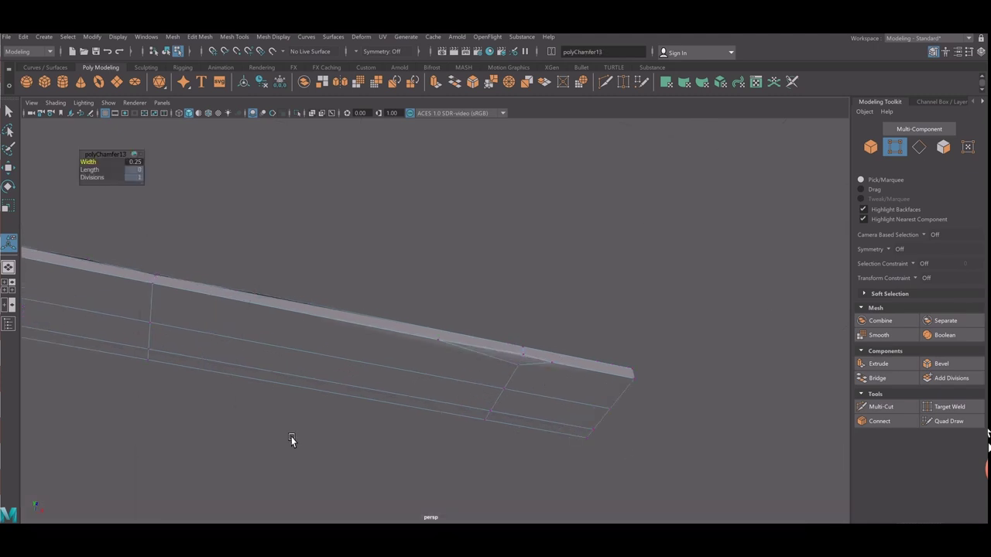
{"action": "left_click", "coordinate": [157, 378]}
{"action": "key", "text": "g"}
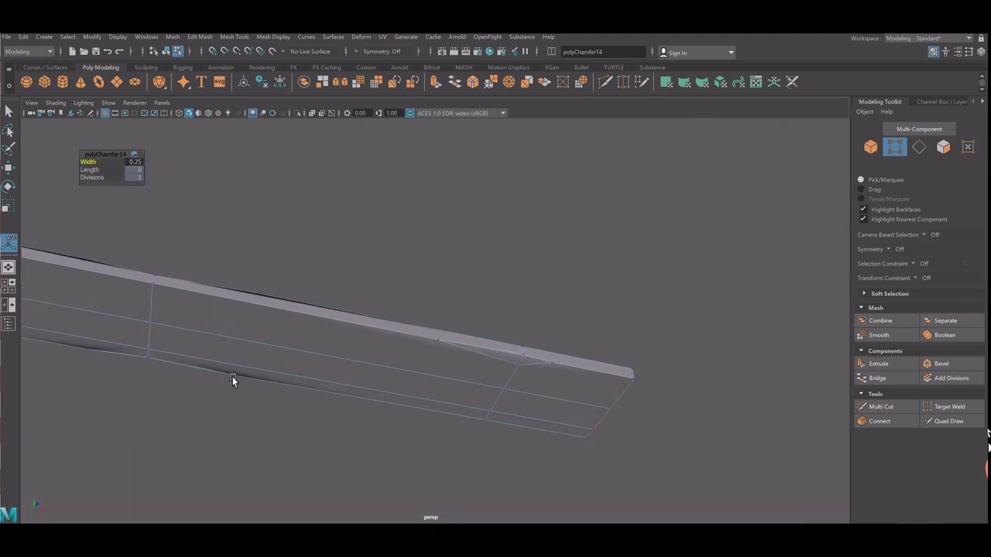
{"action": "mouse_move", "coordinate": [225, 378]}
{"action": "left_mouse_down", "text": "alt"}
{"action": "mouse_move", "coordinate": [247, 387]}
{"action": "mouse_move", "coordinate": [241, 331]}
{"action": "left_mouse_up", "text": "alt"}
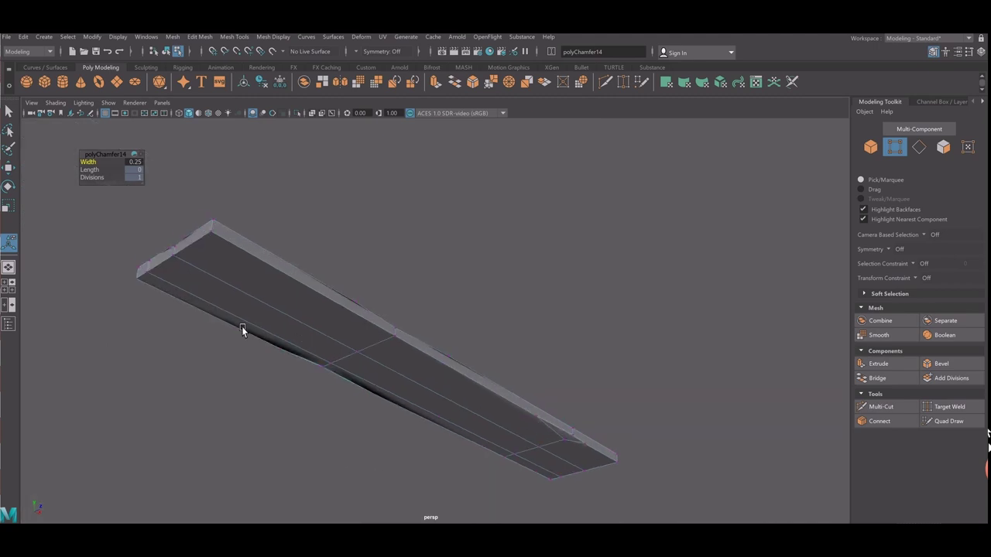
{"action": "left_click", "coordinate": [160, 291]}
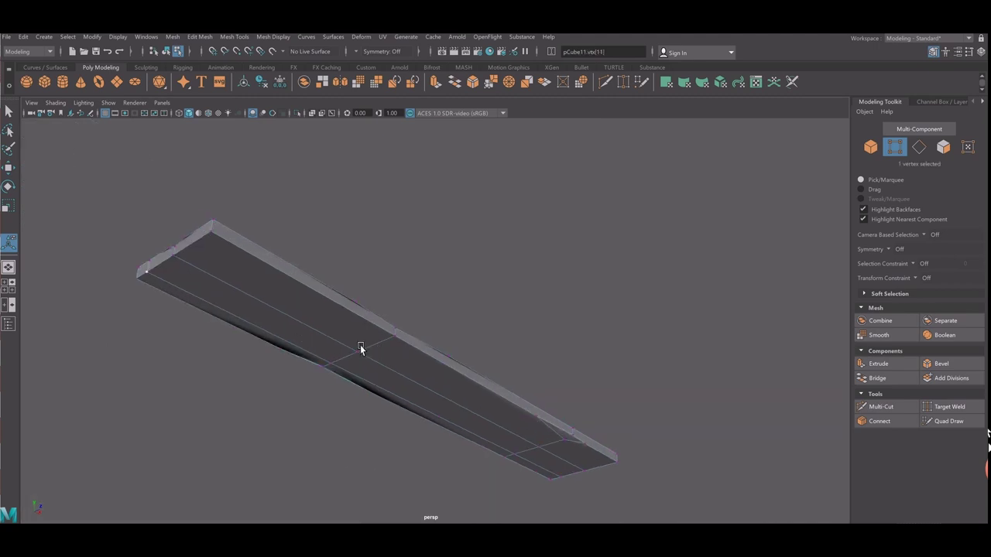
{"action": "key", "text": "g"}
{"action": "right_click_drag", "start_coordinate": [272, 332], "coordinate": [356, 415], "text": "alt"}
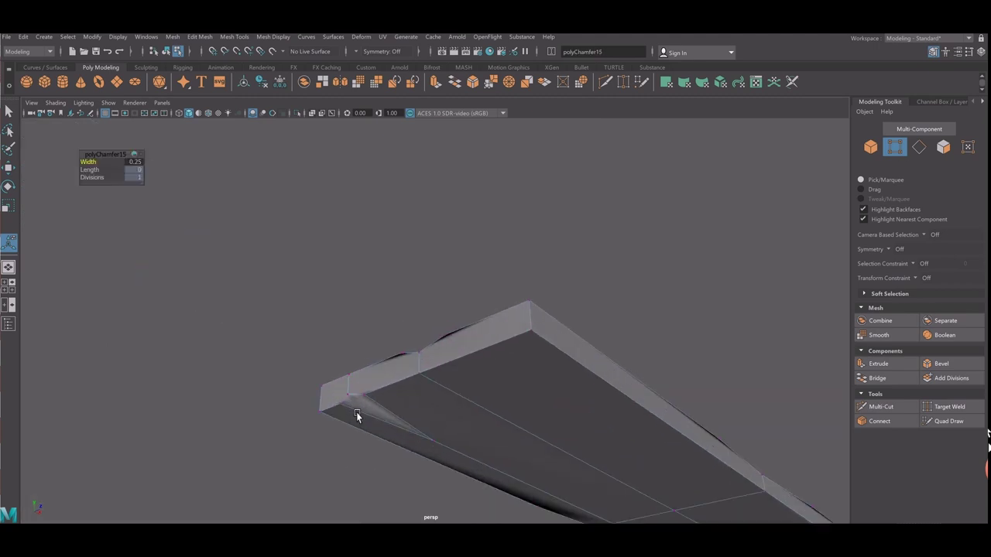
Merge two selected corner vertices at the slab's end into one.
{"action": "right_click_drag", "start_coordinate": [340, 308], "coordinate": [290, 286]}
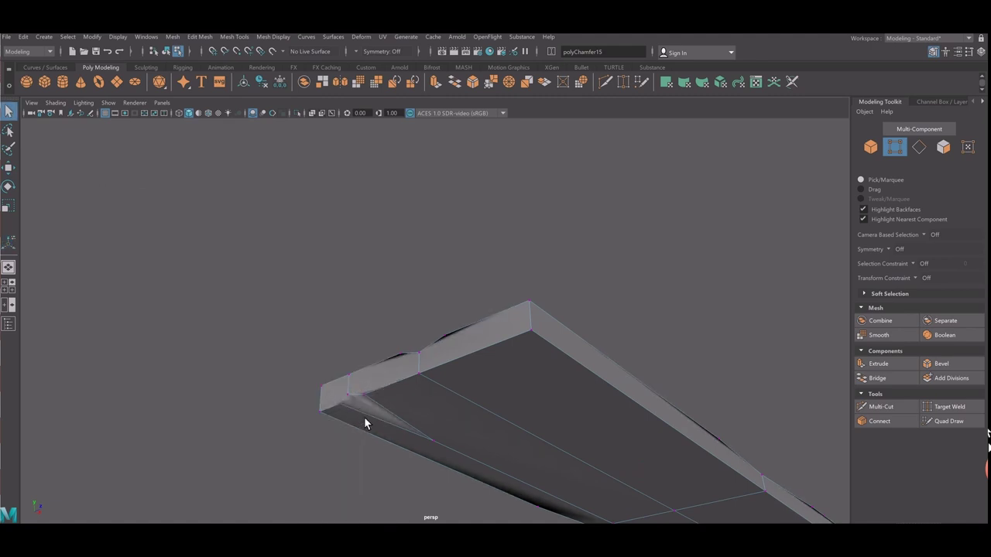
{"action": "left_click", "coordinate": [354, 420]}
{"action": "right_click", "coordinate": [441, 467]}
{"action": "left_click", "coordinate": [469, 440]}
{"action": "right_click_drag", "start_coordinate": [439, 459], "coordinate": [442, 485], "text": "shift"}
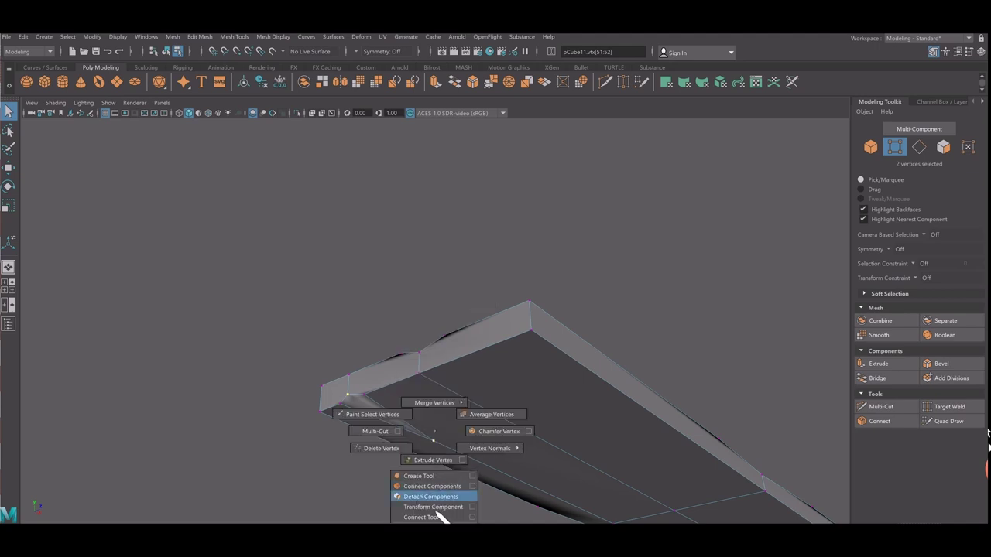
Select slab vertices on the top, side and corner, then frame an underside vertex.
{"action": "mouse_move", "coordinate": [425, 413]}
{"action": "left_mouse_down", "text": "alt"}
{"action": "mouse_move", "coordinate": [509, 436]}
{"action": "mouse_move", "coordinate": [411, 194]}
{"action": "mouse_move", "coordinate": [475, 382]}
{"action": "left_mouse_up", "text": "alt"}
{"action": "left_click", "coordinate": [459, 385]}
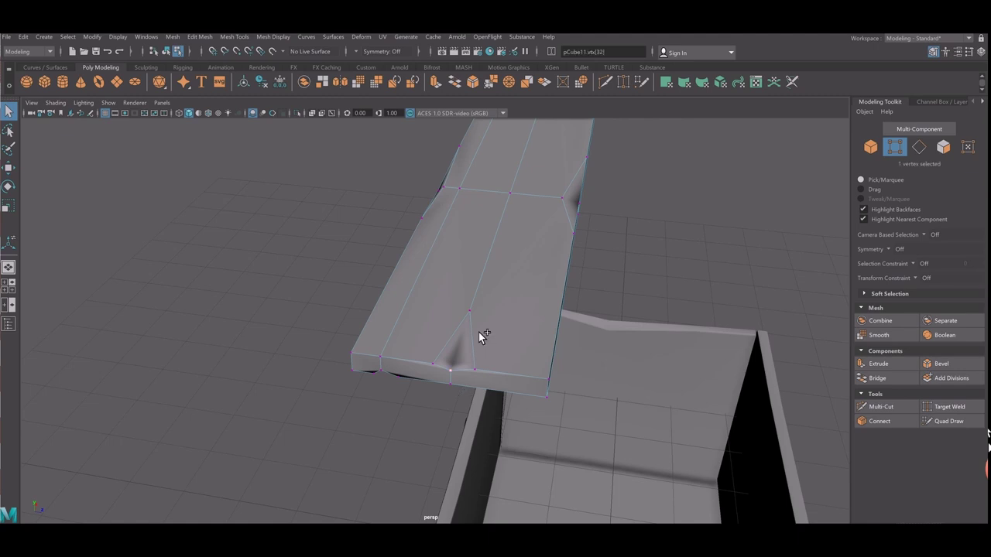
{"action": "mouse_move", "coordinate": [595, 307]}
{"action": "left_mouse_down", "text": "alt"}
{"action": "mouse_move", "coordinate": [553, 317]}
{"action": "mouse_move", "coordinate": [749, 320]}
{"action": "left_mouse_up", "text": "alt"}
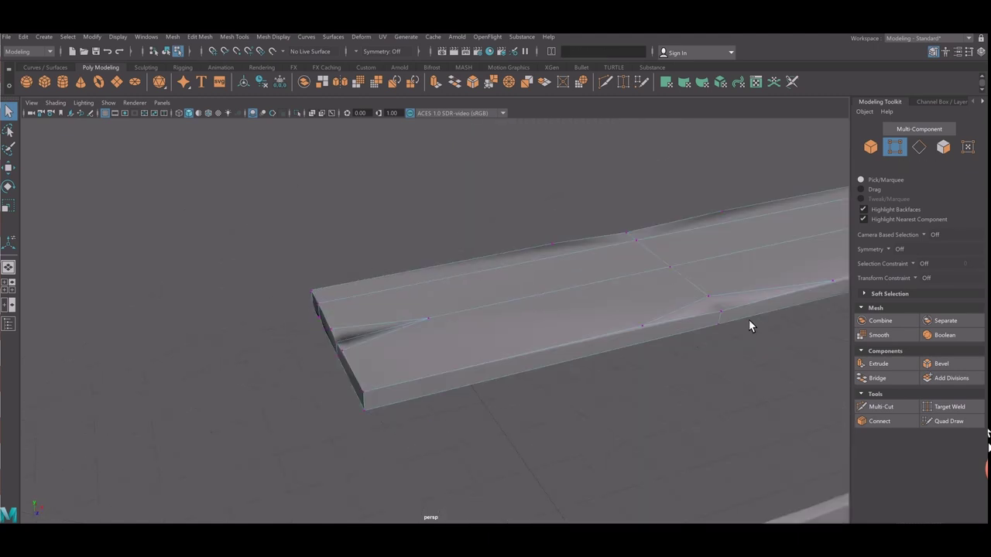
{"action": "left_click", "coordinate": [716, 320]}
{"action": "mouse_move", "coordinate": [756, 325]}
{"action": "left_mouse_down", "text": "alt"}
{"action": "mouse_move", "coordinate": [285, 407]}
{"action": "mouse_move", "coordinate": [657, 279]}
{"action": "mouse_move", "coordinate": [702, 317]}
{"action": "mouse_move", "coordinate": [307, 261]}
{"action": "mouse_move", "coordinate": [574, 336]}
{"action": "mouse_move", "coordinate": [571, 380]}
{"action": "left_mouse_up", "text": "alt"}
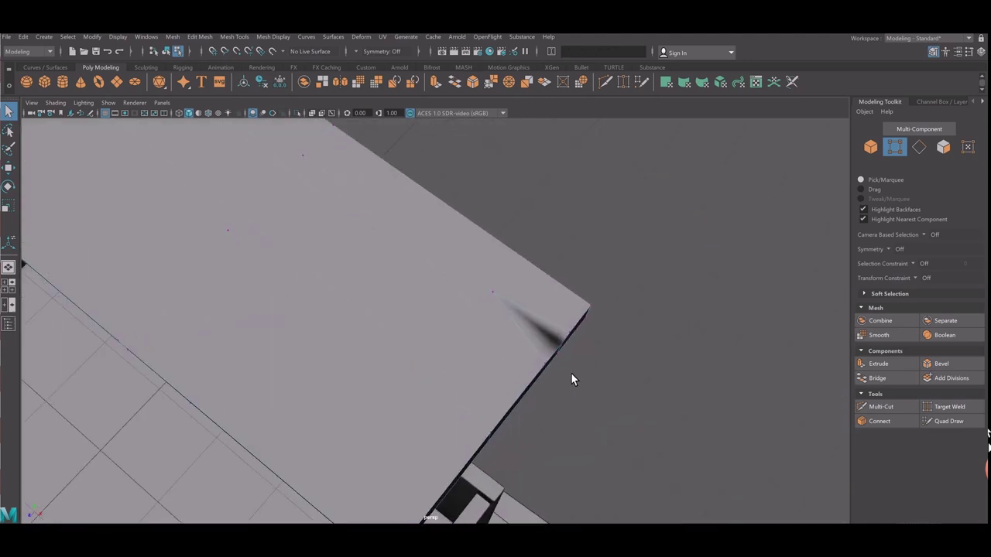
{"action": "left_click", "coordinate": [569, 367]}
{"action": "left_click_drag", "start_coordinate": [552, 313], "coordinate": [457, 294], "text": "alt"}
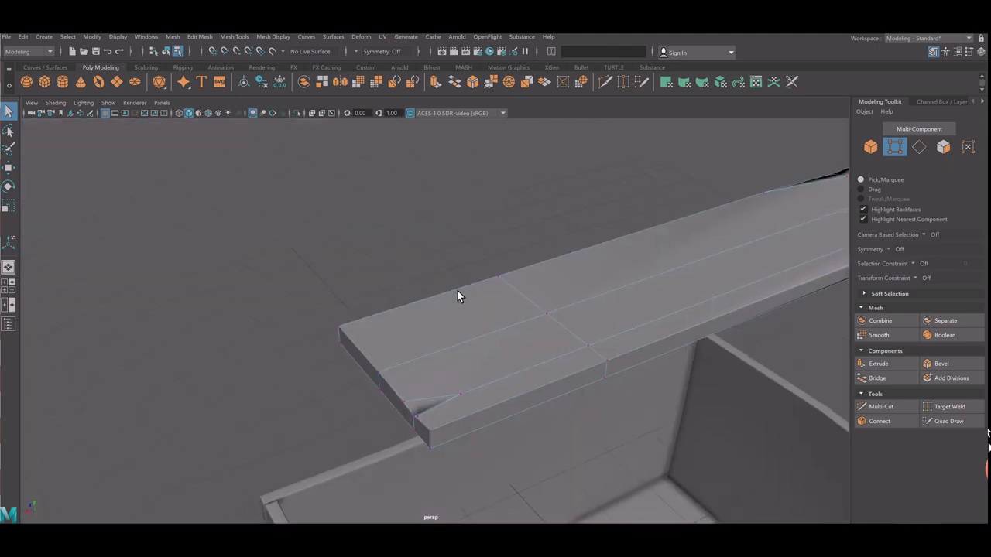
{"action": "mouse_move", "coordinate": [457, 294]}
{"action": "middle_mouse_down", "text": "alt"}
{"action": "mouse_move", "coordinate": [437, 383]}
{"action": "mouse_move", "coordinate": [297, 411]}
{"action": "middle_mouse_up", "text": "alt"}
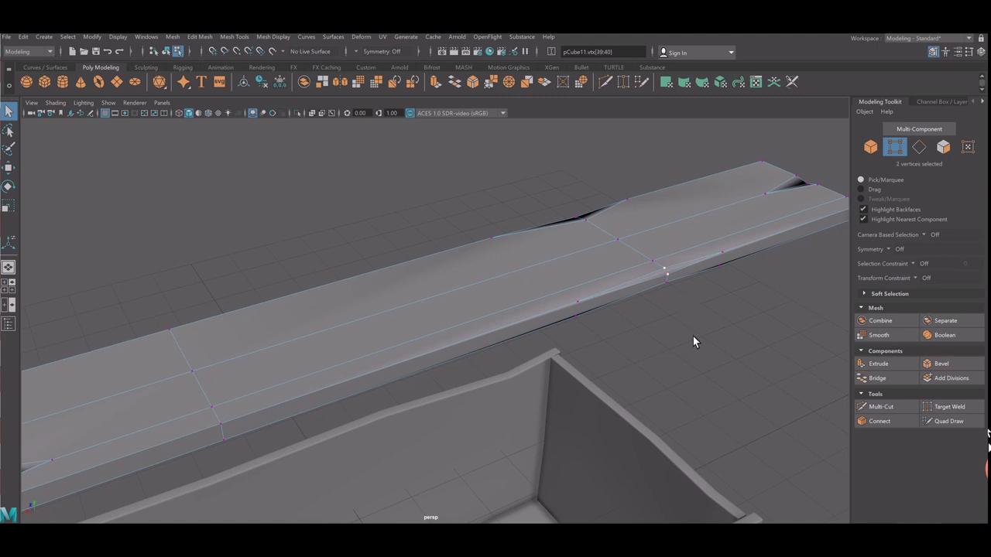
{"action": "mouse_move", "coordinate": [652, 345]}
{"action": "left_mouse_down", "text": "alt"}
{"action": "mouse_move", "coordinate": [472, 356]}
{"action": "mouse_move", "coordinate": [490, 337]}
{"action": "left_mouse_up", "text": "alt"}
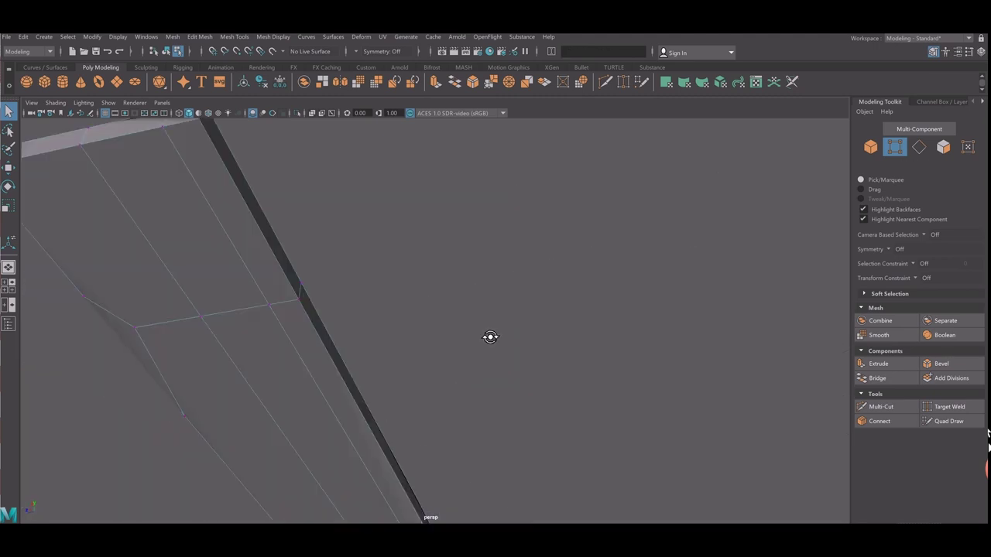
{"action": "left_click", "coordinate": [145, 356]}
{"action": "key", "text": "f"}
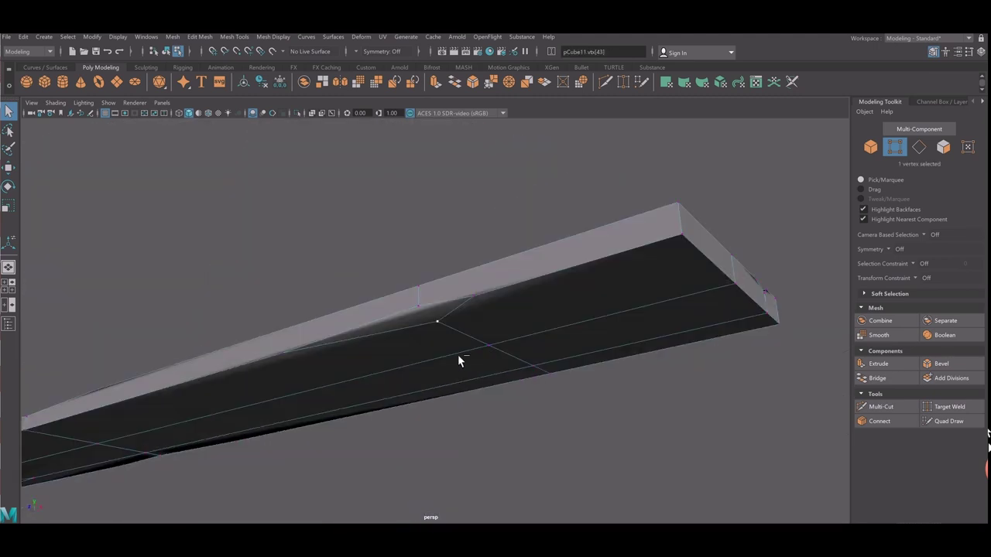
Clear the selection, inspect the slab from below and above, and return to Object Mode.
{"action": "left_click", "coordinate": [459, 343]}
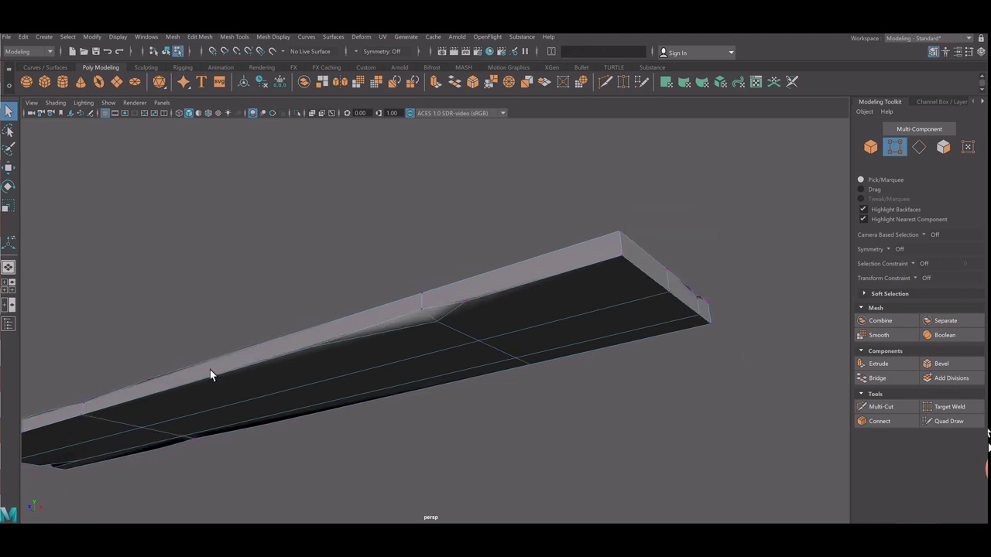
{"action": "left_click_drag", "start_coordinate": [458, 344], "coordinate": [563, 370], "text": "alt"}
{"action": "scroll", "coordinate": [484, 389], "scroll_direction": "up", "scroll_amount": 3}
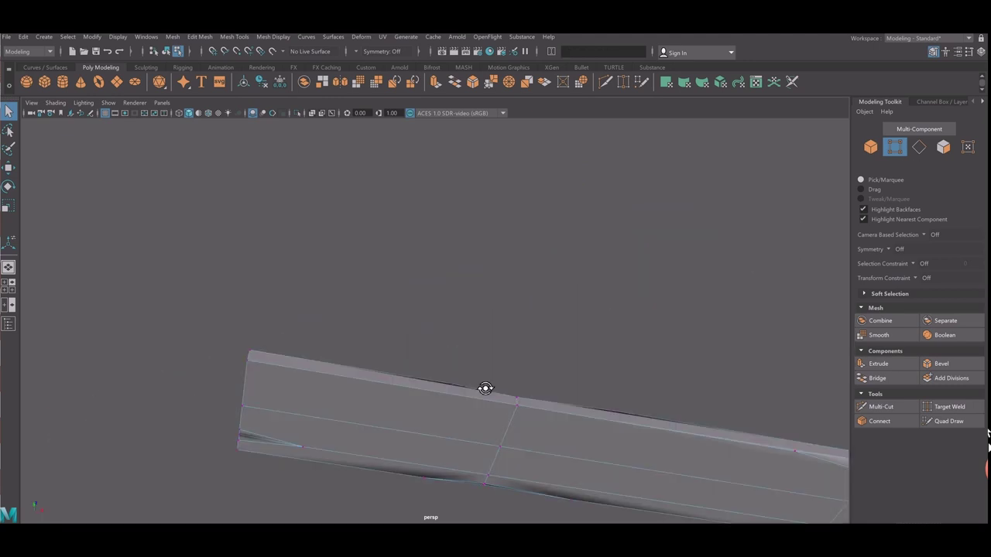
{"action": "left_click_drag", "start_coordinate": [485, 389], "coordinate": [221, 394], "text": "alt"}
{"action": "middle_click_drag", "start_coordinate": [221, 394], "coordinate": [208, 358], "text": "alt"}
{"action": "mouse_move", "coordinate": [207, 358]}
{"action": "left_mouse_down", "text": "alt"}
{"action": "mouse_move", "coordinate": [332, 434]}
{"action": "mouse_move", "coordinate": [534, 436]}
{"action": "mouse_move", "coordinate": [259, 392]}
{"action": "mouse_move", "coordinate": [361, 389]}
{"action": "left_mouse_up", "text": "alt"}
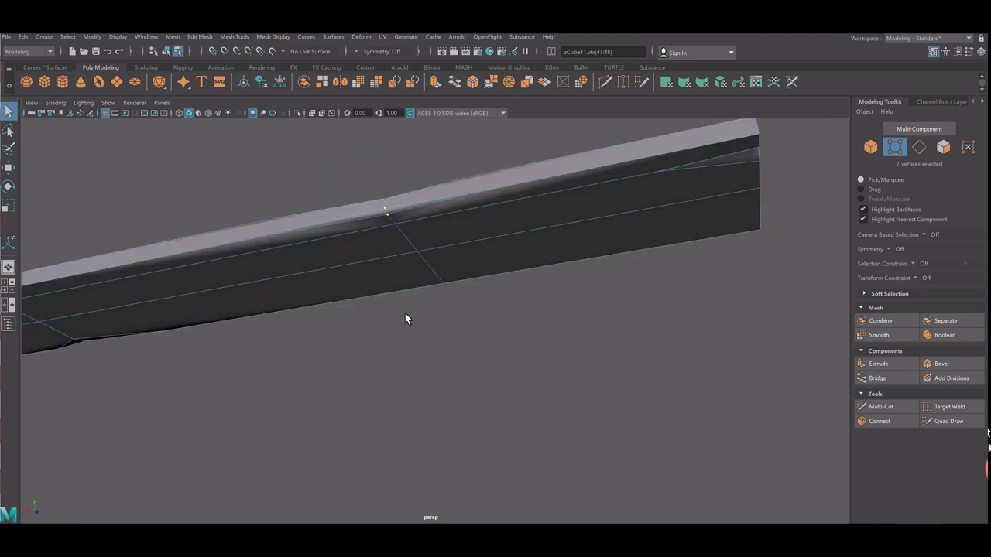
{"action": "mouse_move", "coordinate": [404, 318]}
{"action": "left_mouse_down", "text": "alt"}
{"action": "mouse_move", "coordinate": [201, 326]}
{"action": "mouse_move", "coordinate": [429, 380]}
{"action": "mouse_move", "coordinate": [453, 372]}
{"action": "mouse_move", "coordinate": [493, 404]}
{"action": "mouse_move", "coordinate": [434, 376]}
{"action": "left_mouse_up", "text": "alt"}
{"action": "mouse_move", "coordinate": [418, 287]}
{"action": "right_mouse_down"}
{"action": "mouse_move", "coordinate": [480, 288]}
{"action": "mouse_move", "coordinate": [508, 303]}
{"action": "right_mouse_up"}
{"action": "left_click_drag", "start_coordinate": [96, 479], "coordinate": [169, 394], "text": "alt"}
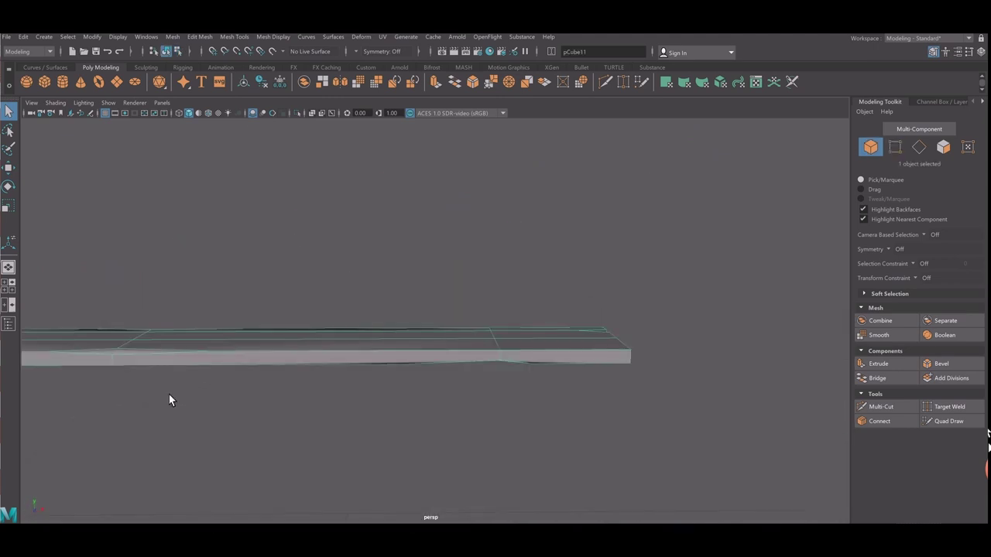
Harden the slab's edges for crisp shading.
{"action": "left_click", "coordinate": [272, 37]}
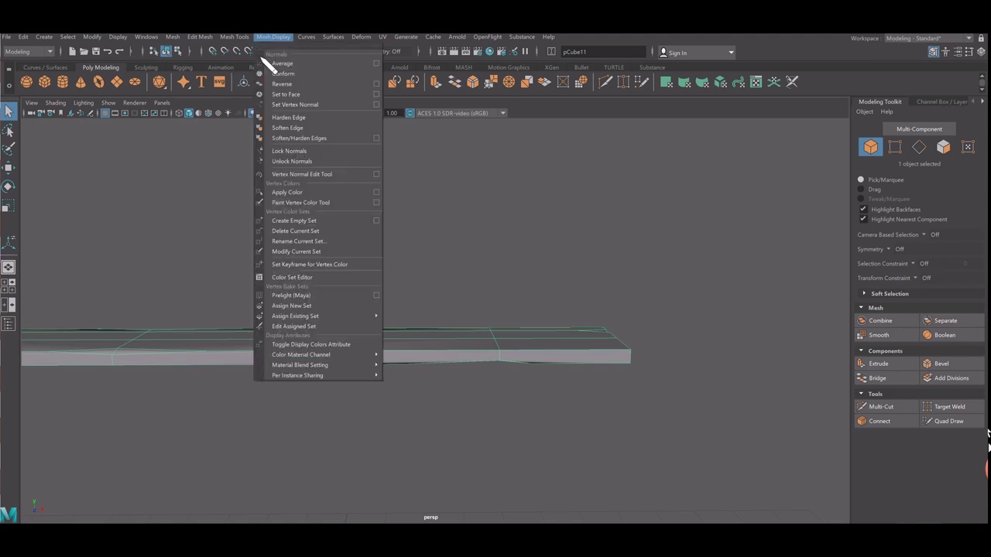
{"action": "left_click", "coordinate": [295, 128]}
{"action": "mouse_move", "coordinate": [394, 244]}
{"action": "left_mouse_down", "text": "alt"}
{"action": "mouse_move", "coordinate": [343, 414]}
{"action": "mouse_move", "coordinate": [371, 314]}
{"action": "mouse_move", "coordinate": [327, 318]}
{"action": "mouse_move", "coordinate": [349, 310]}
{"action": "left_mouse_up", "text": "alt"}
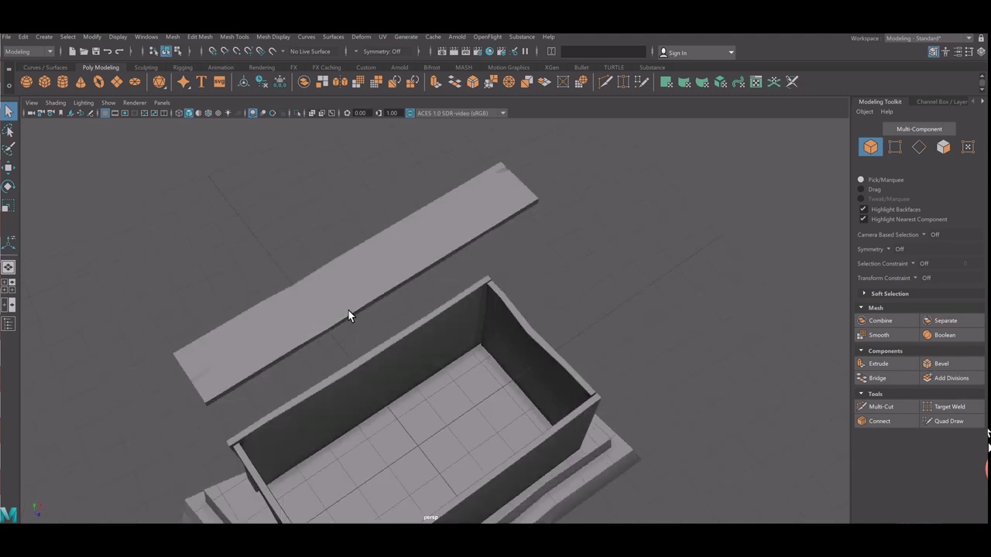
{"action": "left_click", "coordinate": [348, 311]}
Shift three vertices across the slab's middle slightly along X.
{"action": "right_click_drag", "start_coordinate": [350, 295], "coordinate": [251, 279]}
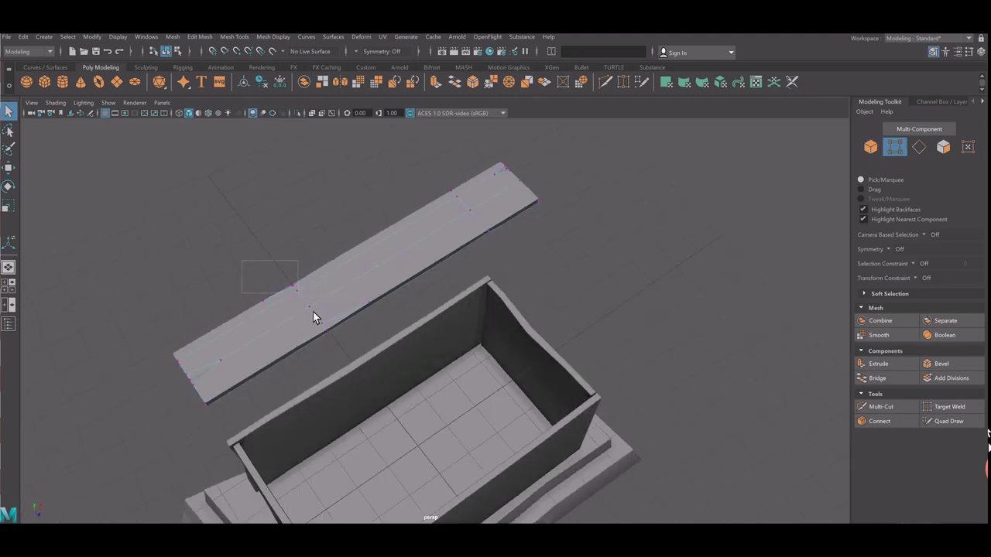
{"action": "left_click_drag", "start_coordinate": [313, 318], "coordinate": [309, 311]}
{"action": "left_click_drag", "start_coordinate": [293, 358], "coordinate": [324, 350], "text": "alt"}
{"action": "key", "text": "w"}
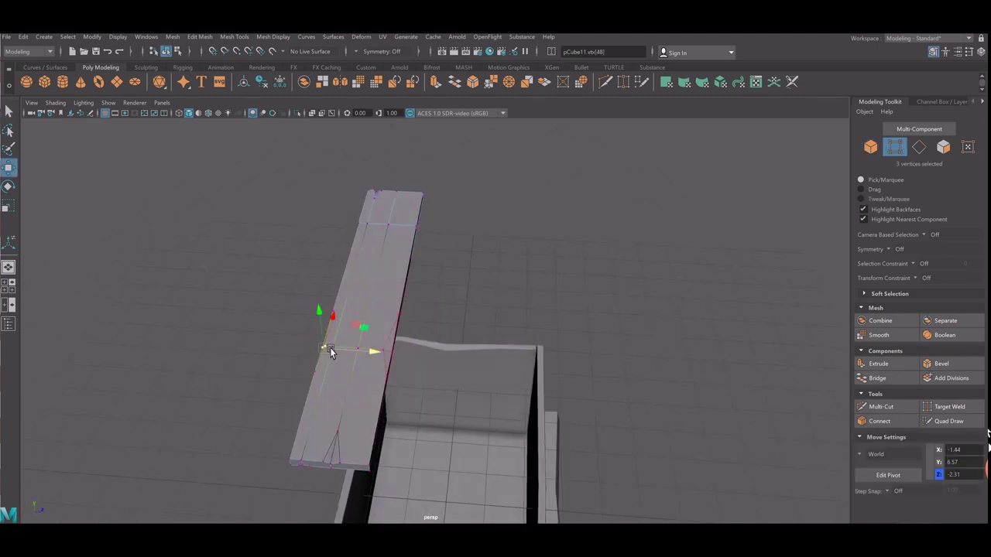
{"action": "middle_click_drag", "start_coordinate": [385, 377], "coordinate": [382, 377]}
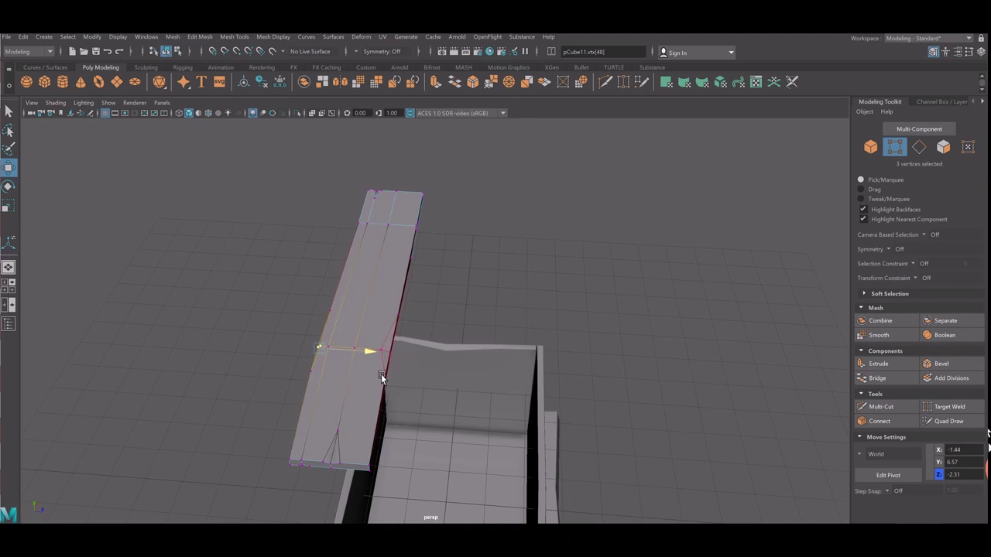
Push the slab's right-end vertices and corner vertex outward to about X 4.59.
{"action": "left_click_drag", "start_coordinate": [446, 261], "coordinate": [403, 182]}
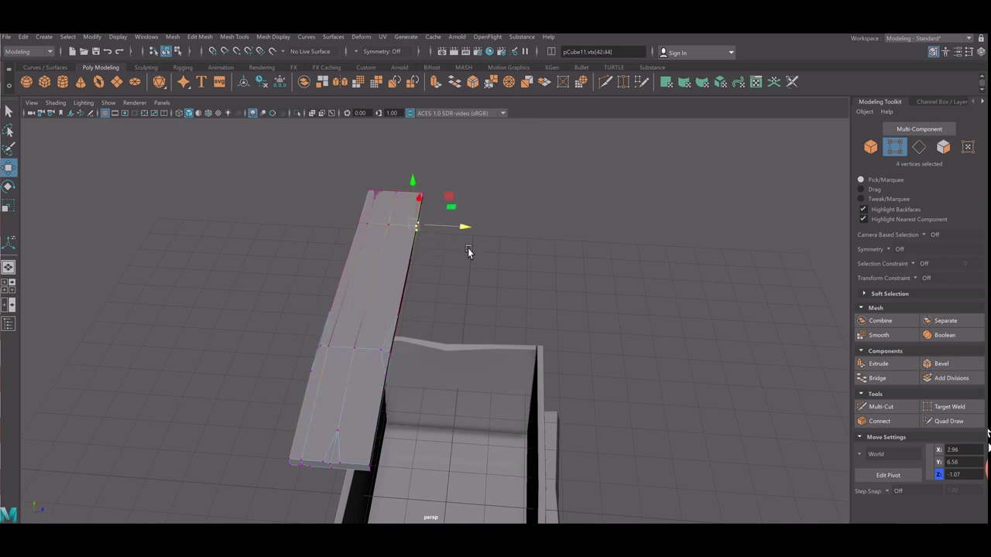
{"action": "left_click_drag", "start_coordinate": [433, 243], "coordinate": [416, 251], "text": "alt"}
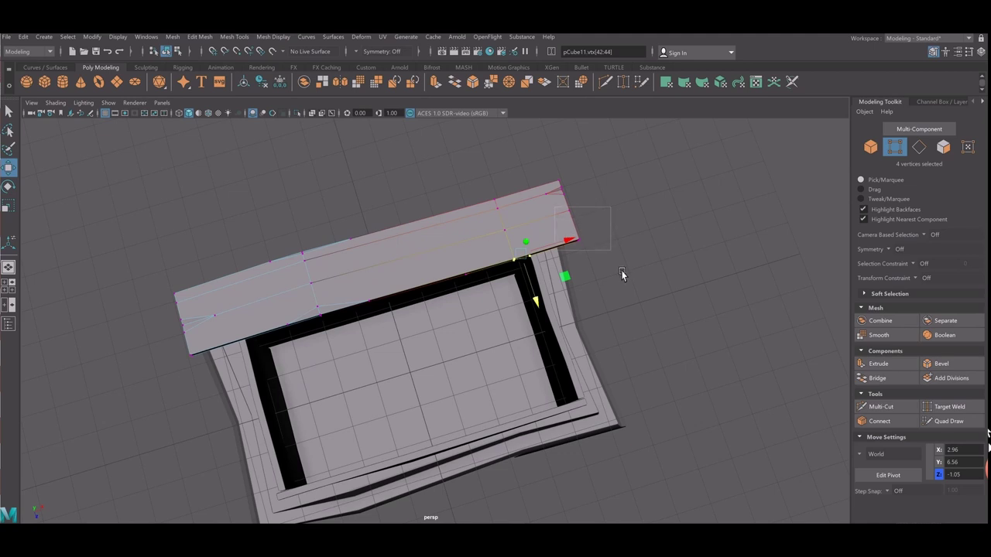
{"action": "left_click_drag", "start_coordinate": [621, 270], "coordinate": [546, 176]}
{"action": "left_click_drag", "start_coordinate": [619, 240], "coordinate": [639, 231]}
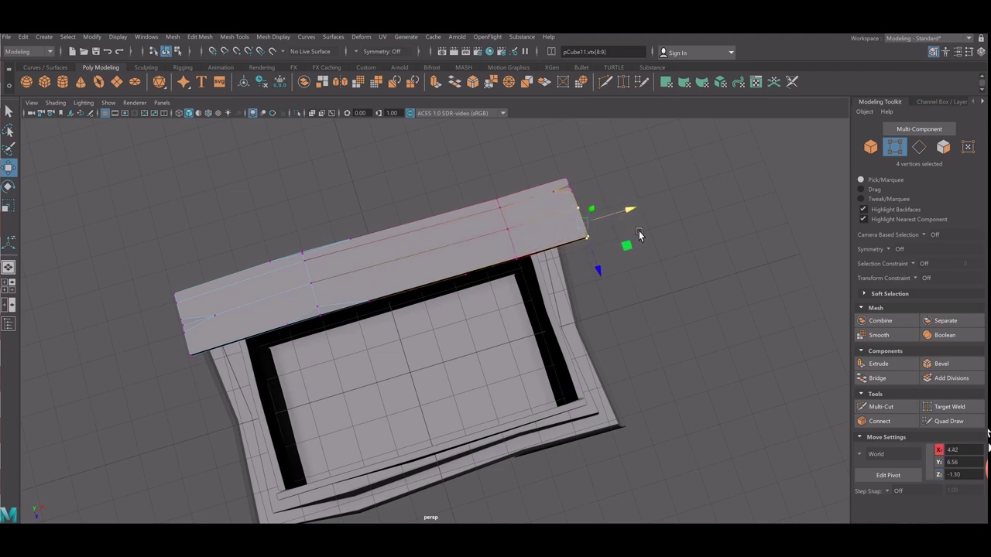
{"action": "middle_click_drag", "start_coordinate": [633, 232], "coordinate": [639, 231]}
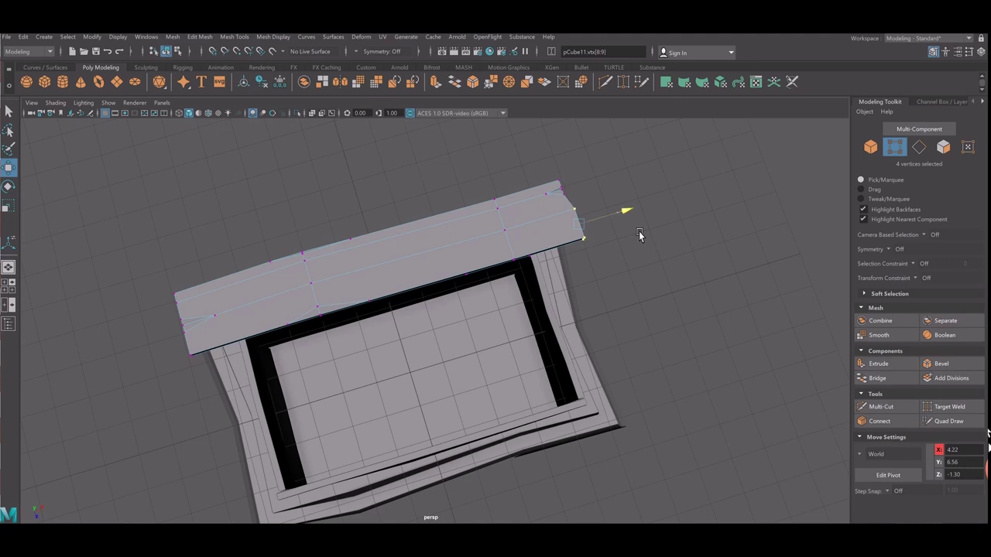
{"action": "left_click", "coordinate": [583, 239]}
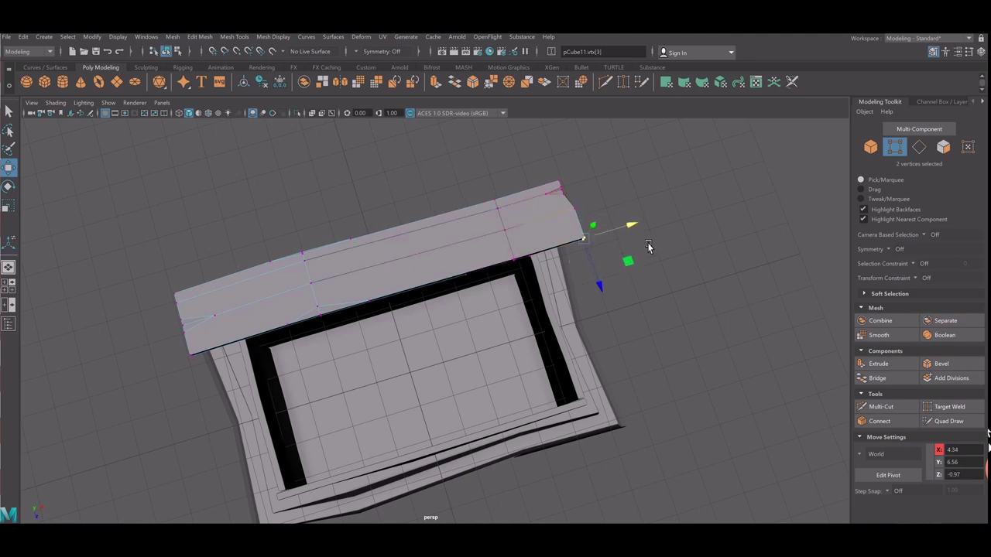
{"action": "middle_click_drag", "start_coordinate": [649, 246], "coordinate": [653, 243]}
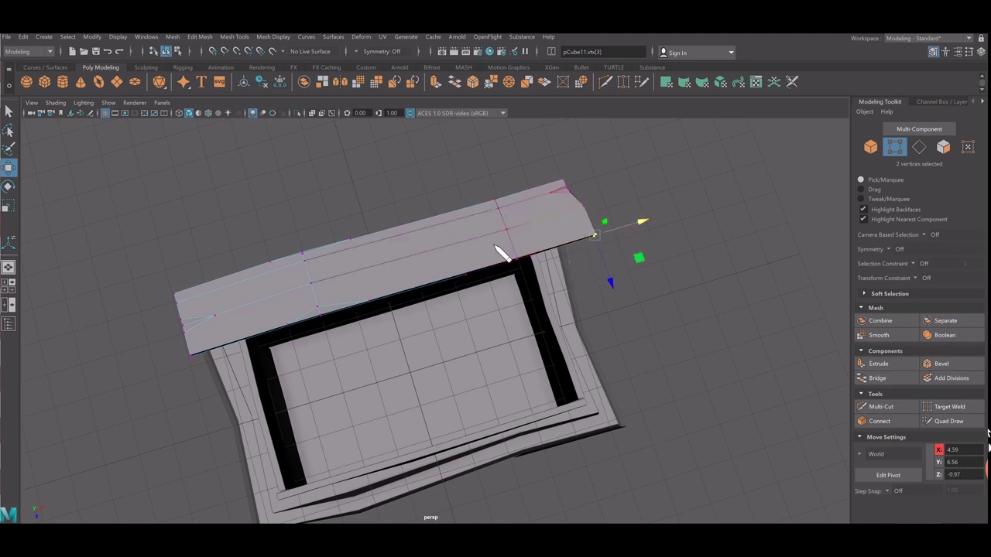
Nudge the slab's left-end vertices along X and return to Object Mode.
{"action": "right_click_drag", "start_coordinate": [465, 240], "coordinate": [418, 256]}
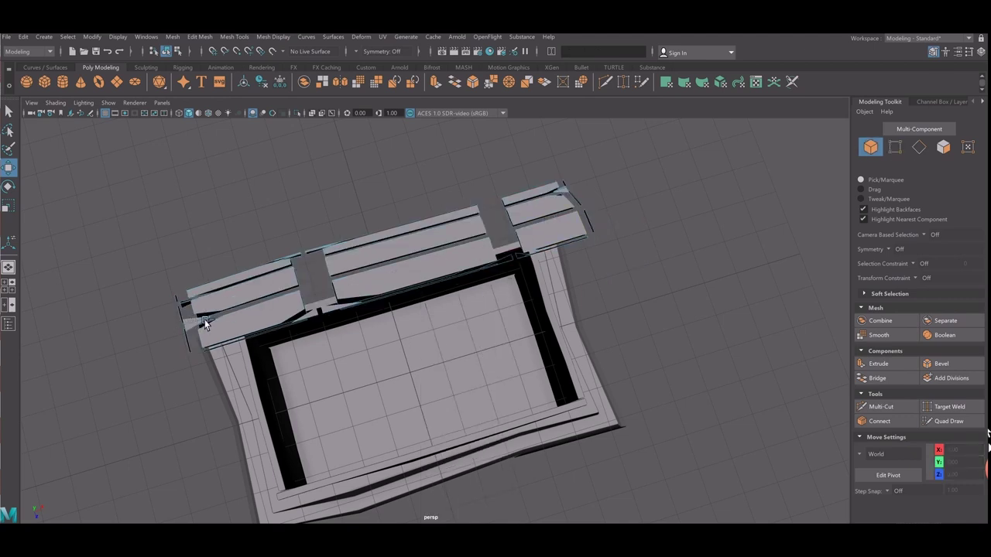
{"action": "mouse_move", "coordinate": [205, 324]}
{"action": "right_mouse_down"}
{"action": "mouse_move", "coordinate": [179, 345]}
{"action": "mouse_move", "coordinate": [153, 311]}
{"action": "right_mouse_up"}
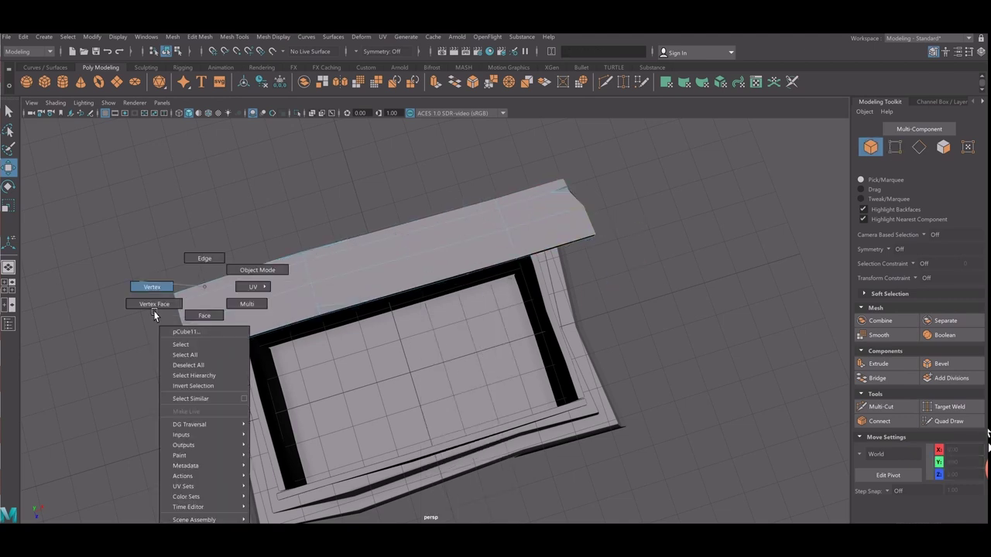
{"action": "left_click_drag", "start_coordinate": [203, 360], "coordinate": [163, 292]}
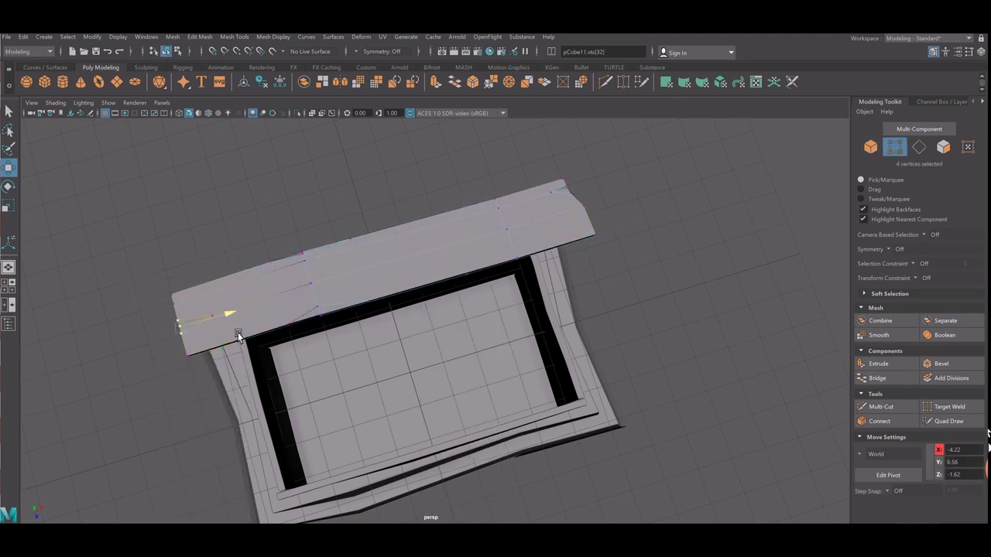
{"action": "middle_click_drag", "start_coordinate": [237, 337], "coordinate": [232, 335]}
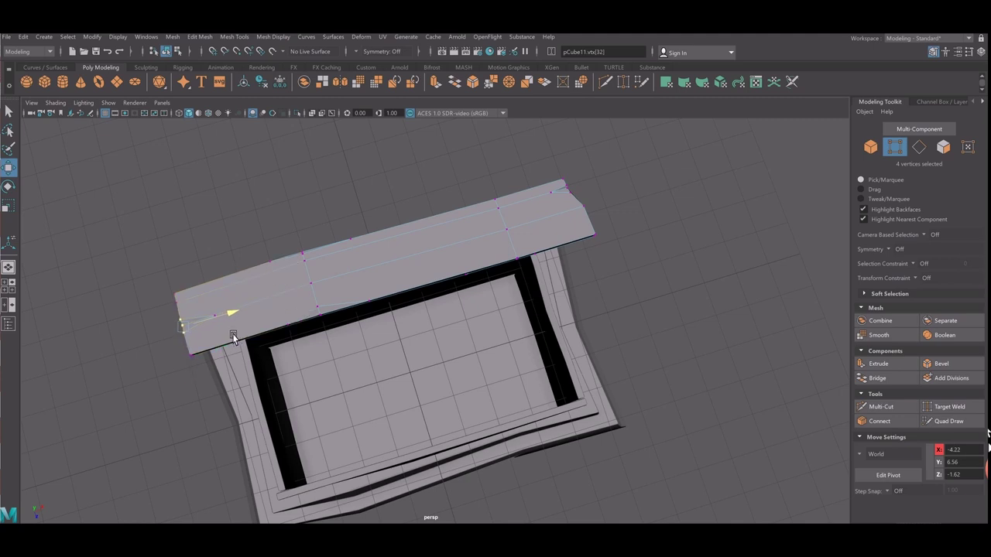
{"action": "right_click_drag", "start_coordinate": [309, 283], "coordinate": [349, 267]}
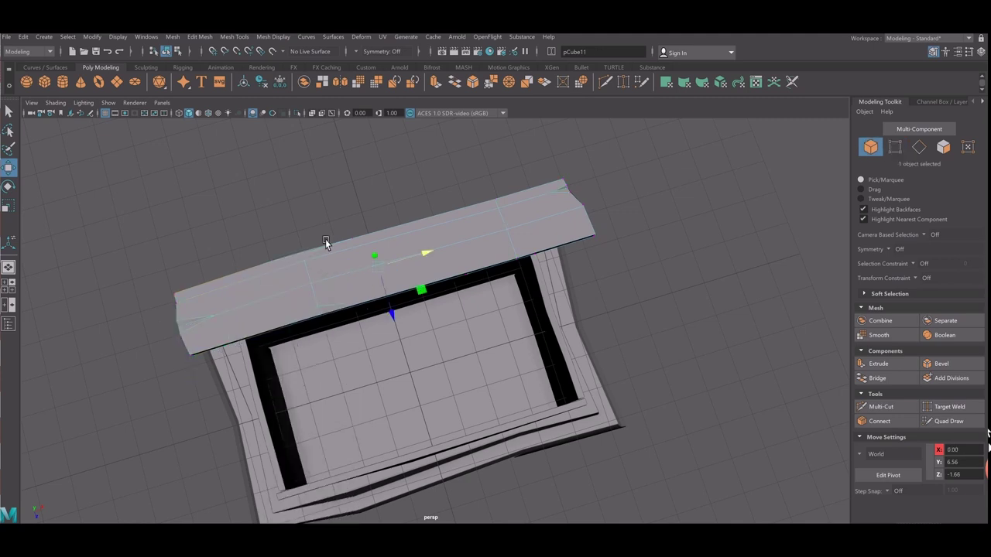
Scale the lid slab's height from 0.15 up to 0.35.
{"action": "mouse_move", "coordinate": [328, 243]}
{"action": "left_mouse_down", "text": "alt"}
{"action": "mouse_move", "coordinate": [318, 270]}
{"action": "mouse_move", "coordinate": [371, 283]}
{"action": "mouse_move", "coordinate": [312, 281]}
{"action": "mouse_move", "coordinate": [366, 298]}
{"action": "left_mouse_up", "text": "alt"}
{"action": "left_click", "coordinate": [366, 298]}
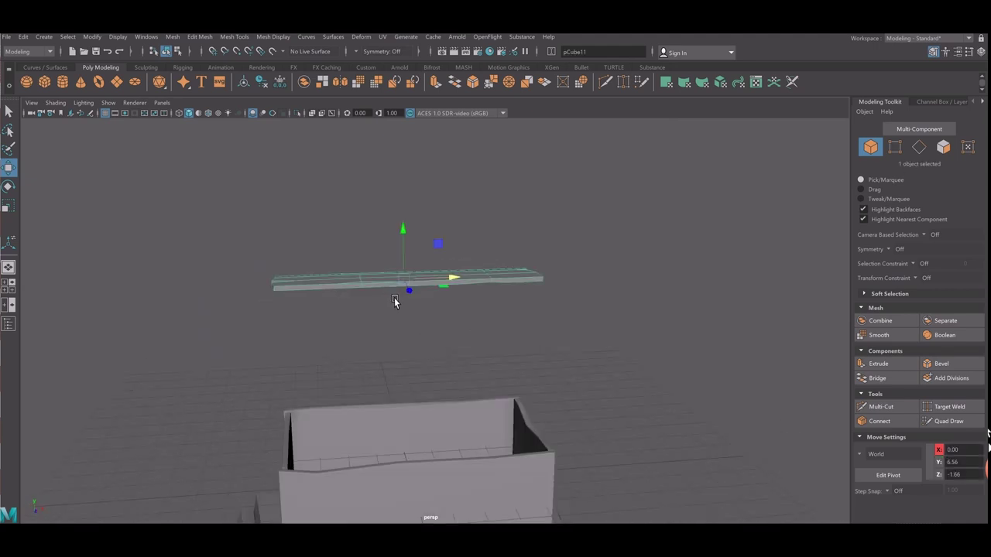
{"action": "scroll", "coordinate": [394, 297], "scroll_direction": "up", "scroll_amount": 2}
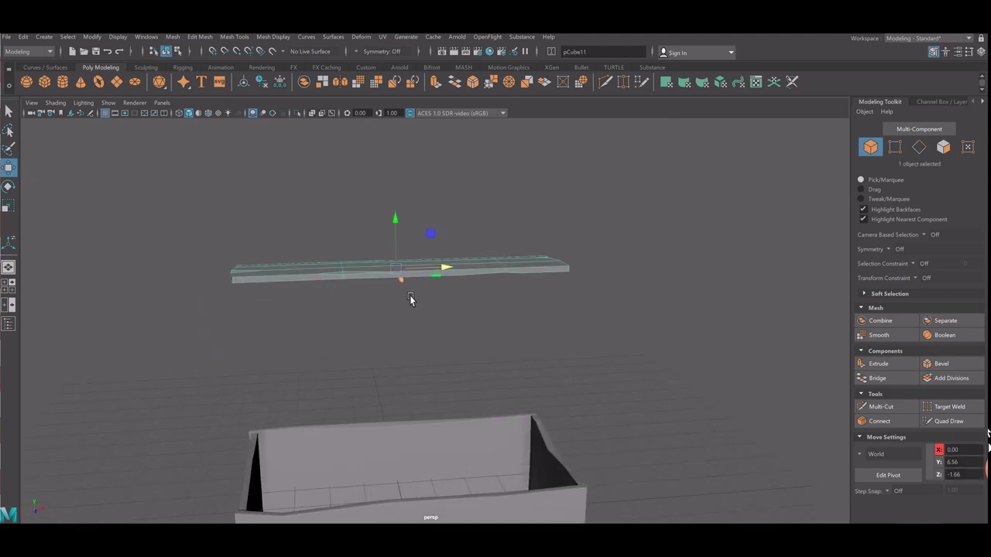
{"action": "key", "text": "r"}
{"action": "left_click_drag", "start_coordinate": [407, 251], "coordinate": [417, 187]}
Switch the slab to edge editing mode.
{"action": "left_click_drag", "start_coordinate": [321, 305], "coordinate": [340, 284], "text": "alt"}
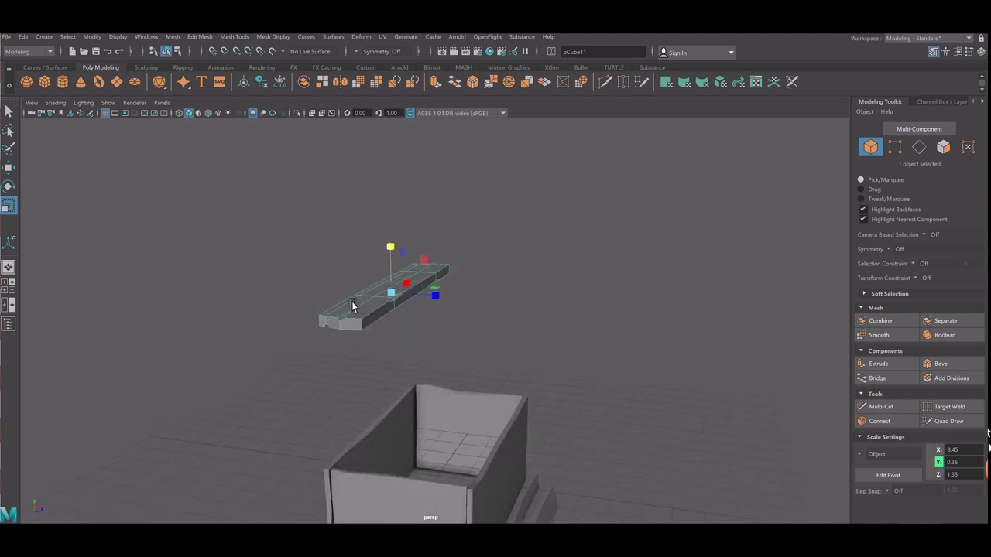
{"action": "right_click", "coordinate": [340, 284]}
{"action": "left_click", "coordinate": [346, 281]}
{"action": "mouse_move", "coordinate": [325, 317]}
{"action": "left_mouse_down", "text": "alt"}
{"action": "mouse_move", "coordinate": [281, 336]}
{"action": "mouse_move", "coordinate": [199, 336]}
{"action": "left_mouse_up", "text": "alt"}
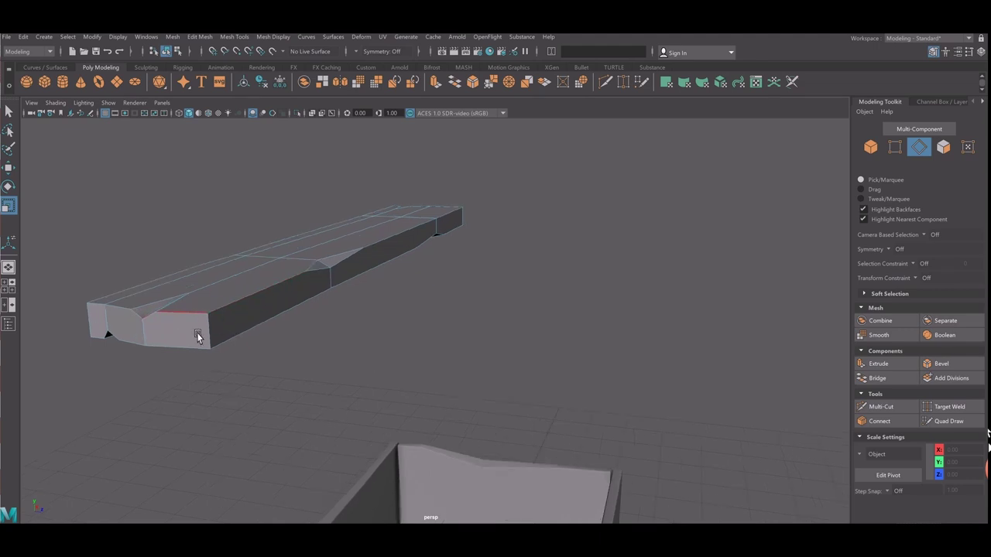
Select edges at the lid slab's near end and the edge loop along its upper side.
{"action": "left_click", "coordinate": [199, 336]}
{"action": "key", "text": "q"}
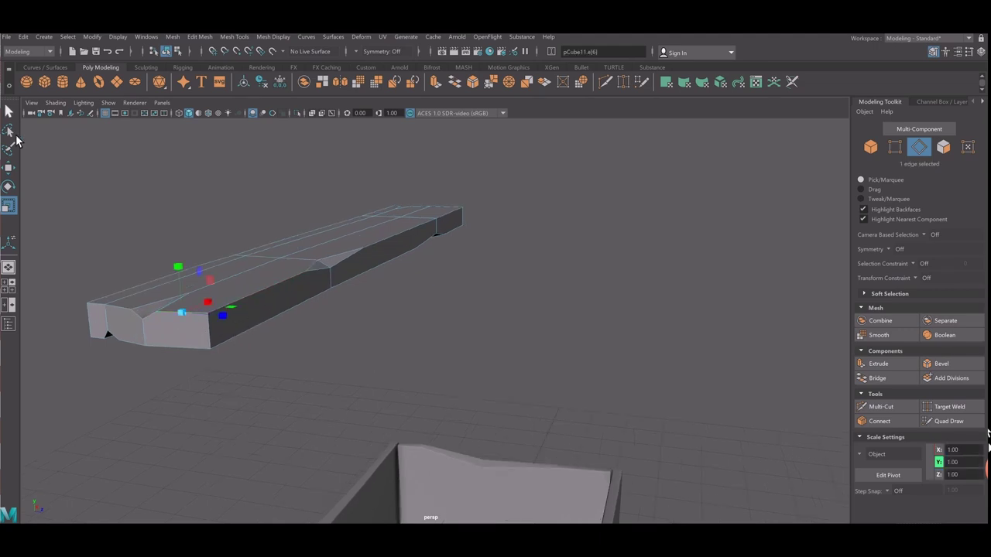
{"action": "left_click", "coordinate": [238, 324], "text": "shift"}
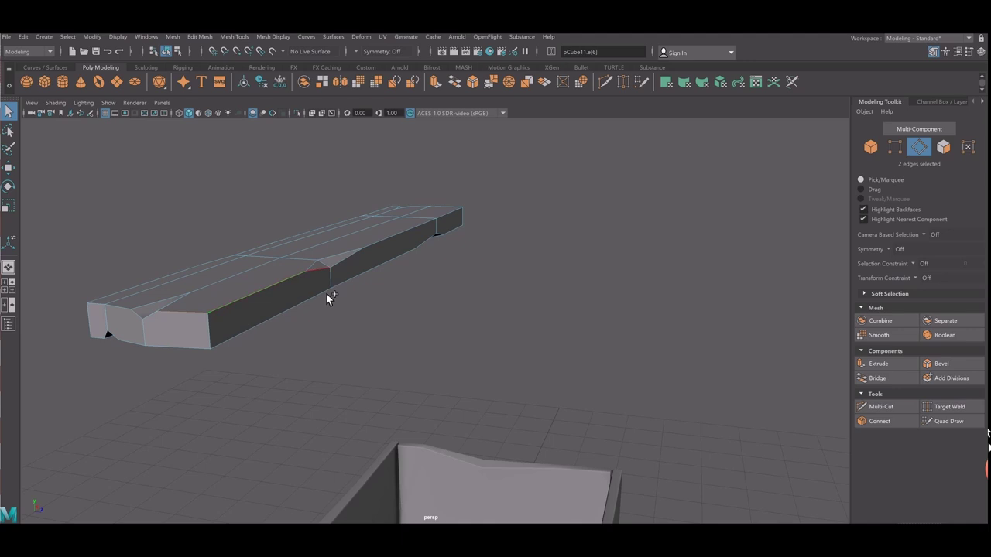
{"action": "double_click", "coordinate": [397, 261], "text": "shift"}
{"action": "double_click", "coordinate": [155, 339], "text": "shift"}
{"action": "left_click", "coordinate": [155, 334], "text": "ctrl"}
Add the edge loop under the slab's side, edges near its ends, and another lengthwise loop.
{"action": "left_click_drag", "start_coordinate": [112, 332], "coordinate": [551, 404], "text": "alt"}
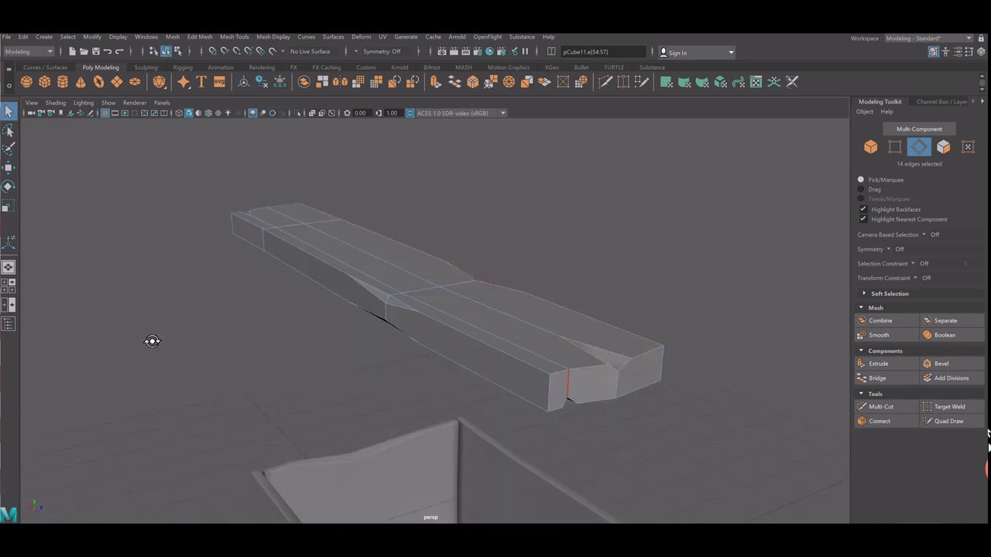
{"action": "left_click", "coordinate": [554, 400], "text": "shift"}
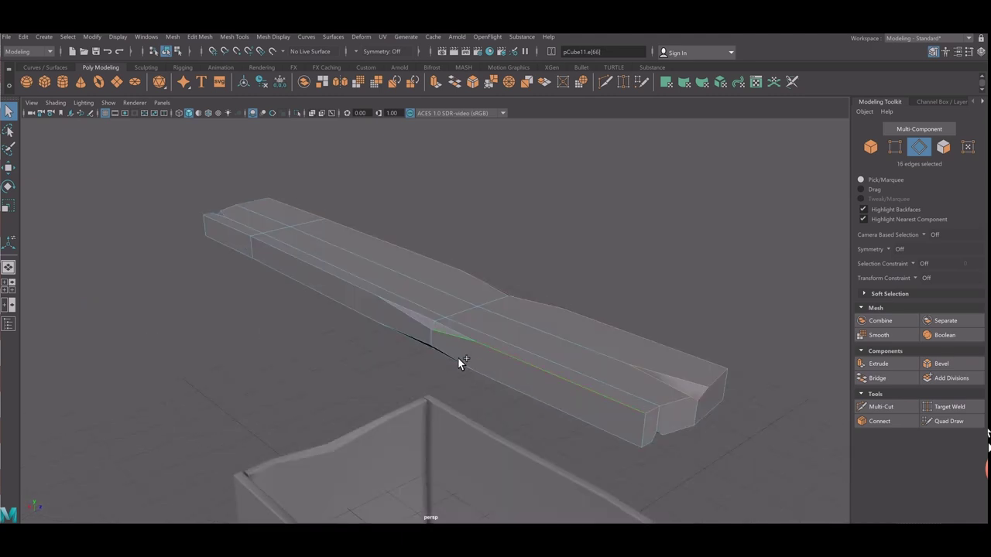
{"action": "double_click", "coordinate": [438, 342], "text": "shift"}
{"action": "left_click", "coordinate": [370, 312], "text": "shift"}
{"action": "left_click", "coordinate": [228, 240], "text": "shift"}
{"action": "mouse_move", "coordinate": [202, 256]}
{"action": "left_mouse_down", "text": "alt"}
{"action": "mouse_move", "coordinate": [266, 263]}
{"action": "mouse_move", "coordinate": [400, 370]}
{"action": "left_mouse_up", "text": "alt"}
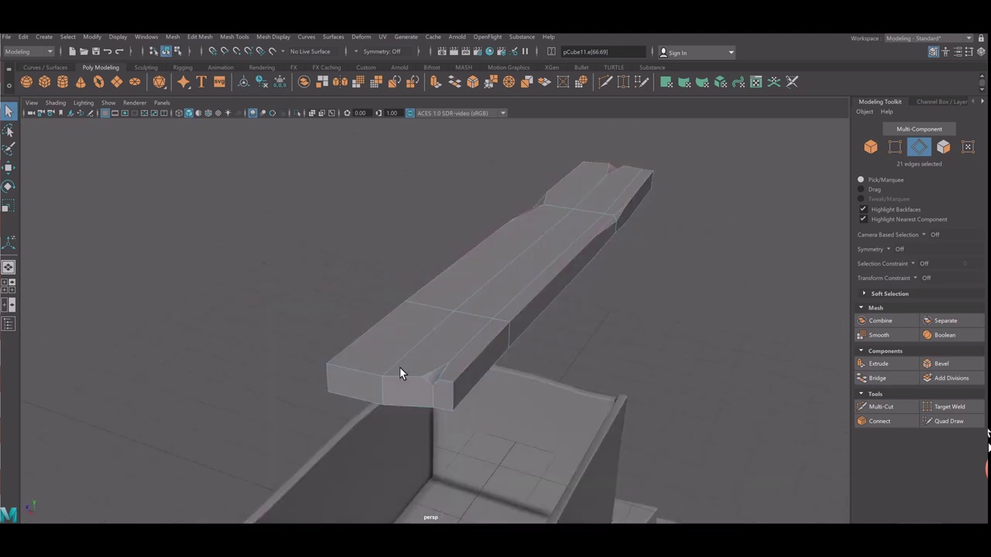
{"action": "double_click", "coordinate": [449, 398], "text": "shift"}
Add the edges along the slab's bottom, bringing the selection to 41 edges.
{"action": "mouse_move", "coordinate": [431, 401]}
{"action": "left_mouse_down", "text": "alt"}
{"action": "mouse_move", "coordinate": [452, 422]}
{"action": "mouse_move", "coordinate": [612, 428]}
{"action": "left_mouse_up", "text": "alt"}
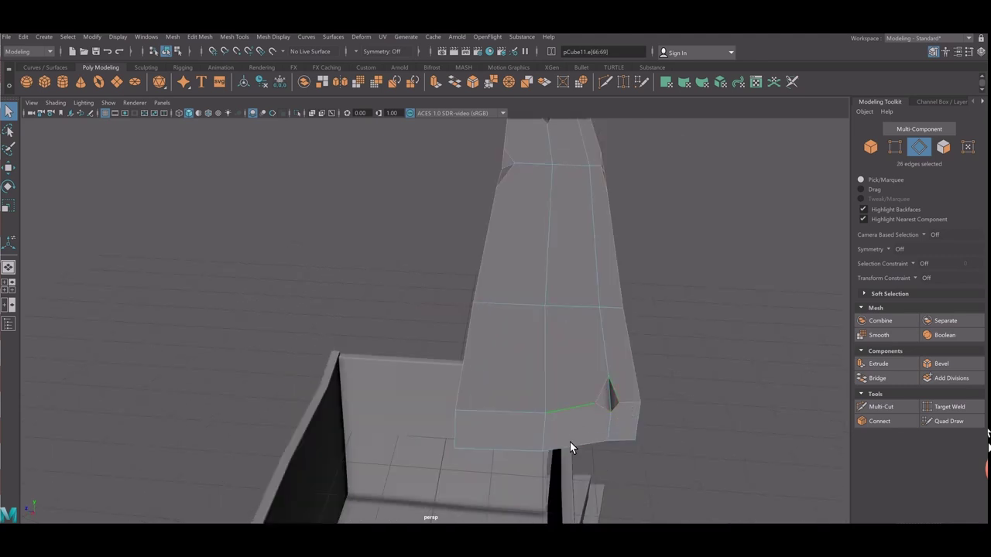
{"action": "left_click_drag", "start_coordinate": [612, 444], "coordinate": [522, 448], "text": "alt"}
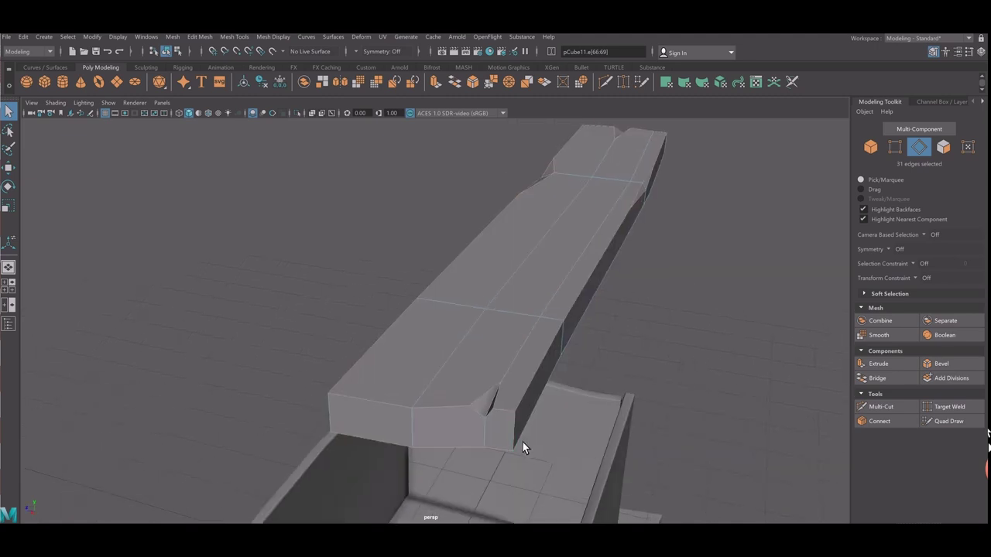
{"action": "left_click_drag", "start_coordinate": [377, 433], "coordinate": [276, 360], "text": "alt"}
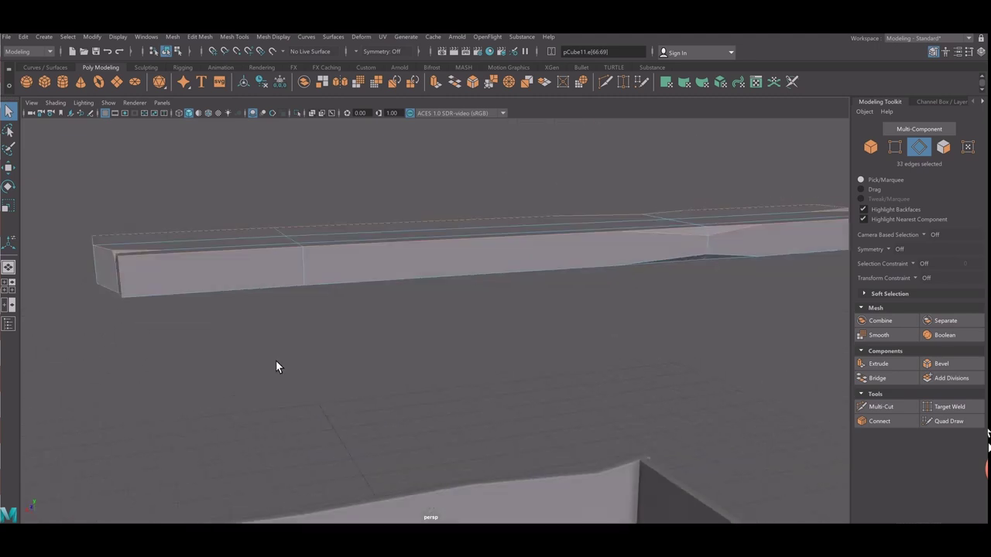
{"action": "left_click", "coordinate": [266, 309], "text": "shift"}
{"action": "mouse_move", "coordinate": [641, 380]}
{"action": "left_mouse_down", "text": "alt"}
{"action": "mouse_move", "coordinate": [625, 383]}
{"action": "mouse_move", "coordinate": [685, 262]}
{"action": "left_mouse_up", "text": "alt"}
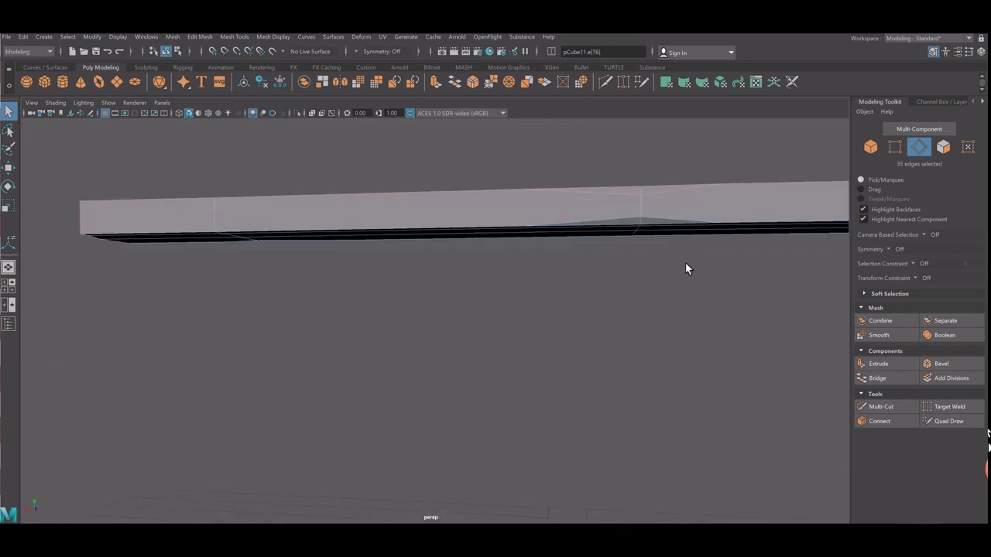
{"action": "left_click", "coordinate": [671, 240], "text": "shift"}
{"action": "left_click", "coordinate": [735, 243], "text": "shift"}
{"action": "mouse_move", "coordinate": [759, 259]}
{"action": "left_mouse_down", "text": "alt"}
{"action": "mouse_move", "coordinate": [417, 365]}
{"action": "mouse_move", "coordinate": [486, 379]}
{"action": "mouse_move", "coordinate": [301, 383]}
{"action": "left_mouse_up", "text": "alt"}
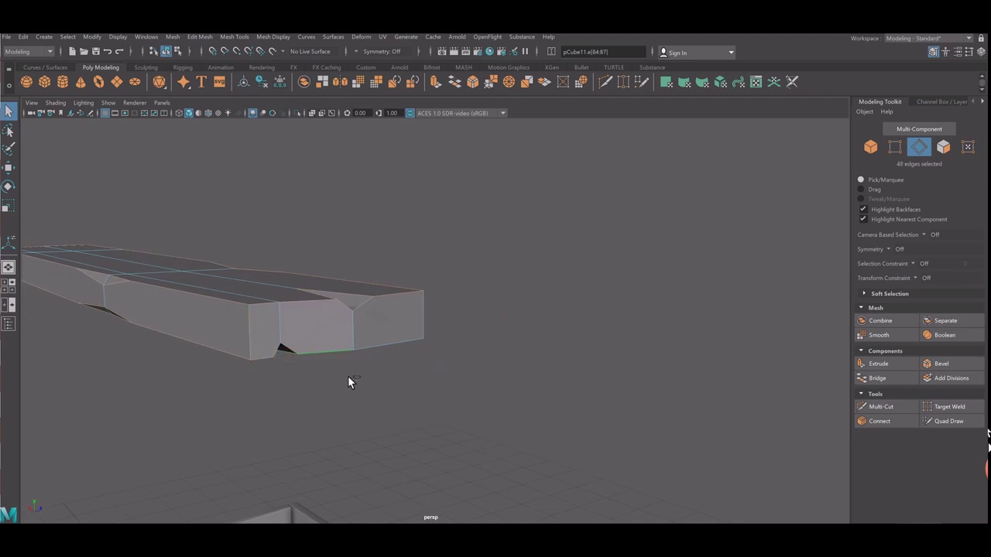
Select the plank's side and underside edges, checking them in wireframe.
{"action": "mouse_move", "coordinate": [347, 375]}
{"action": "left_mouse_down", "text": "alt"}
{"action": "mouse_move", "coordinate": [354, 369]}
{"action": "mouse_move", "coordinate": [325, 379]}
{"action": "mouse_move", "coordinate": [266, 325]}
{"action": "mouse_move", "coordinate": [442, 283]}
{"action": "mouse_move", "coordinate": [415, 289]}
{"action": "left_mouse_up", "text": "alt"}
{"action": "left_click", "coordinate": [268, 344], "text": "shift"}
{"action": "mouse_move", "coordinate": [416, 289]}
{"action": "middle_mouse_down", "text": "alt"}
{"action": "mouse_move", "coordinate": [571, 297]}
{"action": "mouse_move", "coordinate": [445, 325]}
{"action": "middle_mouse_up", "text": "alt"}
{"action": "mouse_move", "coordinate": [445, 325]}
{"action": "left_mouse_down", "text": "alt"}
{"action": "mouse_move", "coordinate": [458, 341]}
{"action": "mouse_move", "coordinate": [454, 307]}
{"action": "mouse_move", "coordinate": [492, 324]}
{"action": "mouse_move", "coordinate": [531, 320]}
{"action": "mouse_move", "coordinate": [529, 339]}
{"action": "mouse_move", "coordinate": [440, 385]}
{"action": "mouse_move", "coordinate": [453, 394]}
{"action": "mouse_move", "coordinate": [318, 358]}
{"action": "mouse_move", "coordinate": [615, 327]}
{"action": "mouse_move", "coordinate": [409, 356]}
{"action": "mouse_move", "coordinate": [459, 361]}
{"action": "left_mouse_up", "text": "alt"}
{"action": "left_click", "coordinate": [452, 304], "text": "shift"}
{"action": "key", "text": "4"}
{"action": "middle_click_drag", "start_coordinate": [460, 361], "coordinate": [320, 362], "text": "alt"}
{"action": "left_click_drag", "start_coordinate": [320, 361], "coordinate": [384, 371], "text": "alt"}
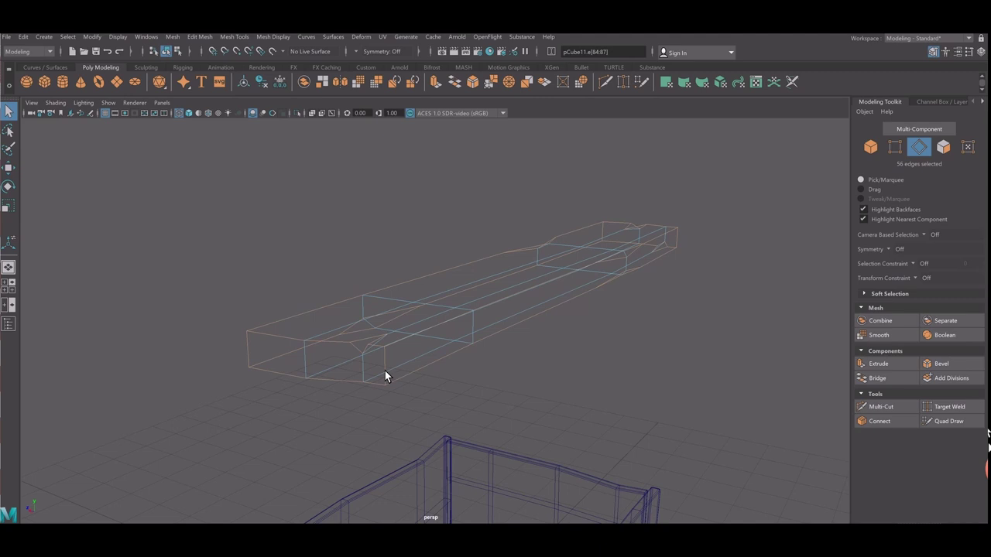
{"action": "key", "text": "5"}
Bevel the selected plank edges with 2 segments at fraction 0.42.
{"action": "left_click", "coordinate": [941, 363]}
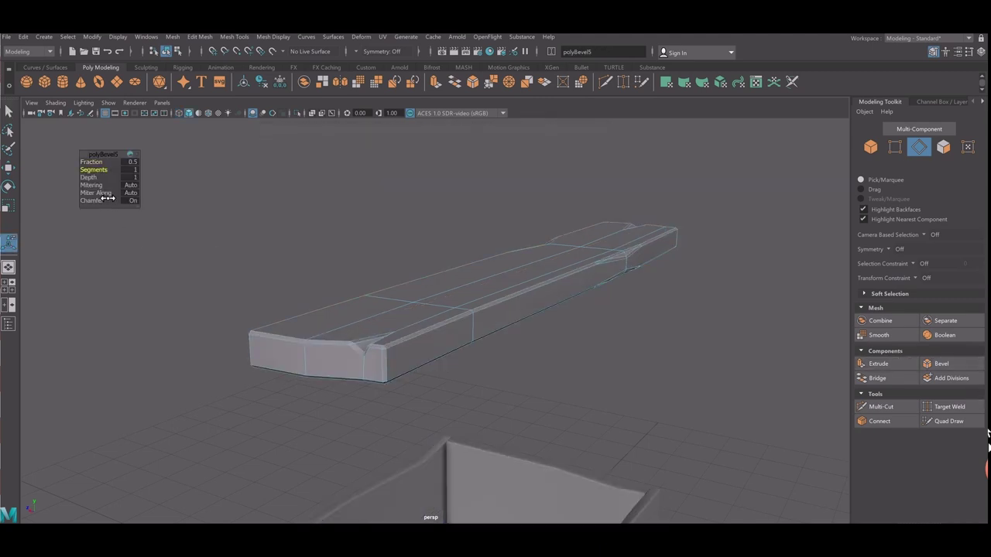
{"action": "middle_click_drag", "start_coordinate": [113, 198], "coordinate": [111, 189]}
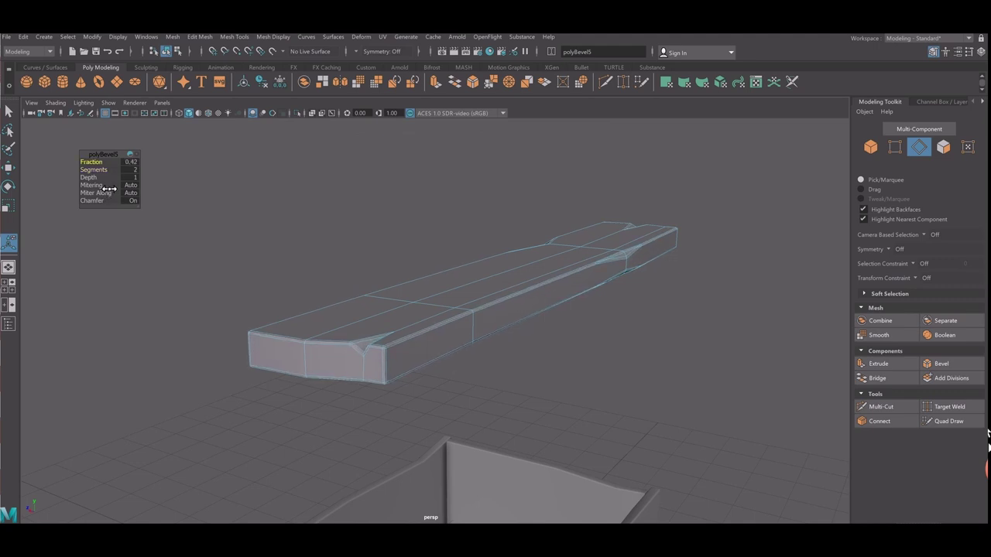
{"action": "right_click_drag", "start_coordinate": [455, 309], "coordinate": [509, 280]}
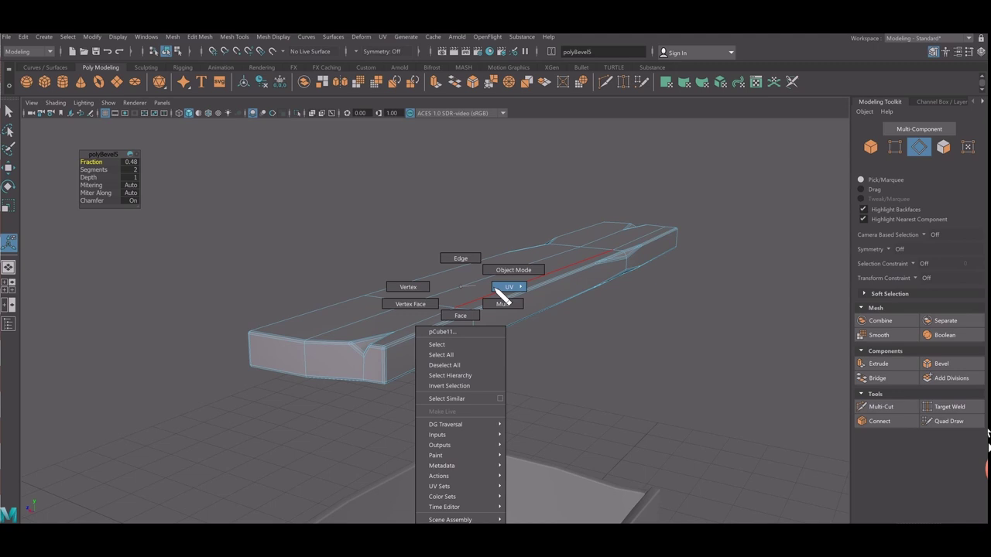
Select the plank and lower it toward the chest top.
{"action": "left_click", "coordinate": [616, 358]}
{"action": "scroll", "coordinate": [616, 358], "scroll_direction": "down", "scroll_amount": 2}
{"action": "scroll", "coordinate": [616, 363], "scroll_direction": "down", "scroll_amount": 3}
{"action": "left_click_drag", "start_coordinate": [613, 365], "coordinate": [542, 398], "text": "alt"}
{"action": "scroll", "coordinate": [542, 398], "scroll_direction": "up", "scroll_amount": 2}
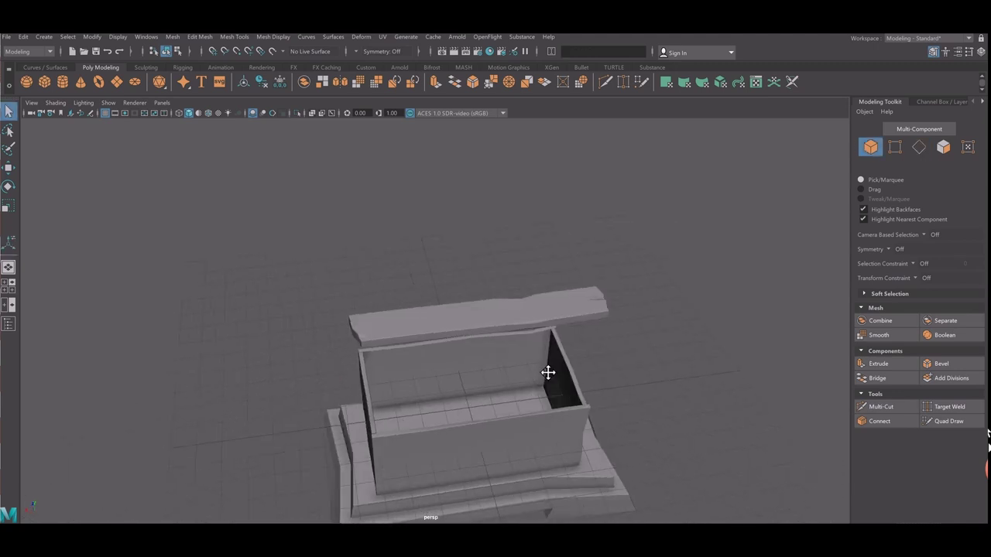
{"action": "left_click", "coordinate": [476, 308]}
{"action": "key", "text": "w"}
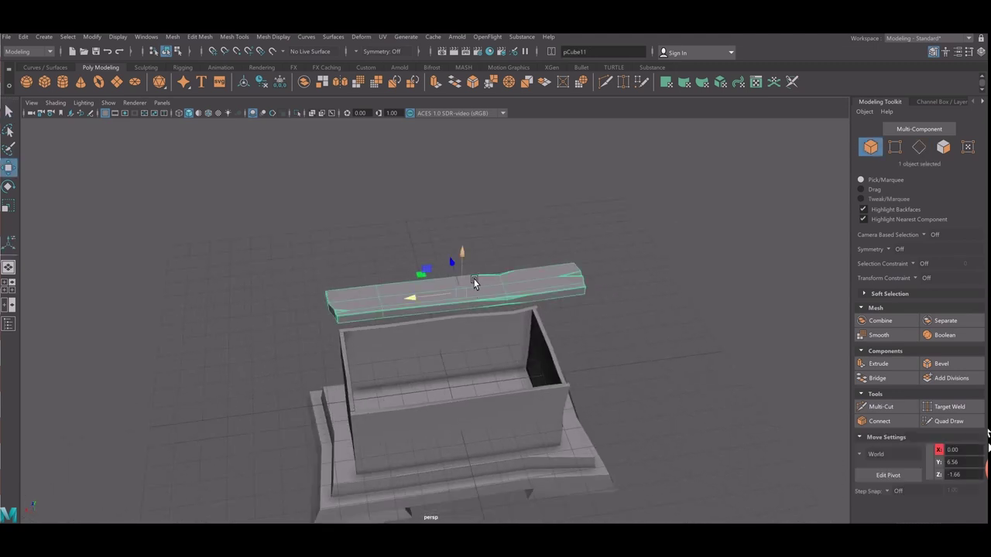
{"action": "left_click_drag", "start_coordinate": [485, 334], "coordinate": [486, 372]}
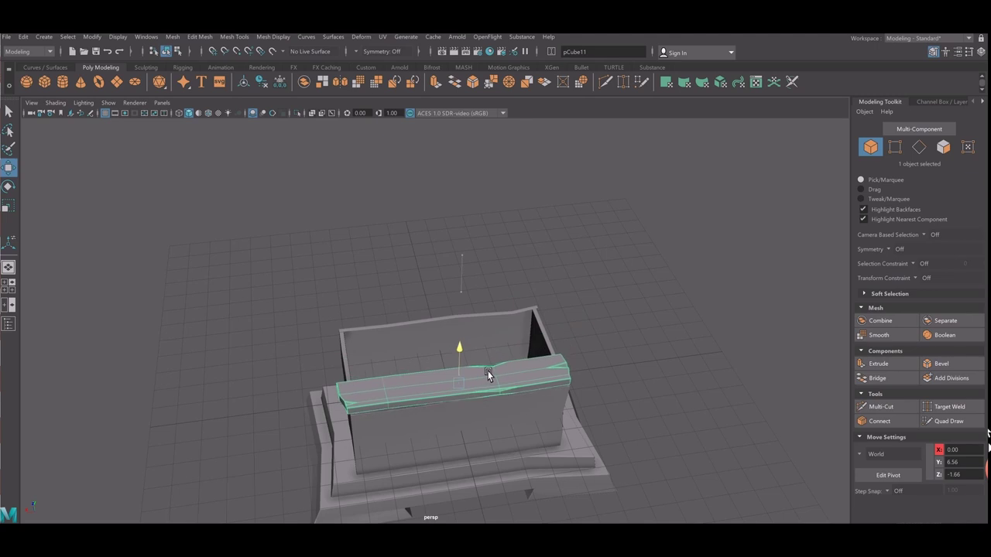
{"action": "mouse_move", "coordinate": [427, 398]}
{"action": "left_mouse_down", "text": "alt"}
{"action": "mouse_move", "coordinate": [493, 411]}
{"action": "mouse_move", "coordinate": [423, 368]}
{"action": "left_mouse_up", "text": "alt"}
Scale the plank and settle it down onto the chest top.
{"action": "key", "text": "r"}
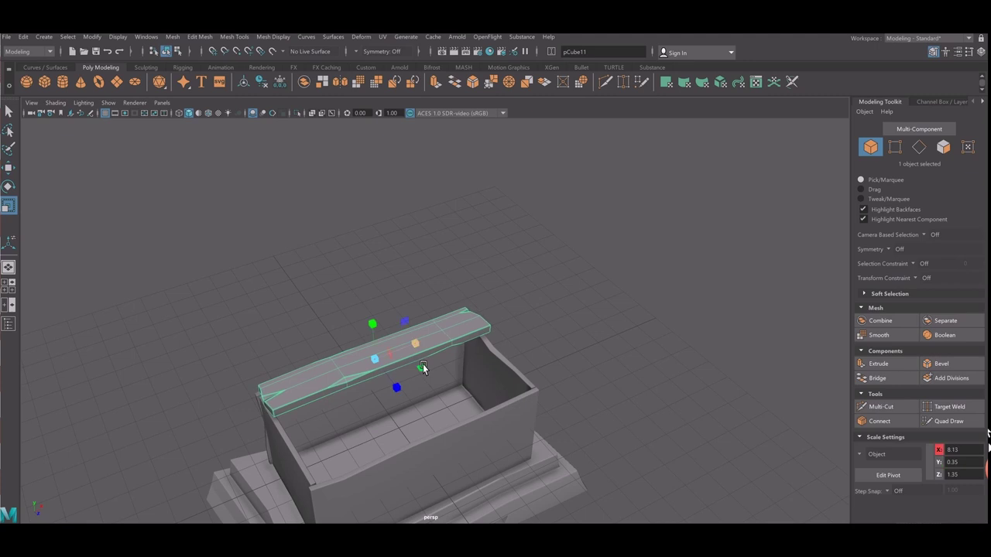
{"action": "key", "text": "w"}
{"action": "mouse_move", "coordinate": [410, 410]}
{"action": "left_mouse_down"}
{"action": "mouse_move", "coordinate": [428, 439]}
{"action": "mouse_move", "coordinate": [454, 429]}
{"action": "left_mouse_up"}
{"action": "scroll", "coordinate": [445, 348], "scroll_direction": "up", "scroll_amount": 3}
Rotate the plank in snapped 15-degree steps and nudge it slightly along X.
{"action": "key", "text": "e"}
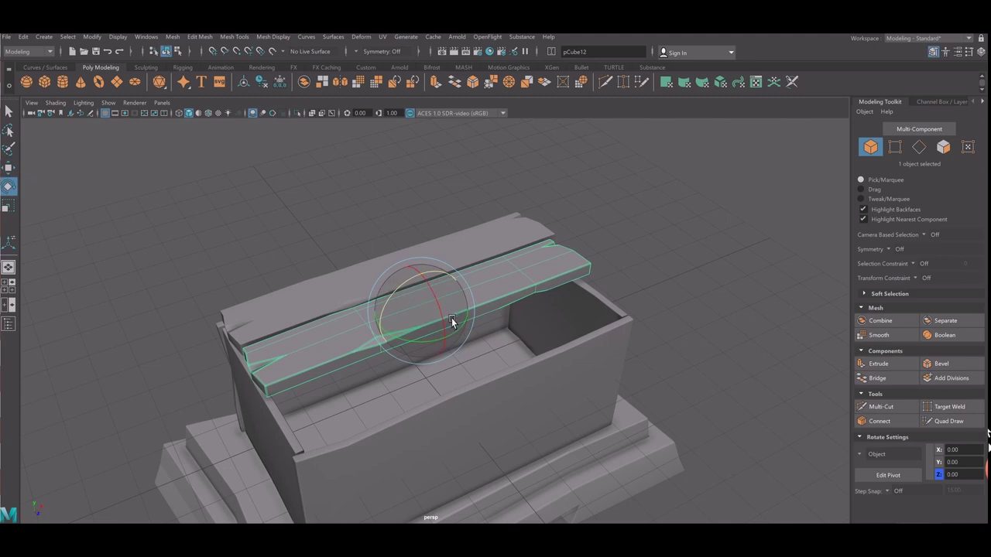
{"action": "key", "text": "j"}
{"action": "mouse_move", "coordinate": [447, 315]}
{"action": "left_mouse_down"}
{"action": "mouse_move", "coordinate": [395, 331]}
{"action": "mouse_move", "coordinate": [462, 293]}
{"action": "left_mouse_up"}
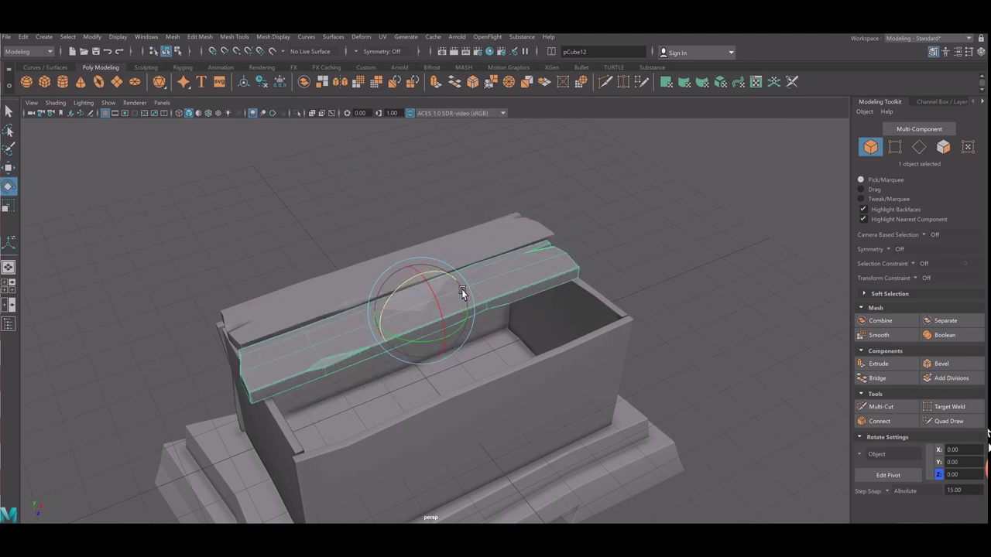
{"action": "left_click_drag", "start_coordinate": [485, 328], "coordinate": [561, 338], "text": "alt"}
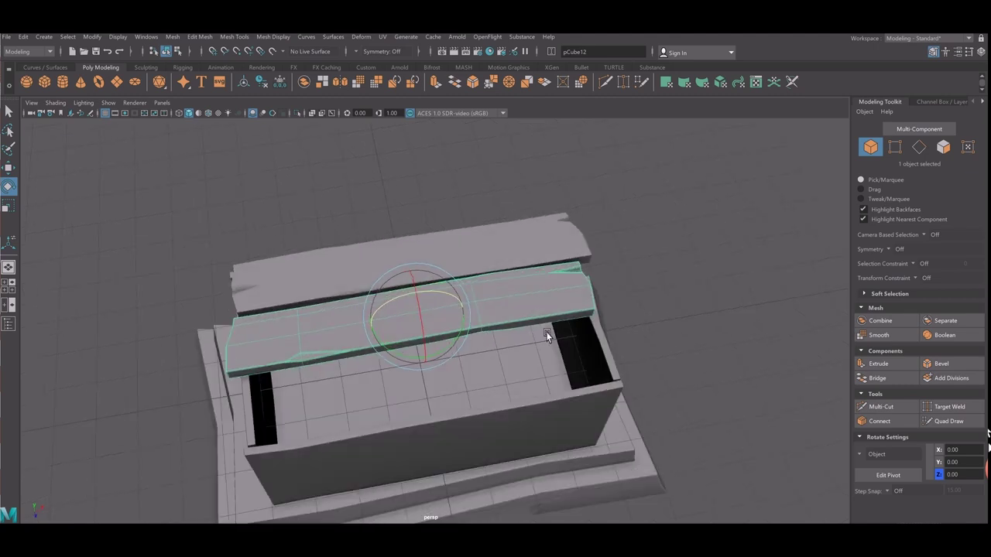
{"action": "key", "text": "w"}
{"action": "left_click_drag", "start_coordinate": [480, 327], "coordinate": [488, 328]}
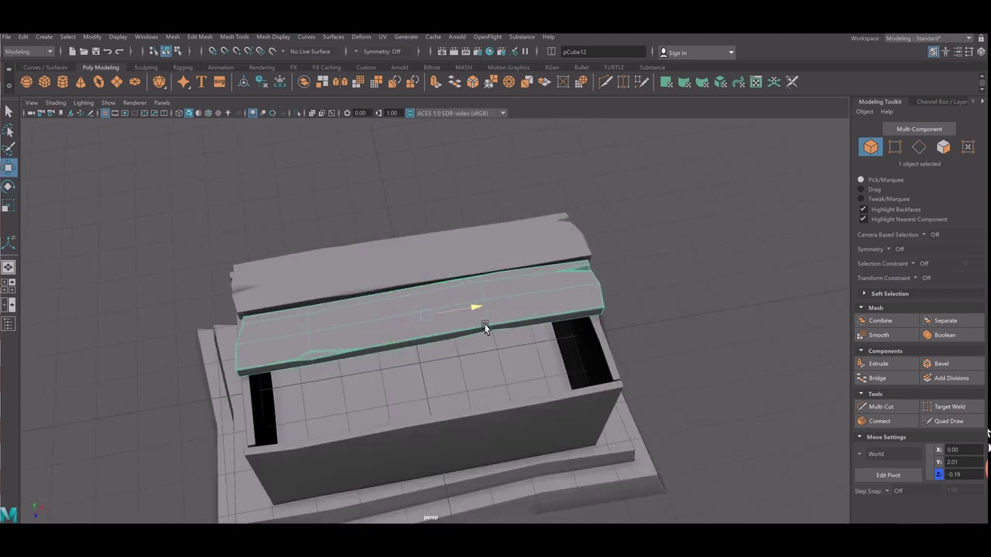
{"action": "right_click_drag", "start_coordinate": [287, 287], "coordinate": [287, 309]}
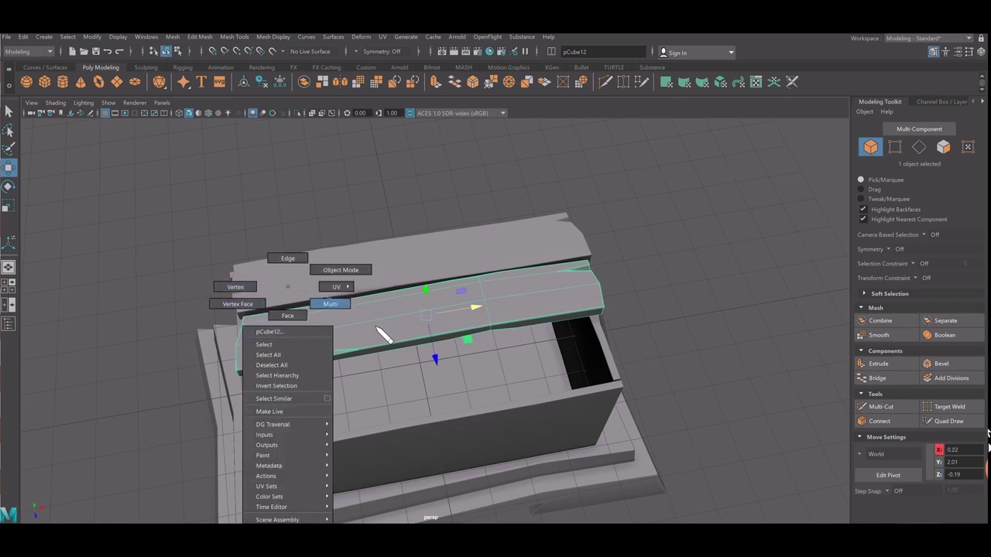
Try a diagonal rotation, undo it, and slide the plank to align with the top plank.
{"action": "key", "text": "e"}
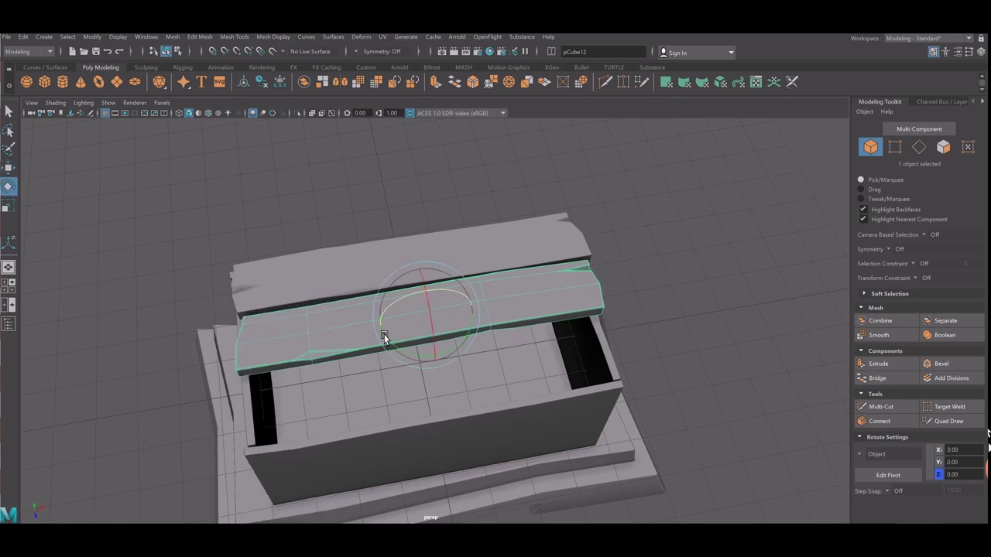
{"action": "left_click_drag", "start_coordinate": [403, 353], "coordinate": [469, 358]}
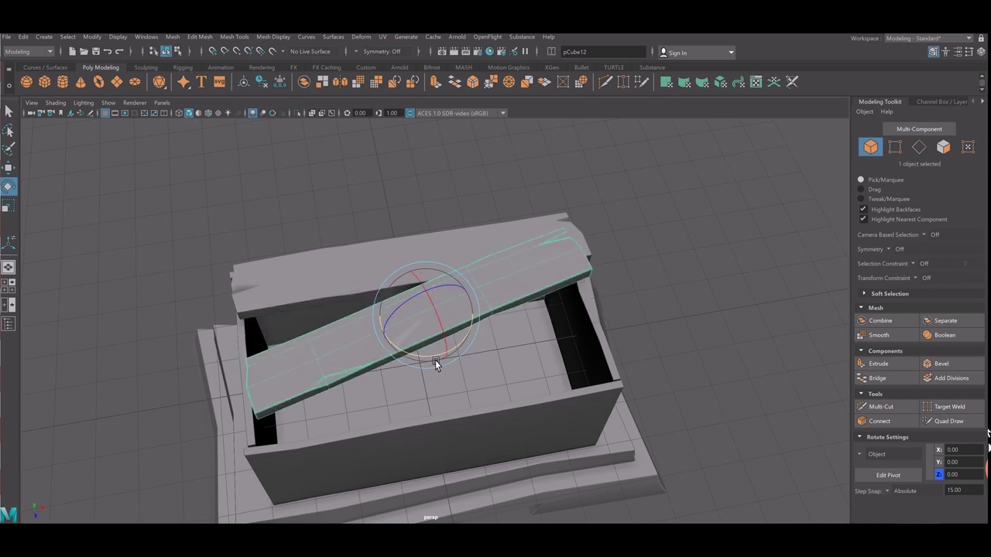
{"action": "key", "text": "ctrl+z"}
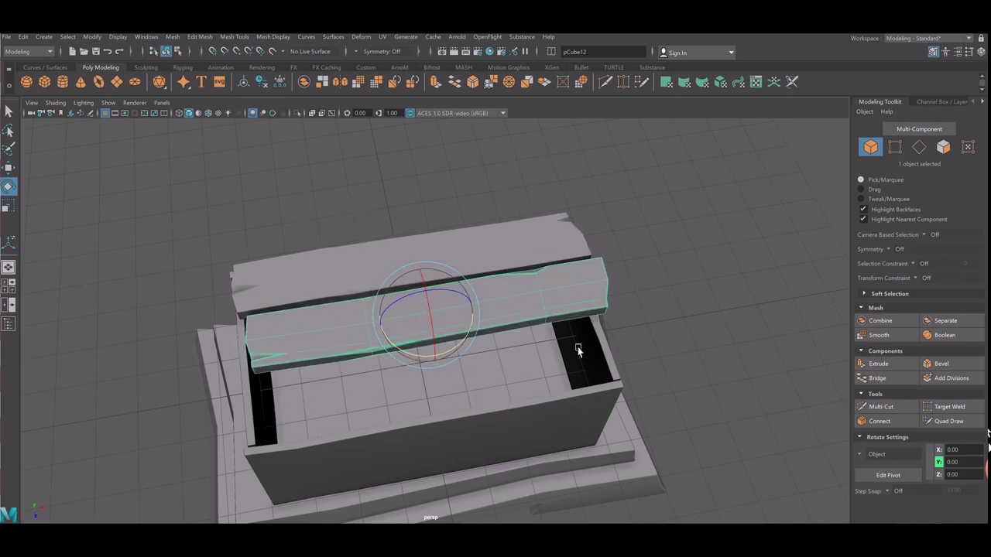
{"action": "key", "text": "w"}
{"action": "left_click_drag", "start_coordinate": [483, 333], "coordinate": [475, 327]}
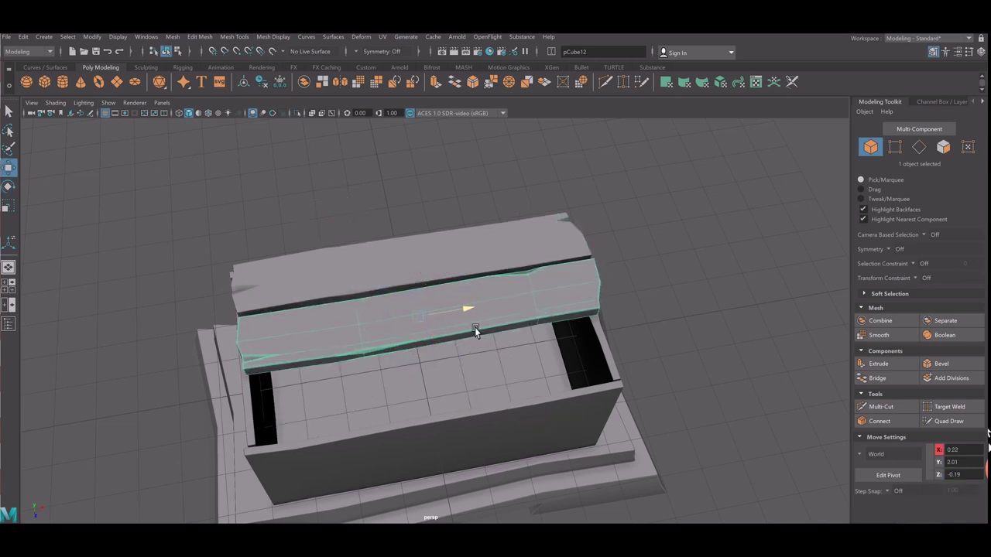
{"action": "left_click", "coordinate": [682, 328]}
{"action": "left_click_drag", "start_coordinate": [682, 327], "coordinate": [456, 325], "text": "alt"}
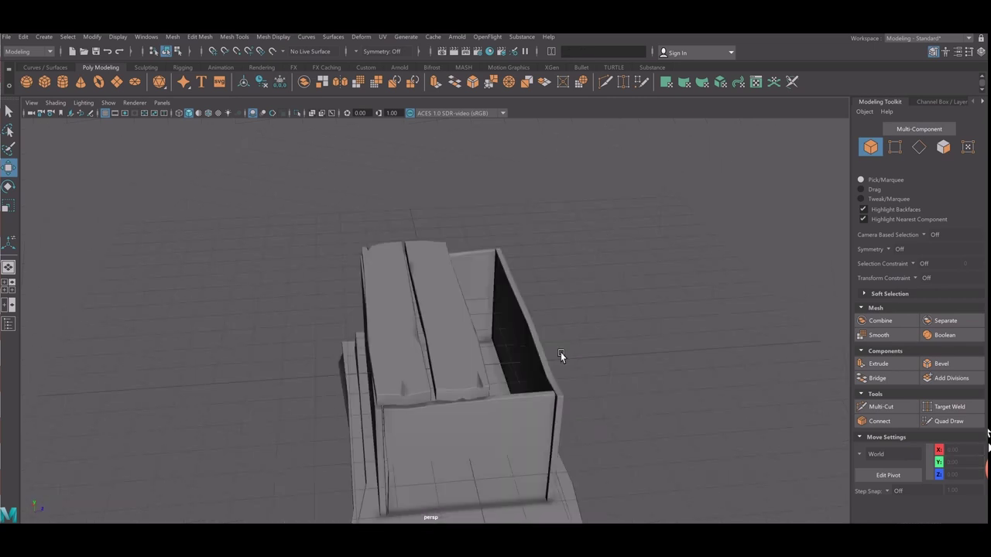
Duplicate the middle plank, move the copy into the empty gap and tilt it.
{"action": "left_click", "coordinate": [457, 326]}
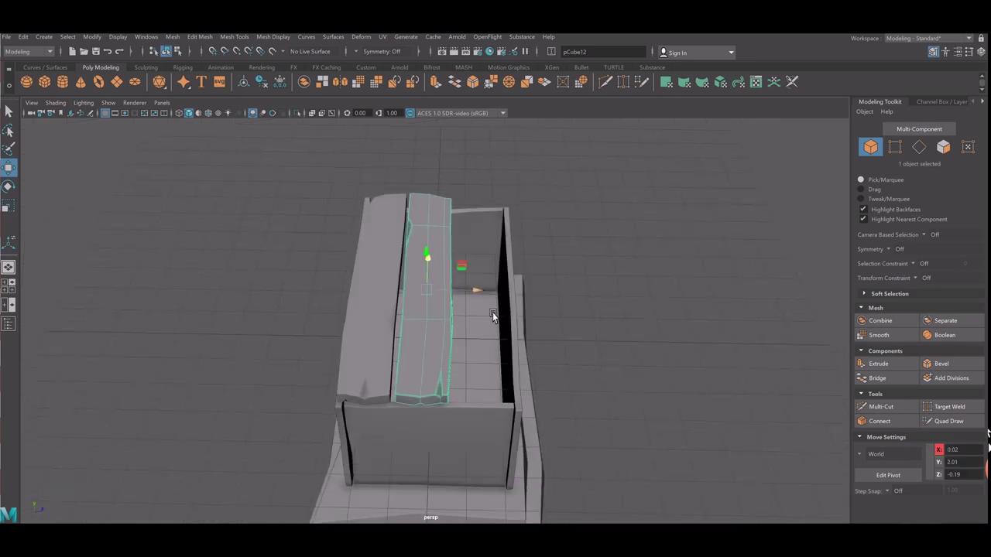
{"action": "key", "text": "ctrl+d"}
{"action": "mouse_move", "coordinate": [487, 311]}
{"action": "middle_mouse_down"}
{"action": "mouse_move", "coordinate": [537, 309]}
{"action": "mouse_move", "coordinate": [486, 324]}
{"action": "middle_mouse_up"}
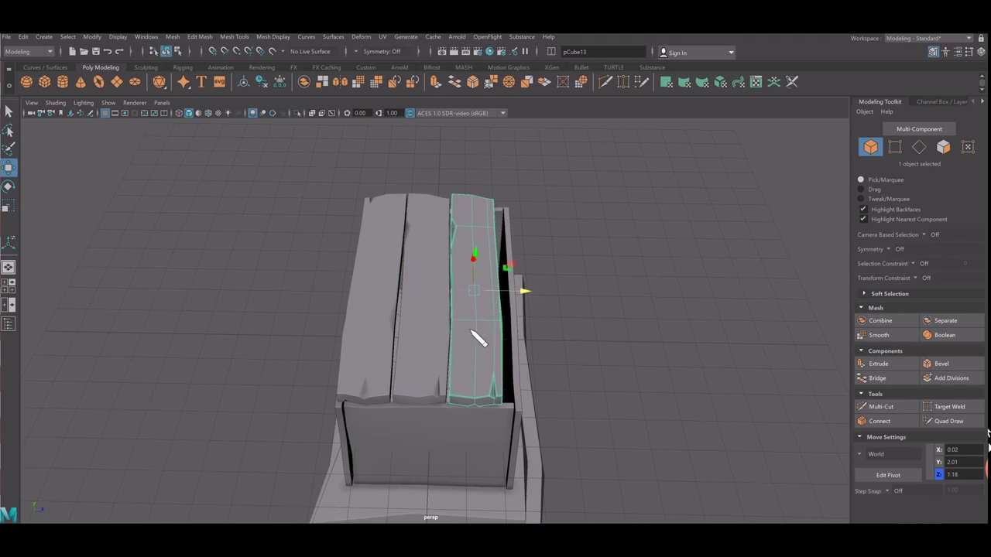
{"action": "right_click_drag", "start_coordinate": [467, 287], "coordinate": [435, 302]}
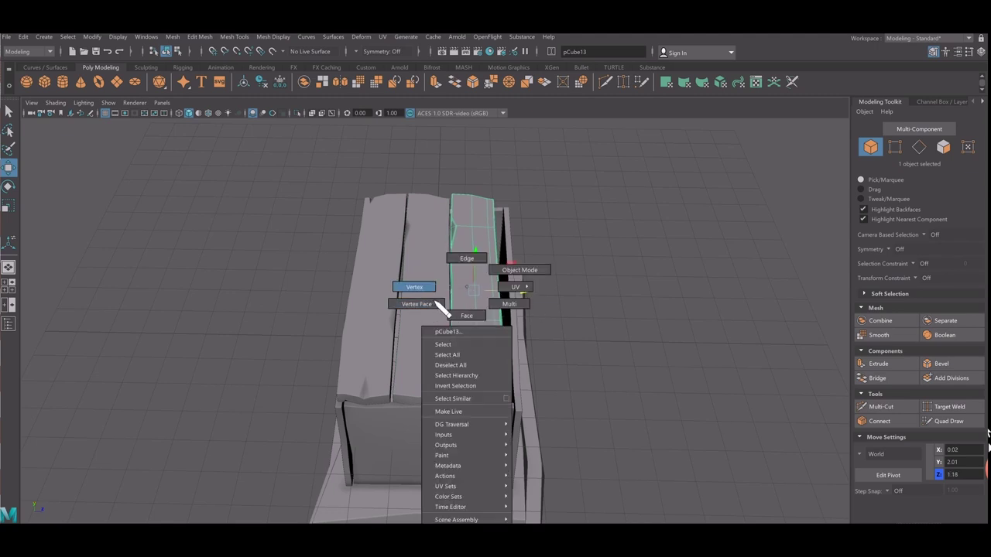
{"action": "left_click_drag", "start_coordinate": [439, 304], "coordinate": [499, 329], "text": "alt"}
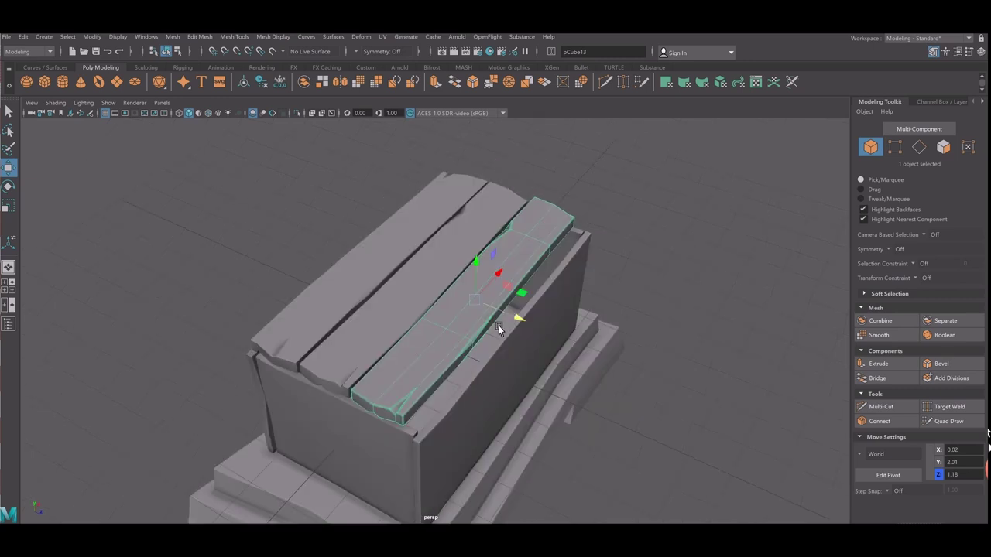
{"action": "key", "text": "e"}
{"action": "mouse_move", "coordinate": [508, 299]}
{"action": "left_mouse_down"}
{"action": "mouse_move", "coordinate": [547, 356]}
{"action": "mouse_move", "coordinate": [562, 360]}
{"action": "left_mouse_up"}
{"action": "left_click", "coordinate": [622, 327]}
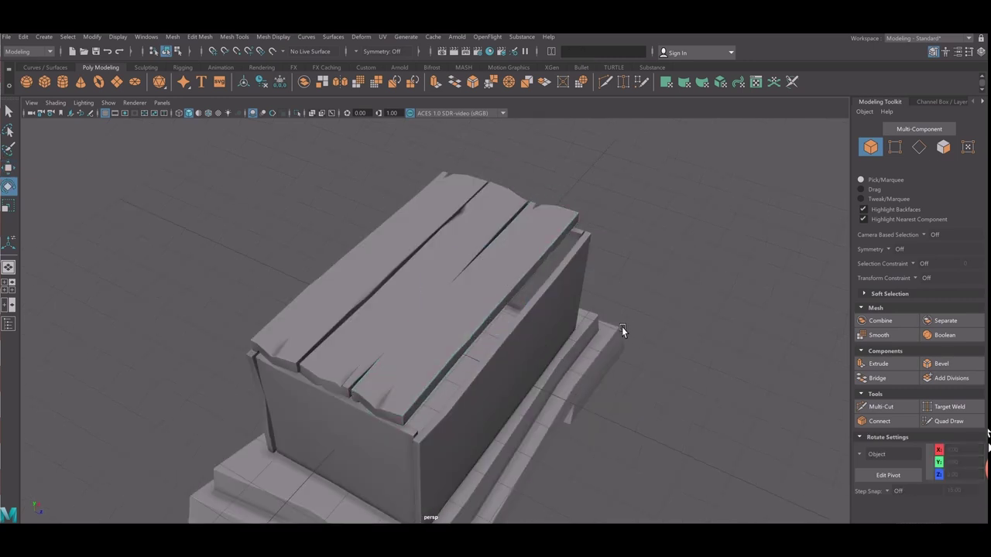
{"action": "left_click", "coordinate": [521, 283]}
Shift the new plank's end and front-edge vertices along X and Z to roughen its outline.
{"action": "right_click_drag", "start_coordinate": [526, 252], "coordinate": [476, 243]}
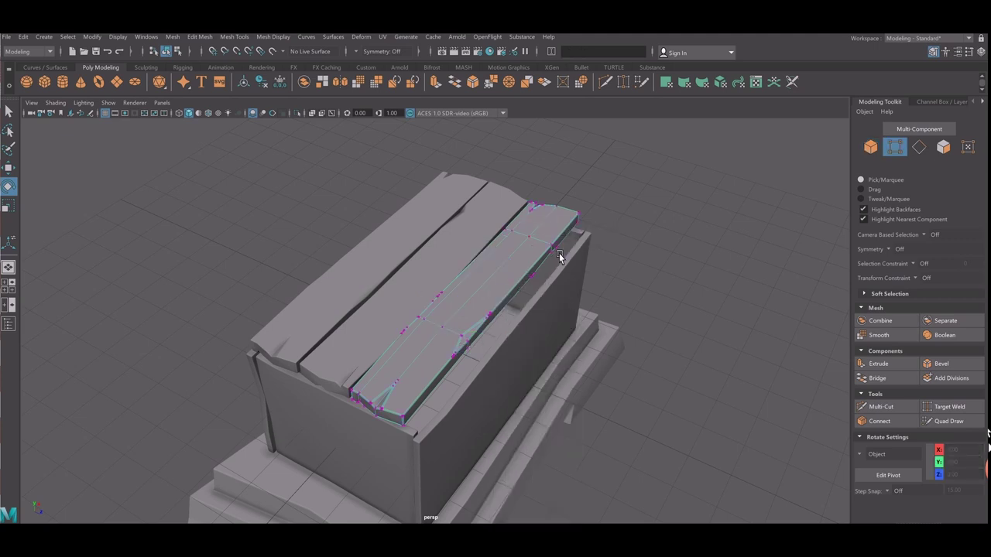
{"action": "mouse_move", "coordinate": [586, 221]}
{"action": "left_mouse_down"}
{"action": "mouse_move", "coordinate": [609, 250]}
{"action": "mouse_move", "coordinate": [648, 353]}
{"action": "left_mouse_up"}
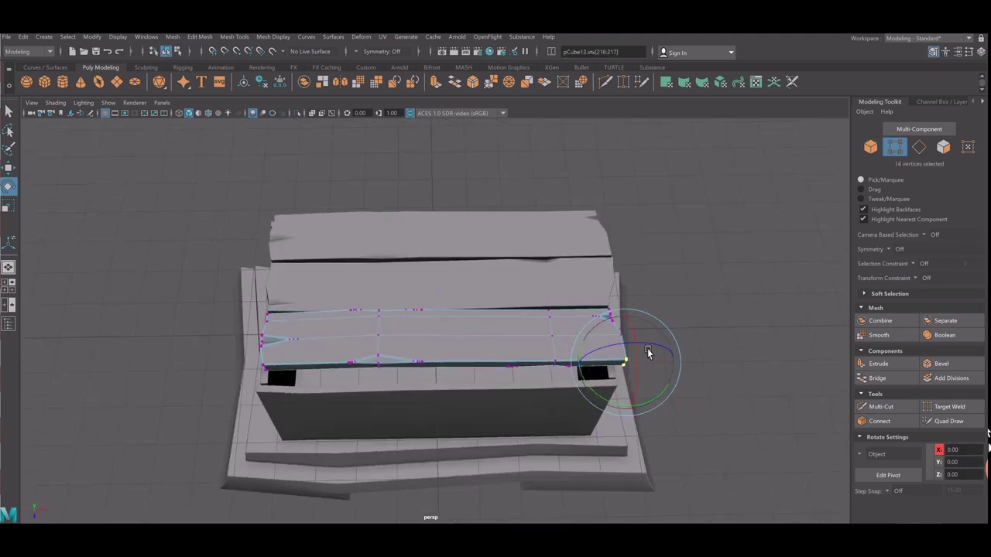
{"action": "key", "text": "w"}
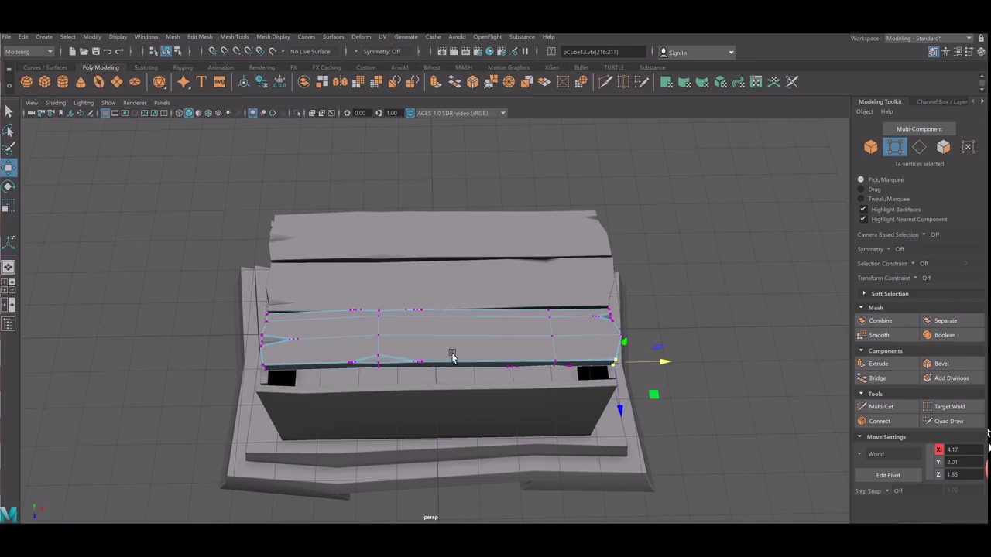
{"action": "left_click_drag", "start_coordinate": [304, 378], "coordinate": [260, 335]}
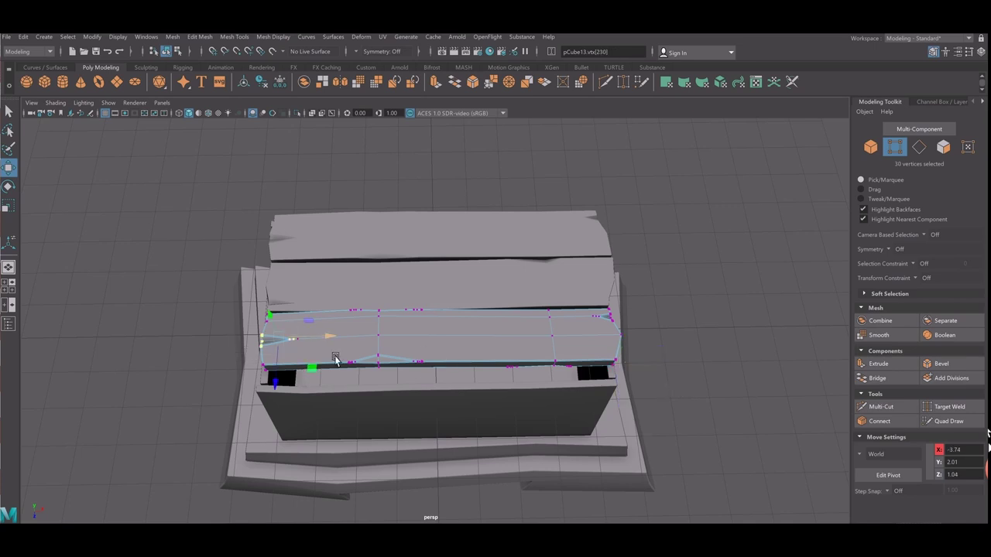
{"action": "middle_click_drag", "start_coordinate": [348, 360], "coordinate": [347, 361]}
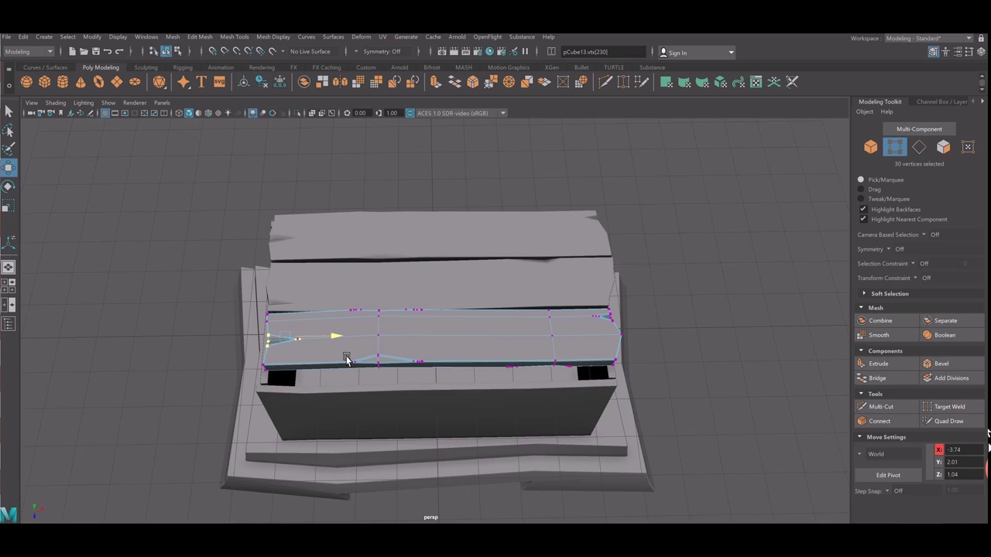
{"action": "left_click_drag", "start_coordinate": [449, 404], "coordinate": [397, 421], "text": "ctrl"}
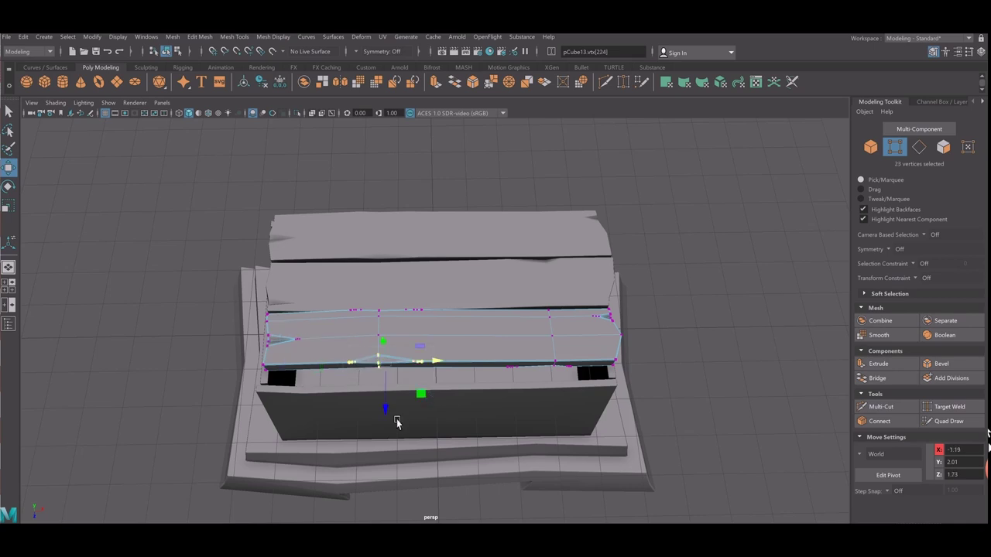
{"action": "middle_click_drag", "start_coordinate": [398, 427], "coordinate": [396, 436]}
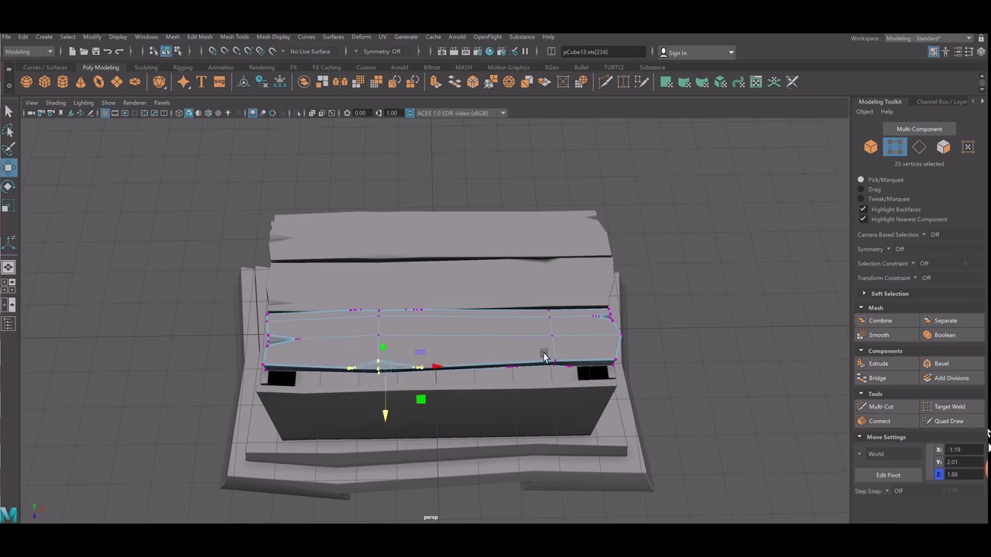
{"action": "right_click_drag", "start_coordinate": [471, 286], "coordinate": [542, 293]}
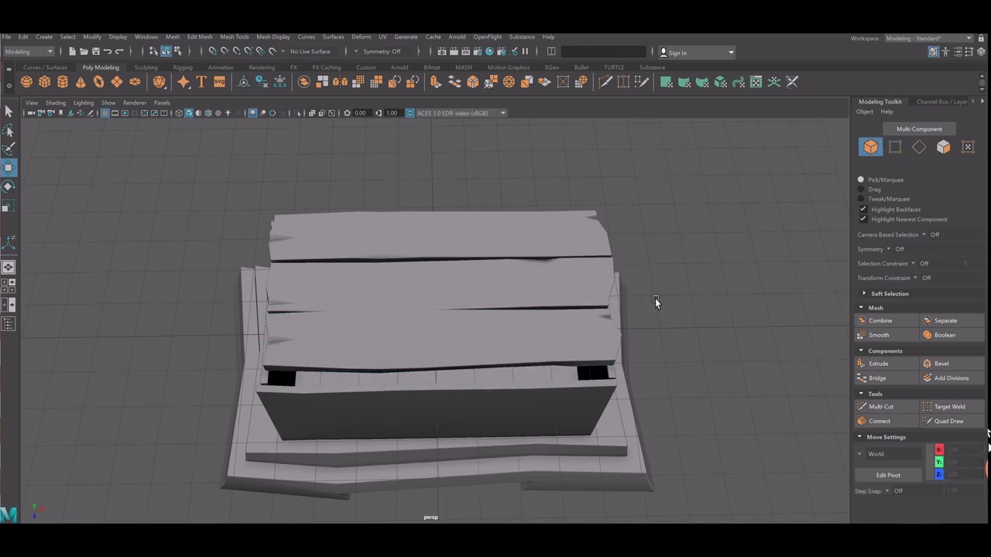
{"action": "mouse_move", "coordinate": [655, 303]}
{"action": "left_mouse_down", "text": "alt"}
{"action": "mouse_move", "coordinate": [403, 432]}
{"action": "mouse_move", "coordinate": [483, 322]}
{"action": "left_mouse_up", "text": "alt"}
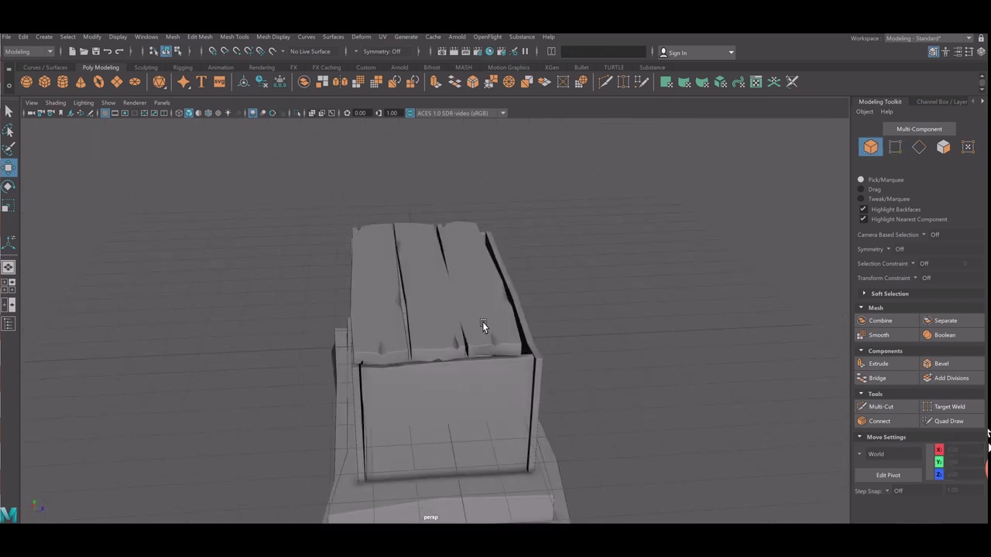
Combine the three lid planks into one mesh and scale it slightly wider.
{"action": "left_click", "coordinate": [482, 322]}
{"action": "left_click", "coordinate": [447, 317], "text": "shift"}
{"action": "left_click", "coordinate": [380, 309], "text": "shift"}
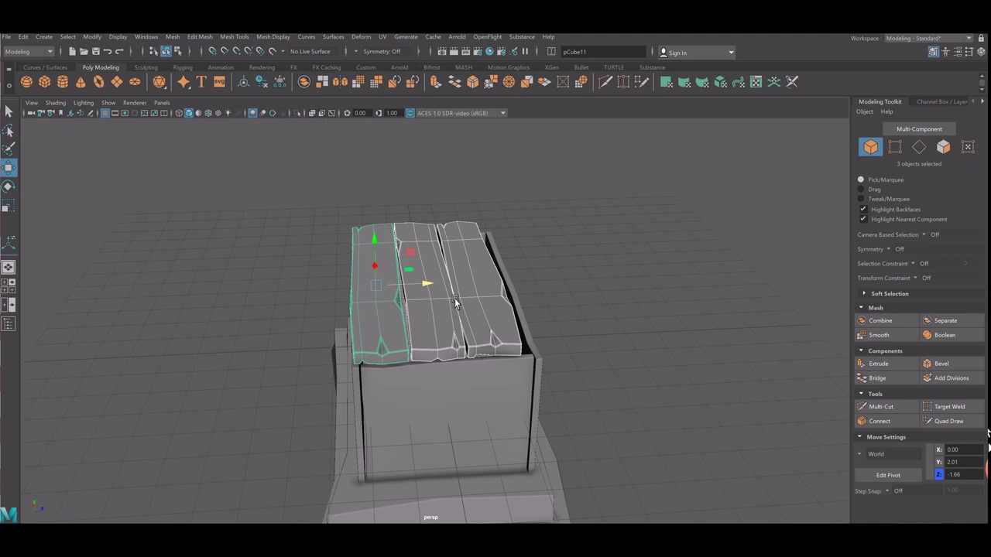
{"action": "right_click_drag", "start_coordinate": [445, 273], "coordinate": [456, 303], "text": "shift"}
{"action": "key", "text": "r"}
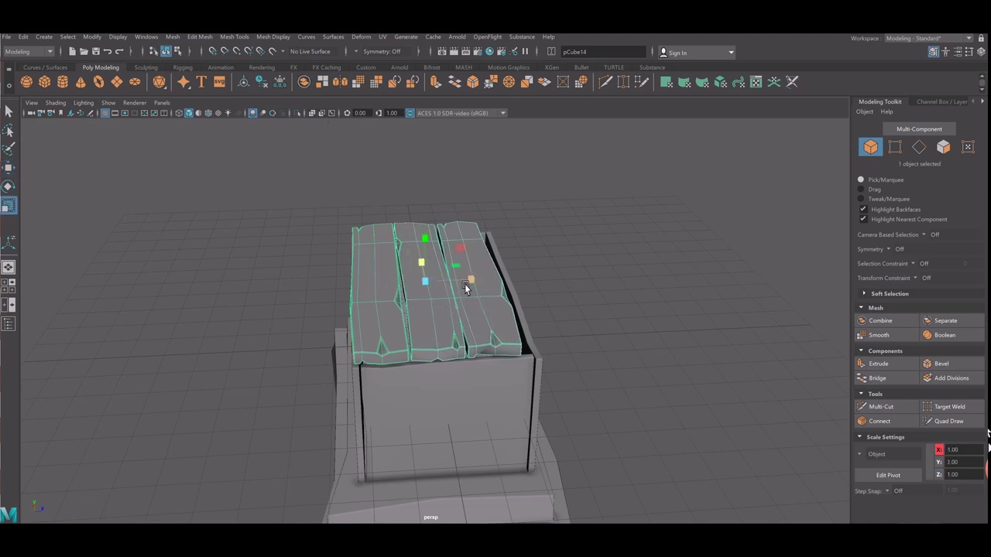
{"action": "middle_click_drag", "start_coordinate": [485, 298], "coordinate": [496, 296]}
{"action": "key", "text": "w"}
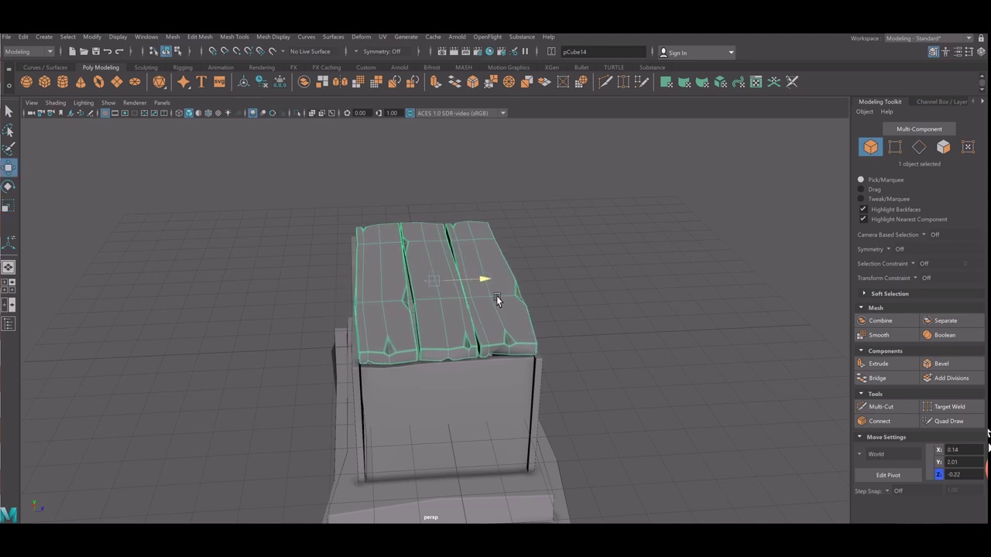
{"action": "key", "text": "r"}
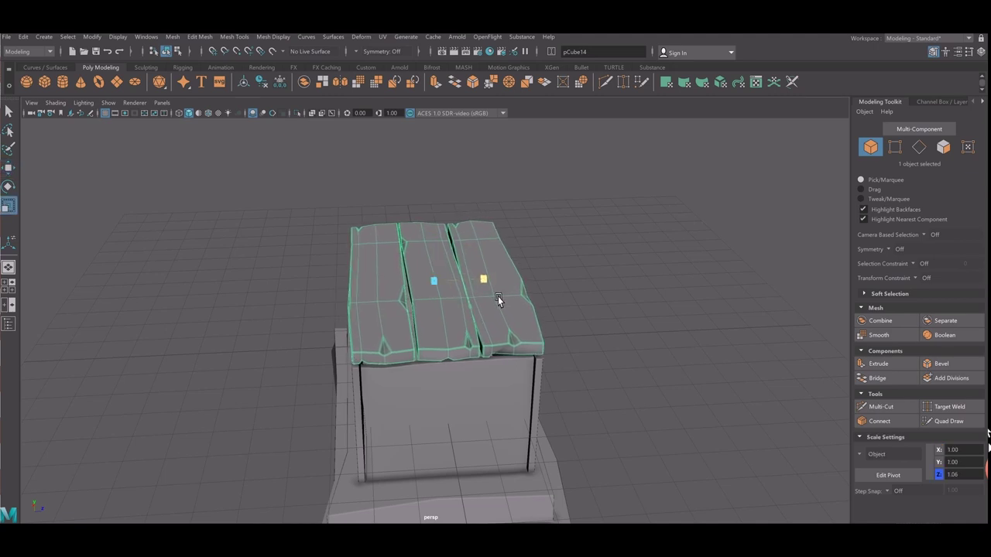
Orbit around the chest to inspect the lid and base, then select the new box inside it.
{"action": "left_click", "coordinate": [602, 320]}
{"action": "mouse_move", "coordinate": [603, 319]}
{"action": "left_mouse_down", "text": "alt"}
{"action": "mouse_move", "coordinate": [524, 343]}
{"action": "mouse_move", "coordinate": [456, 320]}
{"action": "left_mouse_up", "text": "alt"}
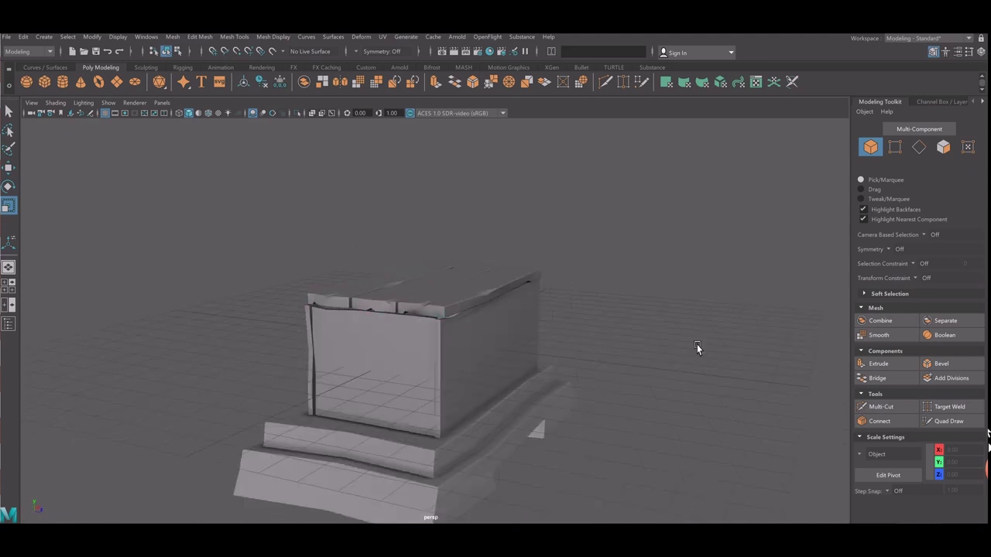
{"action": "mouse_move", "coordinate": [699, 348]}
{"action": "left_mouse_down", "text": "alt"}
{"action": "mouse_move", "coordinate": [681, 358]}
{"action": "mouse_move", "coordinate": [616, 358]}
{"action": "mouse_move", "coordinate": [689, 345]}
{"action": "left_mouse_up", "text": "alt"}
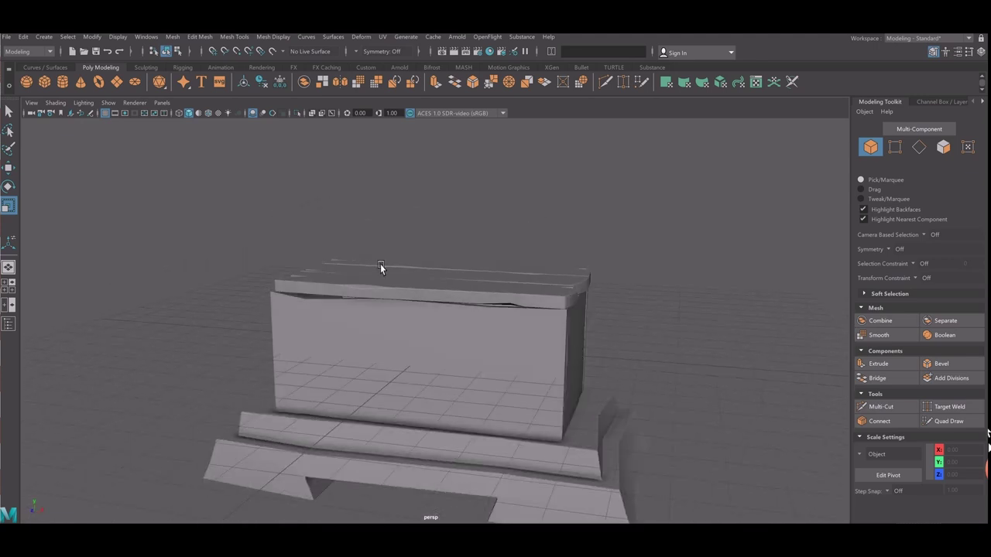
{"action": "left_click_drag", "start_coordinate": [317, 272], "coordinate": [402, 292], "text": "alt"}
{"action": "left_click_drag", "start_coordinate": [495, 328], "coordinate": [467, 327], "text": "alt"}
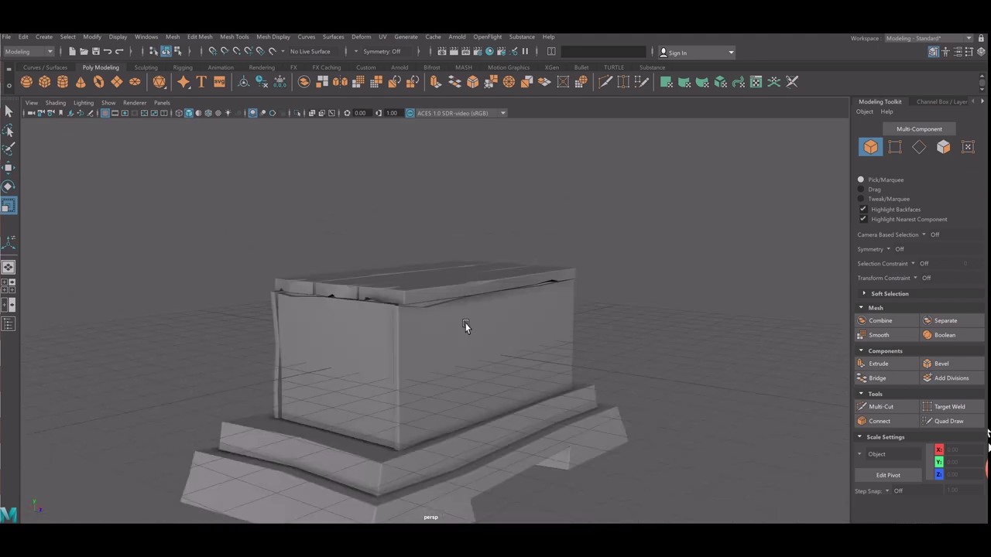
{"action": "left_click", "coordinate": [387, 322]}
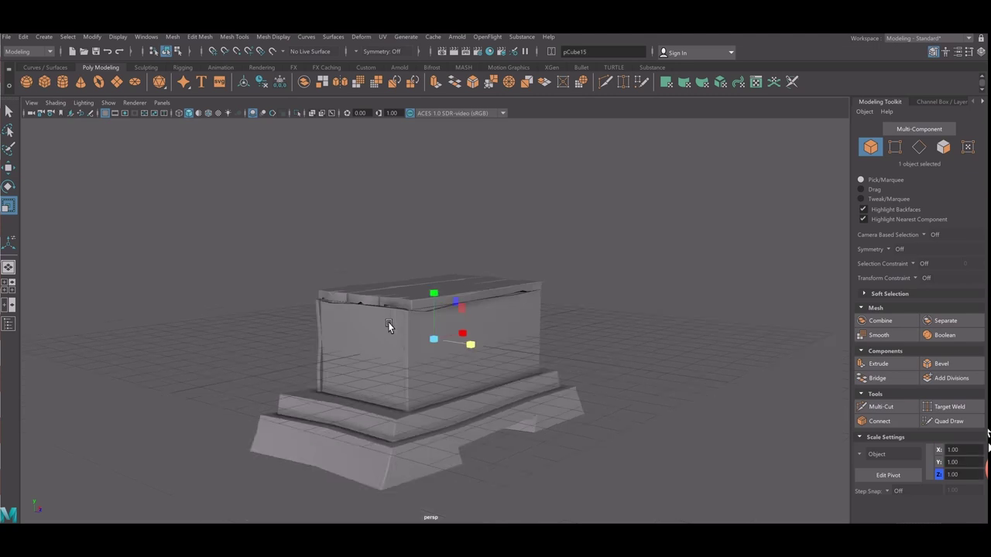
Enlarge the box's footprint in the top view and pan toward the chest corner.
{"action": "left_click_drag", "start_coordinate": [411, 350], "coordinate": [424, 356], "text": "alt"}
{"action": "key", "text": "space"}
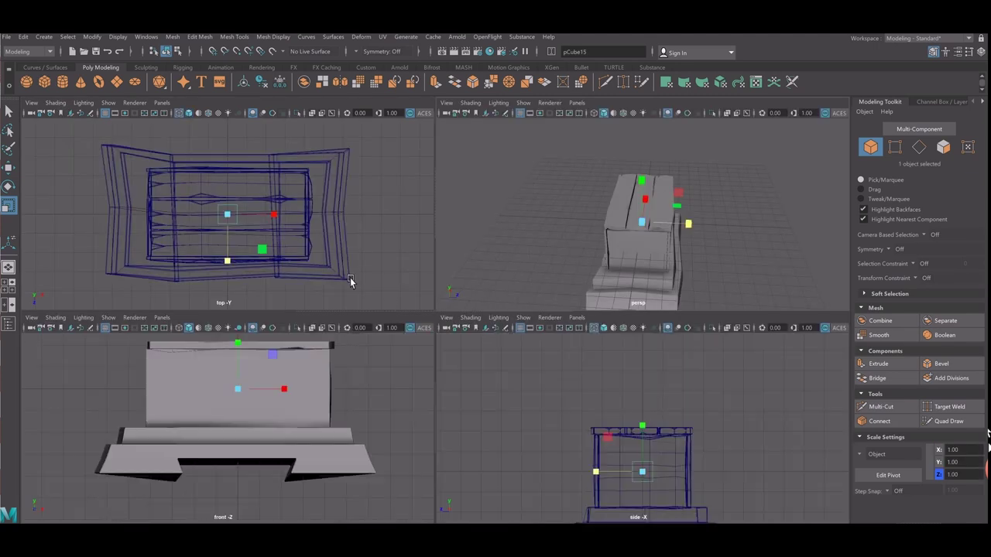
{"action": "key", "text": "space"}
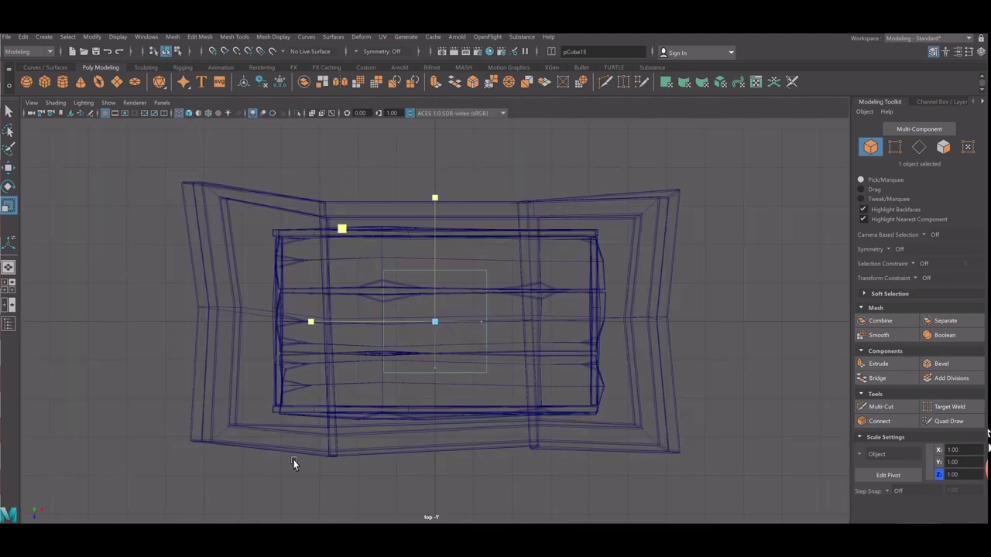
{"action": "left_click_drag", "start_coordinate": [477, 382], "coordinate": [471, 403]}
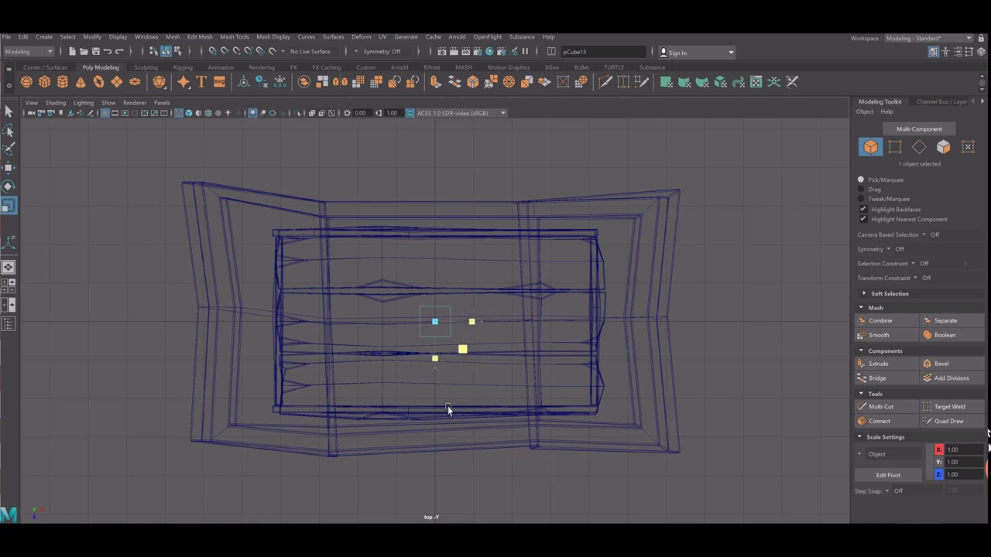
{"action": "mouse_move", "coordinate": [450, 408]}
{"action": "middle_mouse_down"}
{"action": "mouse_move", "coordinate": [477, 408]}
{"action": "mouse_move", "coordinate": [343, 453]}
{"action": "middle_mouse_up"}
{"action": "key", "text": "w"}
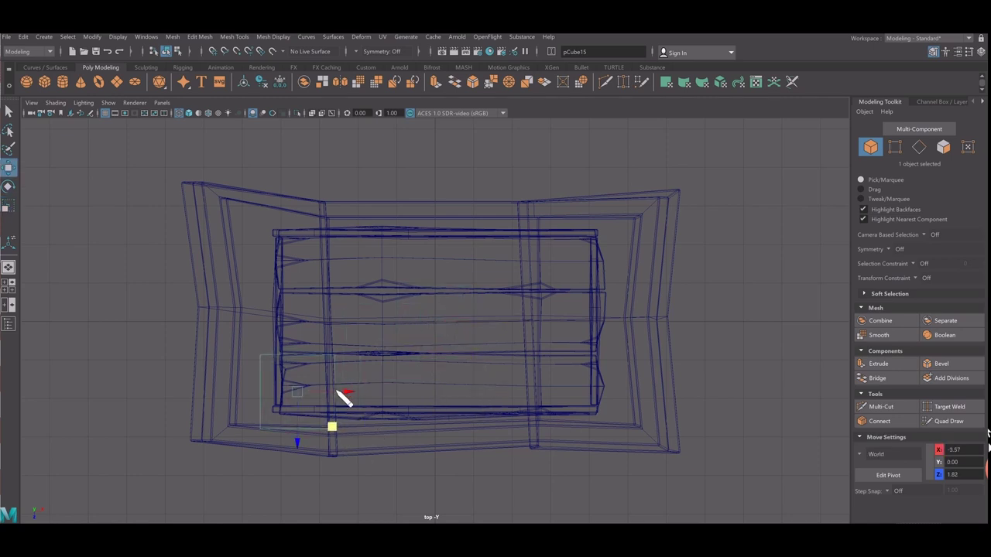
{"action": "right_click_drag", "start_coordinate": [345, 397], "coordinate": [294, 301]}
{"action": "middle_click_drag", "start_coordinate": [331, 398], "coordinate": [421, 321], "text": "alt"}
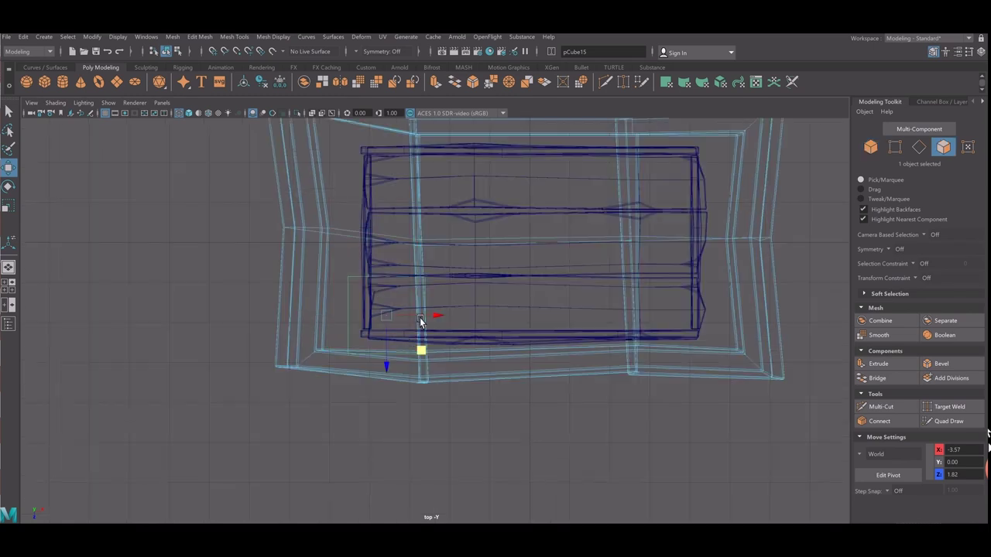
{"action": "scroll", "coordinate": [421, 321], "scroll_direction": "up", "scroll_amount": 2}
Select corner faces, then drop them and reselect the whole box in perspective.
{"action": "left_click", "coordinate": [334, 311]}
{"action": "right_click_drag", "start_coordinate": [323, 288], "coordinate": [330, 340]}
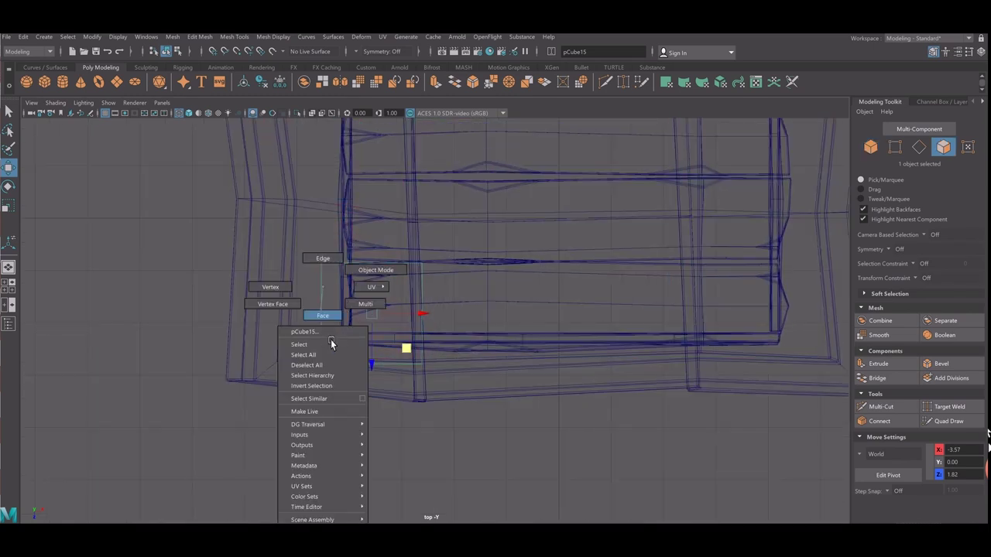
{"action": "left_click_drag", "start_coordinate": [422, 364], "coordinate": [321, 263]}
{"action": "left_click", "coordinate": [460, 321]}
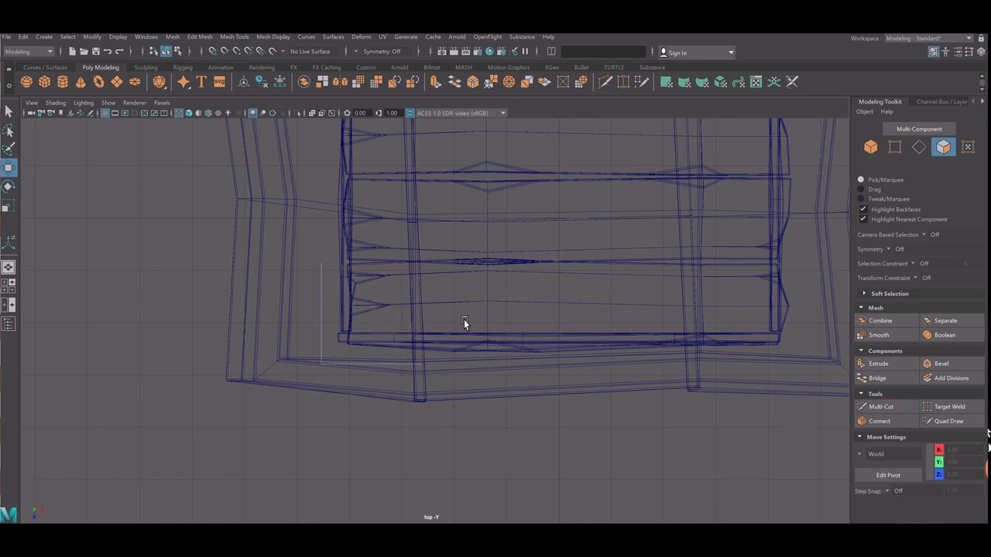
{"action": "key", "text": "space"}
{"action": "key", "text": "space"}
{"action": "mouse_move", "coordinate": [673, 326]}
{"action": "left_mouse_down", "text": "alt"}
{"action": "mouse_move", "coordinate": [590, 365]}
{"action": "mouse_move", "coordinate": [466, 341]}
{"action": "left_mouse_up", "text": "alt"}
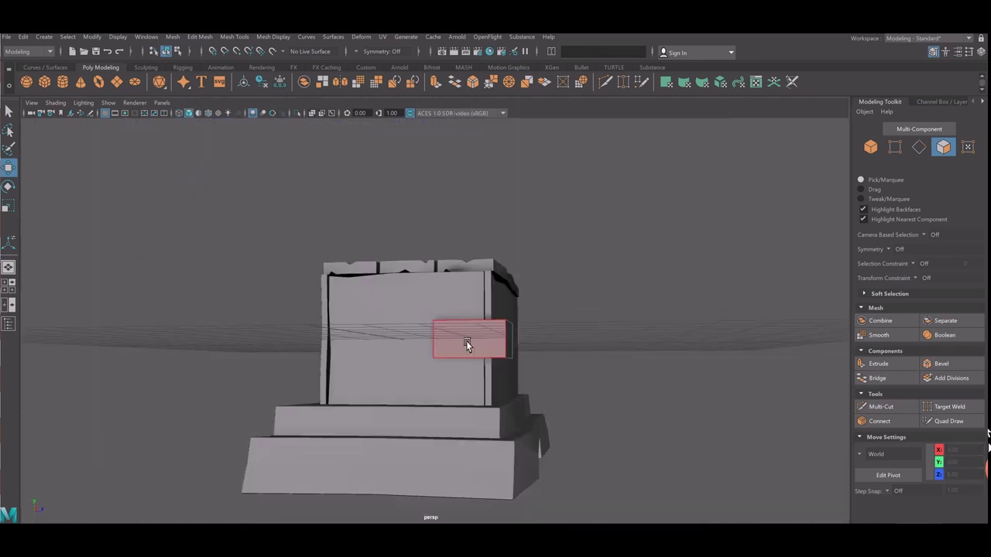
{"action": "right_click_drag", "start_coordinate": [455, 287], "coordinate": [520, 292]}
{"action": "scroll", "coordinate": [514, 371], "scroll_direction": "up", "scroll_amount": 2}
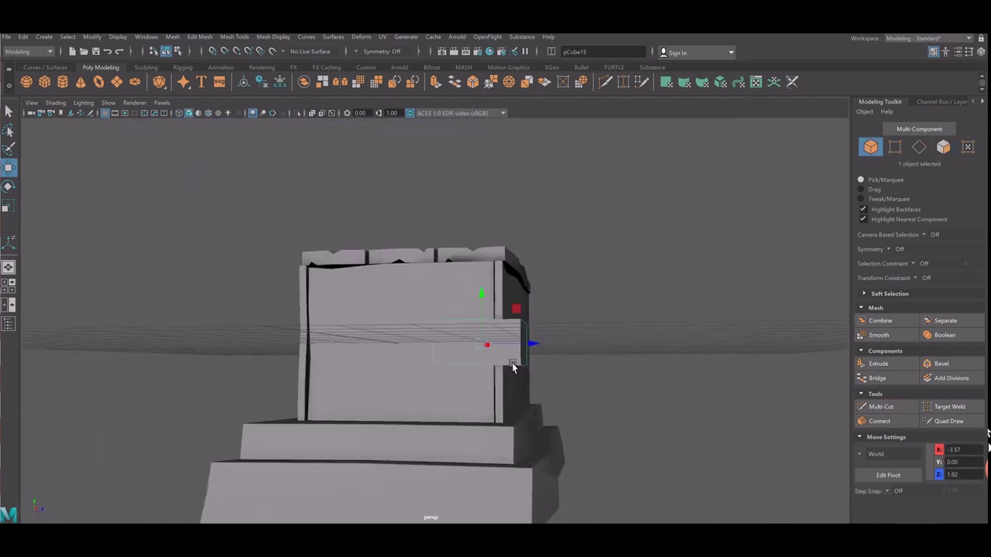
Shrink the box into a narrow plate and move it onto the chest's corner.
{"action": "key", "text": "r"}
{"action": "left_click_drag", "start_coordinate": [512, 365], "coordinate": [531, 394], "text": "alt"}
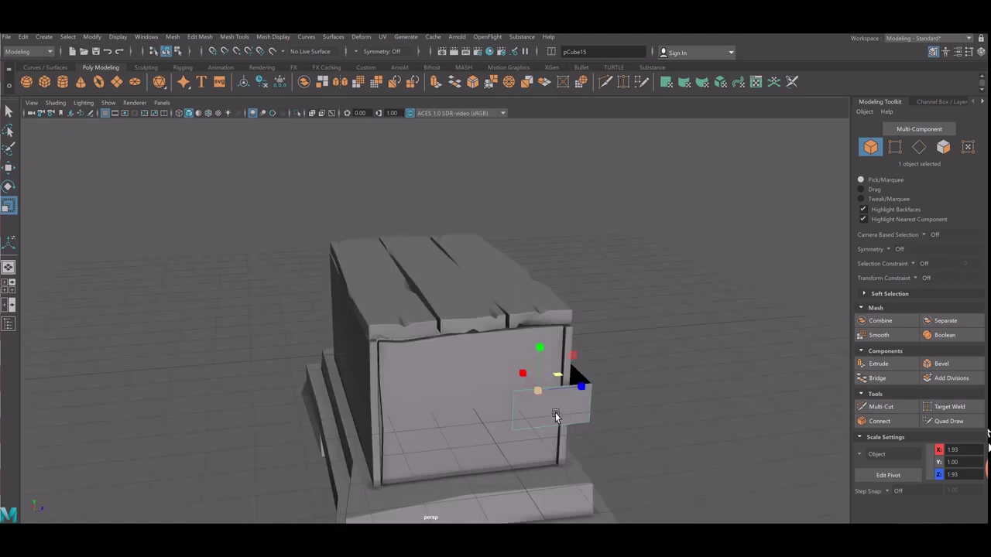
{"action": "middle_click_drag", "start_coordinate": [554, 416], "coordinate": [559, 411]}
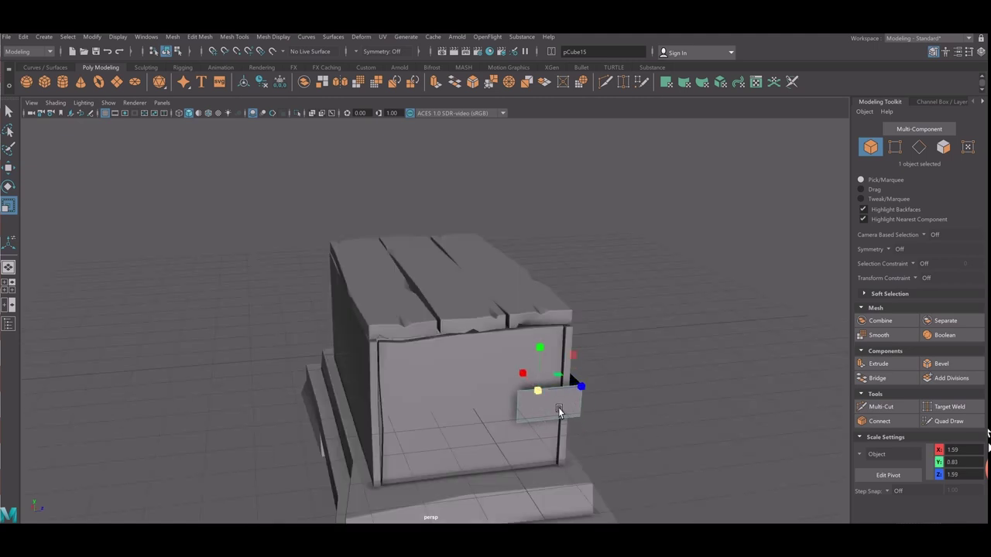
{"action": "key", "text": "space"}
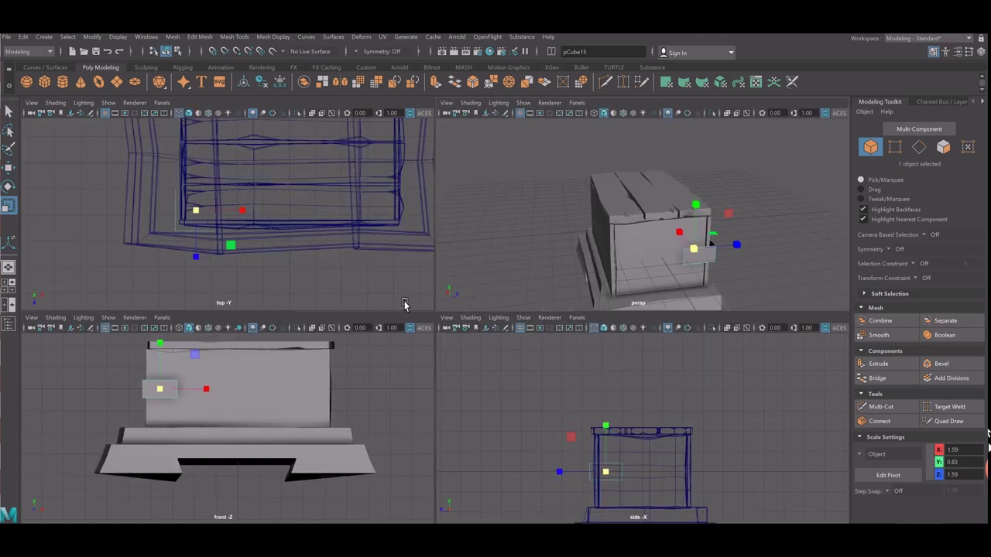
{"action": "key", "text": "space"}
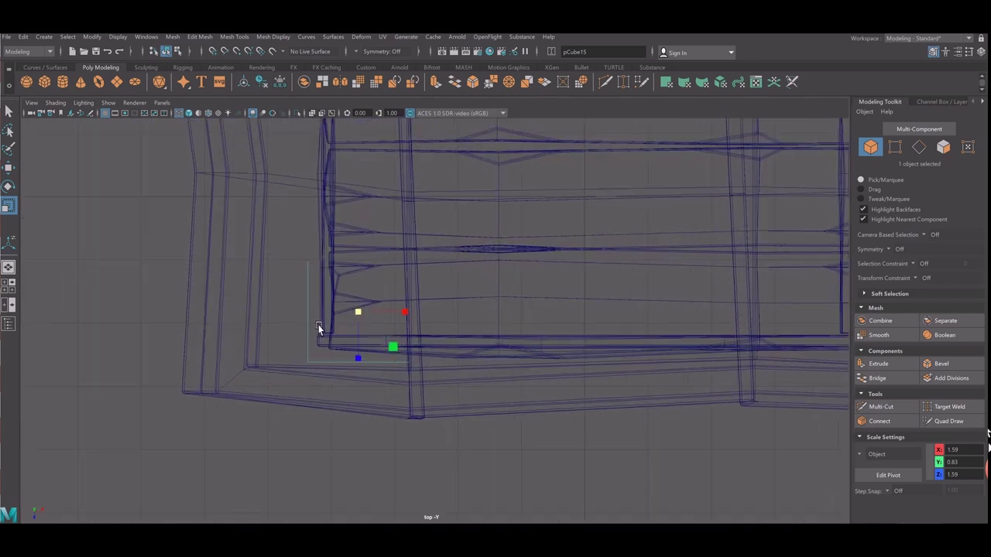
{"action": "middle_click_drag", "start_coordinate": [366, 334], "coordinate": [332, 343]}
{"action": "key", "text": "w"}
{"action": "middle_click_drag", "start_coordinate": [403, 370], "coordinate": [380, 387]}
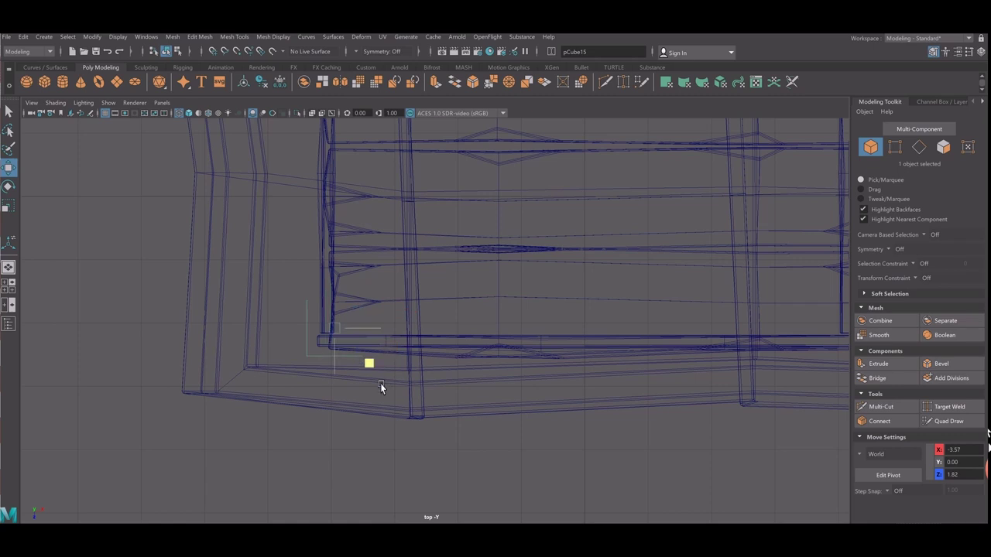
Stretch the plate taller to Y scale 2.24 in the side view.
{"action": "key", "text": "space"}
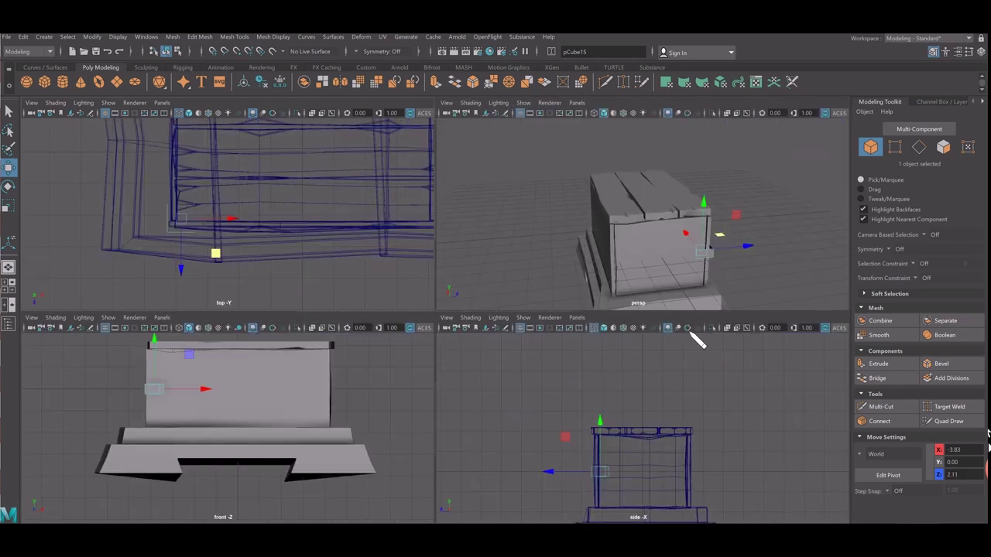
{"action": "key", "text": "space"}
{"action": "key", "text": "r"}
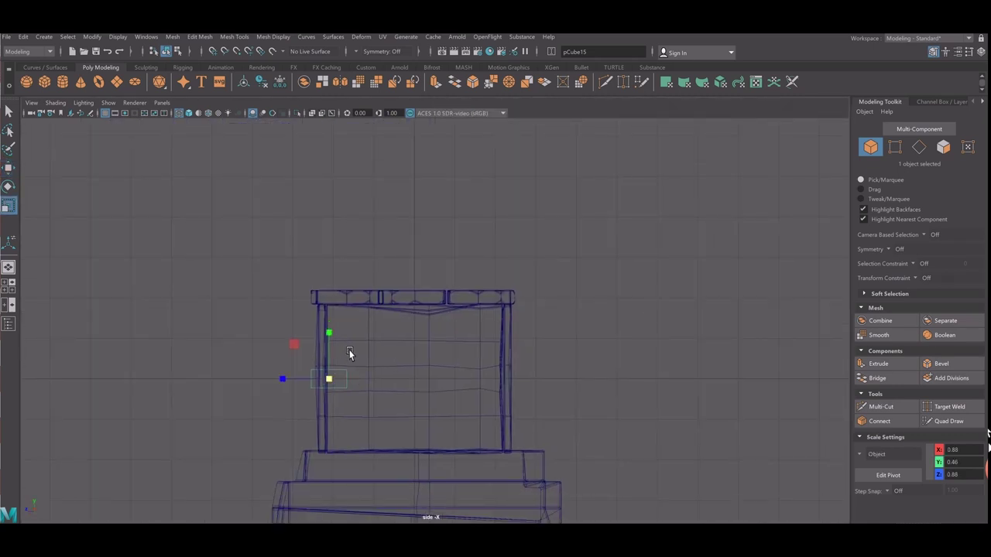
{"action": "left_click_drag", "start_coordinate": [339, 339], "coordinate": [363, 175]}
{"action": "key", "text": "space"}
{"action": "key", "text": "space"}
{"action": "scroll", "coordinate": [701, 352], "scroll_direction": "up", "scroll_amount": 3}
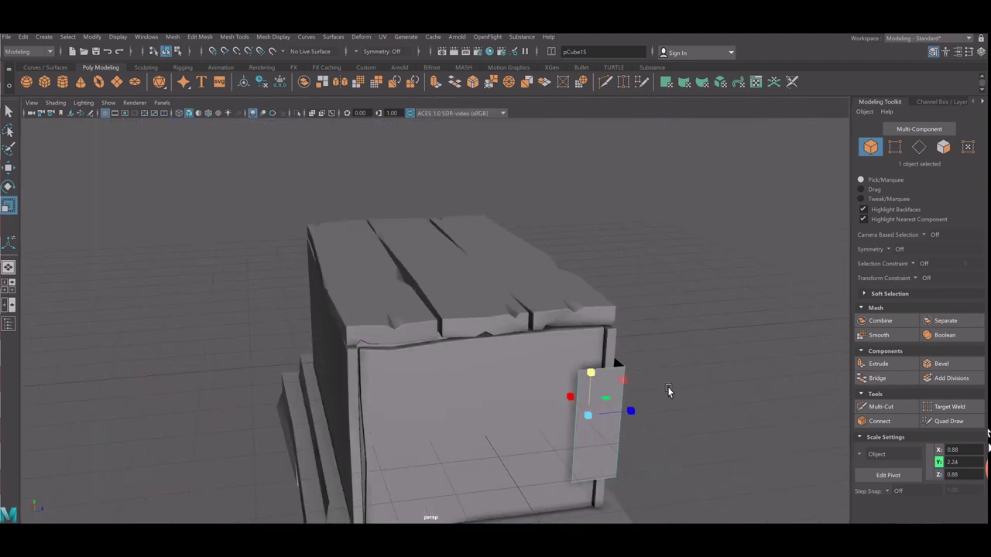
{"action": "scroll", "coordinate": [668, 392], "scroll_direction": "up", "scroll_amount": 3}
{"action": "scroll", "coordinate": [574, 325], "scroll_direction": "down", "scroll_amount": 1}
{"action": "scroll", "coordinate": [508, 306], "scroll_direction": "up", "scroll_amount": 2}
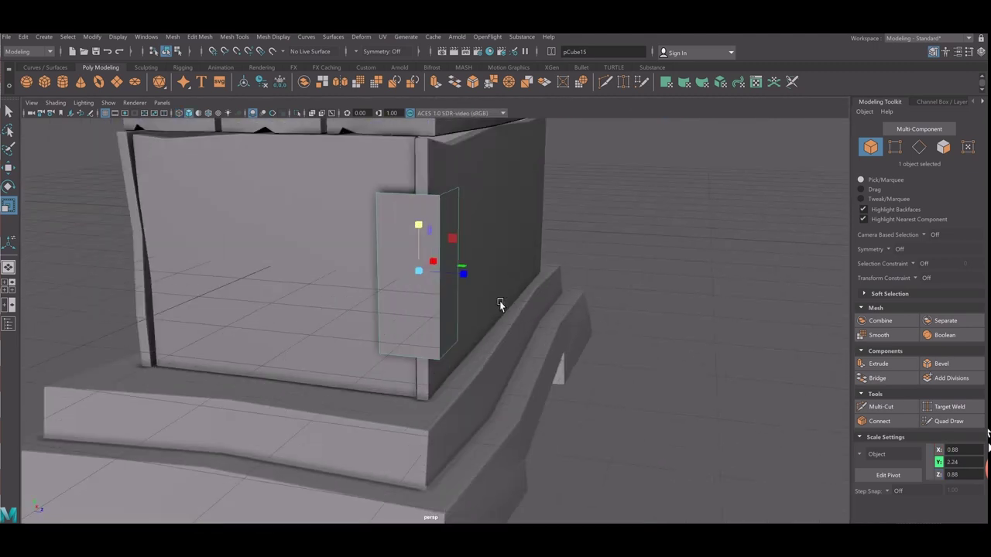
{"action": "scroll", "coordinate": [481, 298], "scroll_direction": "up", "scroll_amount": 2}
Extrude the plate's two outer faces with a thickness of 0.12.
{"action": "left_click", "coordinate": [879, 364]}
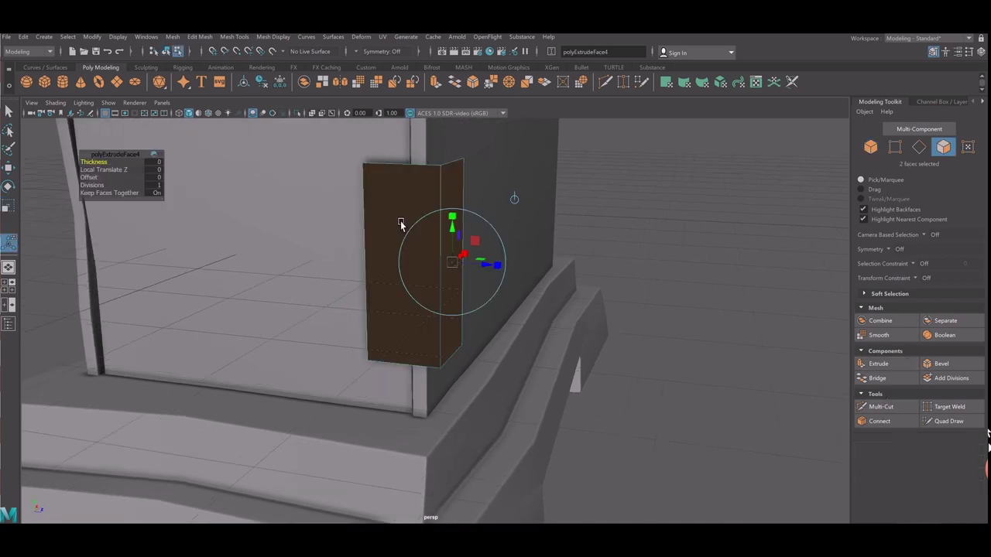
{"action": "middle_click_drag", "start_coordinate": [109, 190], "coordinate": [116, 190]}
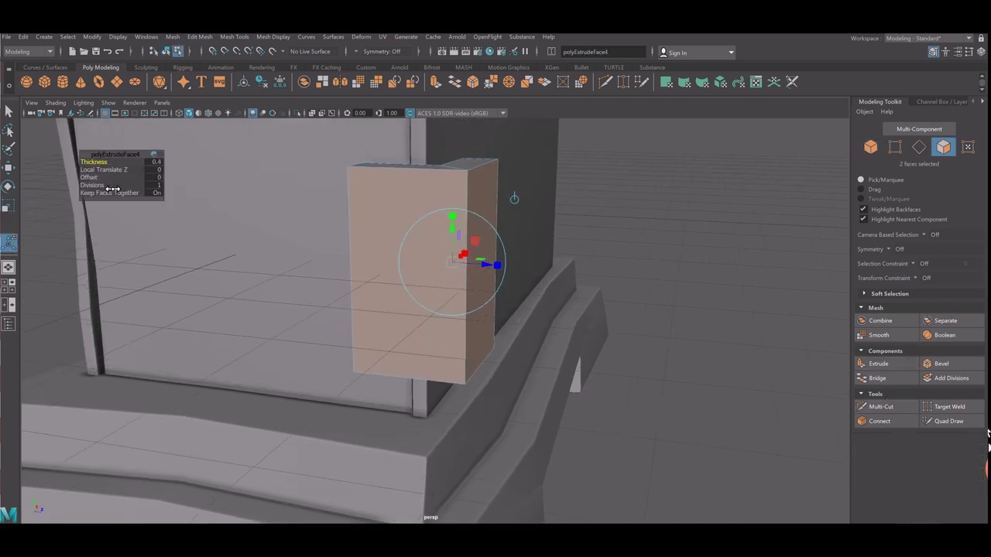
{"action": "left_click_drag", "start_coordinate": [235, 256], "coordinate": [244, 256], "text": "alt"}
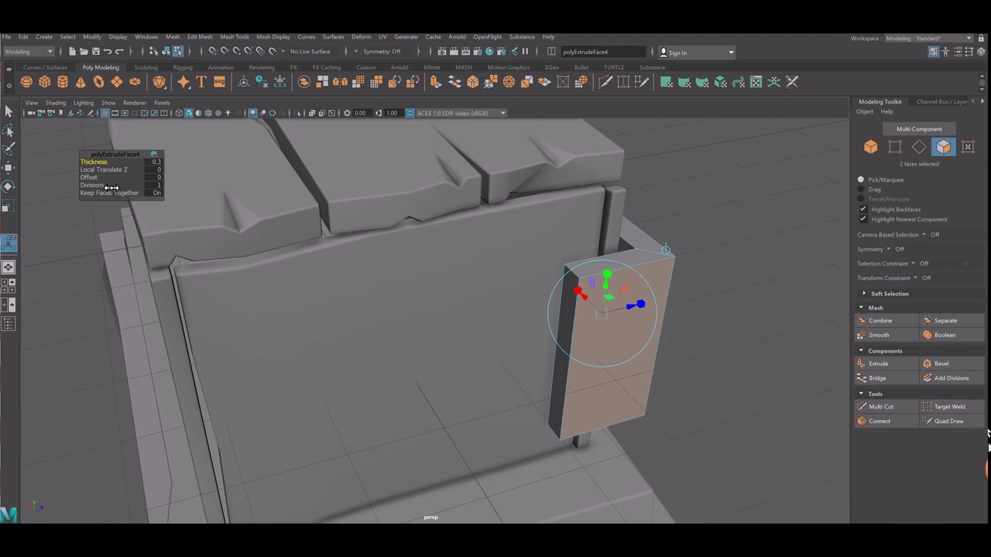
{"action": "middle_click_drag", "start_coordinate": [111, 189], "coordinate": [106, 189]}
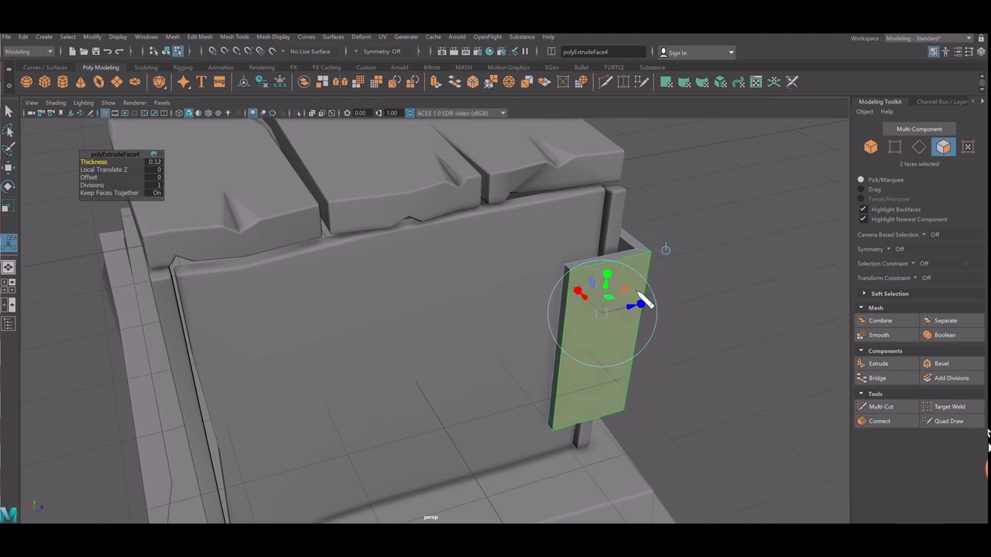
{"action": "right_click_drag", "start_coordinate": [645, 302], "coordinate": [687, 257]}
{"action": "mouse_move", "coordinate": [687, 335]}
{"action": "left_mouse_down", "text": "alt"}
{"action": "mouse_move", "coordinate": [628, 343]}
{"action": "mouse_move", "coordinate": [391, 284]}
{"action": "left_mouse_up", "text": "alt"}
Select the corner panel's edges, removing one unwanted edge from the selection.
{"action": "right_click_drag", "start_coordinate": [387, 271], "coordinate": [384, 255]}
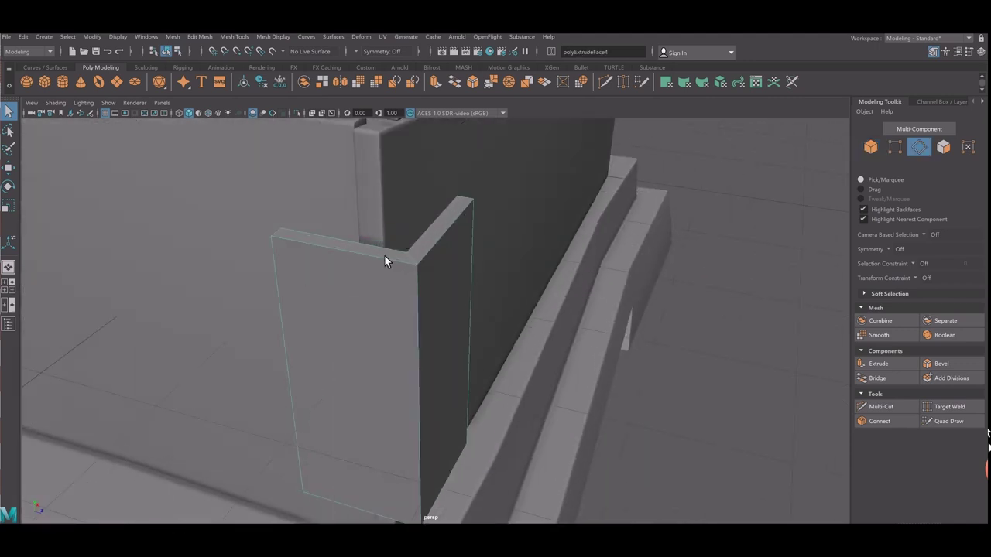
{"action": "key", "text": "bracketleft"}
{"action": "left_click_drag", "start_coordinate": [370, 256], "coordinate": [605, 472]}
{"action": "scroll", "coordinate": [411, 341], "scroll_direction": "up", "scroll_amount": 3}
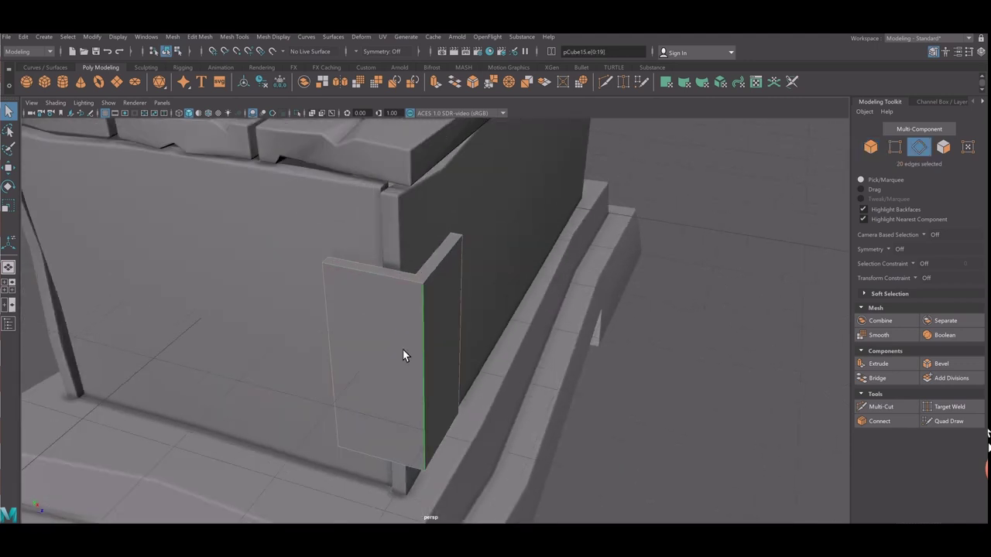
{"action": "left_click_drag", "start_coordinate": [402, 355], "coordinate": [391, 332], "text": "alt"}
{"action": "mouse_move", "coordinate": [314, 252]}
{"action": "left_mouse_down", "text": "alt"}
{"action": "mouse_move", "coordinate": [340, 270]}
{"action": "mouse_move", "coordinate": [320, 265]}
{"action": "mouse_move", "coordinate": [308, 224]}
{"action": "mouse_move", "coordinate": [313, 231]}
{"action": "left_mouse_up", "text": "alt"}
{"action": "left_click_drag", "start_coordinate": [371, 303], "coordinate": [372, 294], "text": "alt"}
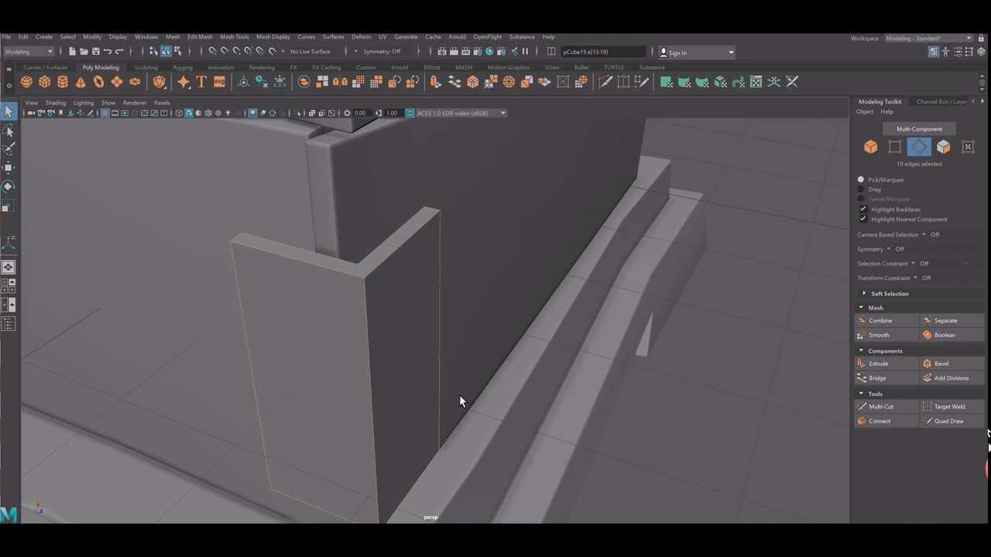
{"action": "mouse_move", "coordinate": [460, 400]}
{"action": "left_mouse_down", "text": "alt"}
{"action": "mouse_move", "coordinate": [354, 361]}
{"action": "mouse_move", "coordinate": [356, 339]}
{"action": "left_mouse_up", "text": "alt"}
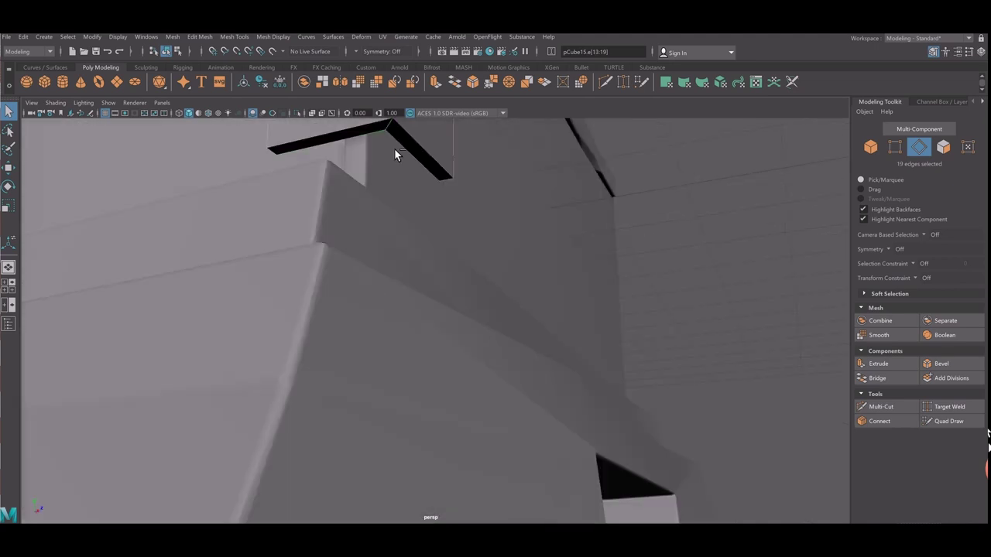
{"action": "scroll", "coordinate": [489, 297], "scroll_direction": "down", "scroll_amount": 3}
{"action": "mouse_move", "coordinate": [493, 327]}
{"action": "left_mouse_down", "text": "alt"}
{"action": "mouse_move", "coordinate": [561, 393]}
{"action": "mouse_move", "coordinate": [455, 338]}
{"action": "left_mouse_up", "text": "alt"}
Bevel the panel edges with 2 segments at fraction 0.17.
{"action": "left_click", "coordinate": [941, 363]}
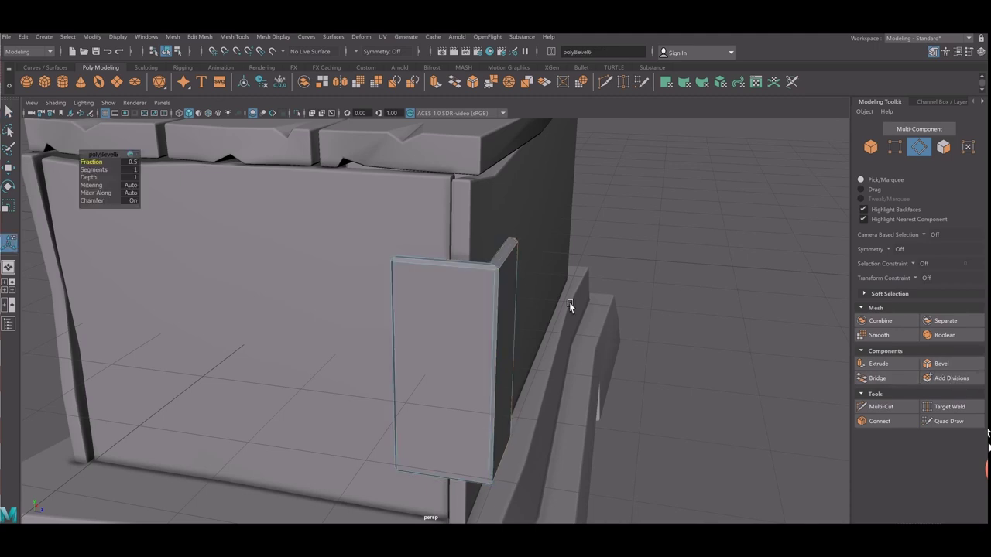
{"action": "left_click_drag", "start_coordinate": [570, 307], "coordinate": [369, 275], "text": "alt"}
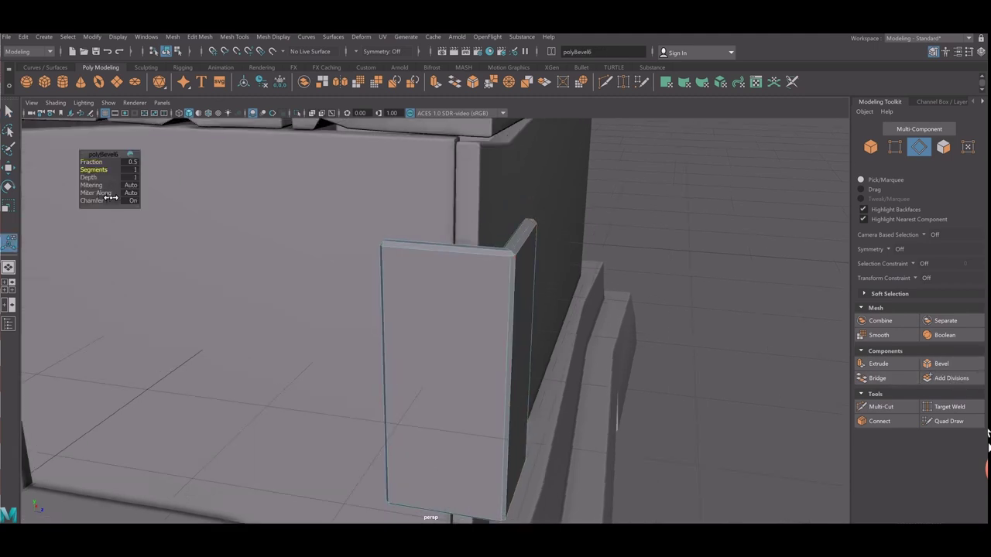
{"action": "mouse_move", "coordinate": [112, 198]}
{"action": "left_mouse_down"}
{"action": "mouse_move", "coordinate": [131, 198]}
{"action": "mouse_move", "coordinate": [106, 188]}
{"action": "left_mouse_up"}
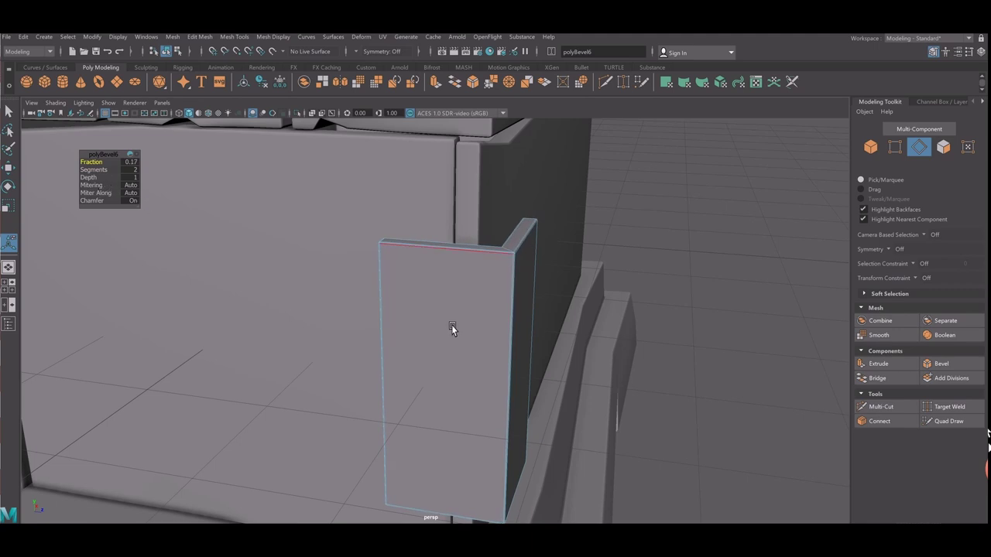
{"action": "right_click_drag", "start_coordinate": [454, 327], "coordinate": [524, 287]}
{"action": "left_click", "coordinate": [745, 394]}
{"action": "left_click_drag", "start_coordinate": [746, 394], "coordinate": [473, 359], "text": "alt"}
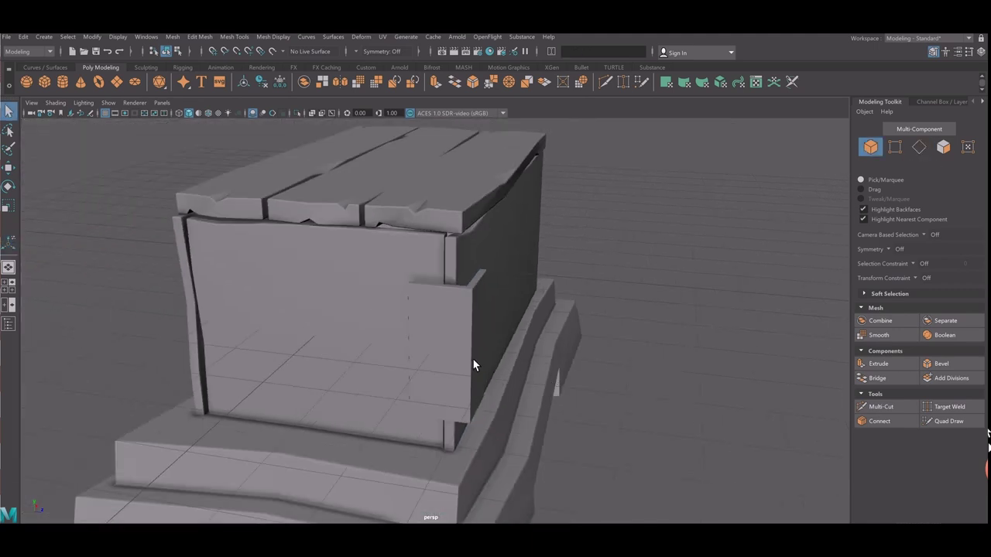
Subdivide the corner bracket and push its middle vertex row outward.
{"action": "left_click", "coordinate": [476, 360]}
{"action": "left_click", "coordinate": [950, 378]}
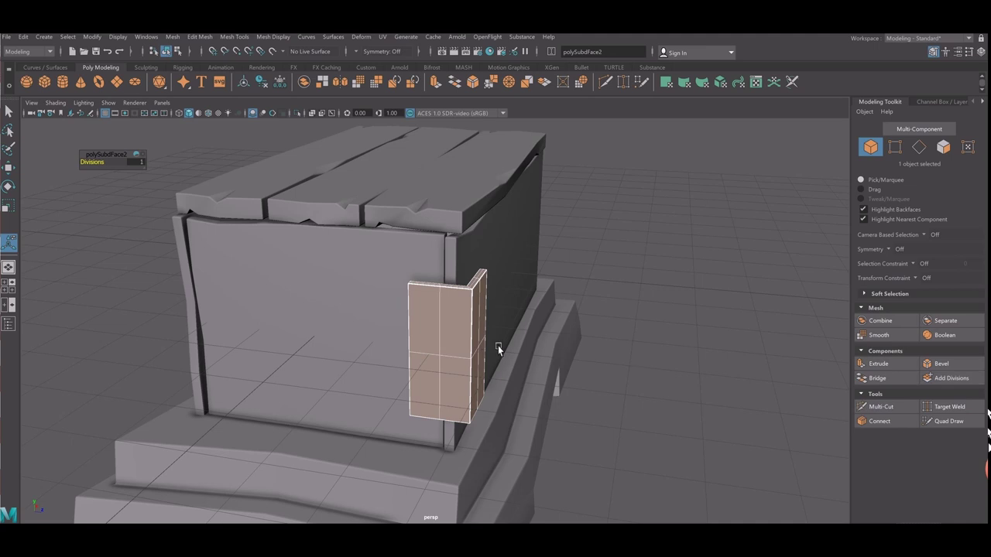
{"action": "right_click_drag", "start_coordinate": [461, 306], "coordinate": [408, 287]}
{"action": "mouse_move", "coordinate": [408, 286]}
{"action": "left_mouse_down", "text": "alt"}
{"action": "mouse_move", "coordinate": [418, 334]}
{"action": "mouse_move", "coordinate": [469, 348]}
{"action": "left_mouse_up", "text": "alt"}
{"action": "key", "text": "w"}
{"action": "mouse_move", "coordinate": [507, 352]}
{"action": "middle_mouse_down"}
{"action": "mouse_move", "coordinate": [488, 349]}
{"action": "mouse_move", "coordinate": [418, 249]}
{"action": "middle_mouse_up"}
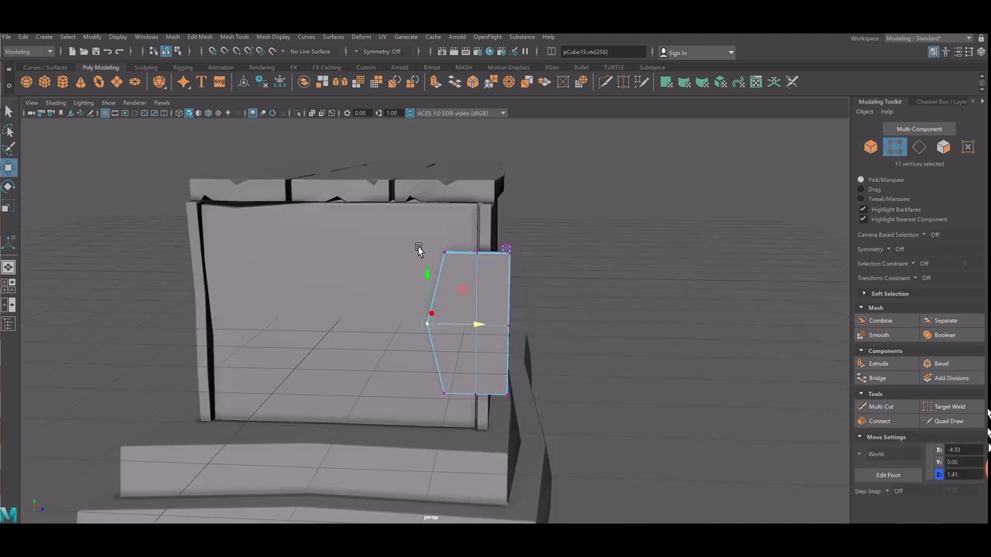
With soft selection on, slide the bracket's top vertex row left and shift the bottom edge slightly.
{"action": "key", "text": "b"}
{"action": "left_click_drag", "start_coordinate": [433, 240], "coordinate": [501, 275]}
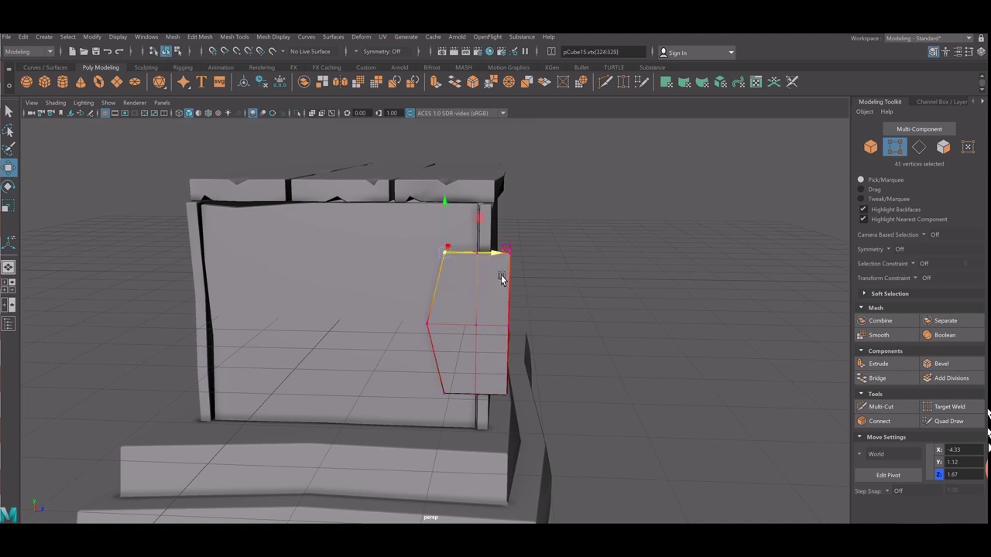
{"action": "mouse_move", "coordinate": [500, 272]}
{"action": "middle_mouse_down"}
{"action": "mouse_move", "coordinate": [483, 271]}
{"action": "mouse_move", "coordinate": [459, 406]}
{"action": "middle_mouse_up"}
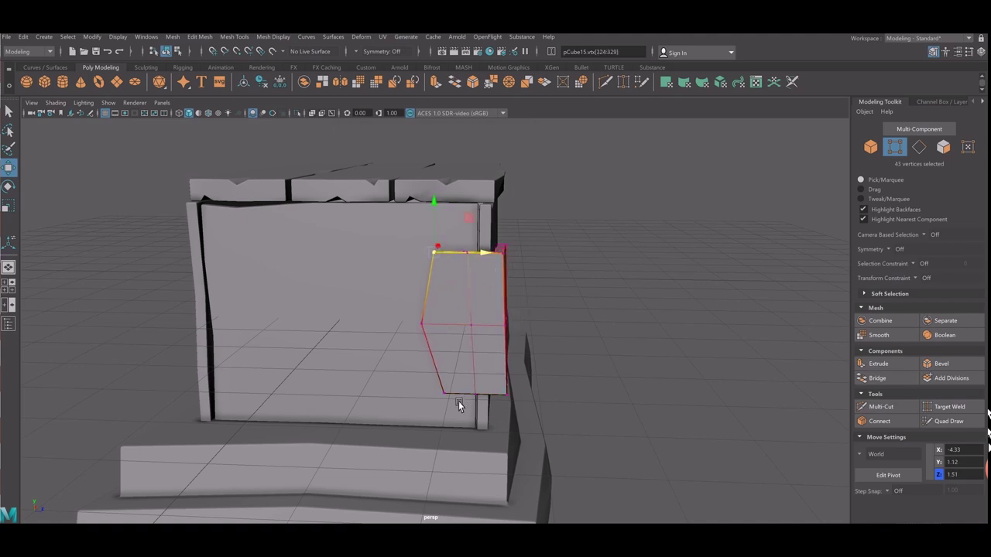
{"action": "left_click_drag", "start_coordinate": [422, 379], "coordinate": [504, 418]}
{"action": "middle_click_drag", "start_coordinate": [504, 418], "coordinate": [500, 415]}
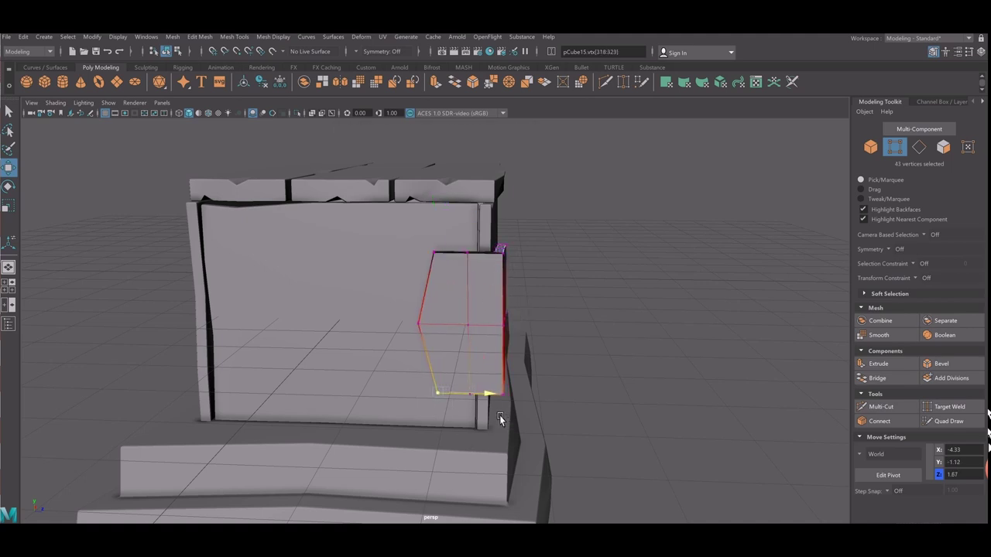
{"action": "mouse_move", "coordinate": [509, 344]}
{"action": "left_mouse_down", "text": "alt"}
{"action": "mouse_move", "coordinate": [477, 358]}
{"action": "mouse_move", "coordinate": [344, 353]}
{"action": "left_mouse_up", "text": "alt"}
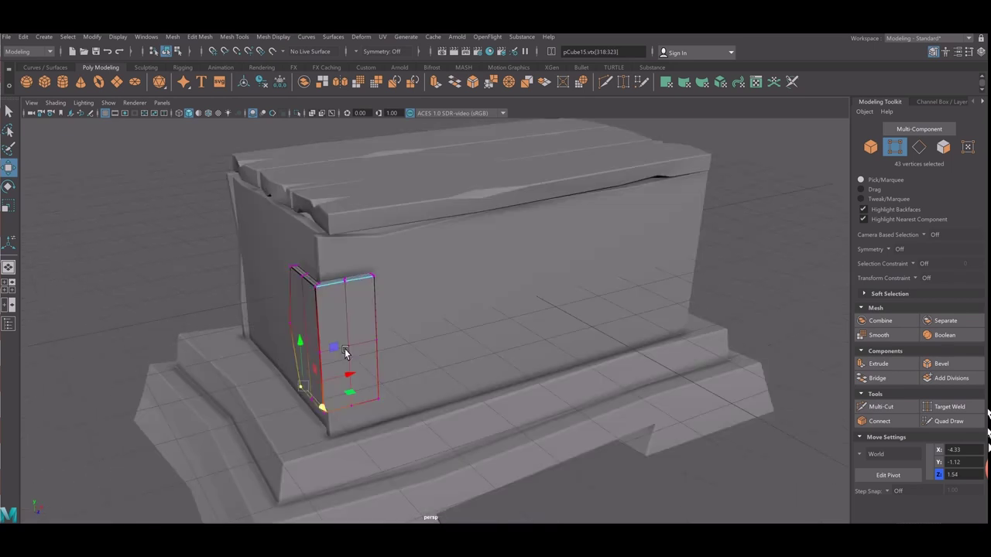
Shrink the falloff radius and nudge individual vertex pairs and the top row into a warped outline.
{"action": "left_click", "coordinate": [373, 385]}
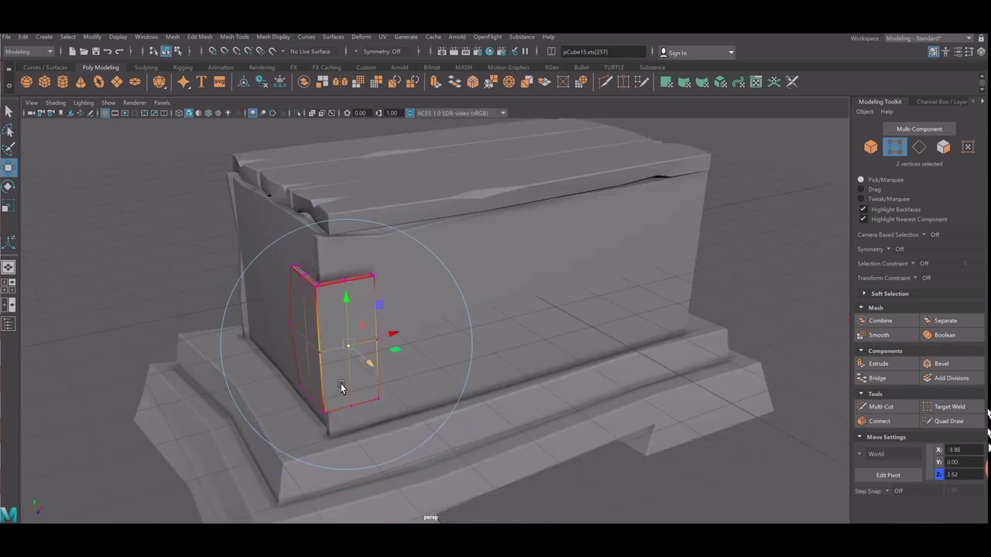
{"action": "middle_click_drag", "start_coordinate": [373, 385], "coordinate": [287, 393]}
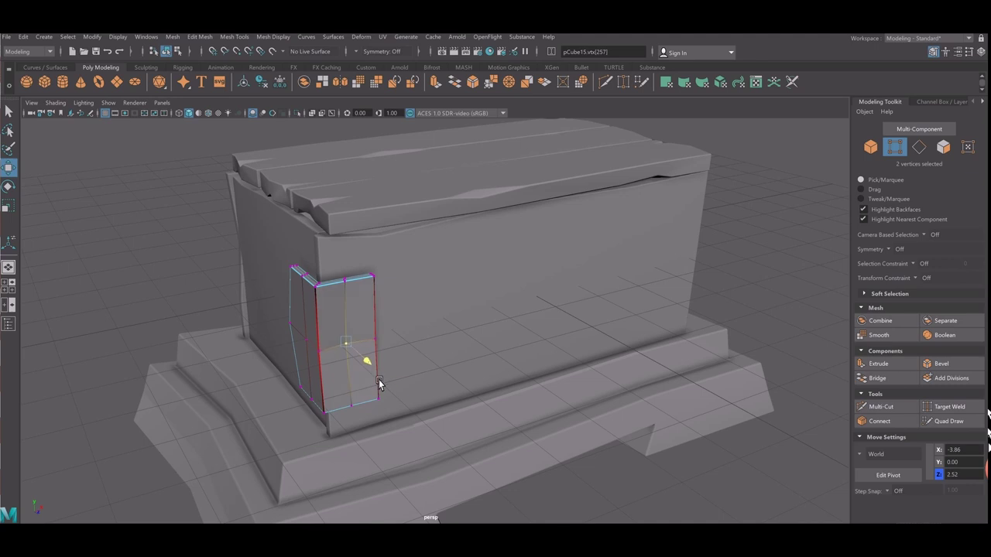
{"action": "middle_click_drag", "start_coordinate": [378, 385], "coordinate": [307, 353]}
{"action": "left_click", "coordinate": [323, 375]}
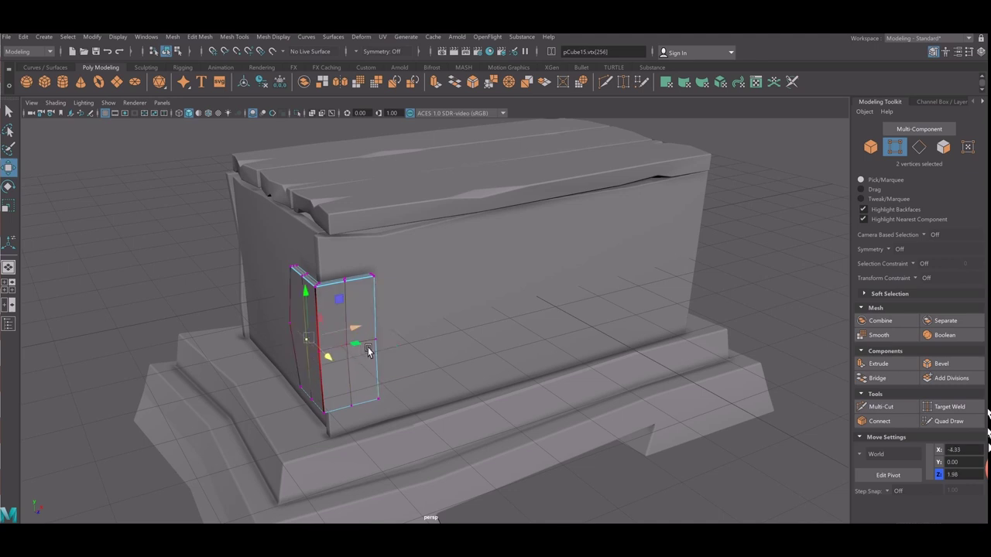
{"action": "double_click", "coordinate": [399, 318]}
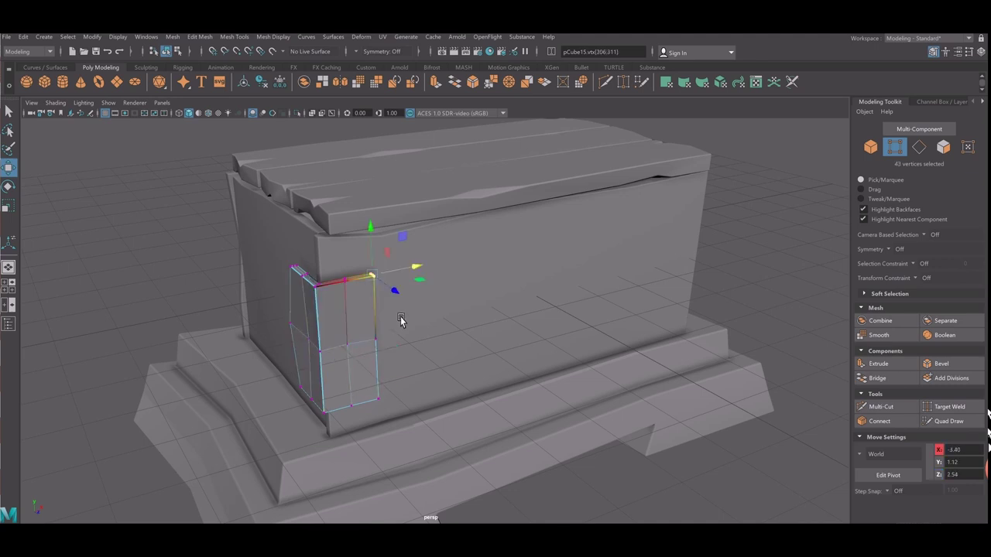
{"action": "middle_click_drag", "start_coordinate": [408, 320], "coordinate": [385, 356]}
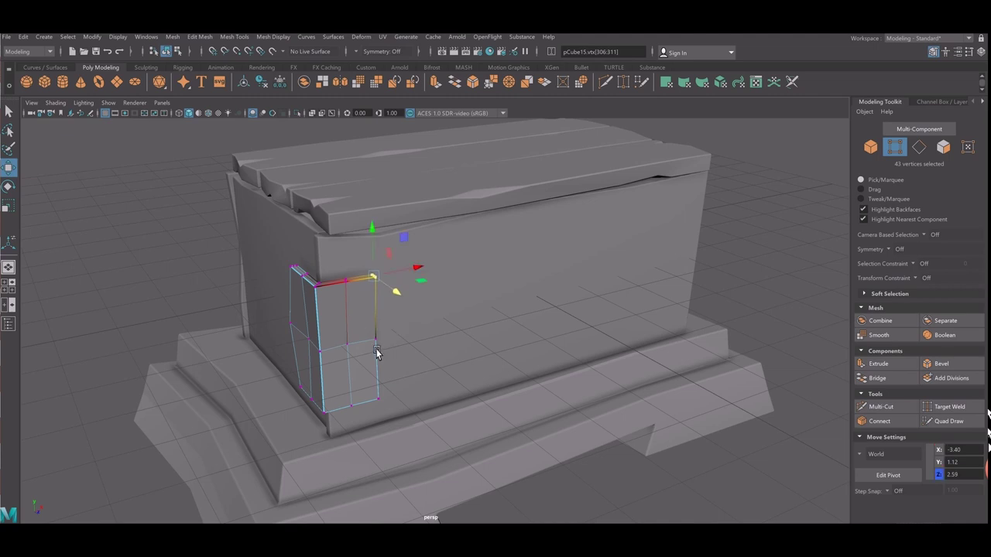
{"action": "left_click_drag", "start_coordinate": [375, 352], "coordinate": [434, 345], "text": "alt"}
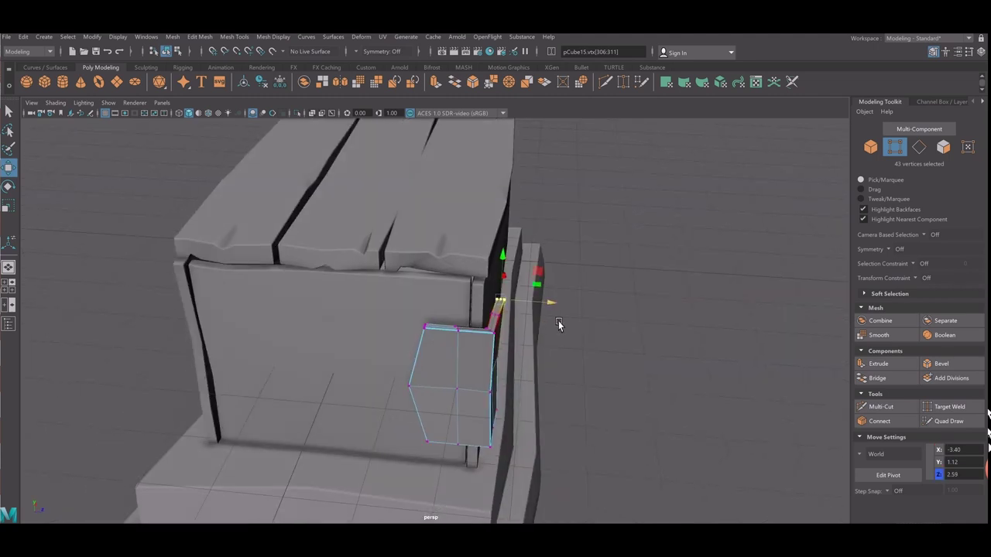
{"action": "middle_click_drag", "start_coordinate": [559, 320], "coordinate": [553, 325]}
{"action": "right_click_drag", "start_coordinate": [480, 286], "coordinate": [525, 289]}
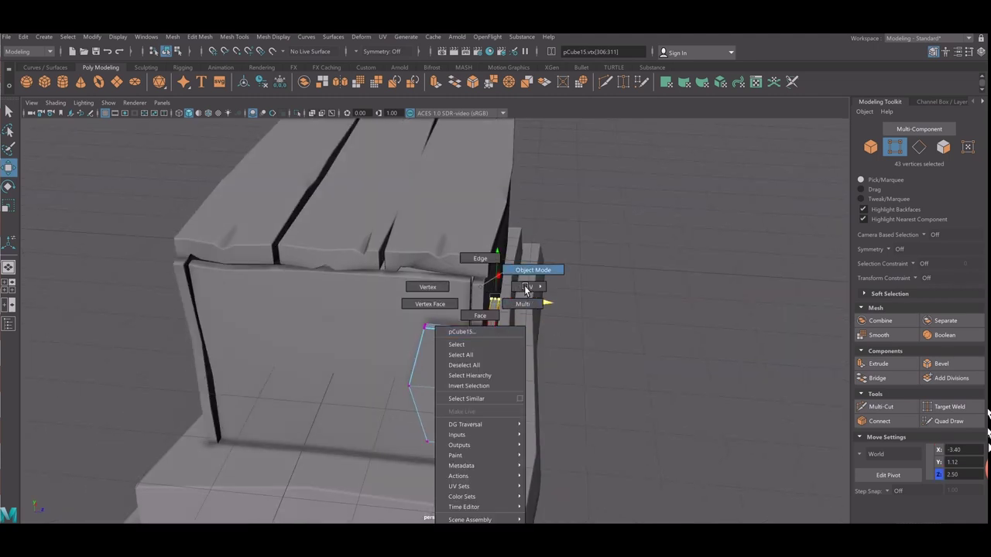
In Object Mode, shift the whole bracket slightly left along X.
{"action": "left_click", "coordinate": [487, 410]}
{"action": "left_click_drag", "start_coordinate": [487, 410], "coordinate": [523, 425], "text": "alt"}
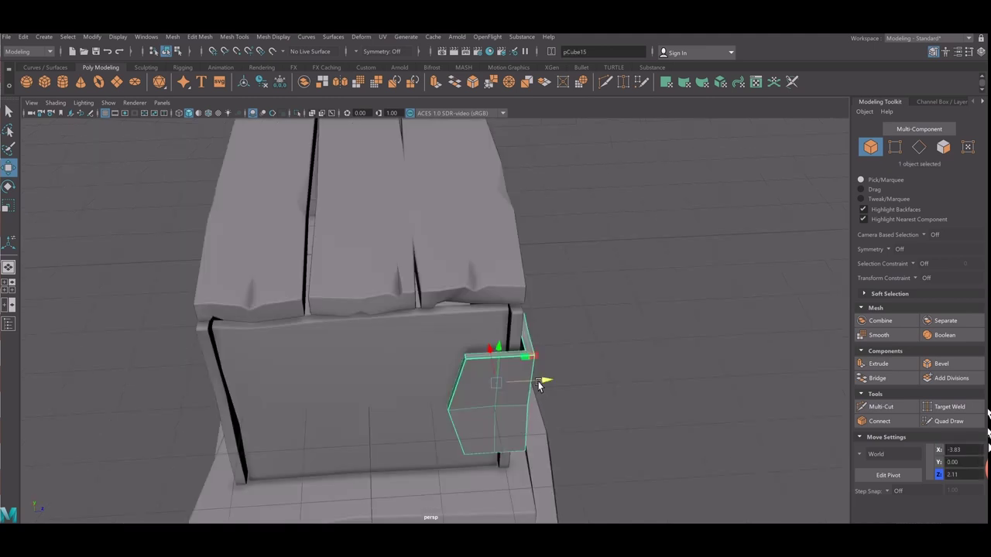
{"action": "left_click_drag", "start_coordinate": [540, 385], "coordinate": [532, 381]}
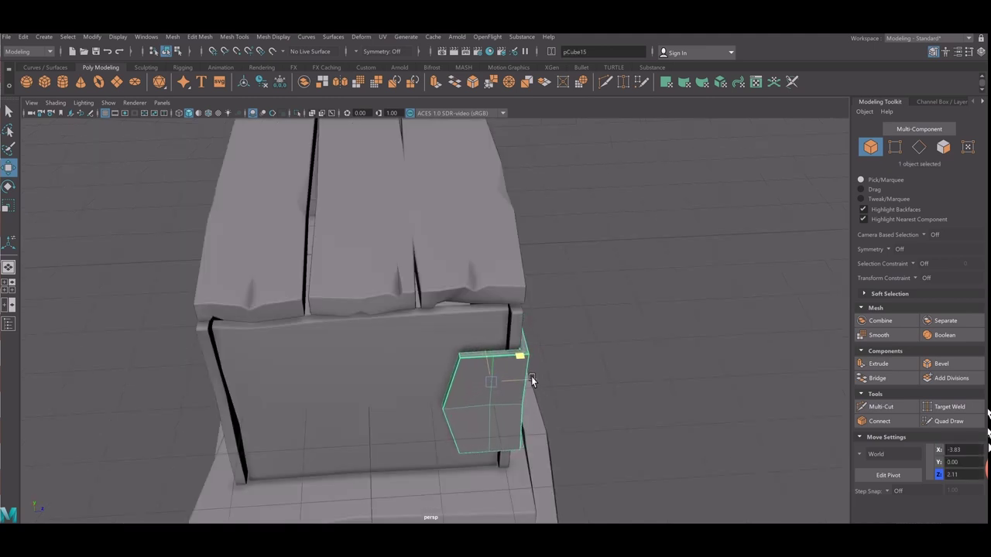
{"action": "left_click", "coordinate": [620, 400]}
{"action": "mouse_move", "coordinate": [619, 400]}
{"action": "left_mouse_down", "text": "alt"}
{"action": "mouse_move", "coordinate": [366, 380]}
{"action": "mouse_move", "coordinate": [389, 338]}
{"action": "mouse_move", "coordinate": [401, 363]}
{"action": "mouse_move", "coordinate": [309, 364]}
{"action": "left_mouse_up", "text": "alt"}
Change the bracket's normals shading from the Mesh Display menu.
{"action": "left_click", "coordinate": [381, 380]}
{"action": "left_click", "coordinate": [168, 294]}
{"action": "left_click", "coordinate": [348, 364]}
{"action": "left_click", "coordinate": [233, 37]}
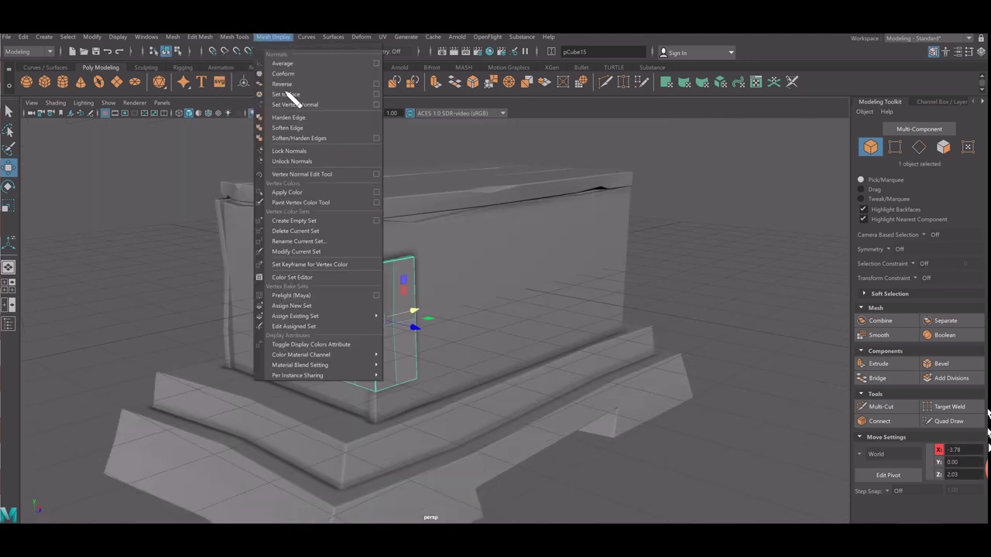
{"action": "left_click", "coordinate": [341, 160]}
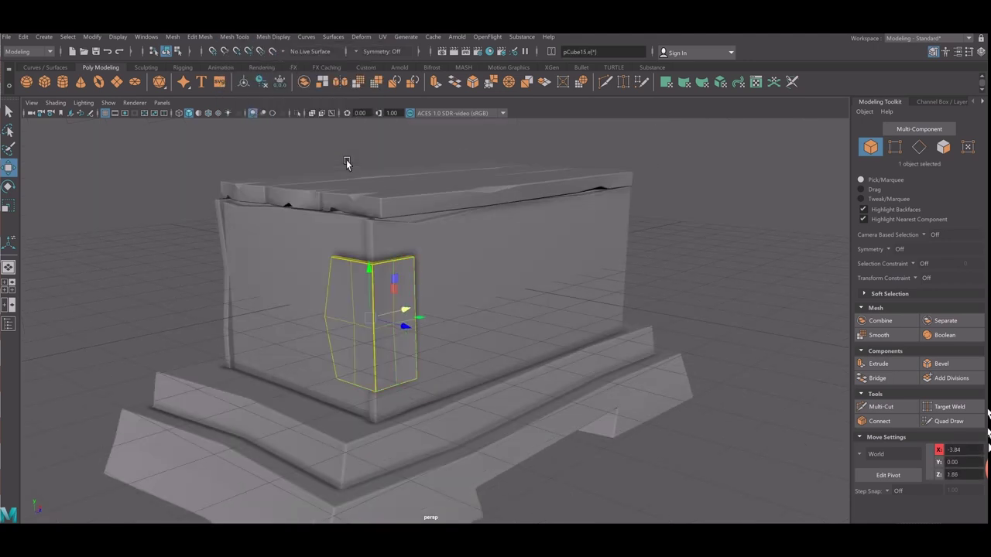
{"action": "left_click", "coordinate": [714, 315]}
{"action": "left_click_drag", "start_coordinate": [387, 343], "coordinate": [425, 360], "text": "alt"}
Select the plate's vertices and shift them back in depth.
{"action": "left_click", "coordinate": [507, 410]}
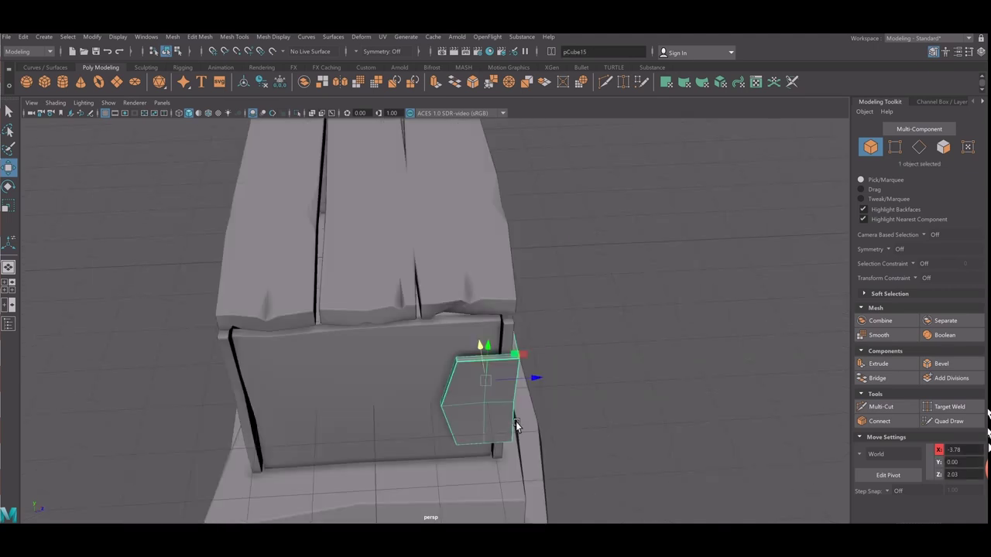
{"action": "mouse_move", "coordinate": [517, 422]}
{"action": "left_mouse_down", "text": "alt"}
{"action": "mouse_move", "coordinate": [474, 422]}
{"action": "mouse_move", "coordinate": [476, 387]}
{"action": "left_mouse_up", "text": "alt"}
{"action": "right_click_drag", "start_coordinate": [465, 300], "coordinate": [414, 288]}
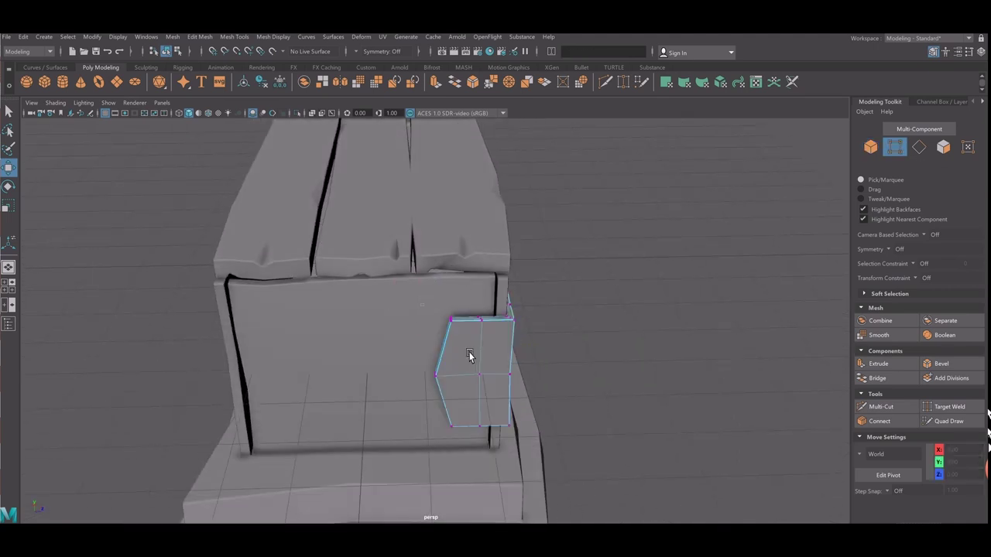
{"action": "left_click_drag", "start_coordinate": [500, 338], "coordinate": [508, 377]}
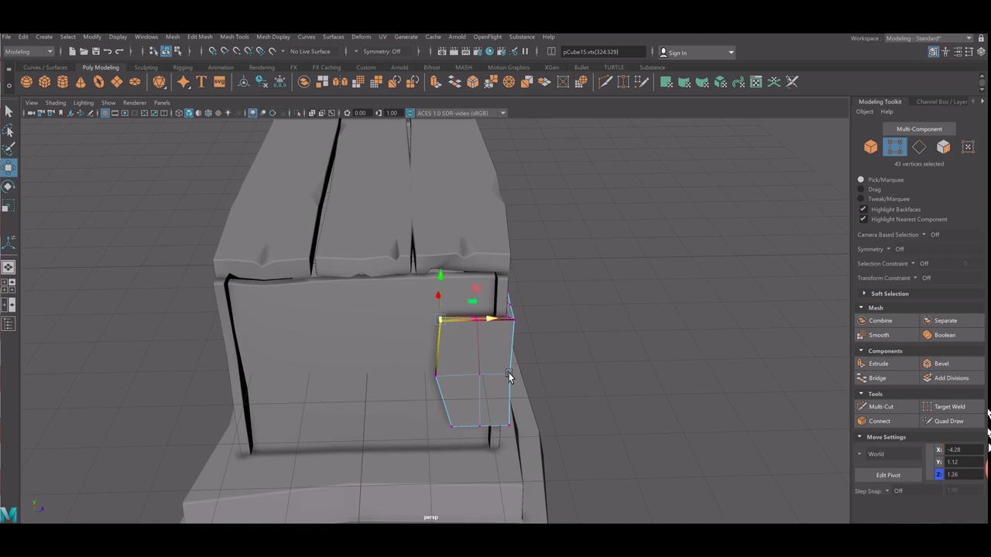
{"action": "mouse_move", "coordinate": [498, 287]}
{"action": "right_mouse_down"}
{"action": "mouse_move", "coordinate": [552, 297]}
{"action": "mouse_move", "coordinate": [552, 271]}
{"action": "right_mouse_up"}
{"action": "mouse_move", "coordinate": [594, 323]}
{"action": "left_mouse_down", "text": "alt"}
{"action": "mouse_move", "coordinate": [523, 400]}
{"action": "mouse_move", "coordinate": [450, 402]}
{"action": "left_mouse_up", "text": "alt"}
Select a smaller group of plate vertices and slide them left along X, adjusting the move pivot.
{"action": "right_click_drag", "start_coordinate": [361, 347], "coordinate": [325, 345]}
{"action": "right_click_drag", "start_coordinate": [310, 309], "coordinate": [308, 316]}
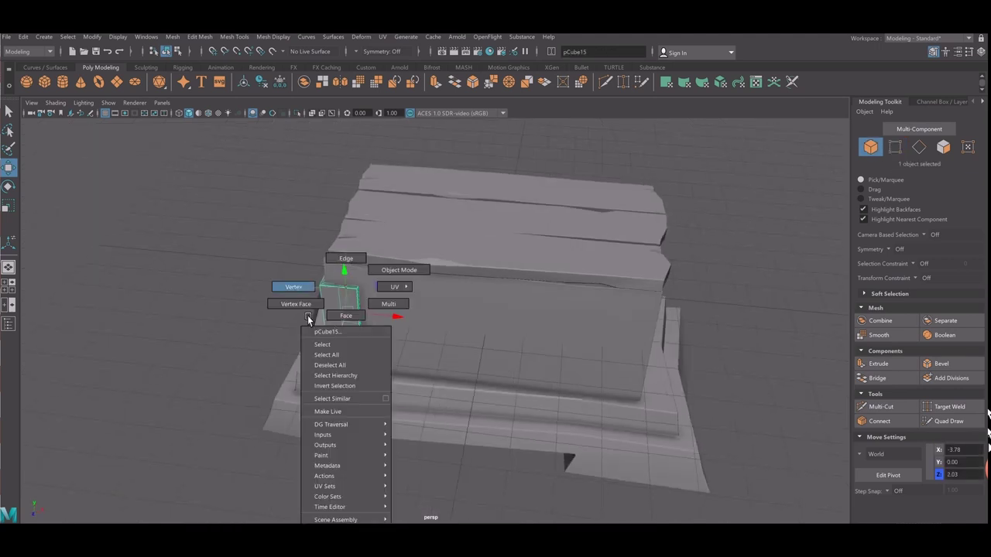
{"action": "left_click_drag", "start_coordinate": [308, 315], "coordinate": [346, 322], "text": "alt"}
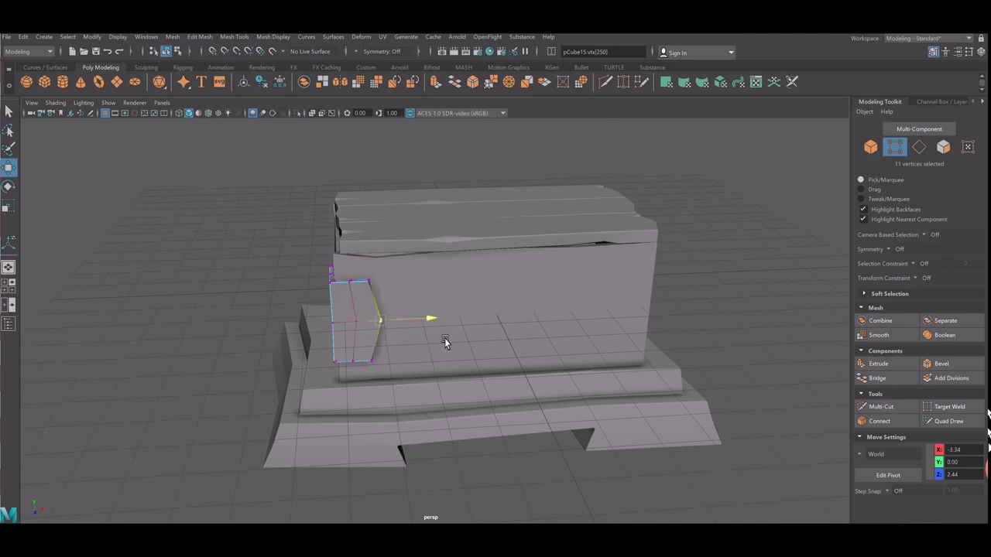
{"action": "left_click_drag", "start_coordinate": [444, 338], "coordinate": [358, 329]}
{"action": "mouse_move", "coordinate": [348, 286]}
{"action": "right_mouse_down"}
{"action": "mouse_move", "coordinate": [379, 315]}
{"action": "mouse_move", "coordinate": [400, 270]}
{"action": "mouse_move", "coordinate": [314, 298]}
{"action": "right_mouse_up"}
{"action": "left_click", "coordinate": [181, 255]}
{"action": "left_click", "coordinate": [366, 340]}
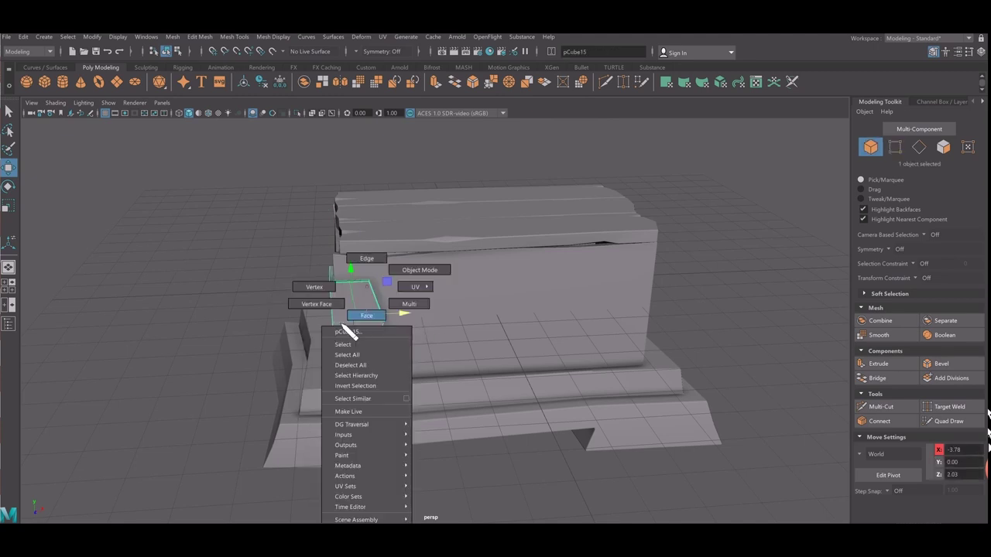
{"action": "middle_click_drag", "start_coordinate": [449, 341], "coordinate": [428, 342]}
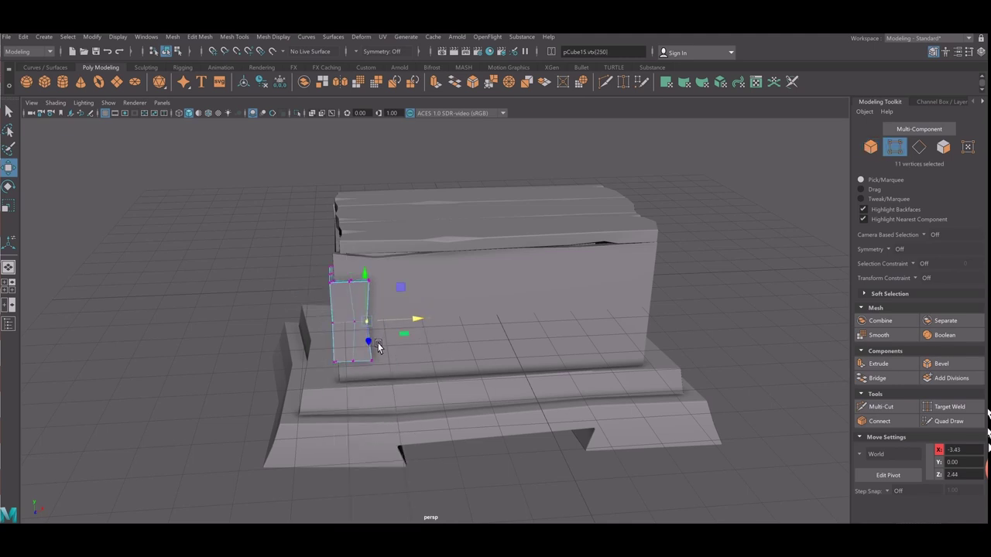
{"action": "key", "text": "d"}
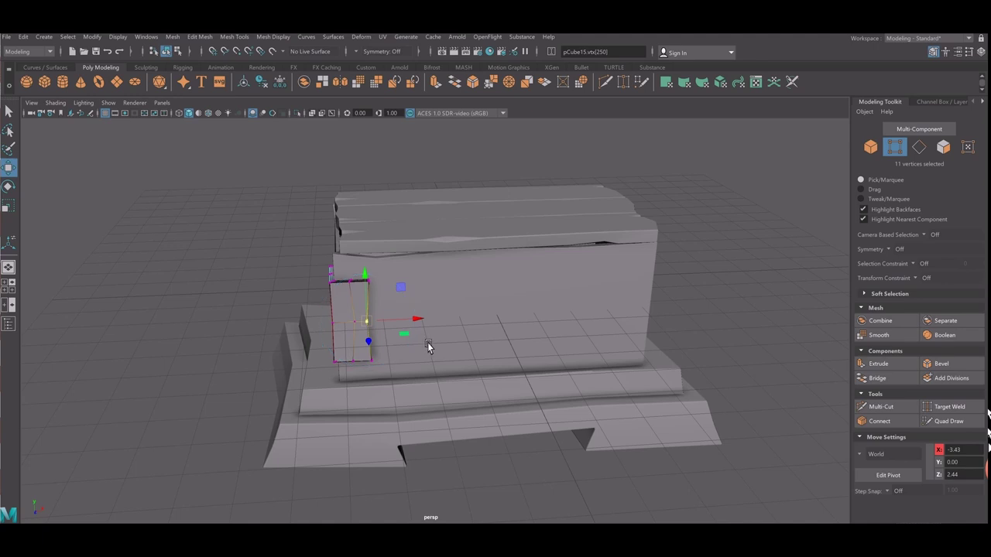
{"action": "middle_click_drag", "start_coordinate": [426, 343], "coordinate": [421, 341]}
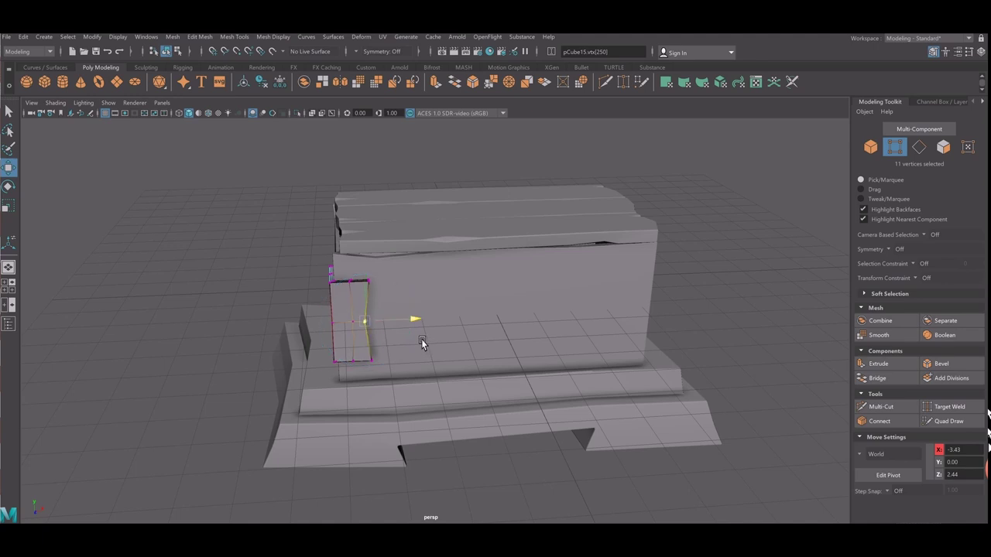
Raise and lower the plate's top edge vertices to taper its top, then return to object mode.
{"action": "left_click", "coordinate": [372, 294]}
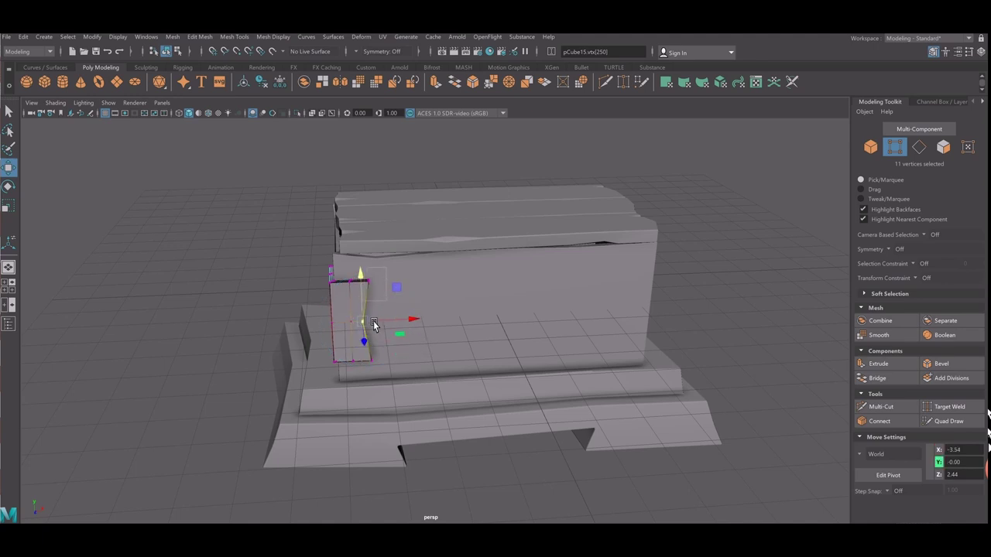
{"action": "left_click_drag", "start_coordinate": [321, 264], "coordinate": [424, 299]}
{"action": "left_click", "coordinate": [426, 298]}
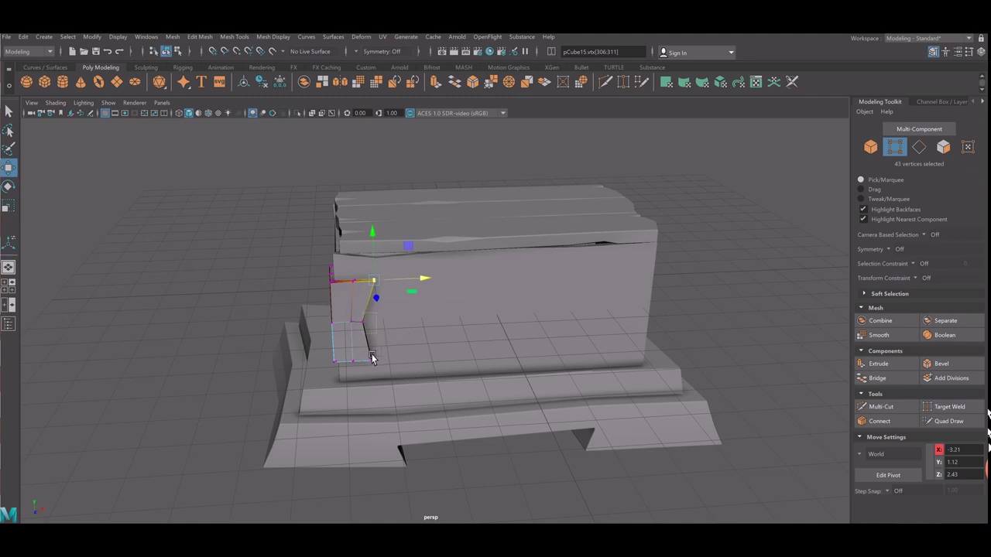
{"action": "key", "text": "ctrl+z"}
{"action": "mouse_move", "coordinate": [413, 318]}
{"action": "left_mouse_down"}
{"action": "mouse_move", "coordinate": [415, 309]}
{"action": "mouse_move", "coordinate": [347, 326]}
{"action": "left_mouse_up"}
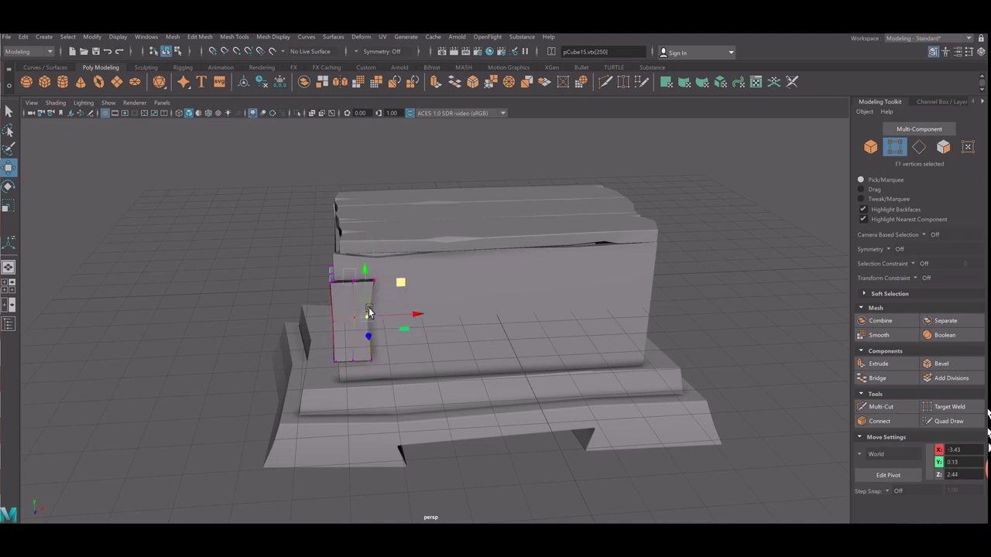
{"action": "middle_click_drag", "start_coordinate": [369, 310], "coordinate": [369, 310]}
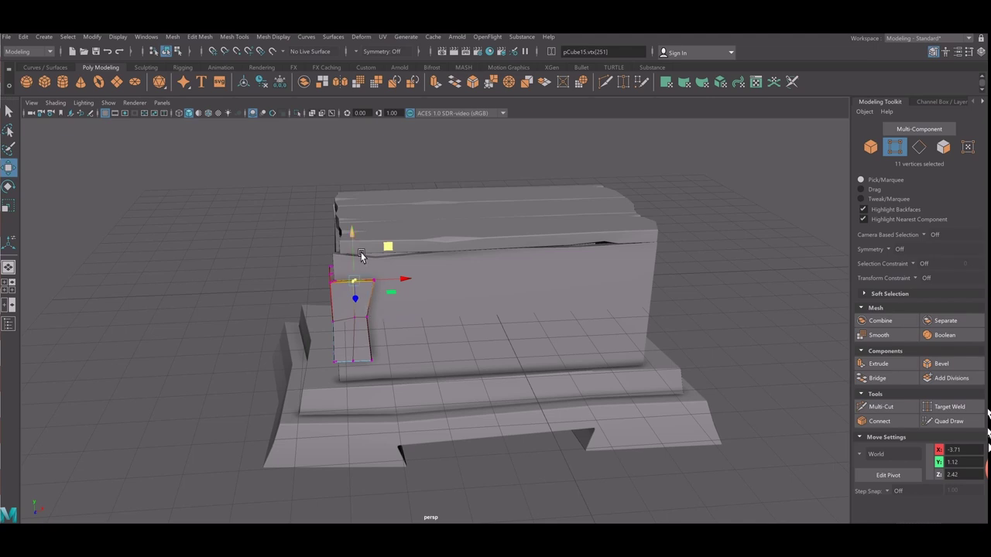
{"action": "middle_click_drag", "start_coordinate": [360, 256], "coordinate": [351, 323]}
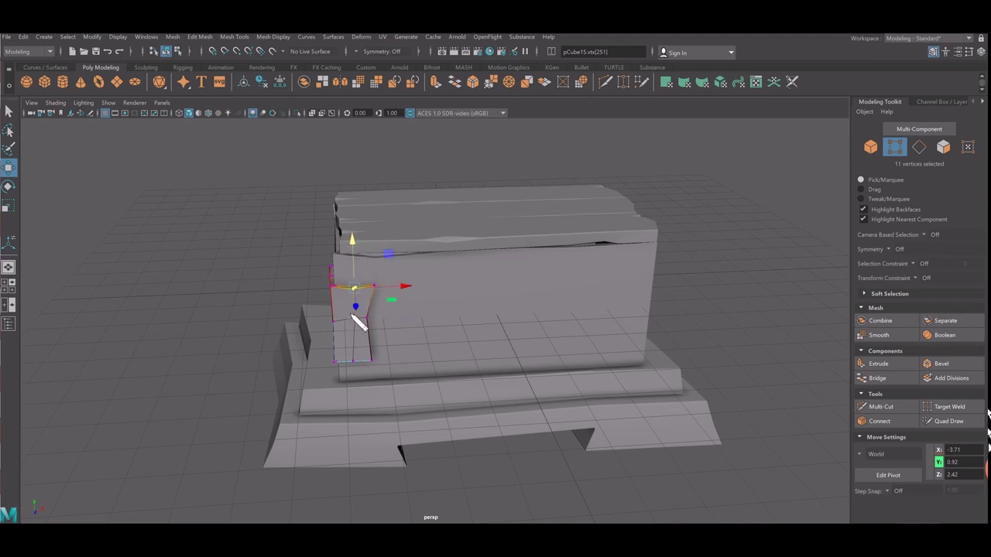
{"action": "right_click_drag", "start_coordinate": [357, 324], "coordinate": [379, 280]}
{"action": "mouse_move", "coordinate": [261, 292]}
{"action": "left_mouse_down", "text": "alt"}
{"action": "mouse_move", "coordinate": [377, 354]}
{"action": "mouse_move", "coordinate": [264, 377]}
{"action": "mouse_move", "coordinate": [286, 371]}
{"action": "left_mouse_up", "text": "alt"}
{"action": "scroll", "coordinate": [229, 371], "scroll_direction": "up", "scroll_amount": 3}
Rotate the corner plate, duplicate it, and rotate and move the copy onto another corner.
{"action": "left_click", "coordinate": [215, 369]}
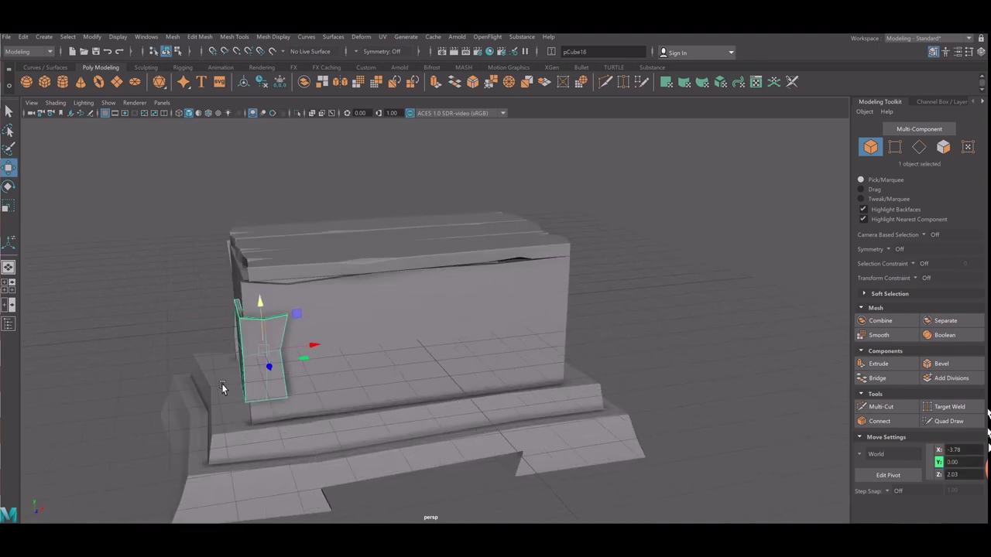
{"action": "left_click_drag", "start_coordinate": [222, 384], "coordinate": [247, 385], "text": "alt"}
{"action": "key", "text": "e"}
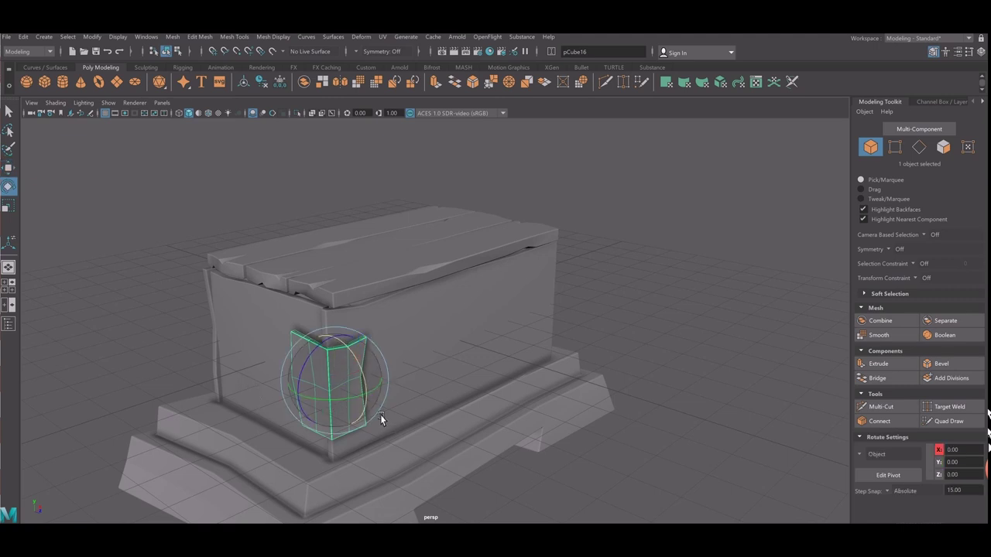
{"action": "mouse_move", "coordinate": [385, 412]}
{"action": "left_mouse_down"}
{"action": "mouse_move", "coordinate": [280, 417]}
{"action": "mouse_move", "coordinate": [310, 418]}
{"action": "left_mouse_up"}
{"action": "key", "text": "w"}
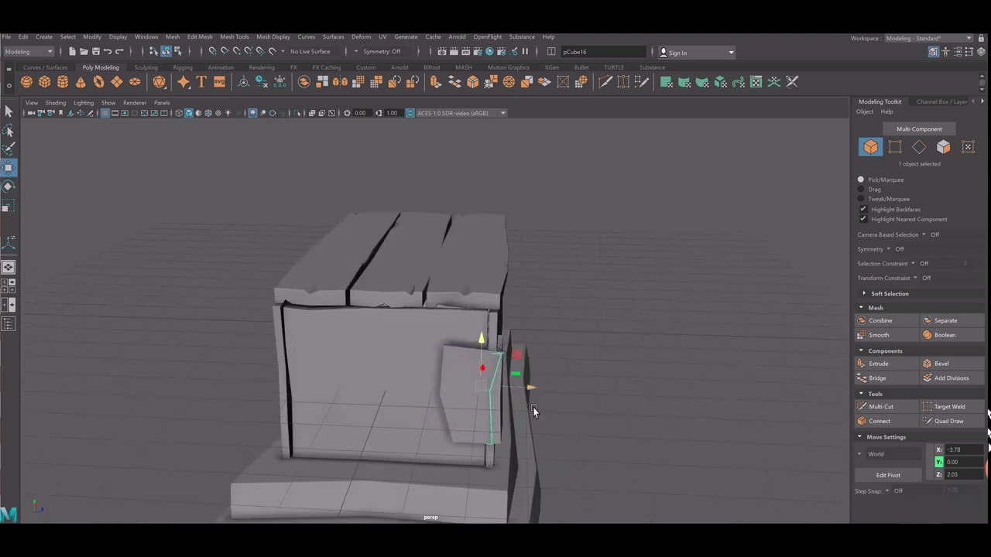
{"action": "key", "text": "ctrl+d"}
{"action": "left_click_drag", "start_coordinate": [531, 394], "coordinate": [355, 390]}
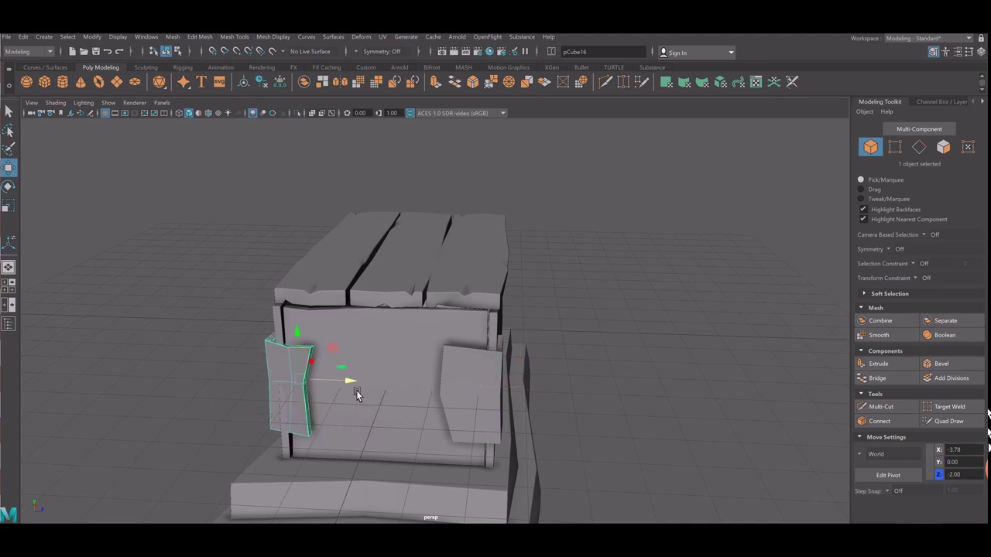
{"action": "key", "text": "r"}
{"action": "key", "text": "e"}
{"action": "mouse_move", "coordinate": [327, 408]}
{"action": "left_mouse_down"}
{"action": "mouse_move", "coordinate": [244, 422]}
{"action": "mouse_move", "coordinate": [349, 416]}
{"action": "mouse_move", "coordinate": [412, 421]}
{"action": "mouse_move", "coordinate": [408, 431]}
{"action": "mouse_move", "coordinate": [464, 410]}
{"action": "left_mouse_up"}
Duplicate the plate again, rotate the new copy in 15° steps and slide it along X.
{"action": "key", "text": "ctrl+d"}
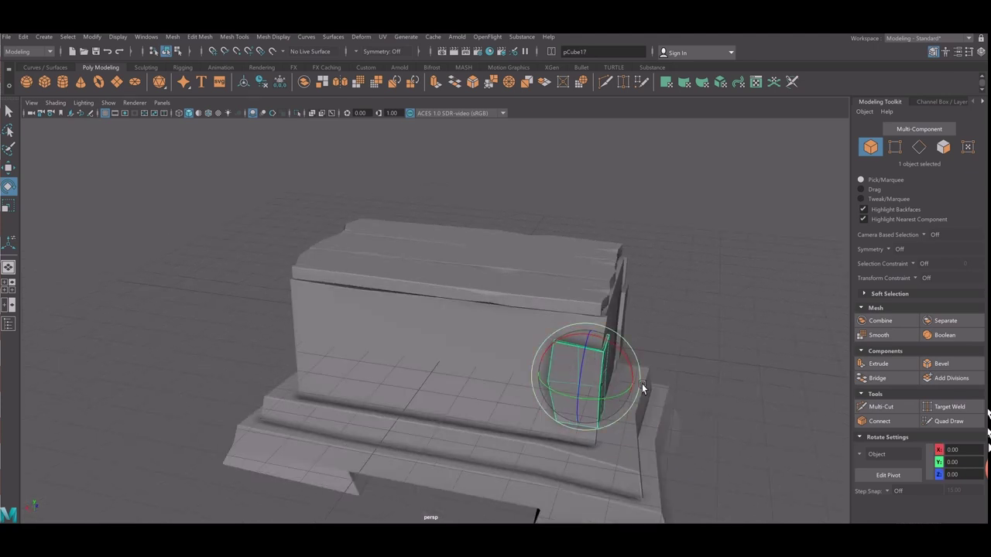
{"action": "mouse_move", "coordinate": [630, 373]}
{"action": "left_mouse_down"}
{"action": "mouse_move", "coordinate": [572, 345]}
{"action": "mouse_move", "coordinate": [581, 348]}
{"action": "left_mouse_up"}
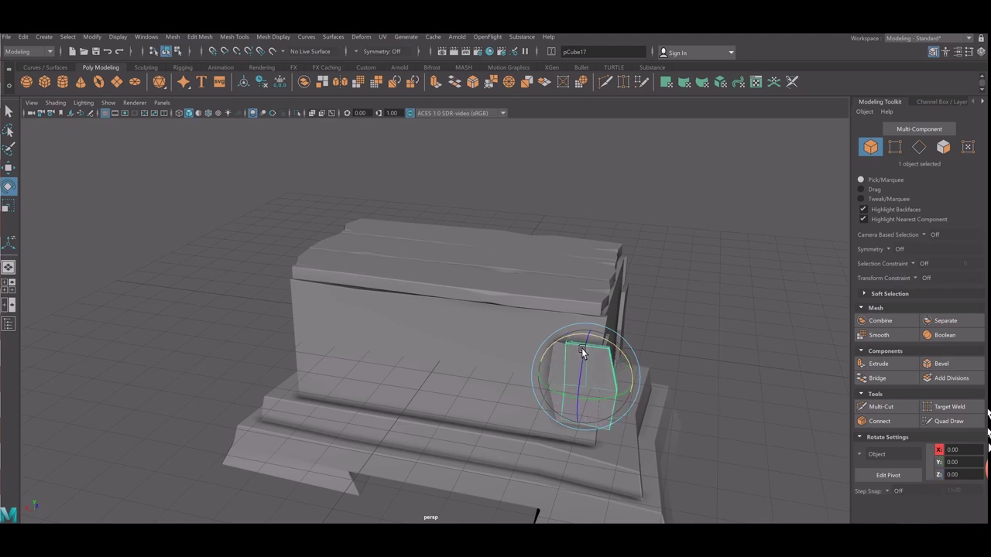
{"action": "key", "text": "w"}
{"action": "mouse_move", "coordinate": [556, 391]}
{"action": "left_mouse_down"}
{"action": "mouse_move", "coordinate": [283, 346]}
{"action": "mouse_move", "coordinate": [584, 364]}
{"action": "left_mouse_up"}
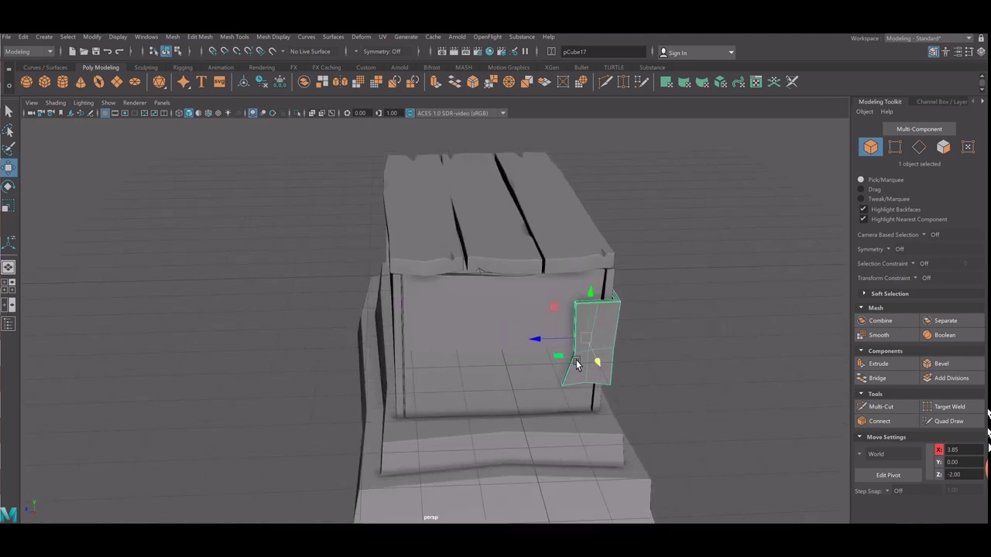
Make a third copy, rotated to face front and placed at the front's right corner.
{"action": "key", "text": "ctrl+d"}
{"action": "key", "text": "e"}
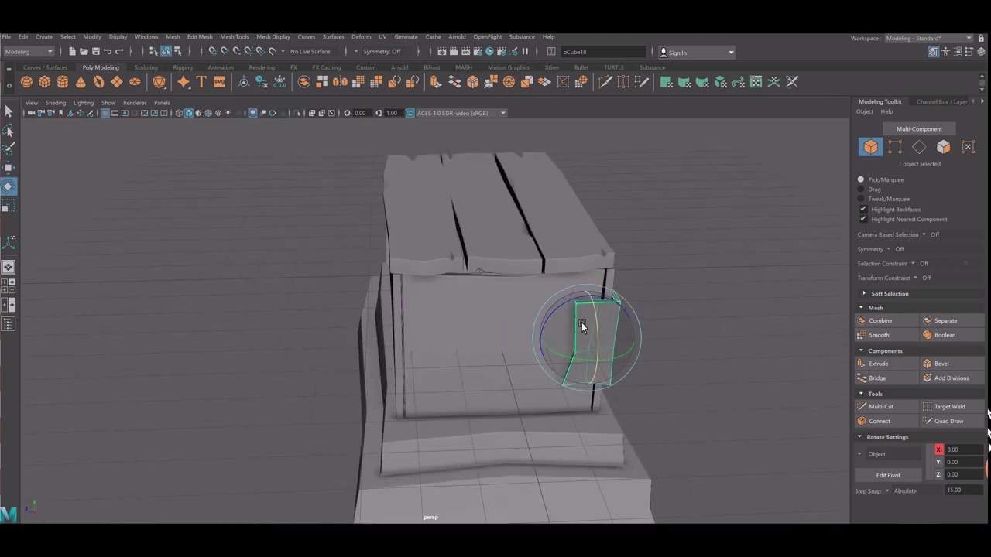
{"action": "mouse_move", "coordinate": [581, 322]}
{"action": "left_mouse_down"}
{"action": "mouse_move", "coordinate": [558, 399]}
{"action": "mouse_move", "coordinate": [515, 399]}
{"action": "left_mouse_up"}
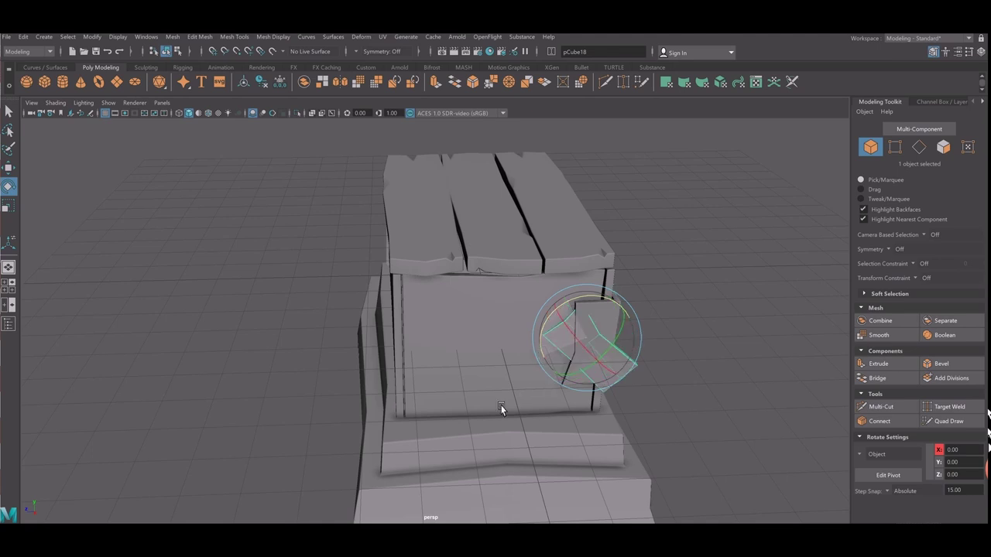
{"action": "key", "text": "w"}
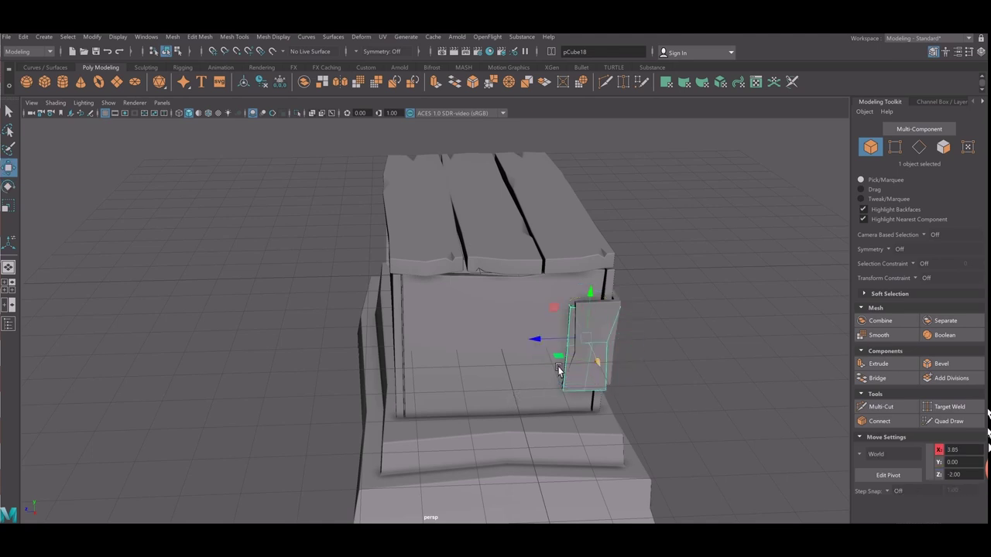
{"action": "mouse_move", "coordinate": [529, 357]}
{"action": "left_mouse_down"}
{"action": "mouse_move", "coordinate": [325, 357]}
{"action": "mouse_move", "coordinate": [442, 357]}
{"action": "left_mouse_up"}
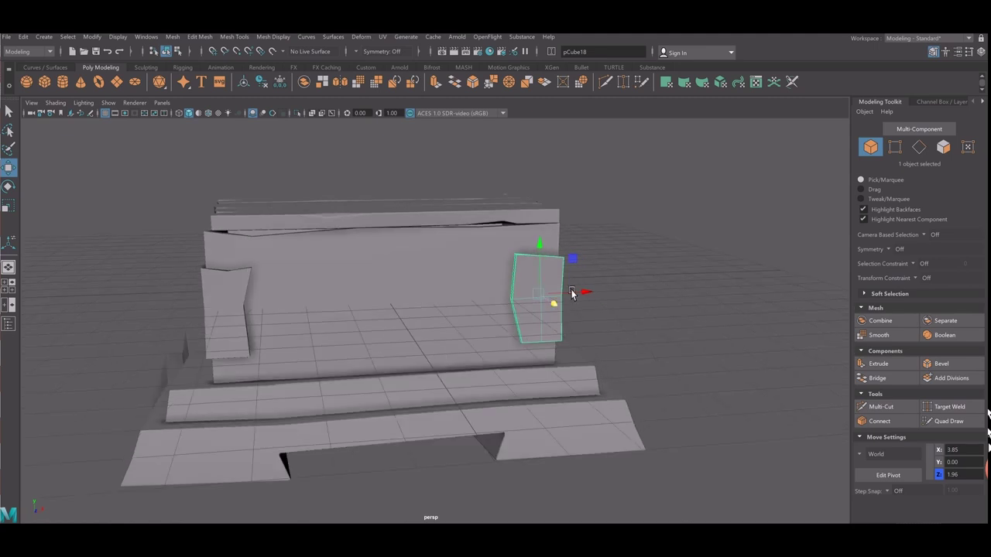
Grow the right copy's vertex selection and nudge those vertices outward along X.
{"action": "right_click_drag", "start_coordinate": [527, 288], "coordinate": [482, 298]}
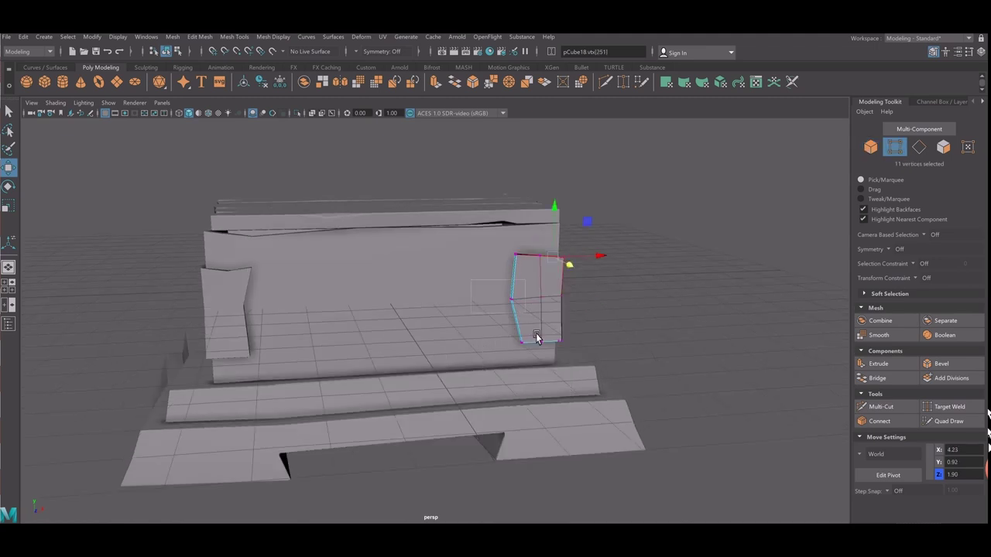
{"action": "key", "text": "ctrl+z"}
{"action": "key", "text": "ctrl+z"}
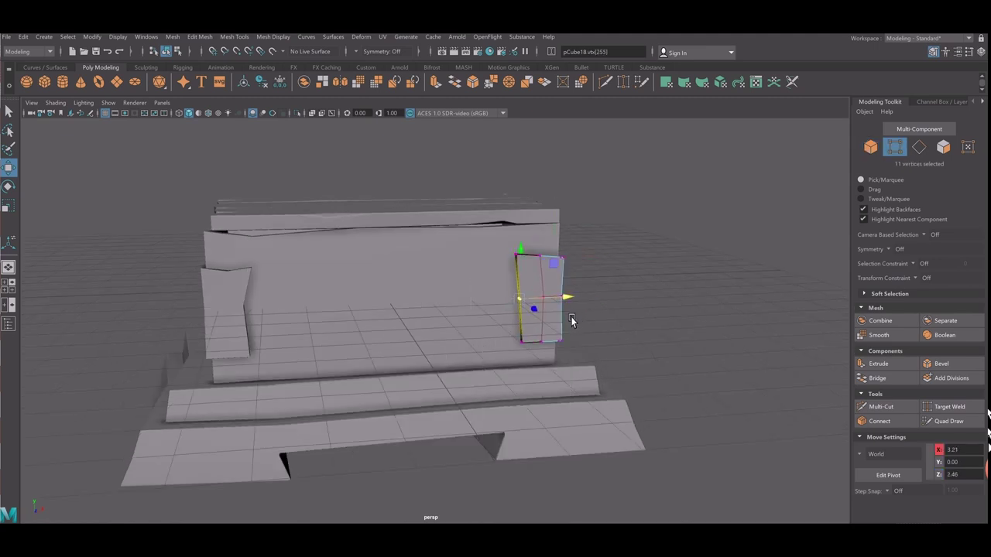
{"action": "mouse_move", "coordinate": [572, 321]}
{"action": "left_mouse_down", "text": "alt"}
{"action": "mouse_move", "coordinate": [567, 300]}
{"action": "mouse_move", "coordinate": [570, 316]}
{"action": "left_mouse_up", "text": "alt"}
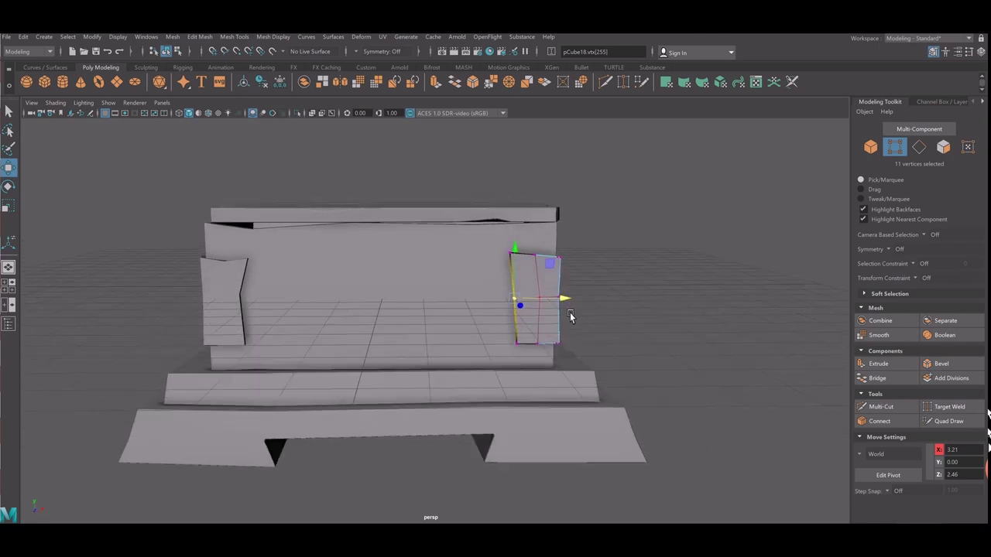
{"action": "key", "text": "shift+period"}
{"action": "middle_click_drag", "start_coordinate": [609, 315], "coordinate": [614, 313]}
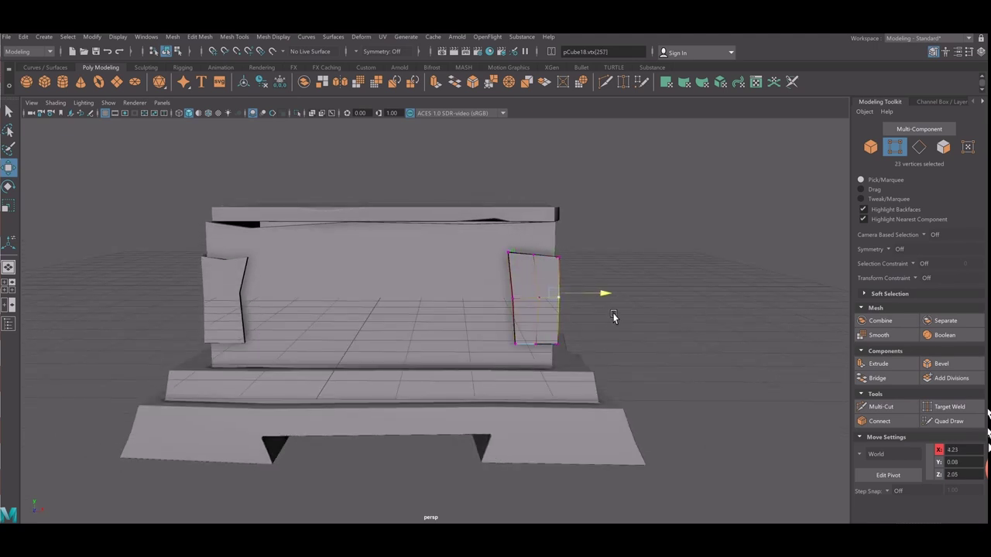
Select the left side plate's edge vertices and push its left edge slightly back.
{"action": "left_click", "coordinate": [234, 310]}
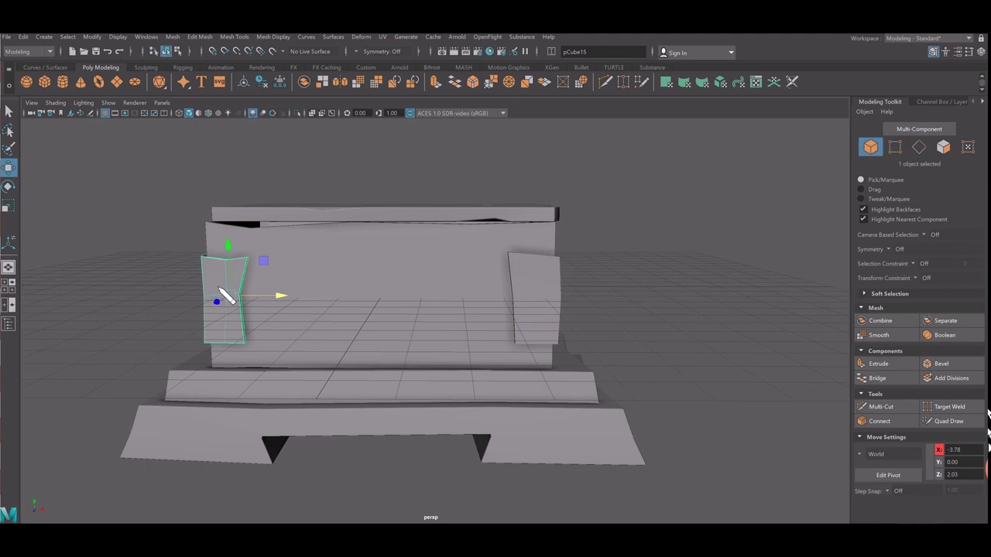
{"action": "right_click_drag", "start_coordinate": [221, 267], "coordinate": [190, 303]}
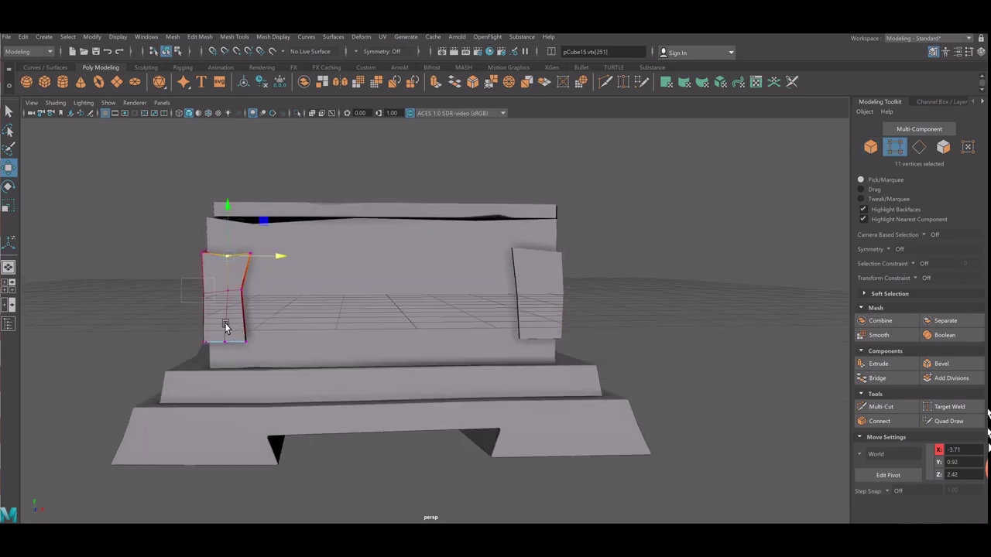
{"action": "key", "text": "shift+period"}
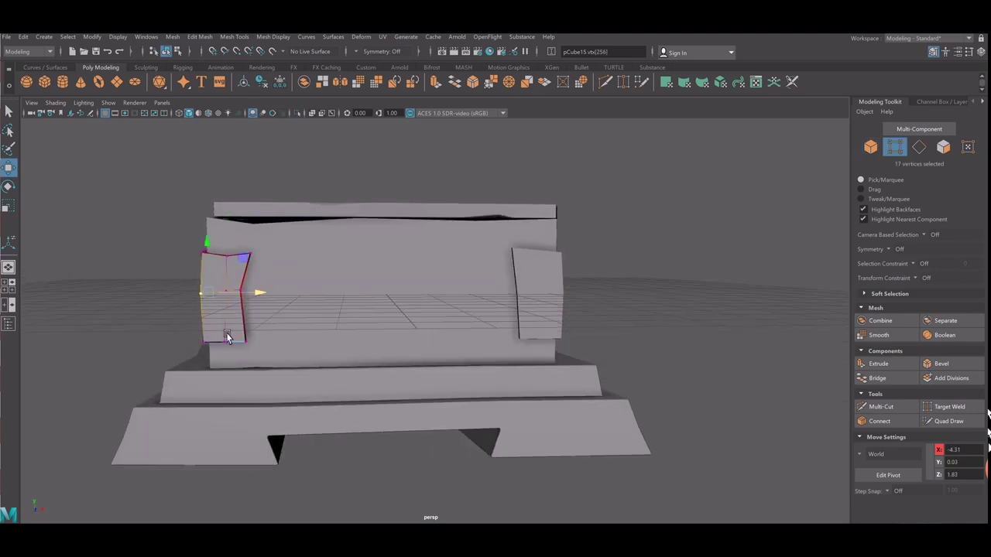
{"action": "left_click_drag", "start_coordinate": [227, 337], "coordinate": [271, 329], "text": "alt"}
{"action": "left_click", "coordinate": [311, 321]}
{"action": "right_click_drag", "start_coordinate": [316, 285], "coordinate": [266, 294]}
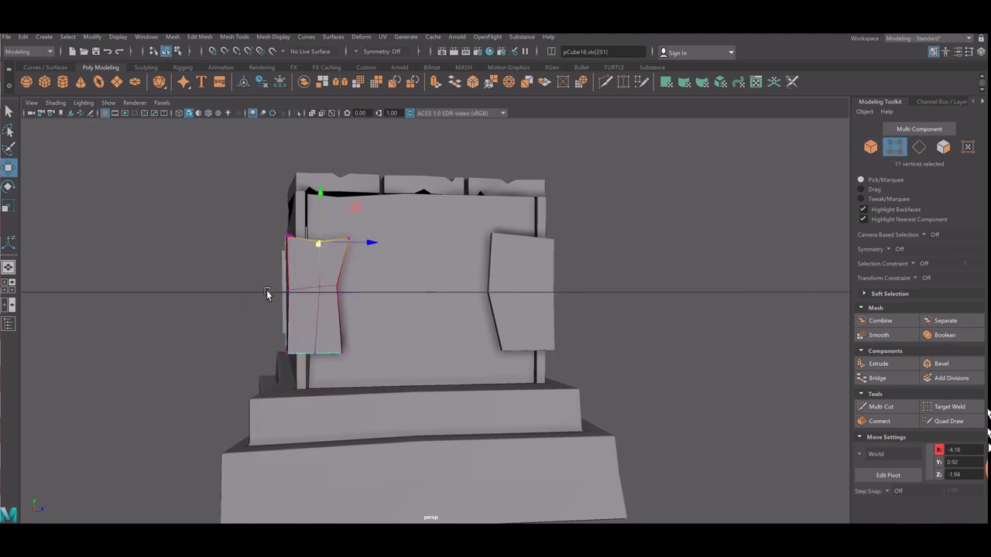
{"action": "key", "text": "shift+period"}
{"action": "middle_click_drag", "start_coordinate": [353, 313], "coordinate": [325, 259]}
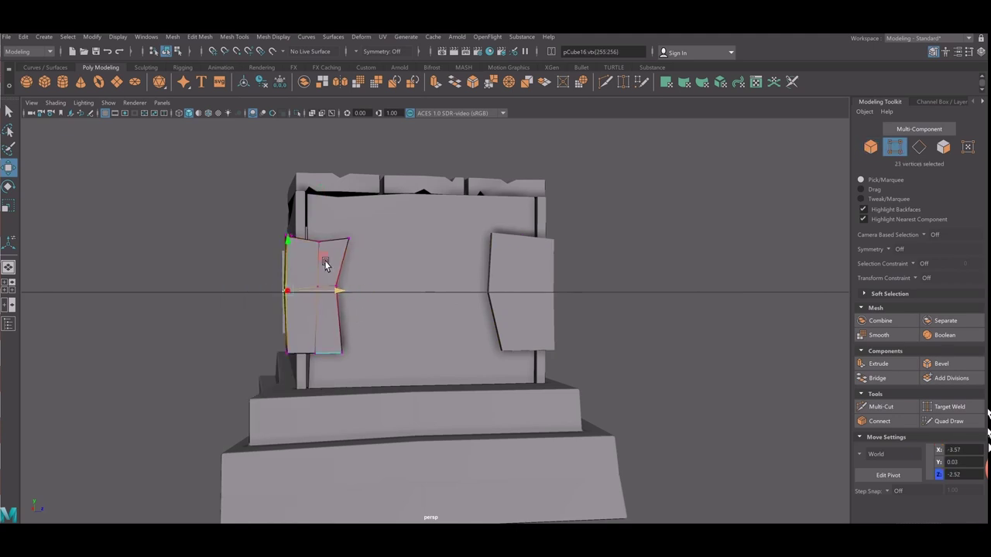
Lift the plate's top edge and lower its top-right corner for a tilted look.
{"action": "left_click_drag", "start_coordinate": [267, 218], "coordinate": [310, 248]}
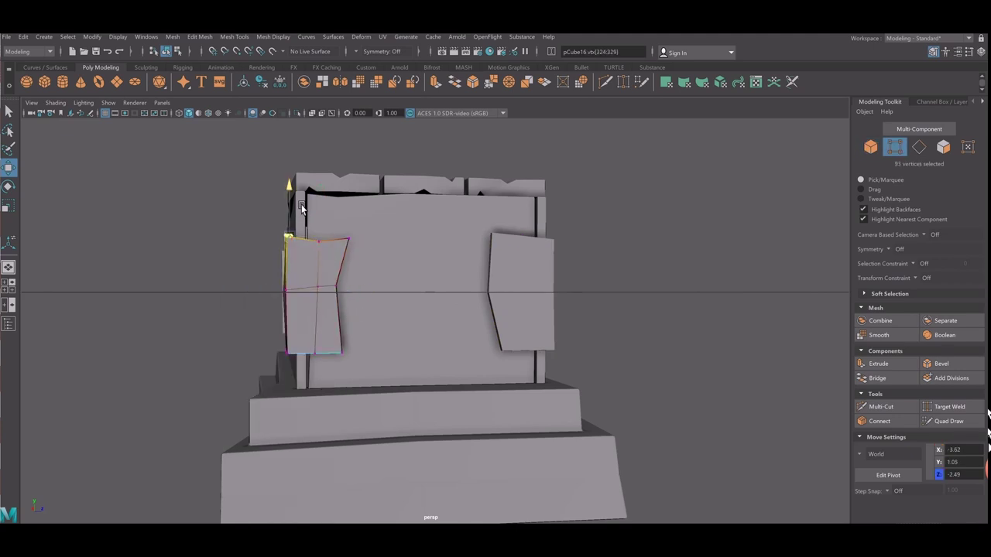
{"action": "middle_click_drag", "start_coordinate": [333, 256], "coordinate": [353, 232]}
{"action": "left_click_drag", "start_coordinate": [353, 233], "coordinate": [388, 293]}
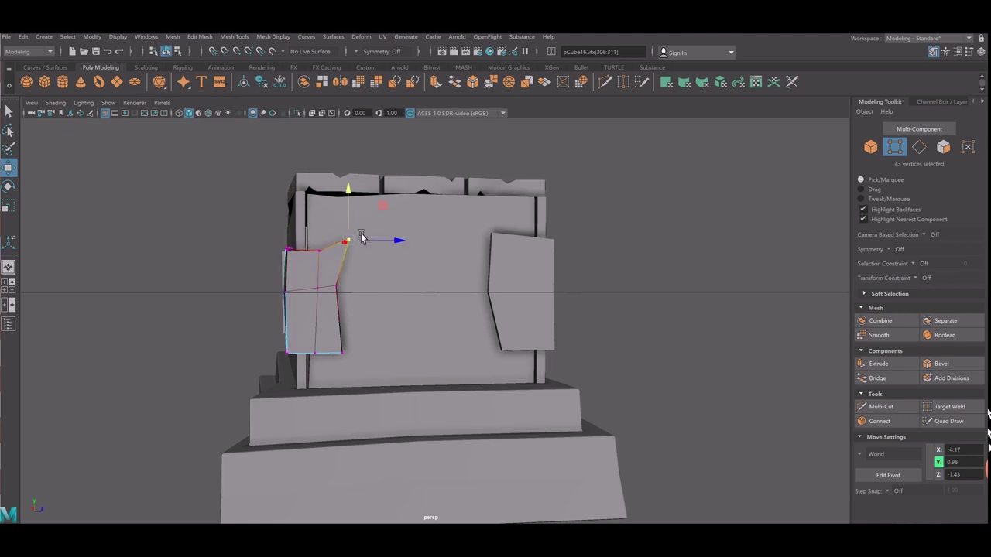
{"action": "middle_click_drag", "start_coordinate": [361, 215], "coordinate": [354, 273]}
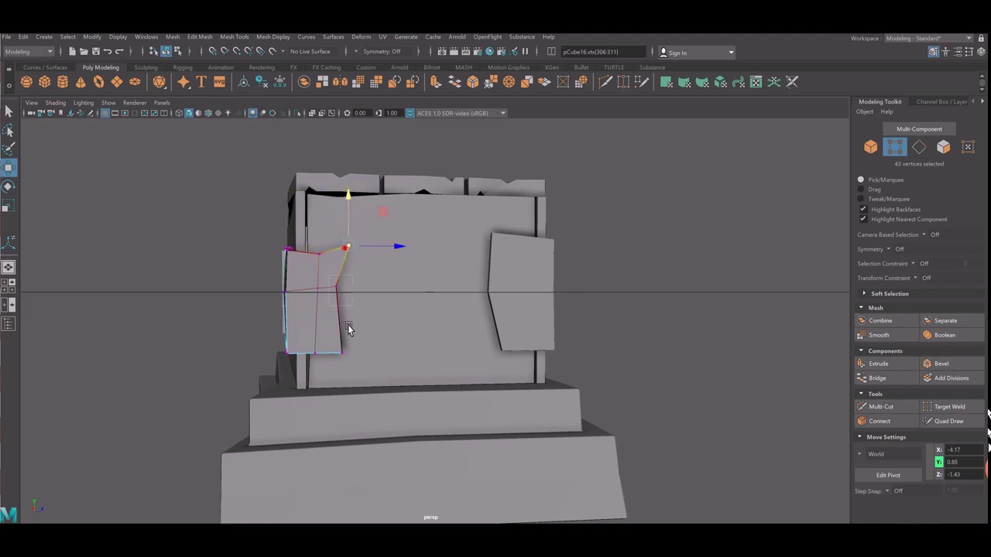
{"action": "left_click_drag", "start_coordinate": [394, 308], "coordinate": [407, 308]}
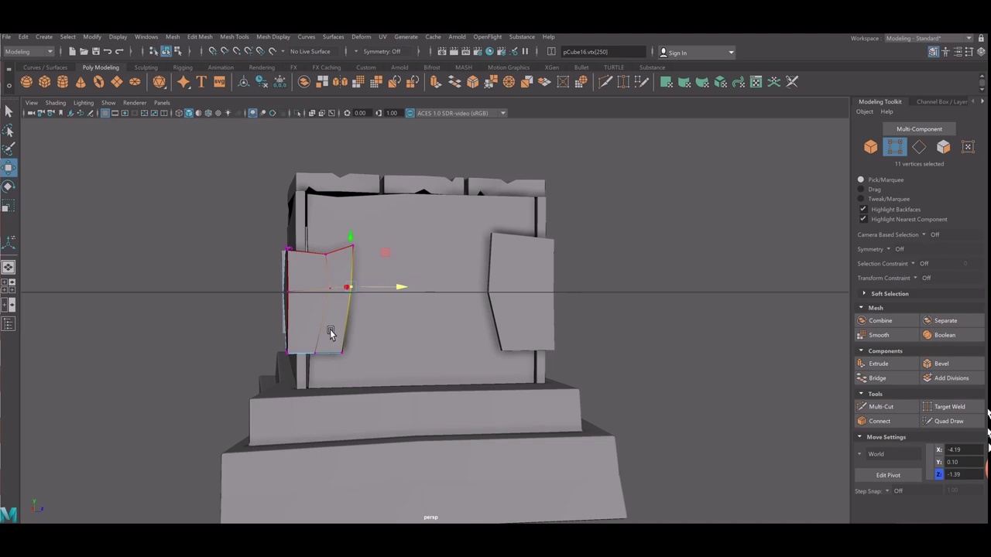
Shift the edge vertices of the other side plate (pCube17), then return to Object Mode.
{"action": "left_click_drag", "start_coordinate": [289, 328], "coordinate": [398, 342], "text": "alt"}
{"action": "right_click", "coordinate": [380, 294]}
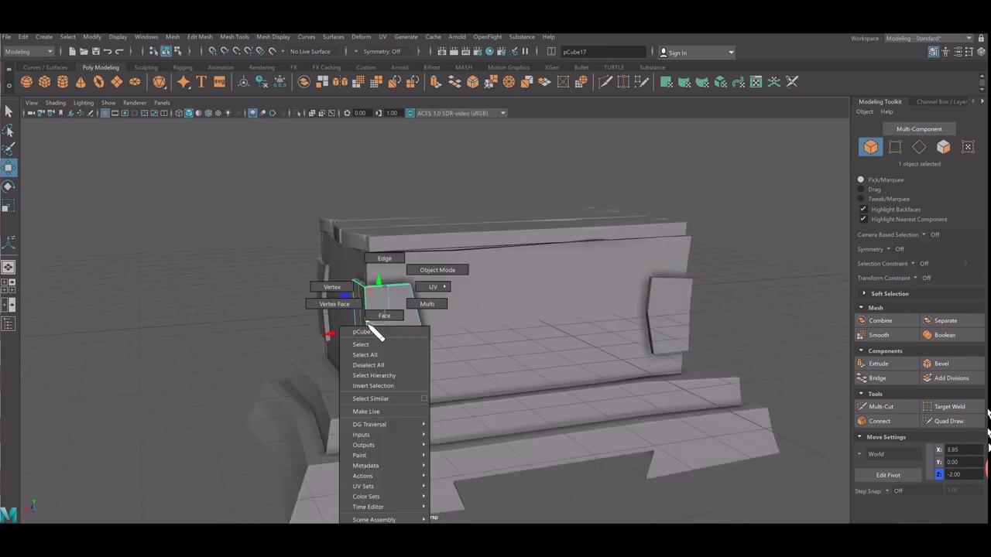
{"action": "left_click", "coordinate": [332, 287]}
{"action": "left_click_drag", "start_coordinate": [333, 288], "coordinate": [408, 331], "text": "alt"}
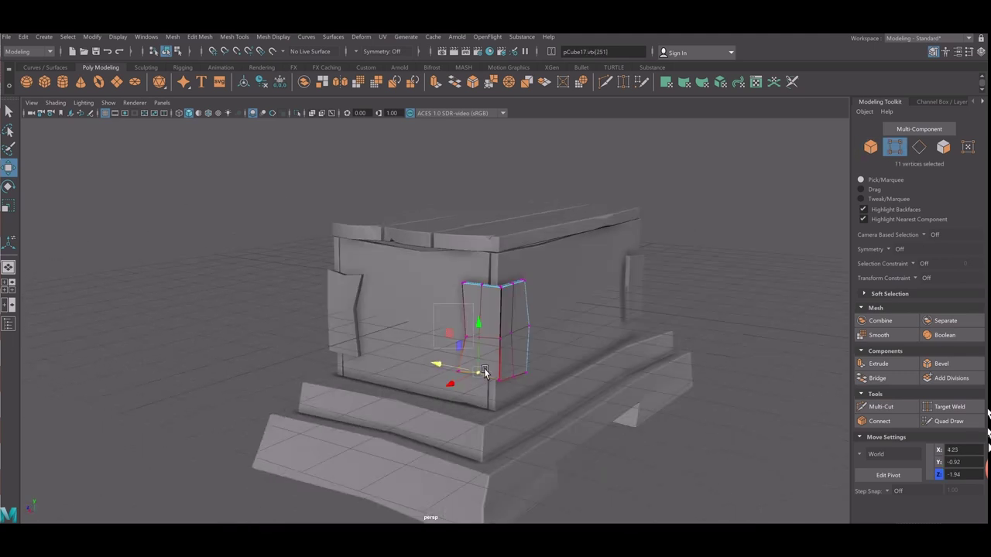
{"action": "left_click_drag", "start_coordinate": [484, 373], "coordinate": [432, 347]}
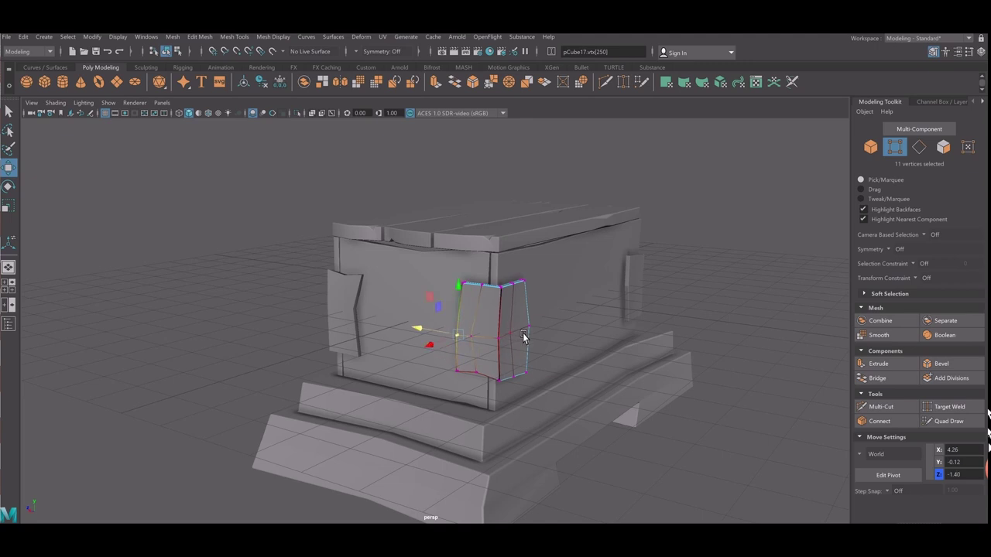
{"action": "left_click_drag", "start_coordinate": [517, 331], "coordinate": [532, 329], "text": "alt"}
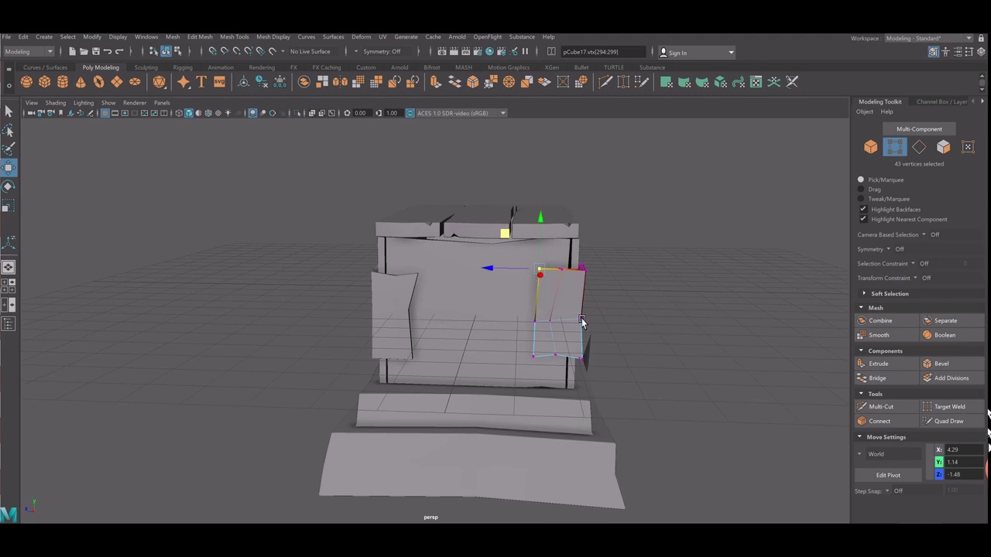
{"action": "right_click_drag", "start_coordinate": [612, 304], "coordinate": [631, 292]}
Pull the small cube pCube19 out through the chest's front.
{"action": "right_click_drag", "start_coordinate": [628, 343], "coordinate": [329, 374], "text": "alt"}
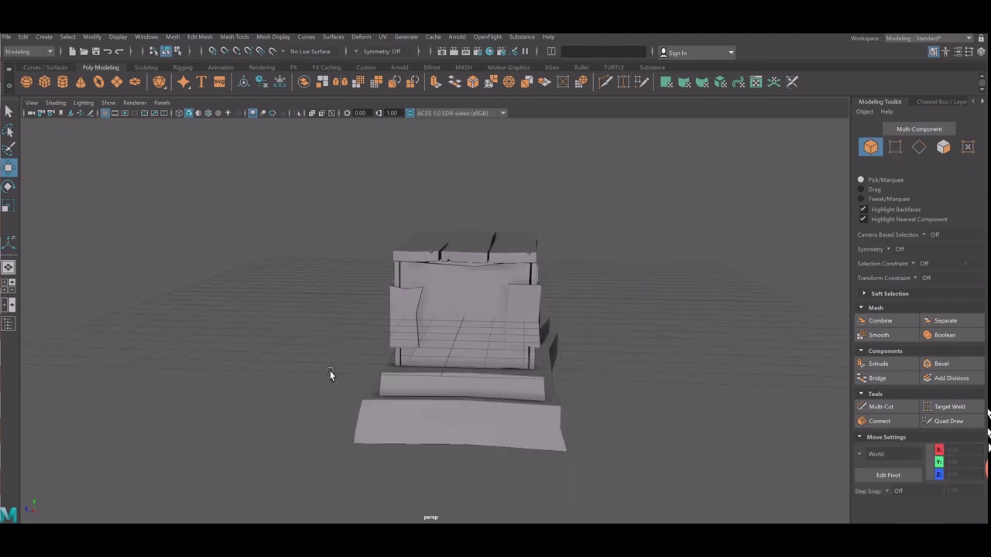
{"action": "mouse_move", "coordinate": [329, 375]}
{"action": "left_mouse_down", "text": "alt"}
{"action": "mouse_move", "coordinate": [408, 368]}
{"action": "mouse_move", "coordinate": [460, 390]}
{"action": "mouse_move", "coordinate": [450, 397]}
{"action": "left_mouse_up", "text": "alt"}
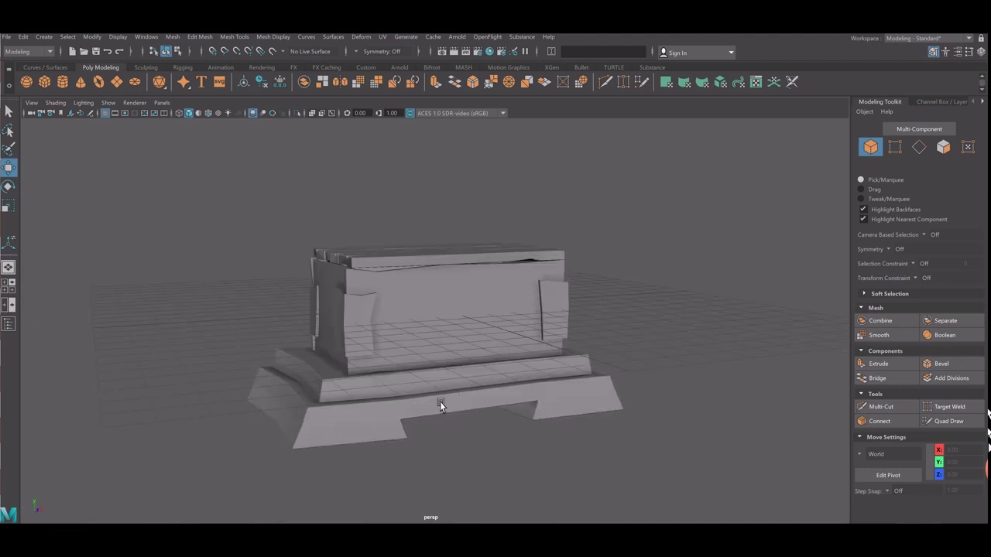
{"action": "left_click", "coordinate": [359, 228]}
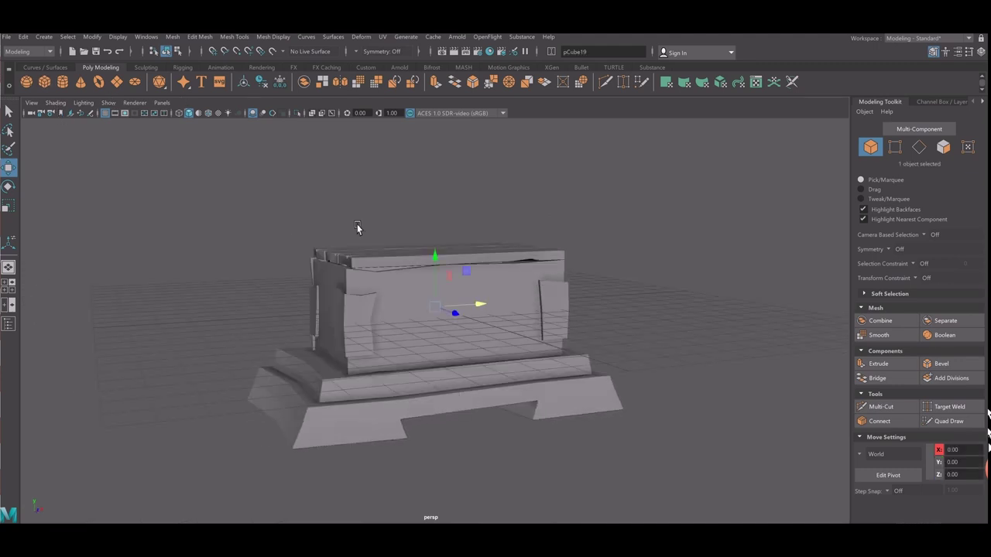
{"action": "scroll", "coordinate": [541, 354], "scroll_direction": "up", "scroll_amount": 1}
{"action": "scroll", "coordinate": [540, 355], "scroll_direction": "up", "scroll_amount": 1}
{"action": "scroll", "coordinate": [483, 350], "scroll_direction": "up", "scroll_amount": 1}
{"action": "mouse_move", "coordinate": [483, 350]}
{"action": "left_mouse_down", "text": "alt"}
{"action": "mouse_move", "coordinate": [474, 335]}
{"action": "mouse_move", "coordinate": [565, 378]}
{"action": "left_mouse_up", "text": "alt"}
Scale the cube flat into a thin panel with Z at 0.09.
{"action": "key", "text": "r"}
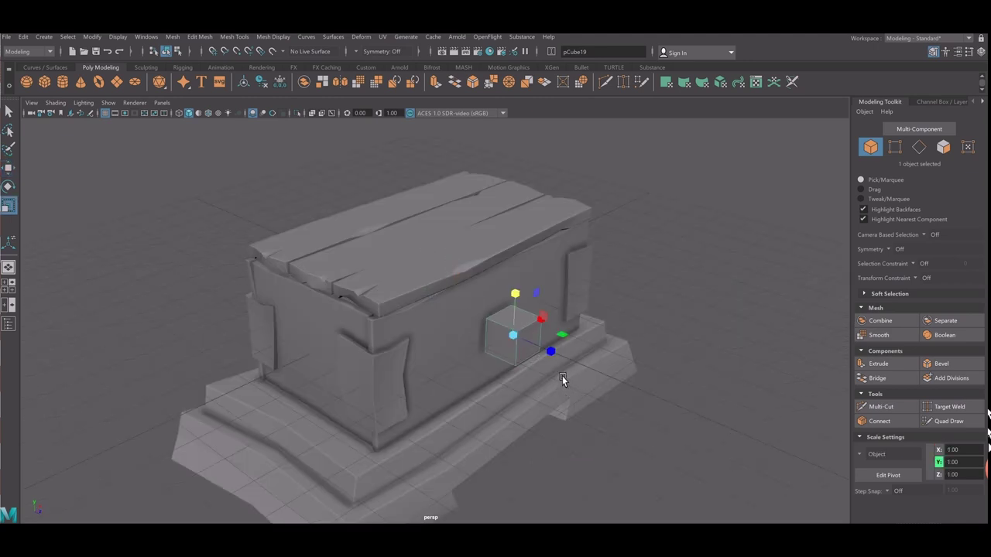
{"action": "middle_click_drag", "start_coordinate": [563, 376], "coordinate": [523, 361]}
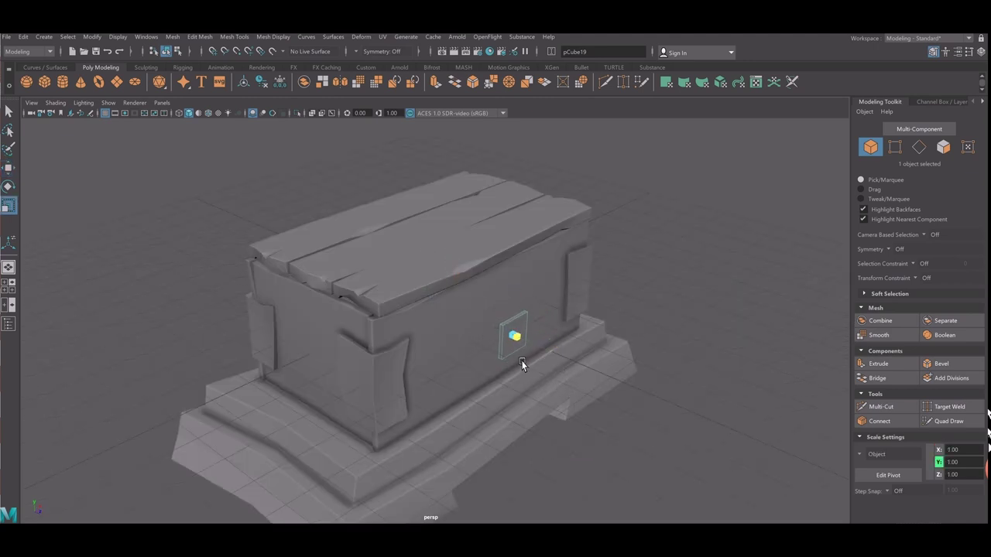
{"action": "left_click_drag", "start_coordinate": [528, 360], "coordinate": [510, 354], "text": "alt"}
{"action": "scroll", "coordinate": [514, 354], "scroll_direction": "up", "scroll_amount": 2}
{"action": "scroll", "coordinate": [514, 354], "scroll_direction": "up", "scroll_amount": 2}
Select all the plate's edges and bevel them at 0.5.
{"action": "right_click_drag", "start_coordinate": [504, 288], "coordinate": [511, 348]}
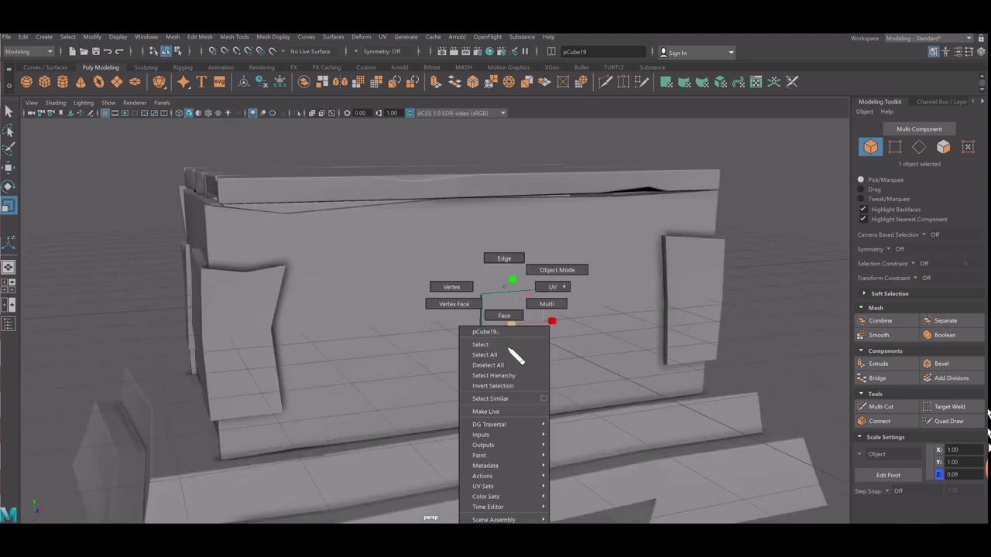
{"action": "scroll", "coordinate": [654, 390], "scroll_direction": "up", "scroll_amount": 1}
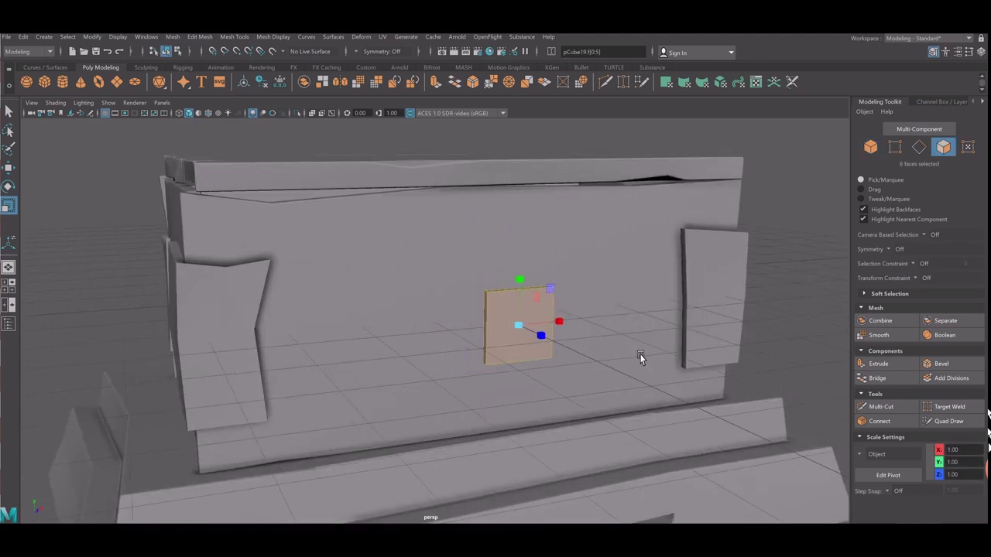
{"action": "right_click_drag", "start_coordinate": [495, 285], "coordinate": [498, 256]}
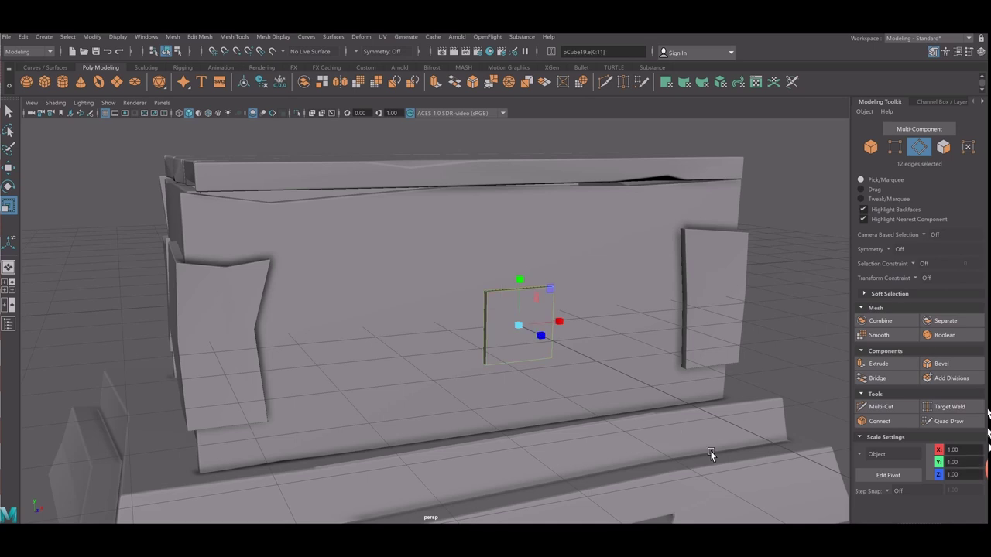
{"action": "left_click", "coordinate": [941, 363]}
{"action": "scroll", "coordinate": [438, 305], "scroll_direction": "up", "scroll_amount": 2}
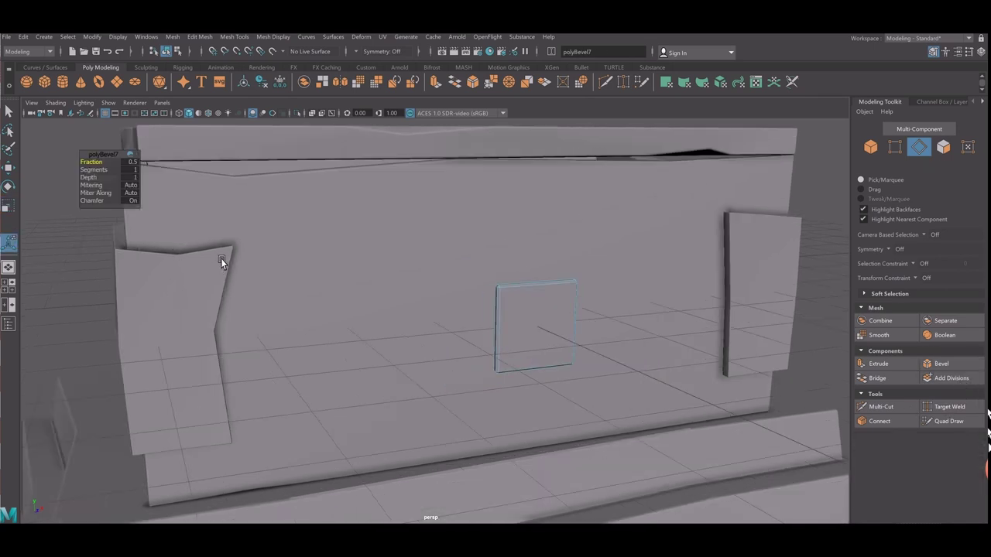
{"action": "scroll", "coordinate": [221, 259], "scroll_direction": "up", "scroll_amount": 2}
Subdivide the plate's front face into four smaller faces with Add Divisions.
{"action": "right_click_drag", "start_coordinate": [535, 305], "coordinate": [565, 331]}
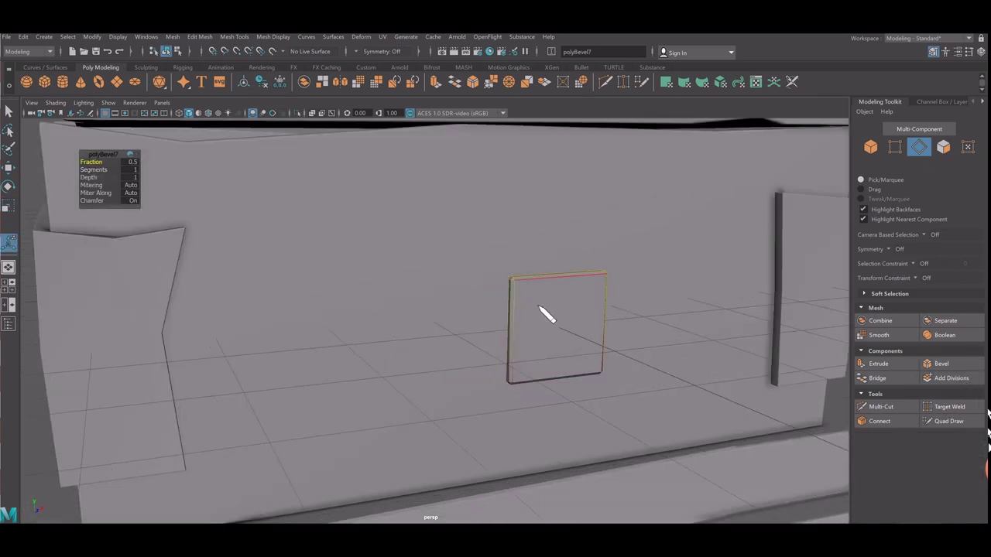
{"action": "scroll", "coordinate": [565, 334], "scroll_direction": "down", "scroll_amount": 3}
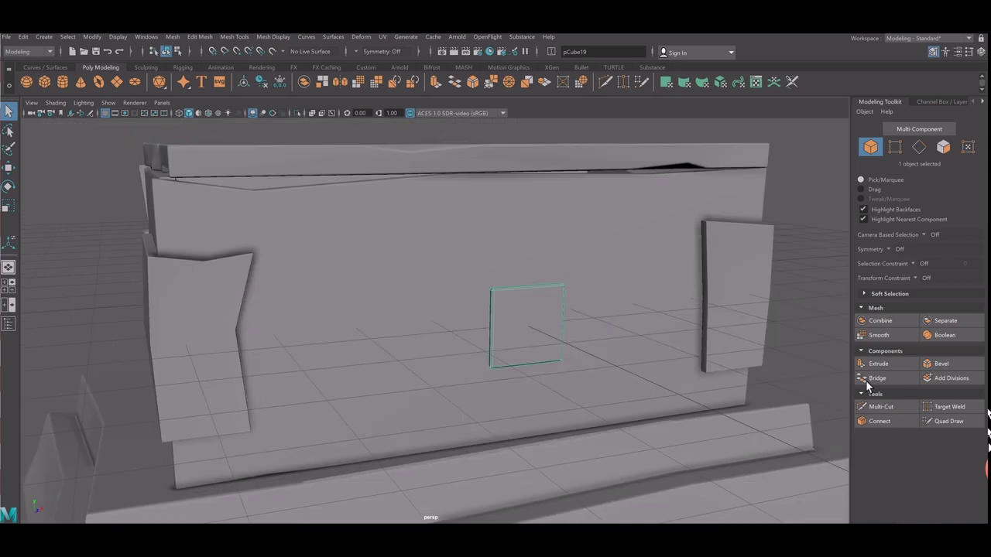
{"action": "left_click", "coordinate": [950, 378]}
{"action": "scroll", "coordinate": [580, 366], "scroll_direction": "down", "scroll_amount": 1}
{"action": "scroll", "coordinate": [581, 366], "scroll_direction": "down", "scroll_amount": 1}
Scale up the plate's subdivided front face.
{"action": "right_click_drag", "start_coordinate": [488, 286], "coordinate": [546, 305]}
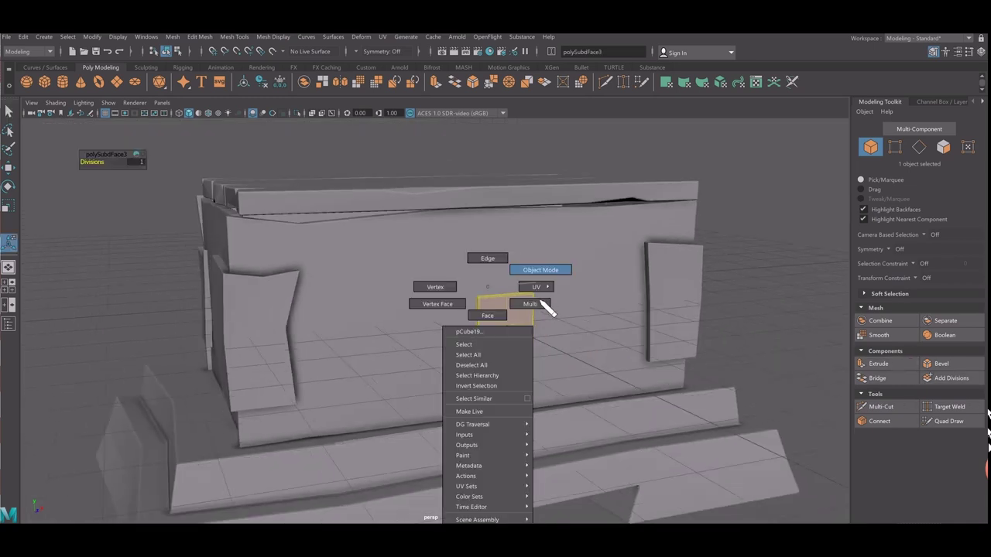
{"action": "left_click", "coordinate": [487, 315]}
{"action": "key", "text": "r"}
{"action": "left_click_drag", "start_coordinate": [526, 337], "coordinate": [535, 345], "text": "ctrl"}
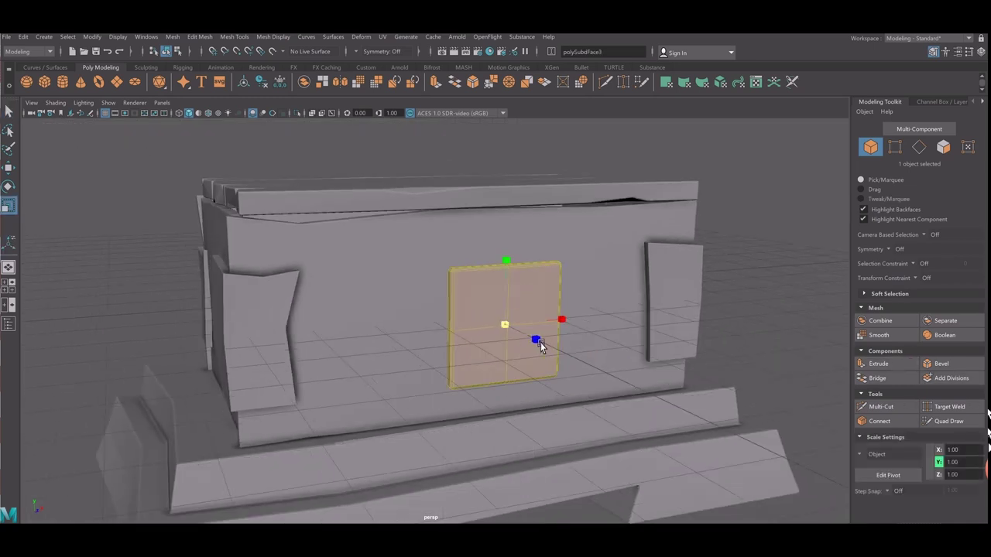
{"action": "left_click", "coordinate": [540, 355], "text": "ctrl"}
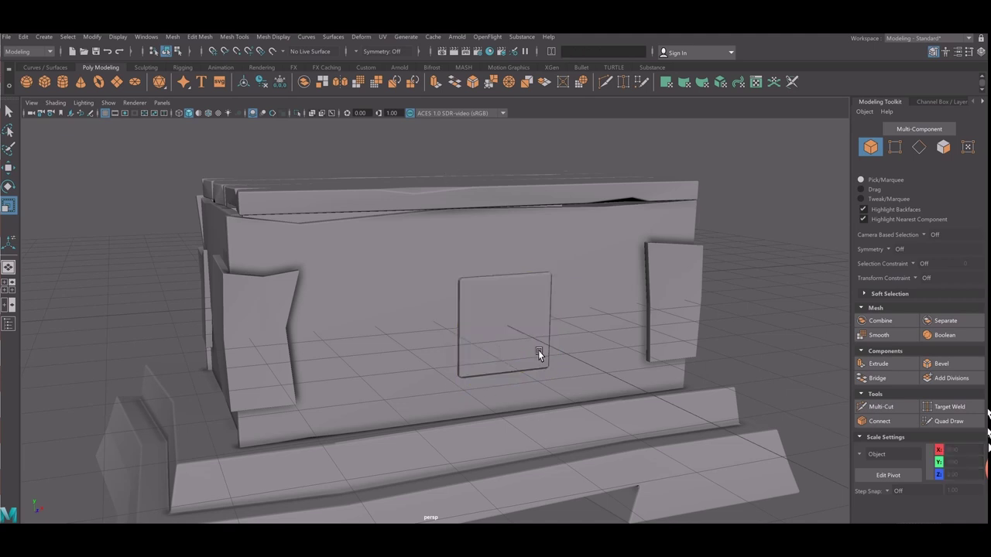
Raise the plate's top vertices, push the right column outward and nudge the left column up.
{"action": "left_click", "coordinate": [537, 357]}
{"action": "right_click_drag", "start_coordinate": [518, 294], "coordinate": [509, 281]}
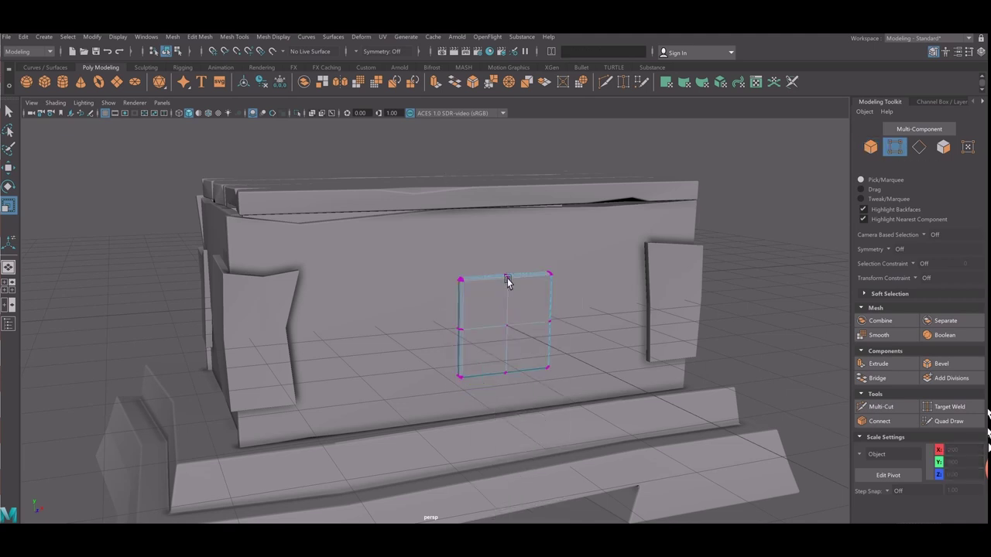
{"action": "key", "text": "w"}
{"action": "middle_click_drag", "start_coordinate": [517, 239], "coordinate": [517, 232]}
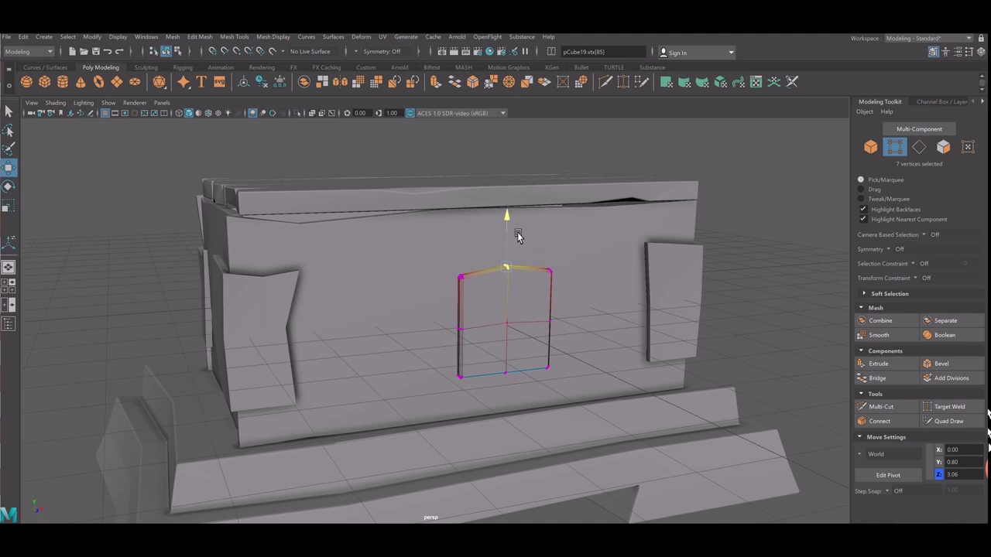
{"action": "left_click_drag", "start_coordinate": [517, 232], "coordinate": [597, 358]}
{"action": "middle_click_drag", "start_coordinate": [602, 338], "coordinate": [611, 334]}
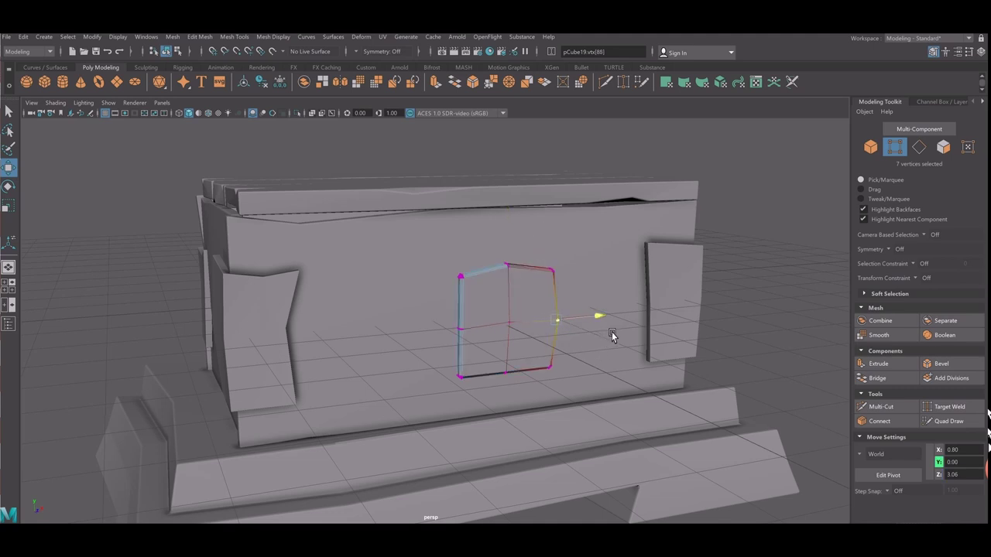
{"action": "left_click", "coordinate": [480, 354]}
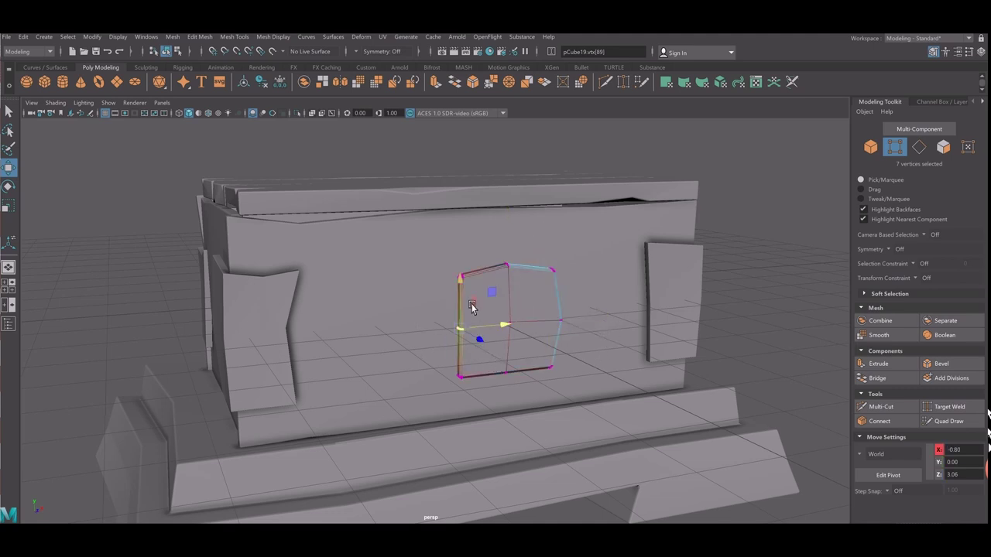
{"action": "left_click_drag", "start_coordinate": [469, 303], "coordinate": [471, 290]}
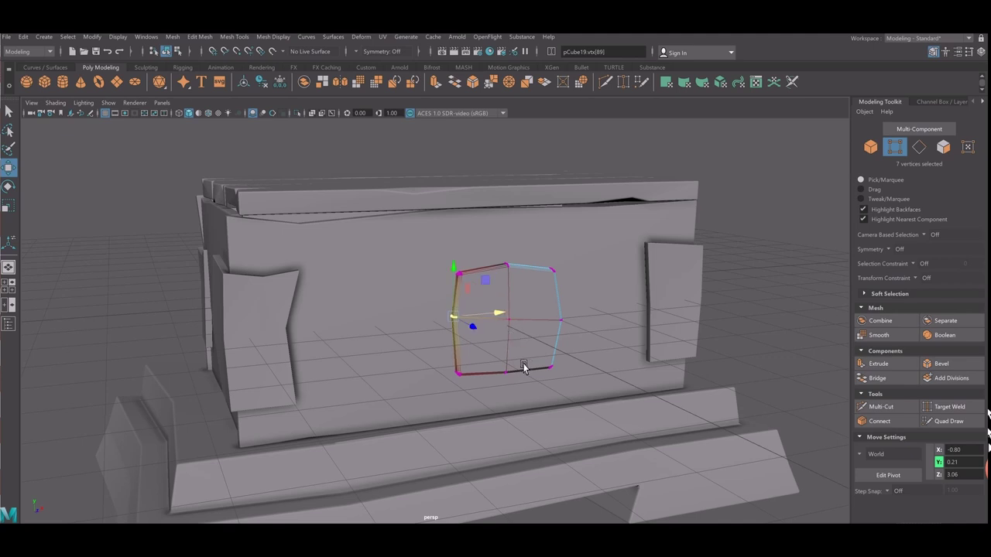
Marquee-select the plate's lower vertices and move them slightly down.
{"action": "left_click", "coordinate": [505, 378]}
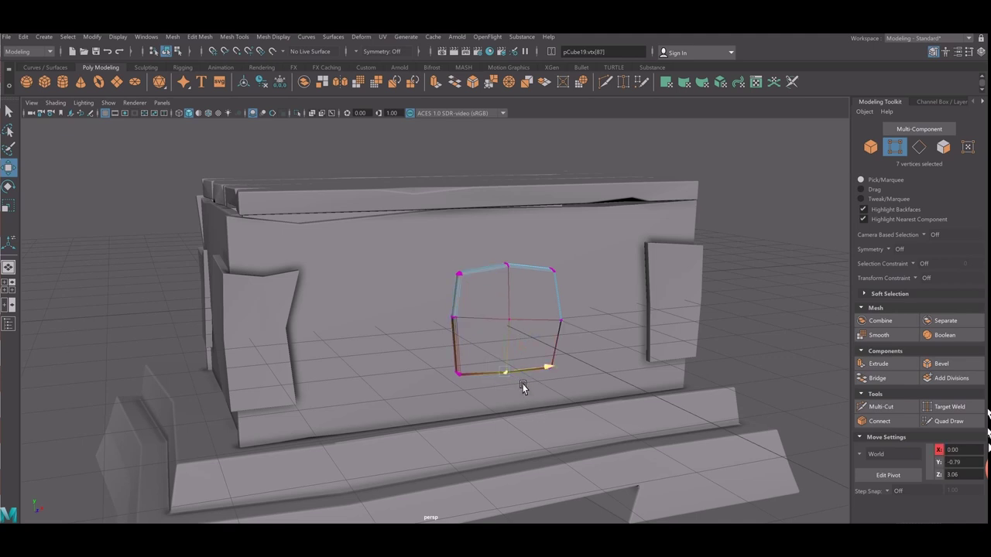
{"action": "left_click_drag", "start_coordinate": [522, 389], "coordinate": [599, 368]}
{"action": "left_click_drag", "start_coordinate": [540, 354], "coordinate": [556, 417]}
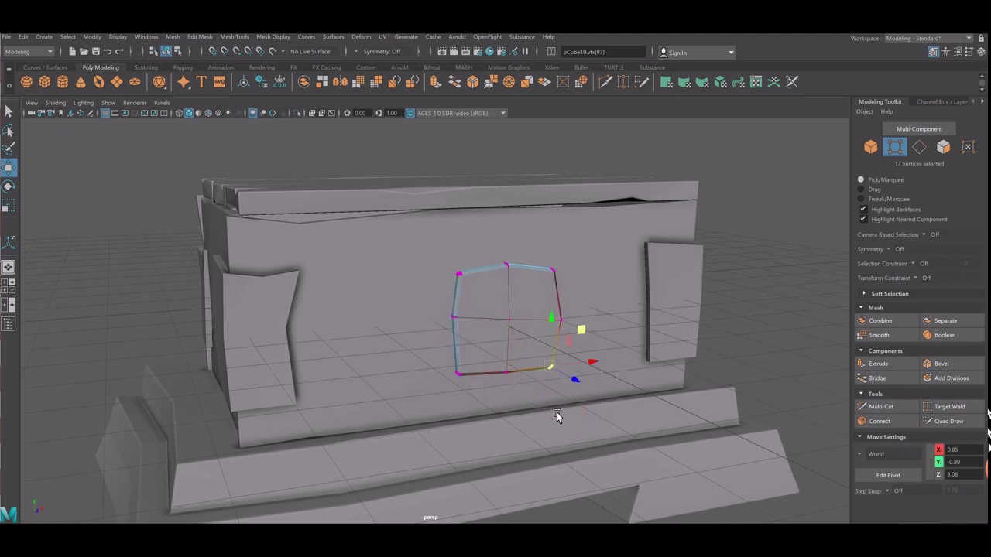
{"action": "left_click", "coordinate": [776, 281]}
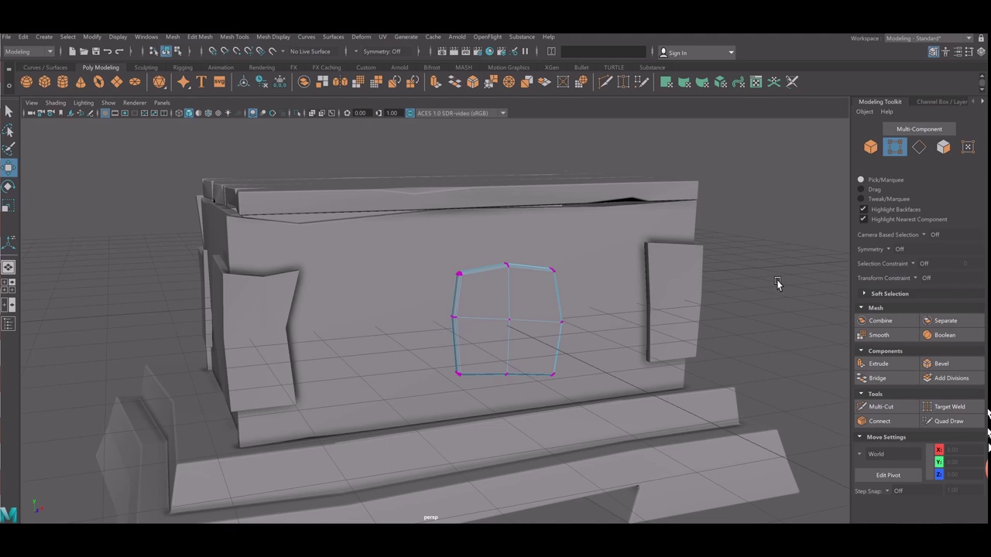
{"action": "left_click_drag", "start_coordinate": [437, 306], "coordinate": [539, 414]}
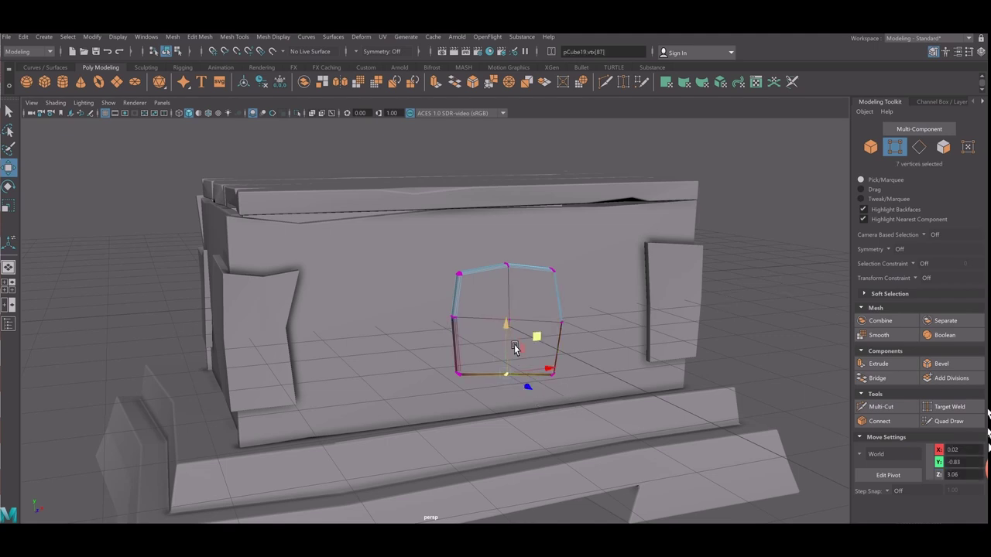
{"action": "left_click_drag", "start_coordinate": [514, 348], "coordinate": [515, 356]}
Frame the plate's faces, orbit to the chest's side and return to object selection.
{"action": "right_click", "coordinate": [555, 304]}
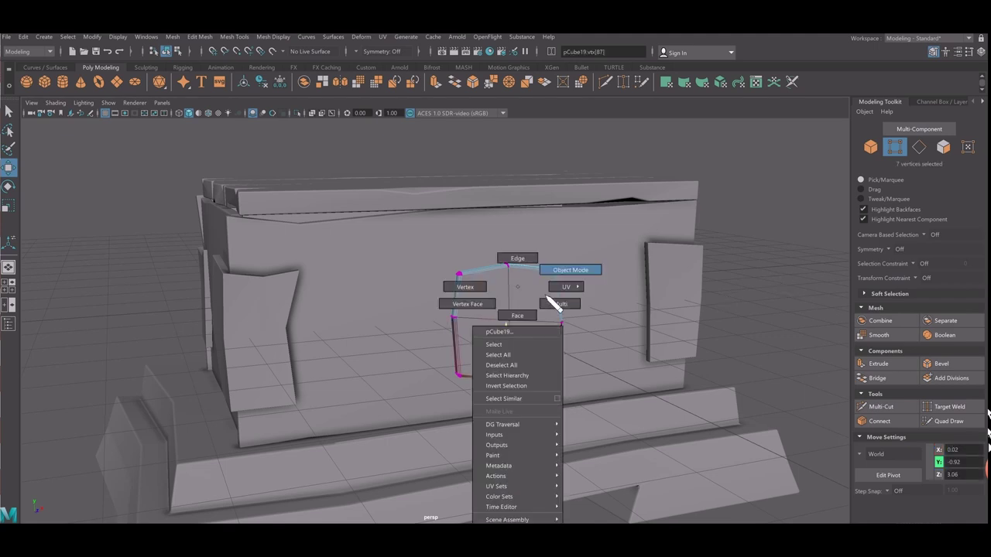
{"action": "right_click_drag", "start_coordinate": [546, 314], "coordinate": [511, 341]}
{"action": "key", "text": "f"}
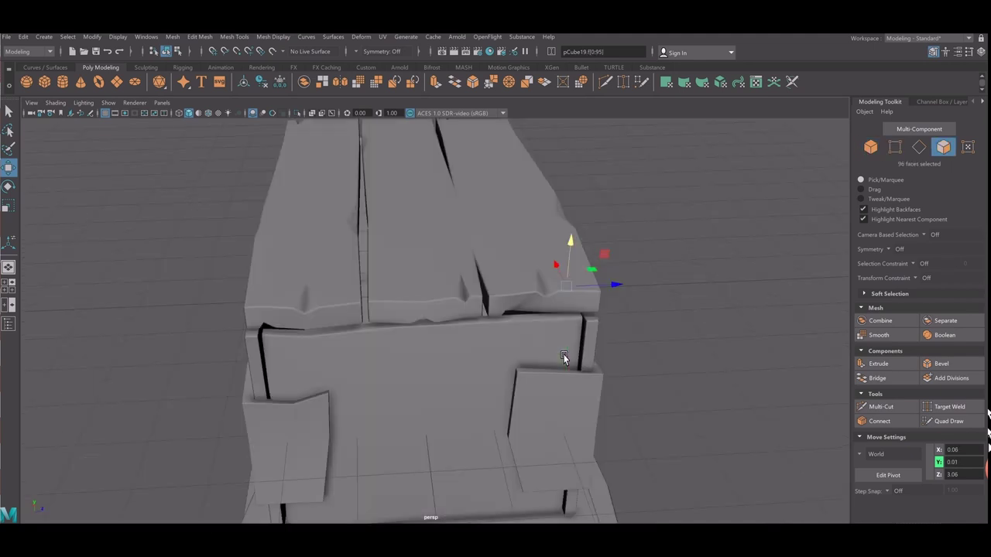
{"action": "scroll", "coordinate": [556, 348], "scroll_direction": "up", "scroll_amount": 3}
{"action": "left_click_drag", "start_coordinate": [567, 346], "coordinate": [495, 342], "text": "alt"}
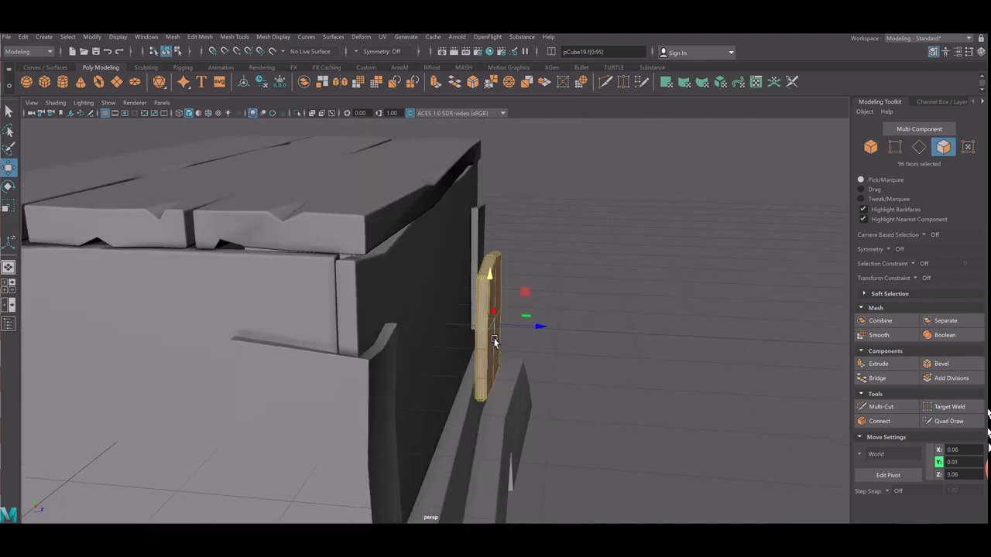
{"action": "right_click_drag", "start_coordinate": [492, 312], "coordinate": [519, 299]}
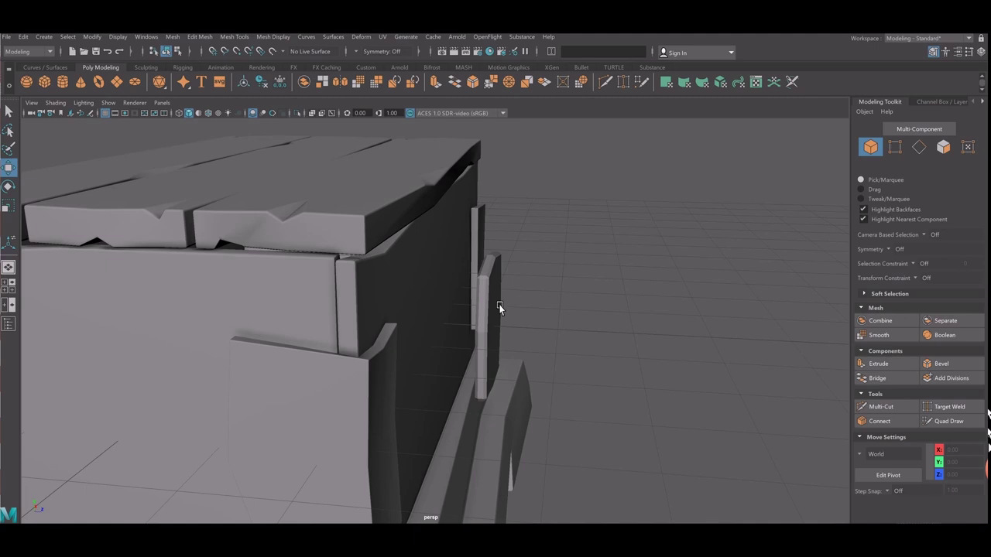
{"action": "left_click", "coordinate": [498, 305]}
Isolate the plate to inspect its faces, then show the whole chest again.
{"action": "key", "text": "ctrl+1"}
{"action": "left_click_drag", "start_coordinate": [565, 330], "coordinate": [574, 339], "text": "alt"}
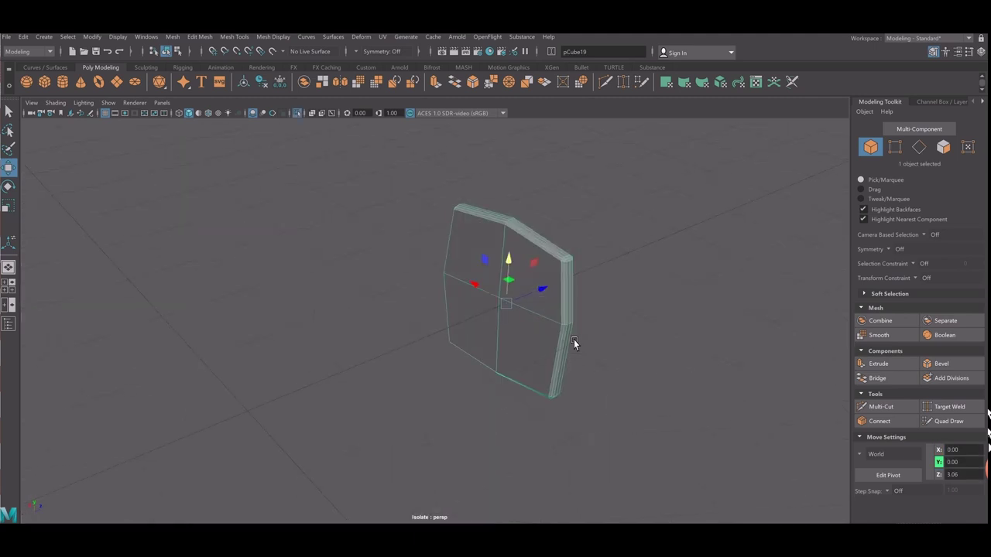
{"action": "right_click_drag", "start_coordinate": [529, 281], "coordinate": [542, 308]}
{"action": "left_click", "coordinate": [539, 310]}
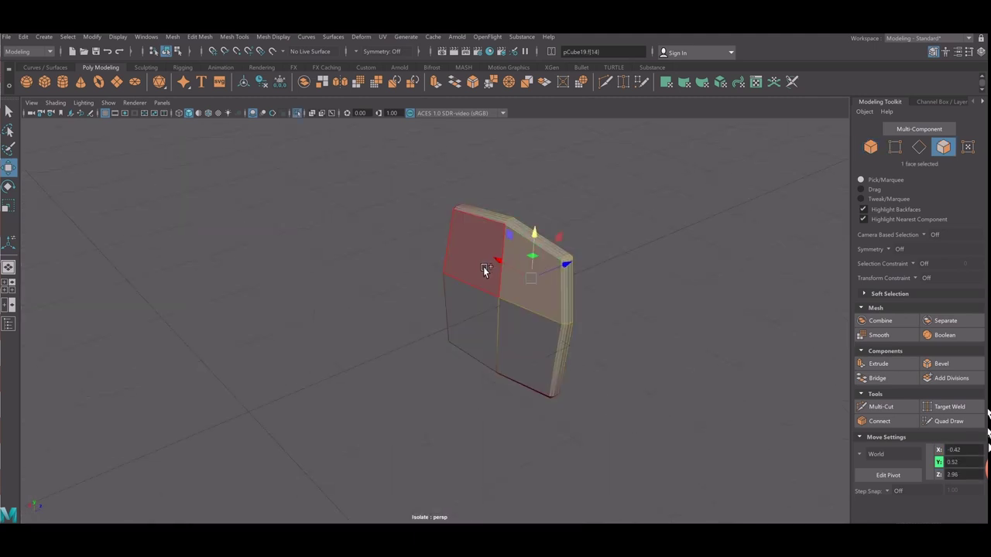
{"action": "key", "text": "7"}
{"action": "right_click_drag", "start_coordinate": [533, 346], "coordinate": [525, 250]}
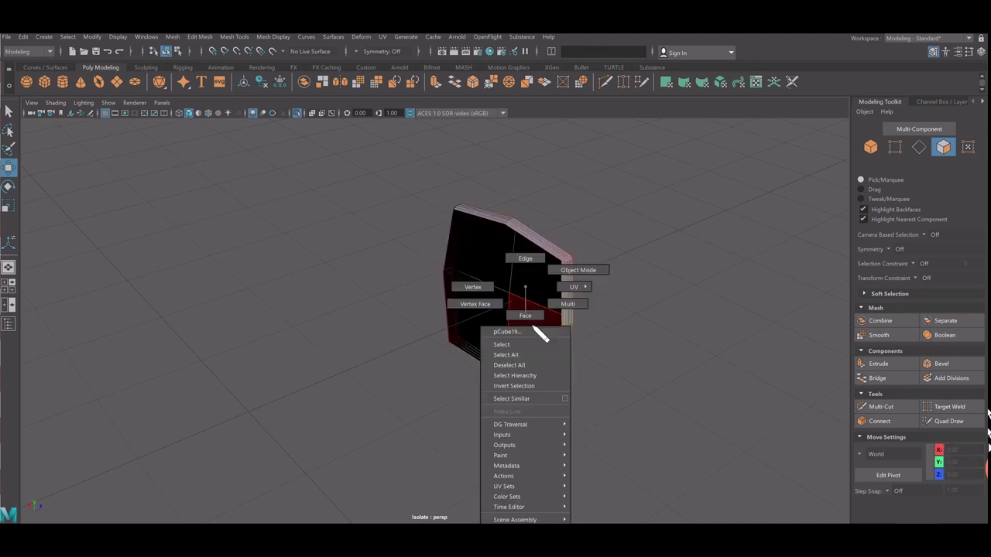
{"action": "key", "text": "ctrl+1"}
{"action": "mouse_move", "coordinate": [537, 303]}
{"action": "left_mouse_down", "text": "alt"}
{"action": "mouse_move", "coordinate": [608, 347]}
{"action": "mouse_move", "coordinate": [533, 336]}
{"action": "left_mouse_up", "text": "alt"}
Scale the plate and slide it left onto the chest's right side wall.
{"action": "key", "text": "r"}
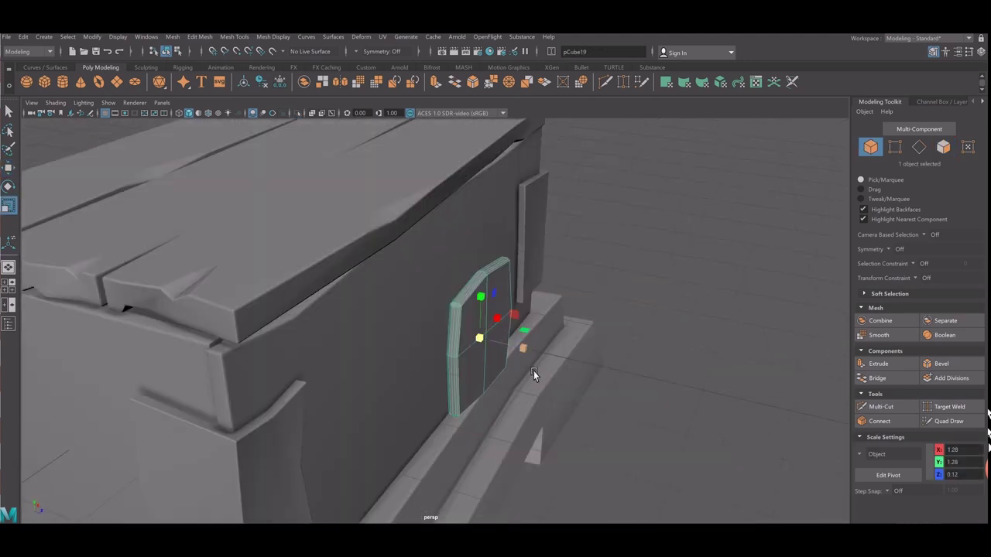
{"action": "key", "text": "w"}
{"action": "middle_click_drag", "start_coordinate": [561, 377], "coordinate": [504, 359]}
{"action": "scroll", "coordinate": [475, 315], "scroll_direction": "down", "scroll_amount": 2}
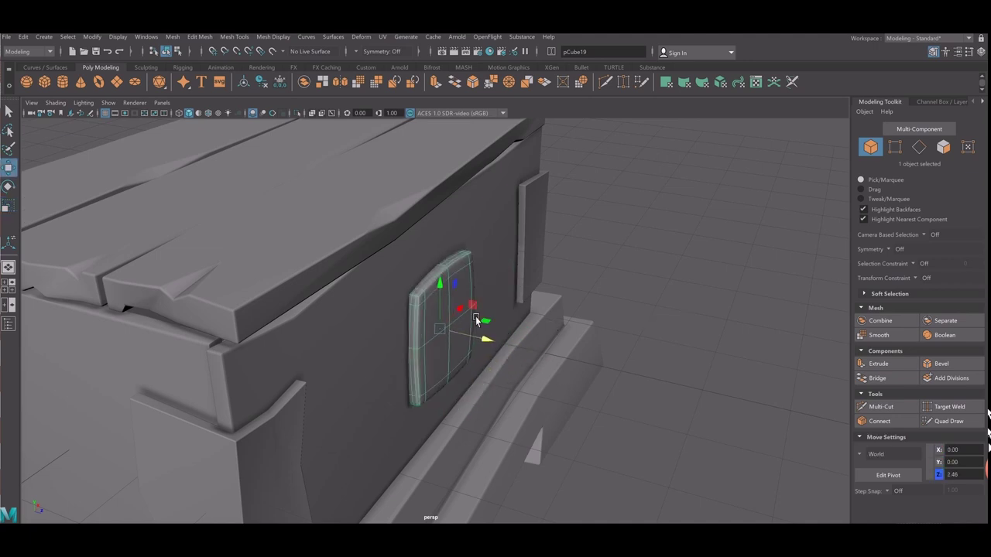
{"action": "left_click", "coordinate": [698, 263]}
{"action": "scroll", "coordinate": [625, 335], "scroll_direction": "down", "scroll_amount": 3}
{"action": "scroll", "coordinate": [510, 363], "scroll_direction": "down", "scroll_amount": 3}
{"action": "mouse_move", "coordinate": [510, 362]}
{"action": "left_mouse_down", "text": "alt"}
{"action": "mouse_move", "coordinate": [464, 358]}
{"action": "mouse_move", "coordinate": [489, 356]}
{"action": "mouse_move", "coordinate": [349, 303]}
{"action": "mouse_move", "coordinate": [470, 517]}
{"action": "left_mouse_up", "text": "alt"}
{"action": "scroll", "coordinate": [471, 517], "scroll_direction": "up", "scroll_amount": 3}
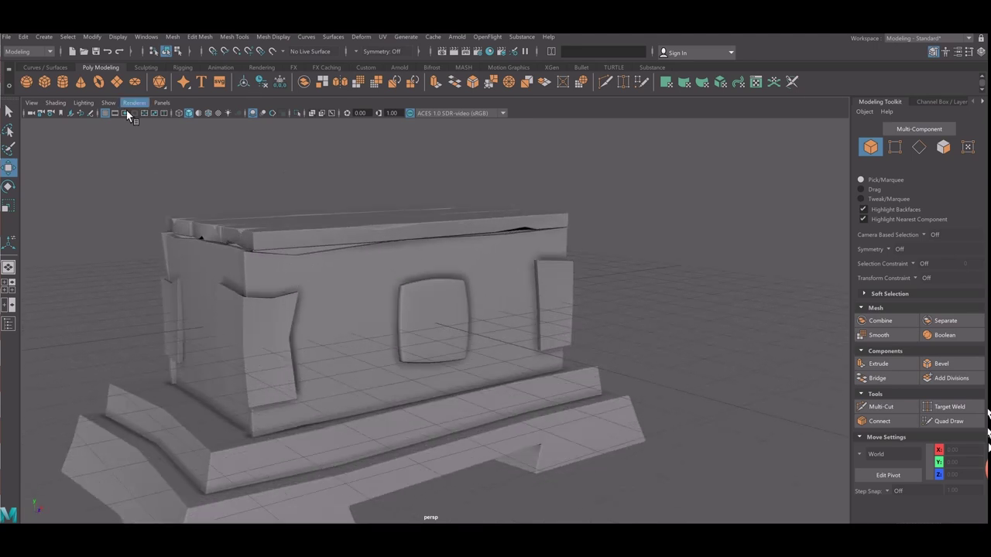
Inspect the torus and corner brackets by selecting them, then deselect everything.
{"action": "left_click", "coordinate": [498, 332]}
{"action": "scroll", "coordinate": [486, 345], "scroll_direction": "down", "scroll_amount": 2}
{"action": "mouse_move", "coordinate": [486, 345]}
{"action": "left_mouse_down", "text": "alt"}
{"action": "mouse_move", "coordinate": [505, 350]}
{"action": "mouse_move", "coordinate": [384, 389]}
{"action": "left_mouse_up", "text": "alt"}
{"action": "left_click", "coordinate": [385, 388]}
{"action": "left_click", "coordinate": [276, 359], "text": "shift"}
{"action": "mouse_move", "coordinate": [276, 358]}
{"action": "left_mouse_down", "text": "alt"}
{"action": "mouse_move", "coordinate": [344, 358]}
{"action": "mouse_move", "coordinate": [387, 372]}
{"action": "left_mouse_up", "text": "alt"}
{"action": "left_click", "coordinate": [456, 367], "text": "shift"}
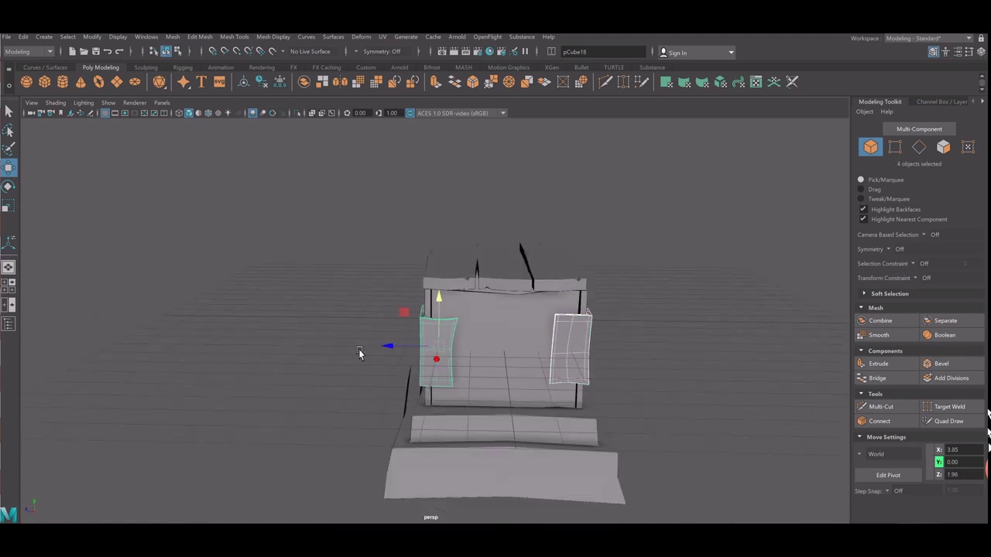
{"action": "left_click", "coordinate": [294, 353]}
{"action": "mouse_move", "coordinate": [295, 353]}
{"action": "left_mouse_down", "text": "alt"}
{"action": "mouse_move", "coordinate": [376, 358]}
{"action": "mouse_move", "coordinate": [409, 348]}
{"action": "left_mouse_up", "text": "alt"}
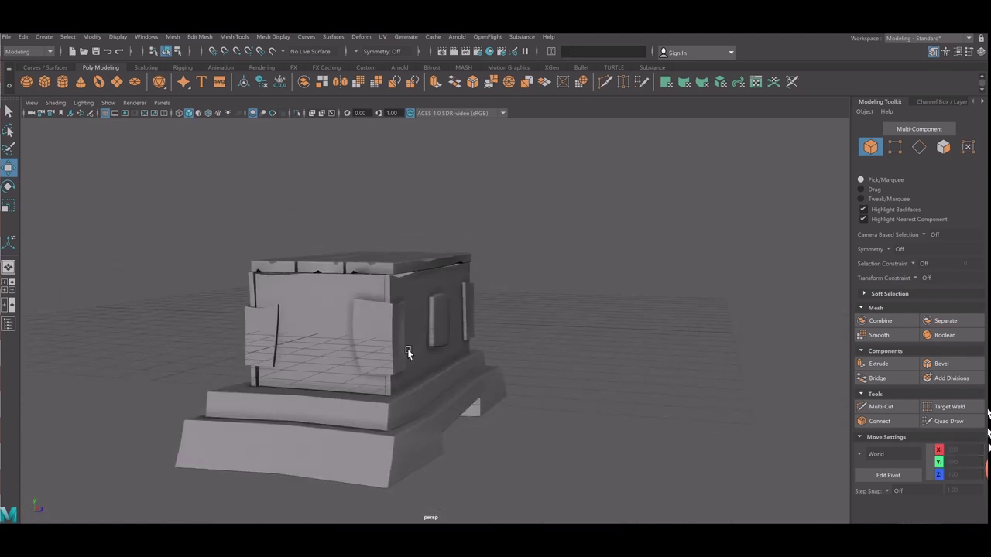
Inspect the right side piece and small side plate, then deselect and view from higher up.
{"action": "left_click", "coordinate": [474, 348]}
{"action": "left_click", "coordinate": [453, 353], "text": "shift"}
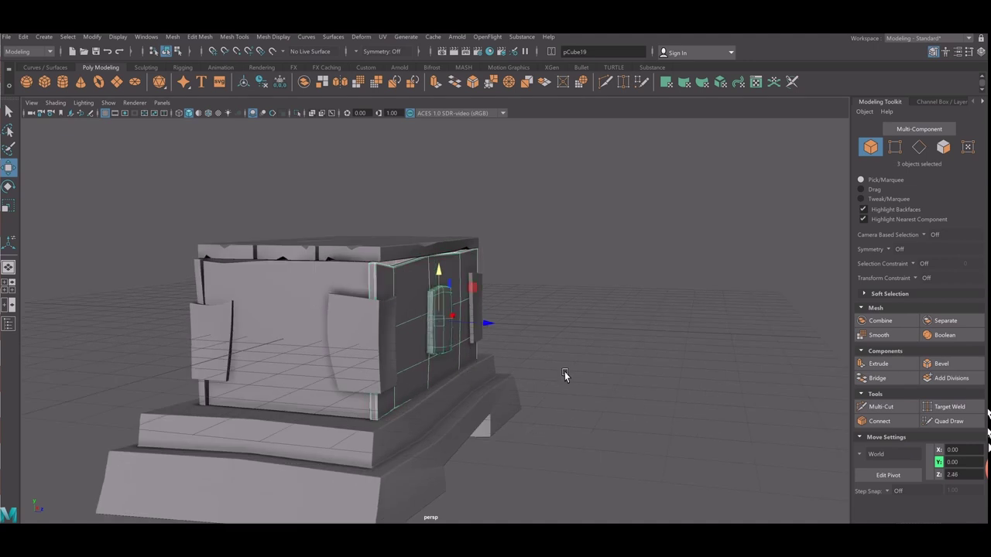
{"action": "left_click", "coordinate": [439, 317]}
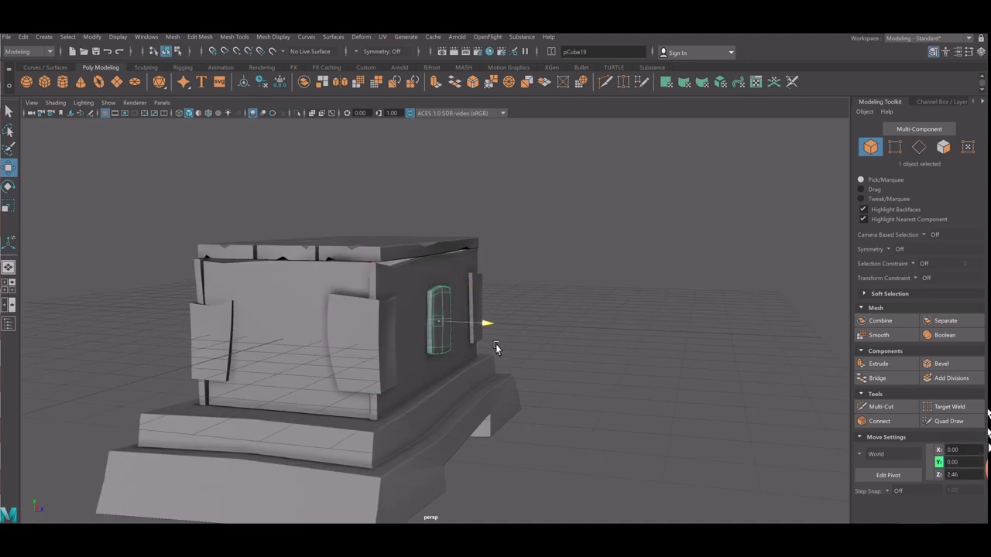
{"action": "left_click", "coordinate": [293, 171]}
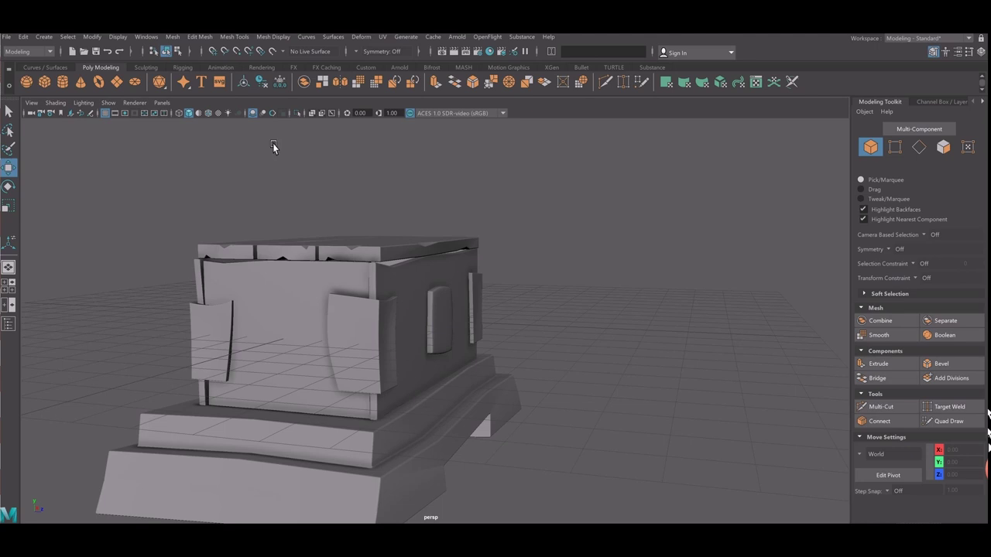
{"action": "mouse_move", "coordinate": [273, 143]}
{"action": "left_mouse_down", "text": "alt"}
{"action": "mouse_move", "coordinate": [426, 281]}
{"action": "mouse_move", "coordinate": [367, 283]}
{"action": "mouse_move", "coordinate": [410, 288]}
{"action": "left_mouse_up", "text": "alt"}
In wireframe, pull the torus out of the chest and stand it upright on its edge.
{"action": "key", "text": "4"}
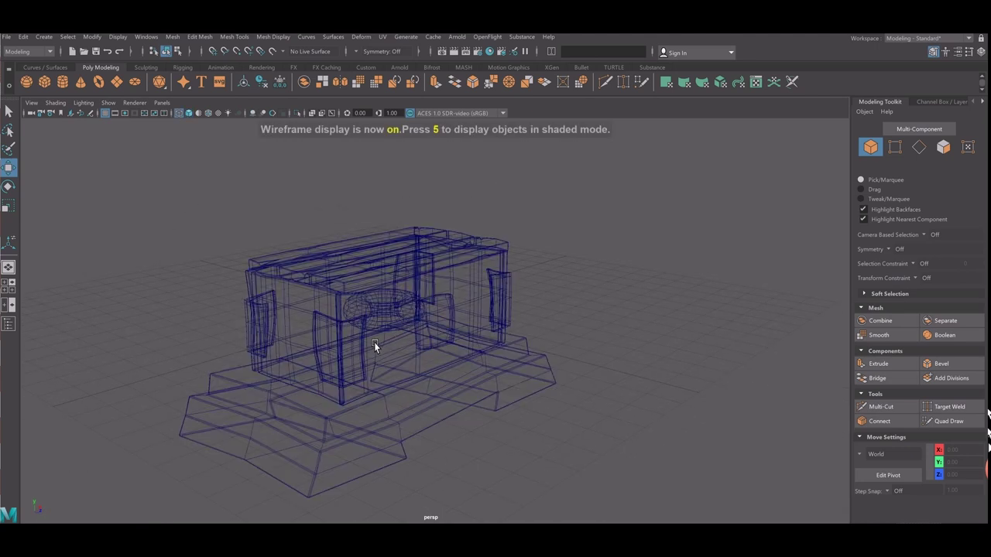
{"action": "left_click", "coordinate": [398, 319]}
{"action": "left_click_drag", "start_coordinate": [415, 331], "coordinate": [686, 427]}
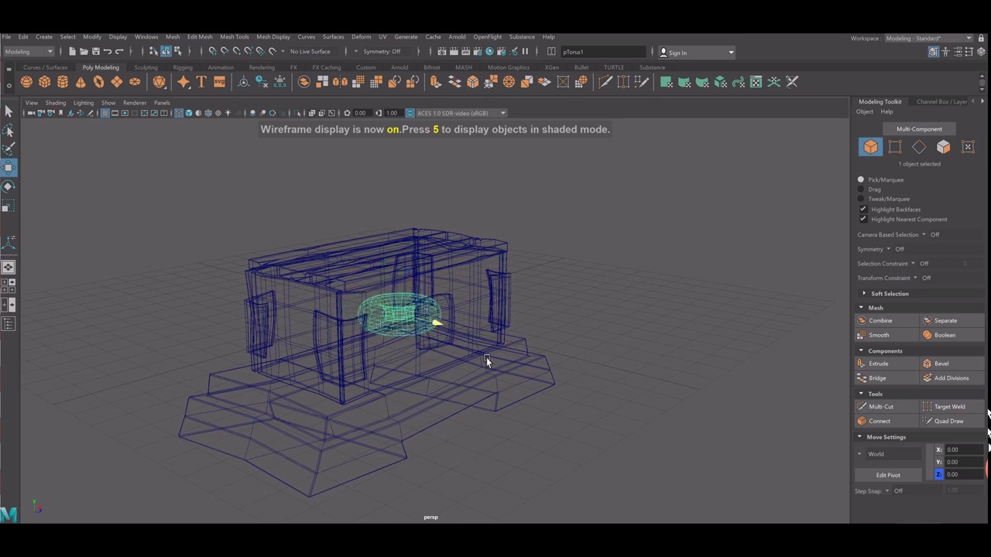
{"action": "key", "text": "5"}
{"action": "key", "text": "f"}
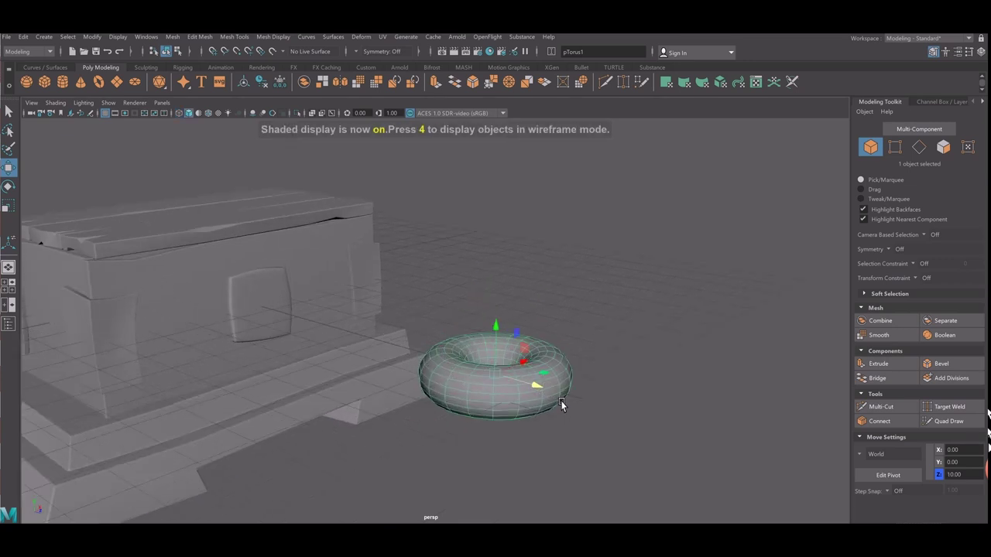
{"action": "key", "text": "e"}
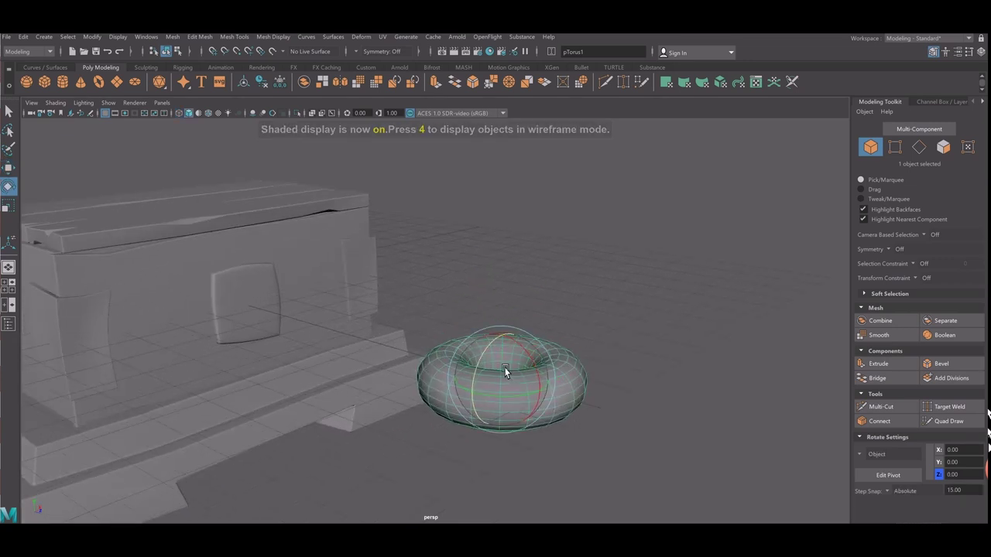
{"action": "mouse_move", "coordinate": [504, 367]}
{"action": "left_mouse_down"}
{"action": "mouse_move", "coordinate": [488, 401]}
{"action": "mouse_move", "coordinate": [548, 402]}
{"action": "mouse_move", "coordinate": [531, 320]}
{"action": "left_mouse_up"}
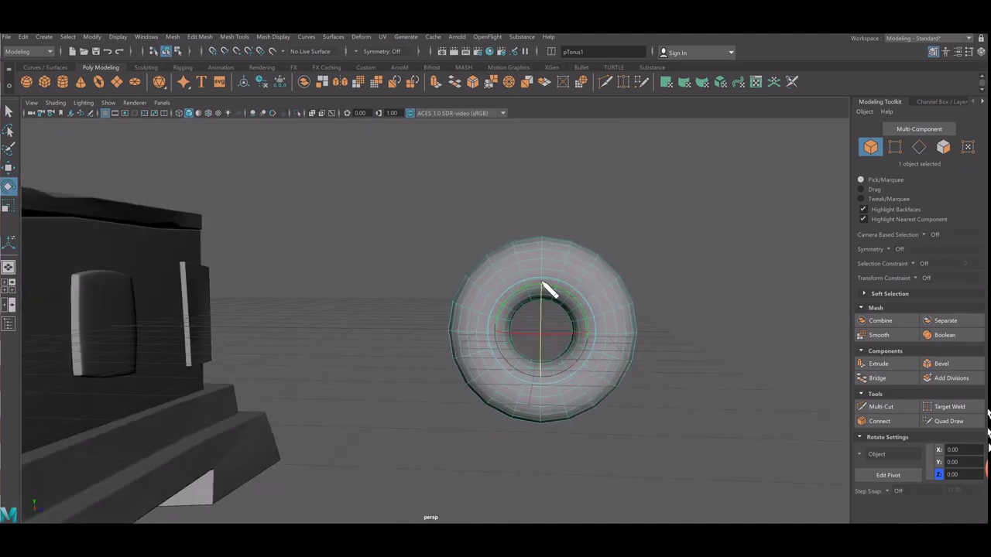
Set the torus Section Radius to 0.16 and slide it left onto the chest.
{"action": "right_click", "coordinate": [545, 284]}
{"action": "key", "text": "t"}
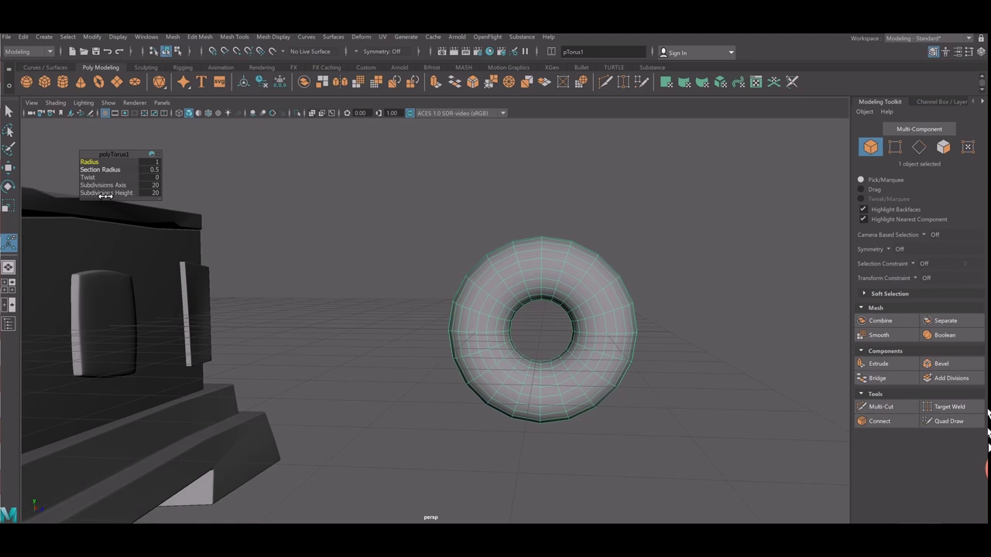
{"action": "left_click_drag", "start_coordinate": [99, 169], "coordinate": [97, 196]}
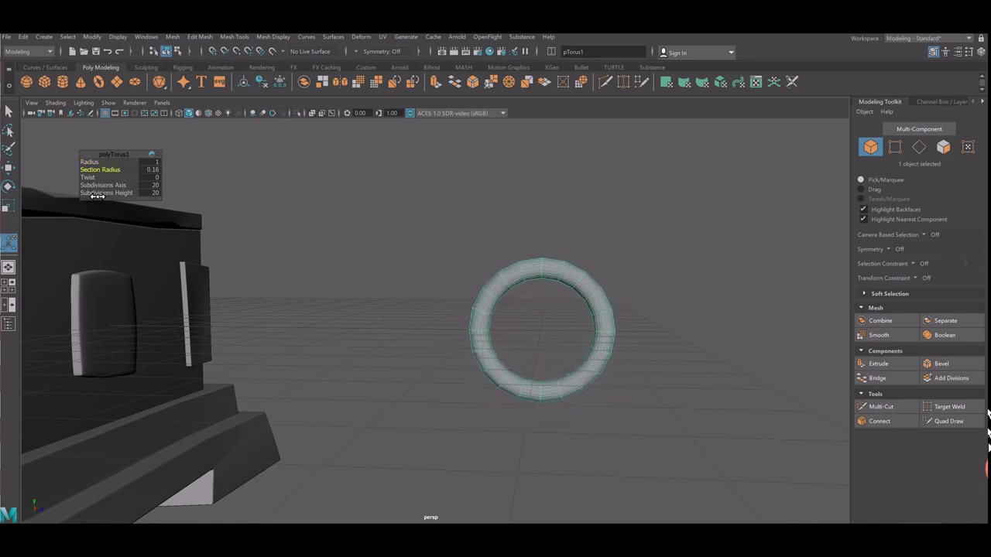
{"action": "key", "text": "w"}
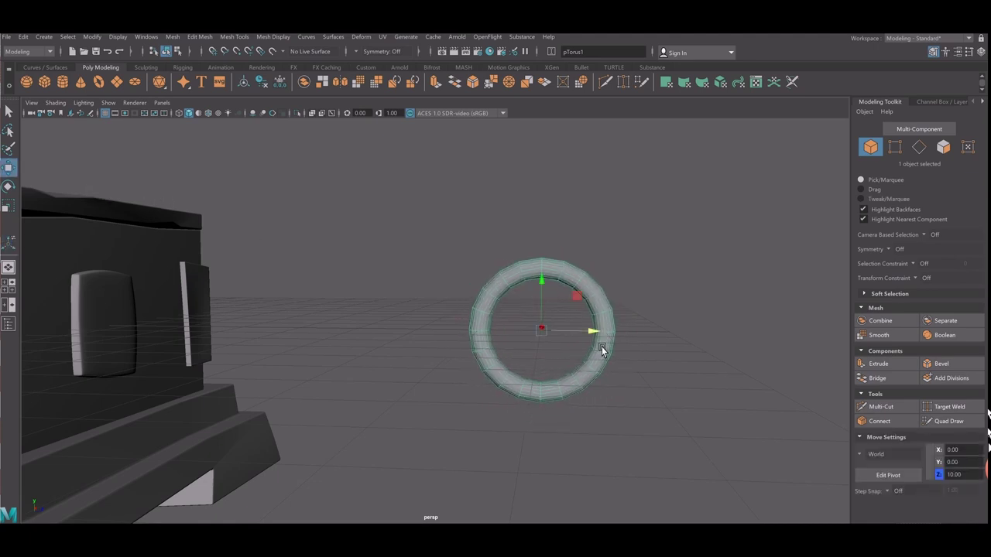
{"action": "mouse_move", "coordinate": [594, 325]}
{"action": "left_mouse_down"}
{"action": "mouse_move", "coordinate": [193, 312]}
{"action": "mouse_move", "coordinate": [422, 324]}
{"action": "mouse_move", "coordinate": [373, 353]}
{"action": "left_mouse_up"}
Push the ring partly into the chest wall and nudge it up slightly.
{"action": "key", "text": "r"}
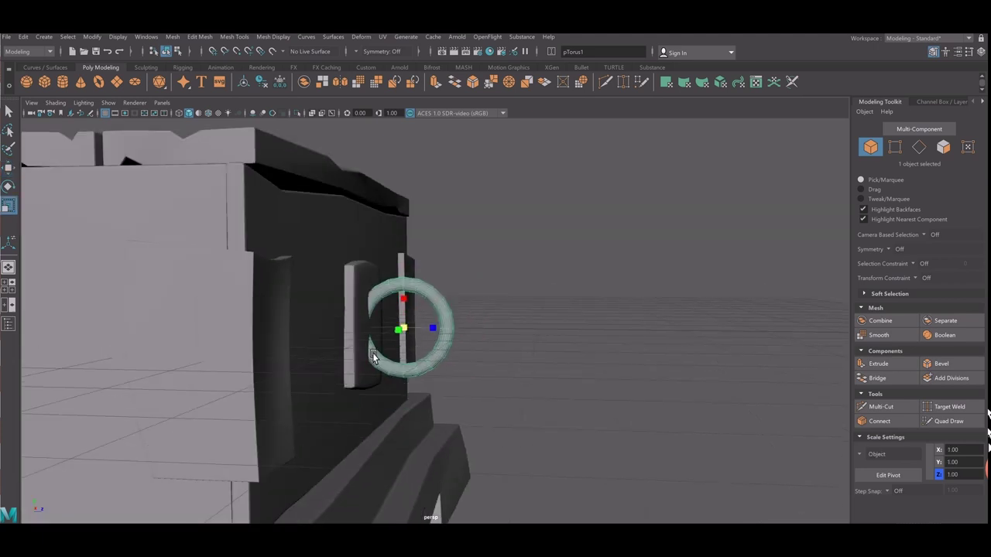
{"action": "key", "text": "w"}
{"action": "middle_click_drag", "start_coordinate": [460, 355], "coordinate": [406, 323]}
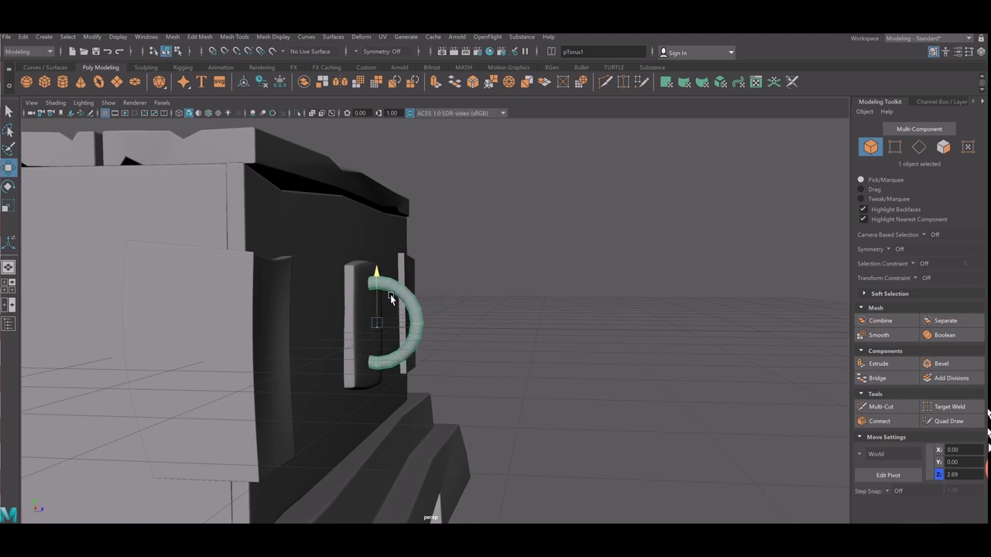
{"action": "left_click_drag", "start_coordinate": [377, 298], "coordinate": [377, 294]}
{"action": "right_click", "coordinate": [422, 331]}
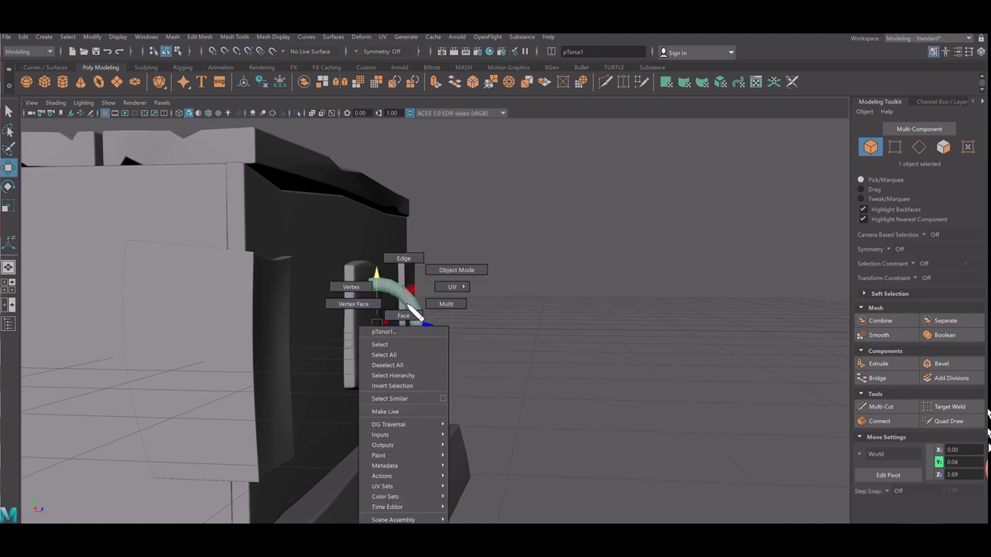
{"action": "left_click", "coordinate": [456, 270]}
Isolate the ring, delete its left faces to leave a half ring, and restore the scene.
{"action": "key", "text": "ctrl+1"}
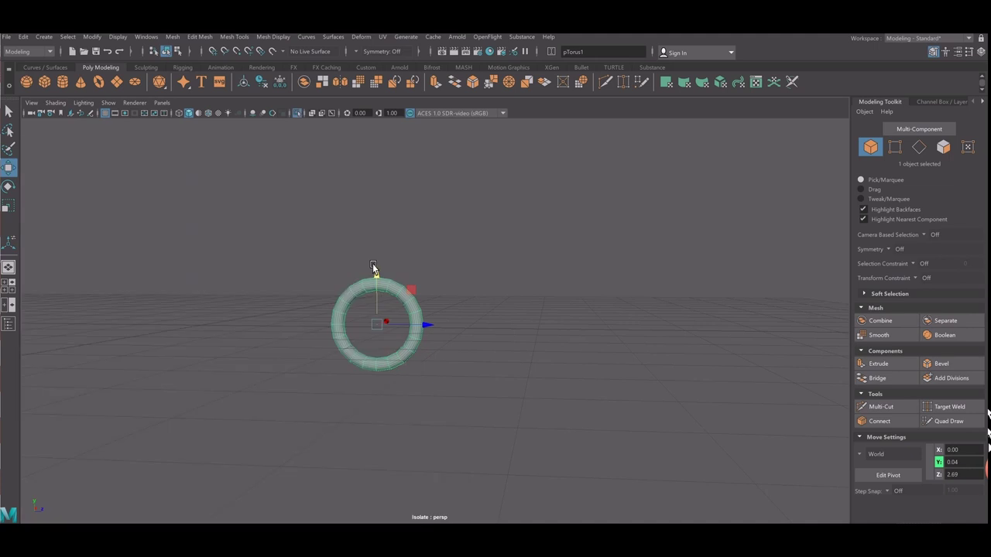
{"action": "right_click_drag", "start_coordinate": [379, 306], "coordinate": [375, 316]}
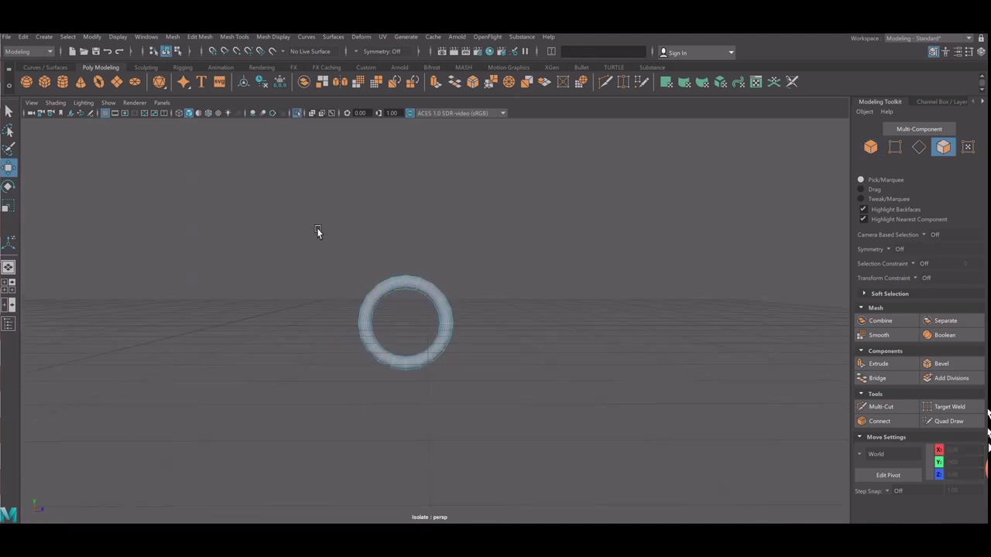
{"action": "left_click_drag", "start_coordinate": [304, 200], "coordinate": [395, 410]}
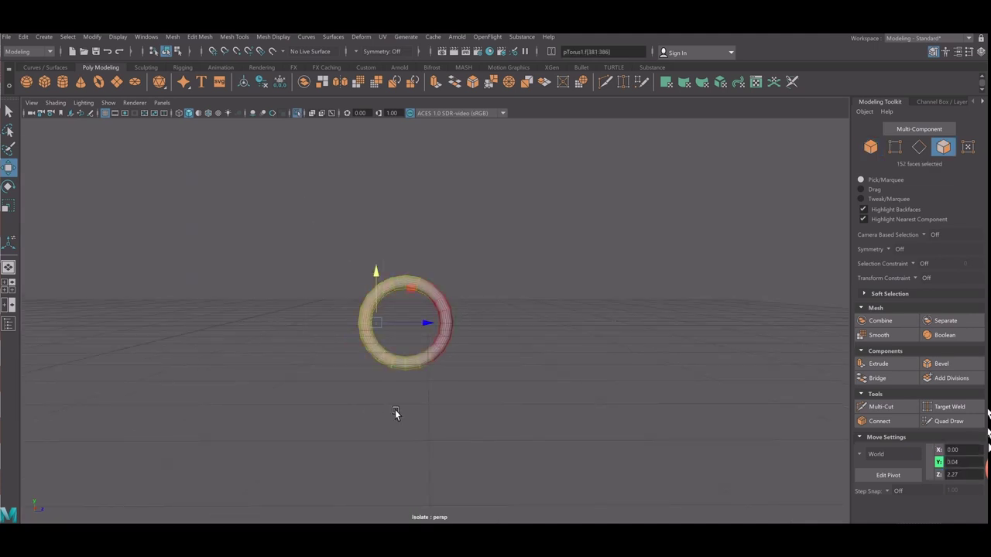
{"action": "key", "text": "Delete"}
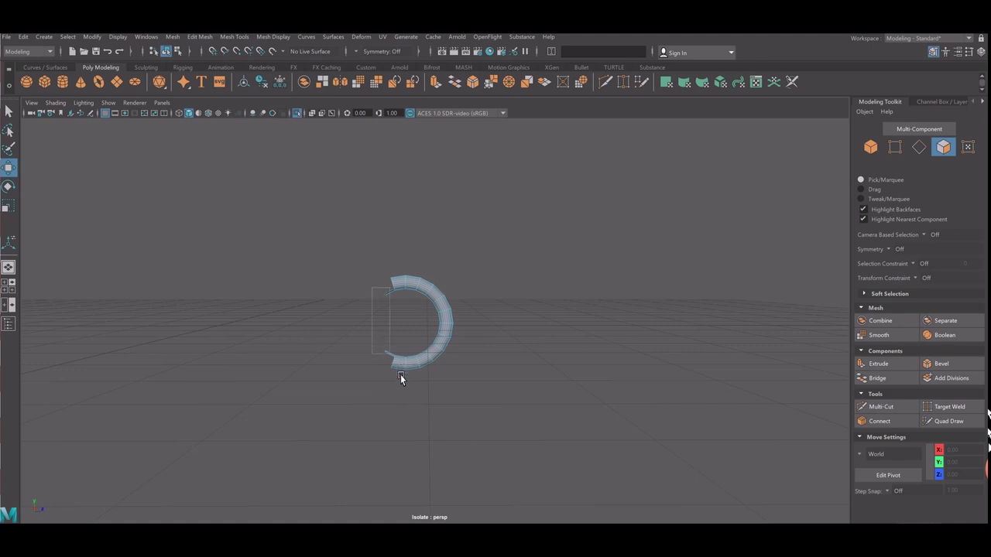
{"action": "key", "text": "b"}
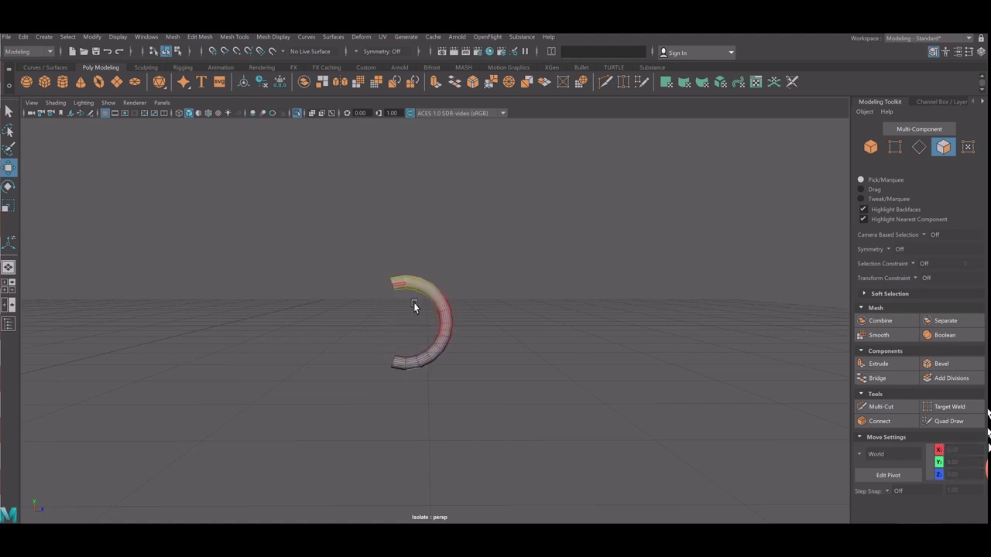
{"action": "right_click_drag", "start_coordinate": [414, 306], "coordinate": [443, 310]}
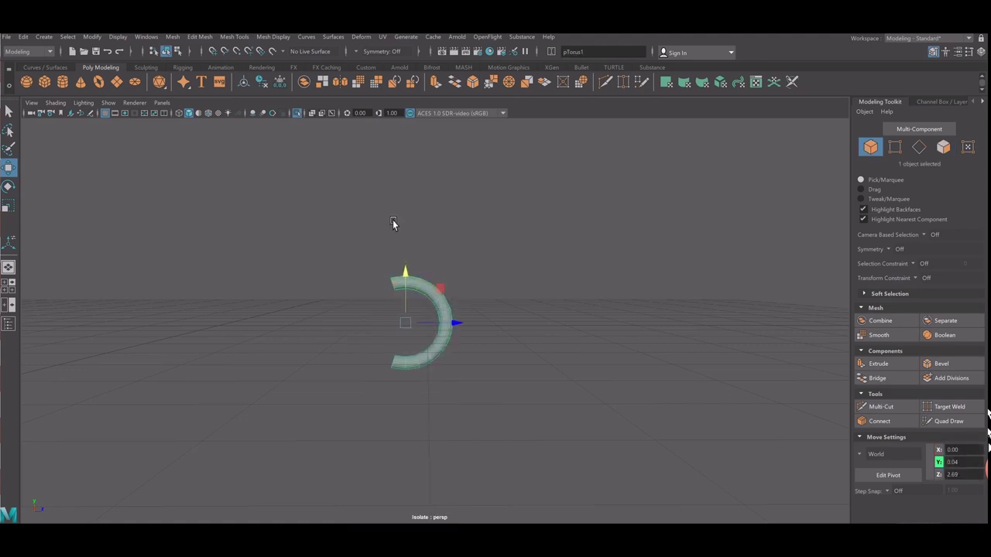
{"action": "key", "text": "ctrl+1"}
Tilt the half-ring handle slightly against the chest's side.
{"action": "right_click_drag", "start_coordinate": [600, 337], "coordinate": [505, 350], "text": "alt"}
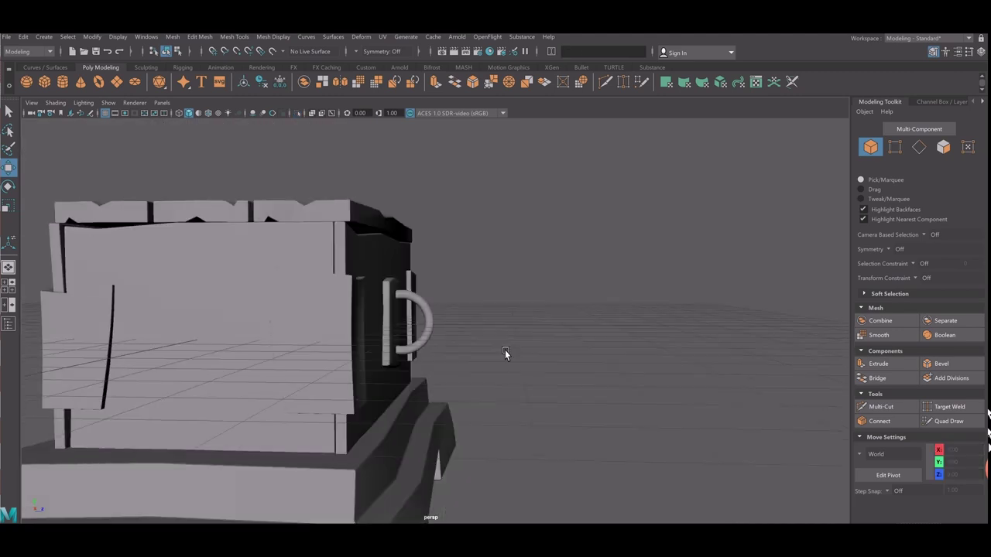
{"action": "left_click_drag", "start_coordinate": [505, 350], "coordinate": [300, 332], "text": "alt"}
{"action": "left_click", "coordinate": [335, 340]}
{"action": "key", "text": "e"}
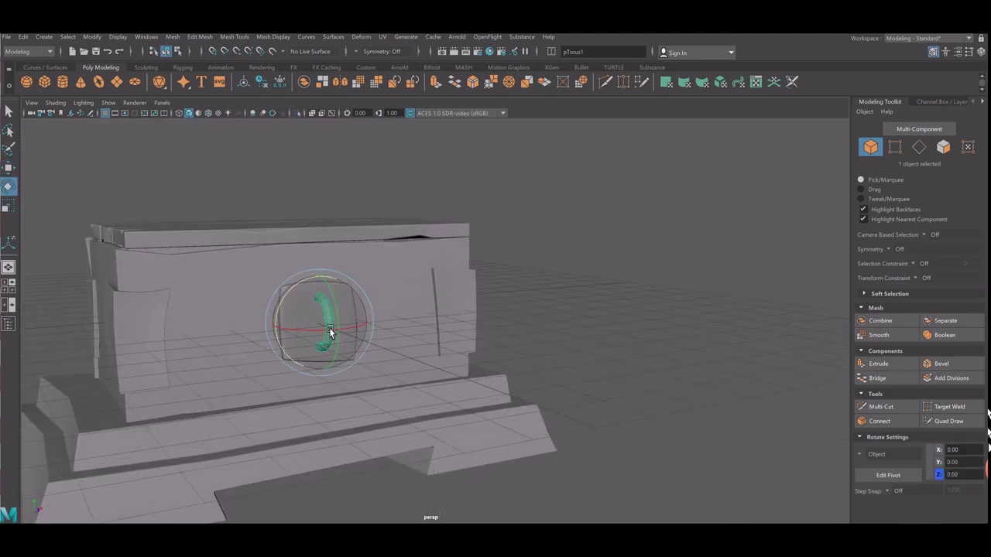
{"action": "mouse_move", "coordinate": [313, 308]}
{"action": "left_mouse_down"}
{"action": "mouse_move", "coordinate": [302, 310]}
{"action": "mouse_move", "coordinate": [445, 371]}
{"action": "mouse_move", "coordinate": [481, 340]}
{"action": "left_mouse_up"}
{"action": "left_click", "coordinate": [312, 235]}
Select the small cube inside the chest and lift it up out of it.
{"action": "scroll", "coordinate": [347, 309], "scroll_direction": "down", "scroll_amount": 3}
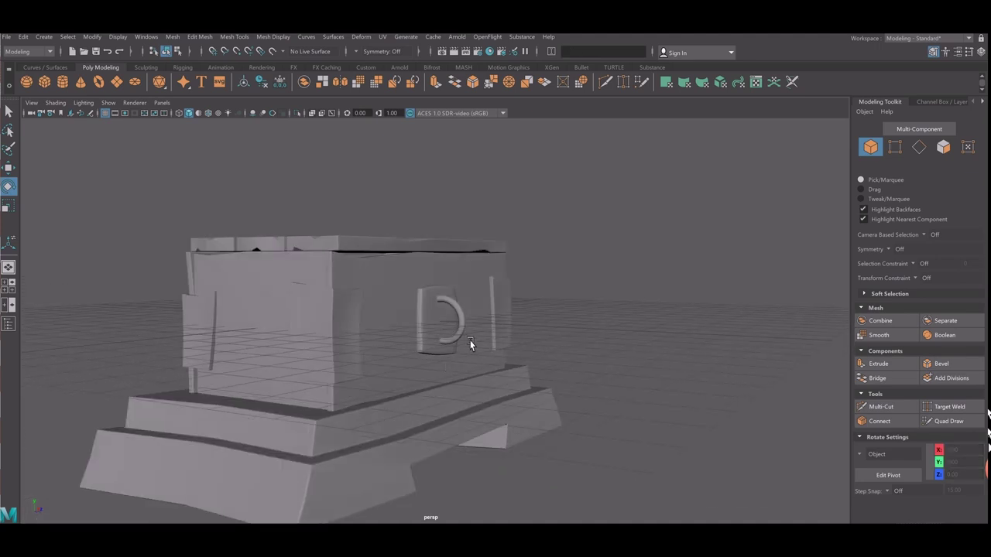
{"action": "mouse_move", "coordinate": [630, 340]}
{"action": "left_mouse_down", "text": "alt"}
{"action": "mouse_move", "coordinate": [435, 346]}
{"action": "mouse_move", "coordinate": [481, 341]}
{"action": "left_mouse_up", "text": "alt"}
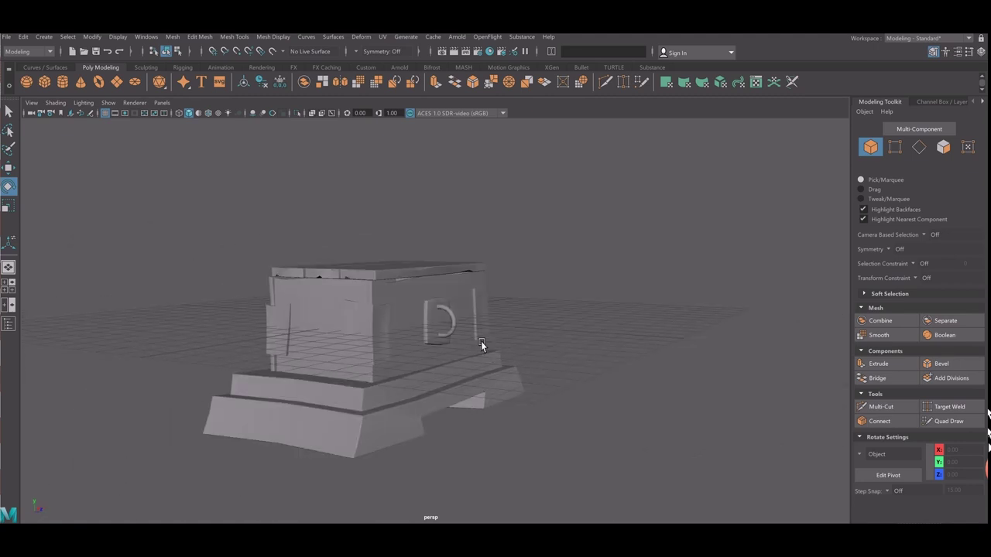
{"action": "left_click_drag", "start_coordinate": [124, 155], "coordinate": [282, 264], "text": "alt"}
{"action": "left_click", "coordinate": [395, 326]}
{"action": "key", "text": "w"}
{"action": "mouse_move", "coordinate": [387, 281]}
{"action": "left_mouse_down"}
{"action": "mouse_move", "coordinate": [402, 163]}
{"action": "mouse_move", "coordinate": [384, 203]}
{"action": "left_mouse_up"}
Scale the cube into a thin long plank and lay it on the lid at X -1.77.
{"action": "key", "text": "r"}
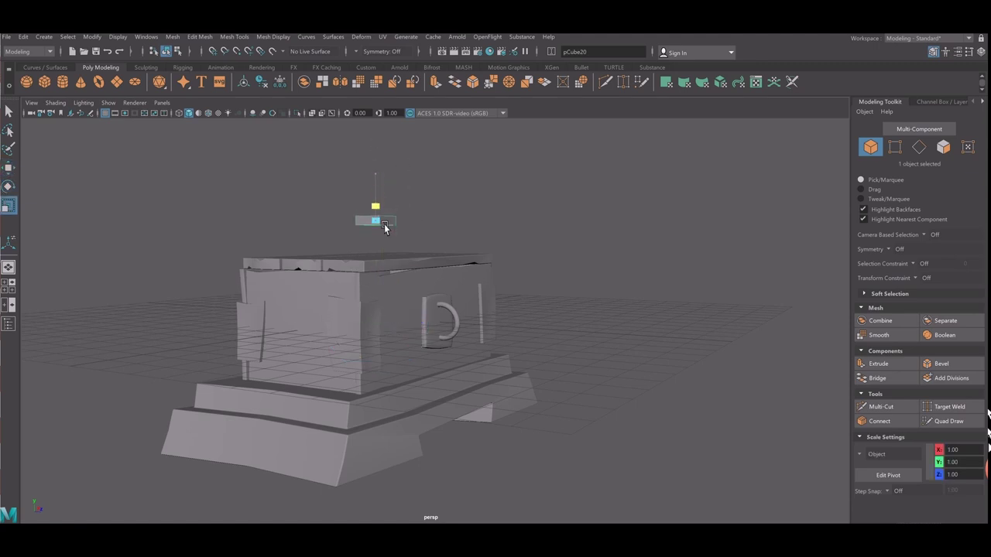
{"action": "left_click_drag", "start_coordinate": [377, 240], "coordinate": [372, 262], "text": "alt"}
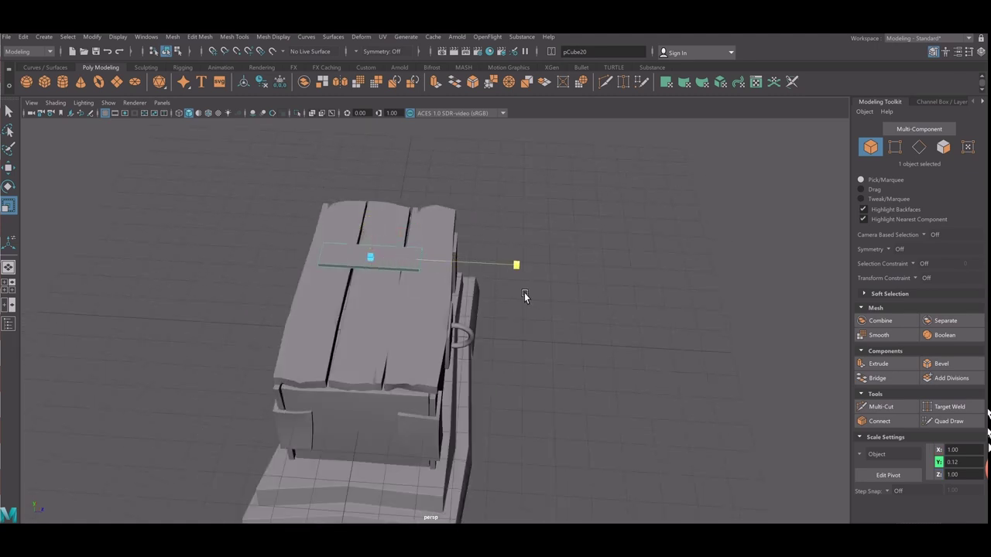
{"action": "left_click_drag", "start_coordinate": [291, 287], "coordinate": [372, 290], "text": "alt"}
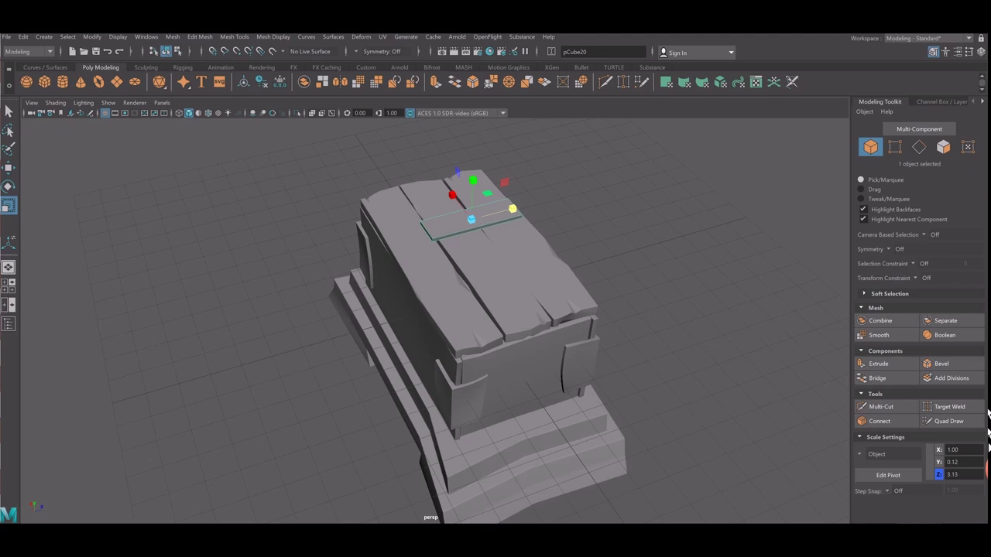
{"action": "left_click_drag", "start_coordinate": [448, 211], "coordinate": [402, 270], "text": "alt"}
{"action": "key", "text": "w"}
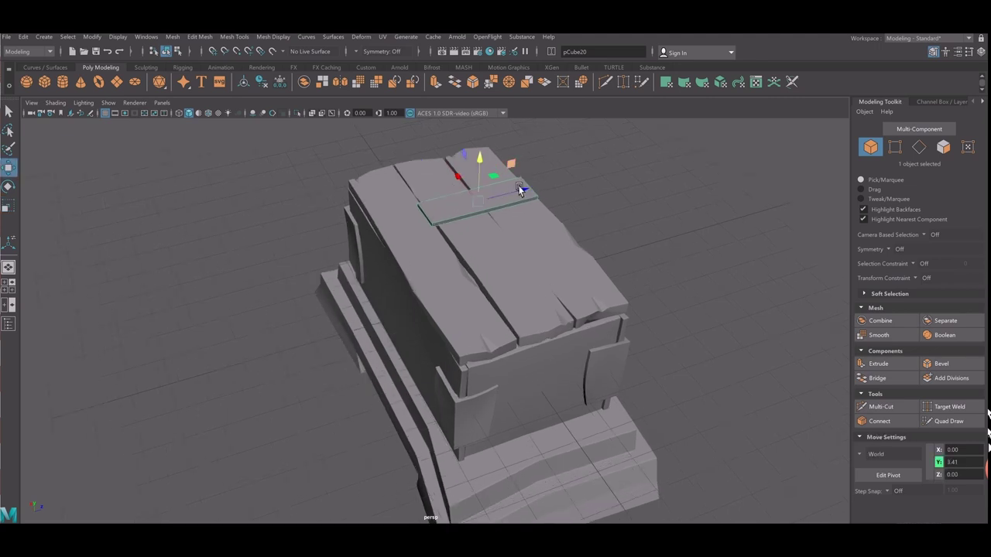
{"action": "mouse_move", "coordinate": [496, 182]}
{"action": "left_mouse_down"}
{"action": "mouse_move", "coordinate": [493, 258]}
{"action": "mouse_move", "coordinate": [482, 247]}
{"action": "left_mouse_up"}
{"action": "mouse_move", "coordinate": [511, 294]}
{"action": "left_mouse_down", "text": "alt"}
{"action": "mouse_move", "coordinate": [504, 315]}
{"action": "mouse_move", "coordinate": [554, 264]}
{"action": "mouse_move", "coordinate": [530, 270]}
{"action": "left_mouse_up", "text": "alt"}
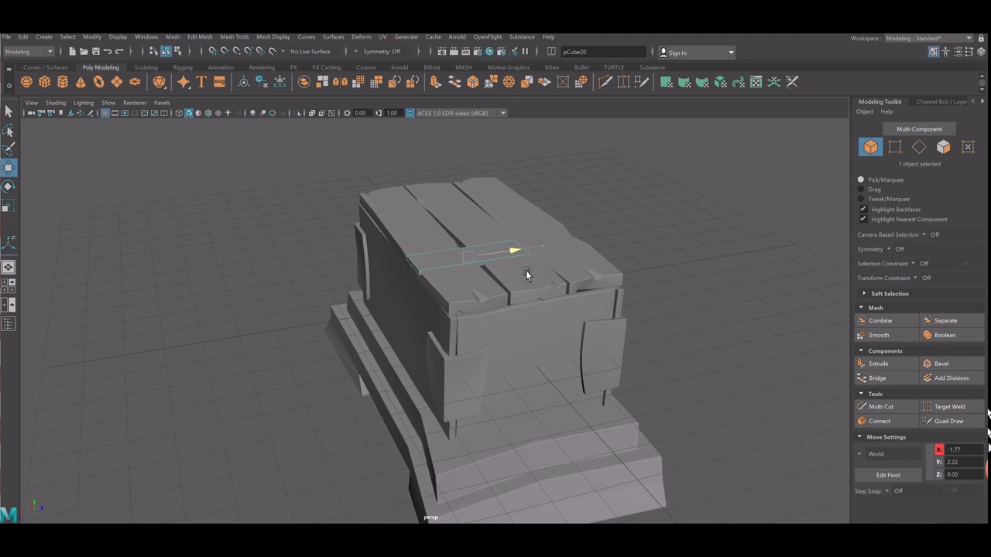
{"action": "middle_click_drag", "start_coordinate": [483, 238], "coordinate": [468, 231]}
Bevel the strap plank with 2 segments and a narrower 0.33 fraction.
{"action": "left_click", "coordinate": [309, 252]}
{"action": "mouse_move", "coordinate": [309, 252]}
{"action": "left_mouse_down", "text": "alt"}
{"action": "mouse_move", "coordinate": [378, 267]}
{"action": "mouse_move", "coordinate": [385, 391]}
{"action": "mouse_move", "coordinate": [332, 389]}
{"action": "mouse_move", "coordinate": [380, 389]}
{"action": "mouse_move", "coordinate": [464, 283]}
{"action": "mouse_move", "coordinate": [456, 352]}
{"action": "mouse_move", "coordinate": [495, 348]}
{"action": "left_mouse_up", "text": "alt"}
{"action": "left_click", "coordinate": [464, 283]}
{"action": "scroll", "coordinate": [515, 271], "scroll_direction": "up", "scroll_amount": 3}
{"action": "key", "text": "ctrl+b"}
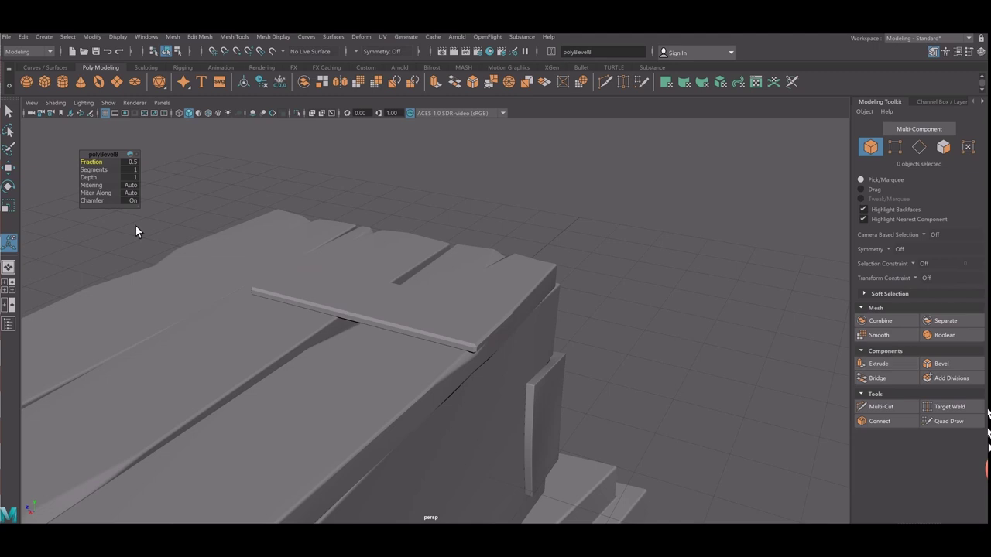
{"action": "key", "text": "Down"}
{"action": "key", "text": "Up"}
{"action": "left_click_drag", "start_coordinate": [105, 189], "coordinate": [107, 192]}
{"action": "key", "text": "Down"}
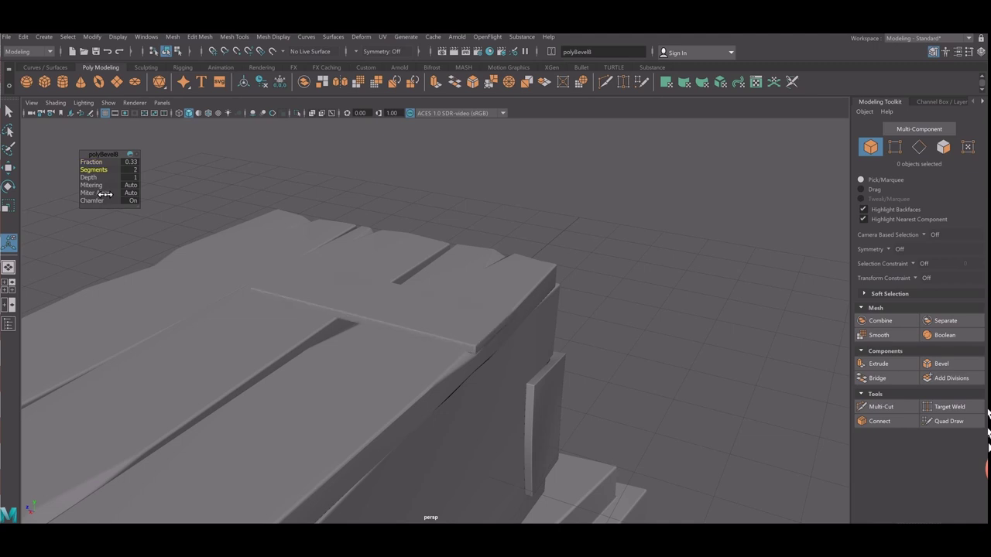
Return to object mode, view the lid from above and reselect the strap plank.
{"action": "right_click", "coordinate": [453, 338]}
{"action": "right_click_drag", "start_coordinate": [447, 331], "coordinate": [546, 298]}
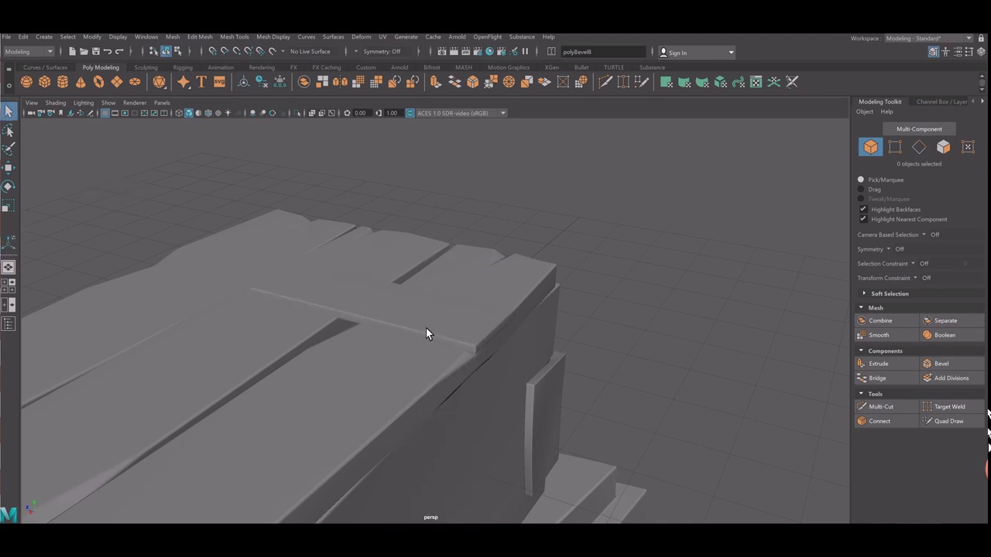
{"action": "left_click", "coordinate": [645, 294]}
{"action": "mouse_move", "coordinate": [645, 294]}
{"action": "left_mouse_down", "text": "alt"}
{"action": "mouse_move", "coordinate": [305, 386]}
{"action": "mouse_move", "coordinate": [283, 361]}
{"action": "left_mouse_up", "text": "alt"}
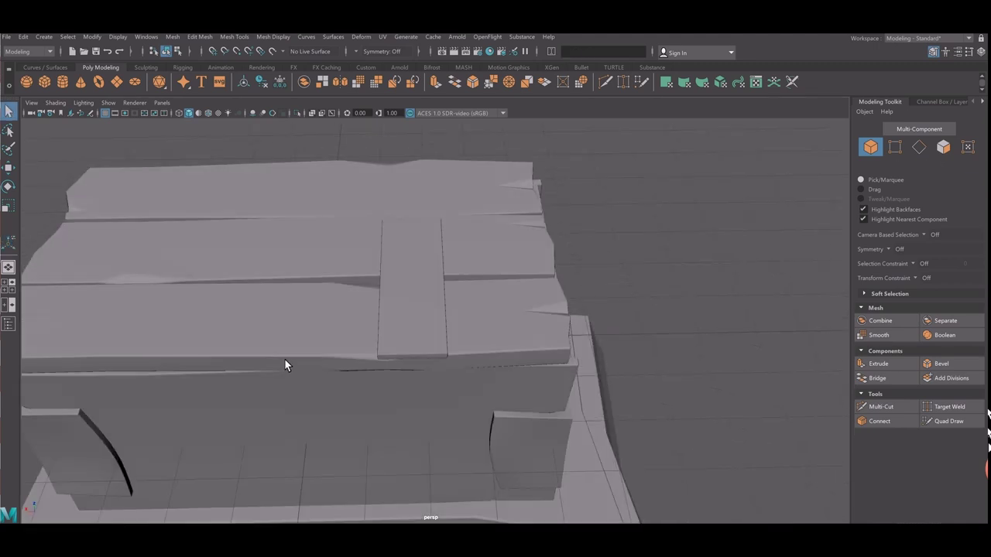
{"action": "left_click", "coordinate": [415, 317]}
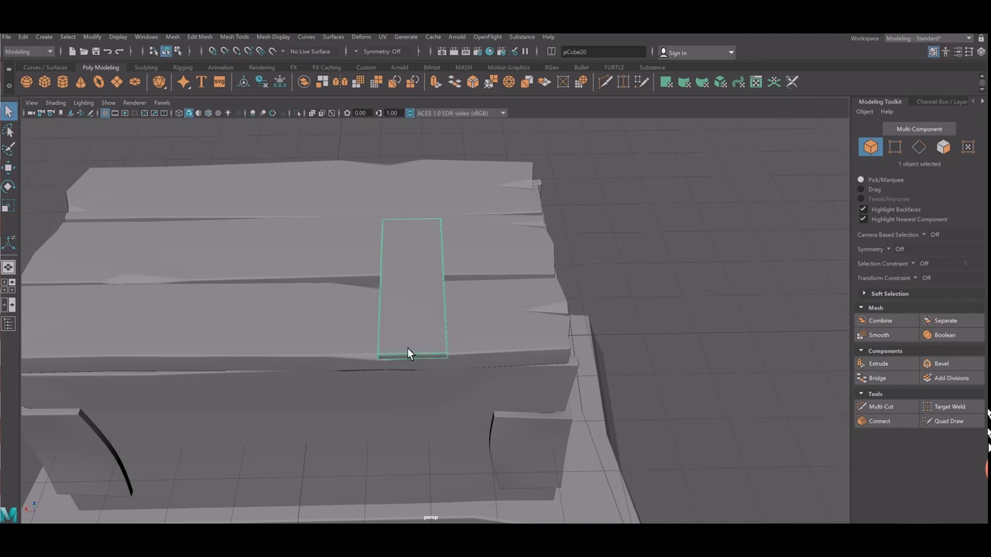
Rotate the strap copy upright, move it down the chest's side and shorten it.
{"action": "key", "text": "e"}
{"action": "mouse_move", "coordinate": [371, 357]}
{"action": "left_mouse_down", "text": "alt"}
{"action": "mouse_move", "coordinate": [431, 326]}
{"action": "mouse_move", "coordinate": [434, 338]}
{"action": "left_mouse_up", "text": "alt"}
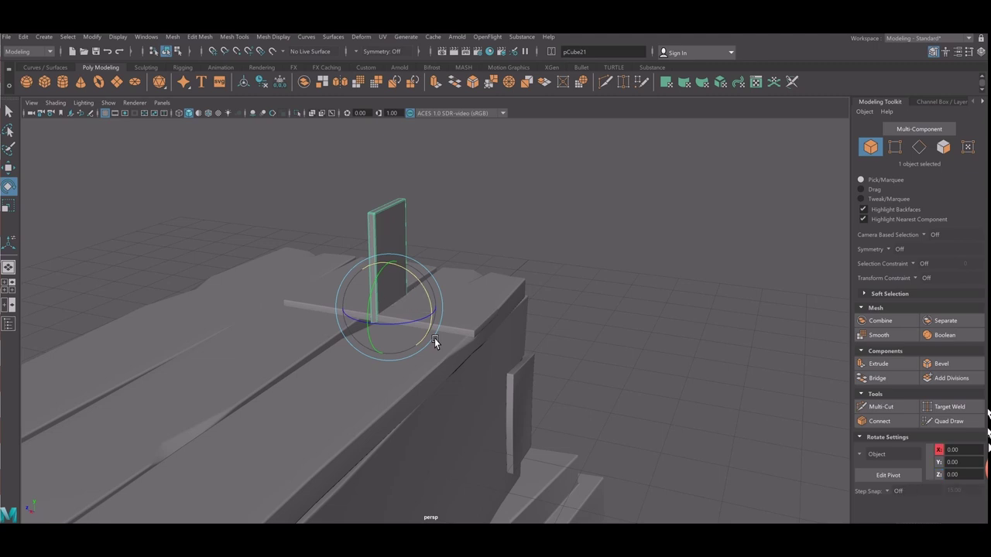
{"action": "key", "text": "w"}
{"action": "left_click_drag", "start_coordinate": [371, 325], "coordinate": [459, 339]}
{"action": "mouse_move", "coordinate": [509, 300]}
{"action": "left_mouse_down"}
{"action": "mouse_move", "coordinate": [514, 412]}
{"action": "mouse_move", "coordinate": [375, 396]}
{"action": "left_mouse_up"}
{"action": "middle_click_drag", "start_coordinate": [430, 441], "coordinate": [432, 432]}
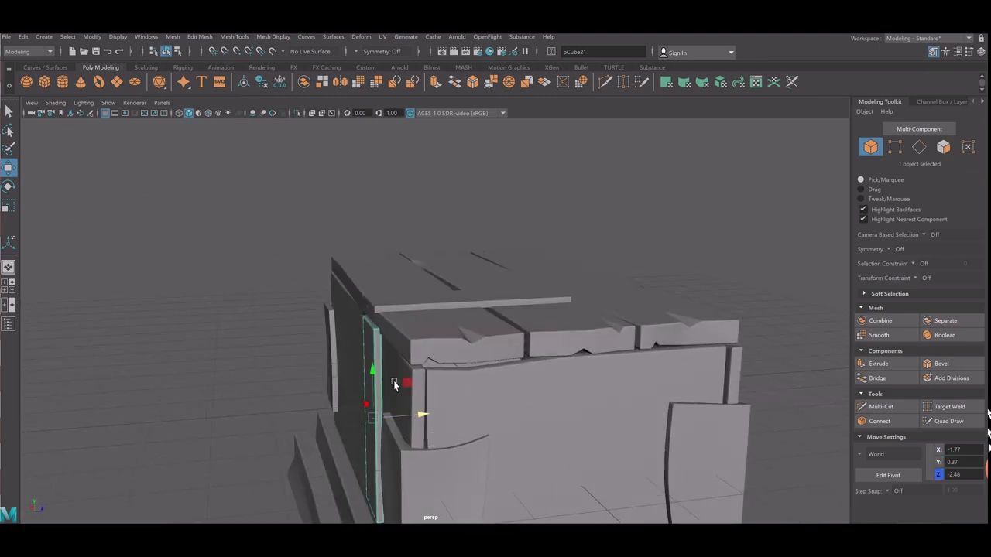
{"action": "key", "text": "r"}
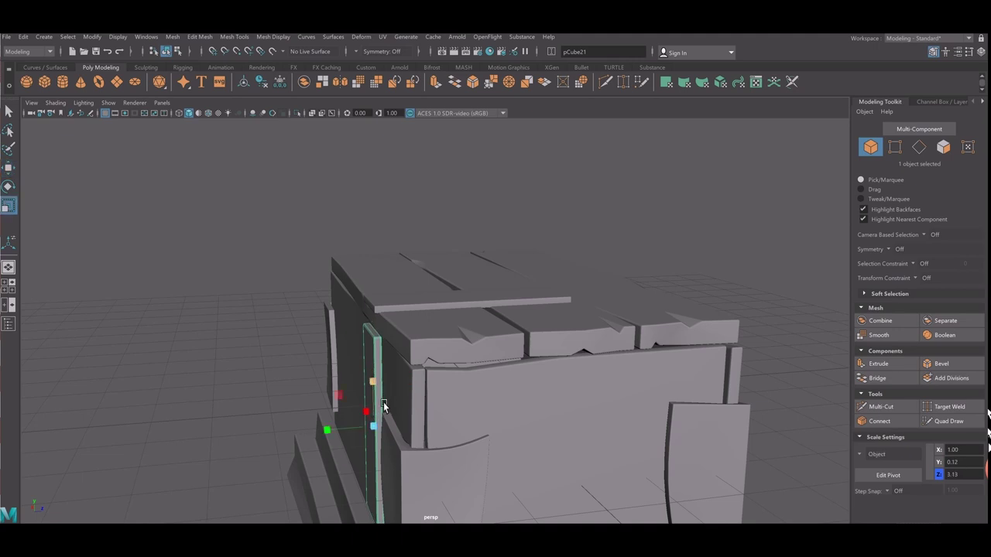
{"action": "mouse_move", "coordinate": [385, 407]}
{"action": "middle_mouse_down"}
{"action": "mouse_move", "coordinate": [387, 422]}
{"action": "mouse_move", "coordinate": [431, 415]}
{"action": "middle_mouse_up"}
{"action": "key", "text": "w"}
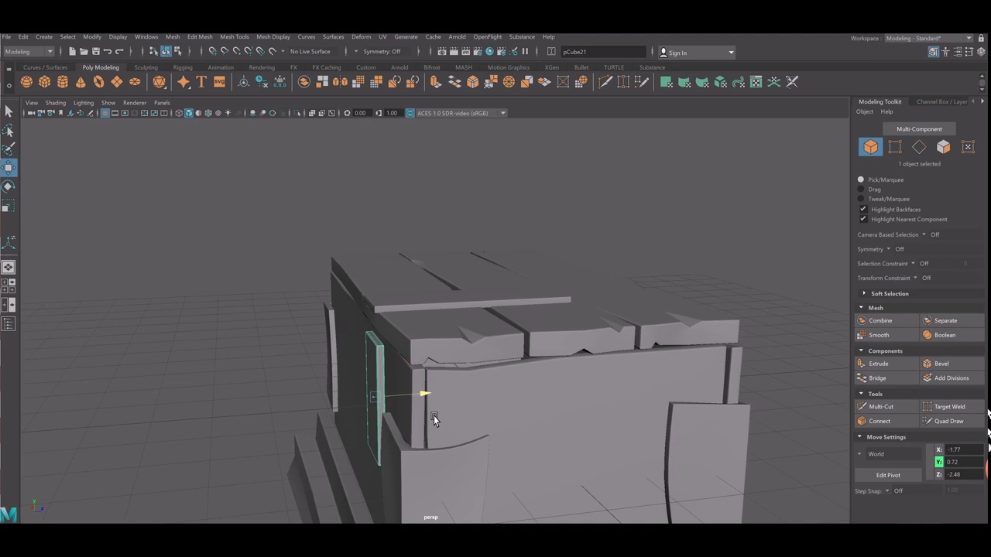
Nudge the lid strap along Z and shift the plank lid slightly left.
{"action": "left_click", "coordinate": [439, 317]}
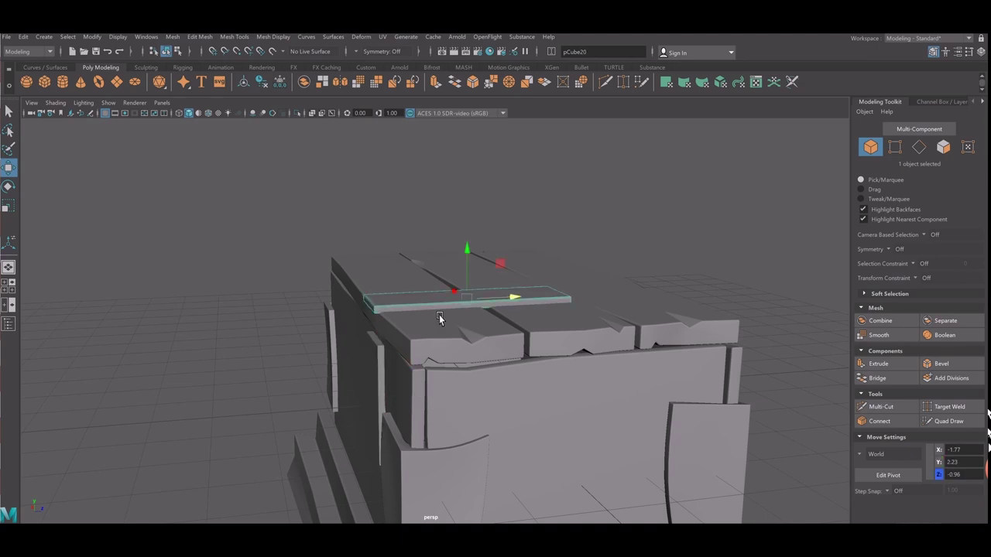
{"action": "mouse_move", "coordinate": [439, 317]}
{"action": "left_mouse_down", "text": "alt"}
{"action": "mouse_move", "coordinate": [419, 328]}
{"action": "mouse_move", "coordinate": [453, 329]}
{"action": "mouse_move", "coordinate": [484, 412]}
{"action": "mouse_move", "coordinate": [459, 362]}
{"action": "mouse_move", "coordinate": [467, 350]}
{"action": "left_mouse_up", "text": "alt"}
{"action": "left_click", "coordinate": [477, 404]}
{"action": "key", "text": "ctrl+z"}
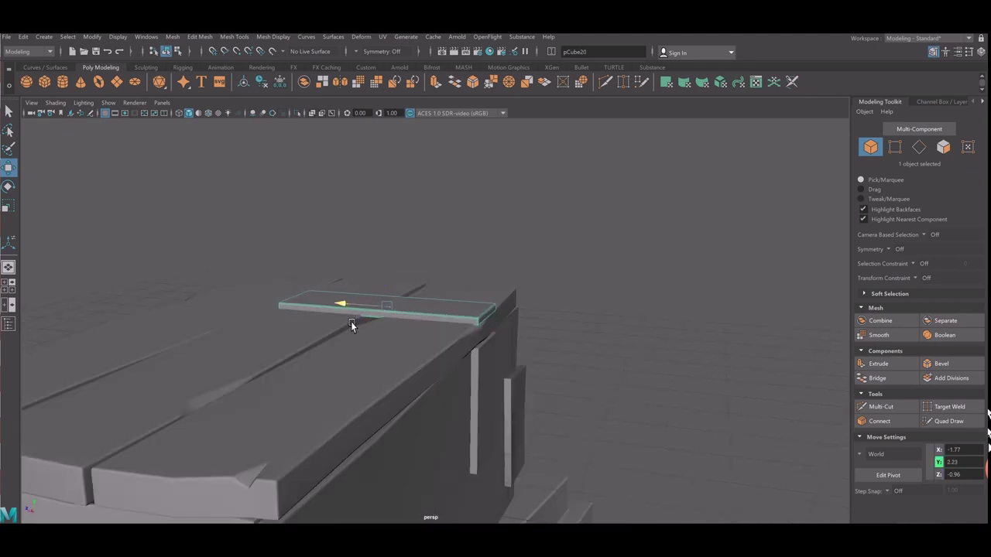
{"action": "left_click_drag", "start_coordinate": [351, 322], "coordinate": [458, 398]}
{"action": "left_click", "coordinate": [490, 398]}
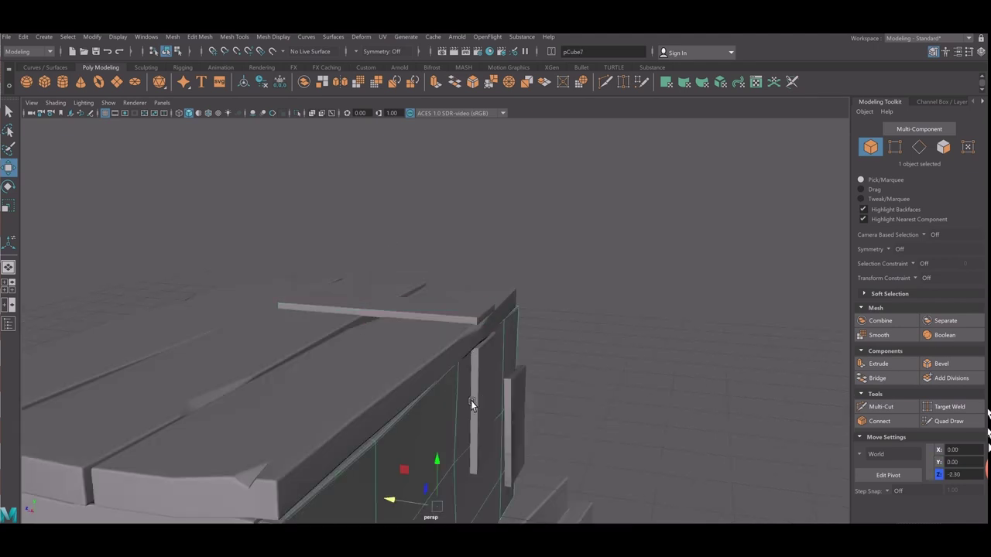
{"action": "left_click", "coordinate": [446, 385]}
{"action": "middle_click_drag", "start_coordinate": [276, 359], "coordinate": [269, 359]}
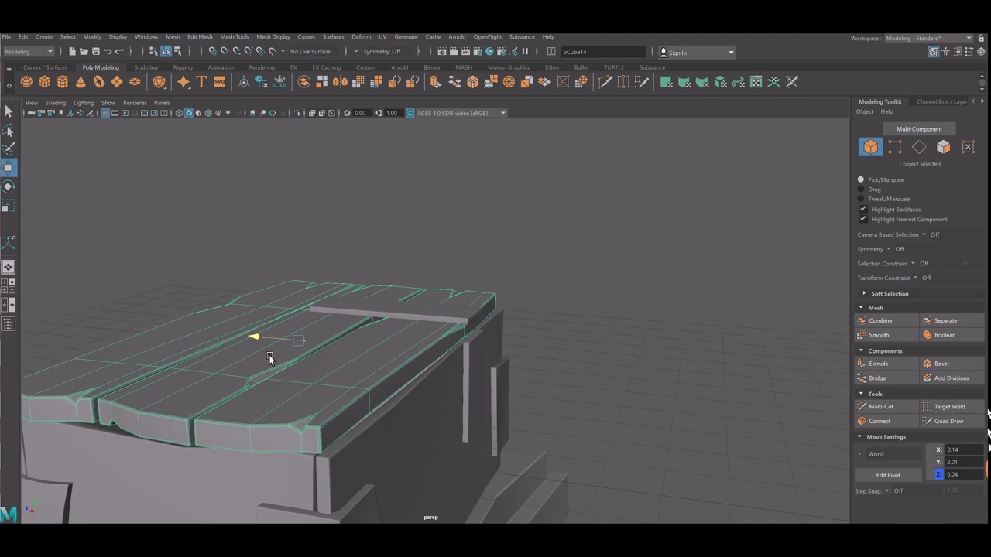
{"action": "left_click", "coordinate": [566, 354]}
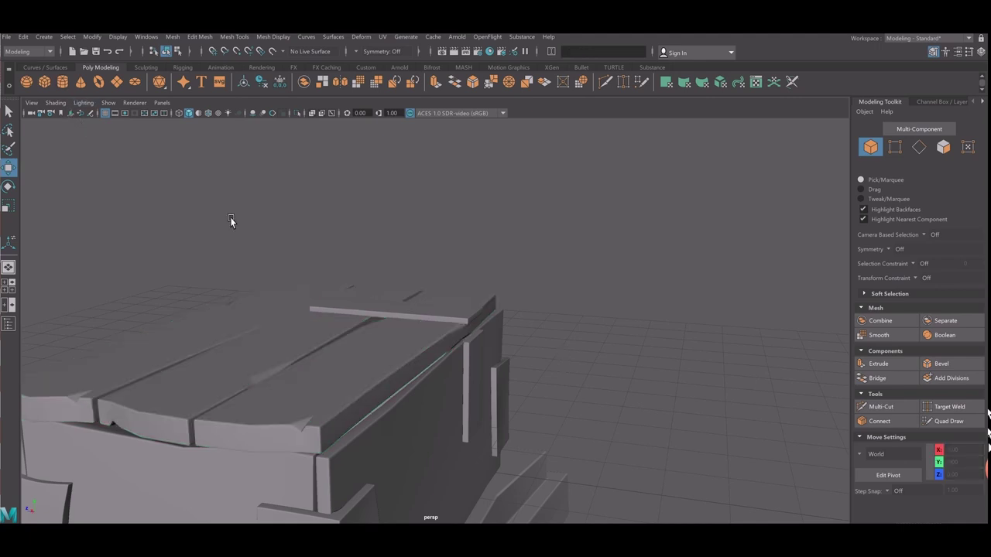
Tilt the new cylinder sideways and shrink it to 0.25 scale.
{"action": "middle_click_drag", "start_coordinate": [370, 410], "coordinate": [481, 432]}
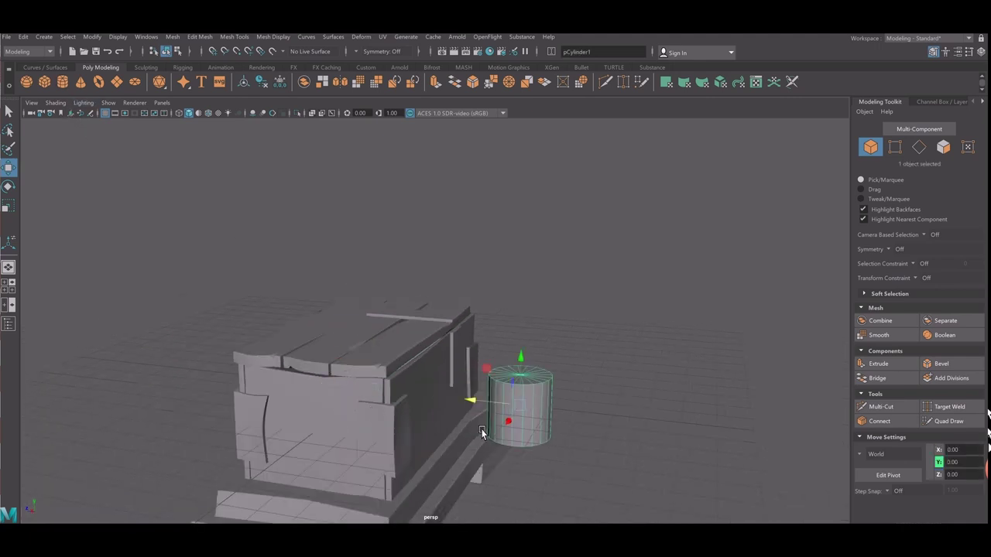
{"action": "key", "text": "r"}
{"action": "mouse_move", "coordinate": [481, 432]}
{"action": "left_mouse_down", "text": "alt"}
{"action": "mouse_move", "coordinate": [454, 338]}
{"action": "mouse_move", "coordinate": [372, 337]}
{"action": "left_mouse_up", "text": "alt"}
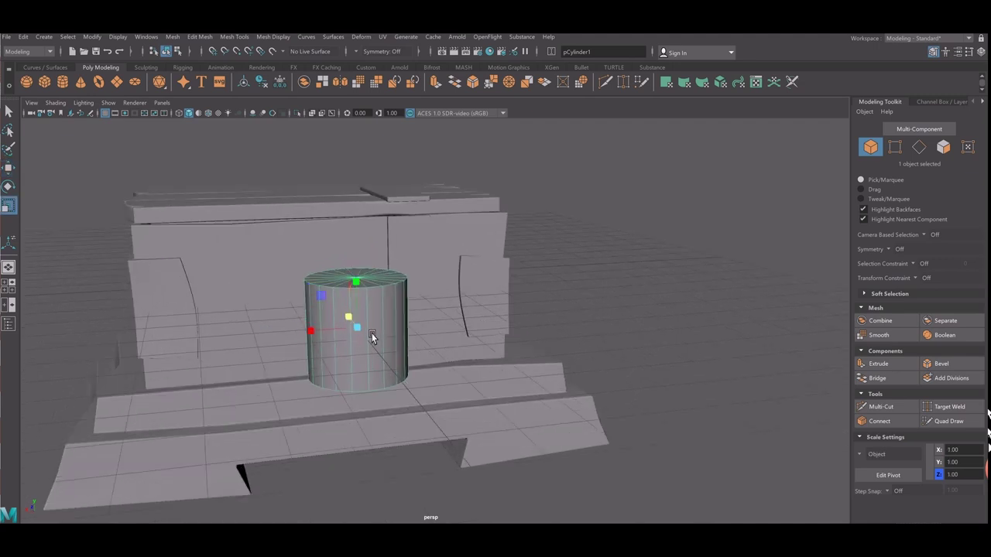
{"action": "key", "text": "e"}
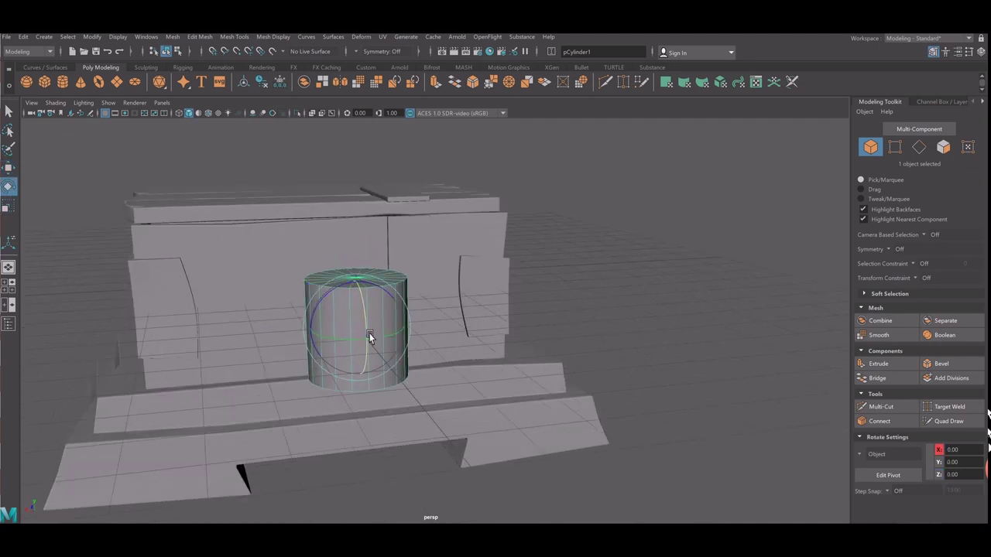
{"action": "mouse_move", "coordinate": [332, 326]}
{"action": "left_mouse_down"}
{"action": "mouse_move", "coordinate": [372, 309]}
{"action": "mouse_move", "coordinate": [436, 325]}
{"action": "mouse_move", "coordinate": [335, 312]}
{"action": "mouse_move", "coordinate": [391, 326]}
{"action": "mouse_move", "coordinate": [442, 323]}
{"action": "mouse_move", "coordinate": [386, 339]}
{"action": "mouse_move", "coordinate": [405, 328]}
{"action": "mouse_move", "coordinate": [420, 340]}
{"action": "left_mouse_up"}
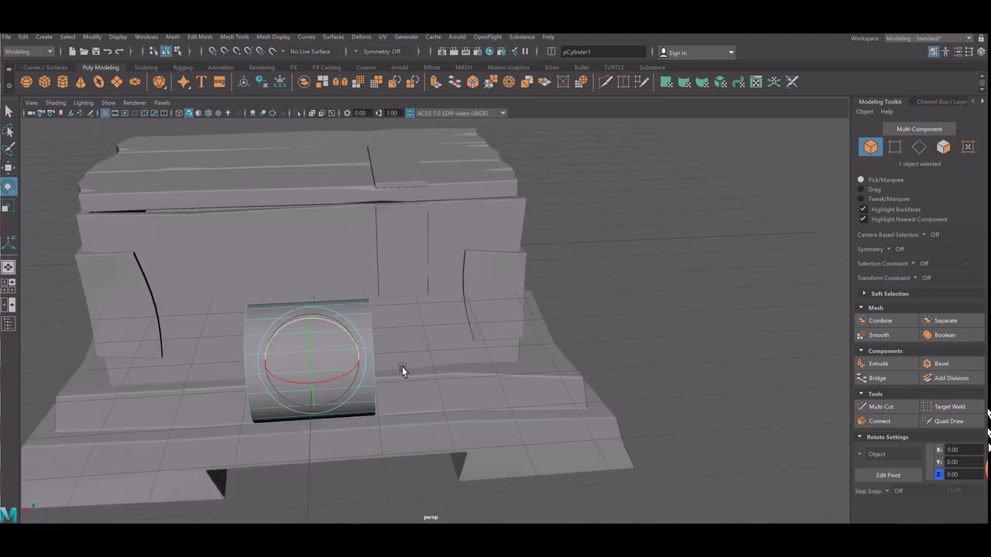
{"action": "key", "text": "r"}
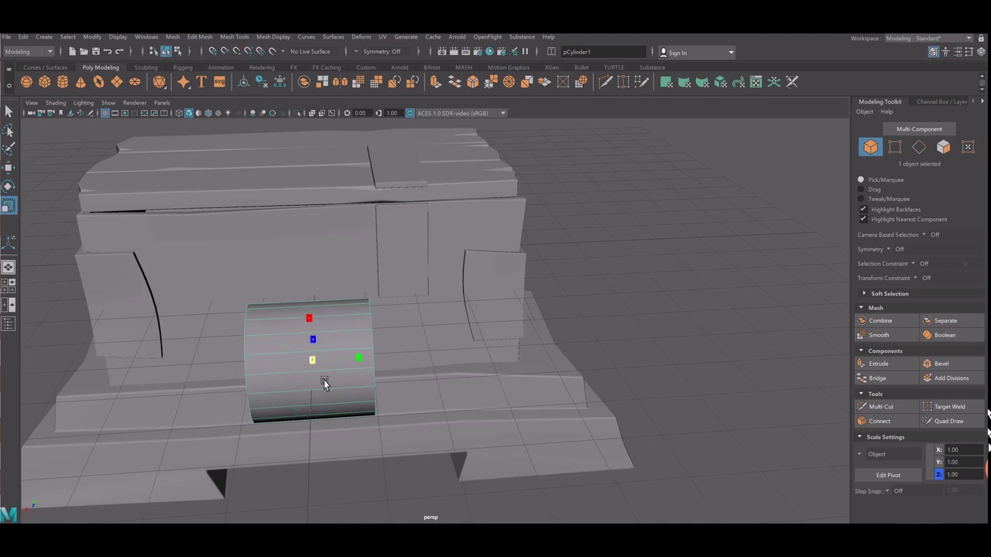
{"action": "middle_click_drag", "start_coordinate": [325, 382], "coordinate": [250, 385]}
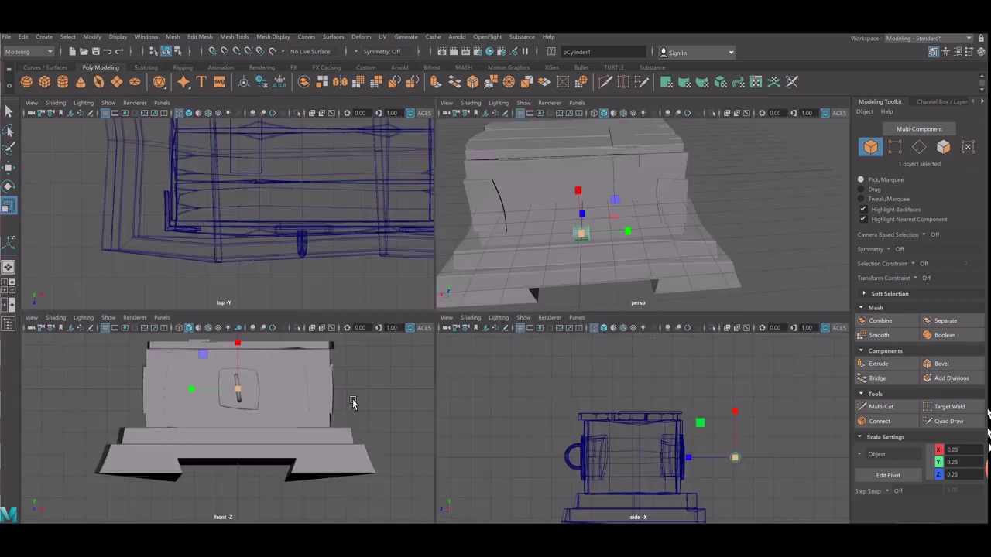
Frame the cylinder in the four-view layout, then enlarge the wireframe front view.
{"action": "key", "text": "space"}
{"action": "key", "text": "ctrl+a"}
{"action": "key", "text": "shift+f"}
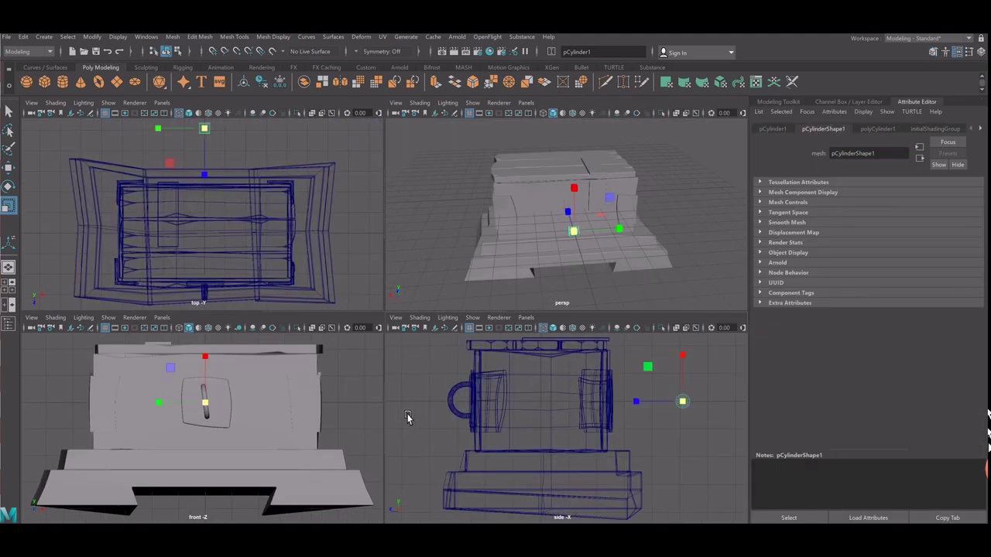
{"action": "key", "text": "ctrl+a"}
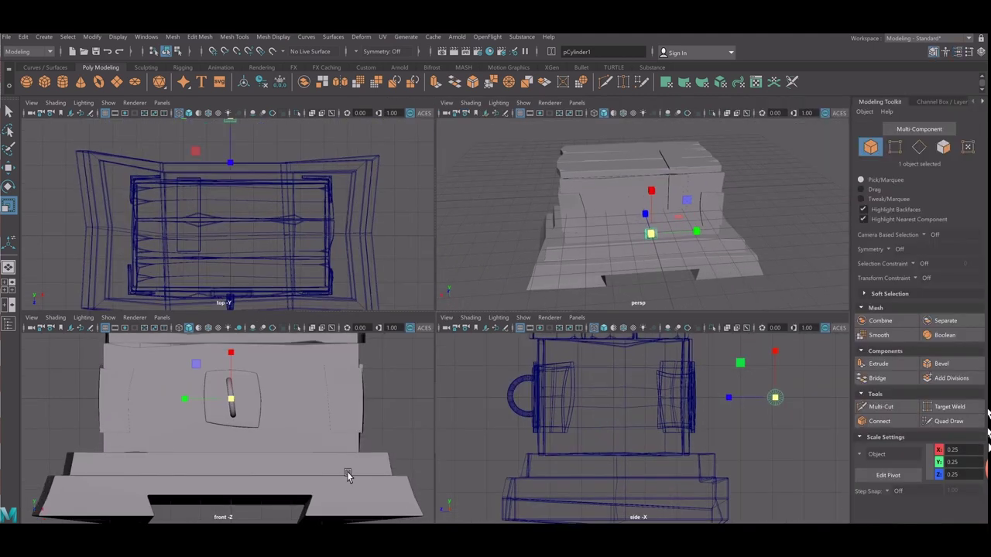
{"action": "key", "text": "4"}
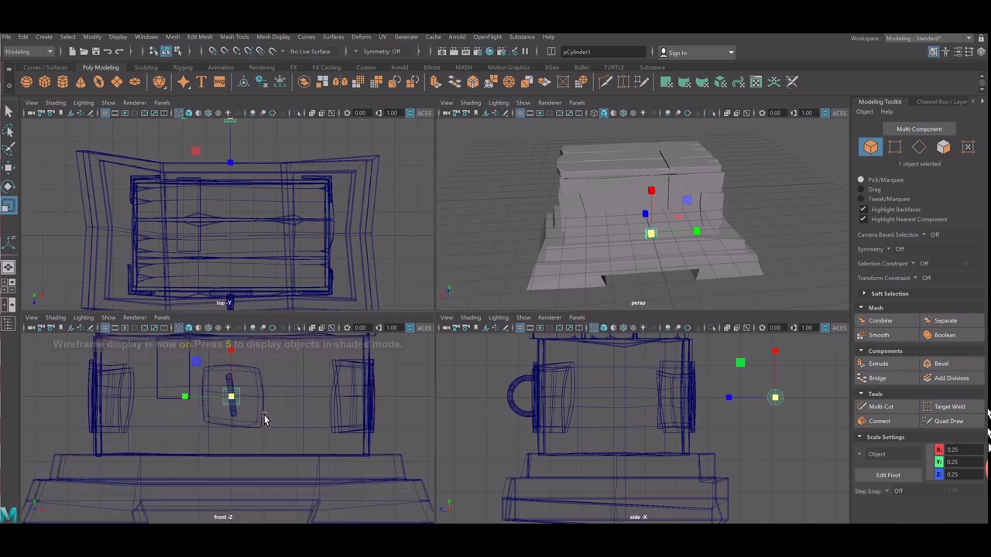
{"action": "key", "text": "space"}
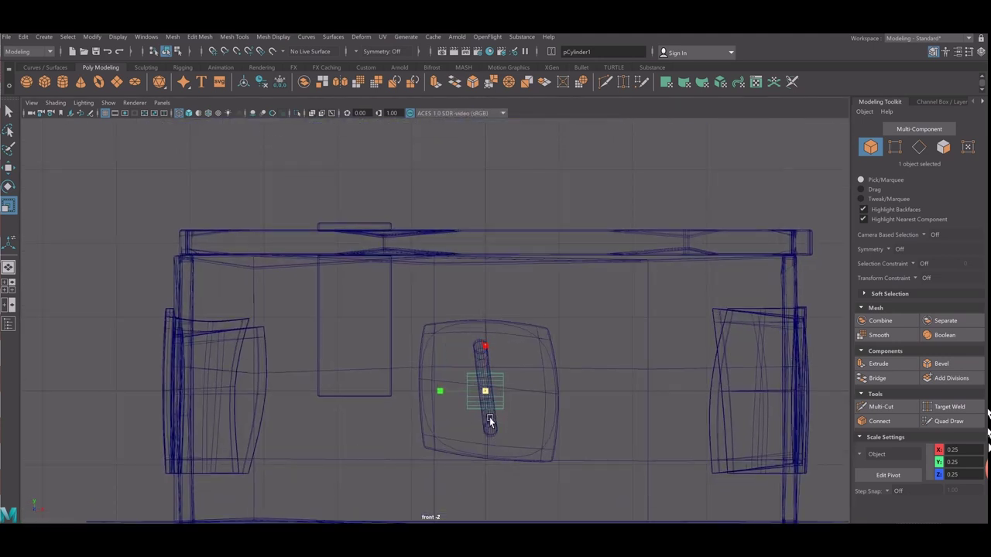
Move the cylinder to the top of the chest's front plank.
{"action": "key", "text": "w"}
{"action": "left_click", "coordinate": [423, 323]}
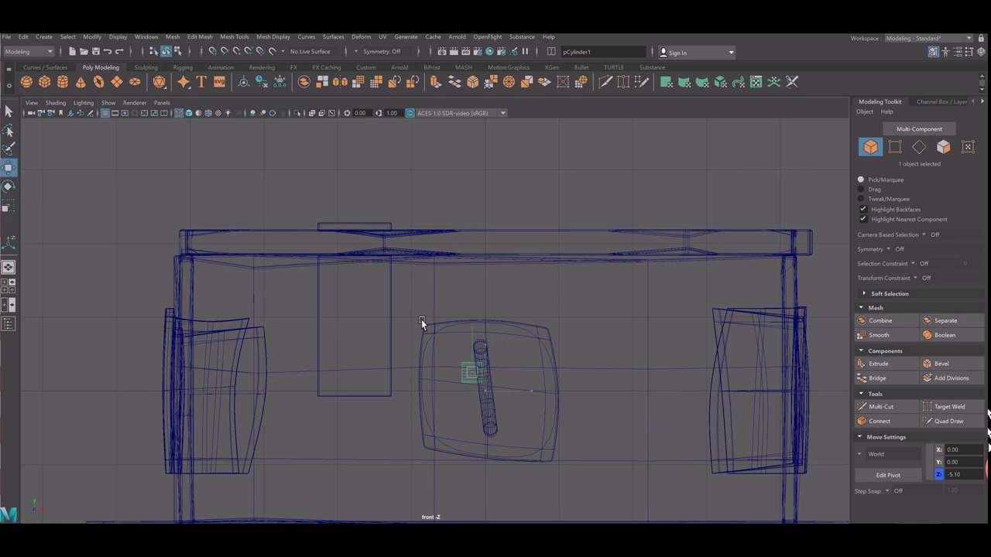
{"action": "left_click", "coordinate": [367, 266]}
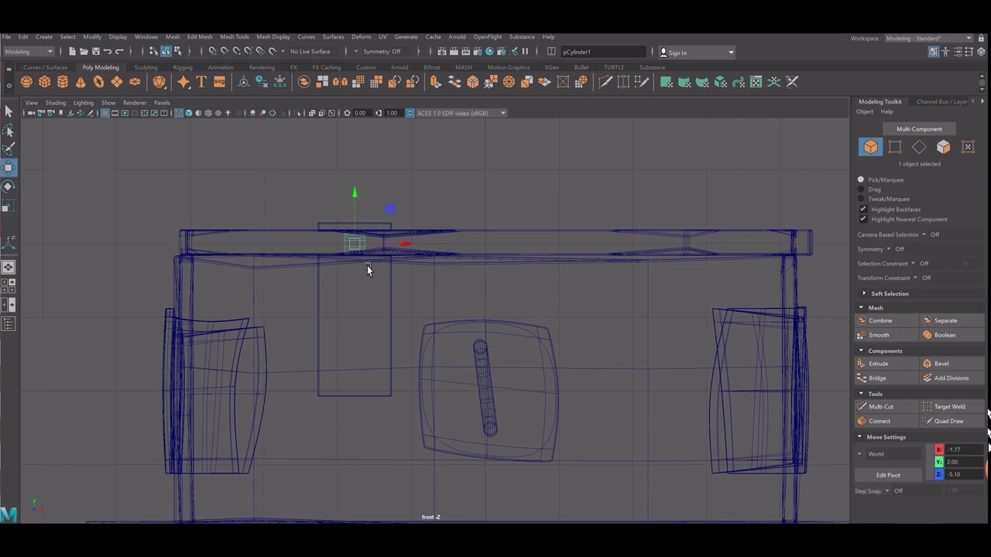
{"action": "scroll", "coordinate": [367, 264], "scroll_direction": "up", "scroll_amount": 2}
{"action": "middle_click_drag", "start_coordinate": [276, 258], "coordinate": [343, 339], "text": "alt"}
{"action": "scroll", "coordinate": [343, 338], "scroll_direction": "up", "scroll_amount": 2}
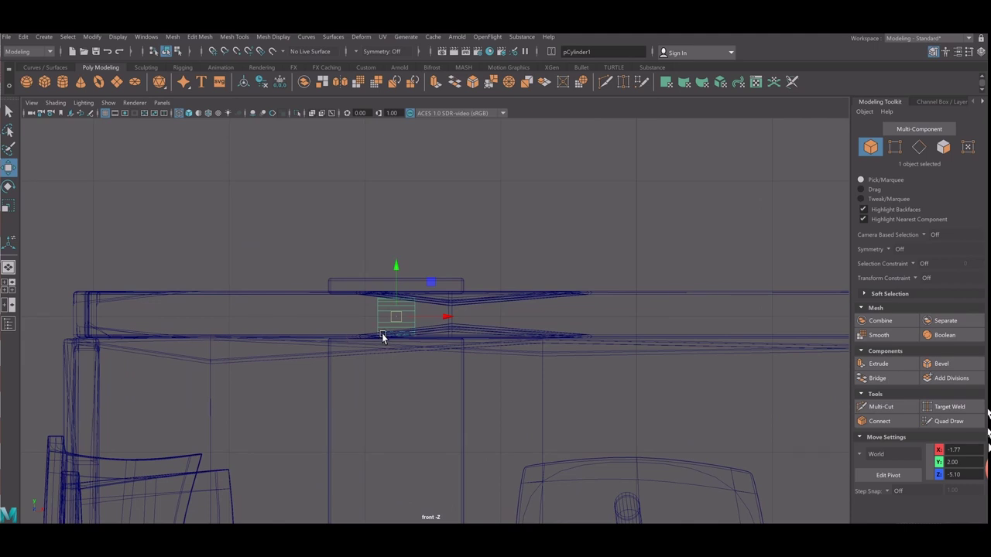
Stretch the cylinder into a thin rod scaled 0.14 by 0.60.
{"action": "key", "text": "r"}
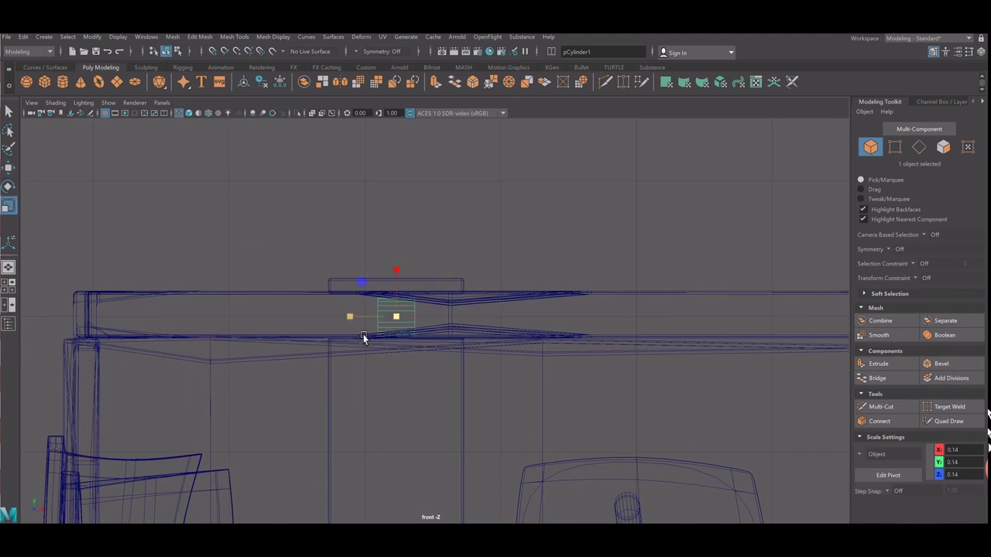
{"action": "middle_click_drag", "start_coordinate": [364, 339], "coordinate": [204, 338]}
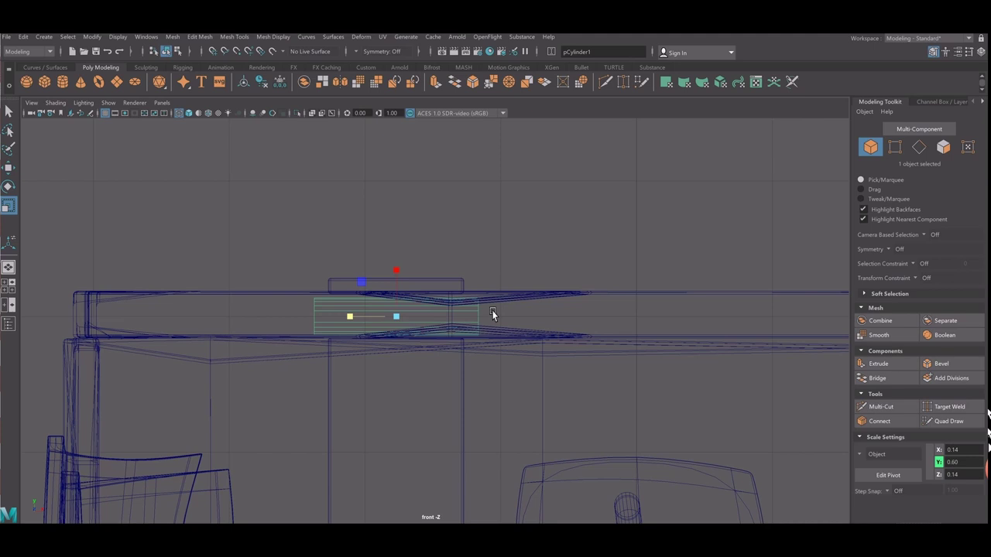
{"action": "key", "text": "space"}
{"action": "key", "text": "space"}
{"action": "left_click_drag", "start_coordinate": [588, 297], "coordinate": [607, 310], "text": "alt"}
Slide the rod up to the lid seam and lower the top lid plank slightly.
{"action": "key", "text": "w"}
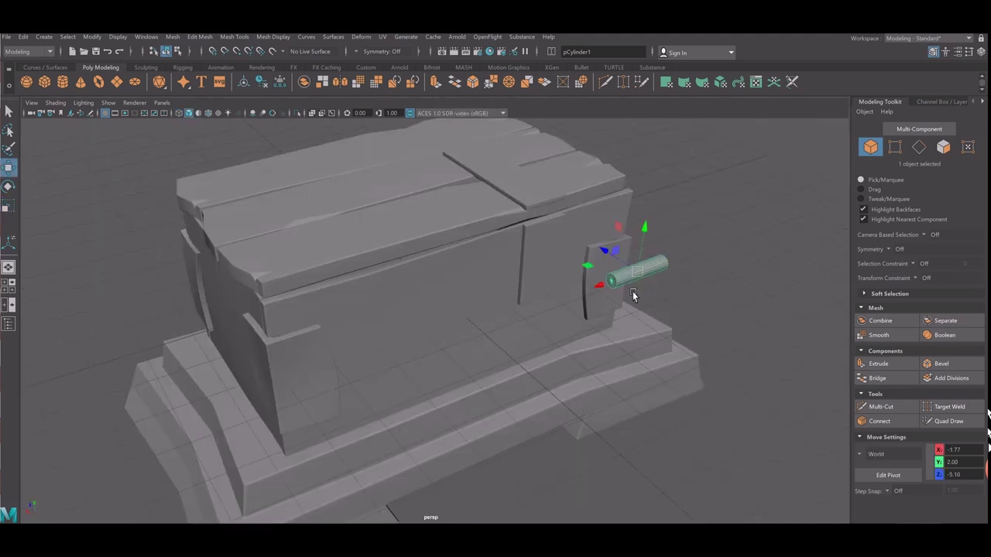
{"action": "mouse_move", "coordinate": [619, 279]}
{"action": "middle_mouse_down"}
{"action": "mouse_move", "coordinate": [575, 231]}
{"action": "mouse_move", "coordinate": [532, 221]}
{"action": "middle_mouse_up"}
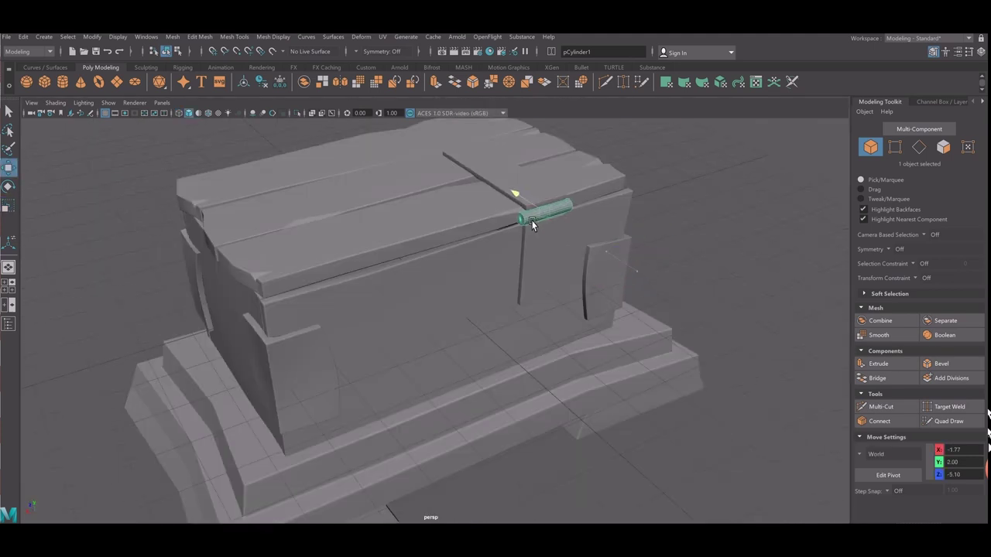
{"action": "left_click", "coordinate": [670, 221]}
{"action": "mouse_move", "coordinate": [668, 218]}
{"action": "left_mouse_down", "text": "alt"}
{"action": "mouse_move", "coordinate": [583, 365]}
{"action": "mouse_move", "coordinate": [532, 361]}
{"action": "mouse_move", "coordinate": [525, 350]}
{"action": "left_mouse_up", "text": "alt"}
{"action": "scroll", "coordinate": [518, 337], "scroll_direction": "up", "scroll_amount": 2}
{"action": "scroll", "coordinate": [518, 337], "scroll_direction": "up", "scroll_amount": 2}
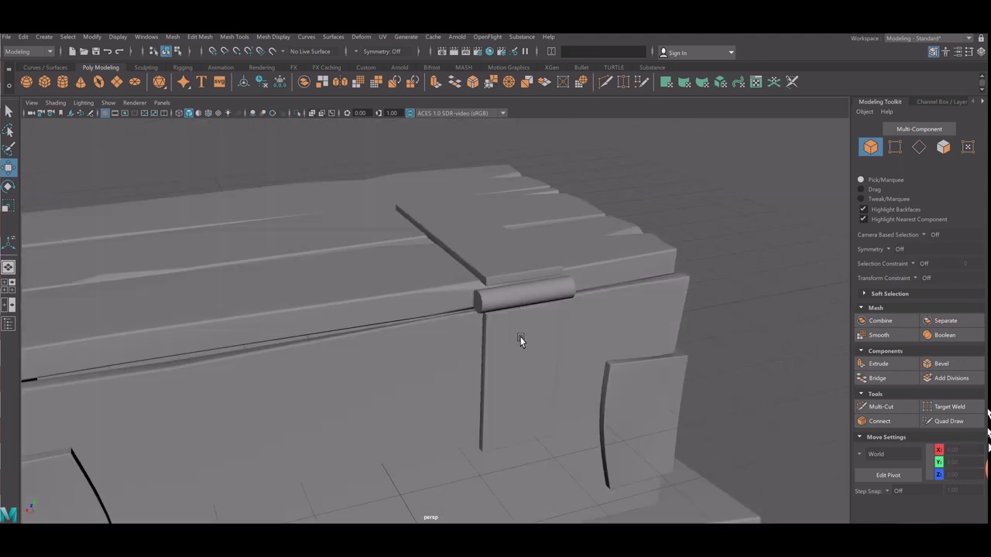
{"action": "scroll", "coordinate": [516, 337], "scroll_direction": "up", "scroll_amount": 2}
{"action": "left_click", "coordinate": [505, 302]}
{"action": "left_click_drag", "start_coordinate": [524, 335], "coordinate": [544, 246], "text": "alt"}
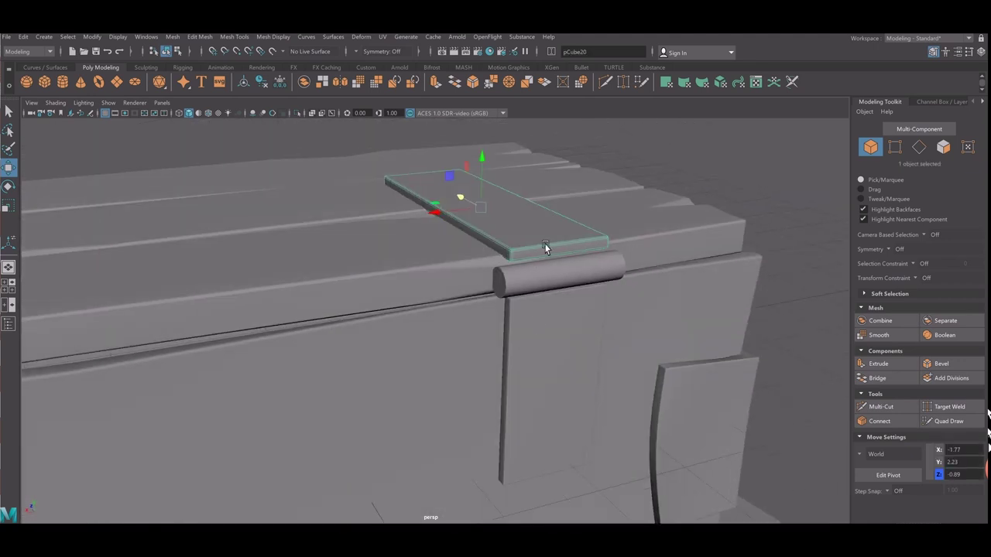
{"action": "middle_click_drag", "start_coordinate": [494, 184], "coordinate": [492, 178]}
Raise the hinge rod slightly and lift the vertical plank up to meet it.
{"action": "left_click", "coordinate": [551, 288]}
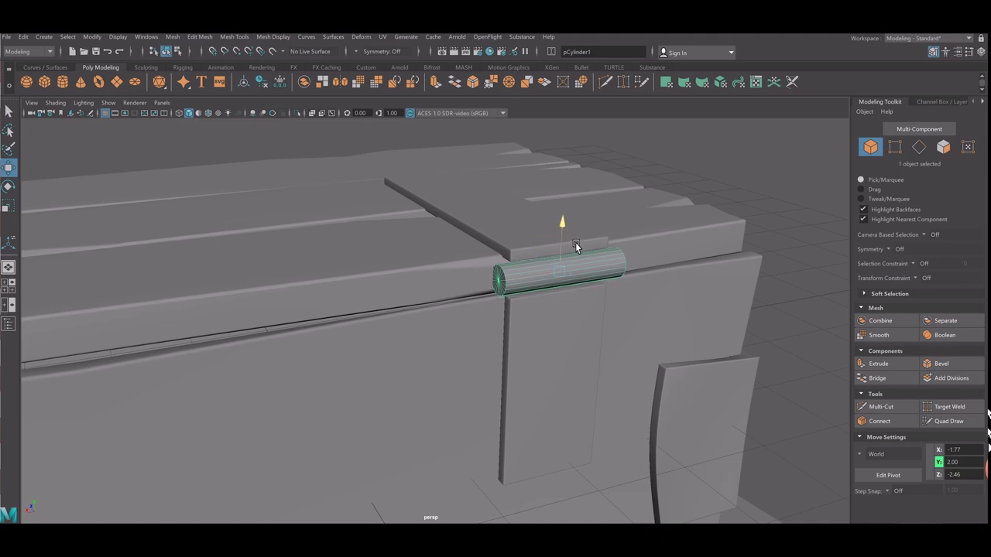
{"action": "left_click", "coordinate": [581, 323]}
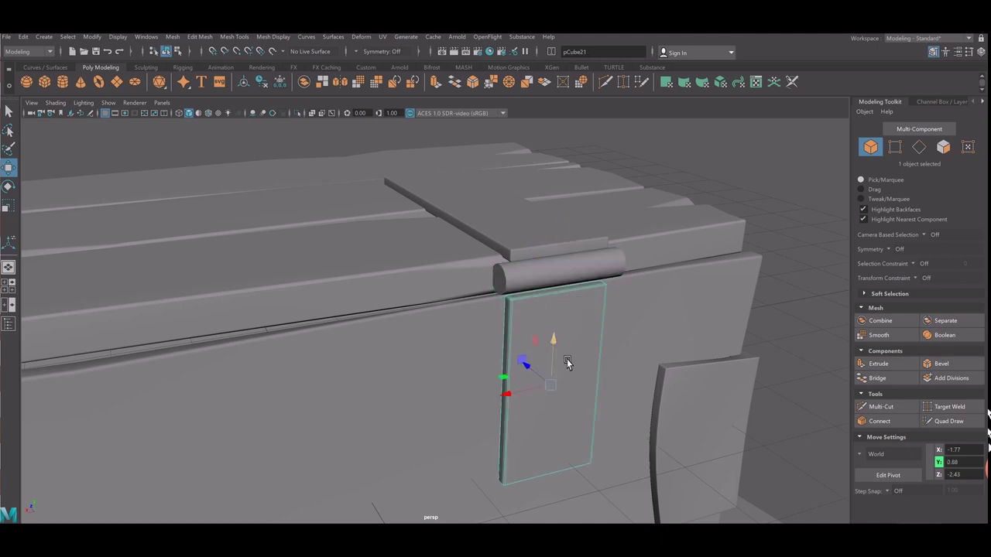
{"action": "left_click", "coordinate": [572, 262]}
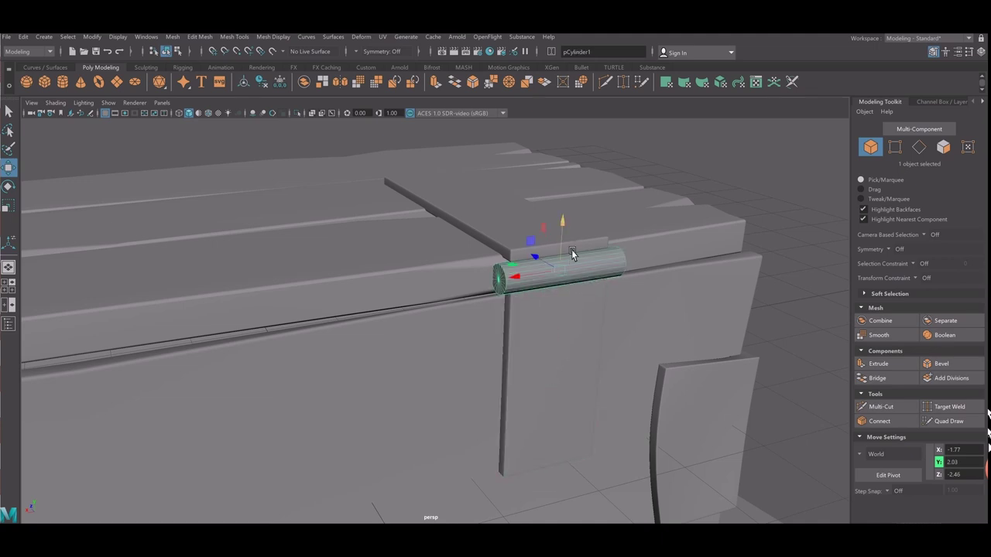
{"action": "middle_click_drag", "start_coordinate": [572, 244], "coordinate": [575, 229]}
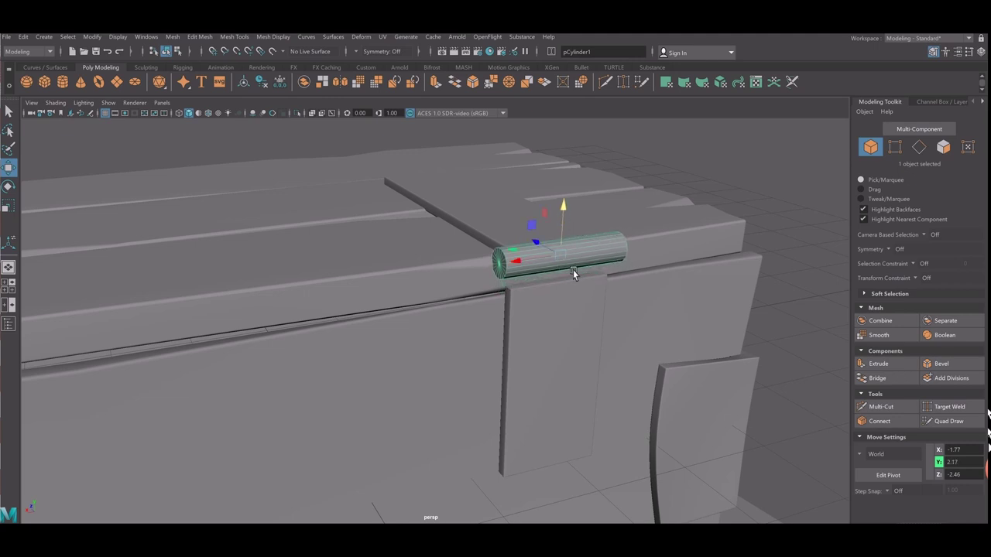
{"action": "left_click", "coordinate": [570, 322]}
{"action": "middle_click_drag", "start_coordinate": [568, 353], "coordinate": [568, 339]}
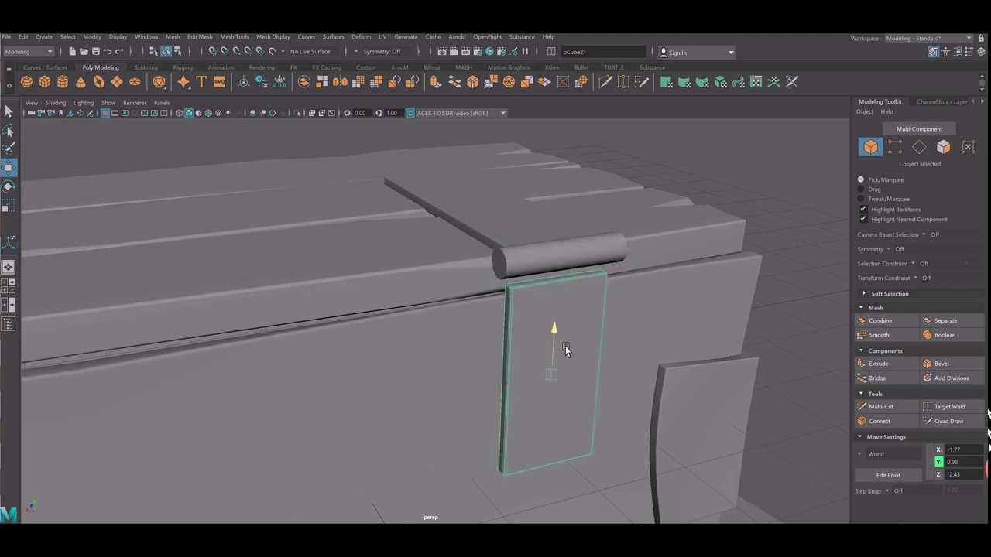
{"action": "scroll", "coordinate": [567, 340], "scroll_direction": "up", "scroll_amount": 1}
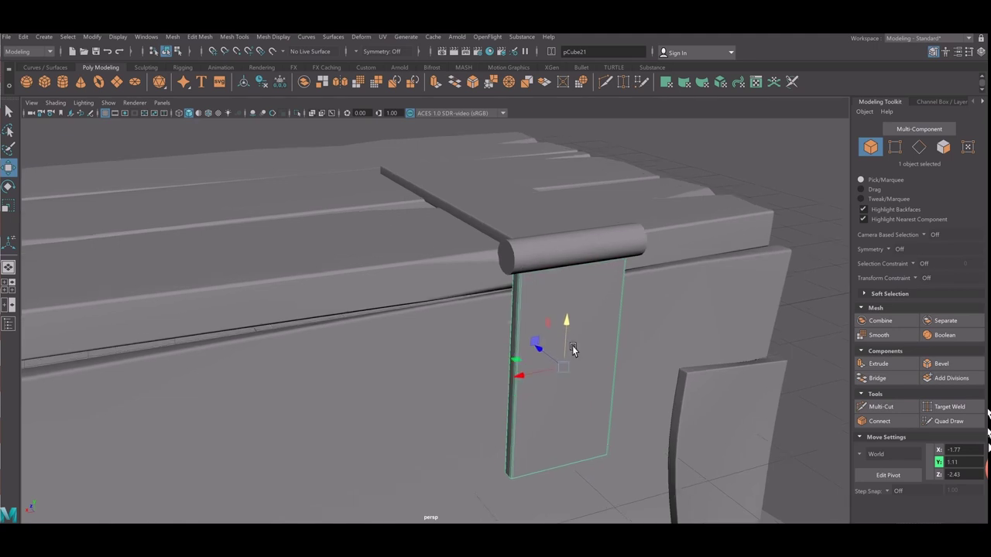
{"action": "left_click_drag", "start_coordinate": [572, 345], "coordinate": [592, 341], "text": "alt"}
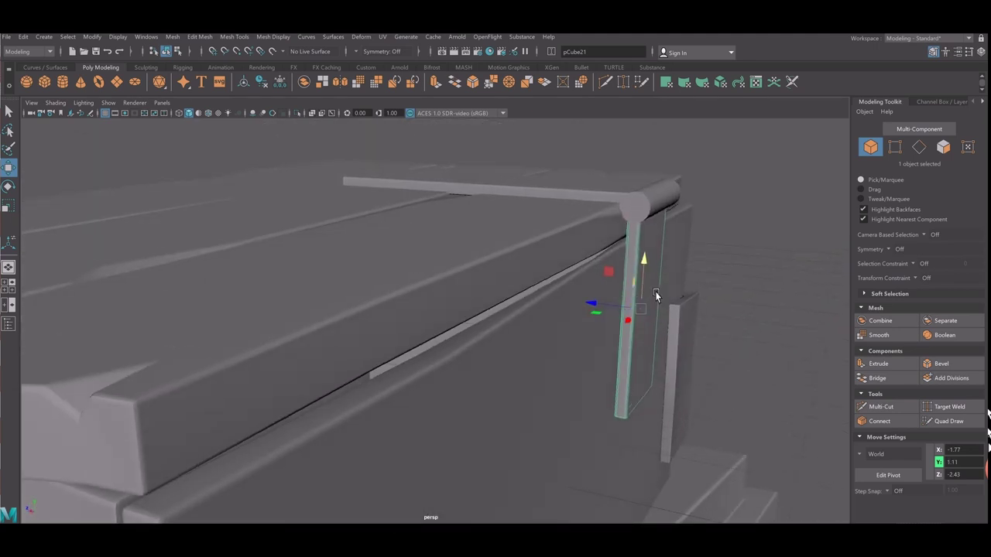
Thicken the hinge rod, lower it slightly and slide it along its length.
{"action": "left_click", "coordinate": [659, 223]}
{"action": "key", "text": "r"}
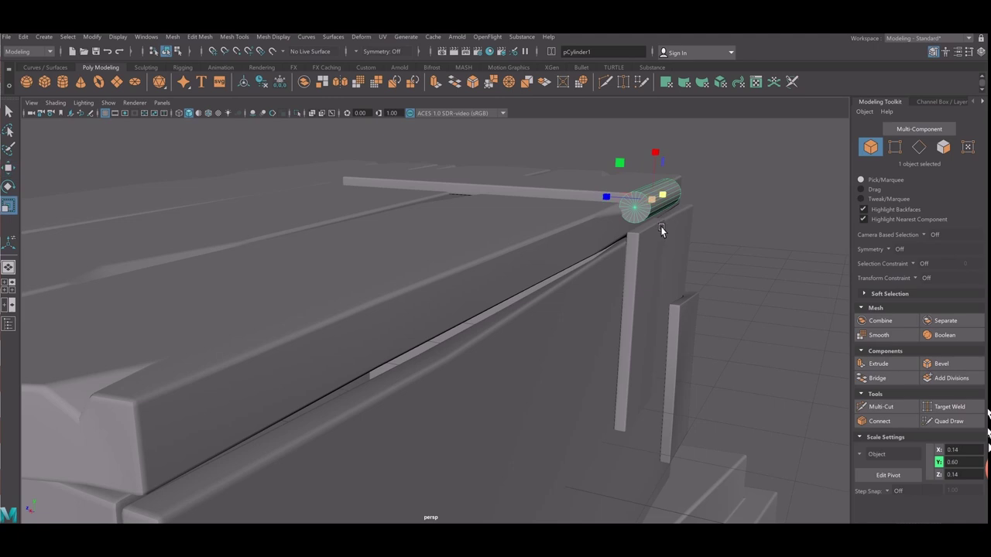
{"action": "middle_click_drag", "start_coordinate": [660, 226], "coordinate": [695, 224]}
{"action": "key", "text": "w"}
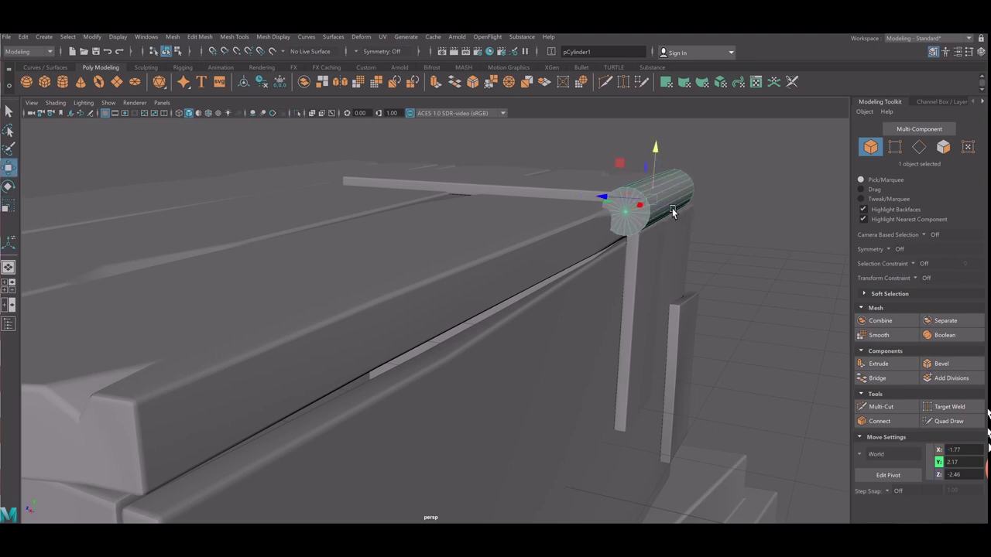
{"action": "middle_click_drag", "start_coordinate": [669, 175], "coordinate": [668, 177]}
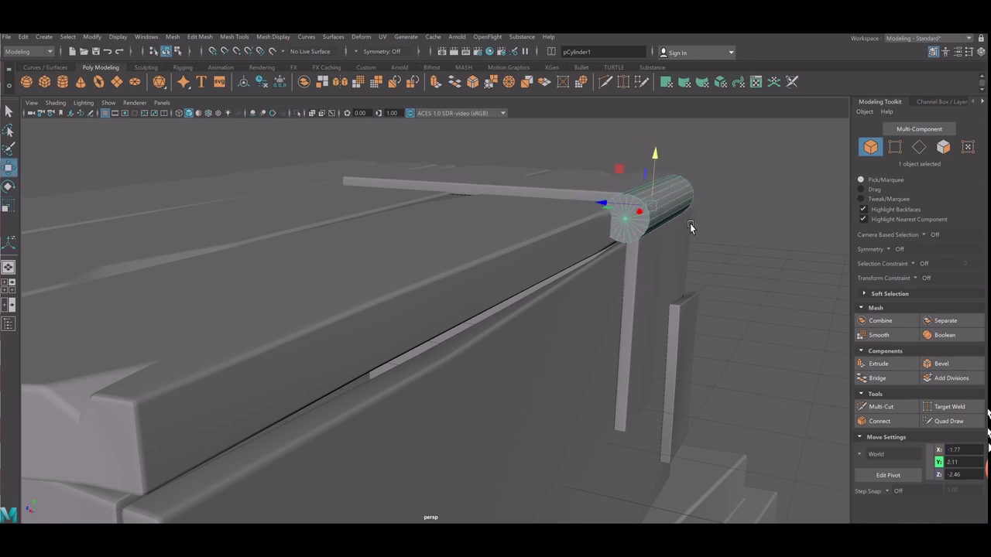
{"action": "left_click_drag", "start_coordinate": [690, 223], "coordinate": [686, 237], "text": "alt"}
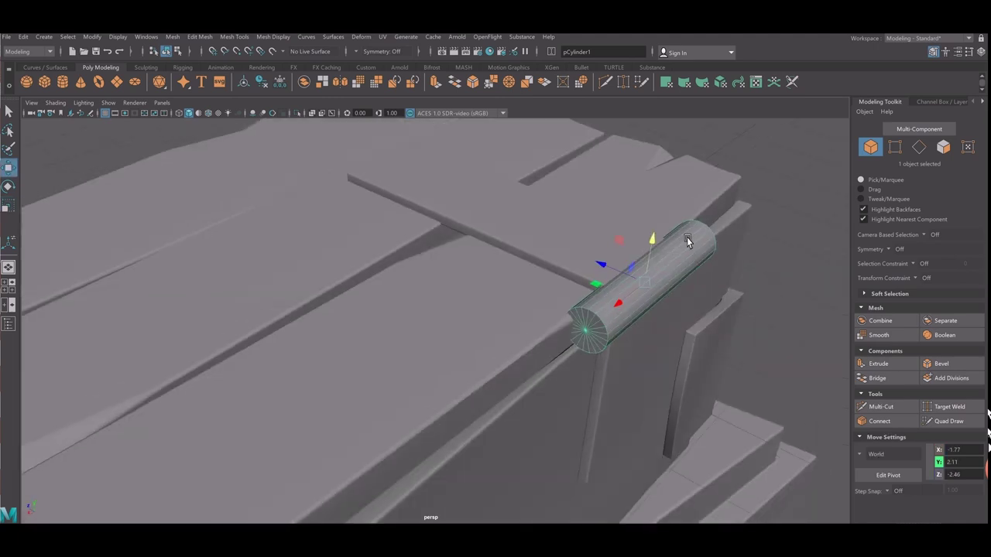
{"action": "left_click_drag", "start_coordinate": [616, 282], "coordinate": [628, 283]}
{"action": "left_click", "coordinate": [620, 290]}
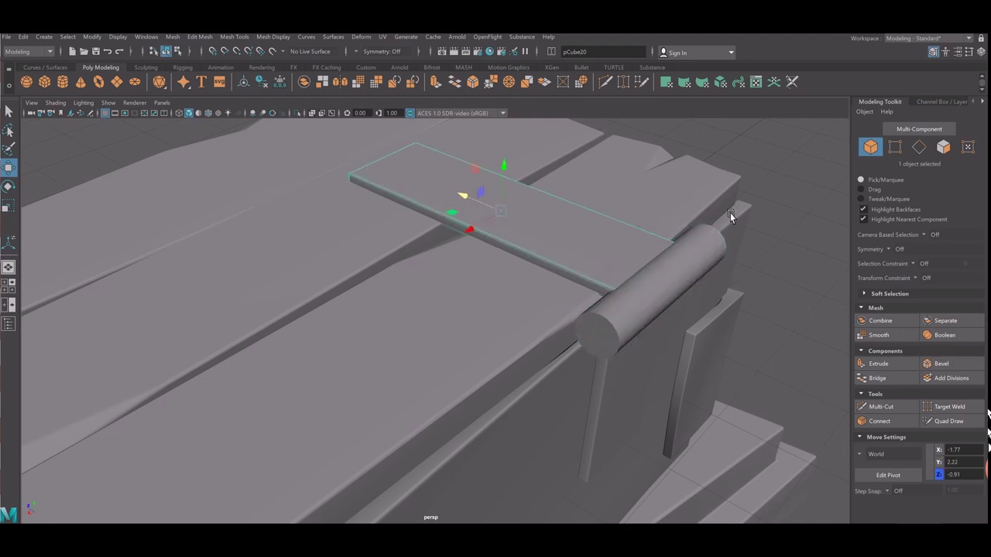
{"action": "left_click", "coordinate": [774, 325]}
{"action": "left_click_drag", "start_coordinate": [780, 340], "coordinate": [577, 363], "text": "alt"}
{"action": "scroll", "coordinate": [576, 363], "scroll_direction": "down", "scroll_amount": 5}
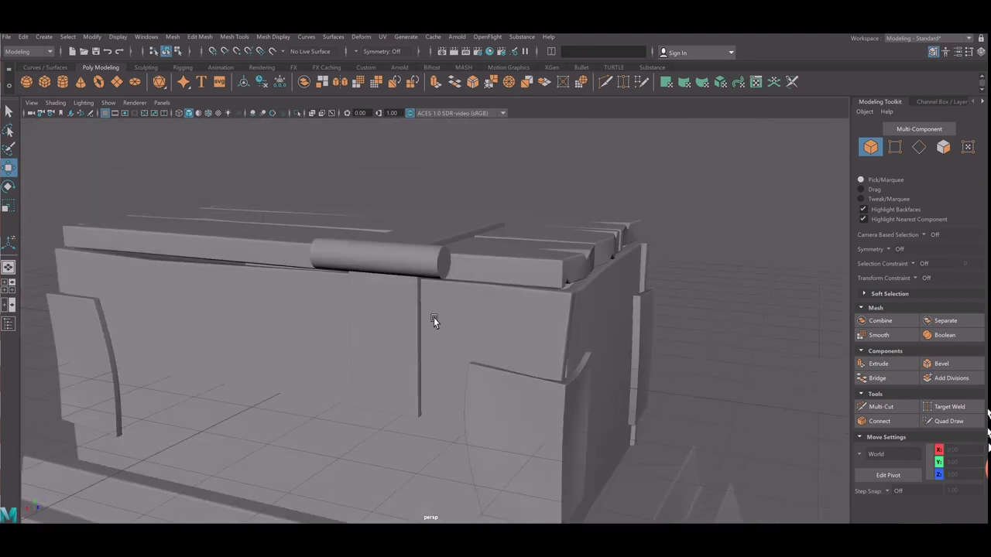
{"action": "left_click_drag", "start_coordinate": [434, 318], "coordinate": [605, 320], "text": "alt"}
{"action": "scroll", "coordinate": [580, 348], "scroll_direction": "up", "scroll_amount": 3}
Shorten the hinge cylinder along its length to 0.20 by 0.67.
{"action": "left_click", "coordinate": [572, 330]}
{"action": "key", "text": "r"}
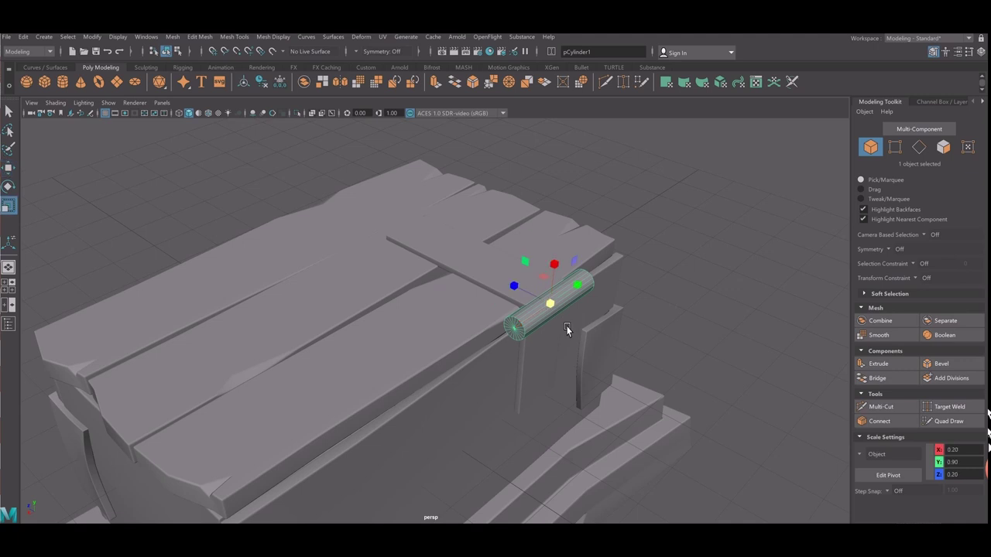
{"action": "middle_click_drag", "start_coordinate": [587, 310], "coordinate": [578, 309]}
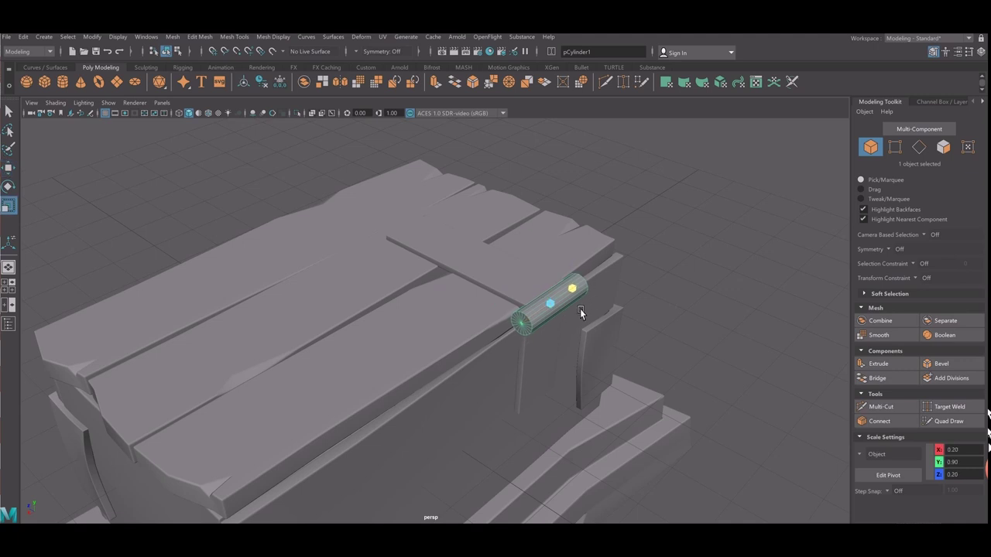
{"action": "left_click", "coordinate": [668, 286]}
{"action": "left_click_drag", "start_coordinate": [668, 285], "coordinate": [655, 327], "text": "alt"}
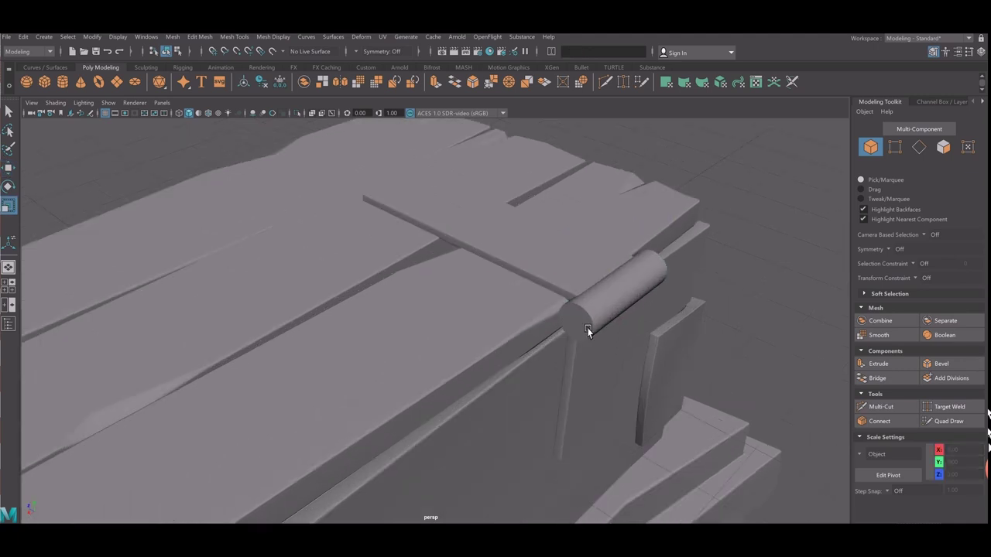
{"action": "scroll", "coordinate": [589, 331], "scroll_direction": "up", "scroll_amount": 3}
Set the hinge cylinder's Subdivisions Height to 7.
{"action": "left_click", "coordinate": [451, 326]}
{"action": "scroll", "coordinate": [453, 332], "scroll_direction": "up", "scroll_amount": 3}
{"action": "scroll", "coordinate": [457, 341], "scroll_direction": "up", "scroll_amount": 2}
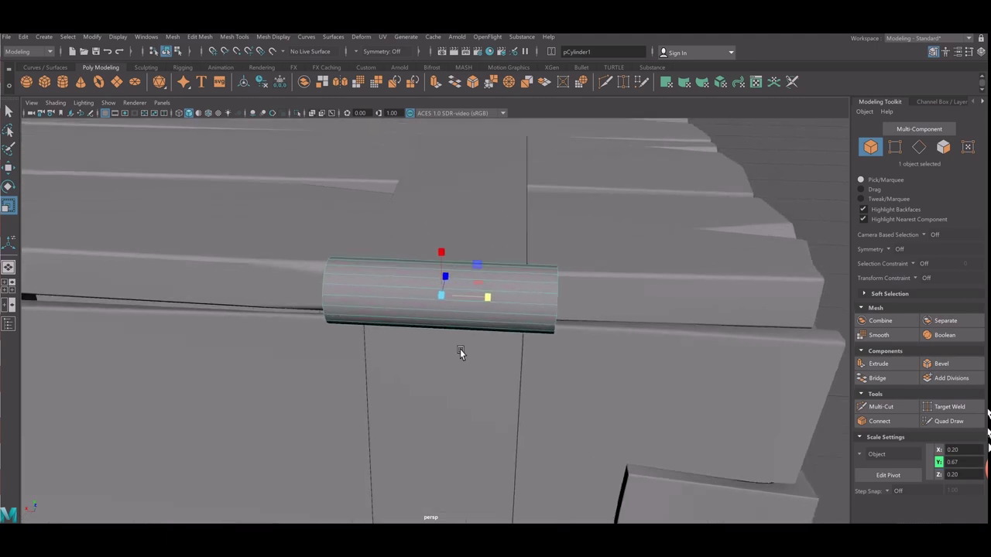
{"action": "key", "text": "t"}
{"action": "left_click", "coordinate": [106, 185]}
{"action": "middle_click_drag", "start_coordinate": [88, 214], "coordinate": [130, 211]}
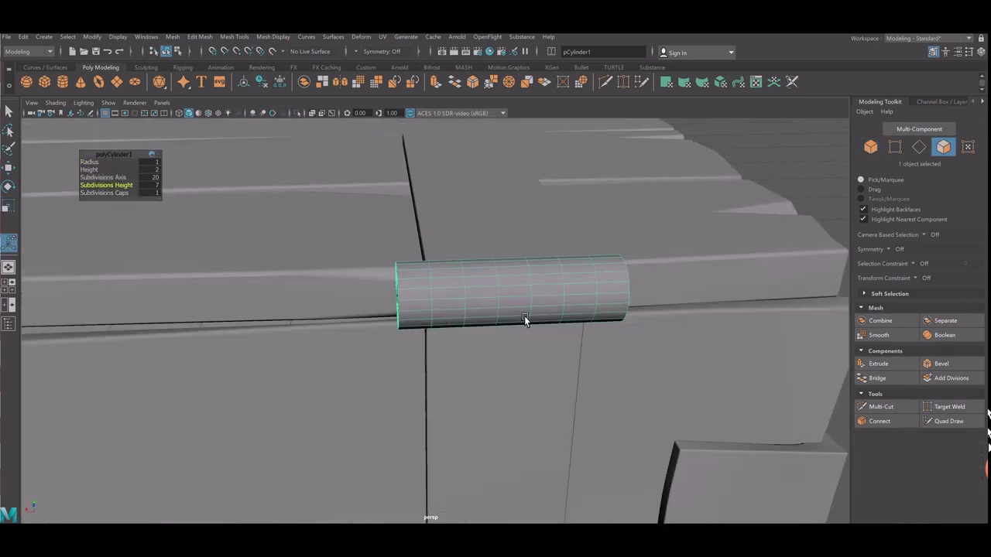
Select three alternating face rings on the hinge barrel and extrude them.
{"action": "right_click_drag", "start_coordinate": [586, 315], "coordinate": [587, 321]}
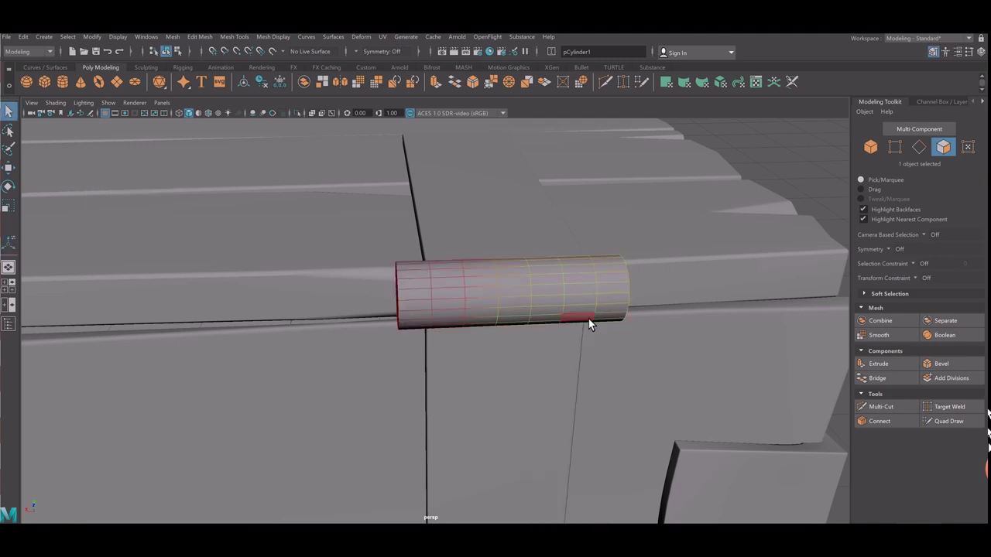
{"action": "left_click", "coordinate": [587, 320]}
{"action": "double_click", "coordinate": [588, 323]}
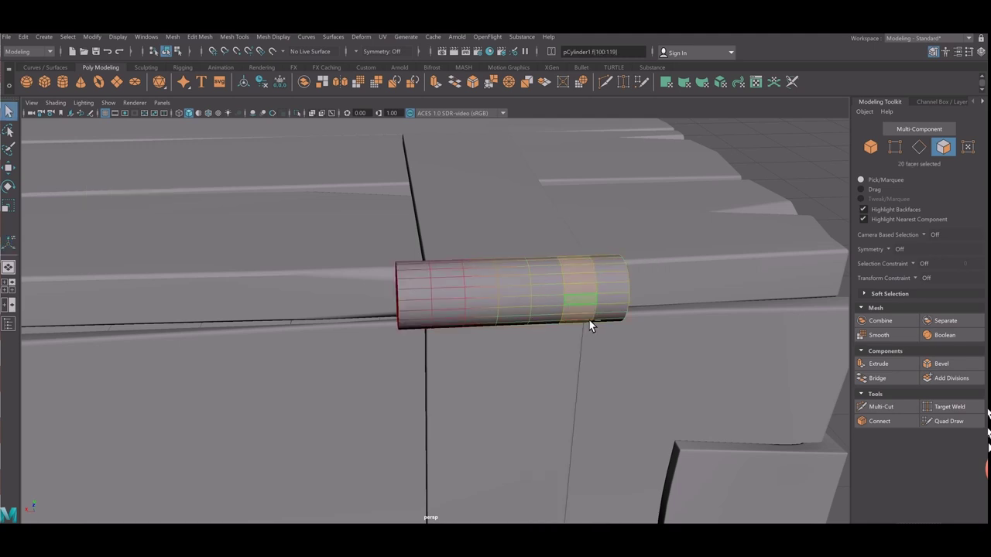
{"action": "double_click", "coordinate": [524, 310], "text": "shift"}
{"action": "double_click", "coordinate": [465, 317], "text": "shift"}
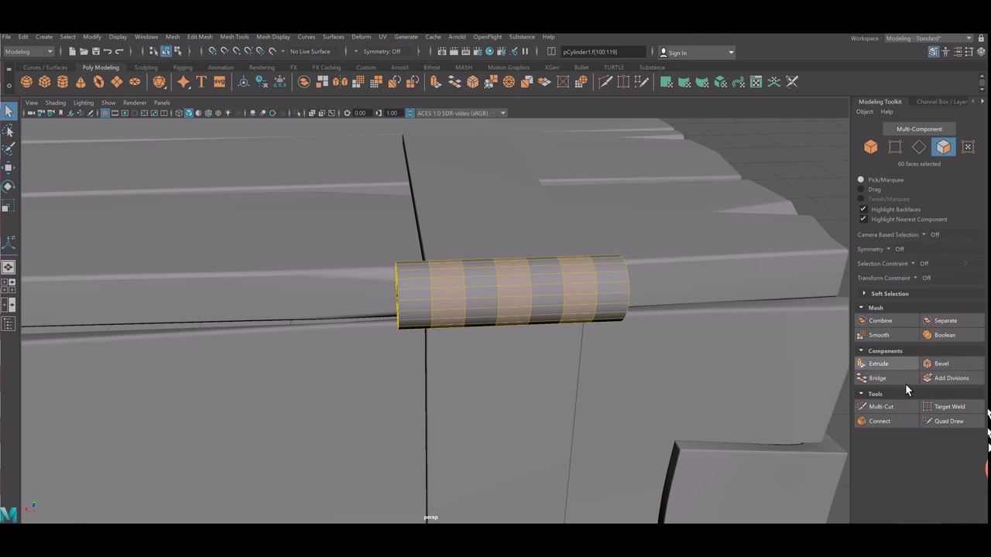
{"action": "left_click", "coordinate": [878, 364]}
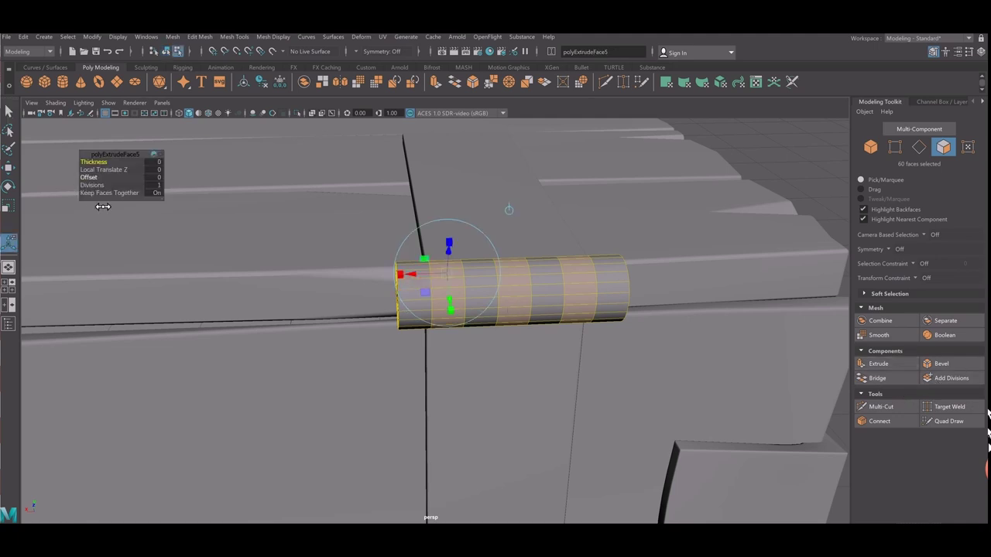
Set the extrusion thickness to -0.03.
{"action": "middle_click_drag", "start_coordinate": [97, 205], "coordinate": [99, 203]}
{"action": "left_click", "coordinate": [93, 162]}
{"action": "left_click_drag", "start_coordinate": [93, 162], "coordinate": [111, 191]}
{"action": "middle_click_drag", "start_coordinate": [109, 191], "coordinate": [109, 190]}
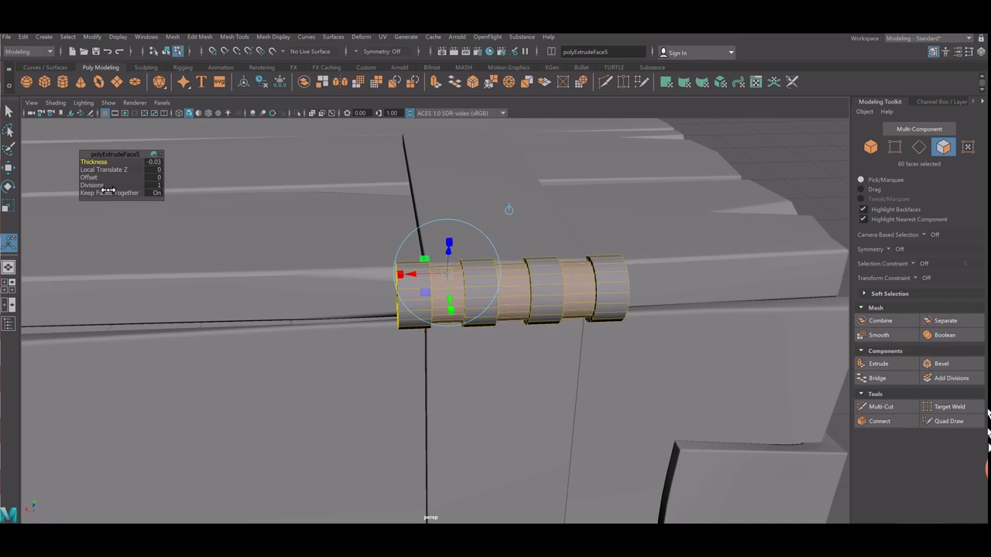
{"action": "left_click_drag", "start_coordinate": [183, 258], "coordinate": [193, 259], "text": "alt"}
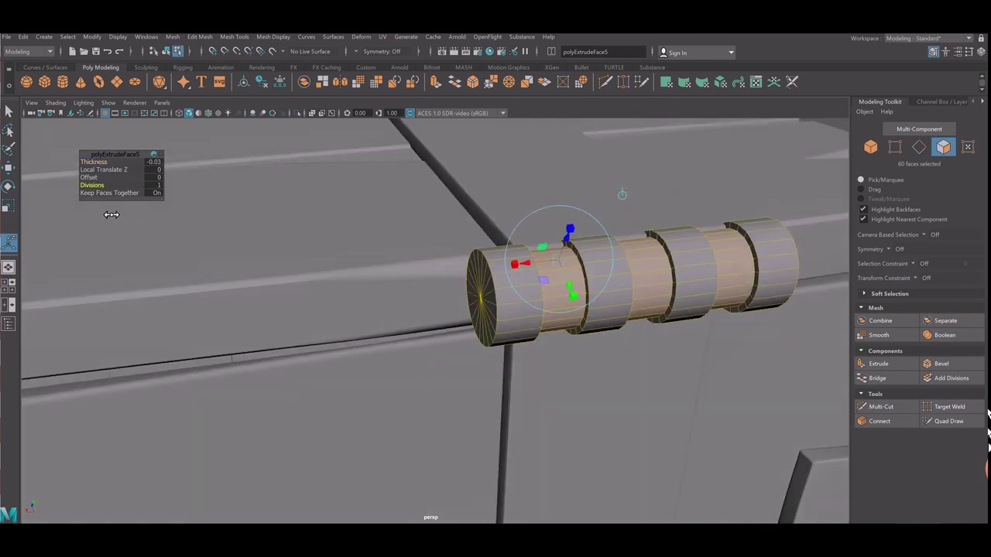
Raise the extrusion divisions to 3 and return to face selection.
{"action": "middle_click_drag", "start_coordinate": [126, 212], "coordinate": [126, 211]}
{"action": "middle_click_drag", "start_coordinate": [113, 211], "coordinate": [126, 210]}
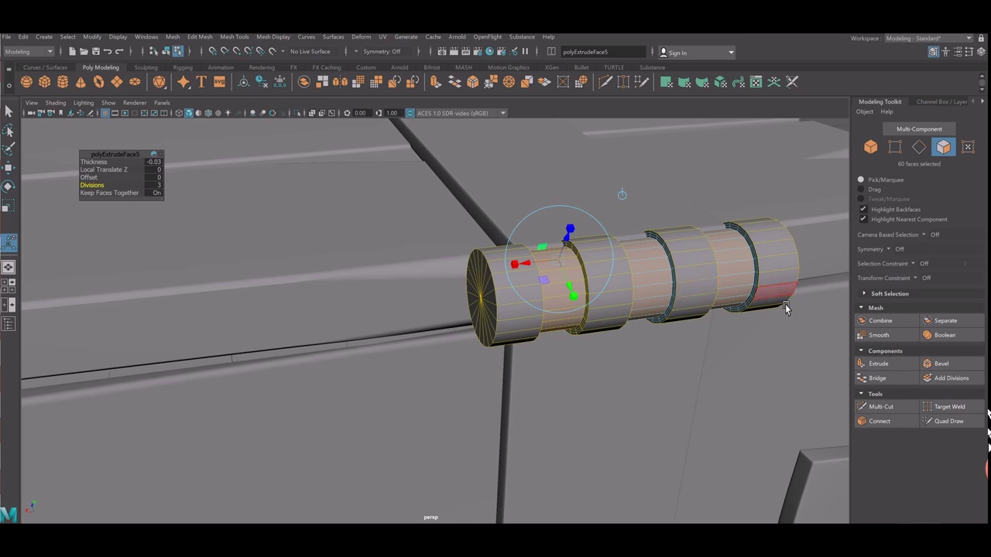
{"action": "left_click_drag", "start_coordinate": [785, 308], "coordinate": [660, 312], "text": "alt"}
{"action": "left_click_drag", "start_coordinate": [519, 298], "coordinate": [507, 300], "text": "alt"}
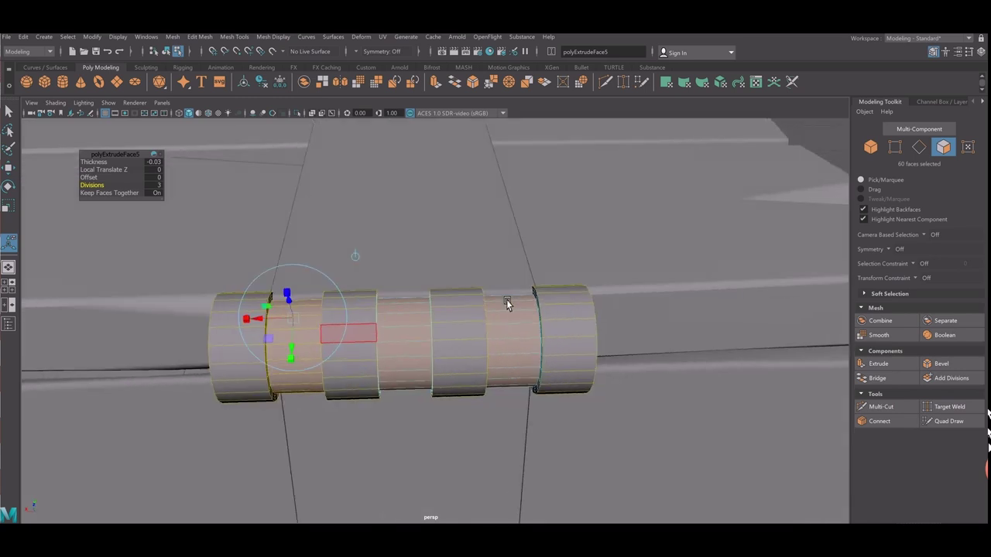
{"action": "right_click_drag", "start_coordinate": [487, 288], "coordinate": [534, 288]}
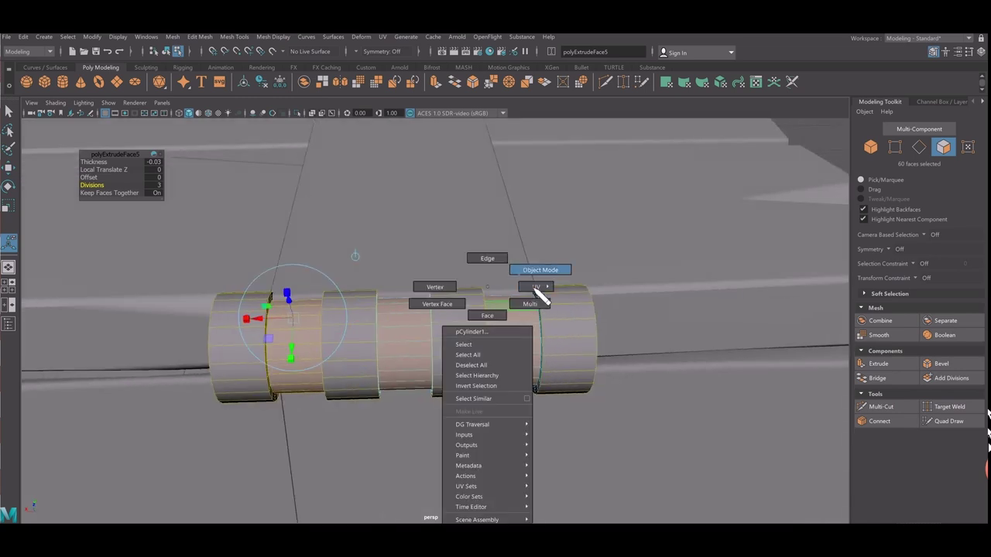
{"action": "right_click_drag", "start_coordinate": [512, 300], "coordinate": [487, 315]}
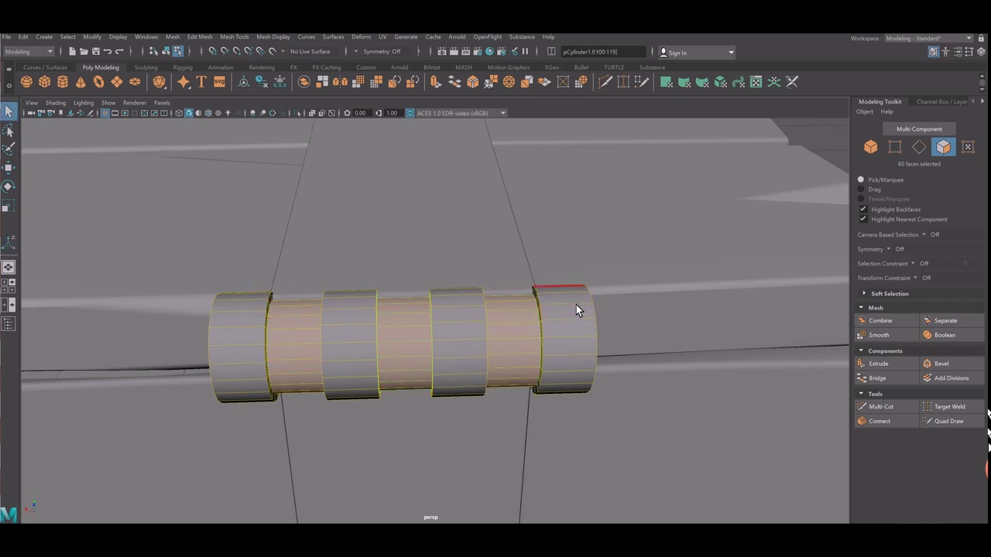
{"action": "left_click_drag", "start_coordinate": [576, 305], "coordinate": [562, 302], "text": "alt"}
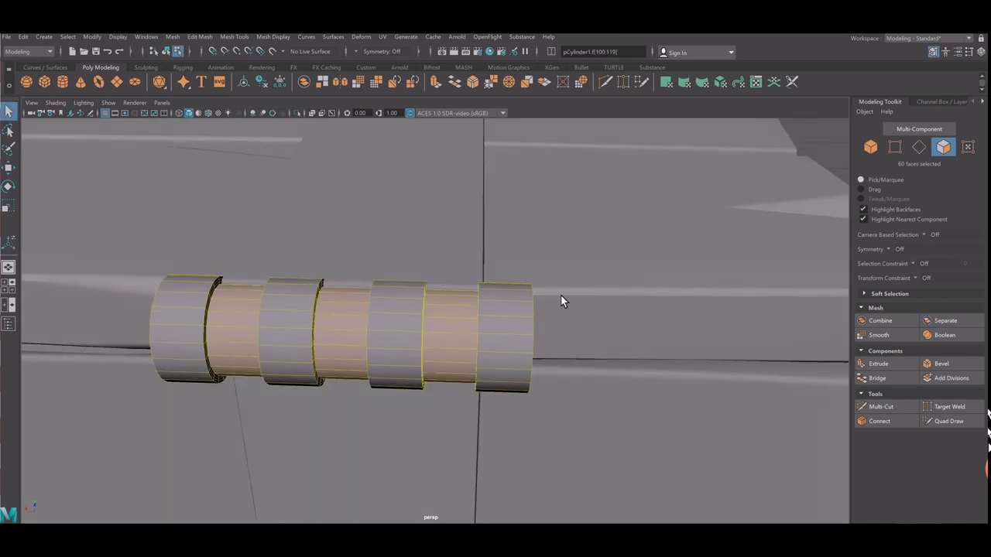
Select the barrel's two end bands and scale them up uniformly.
{"action": "double_click", "coordinate": [530, 325]}
{"action": "mouse_move", "coordinate": [172, 291]}
{"action": "left_mouse_down", "text": "alt"}
{"action": "mouse_move", "coordinate": [183, 284]}
{"action": "mouse_move", "coordinate": [282, 448]}
{"action": "left_mouse_up", "text": "alt"}
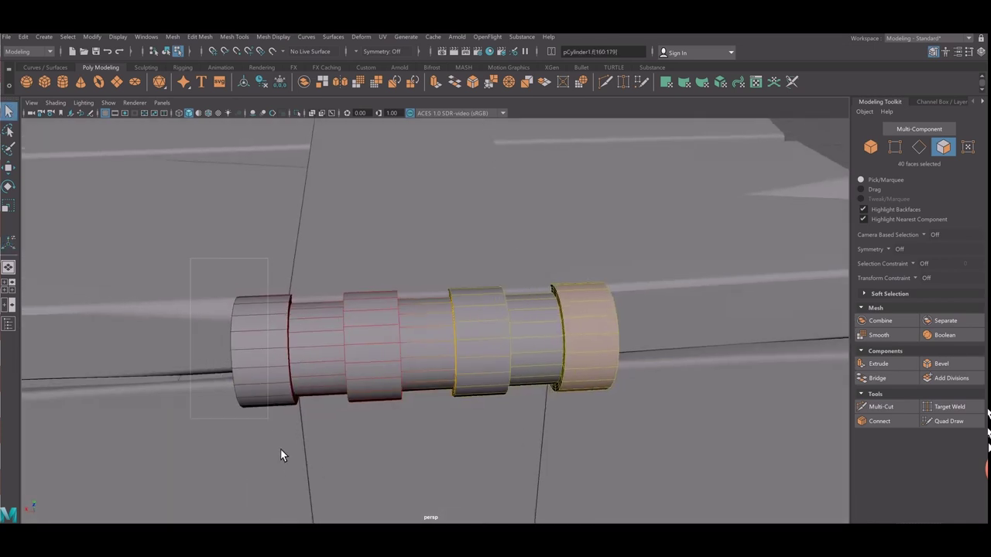
{"action": "key", "text": "r"}
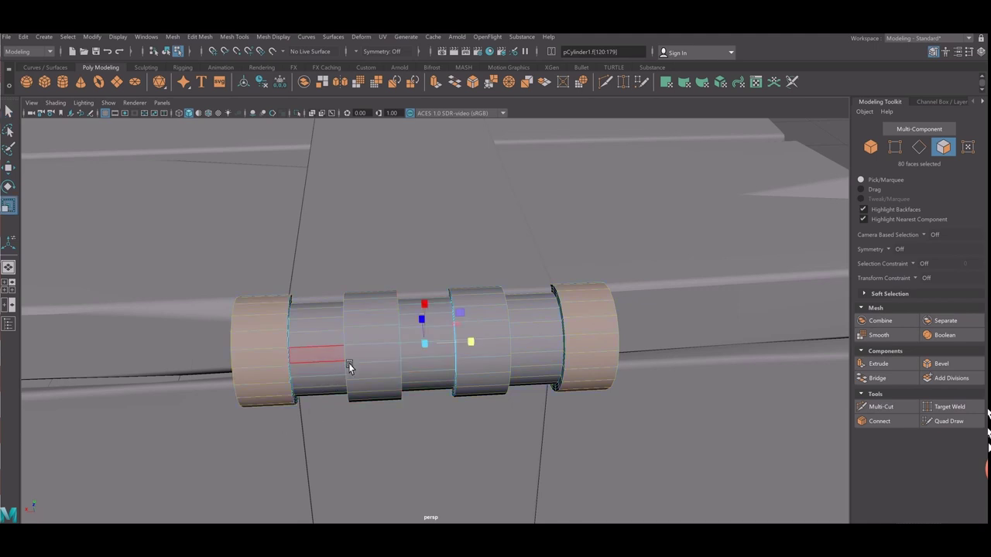
{"action": "middle_click_drag", "start_coordinate": [437, 366], "coordinate": [451, 369]}
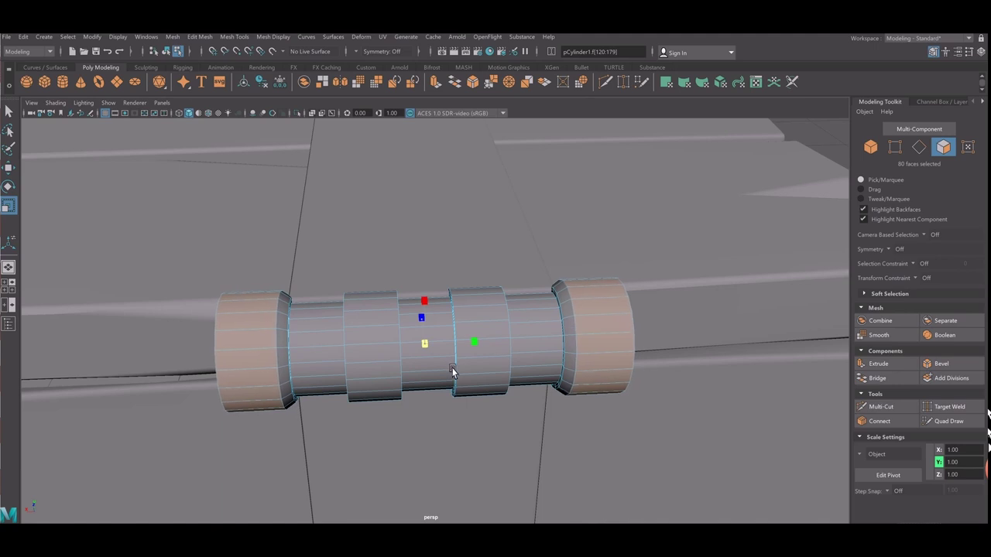
{"action": "left_click_drag", "start_coordinate": [398, 376], "coordinate": [500, 380], "text": "alt"}
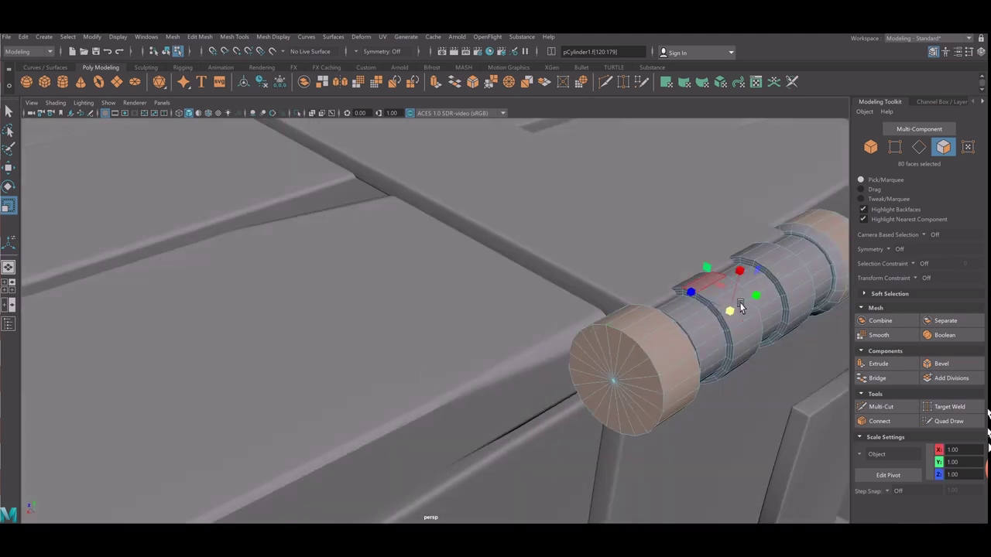
Back in object mode, reselect the hinge barrel and begin a Multi-Cut edge loop.
{"action": "right_click_drag", "start_coordinate": [740, 307], "coordinate": [782, 281]}
{"action": "scroll", "coordinate": [781, 284], "scroll_direction": "down", "scroll_amount": 5}
{"action": "left_click", "coordinate": [781, 283]}
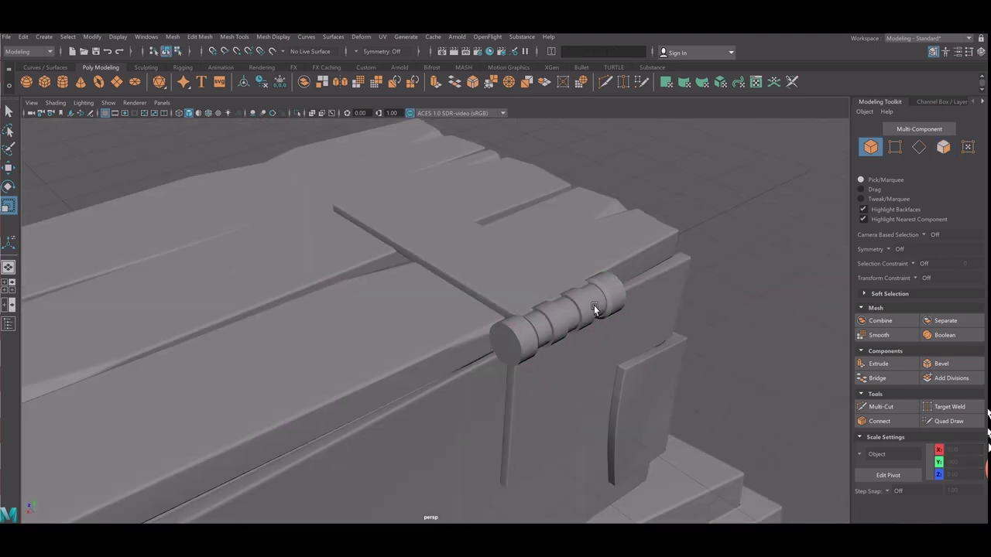
{"action": "left_click_drag", "start_coordinate": [594, 309], "coordinate": [465, 328], "text": "alt"}
{"action": "scroll", "coordinate": [464, 327], "scroll_direction": "up", "scroll_amount": 3}
{"action": "scroll", "coordinate": [438, 330], "scroll_direction": "up", "scroll_amount": 2}
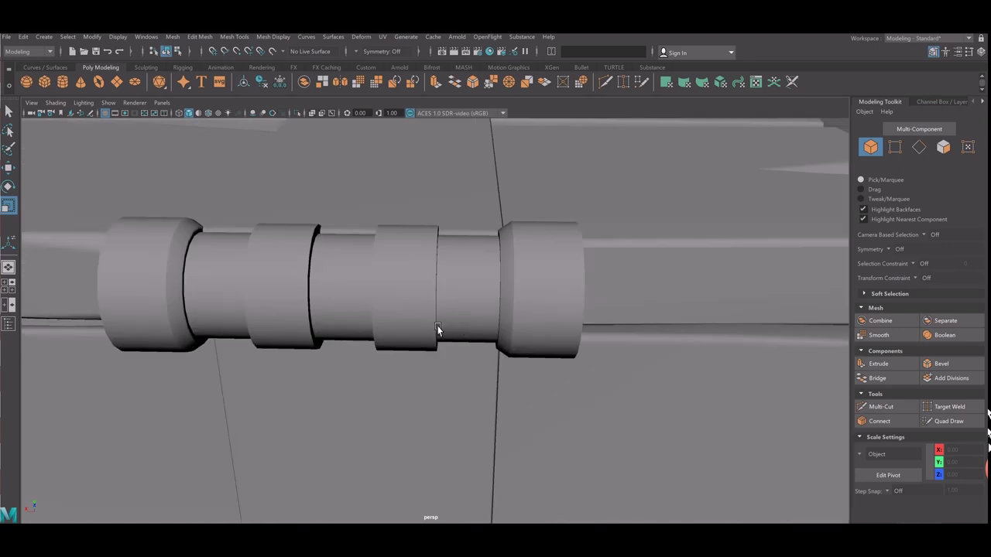
{"action": "left_click", "coordinate": [455, 283]}
{"action": "left_click", "coordinate": [881, 407]}
{"action": "left_click_drag", "start_coordinate": [491, 376], "coordinate": [511, 381], "text": "alt"}
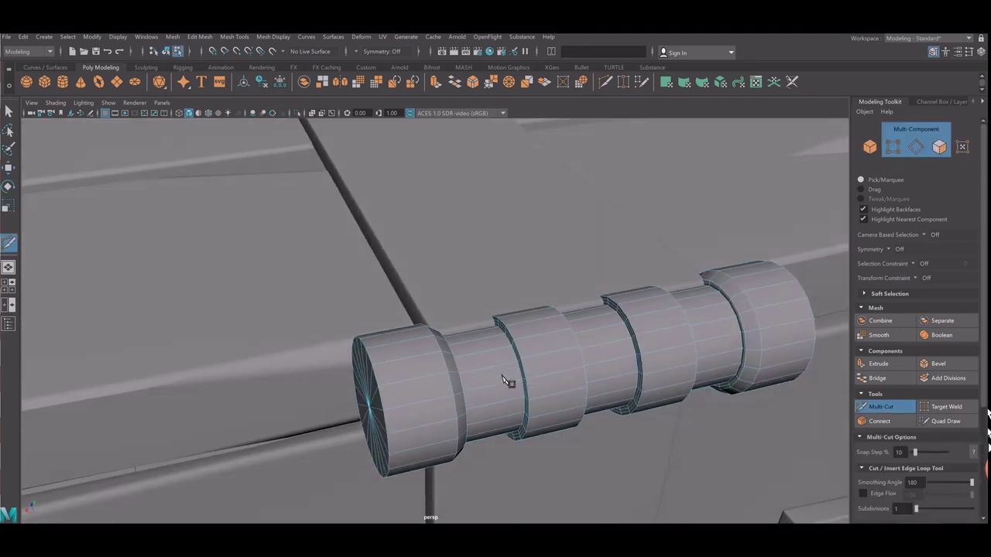
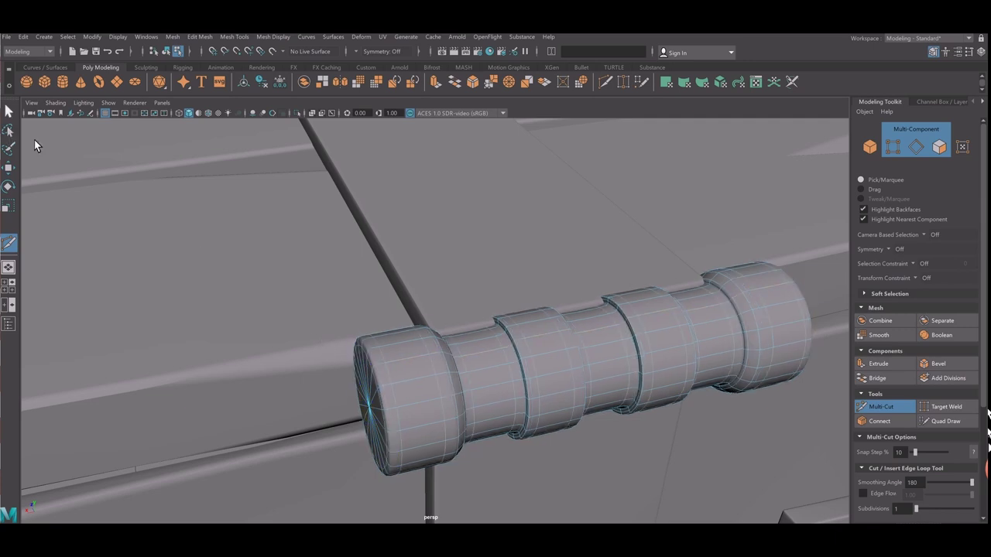
Select the hinge cylinder along the lid edge and switch to vertex editing.
{"action": "right_click_drag", "start_coordinate": [616, 288], "coordinate": [669, 270]}
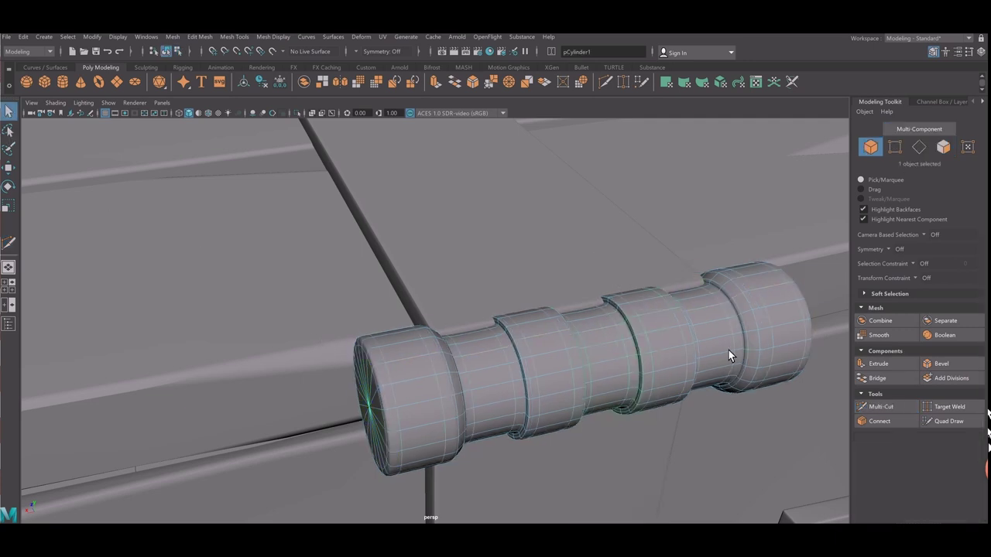
{"action": "scroll", "coordinate": [729, 350], "scroll_direction": "down", "scroll_amount": 3}
{"action": "scroll", "coordinate": [804, 341], "scroll_direction": "down", "scroll_amount": 2}
{"action": "left_click", "coordinate": [805, 341]}
{"action": "scroll", "coordinate": [704, 345], "scroll_direction": "down", "scroll_amount": 2}
{"action": "scroll", "coordinate": [500, 364], "scroll_direction": "down", "scroll_amount": 2}
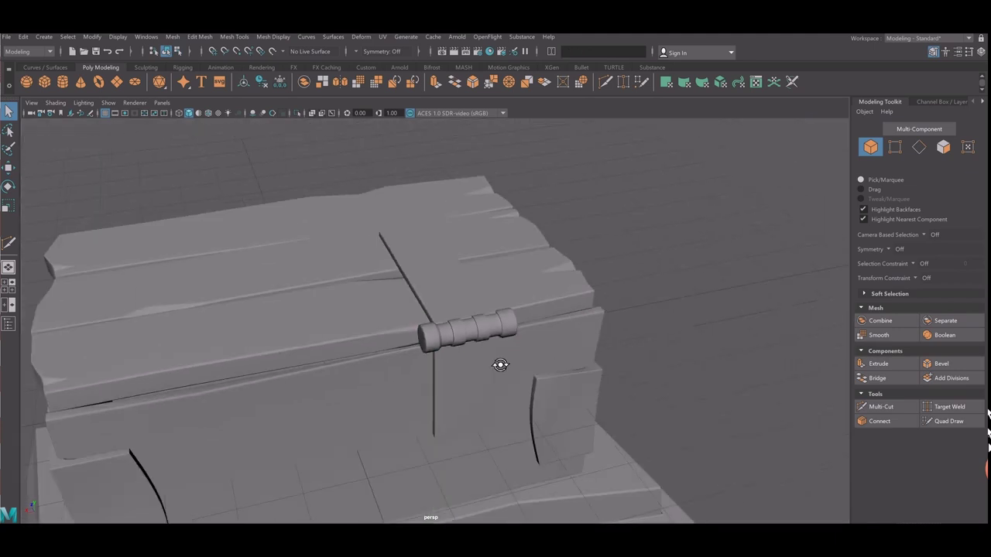
{"action": "mouse_move", "coordinate": [500, 364]}
{"action": "left_mouse_down", "text": "alt"}
{"action": "mouse_move", "coordinate": [442, 359]}
{"action": "mouse_move", "coordinate": [462, 358]}
{"action": "mouse_move", "coordinate": [377, 332]}
{"action": "left_mouse_up", "text": "alt"}
{"action": "left_click", "coordinate": [360, 316]}
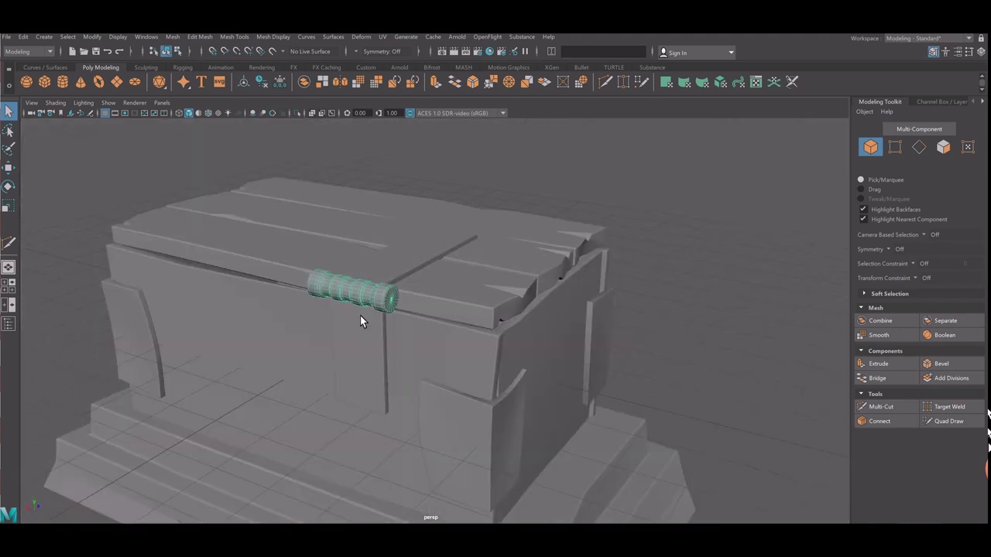
{"action": "right_click_drag", "start_coordinate": [358, 318], "coordinate": [314, 293]}
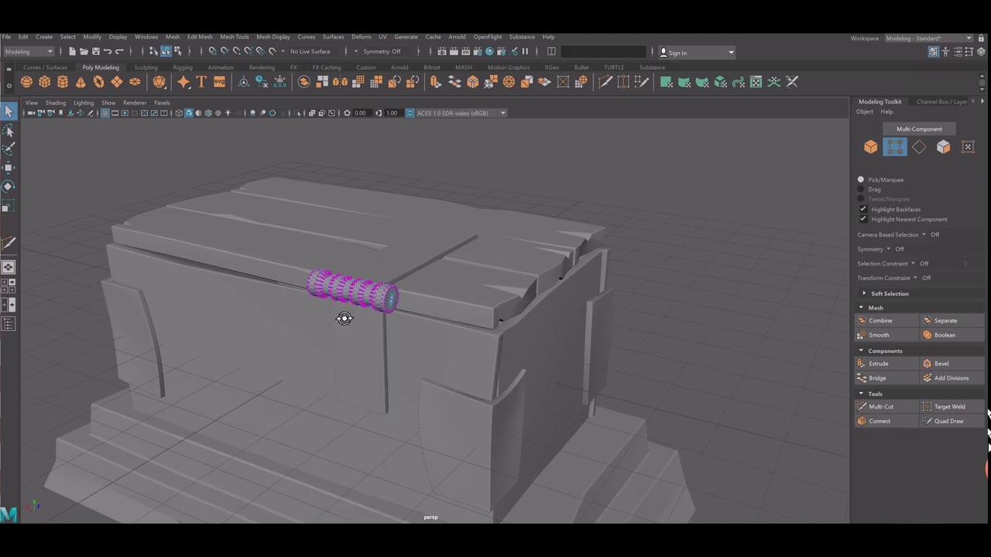
Scale the hinge barrel's middle vertex rings using soft selection with a resized falloff.
{"action": "left_click_drag", "start_coordinate": [345, 318], "coordinate": [359, 314], "text": "alt"}
{"action": "scroll", "coordinate": [362, 312], "scroll_direction": "up", "scroll_amount": 3}
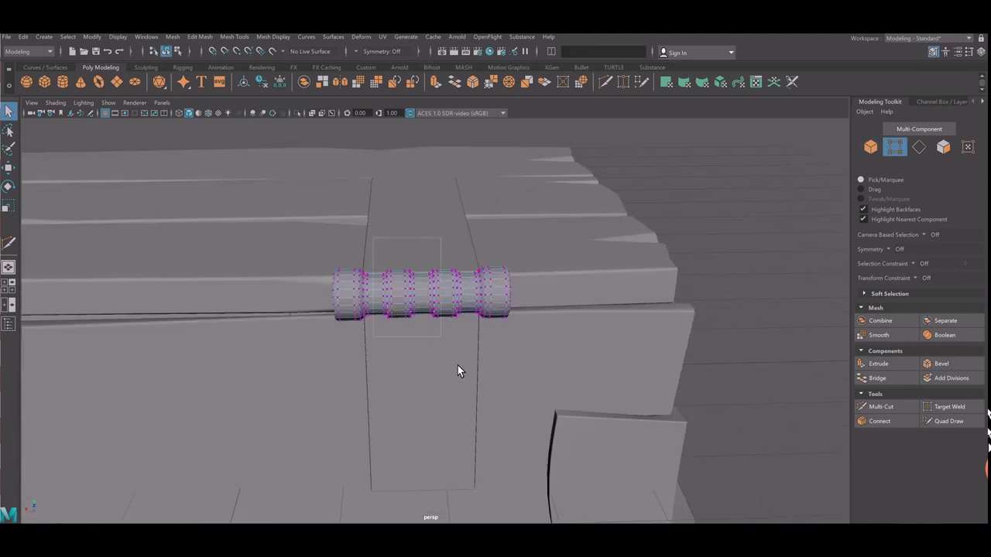
{"action": "left_click_drag", "start_coordinate": [477, 364], "coordinate": [473, 363]}
{"action": "key", "text": "b"}
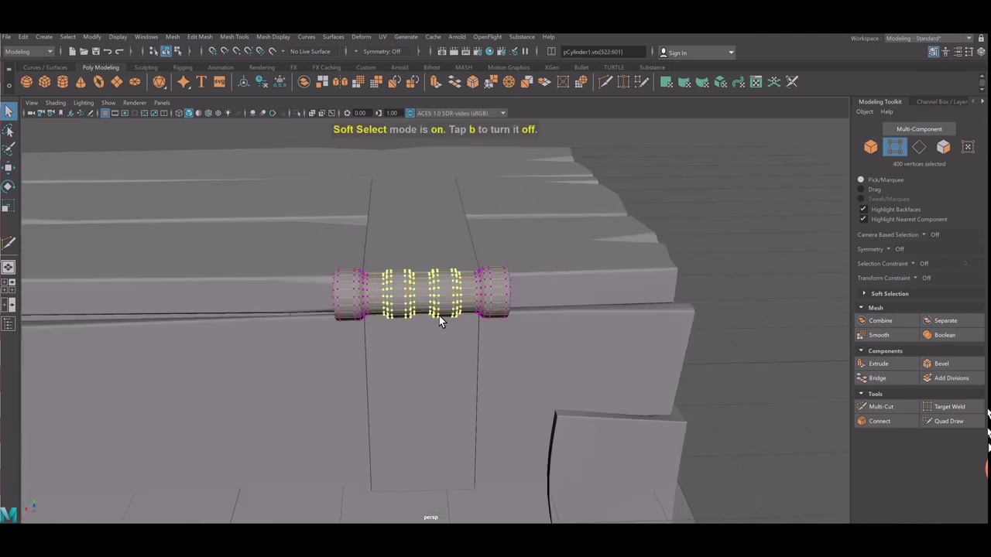
{"action": "key", "text": "r"}
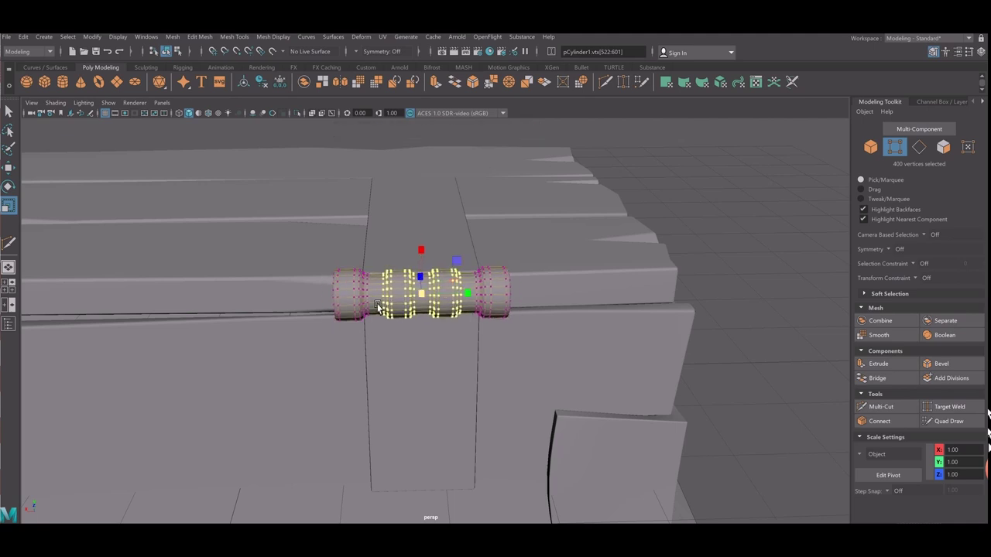
{"action": "scroll", "coordinate": [378, 307], "scroll_direction": "up", "scroll_amount": 2}
{"action": "left_click_drag", "start_coordinate": [407, 304], "coordinate": [318, 324]}
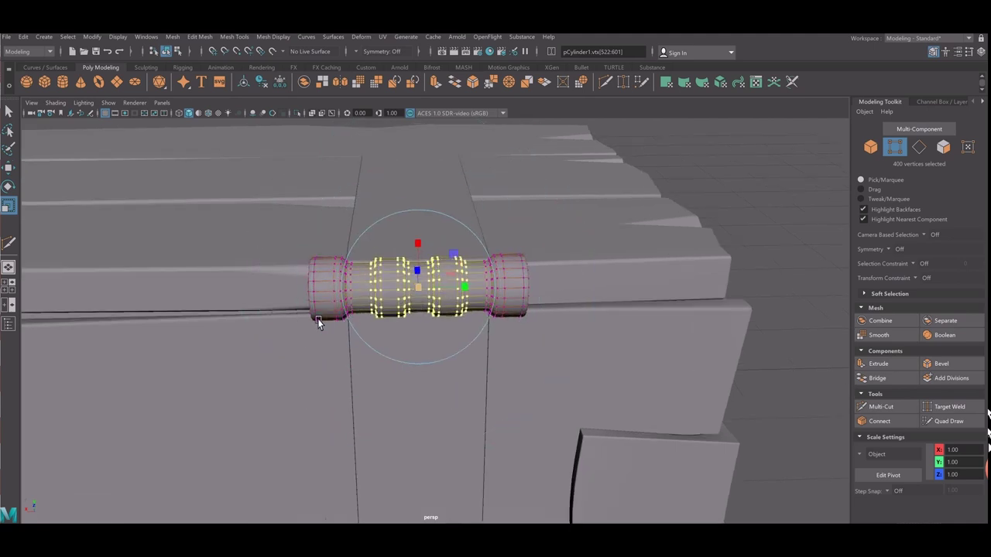
{"action": "middle_click_drag", "start_coordinate": [410, 310], "coordinate": [438, 308]}
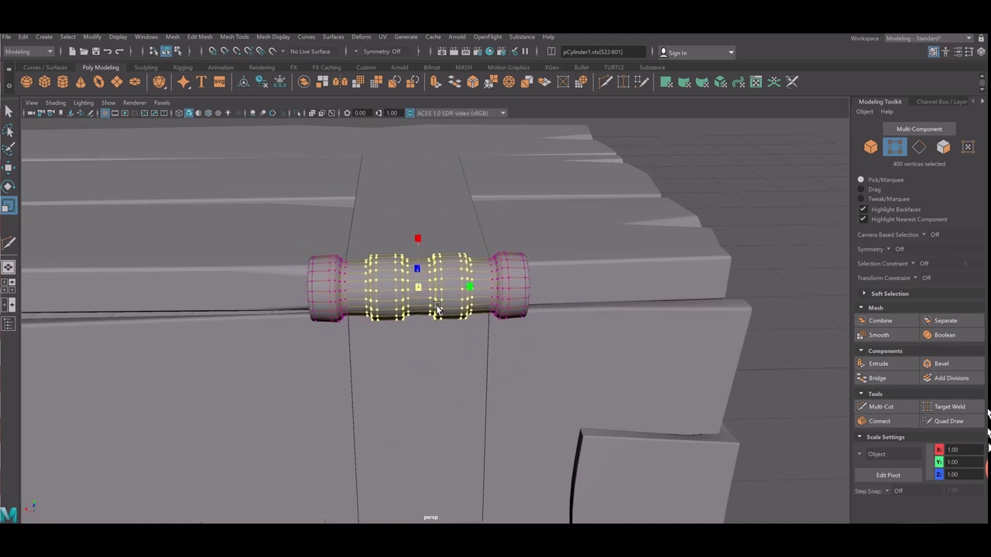
{"action": "mouse_move", "coordinate": [437, 308]}
{"action": "left_mouse_down", "text": "alt"}
{"action": "mouse_move", "coordinate": [429, 311]}
{"action": "mouse_move", "coordinate": [456, 310]}
{"action": "left_mouse_up", "text": "alt"}
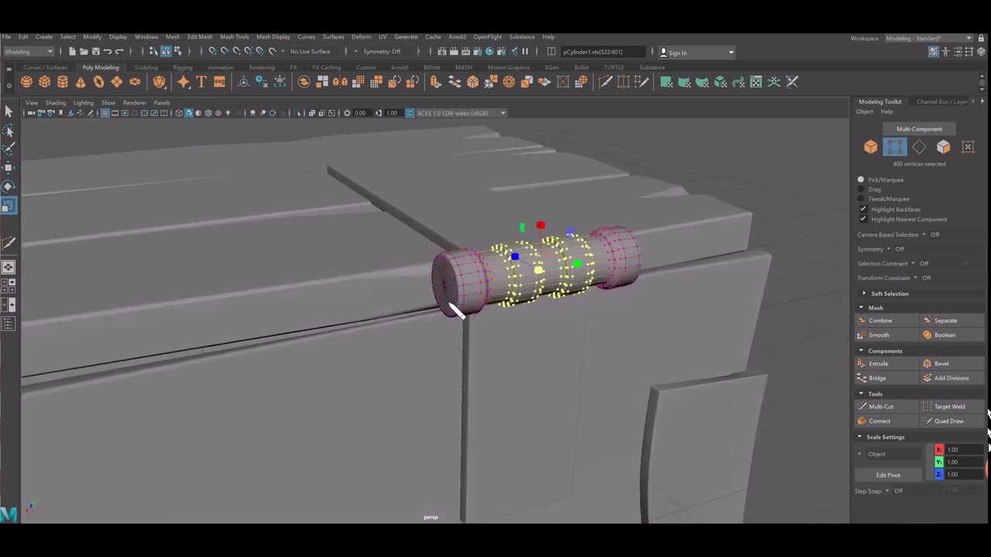
{"action": "right_click_drag", "start_coordinate": [450, 307], "coordinate": [446, 314]}
{"action": "mouse_move", "coordinate": [453, 310]}
{"action": "left_mouse_down", "text": "alt"}
{"action": "mouse_move", "coordinate": [466, 290]}
{"action": "mouse_move", "coordinate": [455, 282]}
{"action": "left_mouse_up", "text": "alt"}
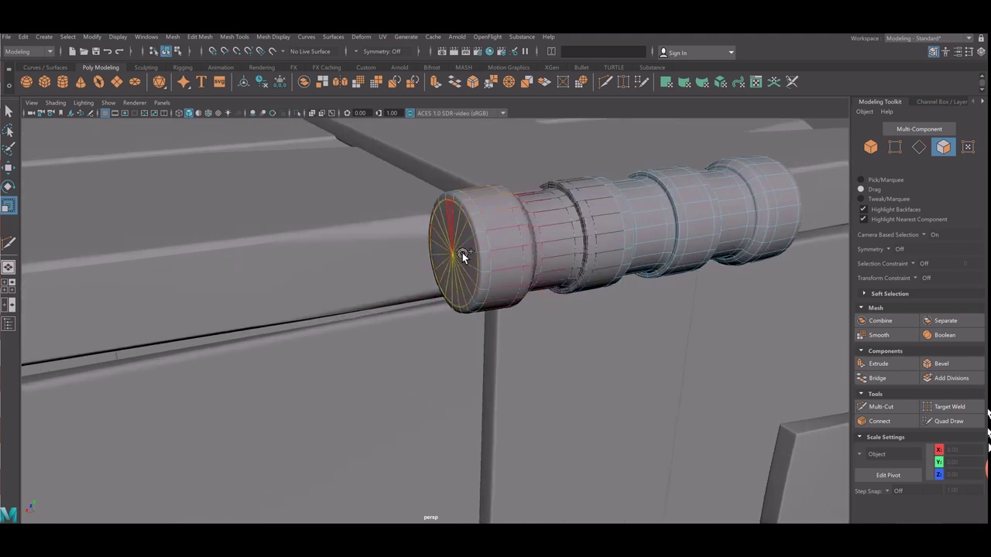
Select both hinge end-cap faces and scale them outward into larger rounded ends.
{"action": "left_click", "coordinate": [463, 255]}
{"action": "key", "text": "w"}
{"action": "left_click_drag", "start_coordinate": [663, 295], "coordinate": [338, 268], "text": "alt"}
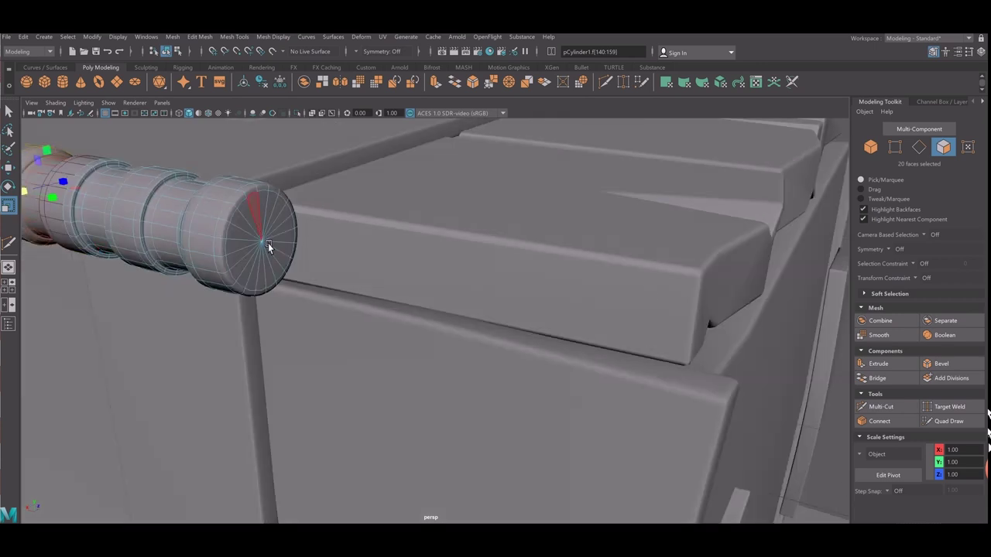
{"action": "mouse_move", "coordinate": [262, 246]}
{"action": "left_mouse_down"}
{"action": "mouse_move", "coordinate": [266, 230]}
{"action": "mouse_move", "coordinate": [283, 244]}
{"action": "mouse_move", "coordinate": [289, 279]}
{"action": "mouse_move", "coordinate": [243, 277]}
{"action": "mouse_move", "coordinate": [246, 254]}
{"action": "mouse_move", "coordinate": [257, 260]}
{"action": "mouse_move", "coordinate": [240, 271]}
{"action": "left_mouse_up"}
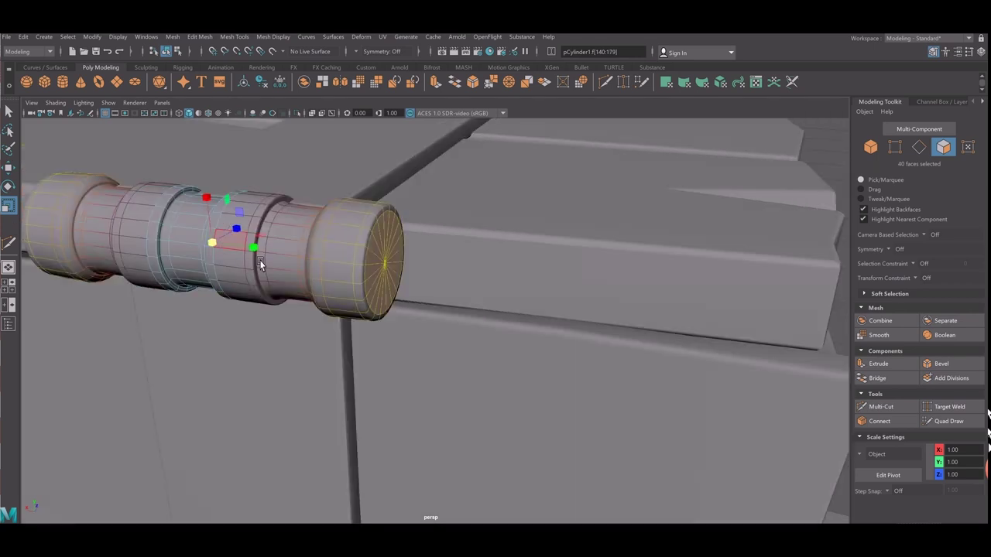
{"action": "left_click", "coordinate": [270, 264]}
{"action": "mouse_move", "coordinate": [263, 270]}
{"action": "left_mouse_down"}
{"action": "mouse_move", "coordinate": [359, 271]}
{"action": "mouse_move", "coordinate": [379, 290]}
{"action": "left_mouse_up"}
Reselect the whole hinge cylinder and start a Multi-Cut on it.
{"action": "right_click_drag", "start_coordinate": [401, 289], "coordinate": [399, 246]}
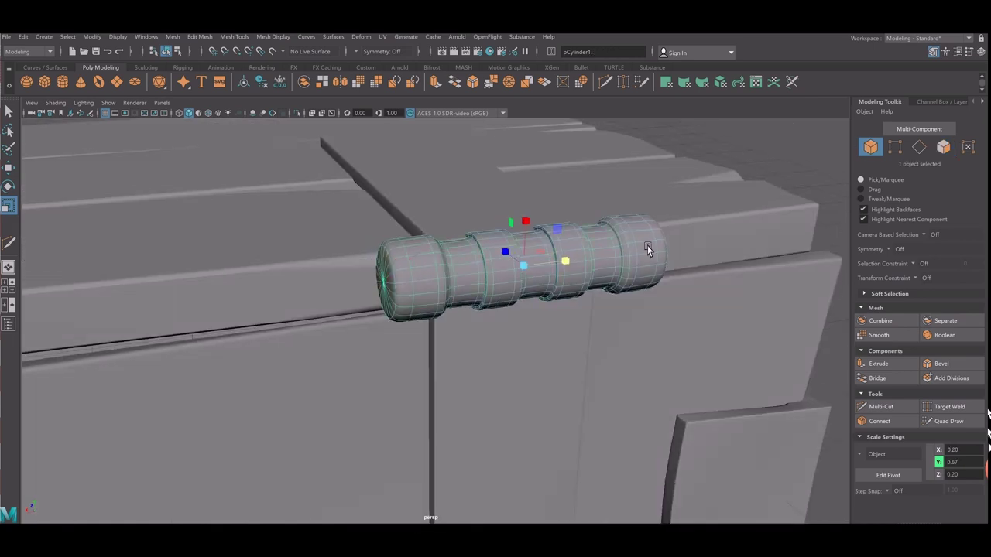
{"action": "left_click", "coordinate": [749, 225]}
{"action": "left_click_drag", "start_coordinate": [609, 331], "coordinate": [588, 326], "text": "alt"}
{"action": "left_click", "coordinate": [542, 248]}
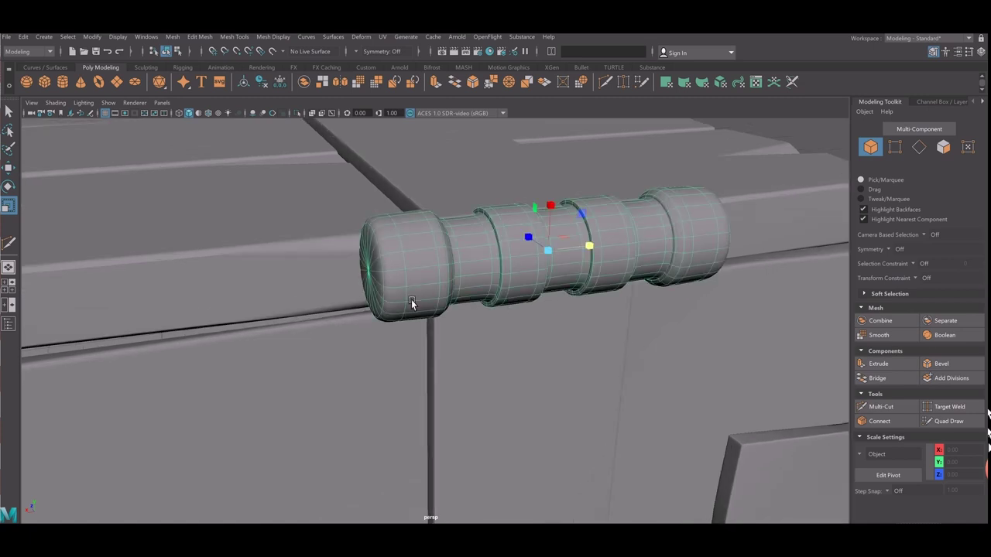
{"action": "left_click_drag", "start_coordinate": [542, 248], "coordinate": [588, 279], "text": "alt"}
{"action": "left_click", "coordinate": [880, 406]}
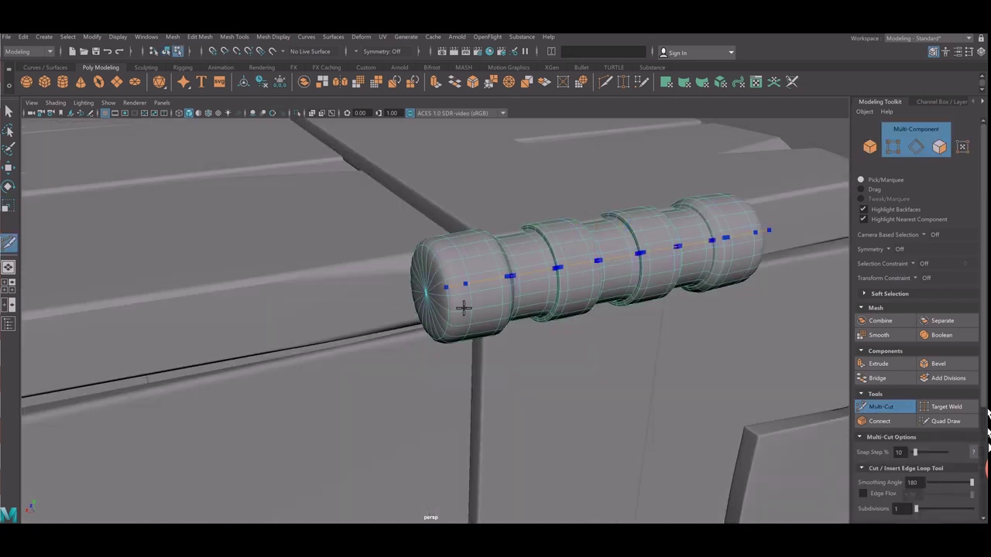
{"action": "mouse_move", "coordinate": [571, 306]}
{"action": "left_mouse_down", "text": "alt"}
{"action": "mouse_move", "coordinate": [608, 315]}
{"action": "mouse_move", "coordinate": [548, 308]}
{"action": "left_mouse_up", "text": "alt"}
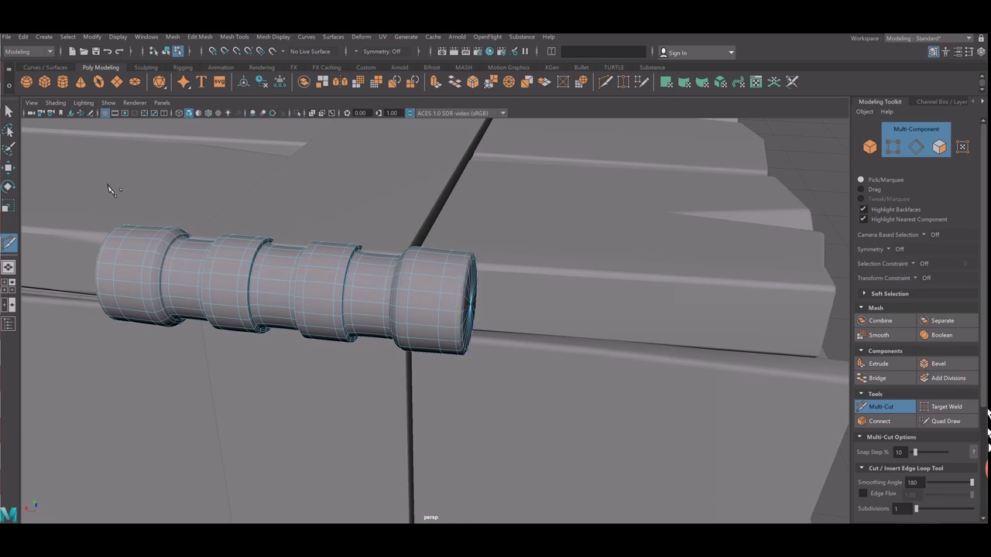
Nudge the hinge's two middle vertex rings slightly upward.
{"action": "key", "text": "q"}
{"action": "right_click_drag", "start_coordinate": [226, 290], "coordinate": [263, 257]}
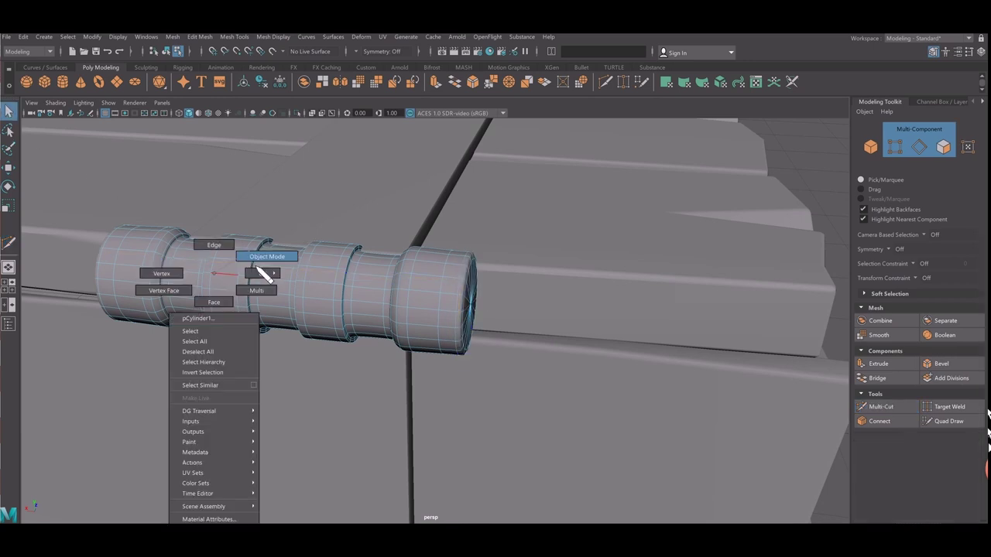
{"action": "mouse_move", "coordinate": [619, 333]}
{"action": "left_mouse_down", "text": "alt"}
{"action": "mouse_move", "coordinate": [752, 294]}
{"action": "mouse_move", "coordinate": [469, 357]}
{"action": "mouse_move", "coordinate": [292, 338]}
{"action": "mouse_move", "coordinate": [486, 308]}
{"action": "left_mouse_up", "text": "alt"}
{"action": "mouse_move", "coordinate": [691, 294]}
{"action": "left_mouse_down", "text": "alt"}
{"action": "mouse_move", "coordinate": [604, 334]}
{"action": "mouse_move", "coordinate": [449, 329]}
{"action": "mouse_move", "coordinate": [418, 354]}
{"action": "left_mouse_up", "text": "alt"}
{"action": "scroll", "coordinate": [418, 355], "scroll_direction": "up", "scroll_amount": 1}
{"action": "right_click_drag", "start_coordinate": [402, 302], "coordinate": [418, 259]}
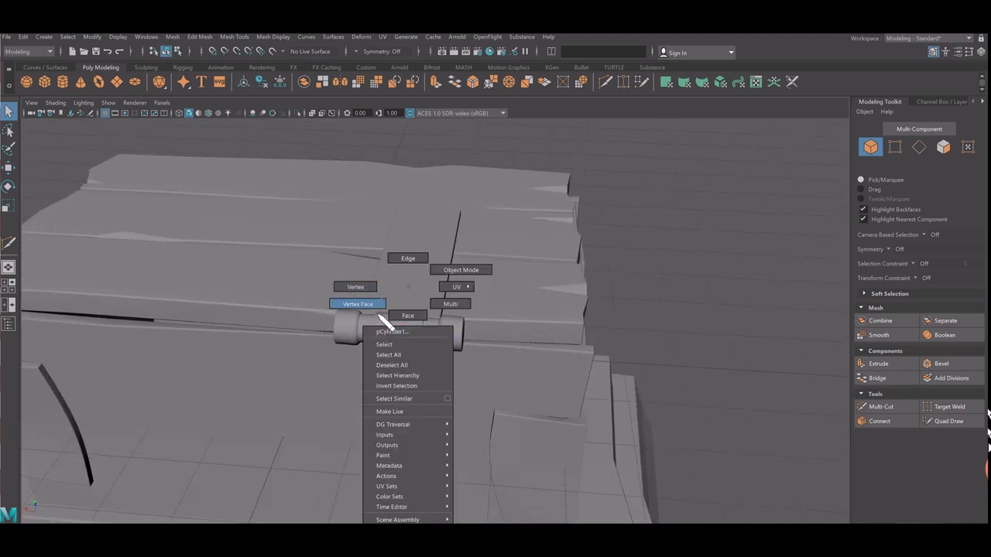
{"action": "left_click_drag", "start_coordinate": [394, 328], "coordinate": [396, 316], "text": "alt"}
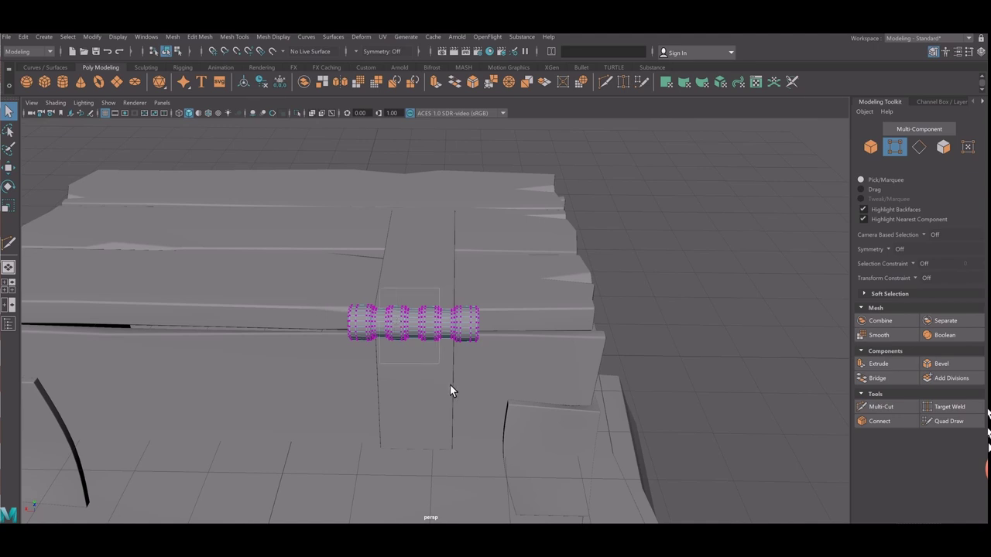
{"action": "left_click_drag", "start_coordinate": [450, 385], "coordinate": [449, 373]}
{"action": "key", "text": "w"}
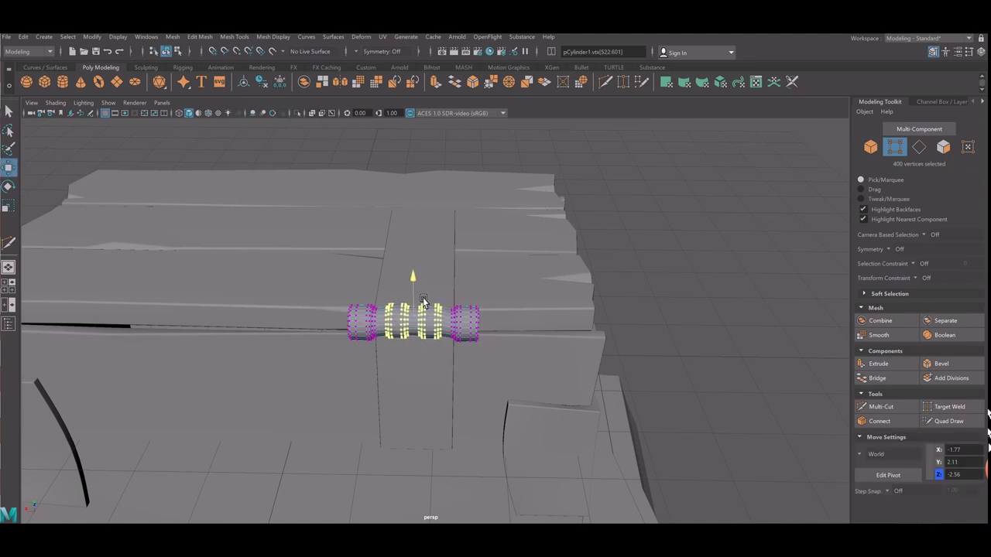
{"action": "left_click_drag", "start_coordinate": [423, 301], "coordinate": [422, 299]}
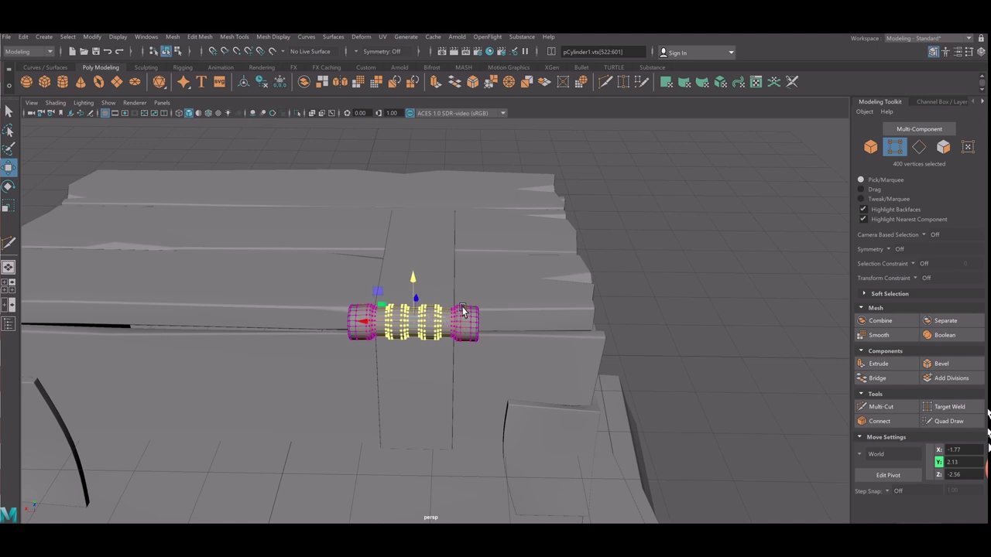
{"action": "key", "text": "F8"}
Shift the hinge cylinder pCylinder1 slightly sideways and up to sit on the lid edge.
{"action": "left_click", "coordinate": [705, 261]}
{"action": "mouse_move", "coordinate": [706, 260]}
{"action": "left_mouse_down", "text": "alt"}
{"action": "mouse_move", "coordinate": [337, 331]}
{"action": "mouse_move", "coordinate": [371, 350]}
{"action": "mouse_move", "coordinate": [482, 347]}
{"action": "mouse_move", "coordinate": [459, 297]}
{"action": "mouse_move", "coordinate": [368, 289]}
{"action": "mouse_move", "coordinate": [398, 299]}
{"action": "mouse_move", "coordinate": [370, 303]}
{"action": "mouse_move", "coordinate": [351, 338]}
{"action": "mouse_move", "coordinate": [263, 345]}
{"action": "mouse_move", "coordinate": [260, 331]}
{"action": "left_mouse_up", "text": "alt"}
{"action": "left_click", "coordinate": [459, 297]}
{"action": "scroll", "coordinate": [459, 294], "scroll_direction": "up", "scroll_amount": 2}
{"action": "left_click", "coordinate": [300, 306]}
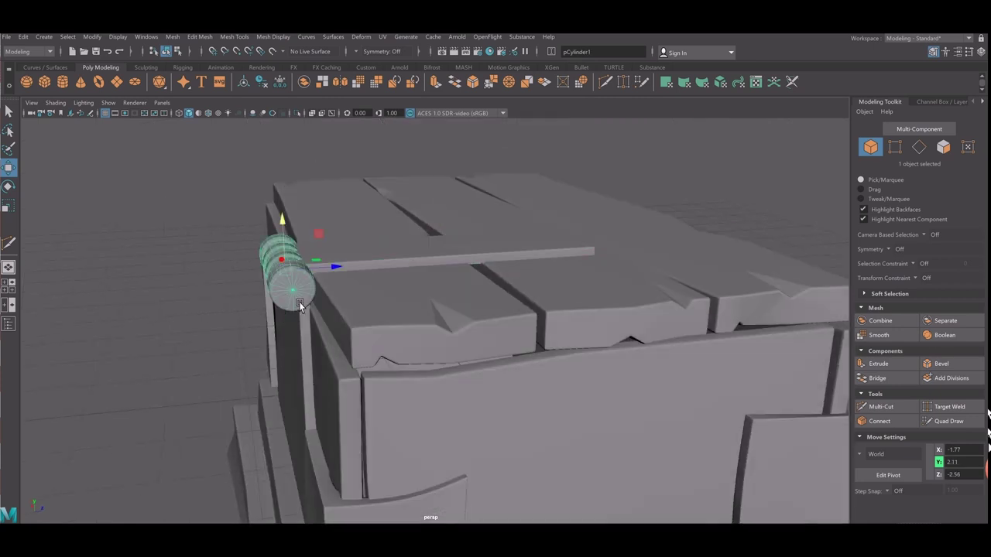
{"action": "middle_click_drag", "start_coordinate": [350, 291], "coordinate": [344, 290]}
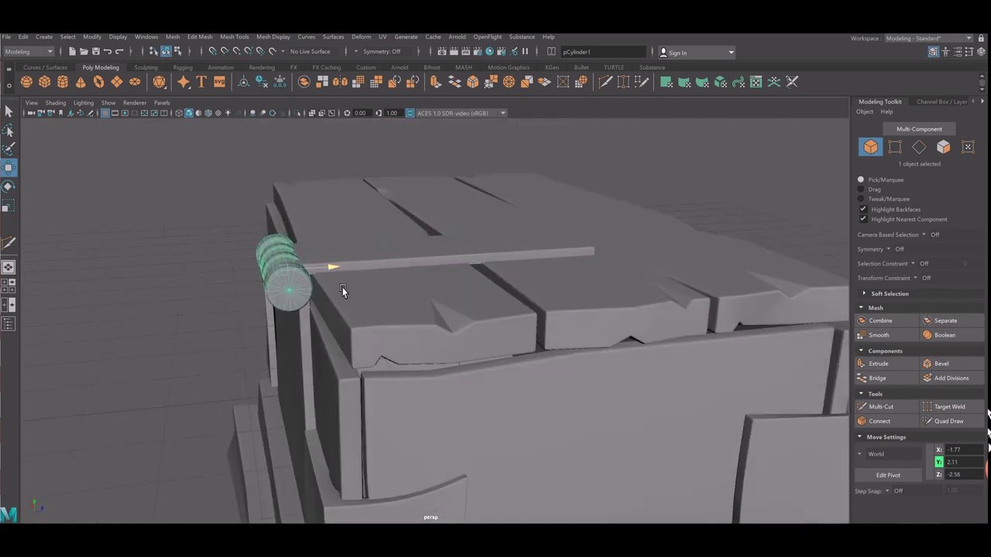
{"action": "left_click_drag", "start_coordinate": [289, 236], "coordinate": [290, 235]}
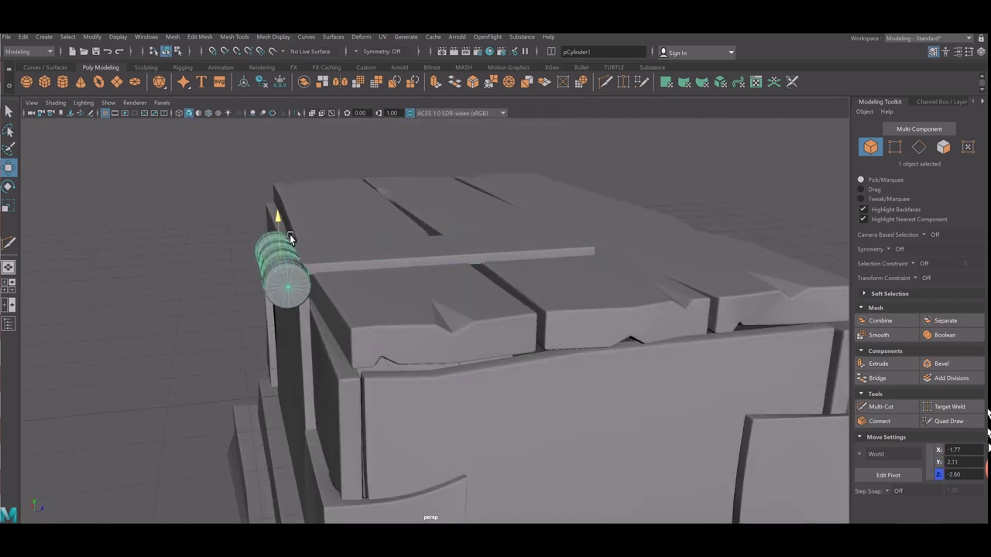
Move the vertical strap pCube21 below the hinge slightly sideways and up.
{"action": "left_click", "coordinate": [307, 353]}
{"action": "key", "text": "r"}
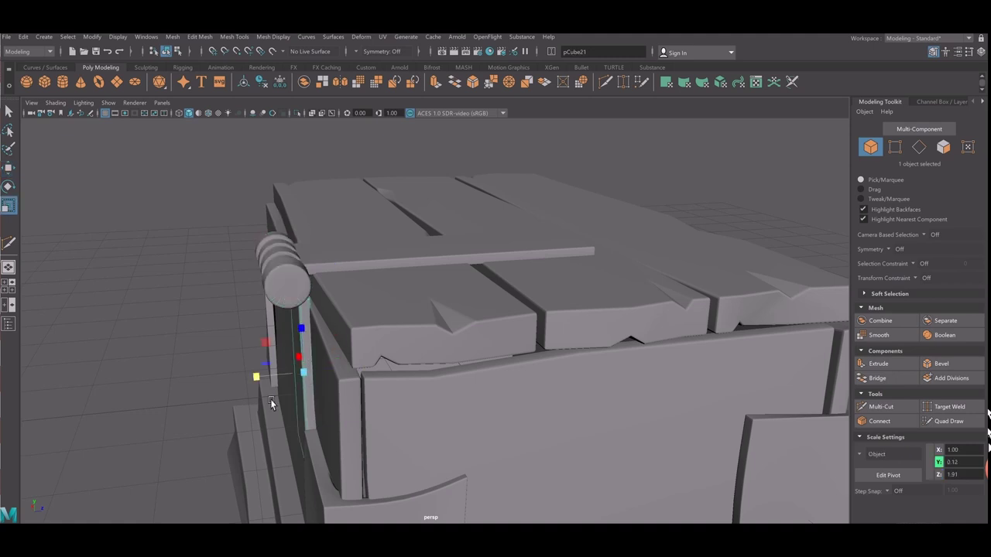
{"action": "key", "text": "w"}
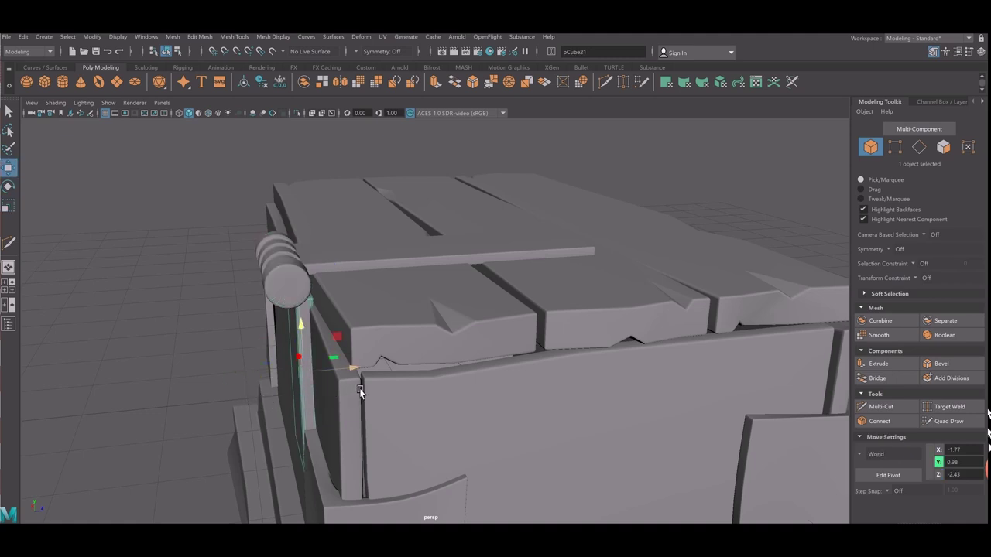
{"action": "mouse_move", "coordinate": [358, 391]}
{"action": "middle_mouse_down"}
{"action": "mouse_move", "coordinate": [358, 377]}
{"action": "mouse_move", "coordinate": [316, 352]}
{"action": "middle_mouse_up"}
{"action": "mouse_move", "coordinate": [309, 350]}
{"action": "left_mouse_down"}
{"action": "mouse_move", "coordinate": [309, 341]}
{"action": "mouse_move", "coordinate": [289, 349]}
{"action": "mouse_move", "coordinate": [541, 336]}
{"action": "mouse_move", "coordinate": [559, 260]}
{"action": "left_mouse_up"}
{"action": "left_click", "coordinate": [561, 254]}
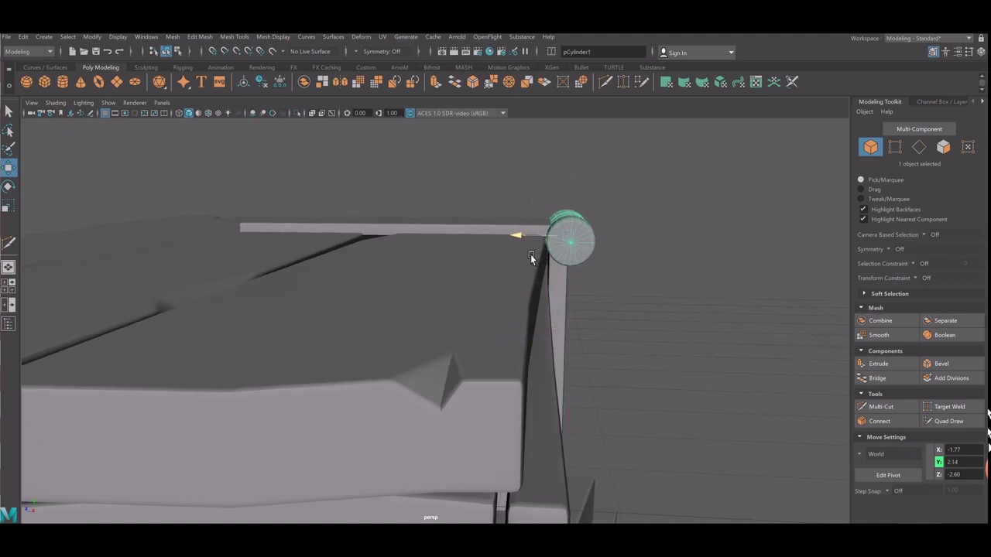
{"action": "left_click", "coordinate": [500, 232]}
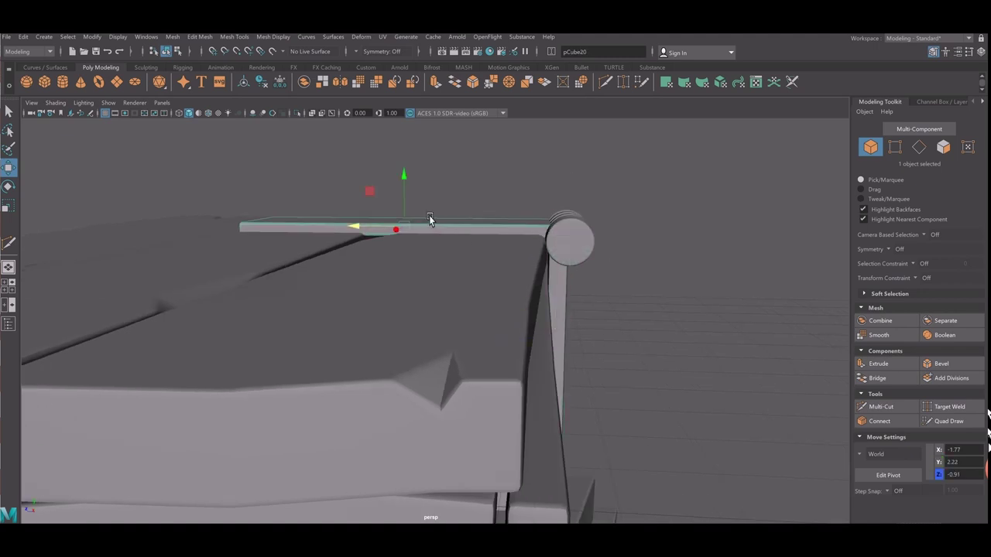
Add two rounds of divisions to the lid strap's face.
{"action": "key", "text": "r"}
{"action": "left_click", "coordinate": [690, 295]}
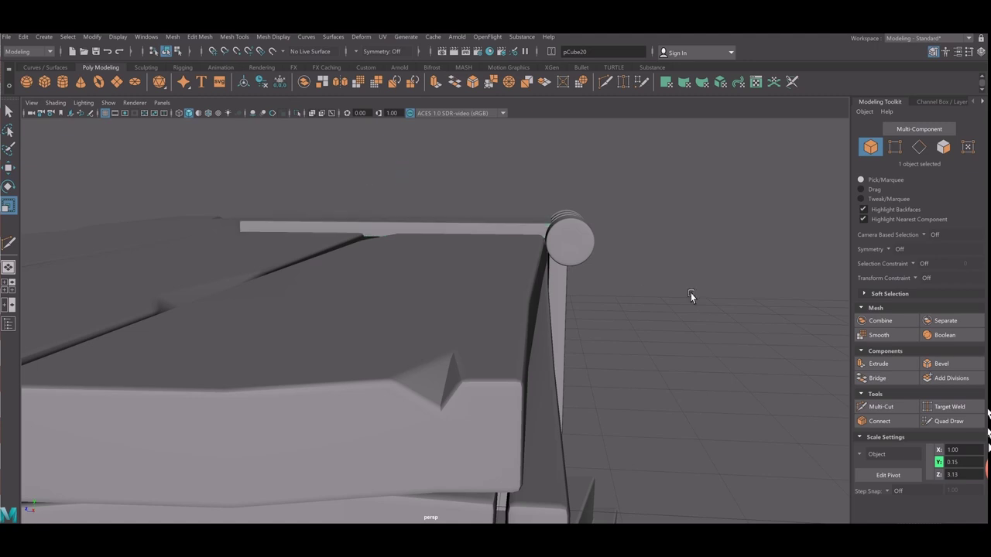
{"action": "left_click_drag", "start_coordinate": [674, 301], "coordinate": [560, 355], "text": "alt"}
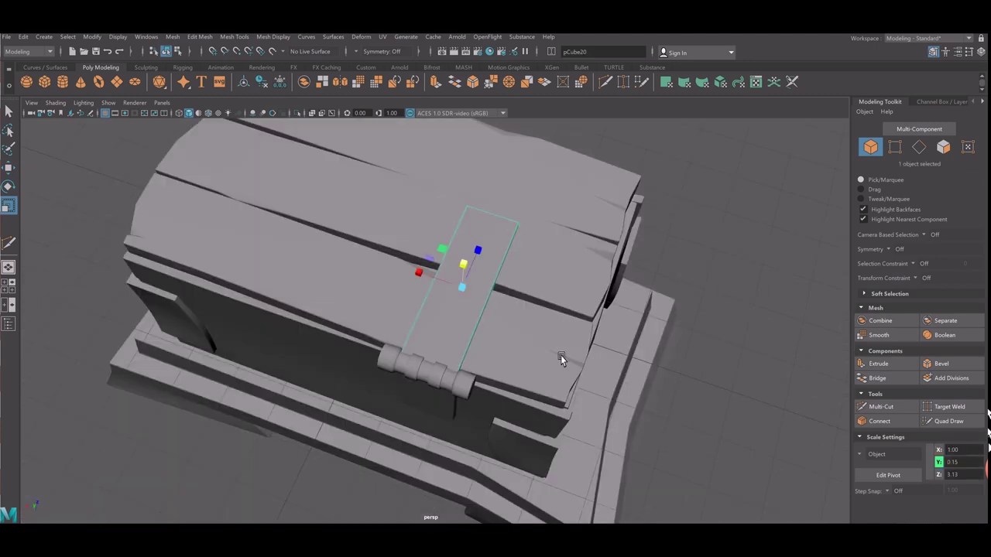
{"action": "right_click_drag", "start_coordinate": [561, 355], "coordinate": [607, 347], "text": "alt"}
{"action": "left_click", "coordinate": [951, 378]}
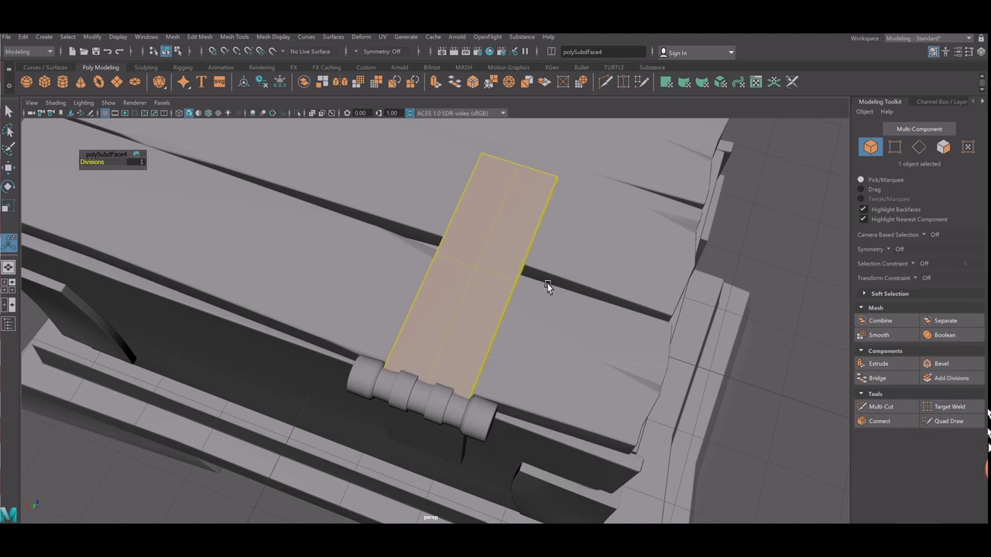
{"action": "left_click", "coordinate": [951, 378]}
Soft-select the strap's upper-left vertices and try bending them outward, then undo it.
{"action": "right_click_drag", "start_coordinate": [501, 237], "coordinate": [433, 211]}
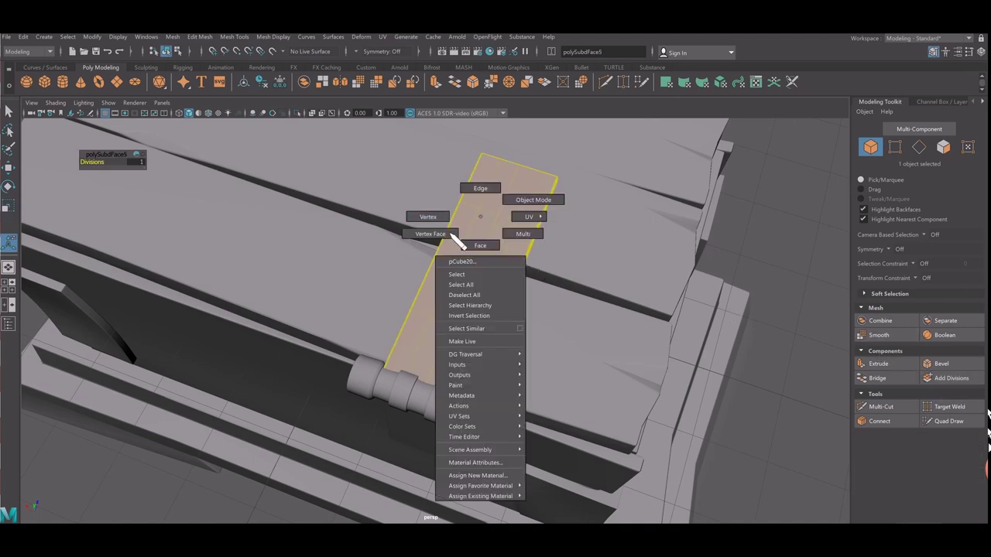
{"action": "left_click", "coordinate": [478, 235]}
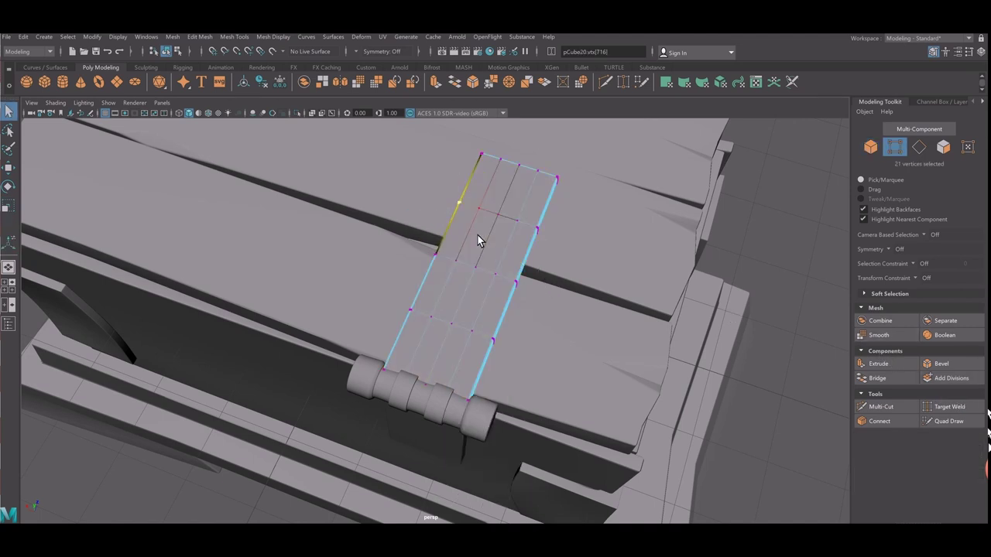
{"action": "middle_click_drag", "start_coordinate": [478, 235], "coordinate": [522, 240]}
{"action": "key", "text": "w"}
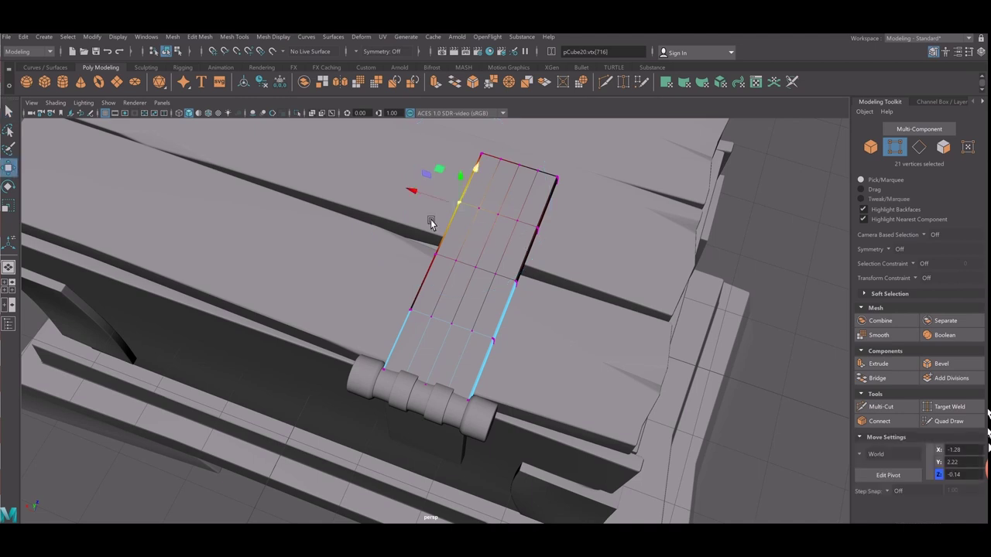
{"action": "middle_click_drag", "start_coordinate": [424, 209], "coordinate": [412, 210]}
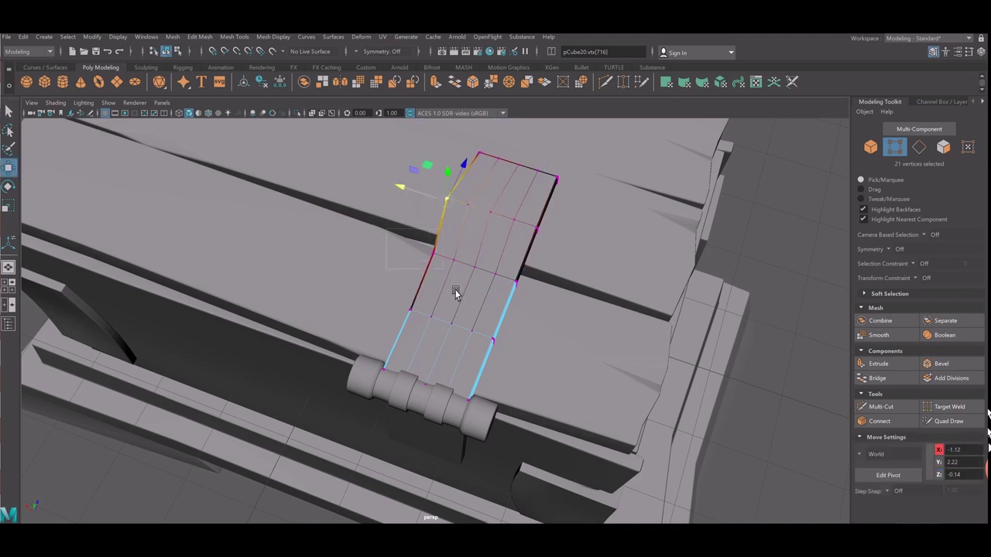
{"action": "key", "text": "ctrl+z"}
Curve the lid strap's left, right and top edges by moving their vertices outward.
{"action": "left_click", "coordinate": [391, 265]}
{"action": "middle_click_drag", "start_coordinate": [390, 263], "coordinate": [418, 280]}
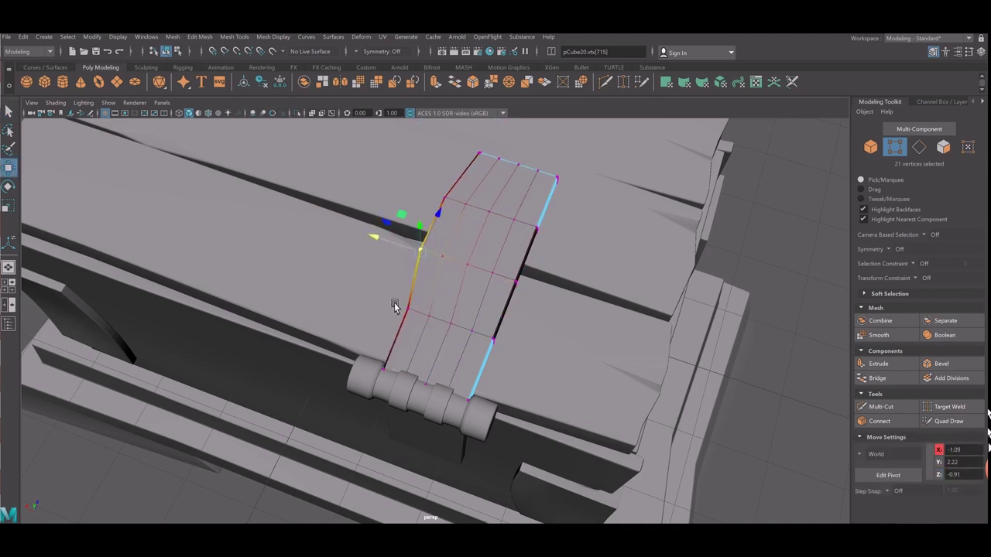
{"action": "left_click_drag", "start_coordinate": [394, 302], "coordinate": [427, 338]}
{"action": "mouse_move", "coordinate": [371, 316]}
{"action": "middle_mouse_down"}
{"action": "mouse_move", "coordinate": [494, 294]}
{"action": "mouse_move", "coordinate": [485, 292]}
{"action": "middle_mouse_up"}
{"action": "left_click", "coordinate": [521, 293]}
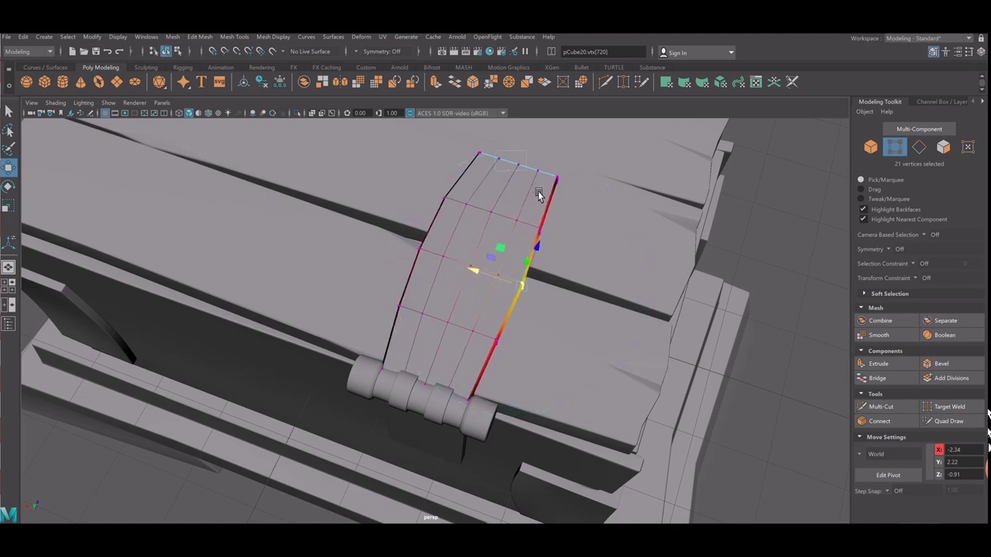
{"action": "left_click", "coordinate": [532, 168], "text": "shift"}
{"action": "middle_click_drag", "start_coordinate": [532, 159], "coordinate": [527, 175]}
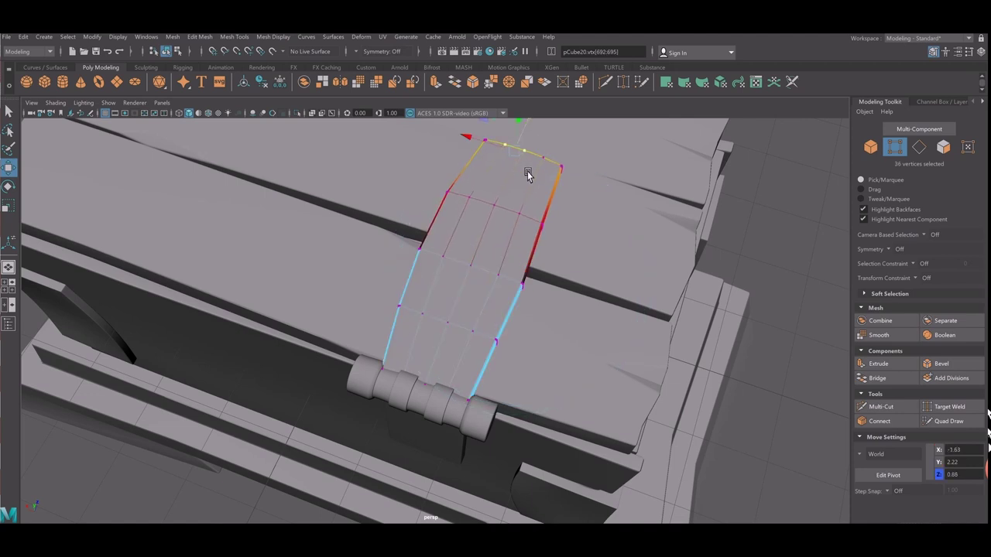
{"action": "left_click_drag", "start_coordinate": [522, 179], "coordinate": [511, 215], "text": "alt"}
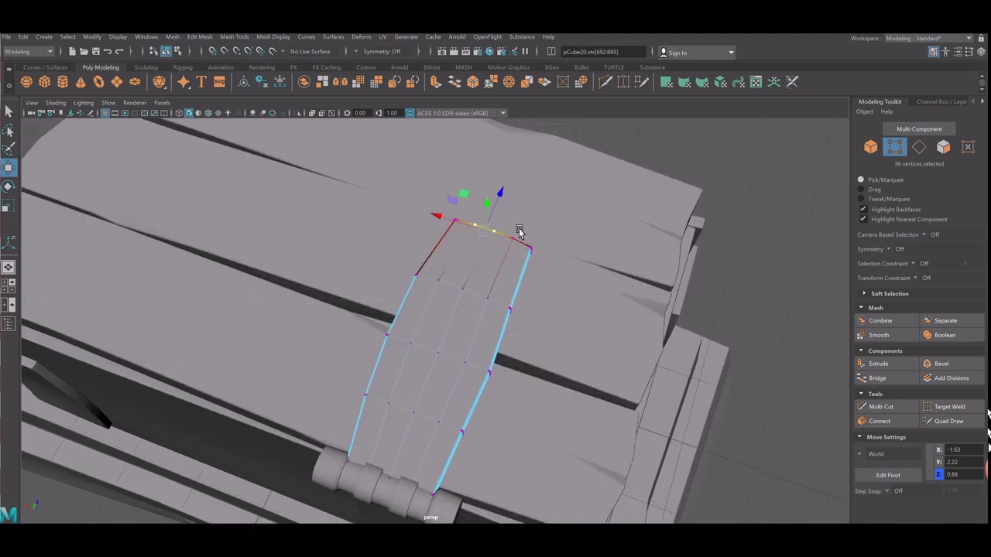
Select the thin panel hanging below the hinge and subdivide its face.
{"action": "right_click_drag", "start_coordinate": [481, 274], "coordinate": [701, 164]}
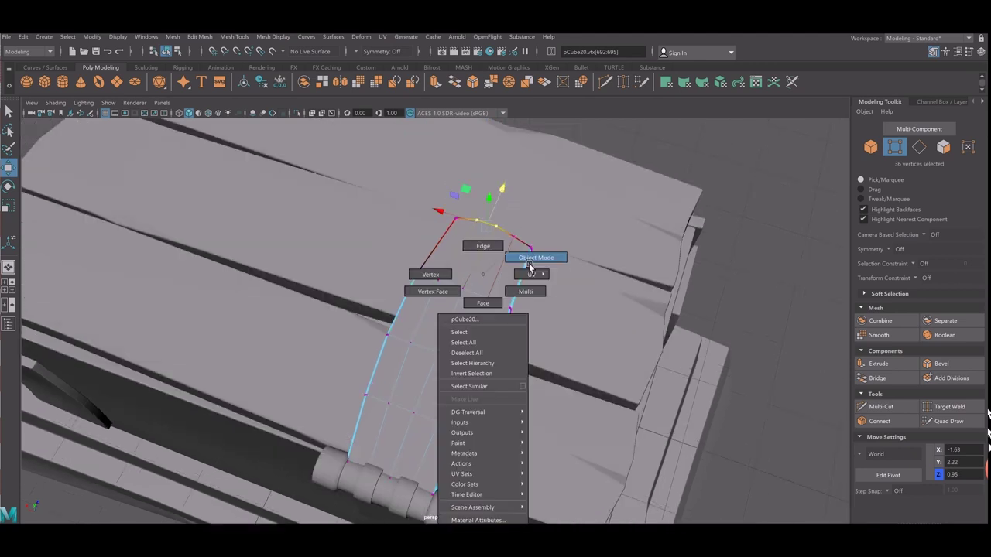
{"action": "mouse_move", "coordinate": [700, 164]}
{"action": "left_mouse_down", "text": "alt"}
{"action": "mouse_move", "coordinate": [524, 401]}
{"action": "mouse_move", "coordinate": [486, 376]}
{"action": "mouse_move", "coordinate": [511, 380]}
{"action": "left_mouse_up", "text": "alt"}
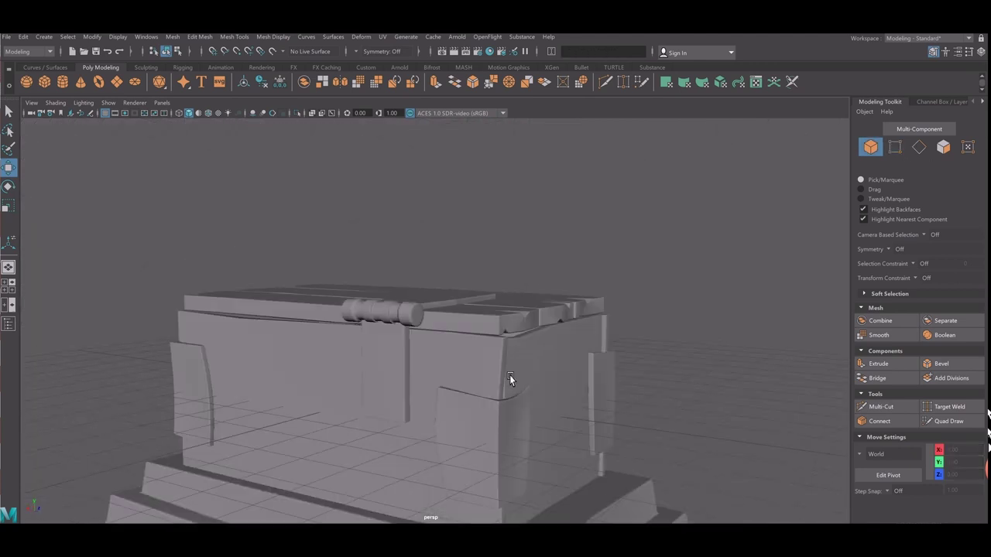
{"action": "left_click", "coordinate": [401, 374]}
{"action": "left_click_drag", "start_coordinate": [402, 374], "coordinate": [411, 393], "text": "alt"}
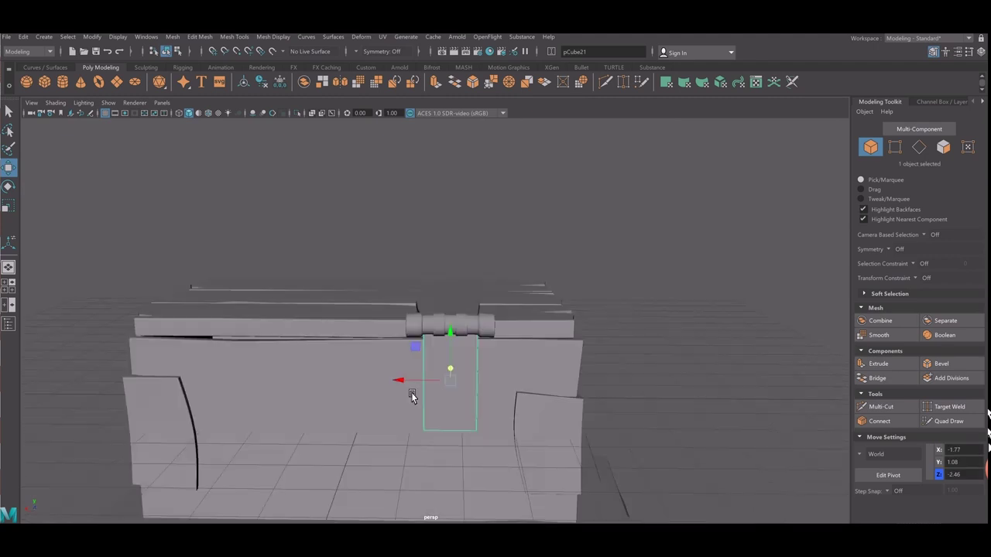
{"action": "left_click", "coordinate": [949, 380]}
Reshape the hanging panel wider by moving its left, bottom and right edges outward.
{"action": "middle_click_drag", "start_coordinate": [454, 425], "coordinate": [454, 284], "text": "alt"}
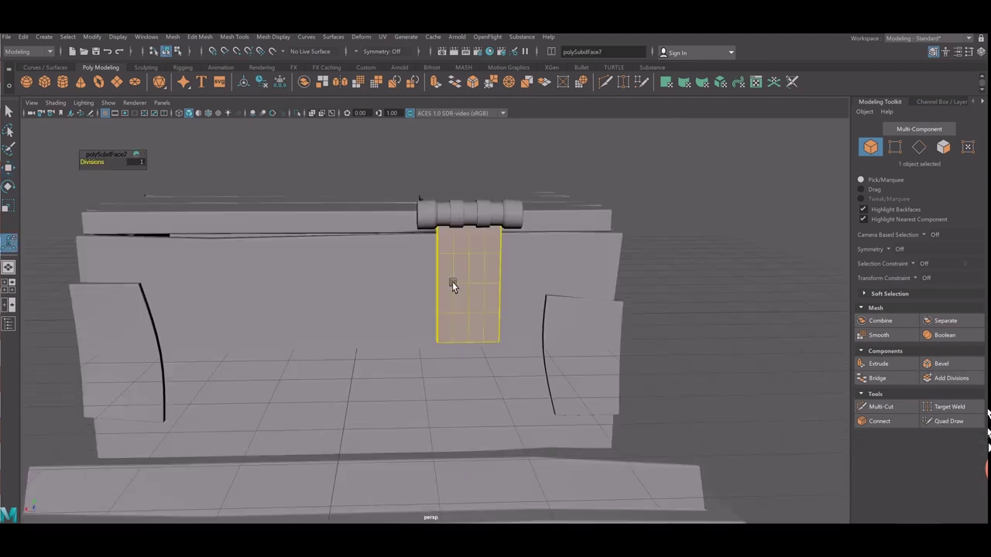
{"action": "scroll", "coordinate": [468, 253], "scroll_direction": "up", "scroll_amount": 3}
{"action": "right_click_drag", "start_coordinate": [469, 254], "coordinate": [405, 232]}
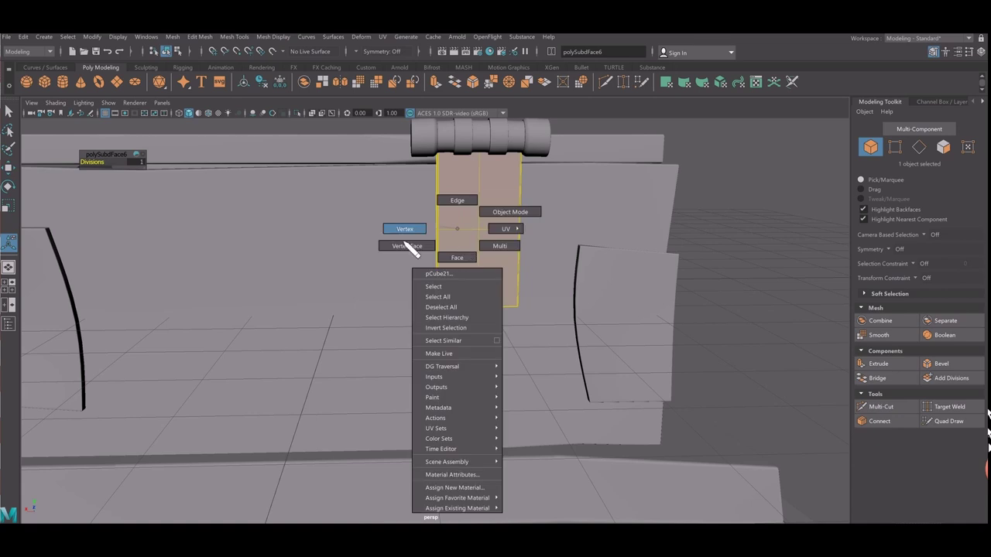
{"action": "key", "text": "w"}
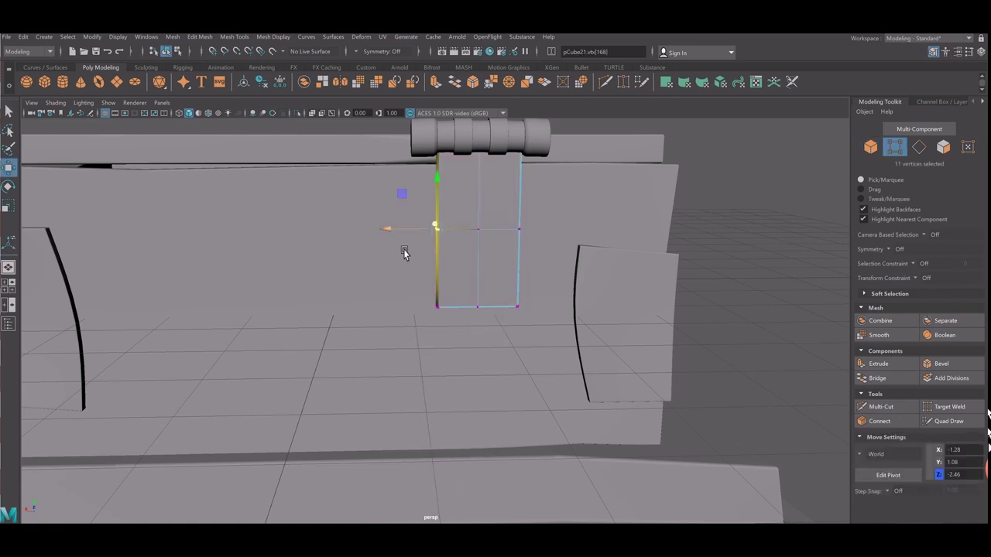
{"action": "middle_click_drag", "start_coordinate": [410, 255], "coordinate": [388, 256]}
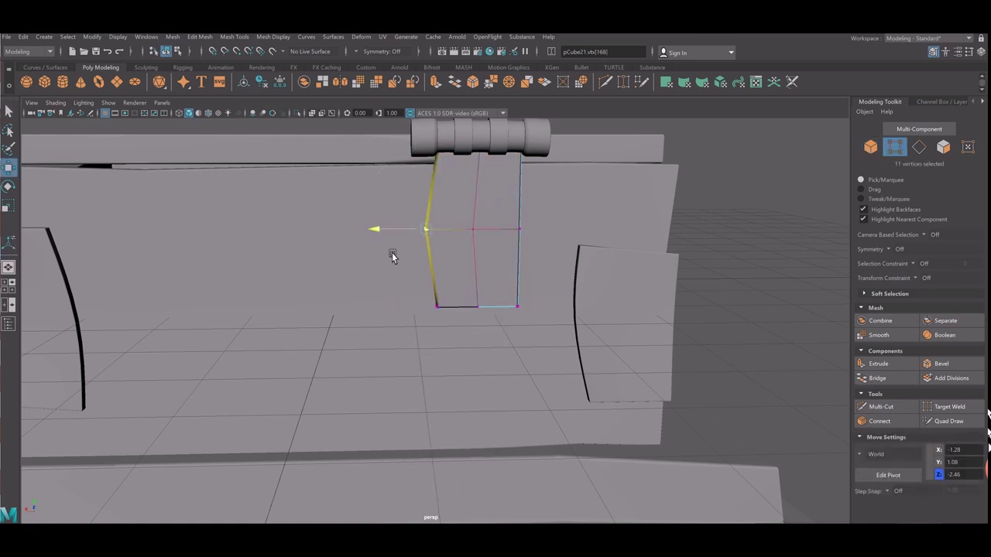
{"action": "left_click_drag", "start_coordinate": [418, 285], "coordinate": [507, 344]}
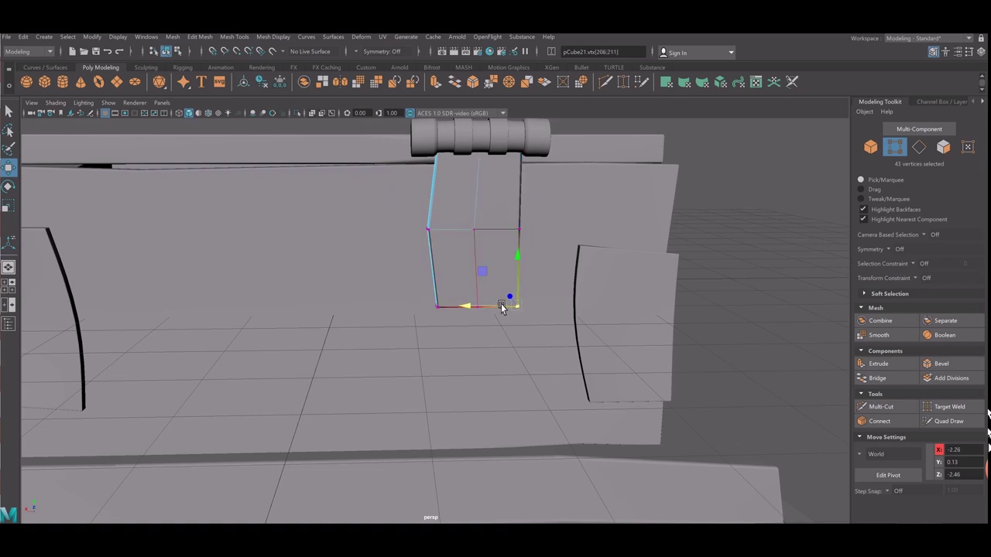
{"action": "middle_click_drag", "start_coordinate": [504, 305], "coordinate": [513, 221]}
{"action": "left_click", "coordinate": [518, 234]}
{"action": "right_click_drag", "start_coordinate": [506, 199], "coordinate": [546, 163]}
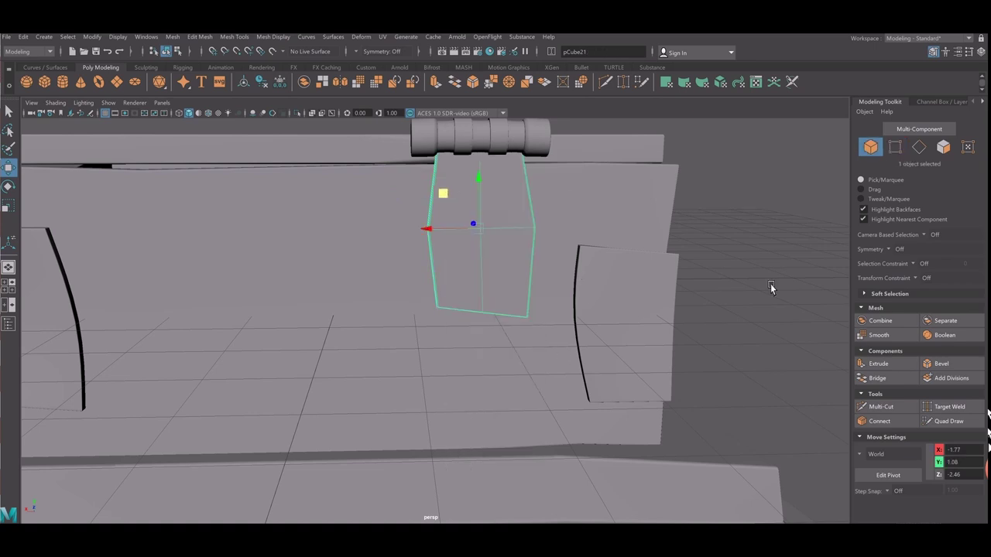
{"action": "scroll", "coordinate": [767, 295], "scroll_direction": "down", "scroll_amount": 5}
{"action": "scroll", "coordinate": [650, 336], "scroll_direction": "down", "scroll_amount": 2}
{"action": "left_click_drag", "start_coordinate": [650, 337], "coordinate": [452, 262], "text": "alt"}
Duplicate the hinge, lid strap and hanging panel and slide the copy left along the lid edge.
{"action": "left_click", "coordinate": [452, 261]}
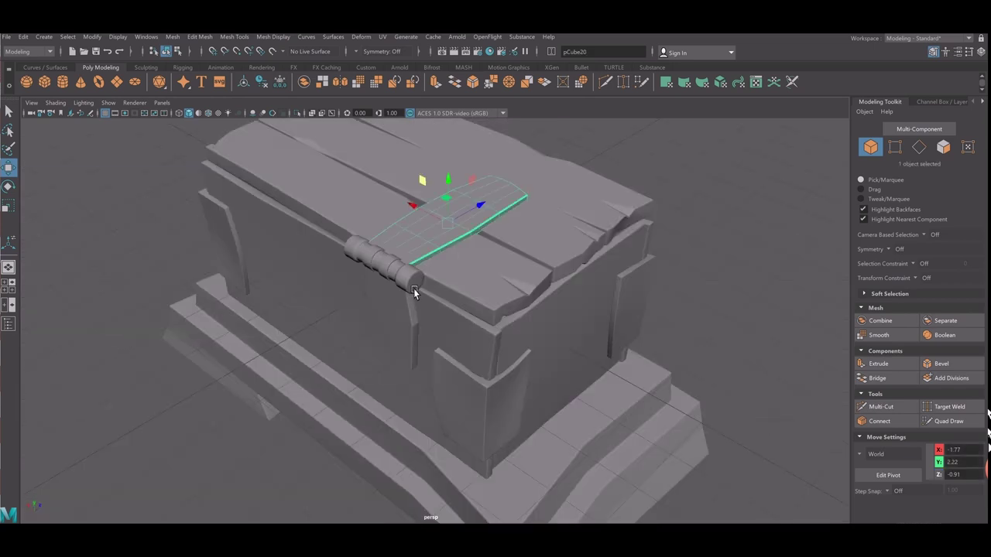
{"action": "left_click", "coordinate": [414, 289], "text": "shift"}
{"action": "left_click", "coordinate": [417, 324]}
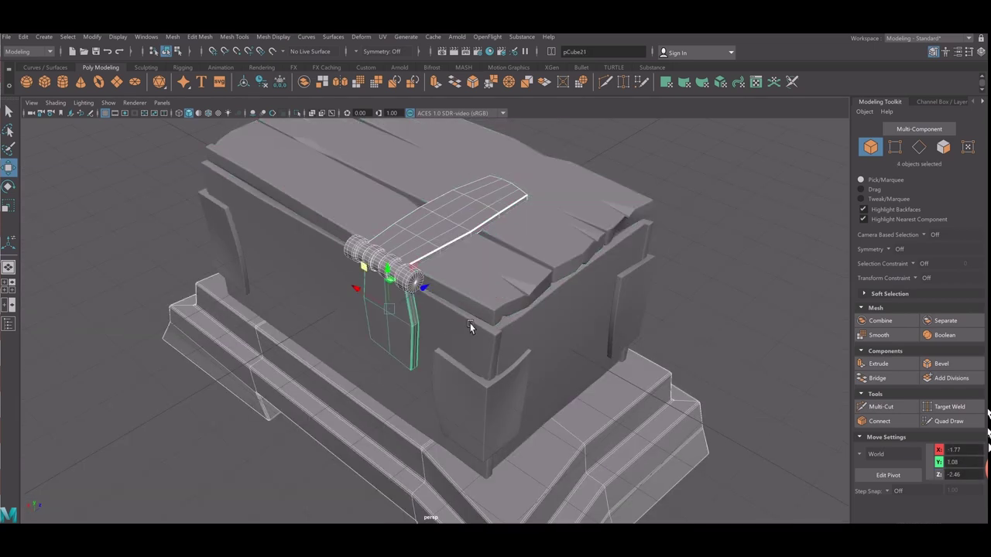
{"action": "left_click_drag", "start_coordinate": [416, 324], "coordinate": [334, 417], "text": "alt"}
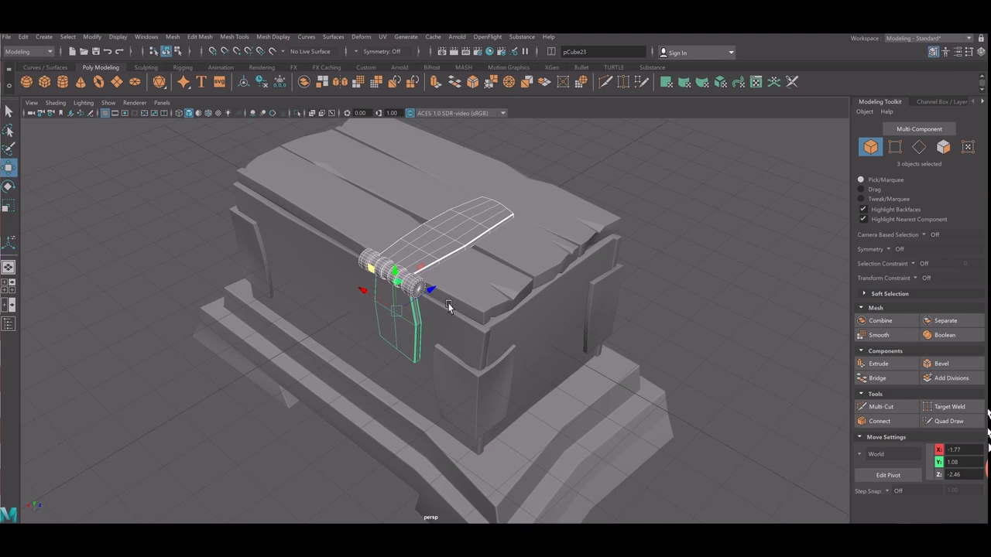
{"action": "middle_click_drag", "start_coordinate": [377, 316], "coordinate": [285, 237]}
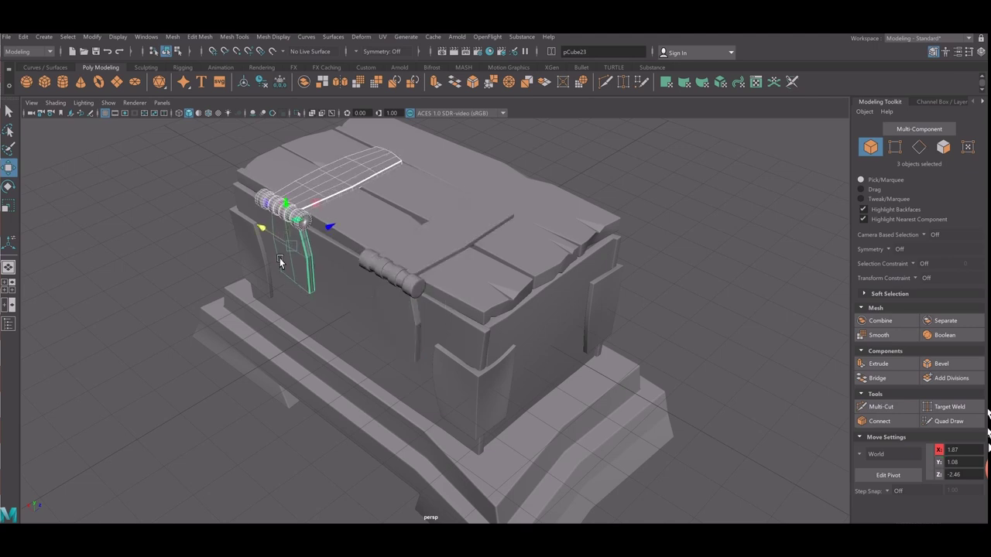
{"action": "left_click_drag", "start_coordinate": [279, 258], "coordinate": [341, 254], "text": "alt"}
{"action": "left_click", "coordinate": [190, 195]}
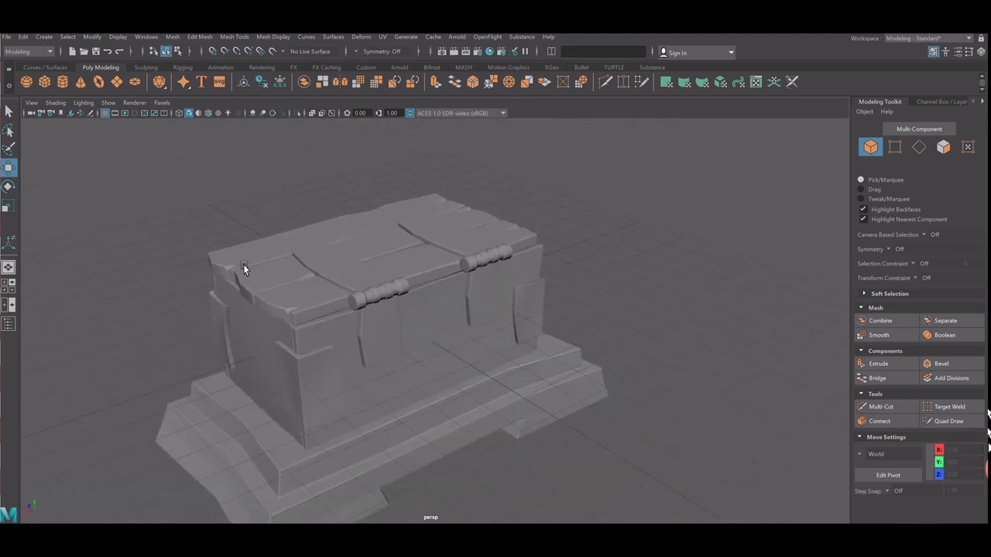
{"action": "mouse_move", "coordinate": [243, 264]}
{"action": "left_mouse_down", "text": "alt"}
{"action": "mouse_move", "coordinate": [456, 332]}
{"action": "mouse_move", "coordinate": [374, 382]}
{"action": "left_mouse_up", "text": "alt"}
Reshape the copied strap's free-end vertices so it fits the lid.
{"action": "left_click", "coordinate": [511, 313]}
{"action": "key", "text": "F9"}
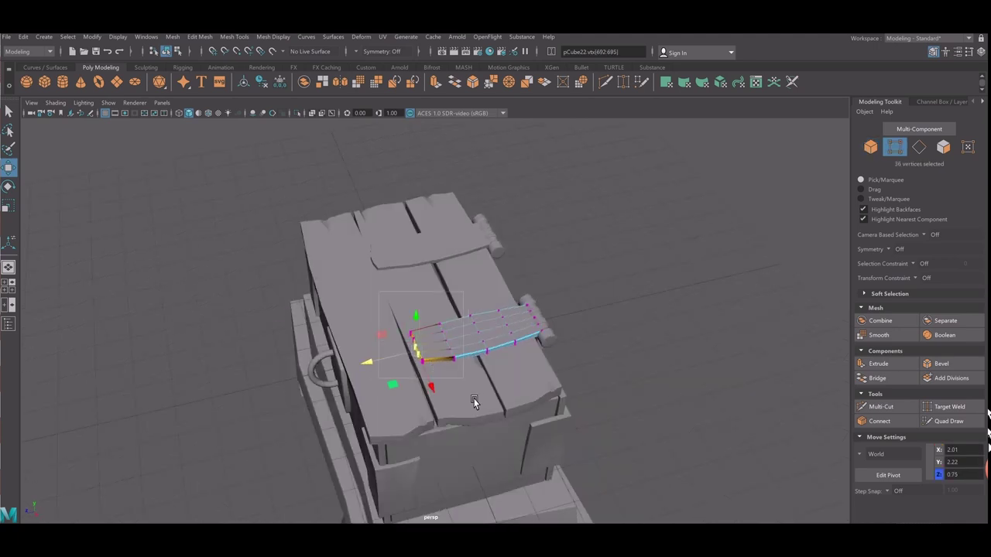
{"action": "left_click_drag", "start_coordinate": [473, 398], "coordinate": [409, 317]}
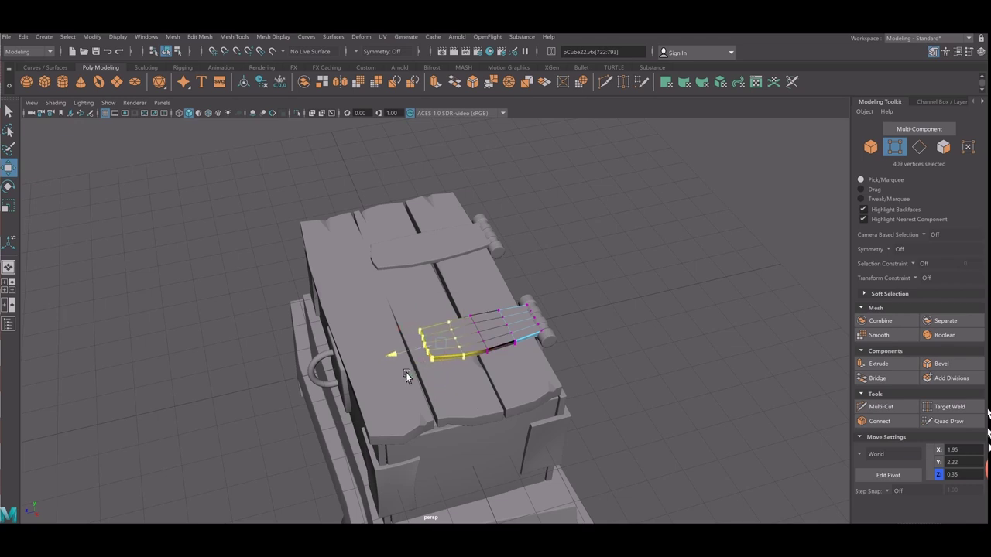
{"action": "mouse_move", "coordinate": [405, 373]}
{"action": "left_mouse_down", "text": "alt"}
{"action": "mouse_move", "coordinate": [528, 312]}
{"action": "mouse_move", "coordinate": [533, 332]}
{"action": "left_mouse_up", "text": "alt"}
{"action": "middle_click_drag", "start_coordinate": [584, 336], "coordinate": [576, 335]}
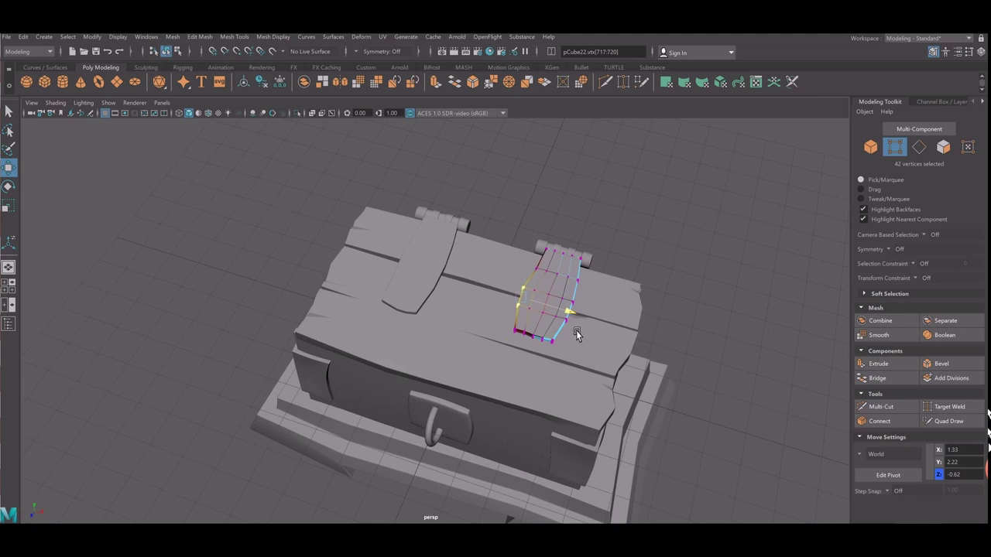
{"action": "right_click_drag", "start_coordinate": [554, 267], "coordinate": [623, 249]}
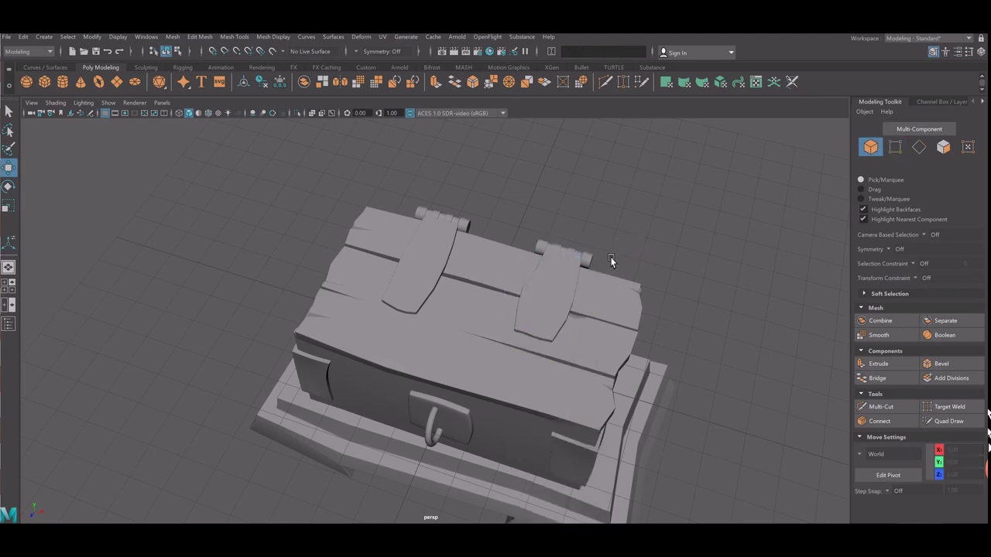
Reframe the chest's front and create a new polygon cylinder.
{"action": "mouse_move", "coordinate": [612, 260]}
{"action": "left_mouse_down", "text": "alt"}
{"action": "mouse_move", "coordinate": [528, 319]}
{"action": "mouse_move", "coordinate": [514, 317]}
{"action": "left_mouse_up", "text": "alt"}
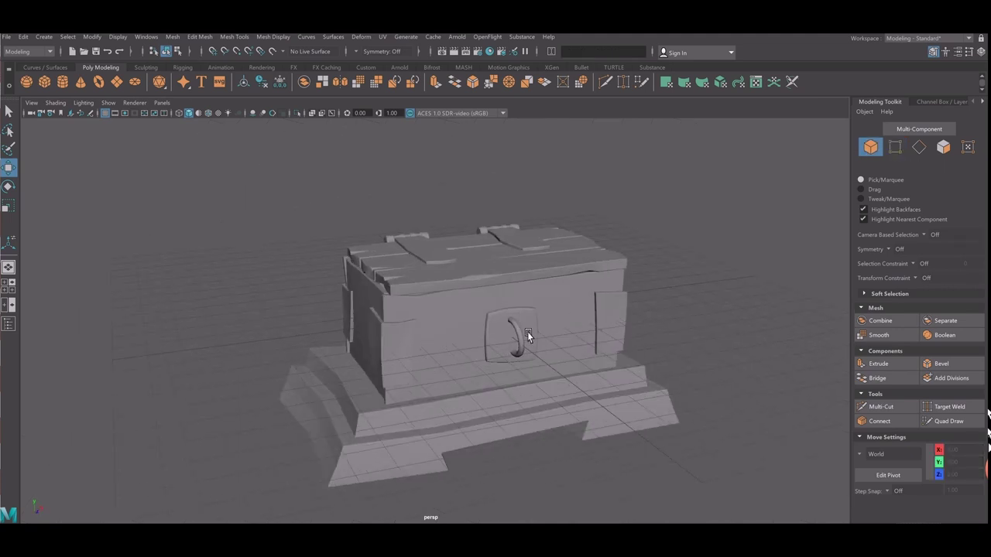
{"action": "middle_click_drag", "start_coordinate": [527, 331], "coordinate": [507, 331], "text": "alt"}
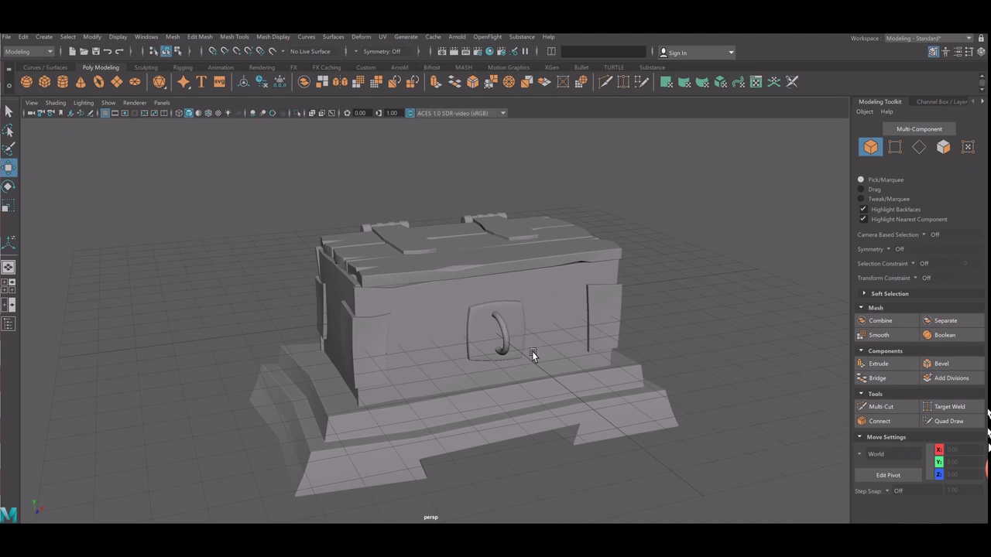
{"action": "middle_click_drag", "start_coordinate": [526, 348], "coordinate": [506, 337], "text": "alt"}
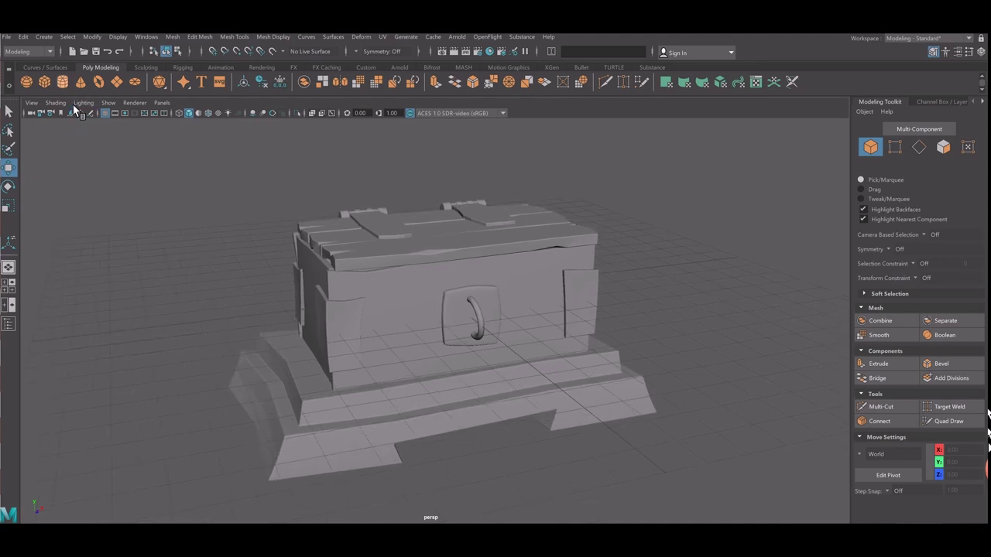
{"action": "left_click", "coordinate": [63, 81]}
{"action": "left_click_drag", "start_coordinate": [362, 289], "coordinate": [630, 416], "text": "alt"}
Tip the cylinder onto its side and squash it into a thin disc.
{"action": "scroll", "coordinate": [575, 398], "scroll_direction": "up", "scroll_amount": 2}
{"action": "scroll", "coordinate": [577, 403], "scroll_direction": "up", "scroll_amount": 2}
{"action": "scroll", "coordinate": [575, 397], "scroll_direction": "up", "scroll_amount": 2}
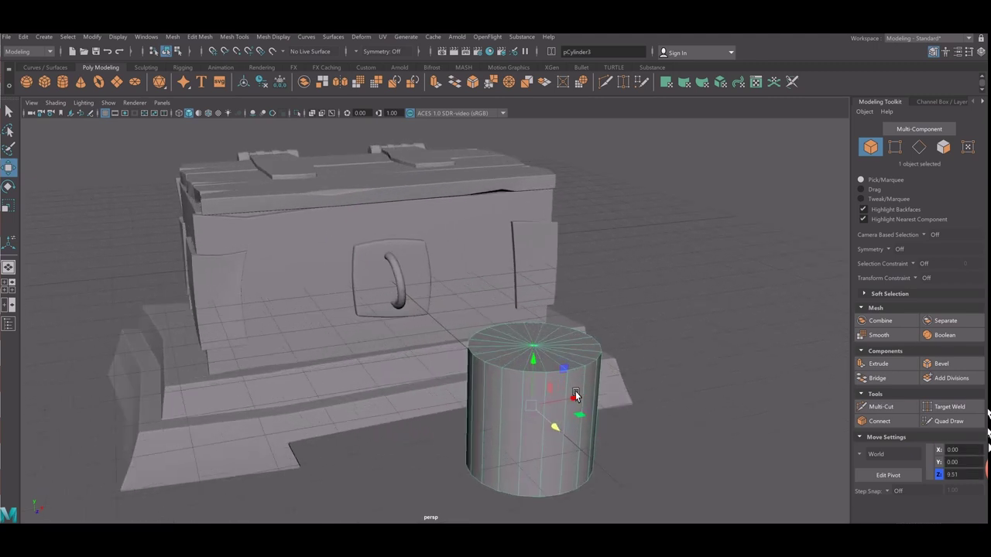
{"action": "key", "text": "e"}
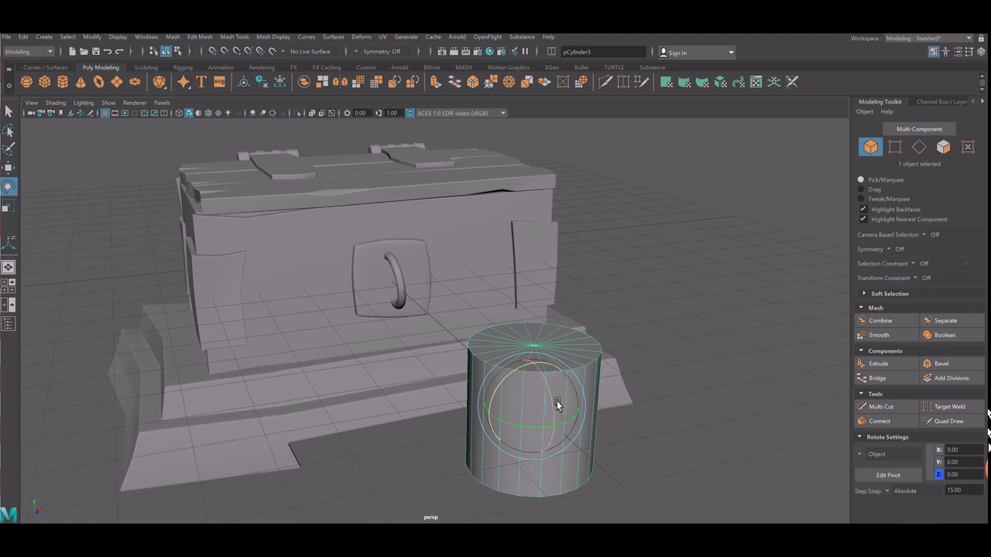
{"action": "mouse_move", "coordinate": [557, 400]}
{"action": "left_mouse_down"}
{"action": "mouse_move", "coordinate": [562, 437]}
{"action": "mouse_move", "coordinate": [653, 406]}
{"action": "left_mouse_up"}
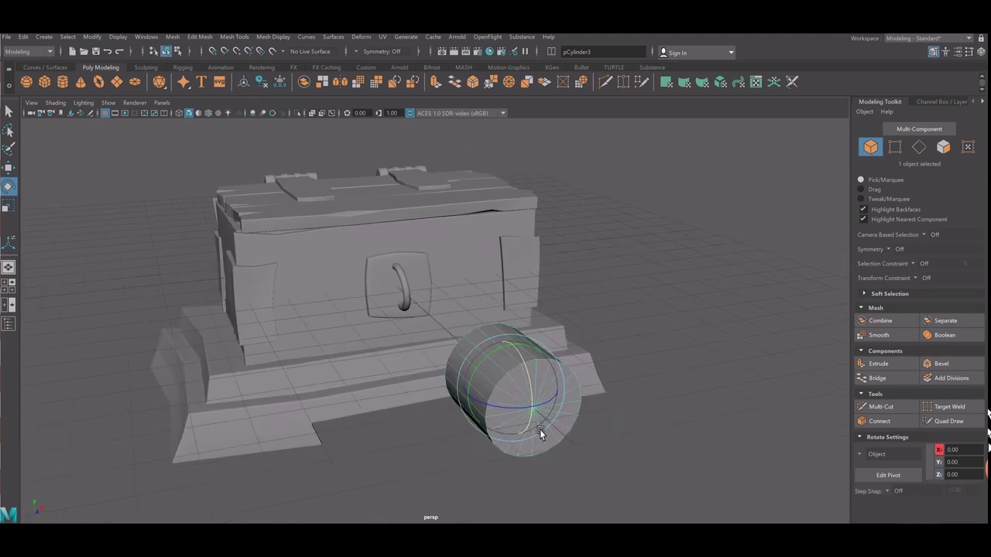
{"action": "key", "text": "f"}
{"action": "left_click_drag", "start_coordinate": [376, 435], "coordinate": [477, 392], "text": "alt"}
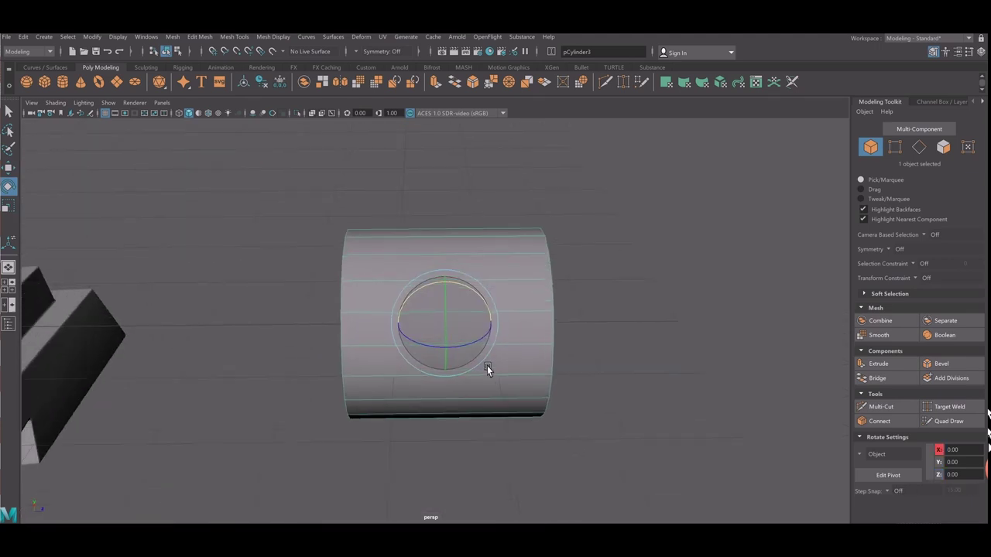
{"action": "key", "text": "r"}
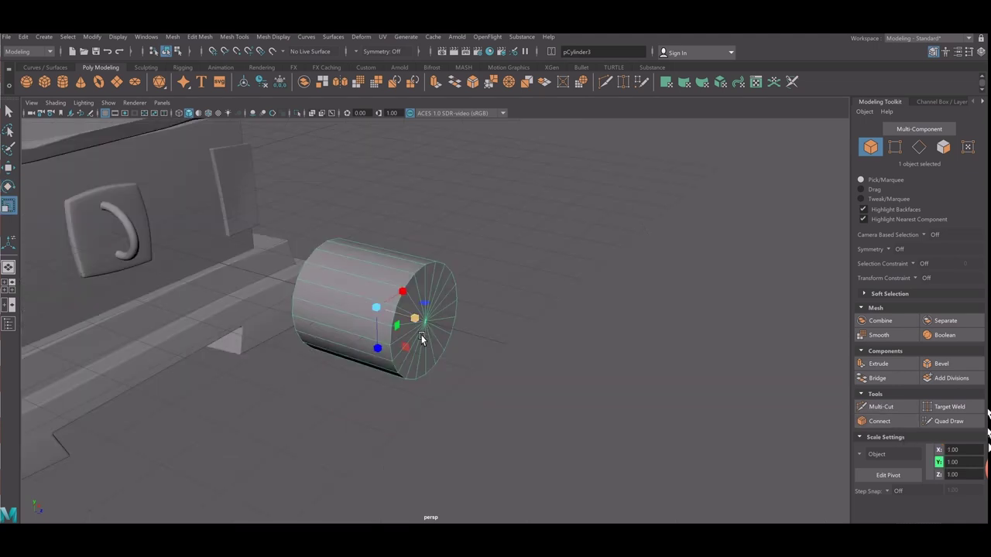
{"action": "mouse_move", "coordinate": [425, 338]}
{"action": "left_mouse_down"}
{"action": "mouse_move", "coordinate": [379, 326]}
{"action": "mouse_move", "coordinate": [470, 288]}
{"action": "left_mouse_up"}
{"action": "right_click_drag", "start_coordinate": [471, 288], "coordinate": [480, 331]}
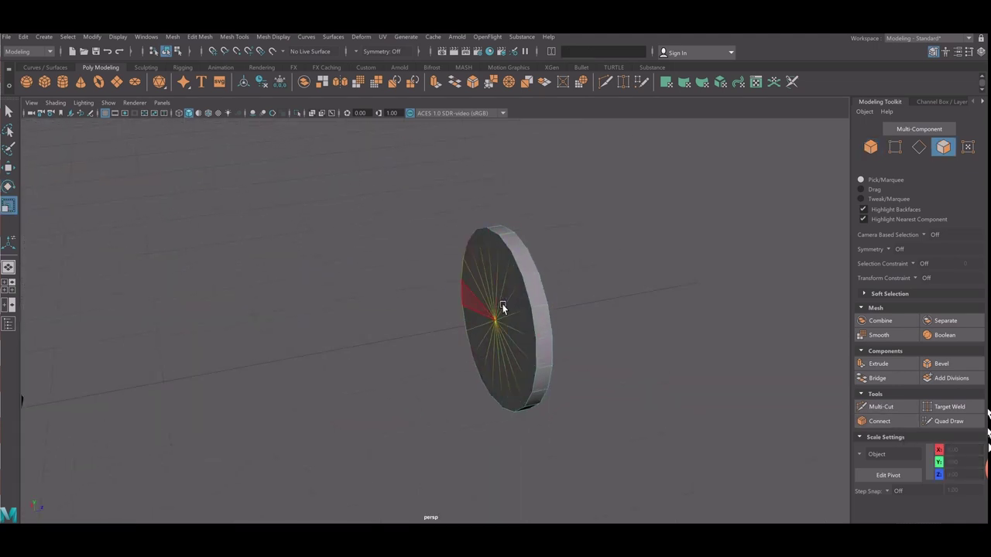
Select the disc's 20 front faces and extrude them with an inset offset.
{"action": "key", "text": "Tab"}
{"action": "left_click_drag", "start_coordinate": [522, 341], "coordinate": [520, 377]}
{"action": "left_click_drag", "start_coordinate": [485, 293], "coordinate": [740, 332]}
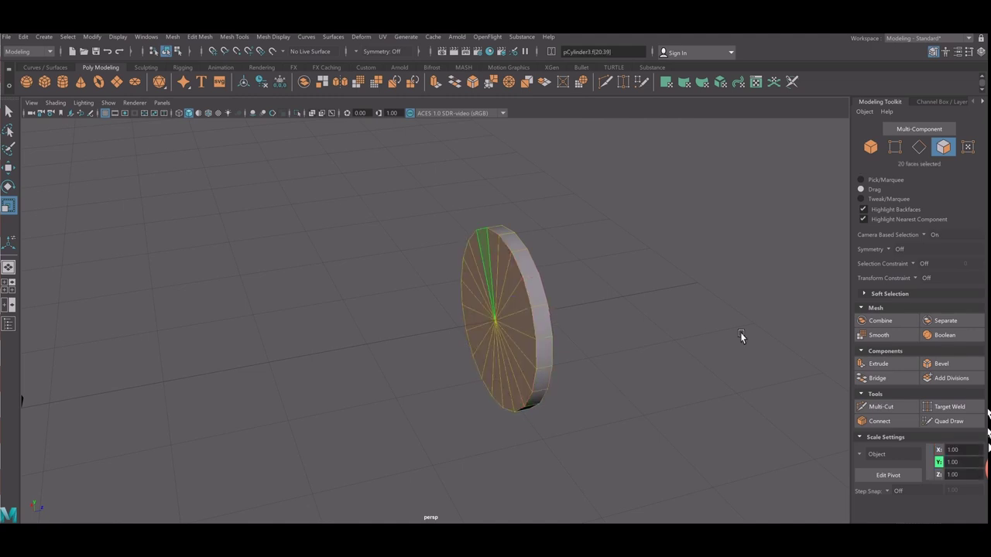
{"action": "key", "text": "r"}
{"action": "left_click", "coordinate": [879, 364]}
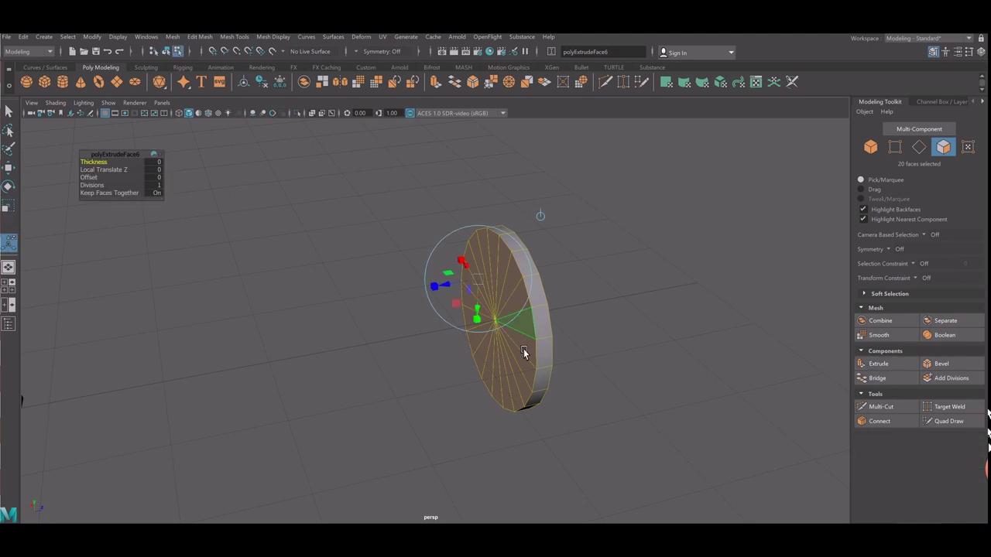
{"action": "left_click_drag", "start_coordinate": [524, 348], "coordinate": [542, 255], "text": "alt"}
{"action": "left_click_drag", "start_coordinate": [89, 178], "coordinate": [115, 205]}
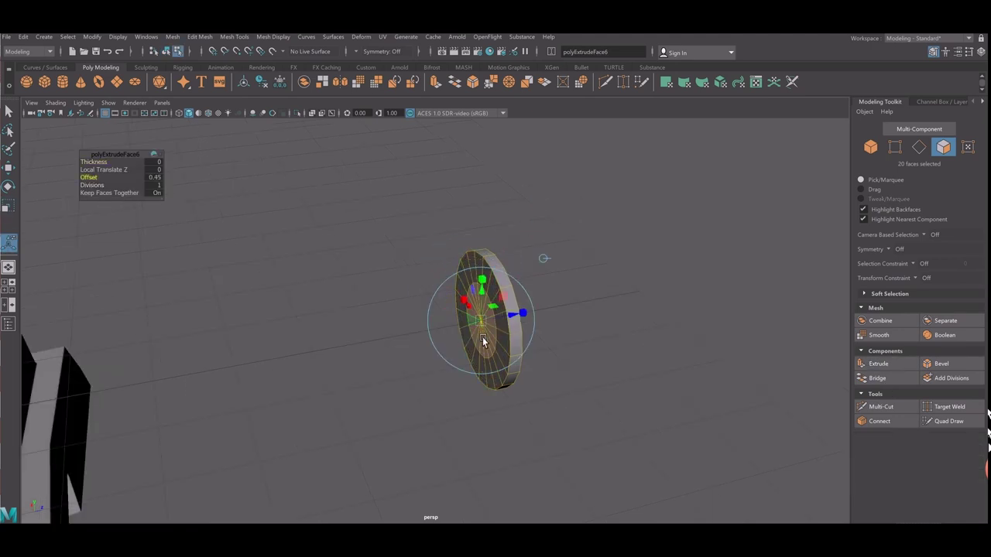
Extrude the inset faces again into a long narrow shaft.
{"action": "key", "text": "ctrl+e"}
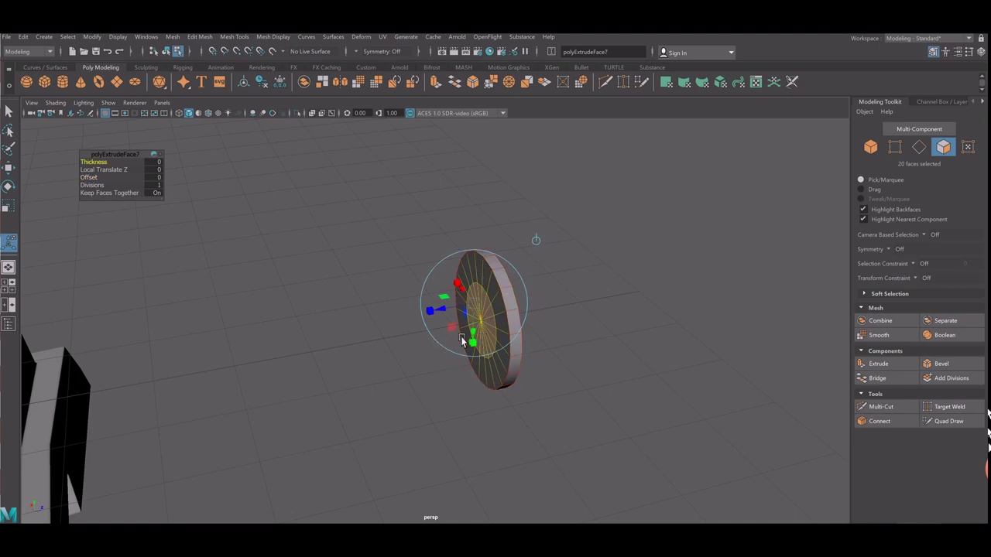
{"action": "left_click_drag", "start_coordinate": [467, 341], "coordinate": [115, 343]}
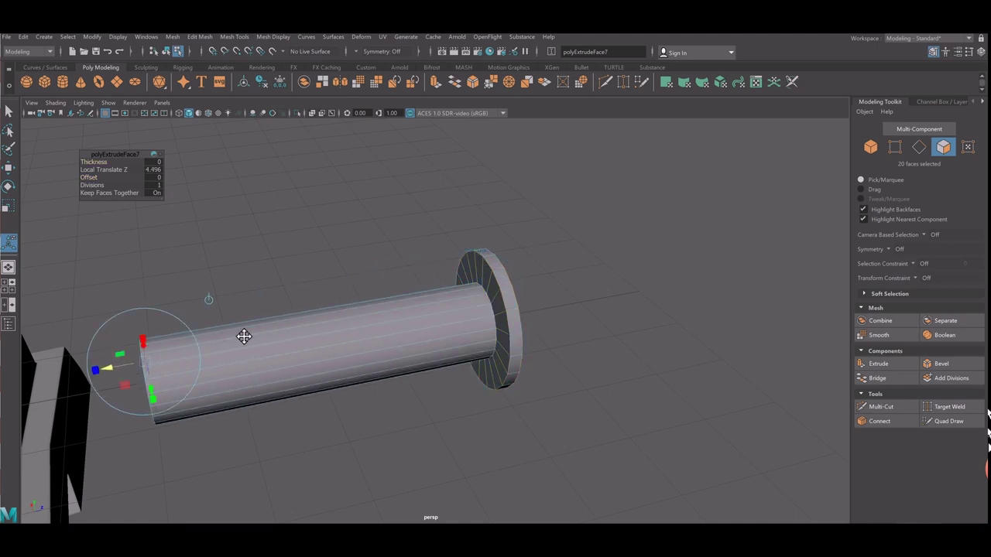
{"action": "middle_click_drag", "start_coordinate": [243, 336], "coordinate": [592, 366], "text": "alt"}
{"action": "left_click", "coordinate": [881, 407]}
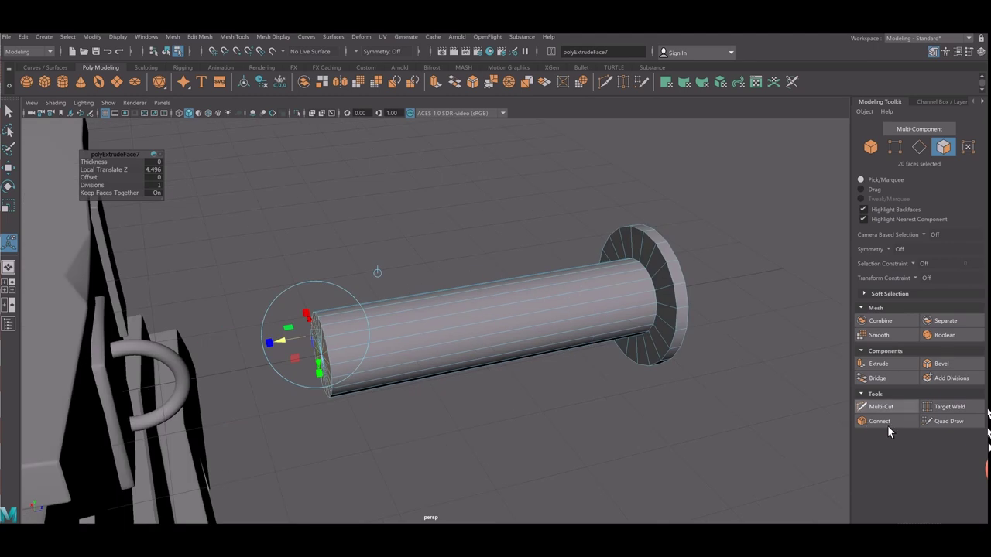
Add a middle edge loop and scale the shaft's end and middle loops inward to taper it.
{"action": "left_click", "coordinate": [504, 325], "text": "ctrl"}
{"action": "right_click_drag", "start_coordinate": [471, 292], "coordinate": [426, 307]}
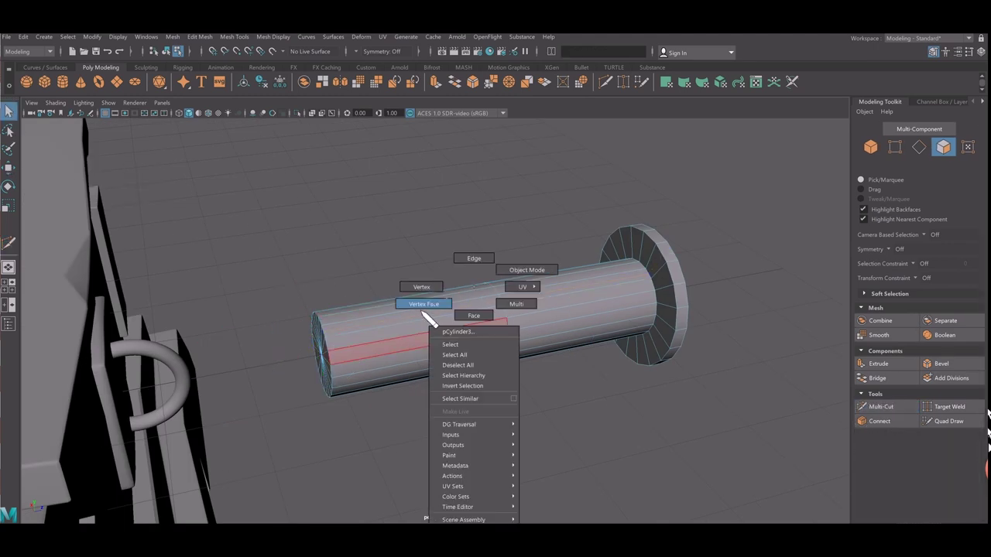
{"action": "left_click_drag", "start_coordinate": [230, 235], "coordinate": [359, 356]}
{"action": "left_click_drag", "start_coordinate": [511, 455], "coordinate": [563, 464]}
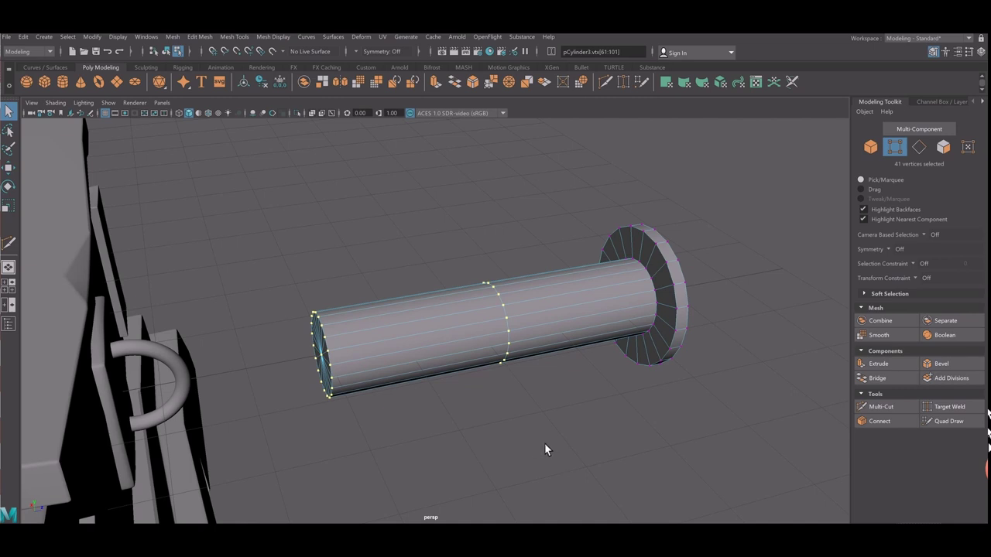
{"action": "key", "text": "r"}
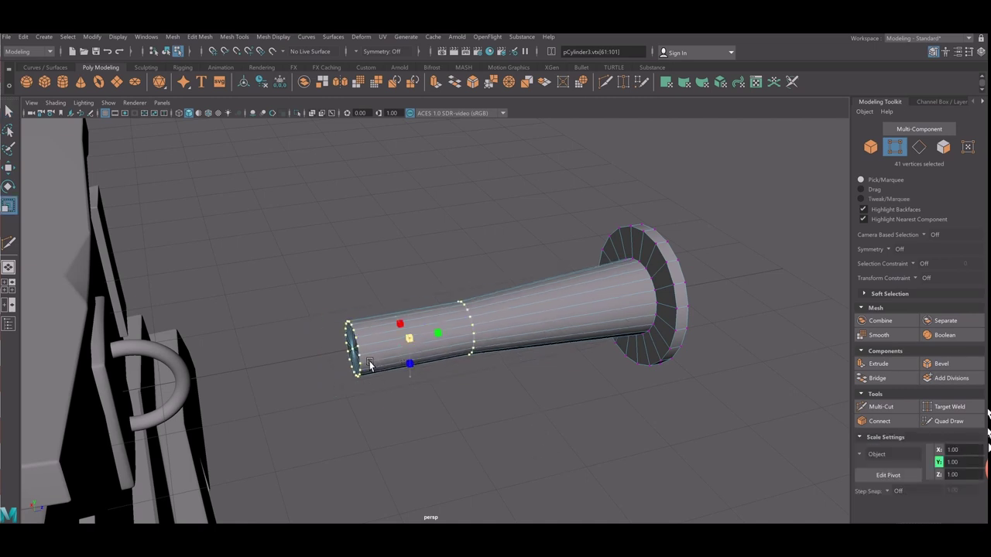
{"action": "left_click_drag", "start_coordinate": [420, 364], "coordinate": [353, 364]}
Slide the shaft's middle vertex ring toward the disc.
{"action": "left_click_drag", "start_coordinate": [439, 342], "coordinate": [379, 306], "text": "alt"}
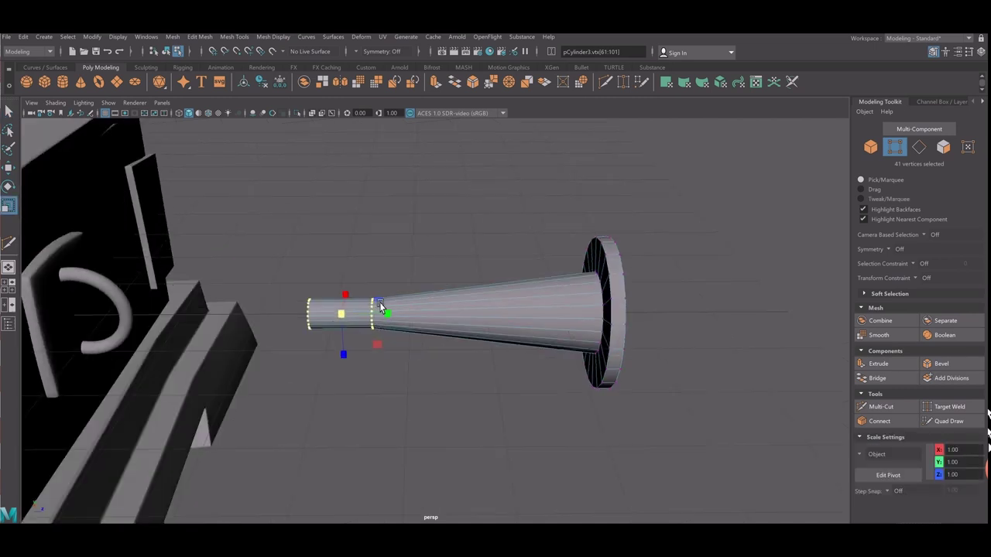
{"action": "left_click_drag", "start_coordinate": [406, 354], "coordinate": [360, 290]}
{"action": "key", "text": "w"}
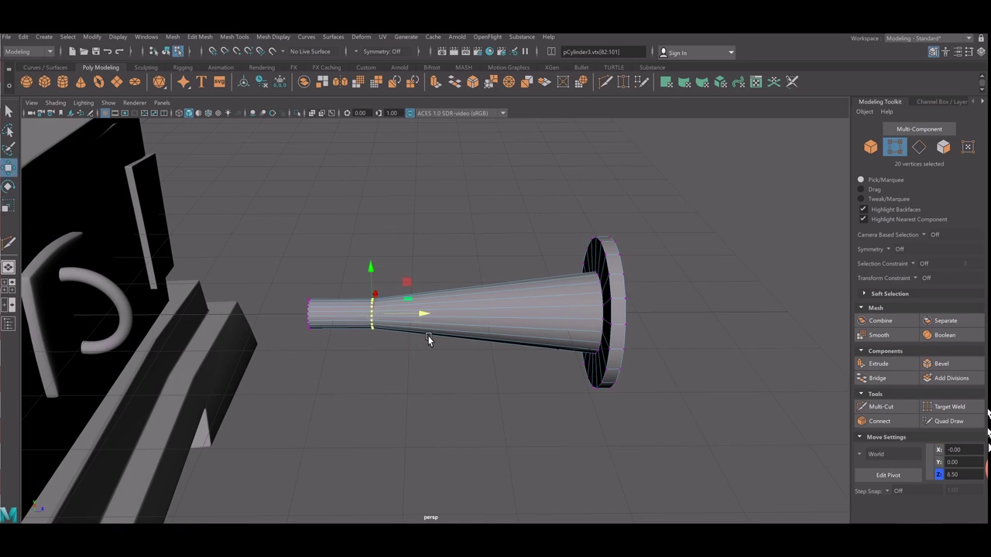
{"action": "middle_click_drag", "start_coordinate": [428, 339], "coordinate": [460, 329]}
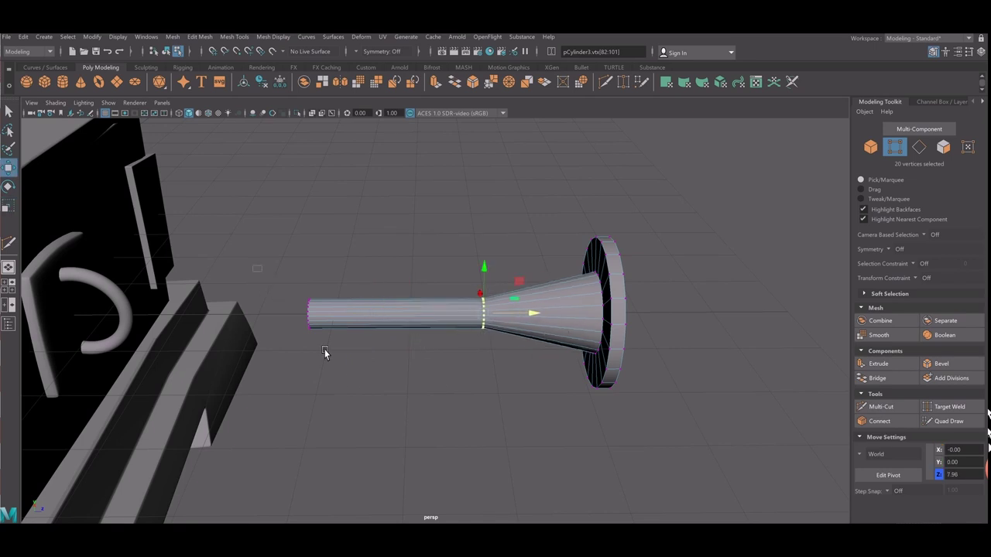
Narrow the shaft's end-cap vertices into a thin tip and refine the taper at the middle loop.
{"action": "left_click_drag", "start_coordinate": [324, 353], "coordinate": [298, 294]}
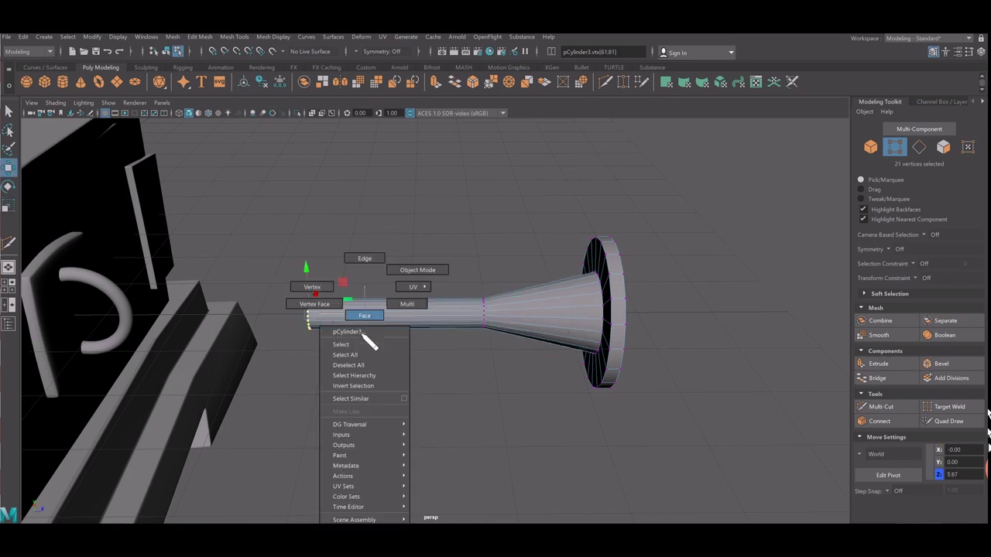
{"action": "right_click_drag", "start_coordinate": [375, 333], "coordinate": [288, 307], "text": "shift"}
{"action": "left_click", "coordinate": [424, 410]}
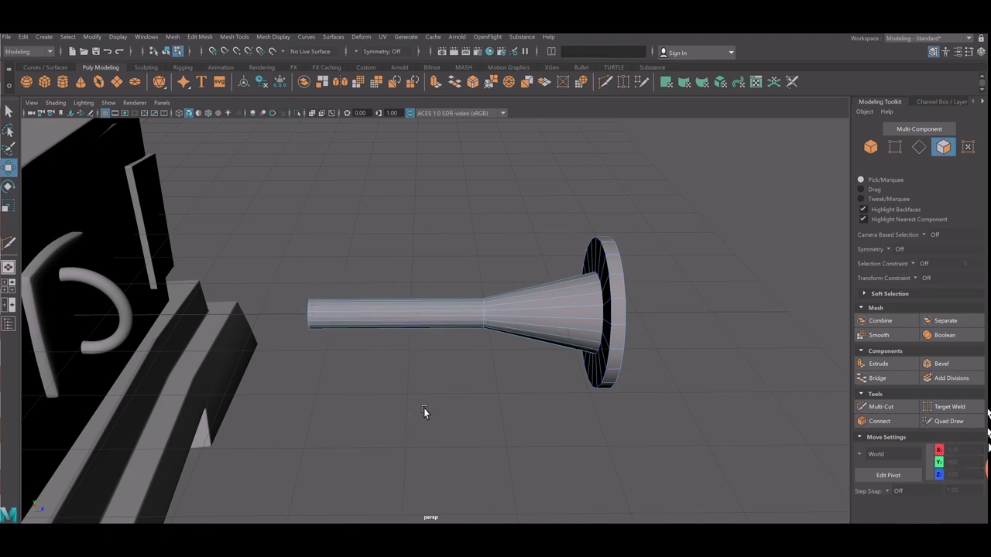
{"action": "right_click_drag", "start_coordinate": [390, 287], "coordinate": [340, 306]}
{"action": "left_click_drag", "start_coordinate": [240, 258], "coordinate": [327, 352]}
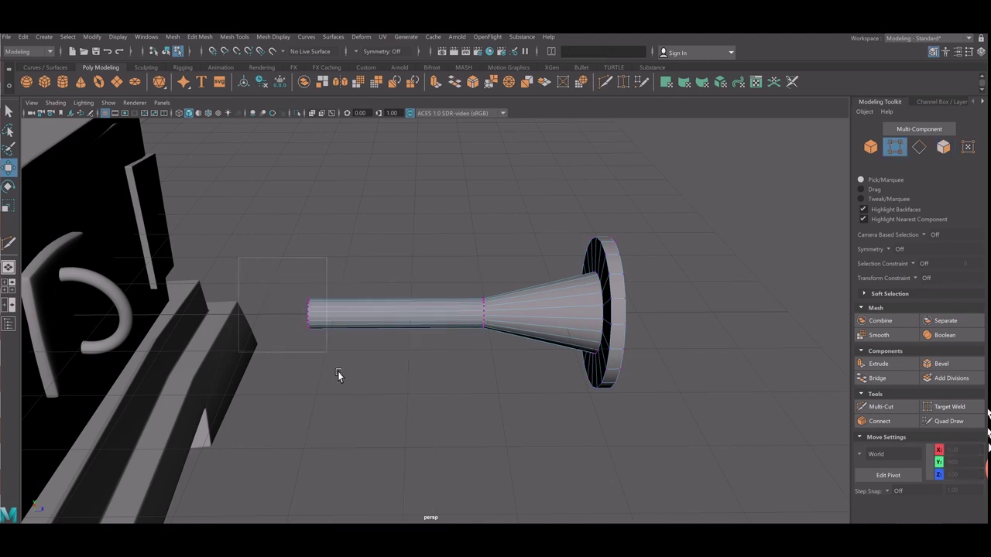
{"action": "left_click_drag", "start_coordinate": [329, 315], "coordinate": [307, 354]}
{"action": "key", "text": "r"}
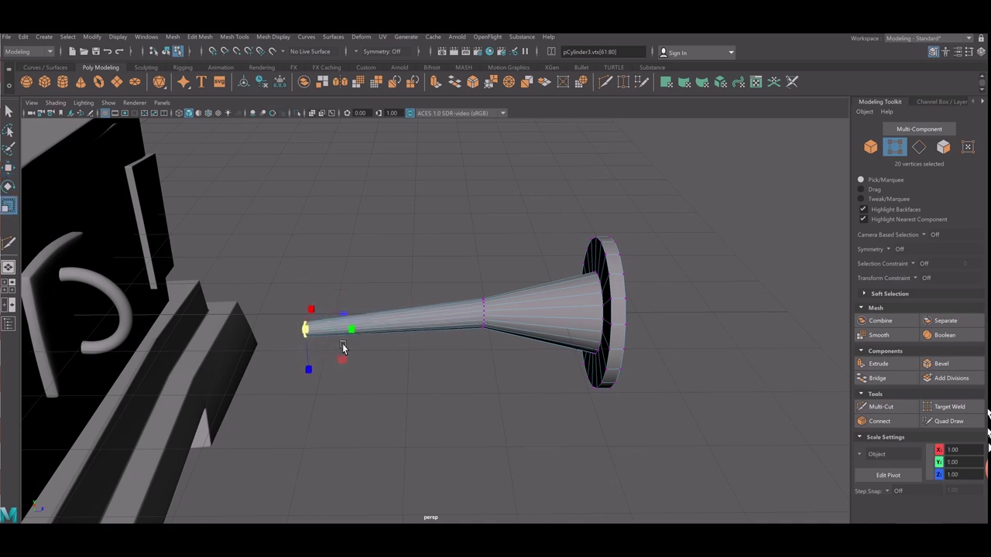
{"action": "left_click_drag", "start_coordinate": [476, 288], "coordinate": [520, 374]}
{"action": "left_click_drag", "start_coordinate": [496, 339], "coordinate": [506, 339]}
Push the disc vertices along the shaft and tilt the disc slightly.
{"action": "left_click_drag", "start_coordinate": [538, 191], "coordinate": [761, 500]}
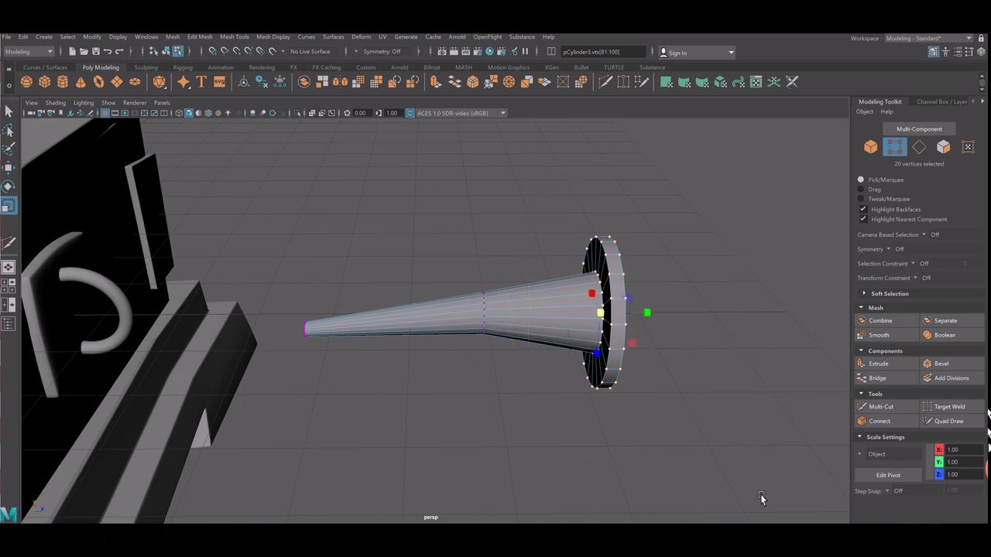
{"action": "key", "text": "w"}
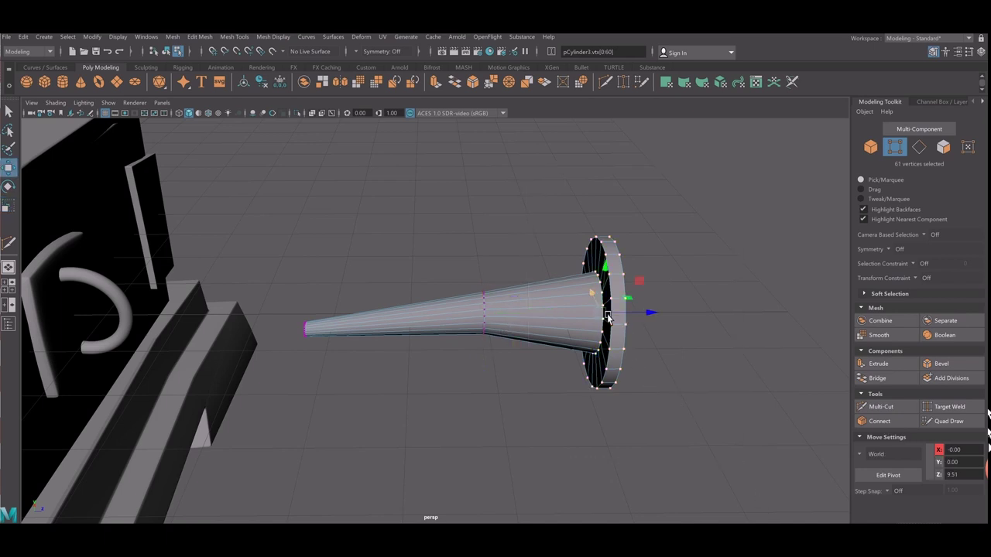
{"action": "left_click_drag", "start_coordinate": [608, 317], "coordinate": [655, 321]}
{"action": "key", "text": "r"}
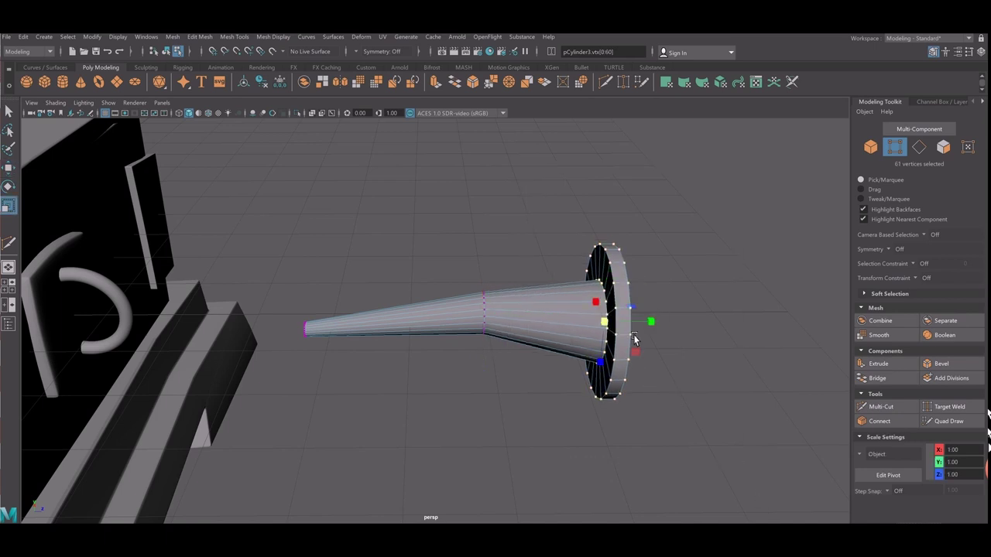
{"action": "key", "text": "e"}
{"action": "left_click_drag", "start_coordinate": [632, 362], "coordinate": [633, 370]}
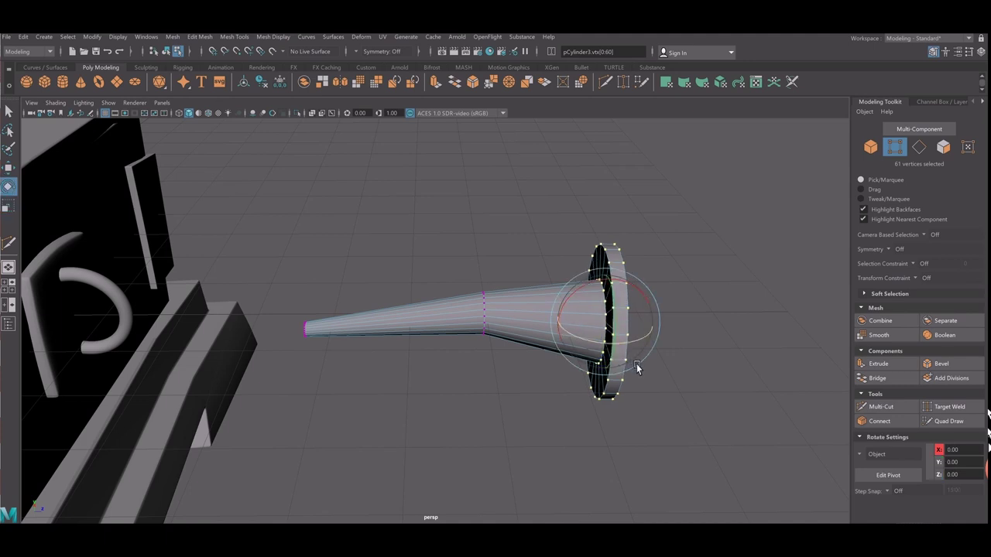
{"action": "key", "text": "f"}
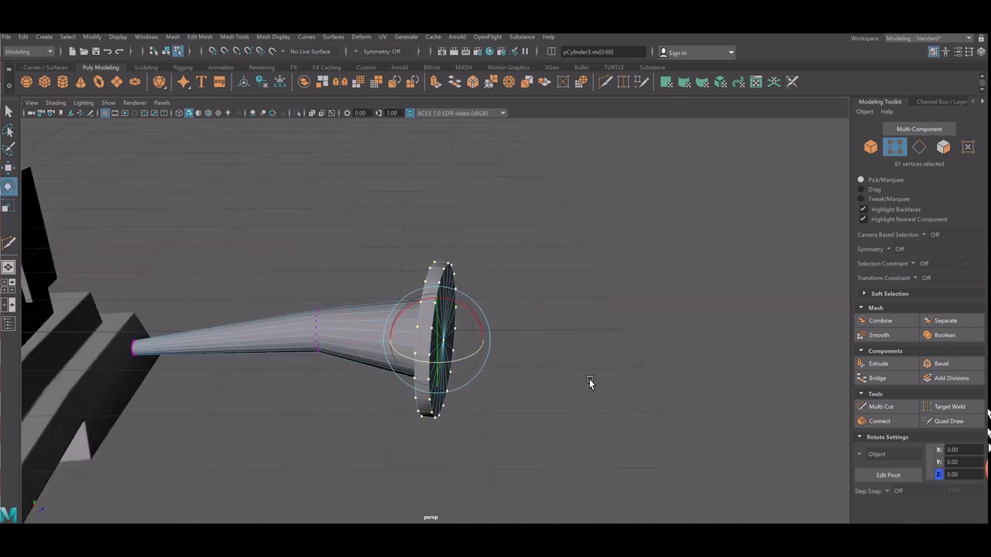
Select the edge ring around the disc's rim.
{"action": "right_click_drag", "start_coordinate": [442, 253], "coordinate": [442, 224]}
{"action": "left_click", "coordinate": [446, 240]}
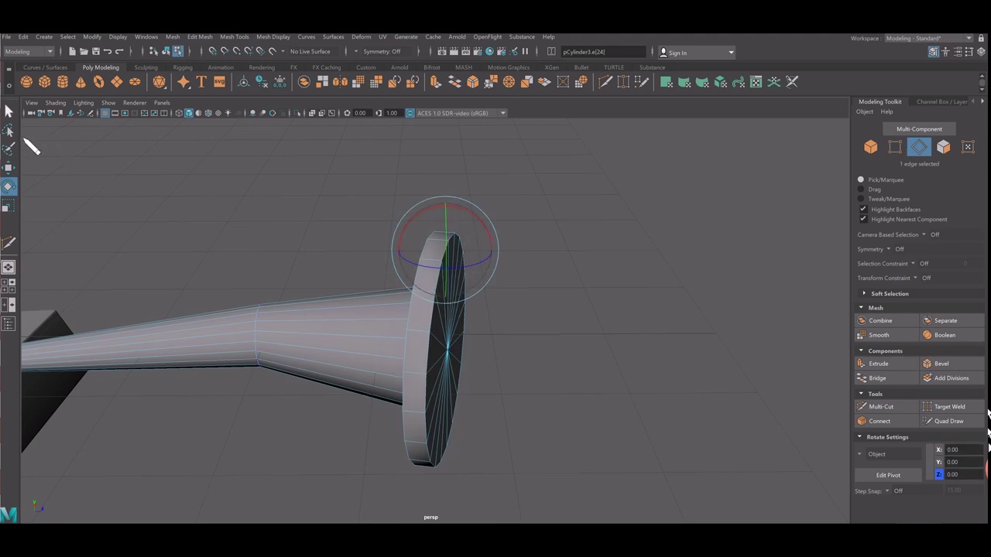
{"action": "left_click", "coordinate": [8, 112]}
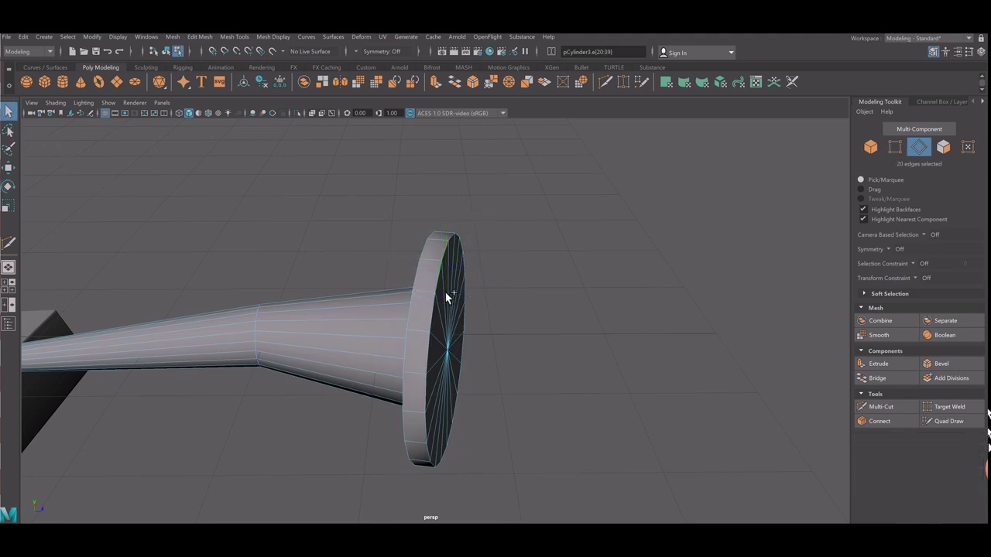
Bevel the disc's rim edges with 2 segments, then reselect the nail as an object.
{"action": "left_click", "coordinate": [941, 364]}
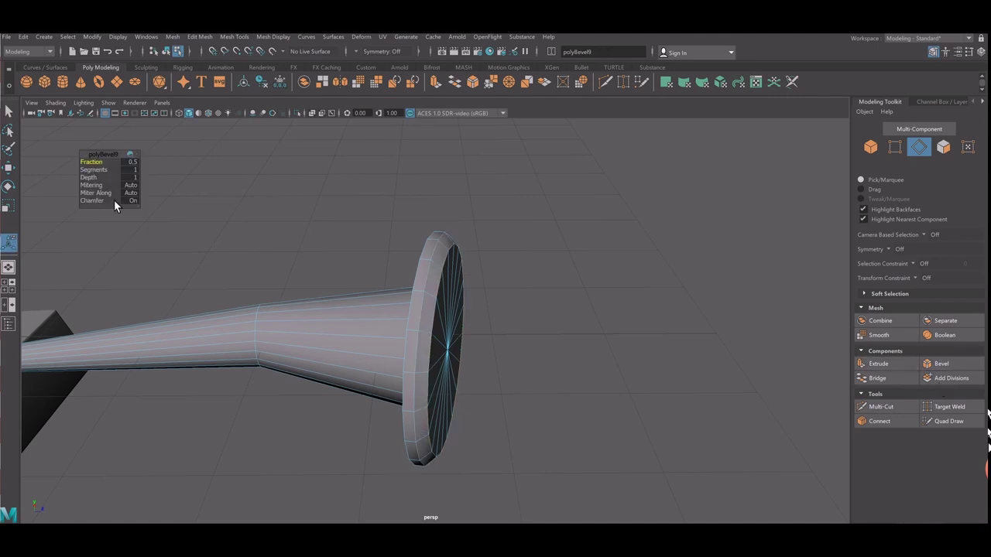
{"action": "mouse_move", "coordinate": [181, 224]}
{"action": "left_mouse_down", "text": "alt"}
{"action": "mouse_move", "coordinate": [323, 281]}
{"action": "mouse_move", "coordinate": [232, 232]}
{"action": "left_mouse_up", "text": "alt"}
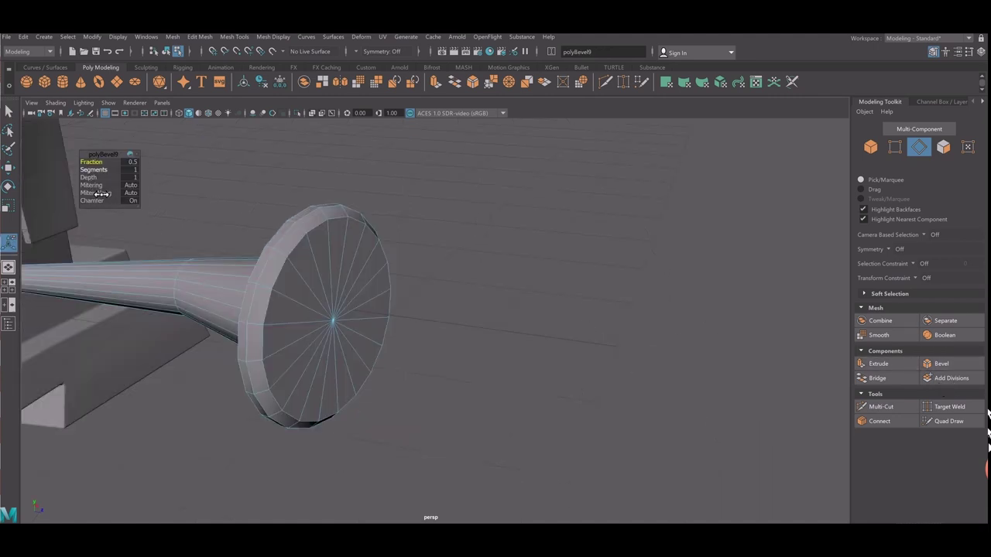
{"action": "mouse_move", "coordinate": [101, 193]}
{"action": "left_mouse_down"}
{"action": "mouse_move", "coordinate": [399, 299]}
{"action": "mouse_move", "coordinate": [367, 309]}
{"action": "mouse_move", "coordinate": [374, 303]}
{"action": "left_mouse_up"}
{"action": "right_click", "coordinate": [492, 279]}
{"action": "left_click", "coordinate": [542, 263]}
{"action": "scroll", "coordinate": [590, 302], "scroll_direction": "down", "scroll_amount": 5}
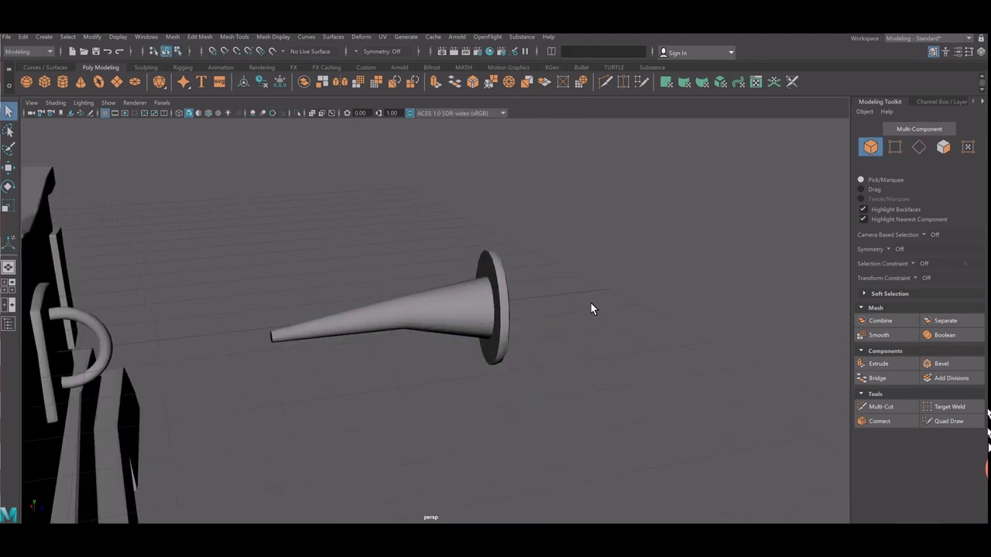
{"action": "left_click_drag", "start_coordinate": [590, 302], "coordinate": [459, 338], "text": "alt"}
{"action": "left_click", "coordinate": [458, 337]}
{"action": "scroll", "coordinate": [459, 337], "scroll_direction": "up", "scroll_amount": 3}
Scale two edge loops on the shaft inward to pinch its middle.
{"action": "right_click_drag", "start_coordinate": [453, 318], "coordinate": [401, 304]}
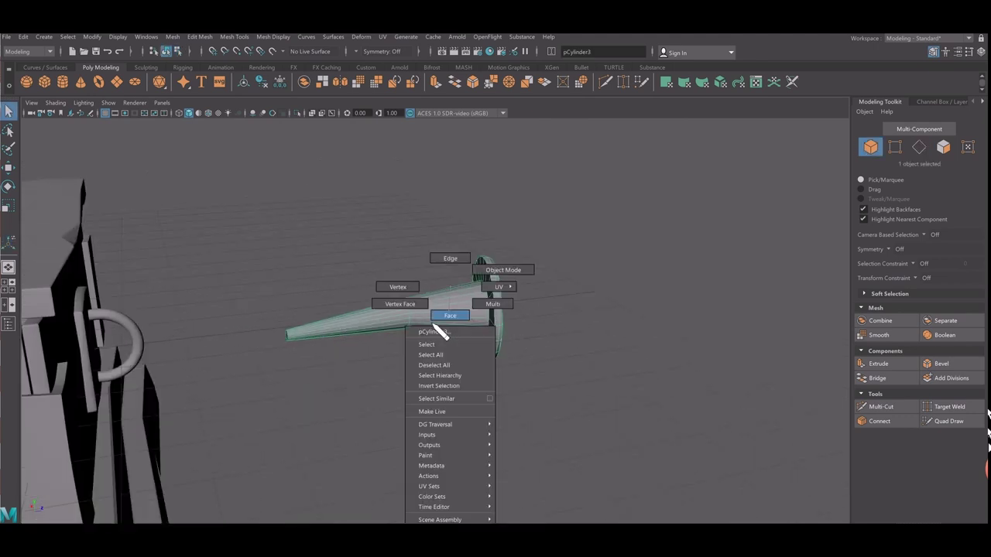
{"action": "right_click_drag", "start_coordinate": [488, 290], "coordinate": [483, 255]}
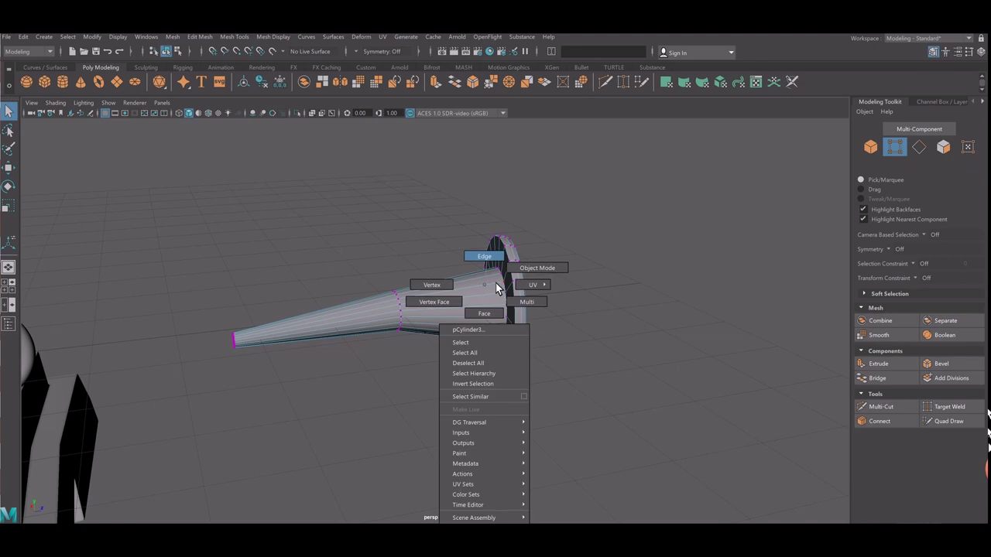
{"action": "scroll", "coordinate": [534, 298], "scroll_direction": "up", "scroll_amount": 3}
{"action": "left_click", "coordinate": [546, 279]}
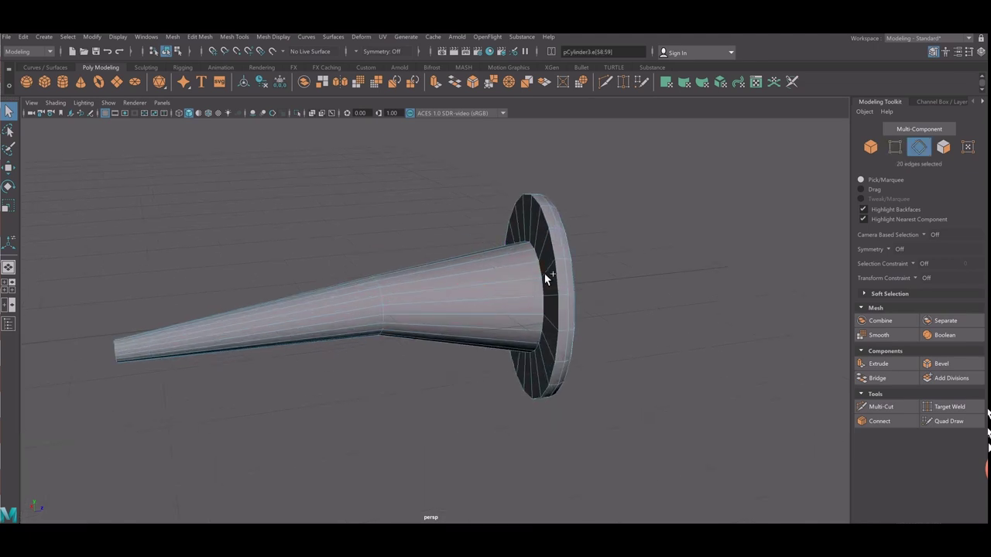
{"action": "double_click", "coordinate": [390, 312], "text": "shift"}
{"action": "key", "text": "r"}
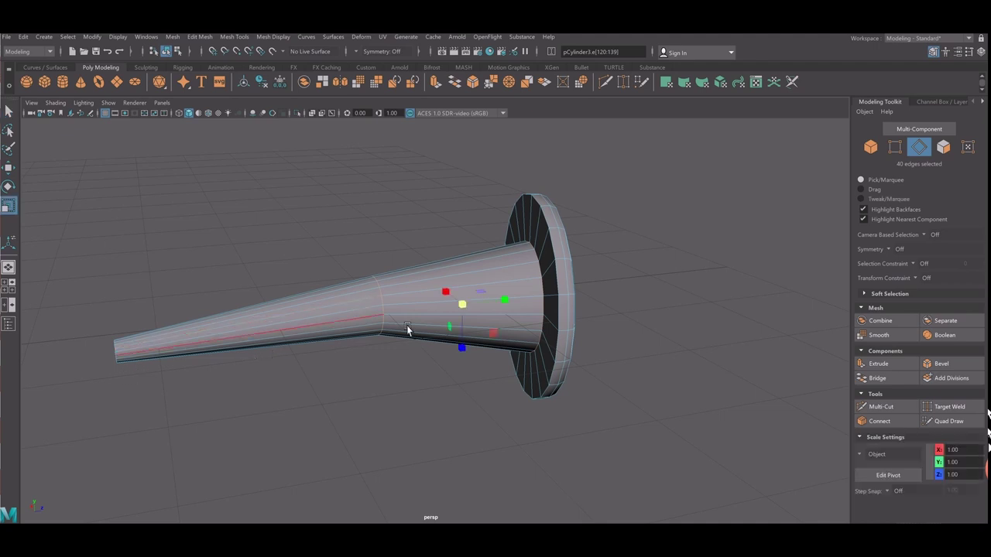
{"action": "left_click_drag", "start_coordinate": [460, 327], "coordinate": [447, 335]}
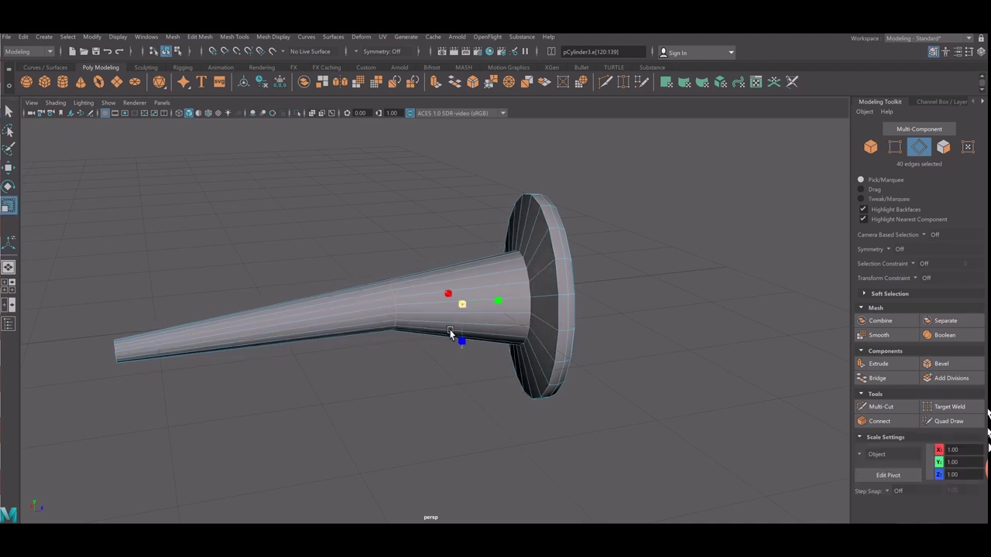
Slide the vertex ring at the shaft's bend toward the tip and return to object mode.
{"action": "left_click_drag", "start_coordinate": [328, 238], "coordinate": [452, 379], "text": "shift"}
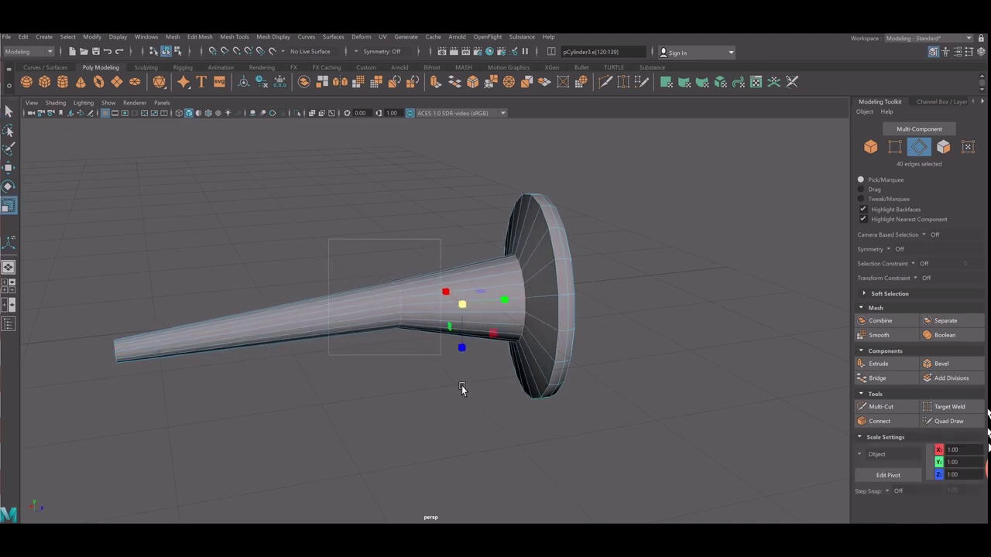
{"action": "right_click_drag", "start_coordinate": [427, 291], "coordinate": [372, 284]}
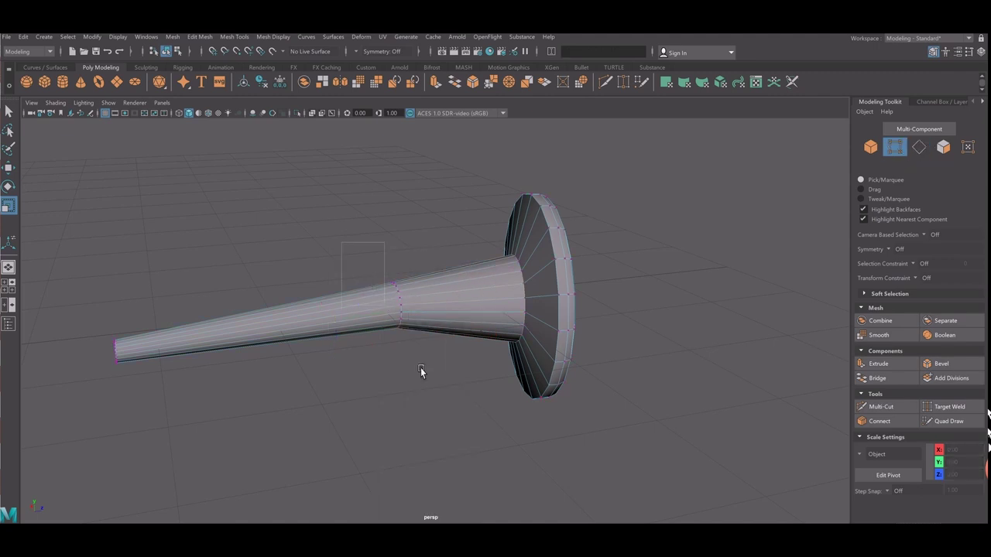
{"action": "left_click_drag", "start_coordinate": [383, 271], "coordinate": [411, 345]}
{"action": "key", "text": "w"}
{"action": "left_click_drag", "start_coordinate": [440, 299], "coordinate": [397, 300]}
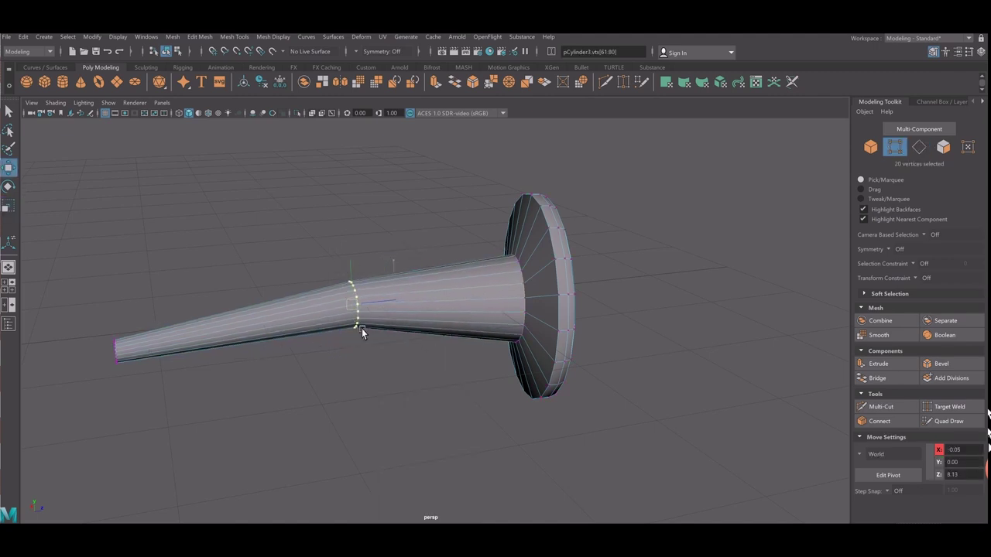
{"action": "mouse_move", "coordinate": [572, 286]}
{"action": "right_mouse_down"}
{"action": "mouse_move", "coordinate": [590, 302]}
{"action": "mouse_move", "coordinate": [618, 284]}
{"action": "right_mouse_up"}
{"action": "left_click", "coordinate": [620, 285]}
{"action": "scroll", "coordinate": [620, 285], "scroll_direction": "down", "scroll_amount": 5}
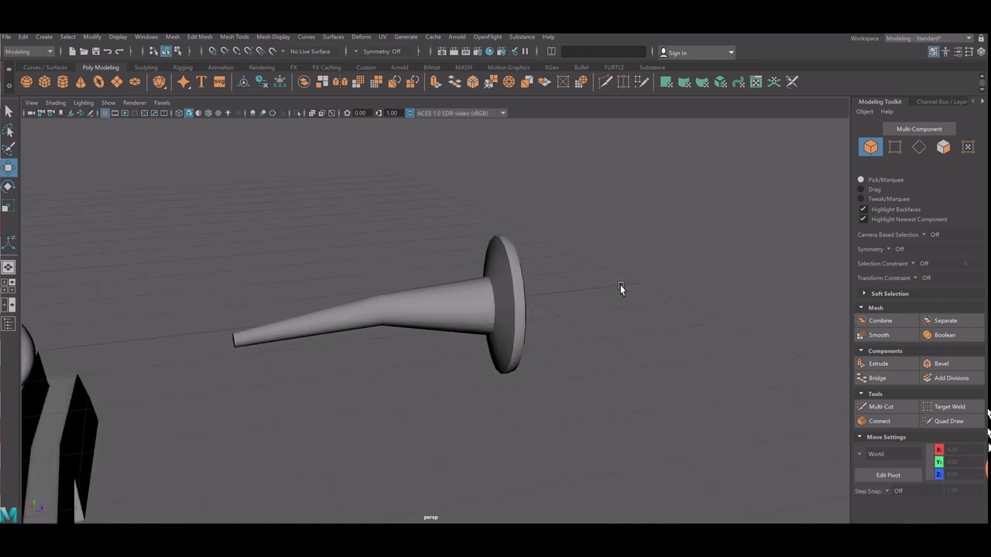
{"action": "scroll", "coordinate": [528, 331], "scroll_direction": "down", "scroll_amount": 4}
{"action": "mouse_move", "coordinate": [382, 380]}
{"action": "left_mouse_down", "text": "alt"}
{"action": "mouse_move", "coordinate": [411, 359]}
{"action": "mouse_move", "coordinate": [334, 343]}
{"action": "left_mouse_up", "text": "alt"}
Scale the nail cone down to a small size.
{"action": "left_click", "coordinate": [416, 336]}
{"action": "scroll", "coordinate": [415, 341], "scroll_direction": "up", "scroll_amount": 3}
{"action": "key", "text": "r"}
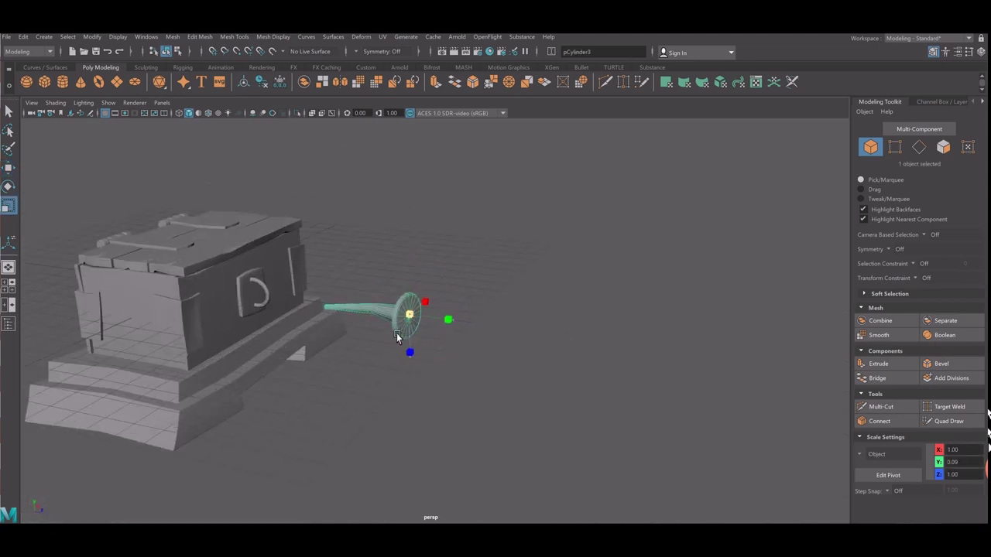
{"action": "left_click_drag", "start_coordinate": [409, 315], "coordinate": [394, 333]}
{"action": "key", "text": "w"}
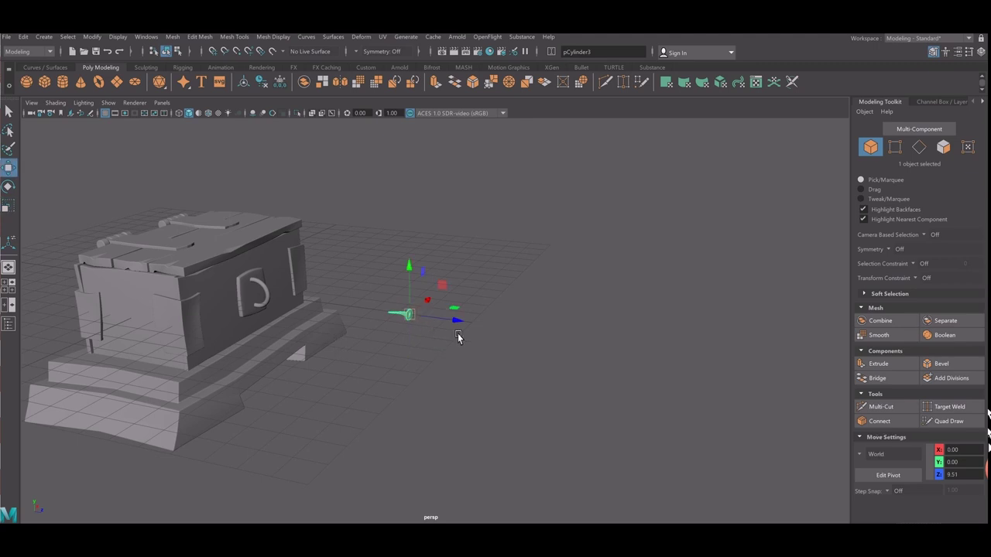
Position the nail beside the chest's side in top view, then raise it below the ring handle.
{"action": "key", "text": "space"}
{"action": "key", "text": "space"}
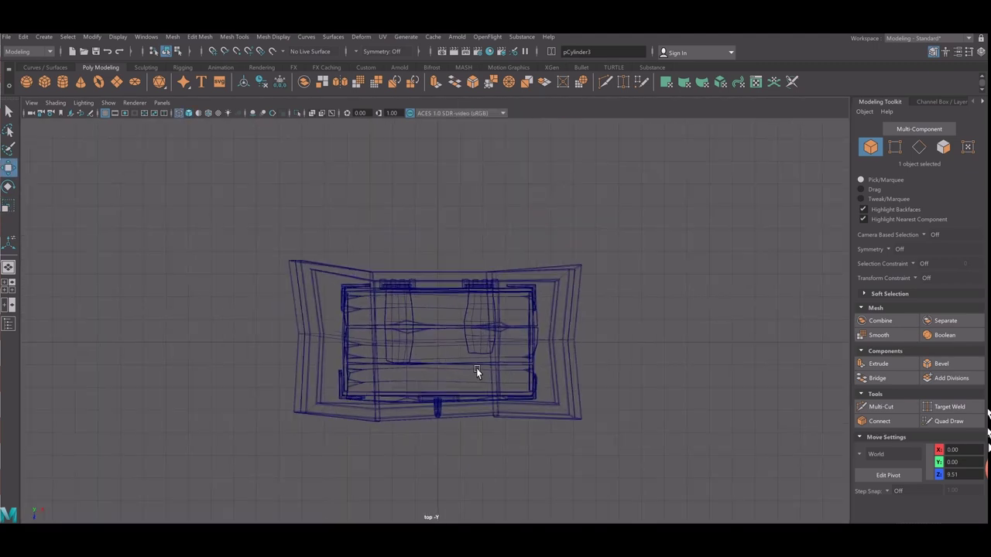
{"action": "middle_click_drag", "start_coordinate": [476, 372], "coordinate": [515, 252], "text": "alt"}
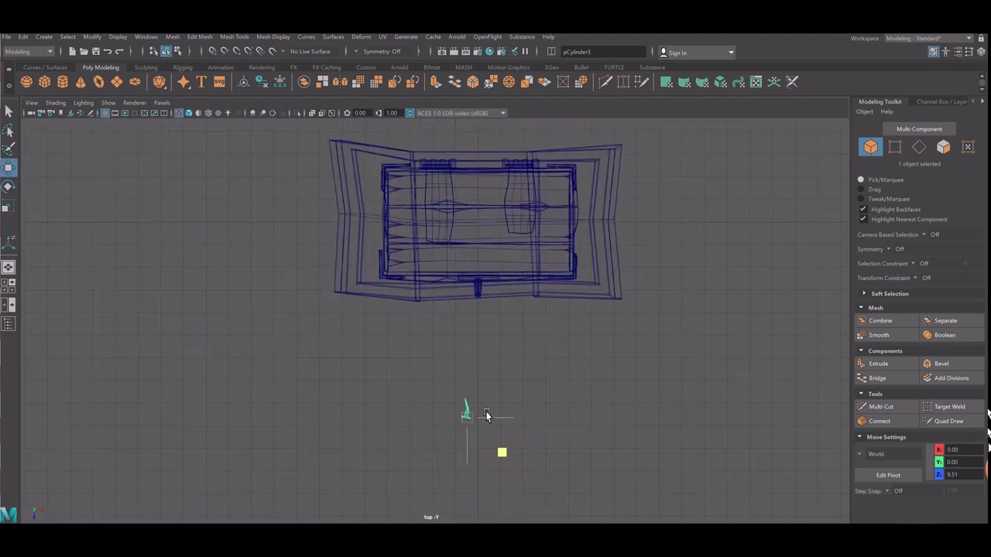
{"action": "left_click_drag", "start_coordinate": [486, 417], "coordinate": [437, 342]}
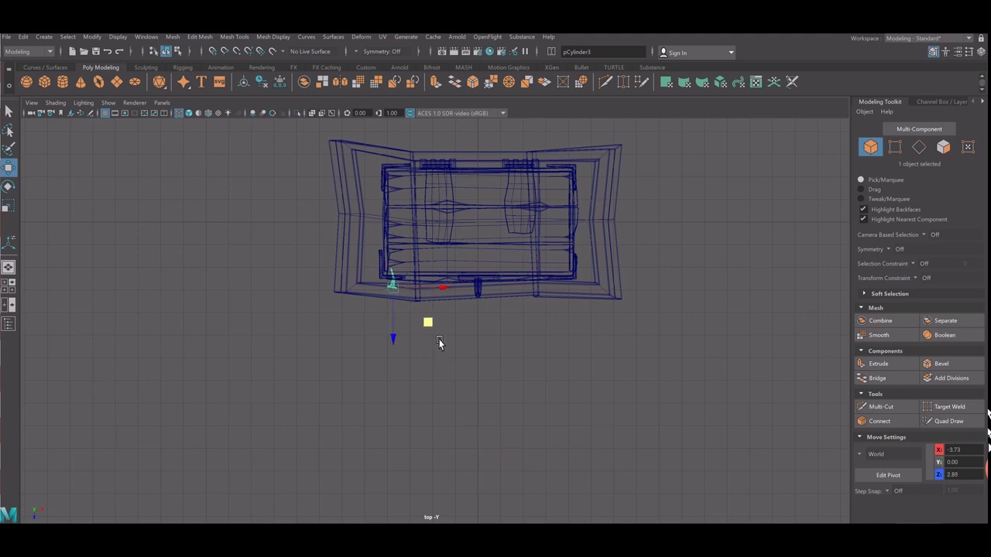
{"action": "key", "text": "space"}
{"action": "key", "text": "space"}
{"action": "right_click_drag", "start_coordinate": [323, 324], "coordinate": [647, 446], "text": "alt"}
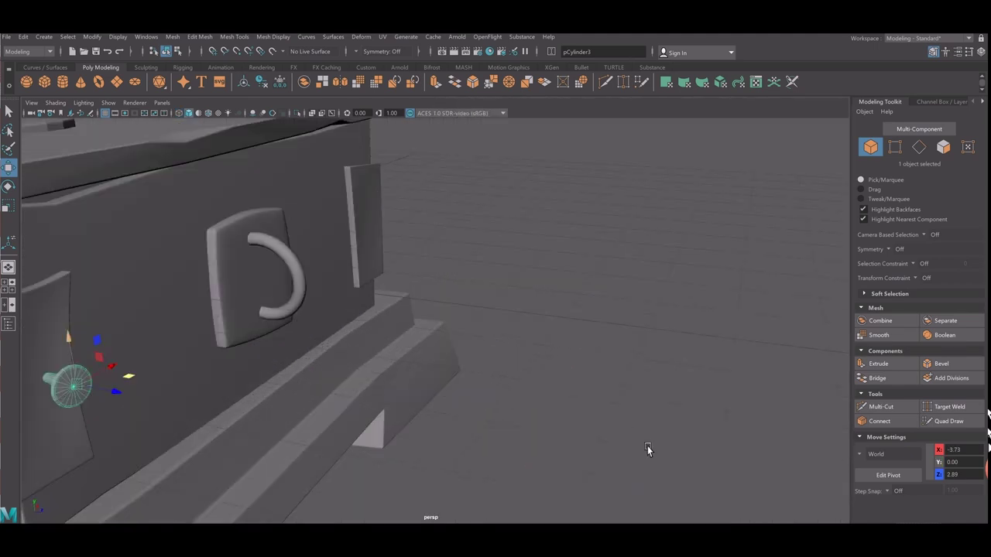
{"action": "left_click_drag", "start_coordinate": [647, 446], "coordinate": [560, 382], "text": "alt"}
{"action": "right_click_drag", "start_coordinate": [485, 372], "coordinate": [440, 319], "text": "alt"}
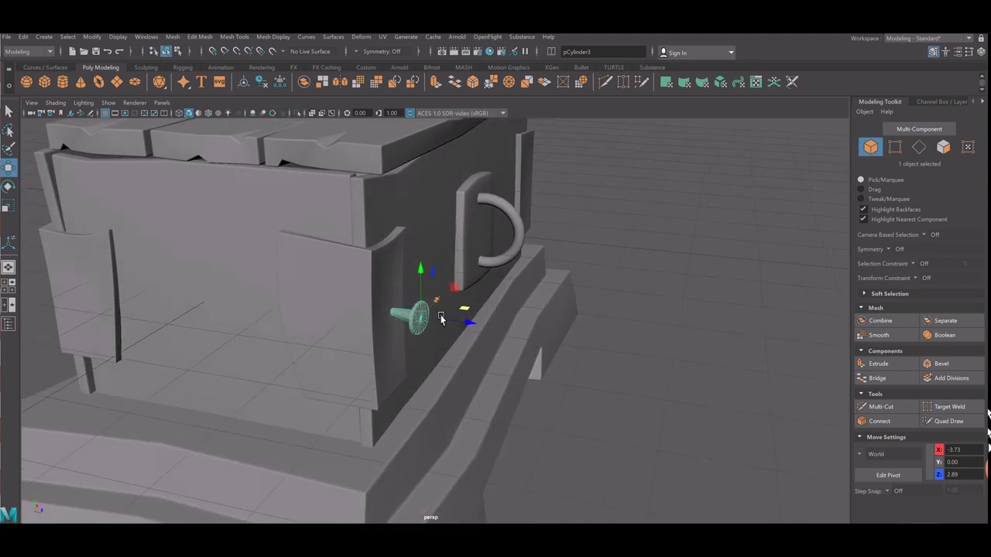
{"action": "mouse_move", "coordinate": [429, 295]}
{"action": "left_mouse_down"}
{"action": "mouse_move", "coordinate": [431, 266]}
{"action": "mouse_move", "coordinate": [442, 338]}
{"action": "left_mouse_up"}
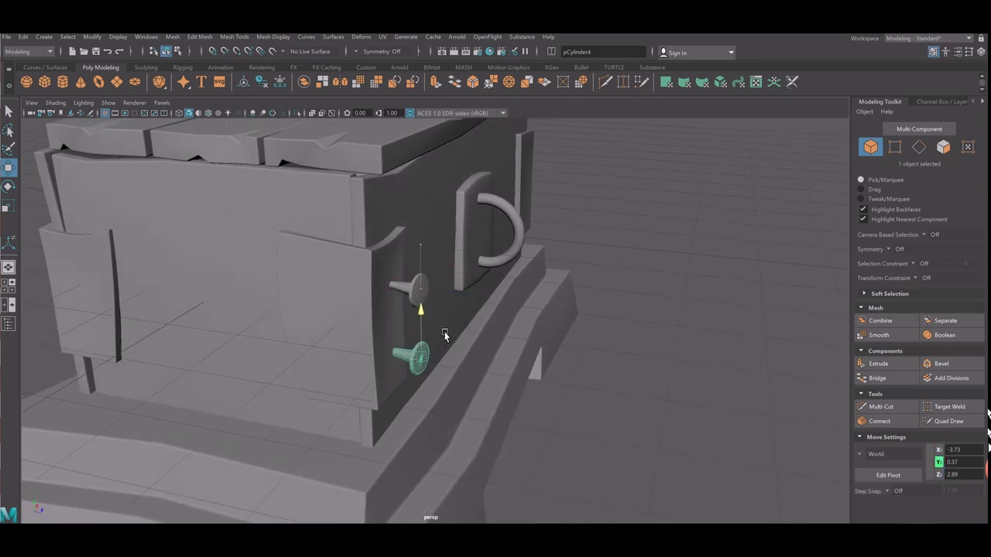
Shrink the upper nail and rotate it to a new angle.
{"action": "left_click", "coordinate": [426, 304]}
{"action": "key", "text": "r"}
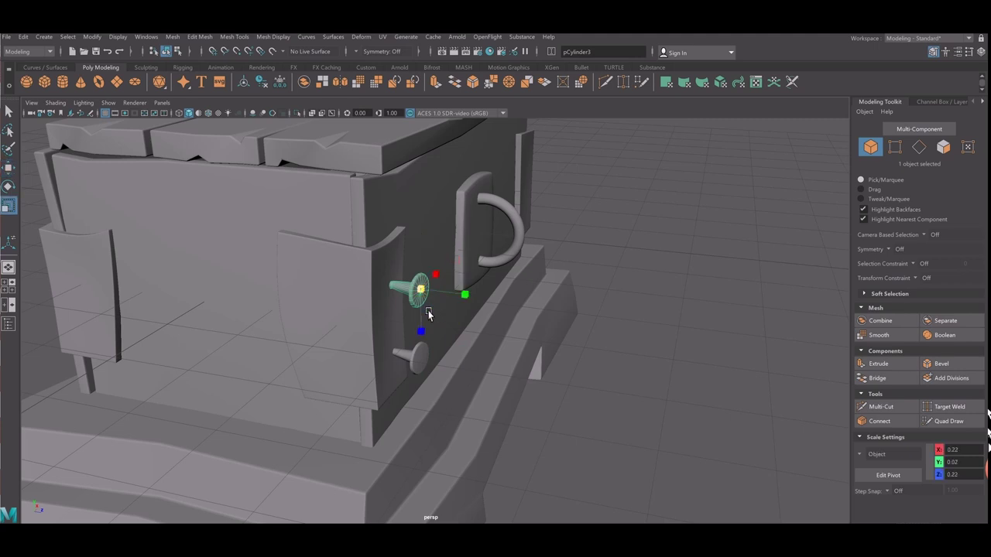
{"action": "mouse_move", "coordinate": [432, 313]}
{"action": "left_mouse_down"}
{"action": "mouse_move", "coordinate": [423, 311]}
{"action": "mouse_move", "coordinate": [464, 310]}
{"action": "left_mouse_up"}
{"action": "key", "text": "w"}
{"action": "key", "text": "e"}
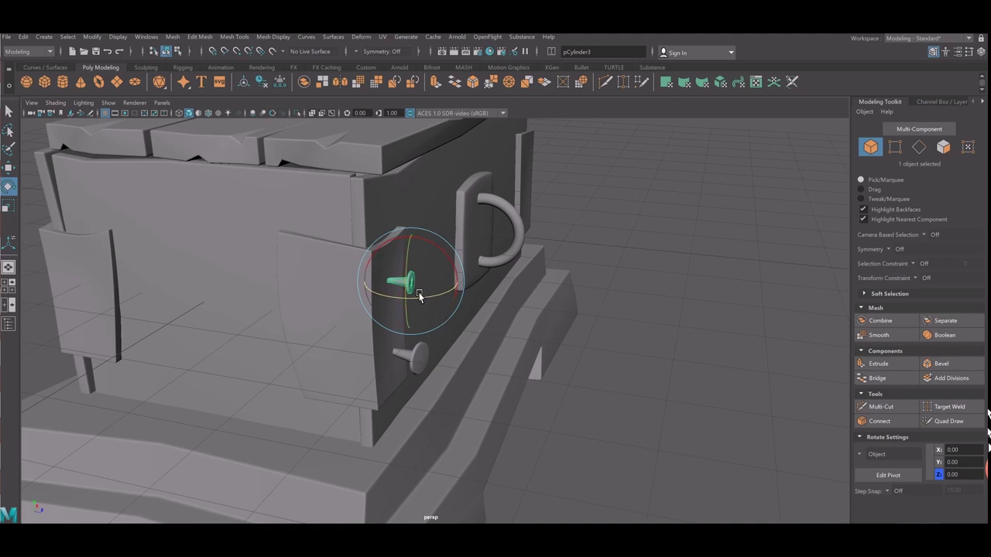
{"action": "mouse_move", "coordinate": [411, 314]}
{"action": "left_mouse_down"}
{"action": "mouse_move", "coordinate": [441, 380]}
{"action": "mouse_move", "coordinate": [430, 381]}
{"action": "left_mouse_up"}
Shrink the lower nail to half size and fit it onto the strap.
{"action": "left_click", "coordinate": [420, 357]}
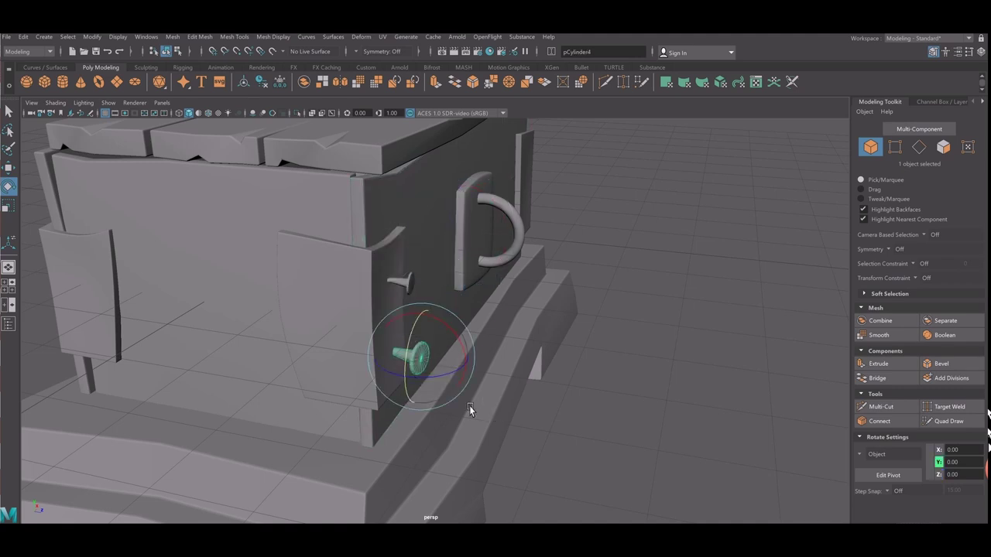
{"action": "key", "text": "r"}
{"action": "middle_click_drag", "start_coordinate": [433, 386], "coordinate": [403, 390]}
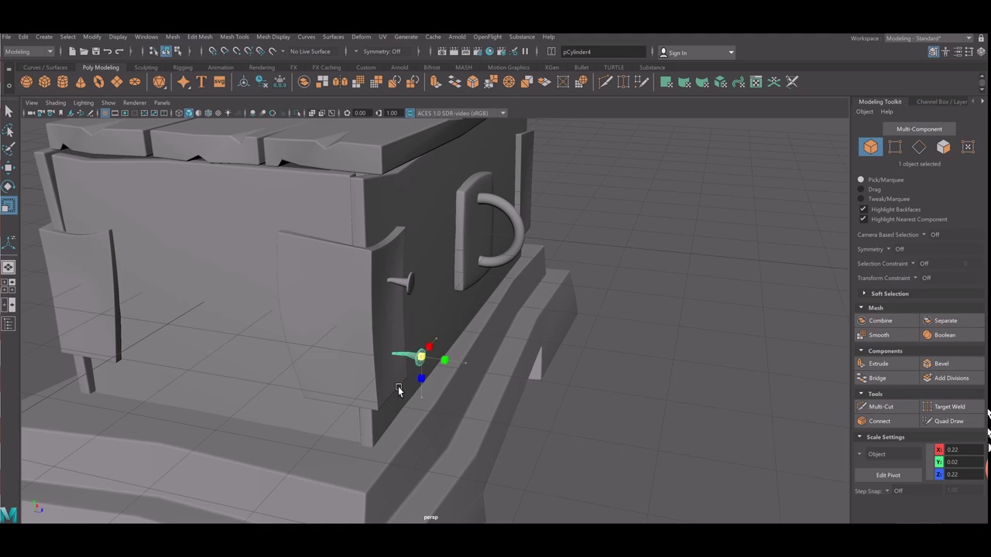
{"action": "key", "text": "w"}
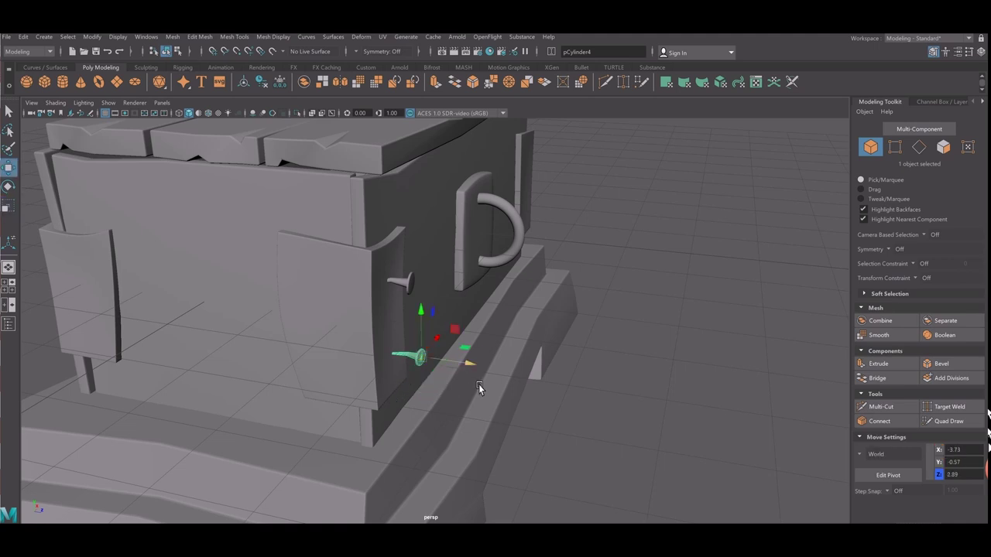
{"action": "left_click_drag", "start_coordinate": [415, 379], "coordinate": [351, 376], "text": "alt"}
{"action": "right_click_drag", "start_coordinate": [351, 376], "coordinate": [461, 356], "text": "alt"}
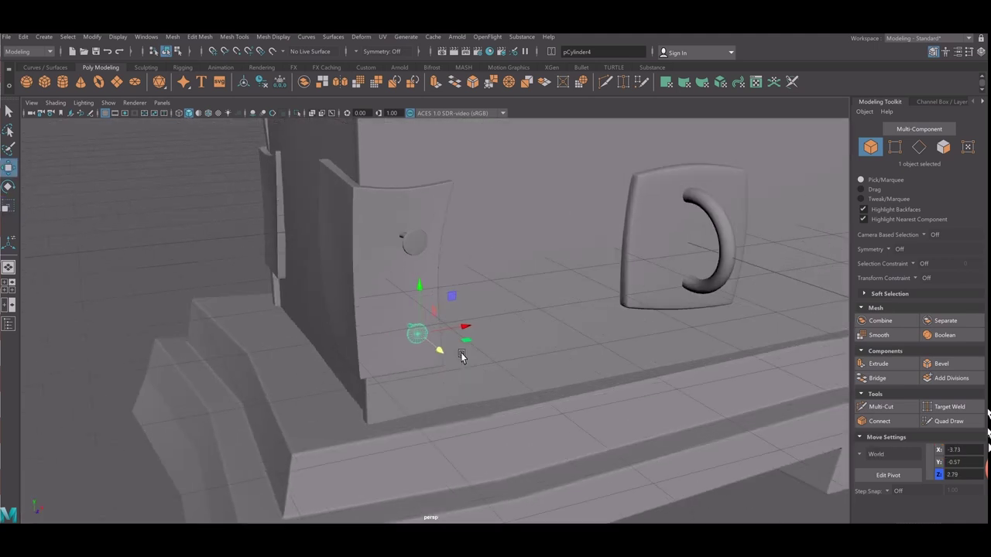
{"action": "middle_click_drag", "start_coordinate": [467, 350], "coordinate": [455, 347]}
{"action": "key", "text": "e"}
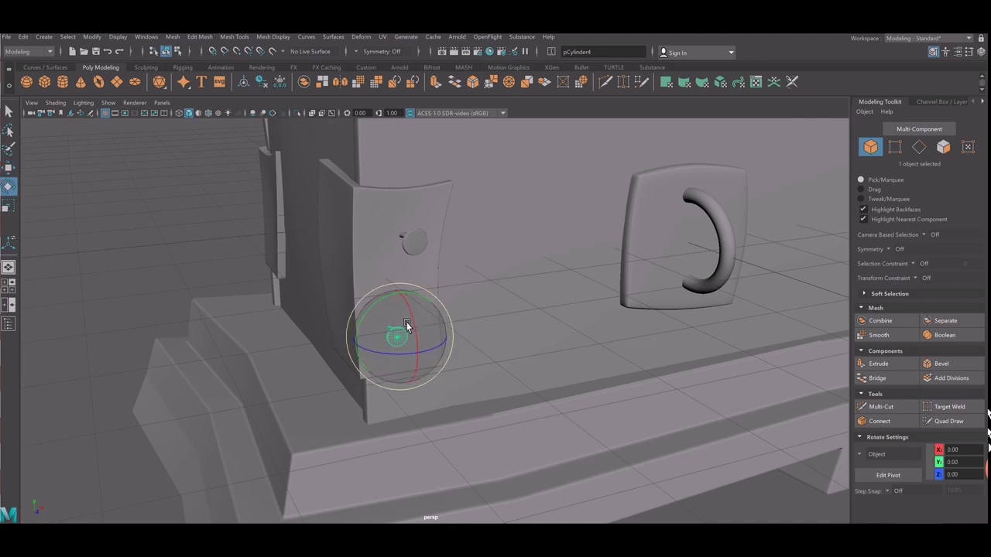
{"action": "left_click_drag", "start_coordinate": [397, 323], "coordinate": [351, 336]}
{"action": "left_click", "coordinate": [199, 287]}
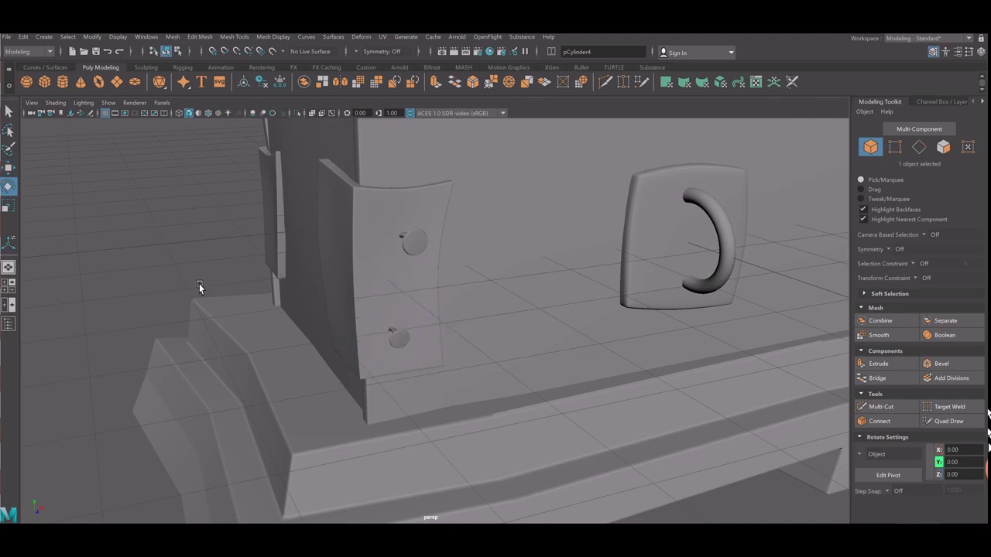
{"action": "mouse_move", "coordinate": [199, 287]}
{"action": "left_mouse_down", "text": "alt"}
{"action": "mouse_move", "coordinate": [201, 278]}
{"action": "mouse_move", "coordinate": [431, 320]}
{"action": "mouse_move", "coordinate": [394, 332]}
{"action": "mouse_move", "coordinate": [468, 310]}
{"action": "mouse_move", "coordinate": [453, 332]}
{"action": "left_mouse_up", "text": "alt"}
{"action": "left_click", "coordinate": [468, 310]}
Move and tilt the nail down onto the left front strap's face.
{"action": "scroll", "coordinate": [471, 376], "scroll_direction": "up", "scroll_amount": 3}
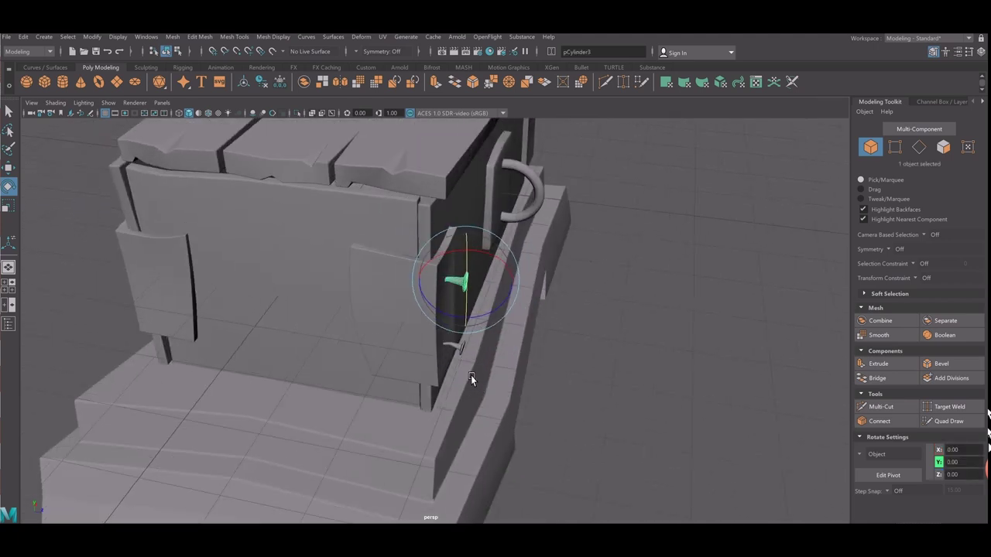
{"action": "key", "text": "w"}
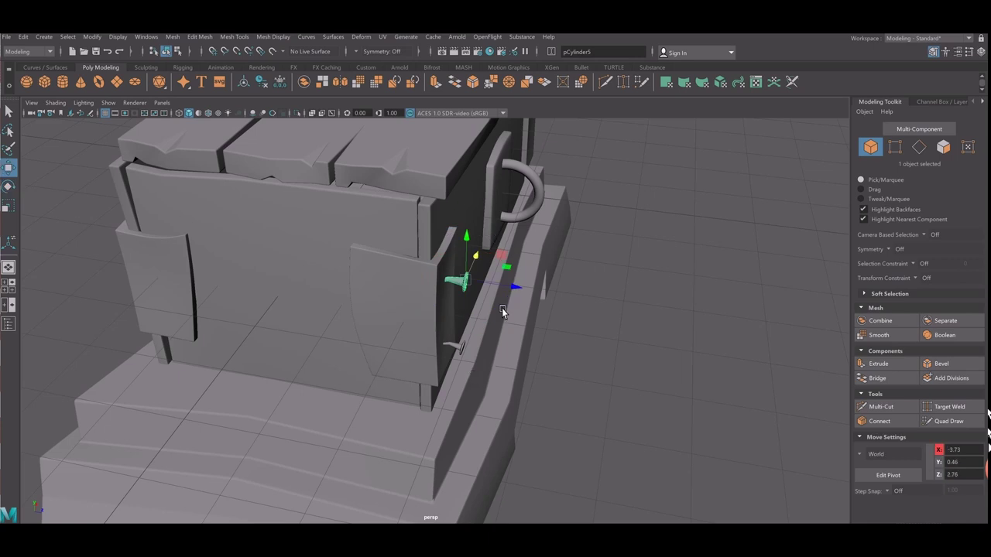
{"action": "left_click_drag", "start_coordinate": [493, 280], "coordinate": [475, 315]}
{"action": "key", "text": "e"}
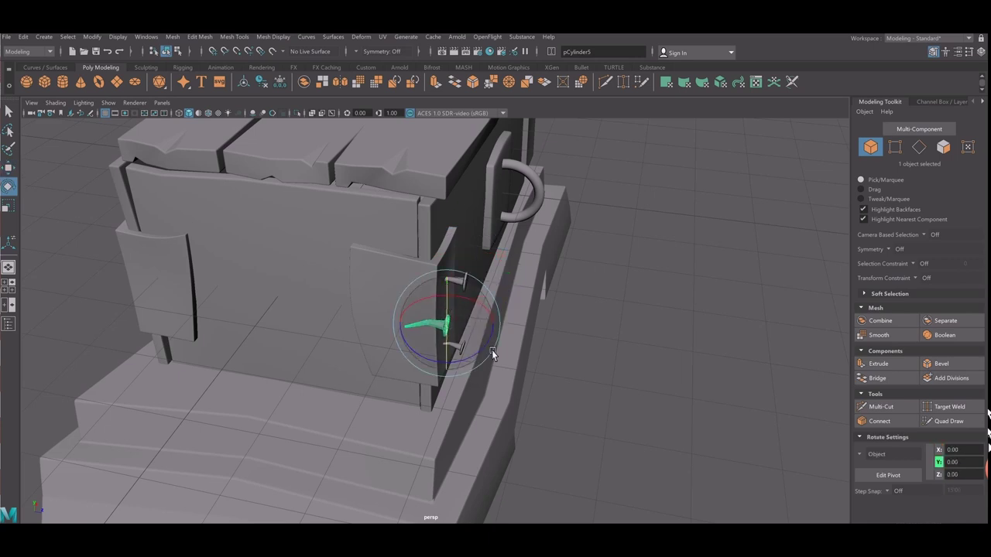
{"action": "left_click_drag", "start_coordinate": [492, 367], "coordinate": [398, 360]}
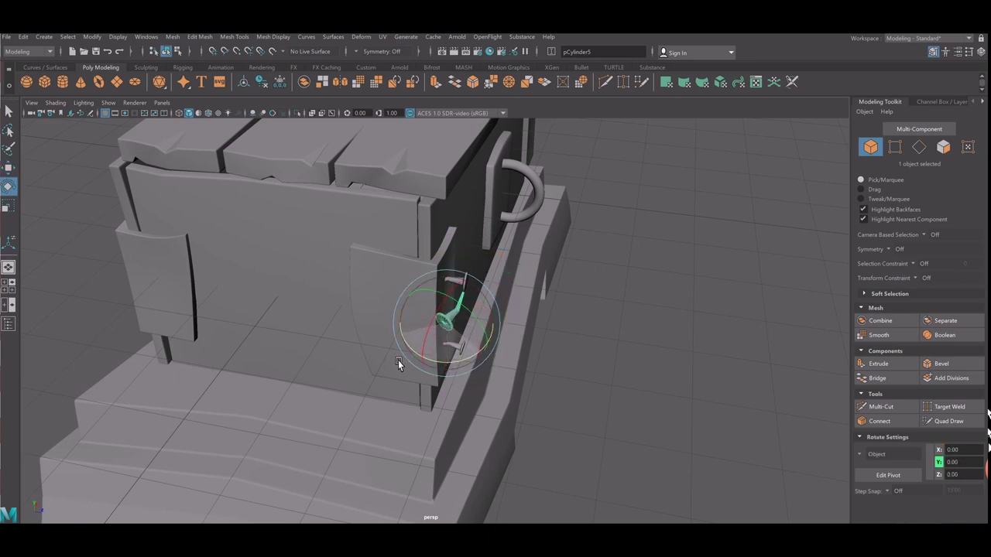
{"action": "key", "text": "w"}
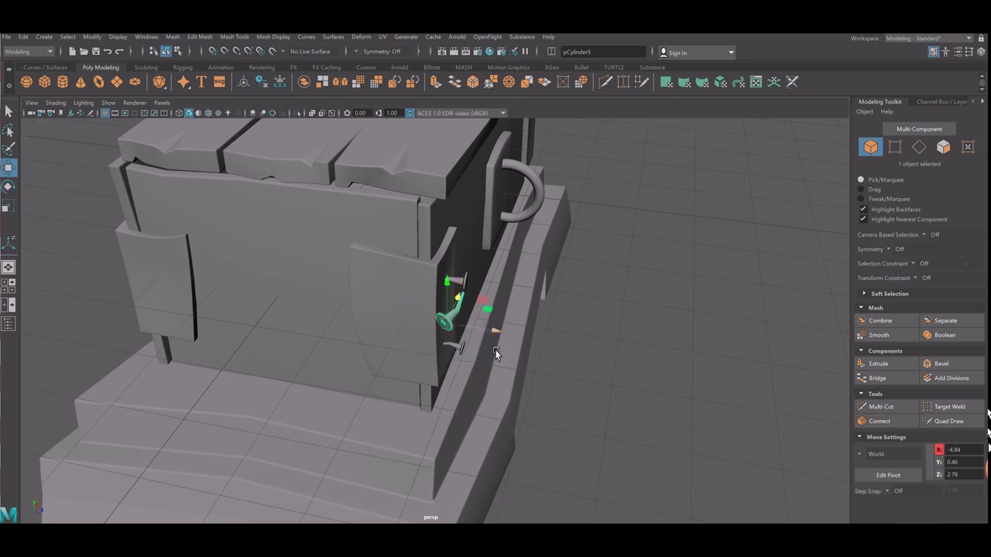
{"action": "left_click_drag", "start_coordinate": [468, 351], "coordinate": [420, 356]}
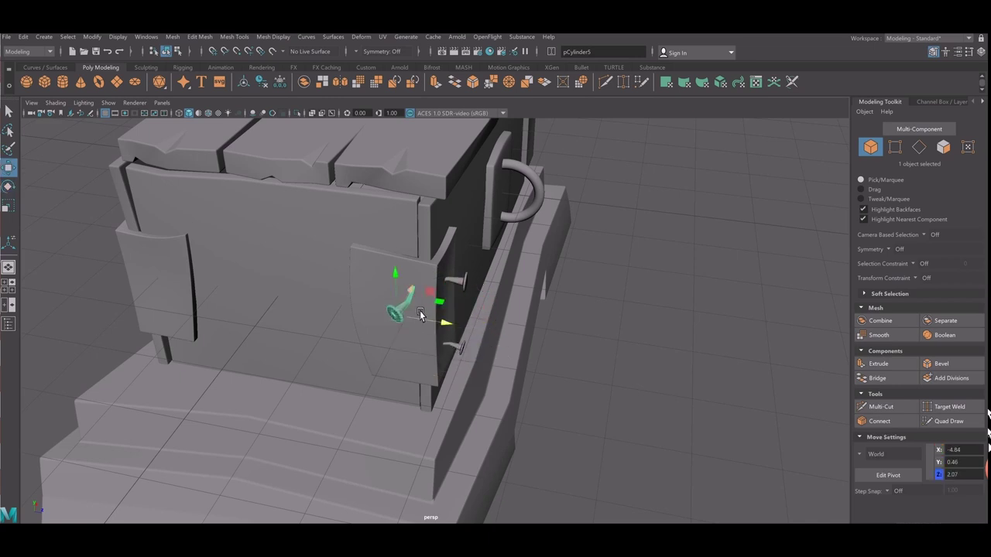
{"action": "mouse_move", "coordinate": [420, 313]}
{"action": "left_mouse_down"}
{"action": "mouse_move", "coordinate": [414, 299]}
{"action": "mouse_move", "coordinate": [427, 303]}
{"action": "left_mouse_up"}
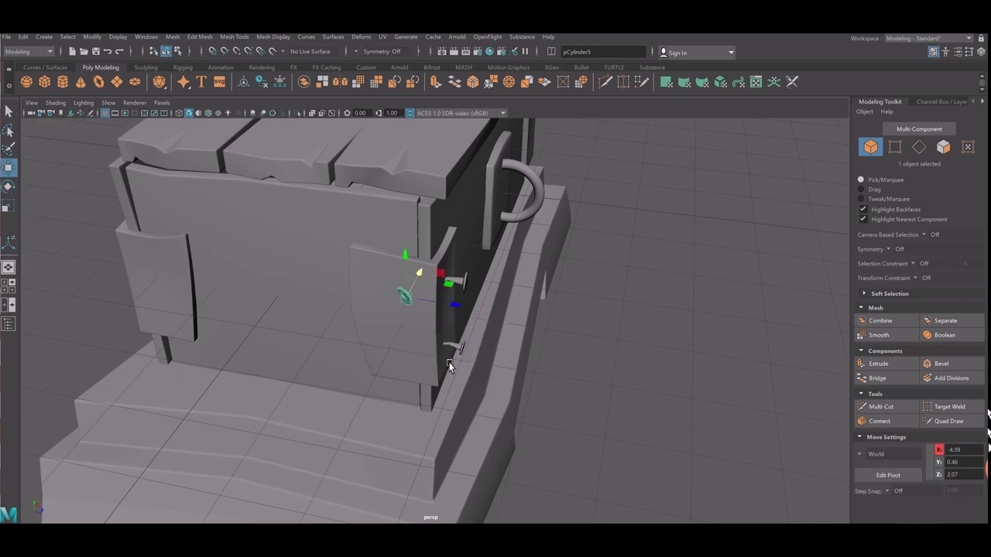
{"action": "left_click_drag", "start_coordinate": [449, 366], "coordinate": [466, 368], "text": "alt"}
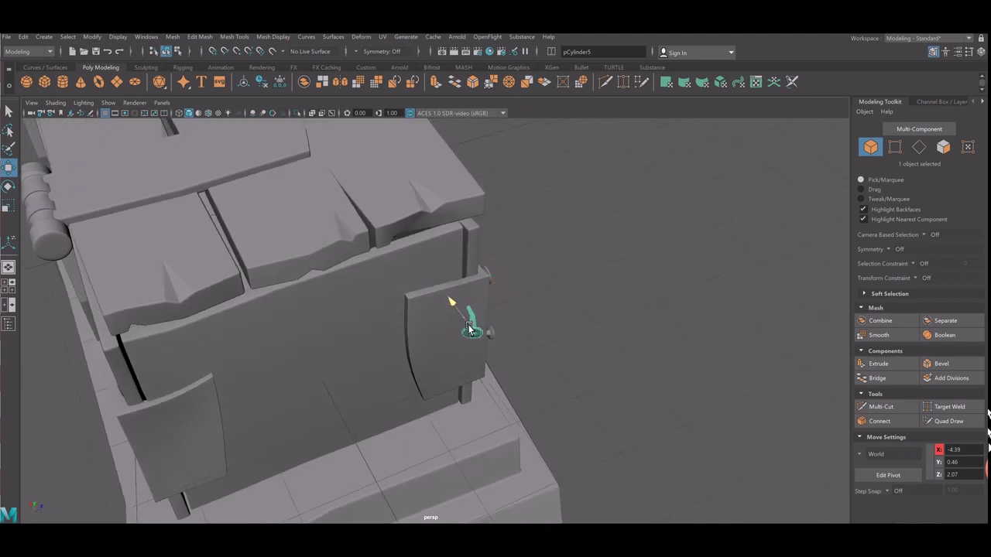
{"action": "middle_click_drag", "start_coordinate": [568, 384], "coordinate": [483, 343]}
Select both nails and shift the pair across to the right front strap.
{"action": "left_click", "coordinate": [632, 390]}
{"action": "mouse_move", "coordinate": [632, 390]}
{"action": "left_mouse_down", "text": "alt"}
{"action": "mouse_move", "coordinate": [499, 379]}
{"action": "mouse_move", "coordinate": [543, 377]}
{"action": "mouse_move", "coordinate": [437, 348]}
{"action": "left_mouse_up", "text": "alt"}
{"action": "left_click", "coordinate": [429, 333]}
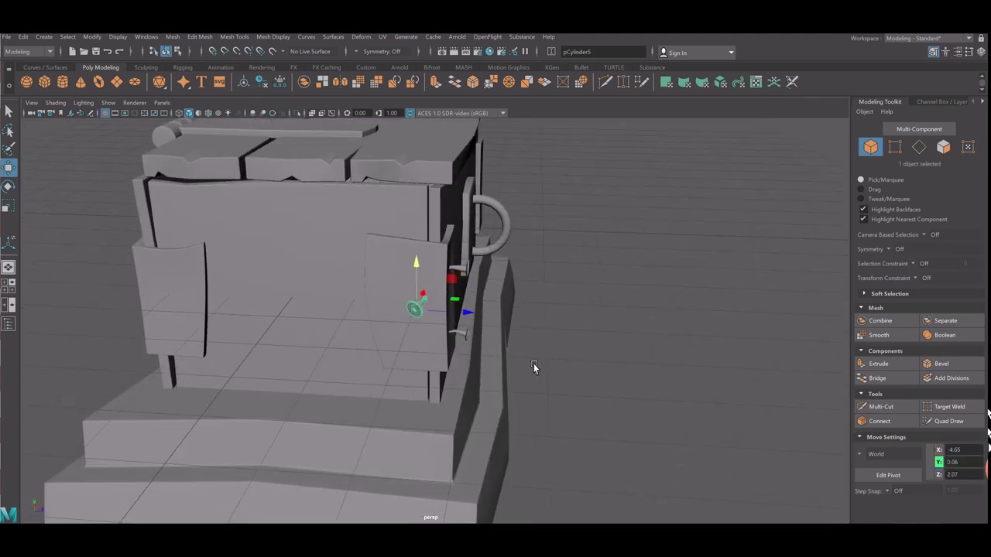
{"action": "mouse_move", "coordinate": [533, 367]}
{"action": "left_mouse_down", "text": "alt"}
{"action": "mouse_move", "coordinate": [418, 319]}
{"action": "mouse_move", "coordinate": [457, 362]}
{"action": "left_mouse_up", "text": "alt"}
{"action": "left_click", "coordinate": [409, 344], "text": "shift"}
{"action": "middle_click_drag", "start_coordinate": [672, 343], "coordinate": [845, 316]}
{"action": "left_click_drag", "start_coordinate": [845, 315], "coordinate": [659, 330], "text": "alt"}
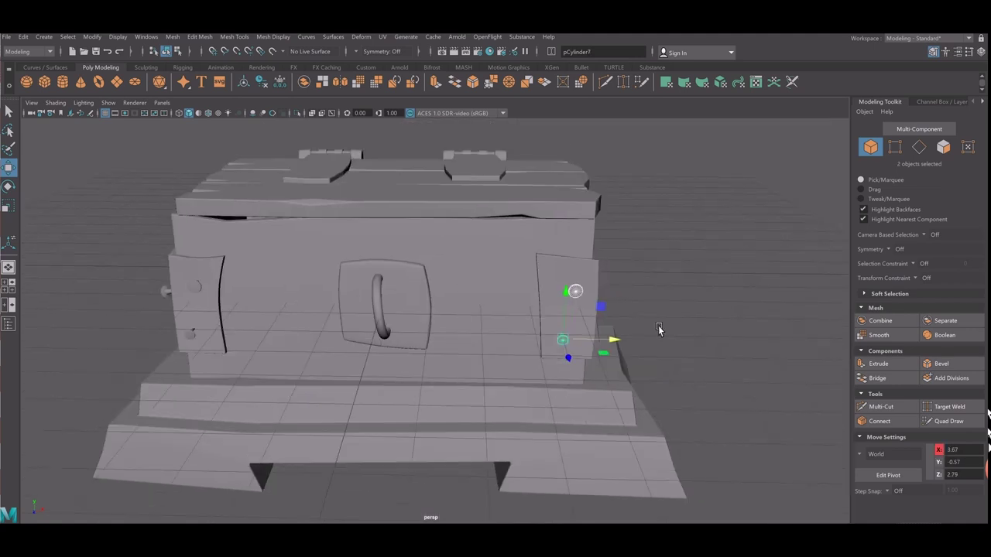
Rotate the right front plate flat to face front and shift its lower nail right.
{"action": "left_click", "coordinate": [607, 318]}
{"action": "key", "text": "e"}
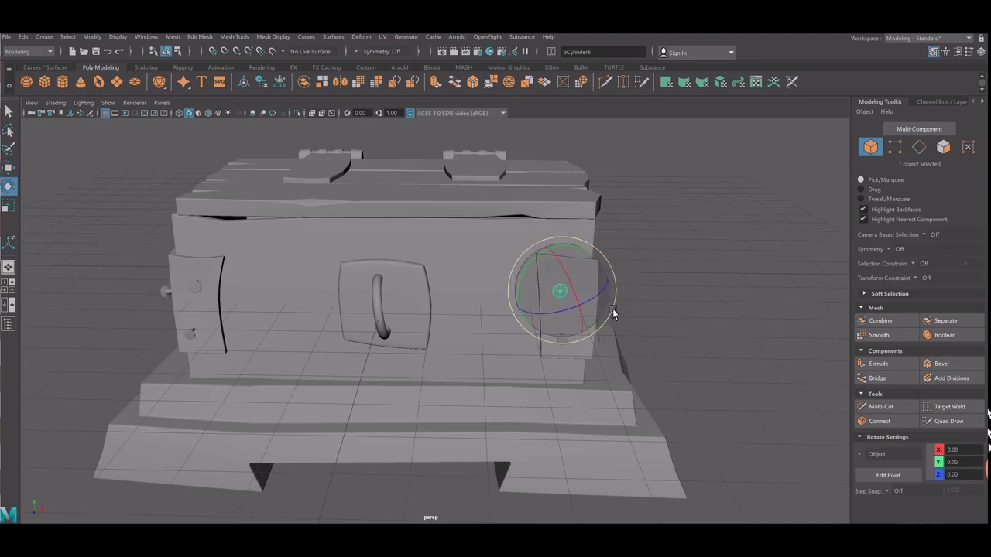
{"action": "mouse_move", "coordinate": [610, 303]}
{"action": "left_mouse_down"}
{"action": "mouse_move", "coordinate": [573, 312]}
{"action": "mouse_move", "coordinate": [597, 326]}
{"action": "mouse_move", "coordinate": [588, 327]}
{"action": "mouse_move", "coordinate": [603, 281]}
{"action": "mouse_move", "coordinate": [581, 371]}
{"action": "left_mouse_up"}
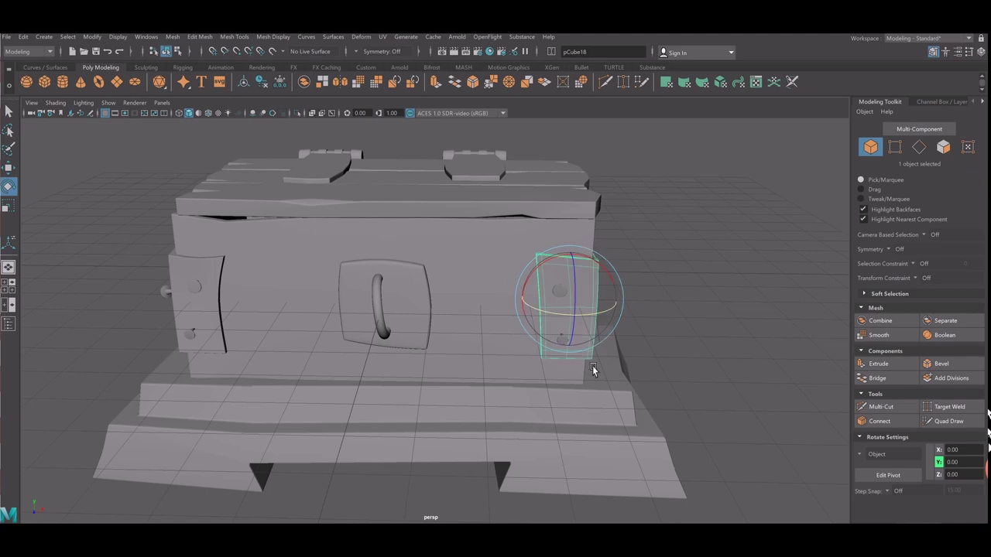
{"action": "left_click", "coordinate": [604, 368]}
{"action": "left_click", "coordinate": [562, 339]}
{"action": "key", "text": "w"}
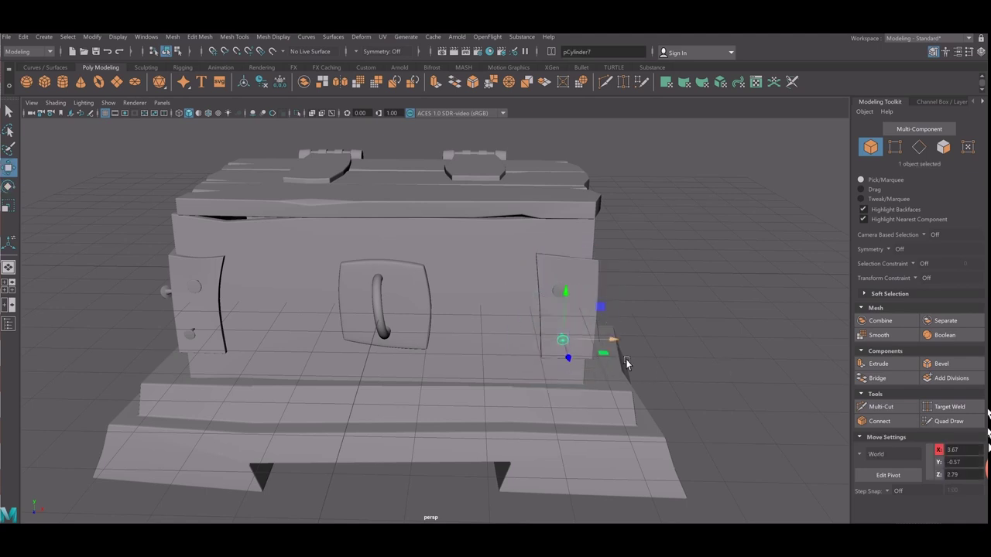
{"action": "left_click_drag", "start_coordinate": [626, 359], "coordinate": [640, 357]}
{"action": "left_click", "coordinate": [583, 384]}
Turn a nail copy sideways with 15-degree snapping and place it on the corner plate.
{"action": "scroll", "coordinate": [584, 383], "scroll_direction": "up", "scroll_amount": 1}
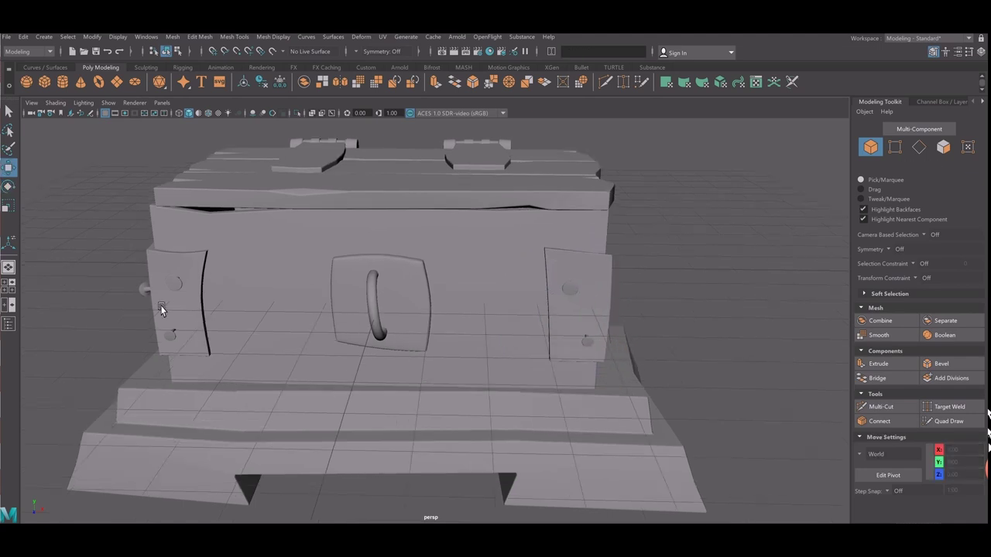
{"action": "left_click_drag", "start_coordinate": [161, 309], "coordinate": [178, 321]}
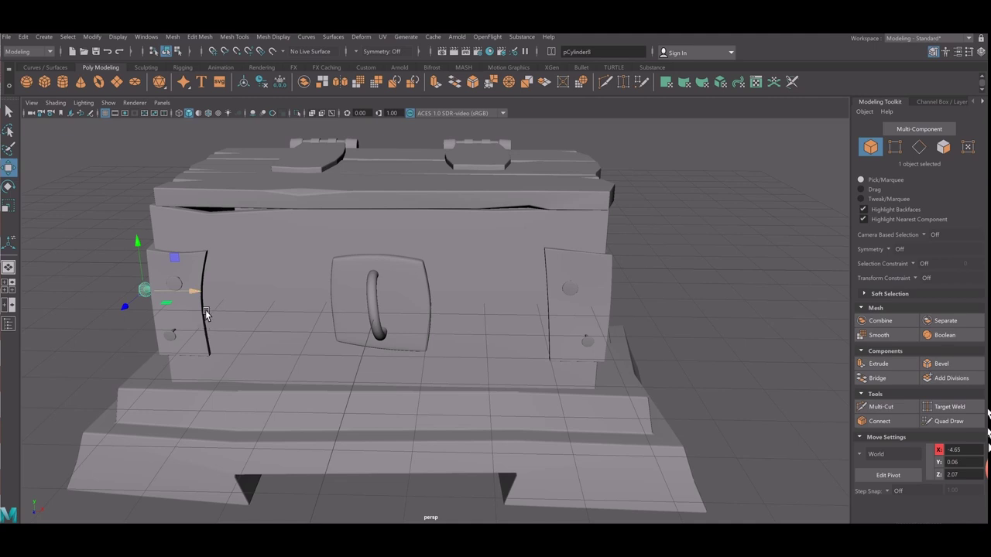
{"action": "middle_click_drag", "start_coordinate": [206, 314], "coordinate": [741, 312]}
{"action": "key", "text": "e"}
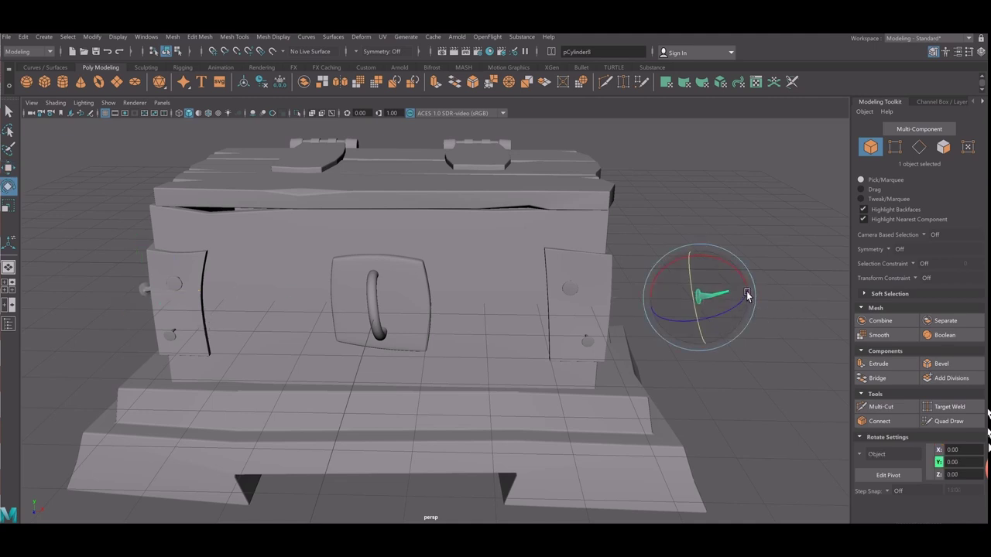
{"action": "key", "text": "j"}
{"action": "left_click_drag", "start_coordinate": [747, 295], "coordinate": [660, 291]}
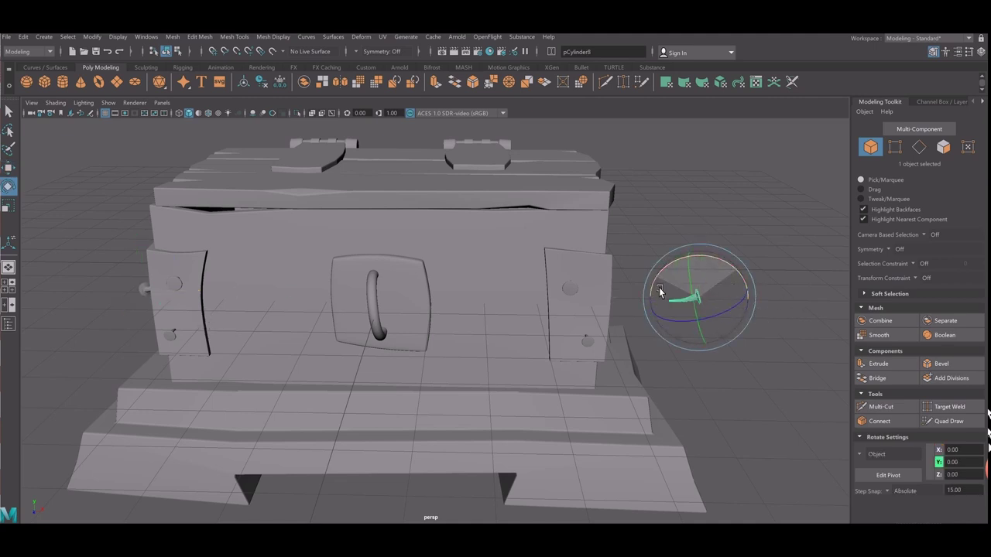
{"action": "scroll", "coordinate": [697, 332], "scroll_direction": "up", "scroll_amount": 5}
{"action": "key", "text": "w"}
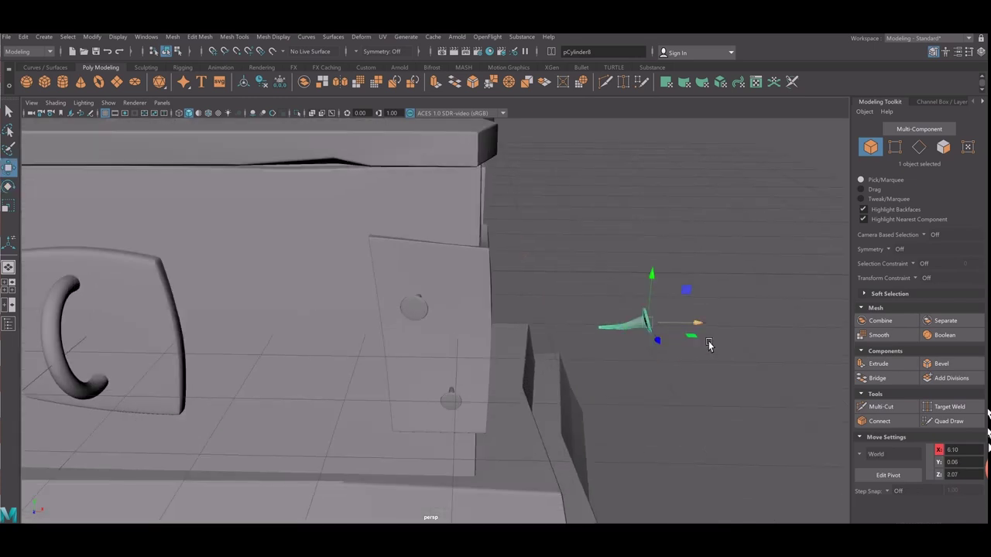
{"action": "middle_click_drag", "start_coordinate": [710, 344], "coordinate": [576, 346]}
{"action": "left_click_drag", "start_coordinate": [538, 359], "coordinate": [508, 380], "text": "alt"}
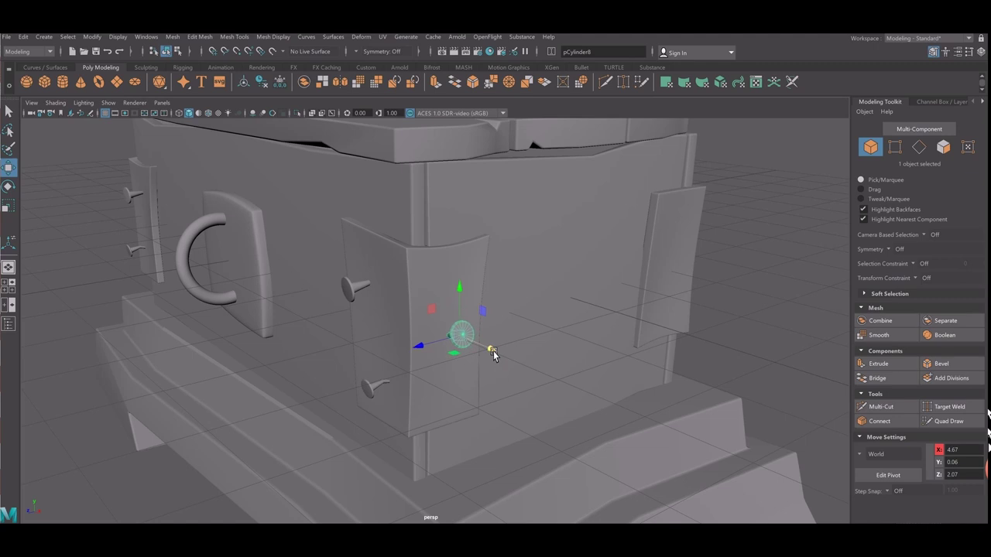
{"action": "mouse_move", "coordinate": [470, 301]}
{"action": "middle_mouse_down"}
{"action": "mouse_move", "coordinate": [475, 279]}
{"action": "mouse_move", "coordinate": [434, 413]}
{"action": "middle_mouse_up"}
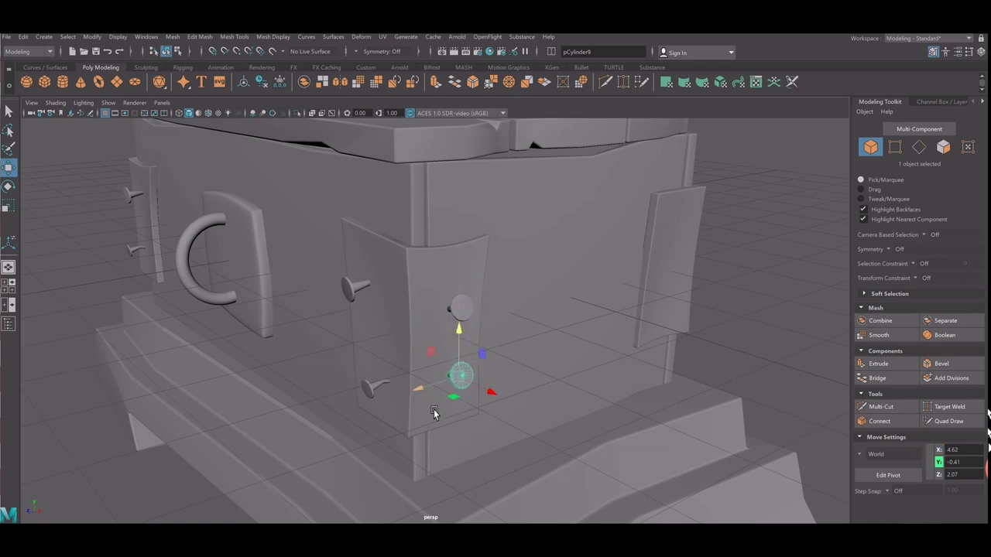
Duplicate the two-nail pair with Ctrl+D and move it onto the opposite corner plate.
{"action": "left_click", "coordinate": [461, 309], "text": "shift"}
{"action": "left_click_drag", "start_coordinate": [533, 336], "coordinate": [452, 358], "text": "alt"}
{"action": "key", "text": "ctrl+d"}
{"action": "middle_click_drag", "start_coordinate": [296, 340], "coordinate": [692, 327]}
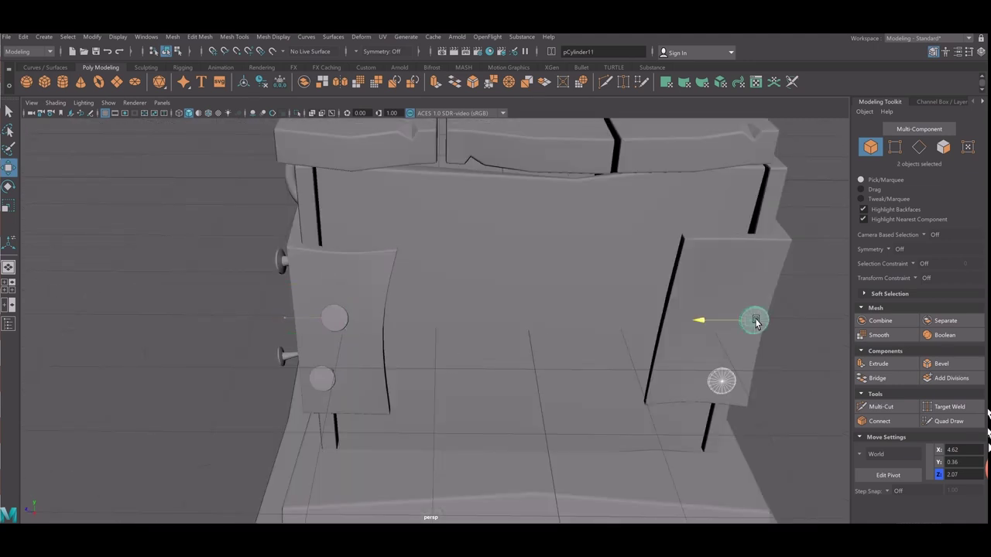
{"action": "left_click", "coordinate": [714, 403]}
{"action": "left_click", "coordinate": [714, 403]}
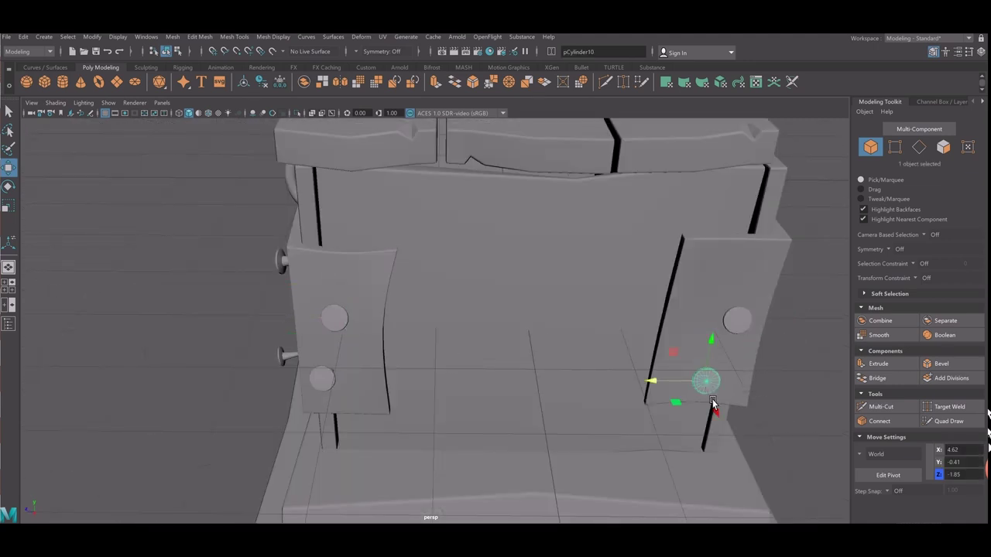
{"action": "mouse_move", "coordinate": [712, 401]}
{"action": "left_mouse_down", "text": "alt"}
{"action": "mouse_move", "coordinate": [718, 392]}
{"action": "mouse_move", "coordinate": [656, 383]}
{"action": "left_mouse_up", "text": "alt"}
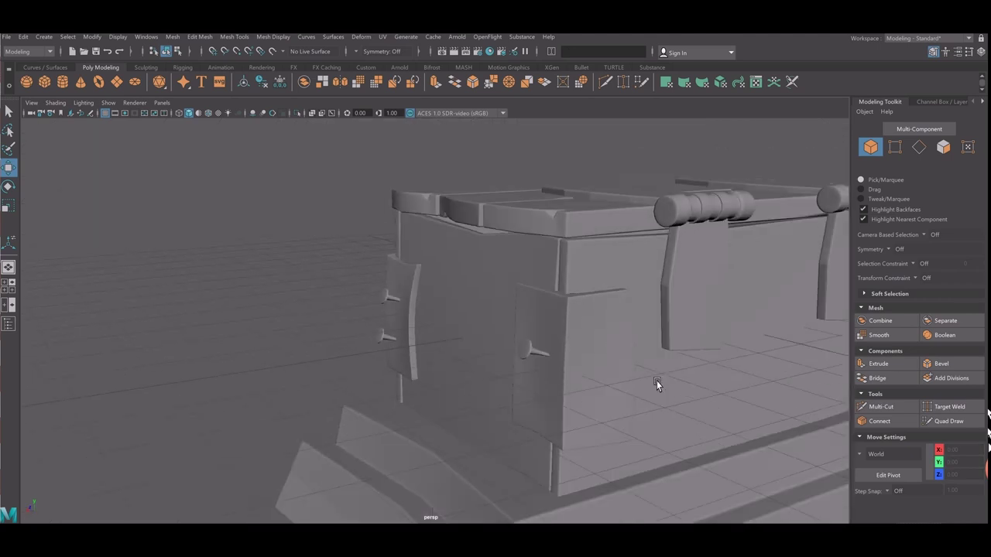
{"action": "left_click", "coordinate": [542, 375]}
{"action": "left_click", "coordinate": [526, 350]}
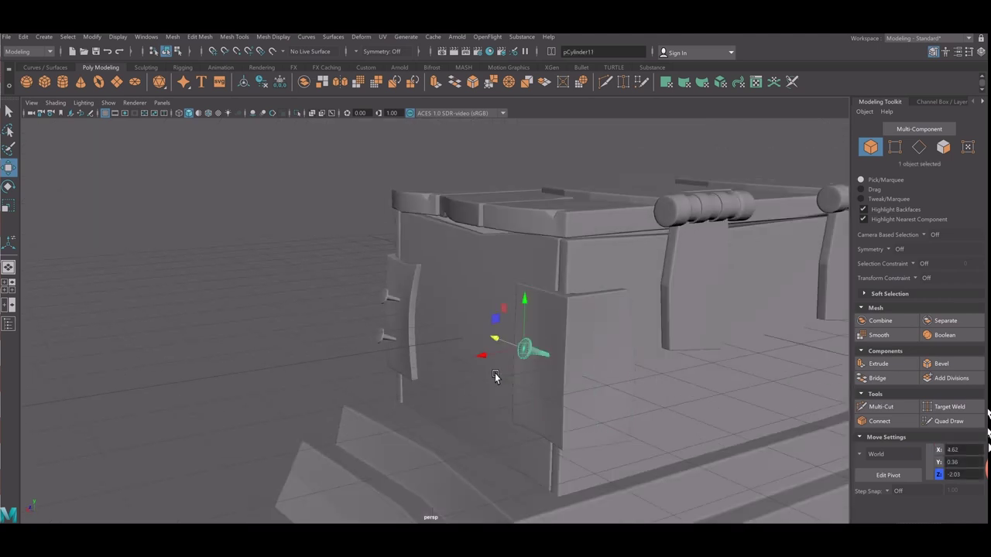
{"action": "left_click", "coordinate": [388, 355]}
{"action": "key", "text": "e"}
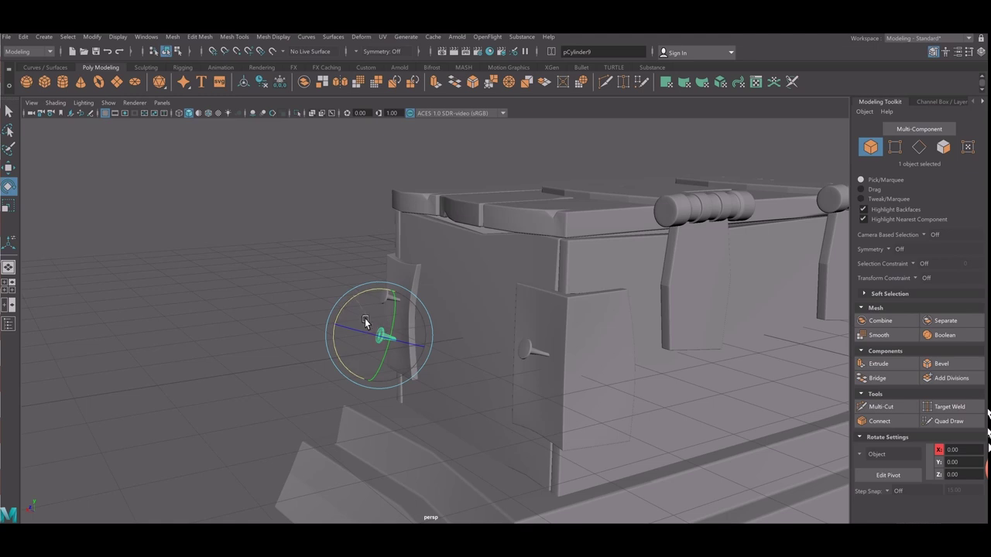
{"action": "left_click", "coordinate": [322, 325]}
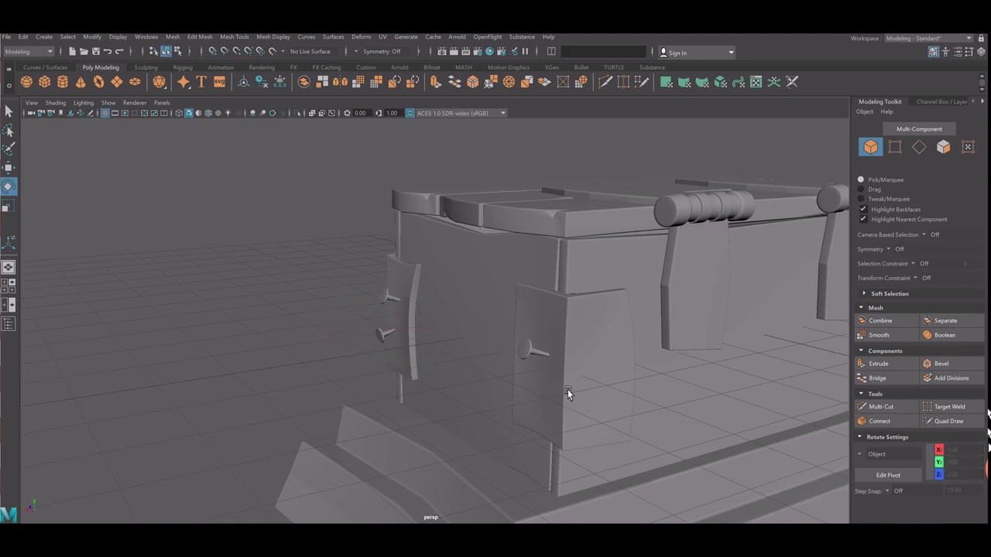
{"action": "left_click", "coordinate": [529, 354]}
{"action": "key", "text": "w"}
{"action": "key", "text": "e"}
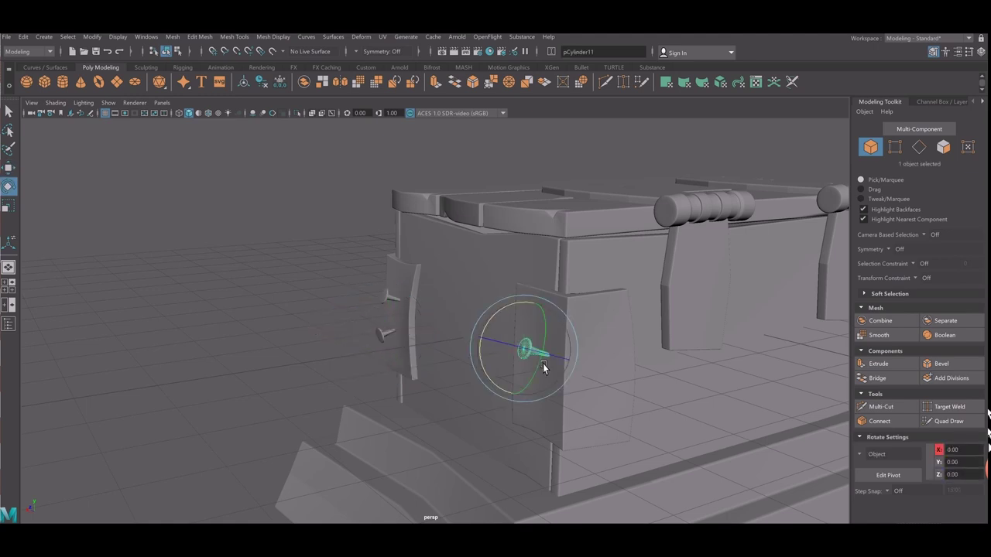
{"action": "left_click", "coordinate": [236, 296]}
{"action": "mouse_move", "coordinate": [236, 296]}
{"action": "left_mouse_down", "text": "alt"}
{"action": "mouse_move", "coordinate": [349, 302]}
{"action": "mouse_move", "coordinate": [387, 347]}
{"action": "mouse_move", "coordinate": [560, 339]}
{"action": "mouse_move", "coordinate": [547, 342]}
{"action": "mouse_move", "coordinate": [594, 346]}
{"action": "left_mouse_up", "text": "alt"}
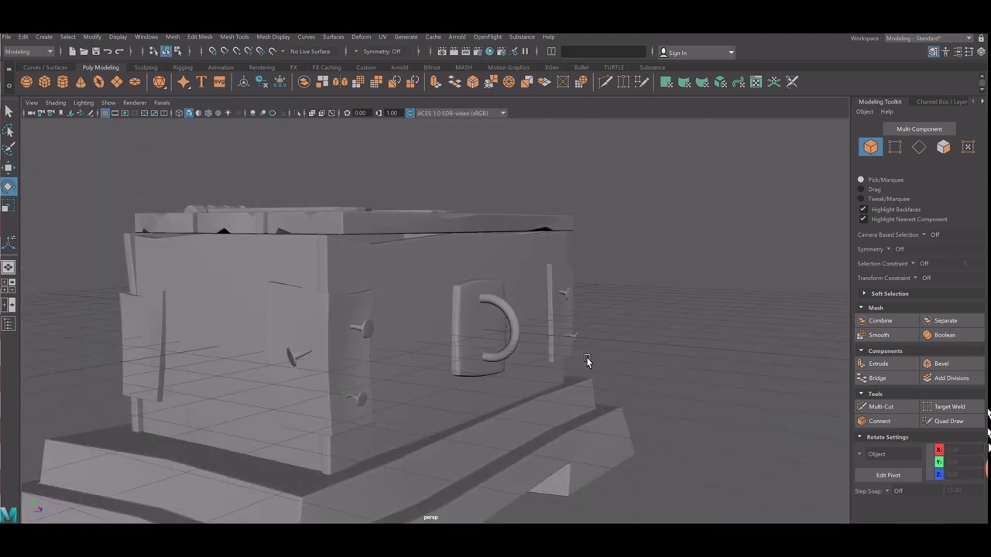
{"action": "left_click", "coordinate": [587, 358]}
{"action": "left_click", "coordinate": [592, 308]}
{"action": "left_click", "coordinate": [586, 312]}
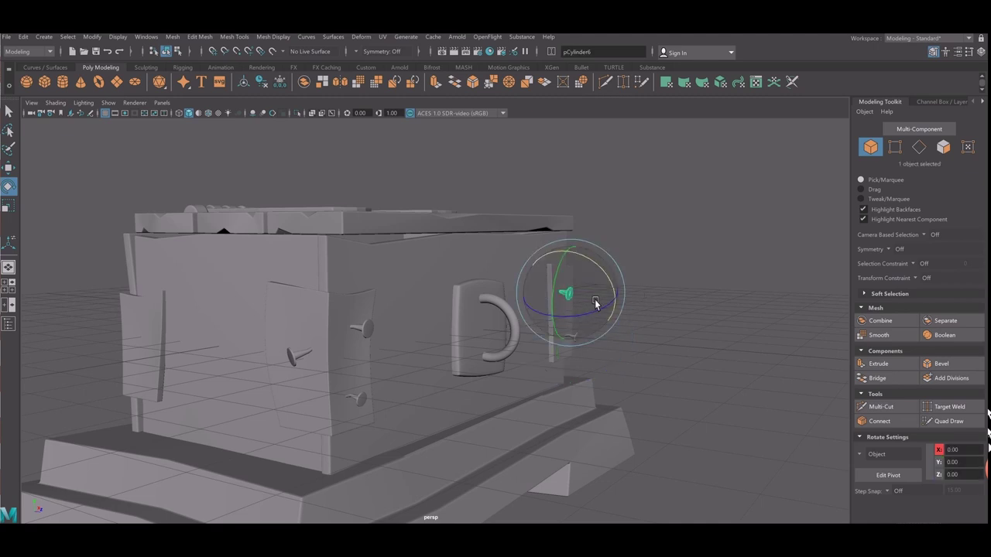
{"action": "left_click", "coordinate": [688, 292]}
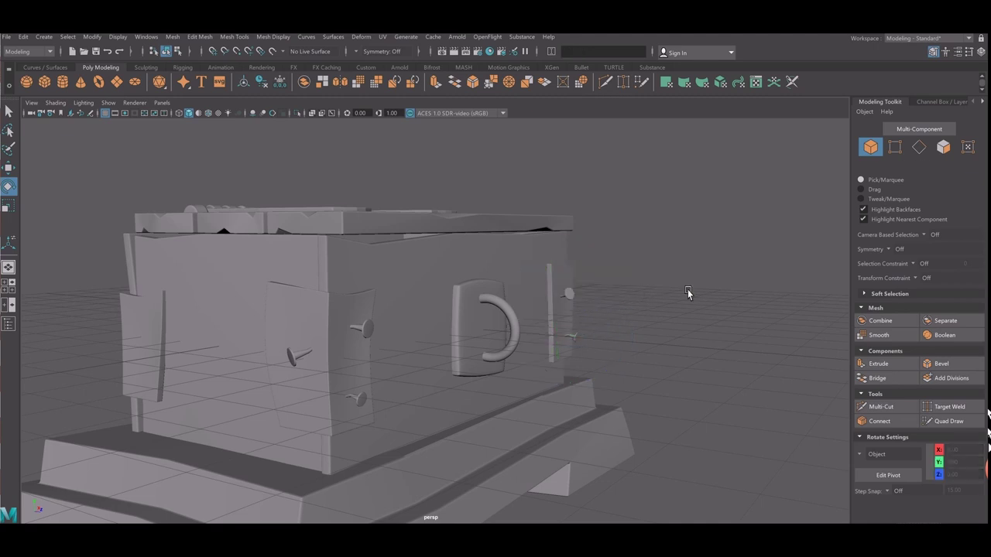
{"action": "mouse_move", "coordinate": [689, 293]}
{"action": "left_mouse_down", "text": "alt"}
{"action": "mouse_move", "coordinate": [715, 332]}
{"action": "mouse_move", "coordinate": [409, 370]}
{"action": "mouse_move", "coordinate": [483, 395]}
{"action": "mouse_move", "coordinate": [547, 329]}
{"action": "left_mouse_up", "text": "alt"}
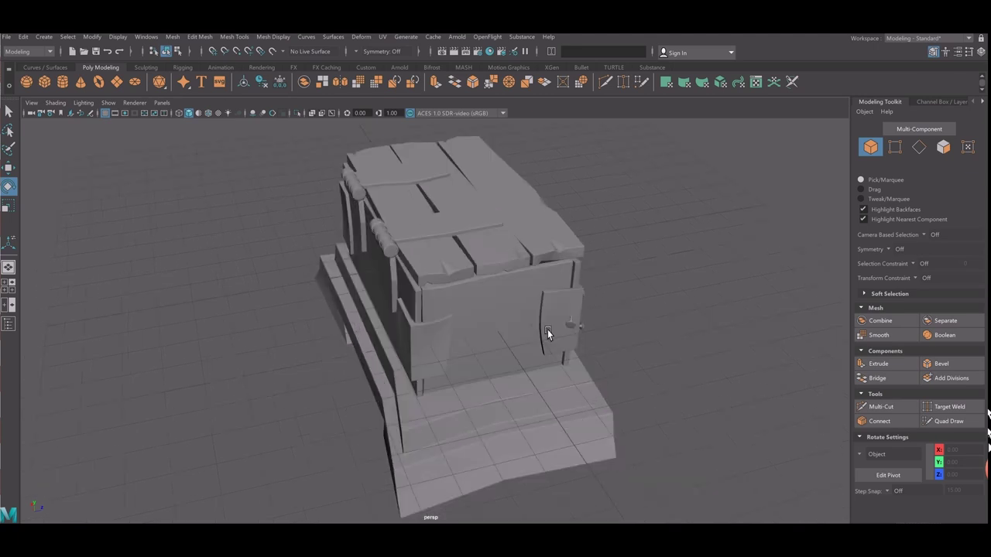
Move the selected nail copy onto the upper part of the end plate.
{"action": "left_click", "coordinate": [583, 343]}
{"action": "scroll", "coordinate": [588, 360], "scroll_direction": "up", "scroll_amount": 2}
{"action": "scroll", "coordinate": [586, 367], "scroll_direction": "up", "scroll_amount": 2}
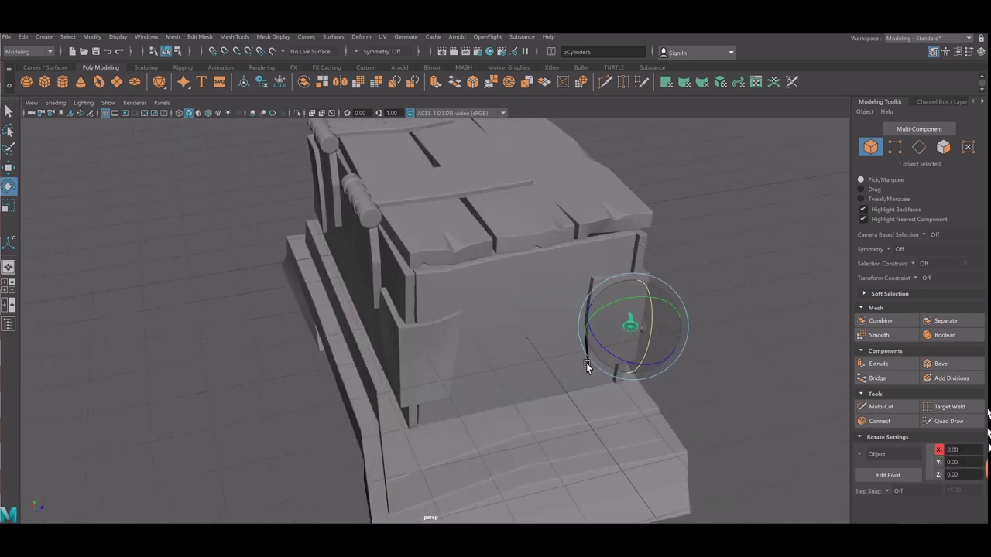
{"action": "key", "text": "w"}
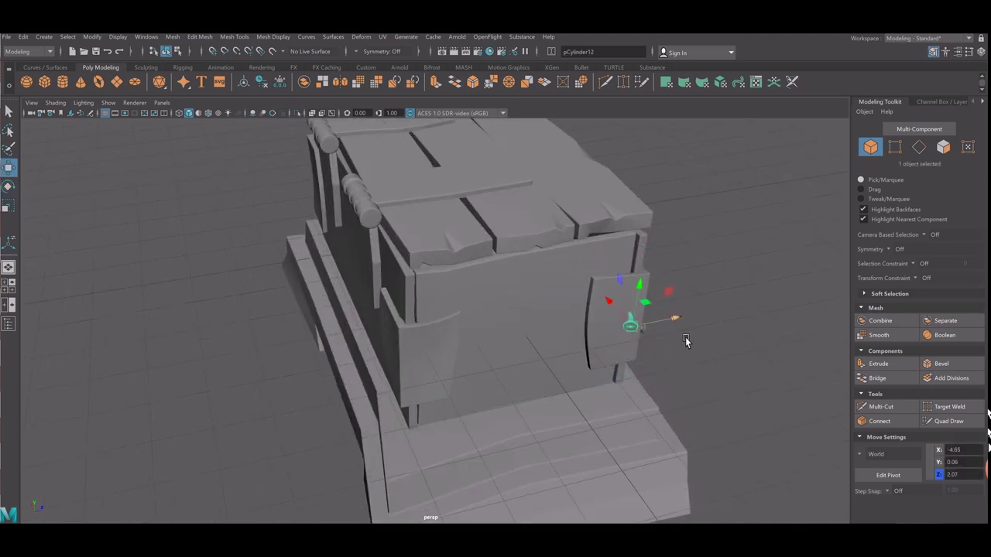
{"action": "mouse_move", "coordinate": [685, 340]}
{"action": "middle_mouse_down"}
{"action": "mouse_move", "coordinate": [482, 353]}
{"action": "mouse_move", "coordinate": [464, 397]}
{"action": "mouse_move", "coordinate": [472, 416]}
{"action": "middle_mouse_up"}
Duplicate the nail and seat the copy lower on the end plate, just beneath the first.
{"action": "key", "text": "ctrl+d"}
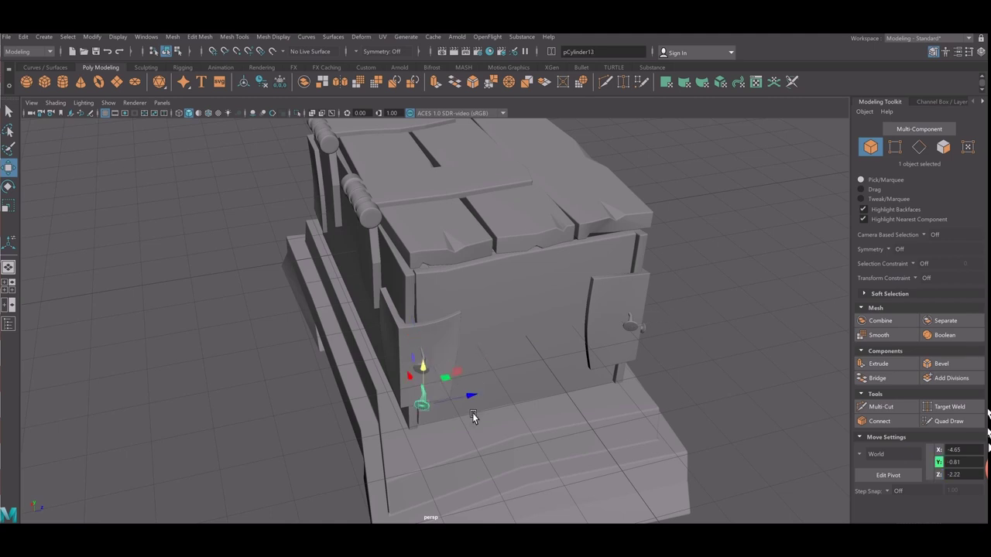
{"action": "key", "text": "e"}
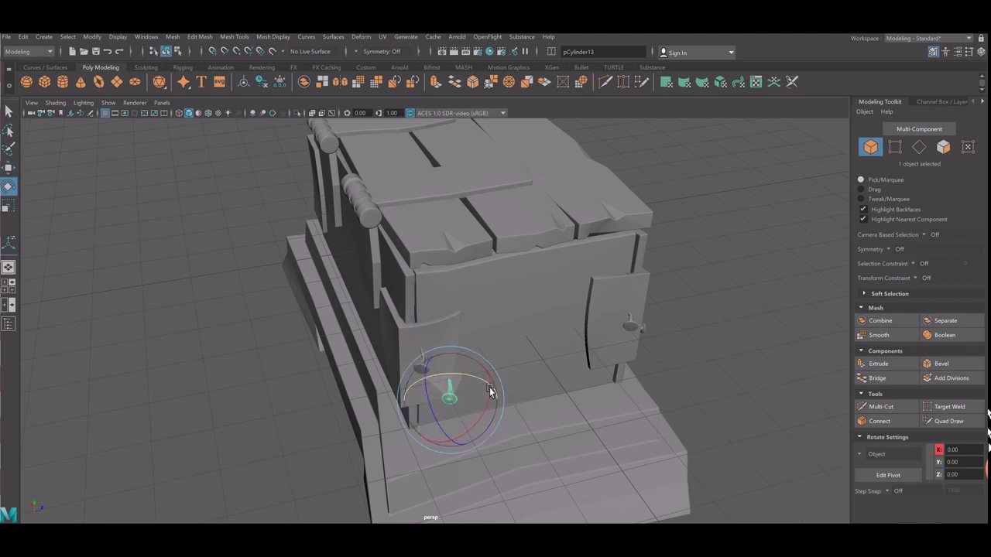
{"action": "key", "text": "w"}
{"action": "middle_click_drag", "start_coordinate": [498, 411], "coordinate": [492, 410]}
{"action": "key", "text": "r"}
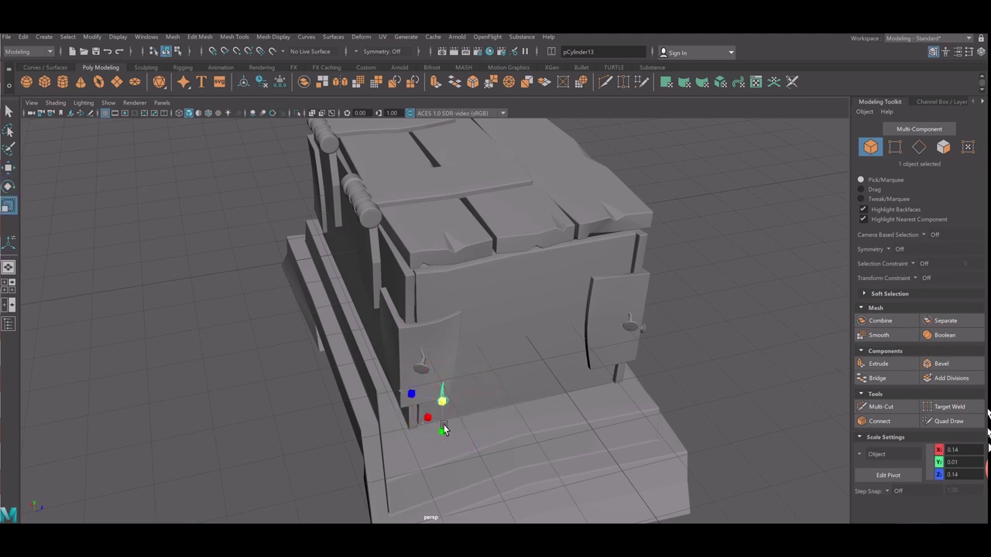
{"action": "key", "text": "w"}
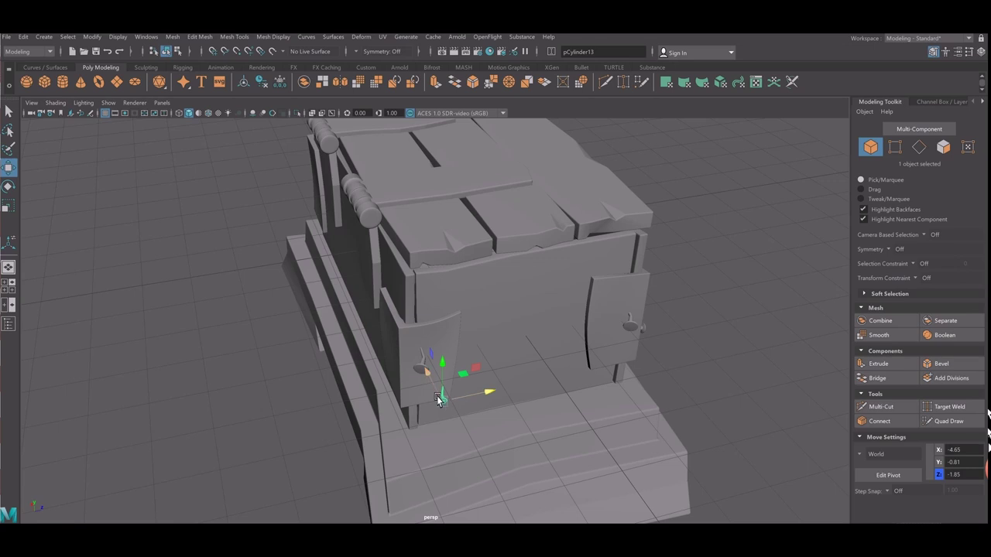
{"action": "left_click_drag", "start_coordinate": [438, 398], "coordinate": [435, 393]}
{"action": "left_click", "coordinate": [243, 348]}
{"action": "mouse_move", "coordinate": [243, 347]}
{"action": "left_mouse_down", "text": "alt"}
{"action": "mouse_move", "coordinate": [283, 348]}
{"action": "mouse_move", "coordinate": [251, 347]}
{"action": "left_mouse_up", "text": "alt"}
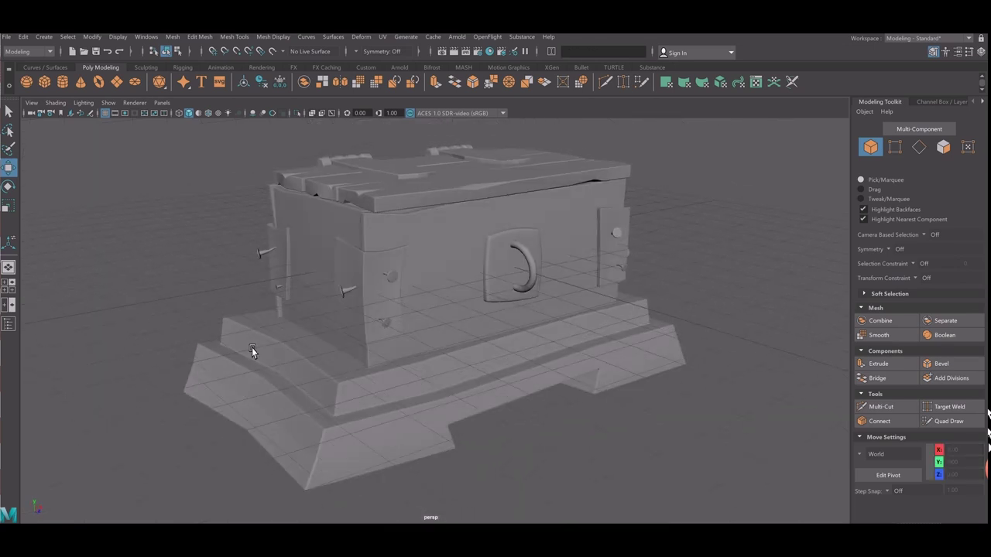
Check the front corner nail, then orbit around to view the back plate and lid hinges.
{"action": "left_click", "coordinate": [395, 344]}
{"action": "scroll", "coordinate": [397, 342], "scroll_direction": "up", "scroll_amount": 5}
{"action": "key", "text": "r"}
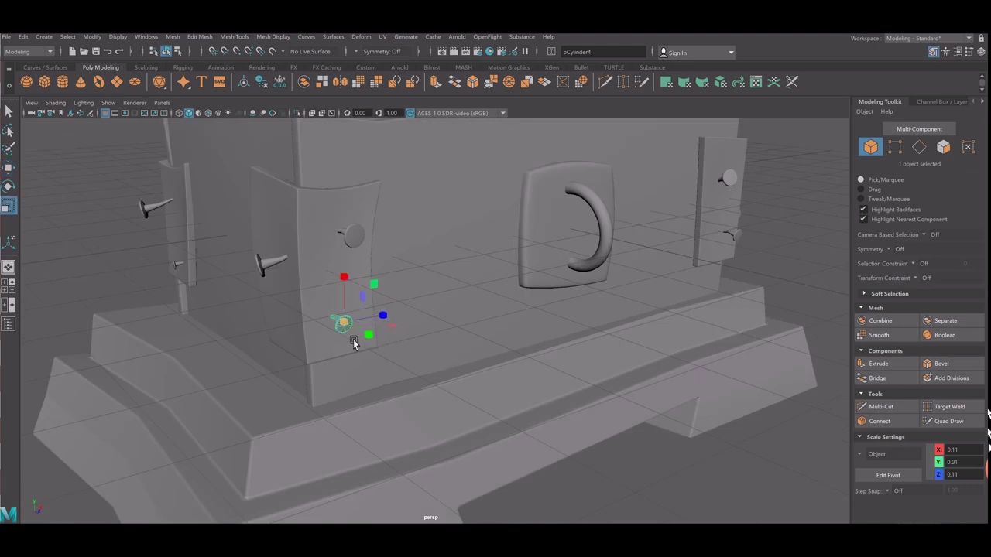
{"action": "key", "text": "w"}
{"action": "mouse_move", "coordinate": [367, 364]}
{"action": "left_mouse_down", "text": "alt"}
{"action": "mouse_move", "coordinate": [382, 380]}
{"action": "mouse_move", "coordinate": [511, 368]}
{"action": "left_mouse_up", "text": "alt"}
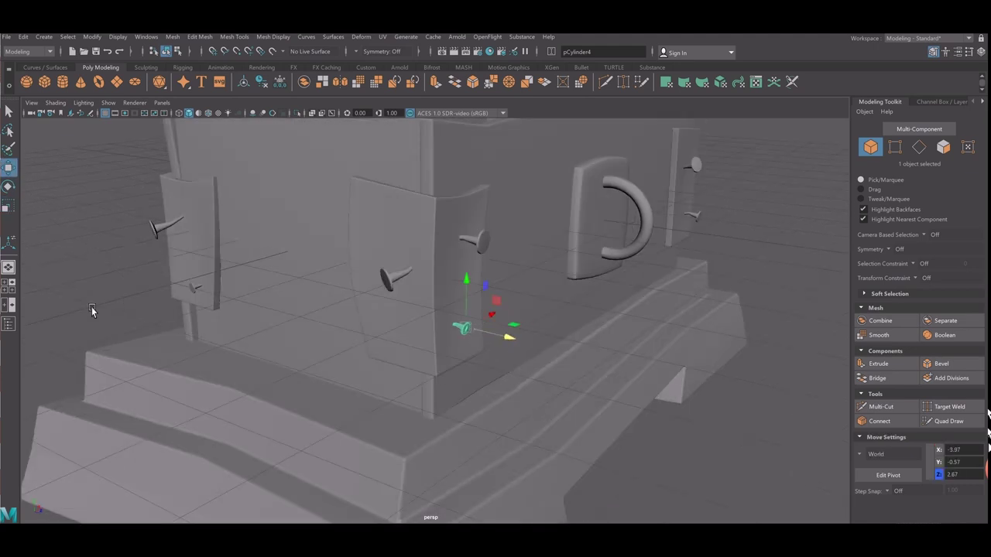
{"action": "left_click", "coordinate": [151, 295]}
{"action": "scroll", "coordinate": [152, 294], "scroll_direction": "down", "scroll_amount": 3}
{"action": "mouse_move", "coordinate": [152, 294]}
{"action": "left_mouse_down", "text": "alt"}
{"action": "mouse_move", "coordinate": [471, 356]}
{"action": "mouse_move", "coordinate": [624, 357]}
{"action": "left_mouse_up", "text": "alt"}
Duplicate a back-plate nail, tilt it, and slide it down and left along the side plate.
{"action": "left_click", "coordinate": [623, 357]}
{"action": "scroll", "coordinate": [611, 361], "scroll_direction": "up", "scroll_amount": 2}
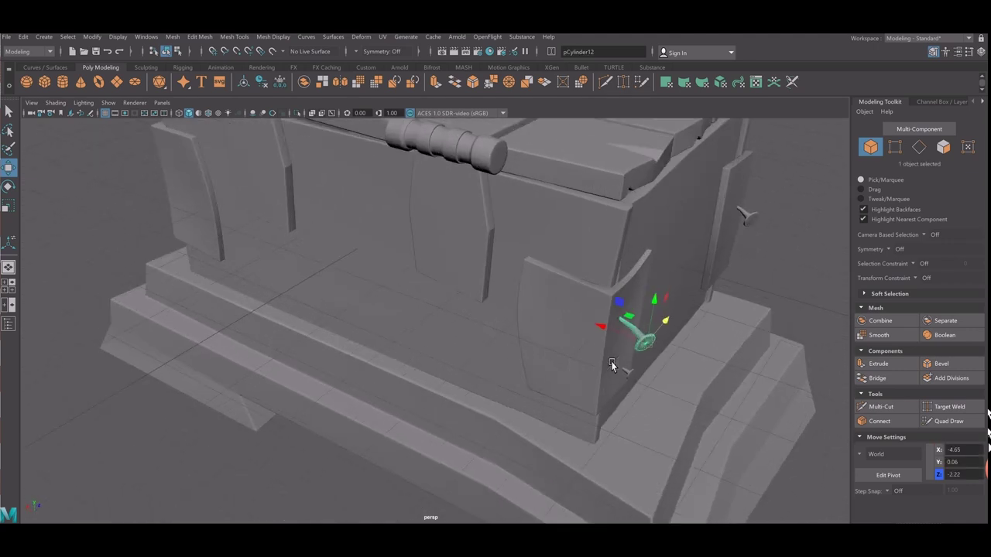
{"action": "key", "text": "ctrl+d"}
{"action": "key", "text": "e"}
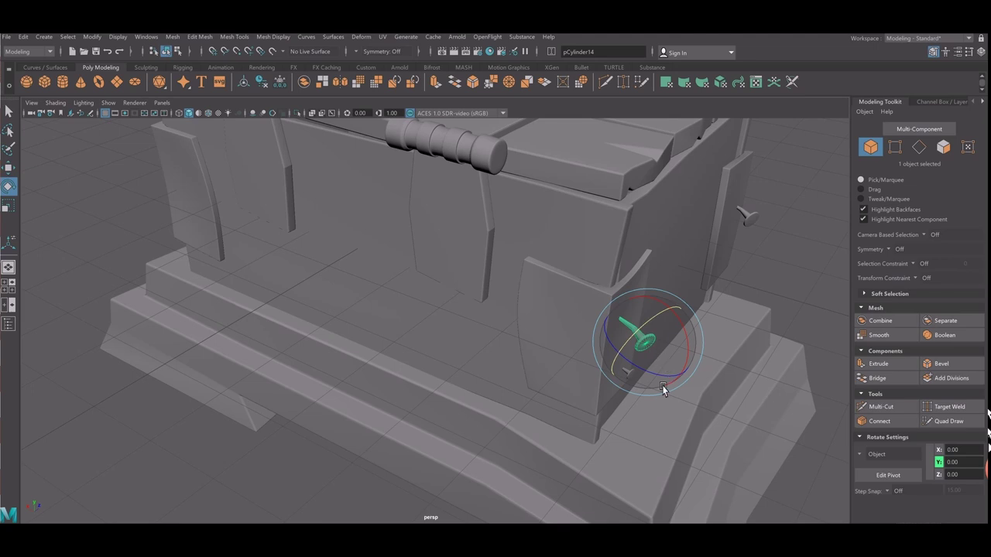
{"action": "left_click_drag", "start_coordinate": [659, 390], "coordinate": [630, 382]}
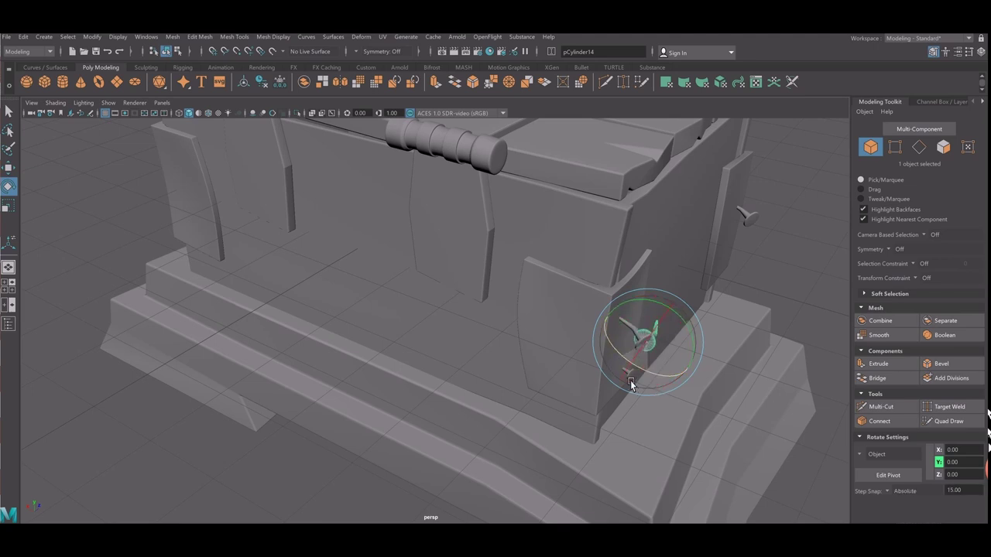
{"action": "key", "text": "w"}
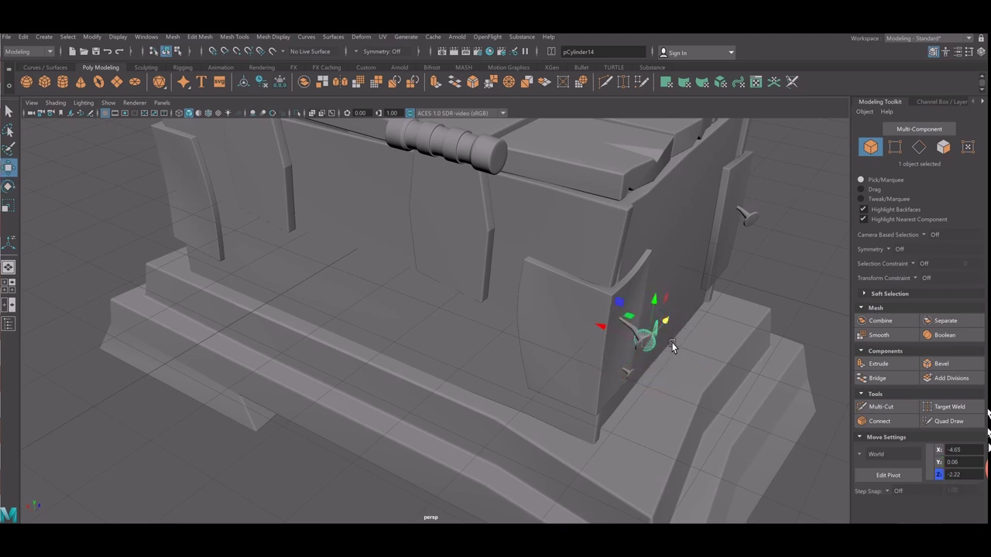
{"action": "middle_click_drag", "start_coordinate": [671, 342], "coordinate": [663, 363]}
{"action": "mouse_move", "coordinate": [576, 365]}
{"action": "middle_mouse_down"}
{"action": "mouse_move", "coordinate": [516, 350]}
{"action": "mouse_move", "coordinate": [567, 387]}
{"action": "middle_mouse_up"}
{"action": "key", "text": "e"}
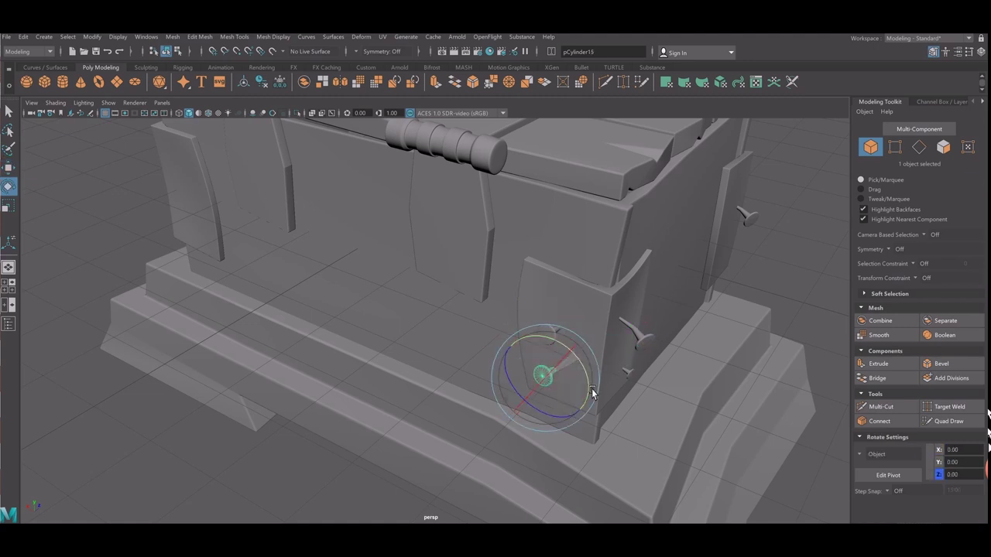
Select both nails and move them across to the opposite side plate.
{"action": "key", "text": "w"}
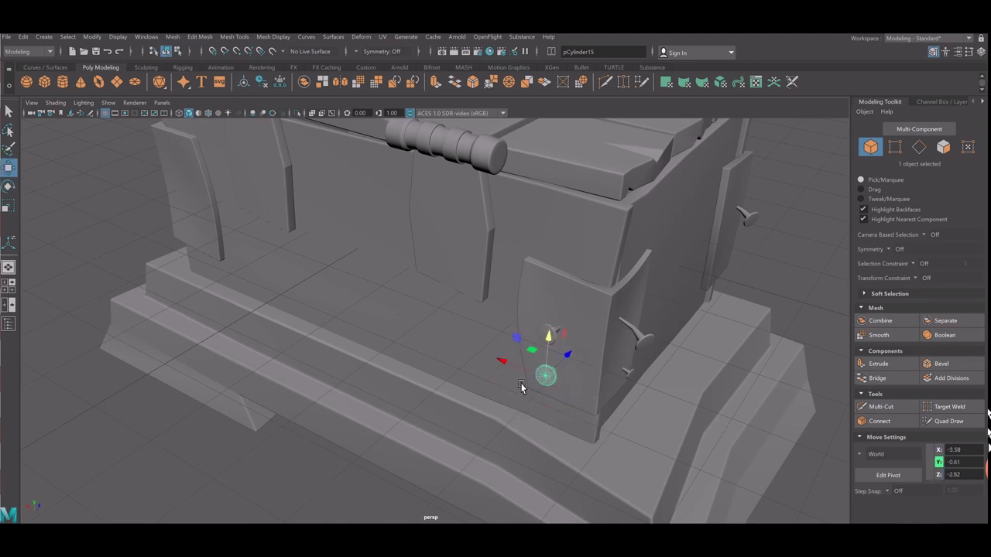
{"action": "left_click", "coordinate": [572, 388], "text": "shift"}
{"action": "middle_click_drag", "start_coordinate": [400, 358], "coordinate": [491, 332], "text": "alt"}
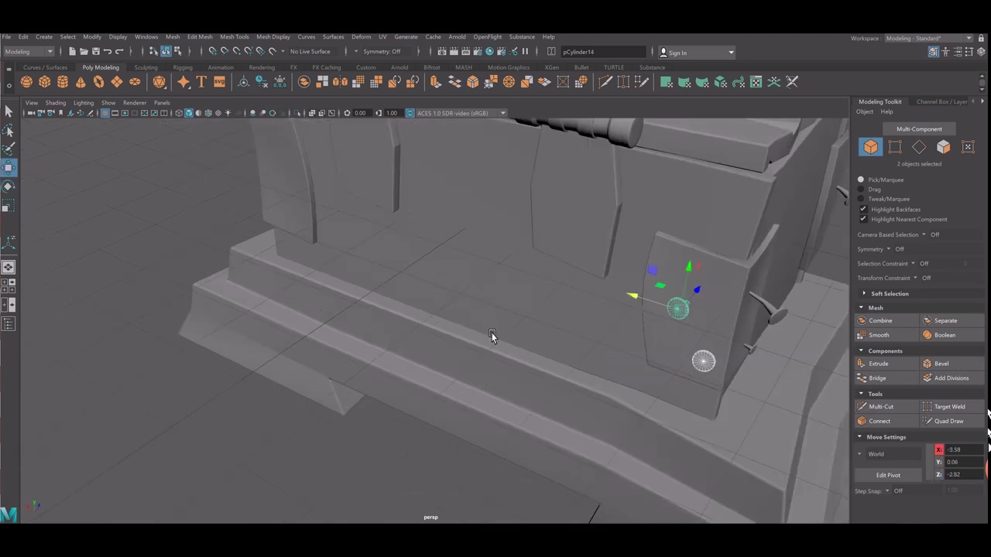
{"action": "left_click_drag", "start_coordinate": [491, 332], "coordinate": [597, 258], "text": "alt"}
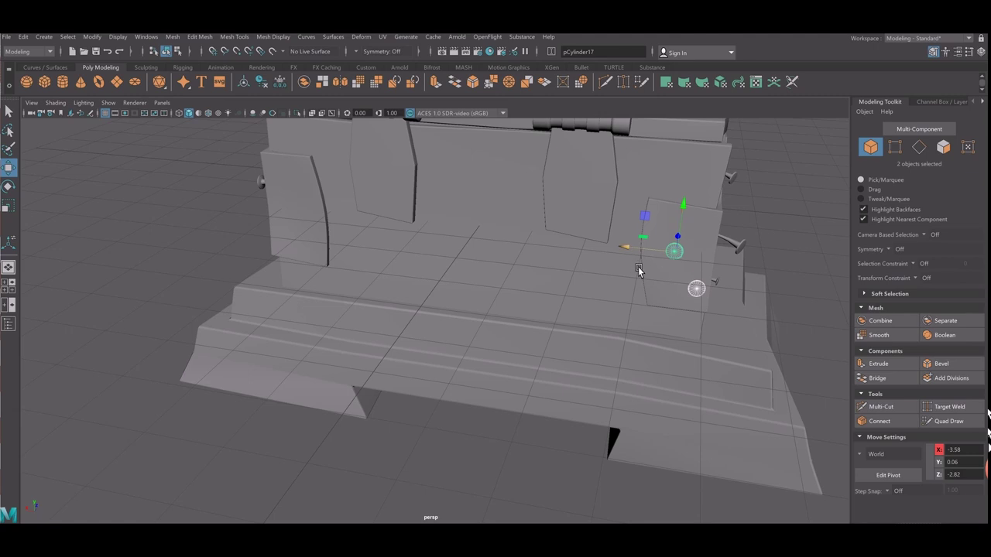
{"action": "mouse_move", "coordinate": [638, 270]}
{"action": "middle_mouse_down"}
{"action": "mouse_move", "coordinate": [405, 256]}
{"action": "mouse_move", "coordinate": [276, 232]}
{"action": "middle_mouse_up"}
{"action": "left_click_drag", "start_coordinate": [276, 232], "coordinate": [200, 289], "text": "alt"}
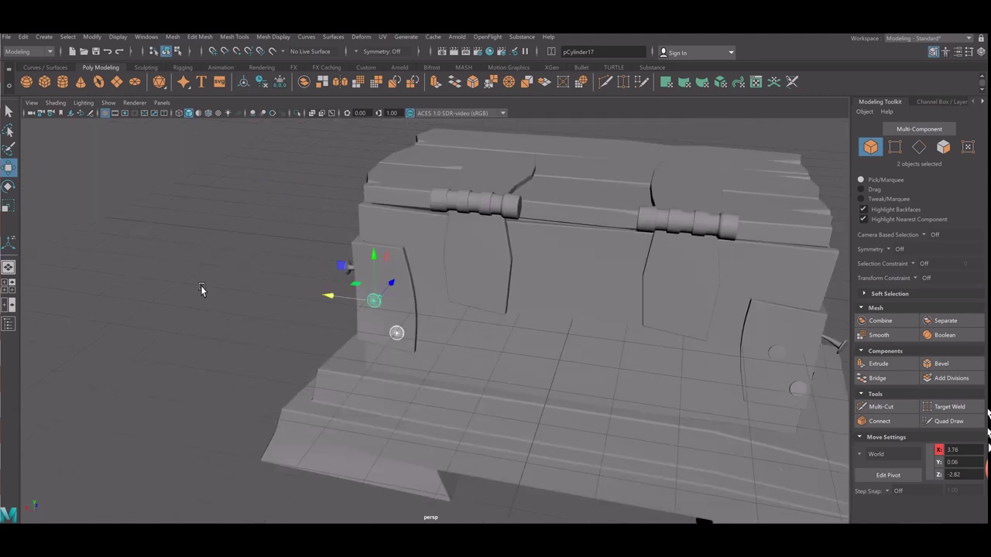
Fine-tune the upper and lower nails individually with scale and move on that plate.
{"action": "left_click", "coordinate": [387, 296], "text": "shift"}
{"action": "left_click", "coordinate": [389, 307]}
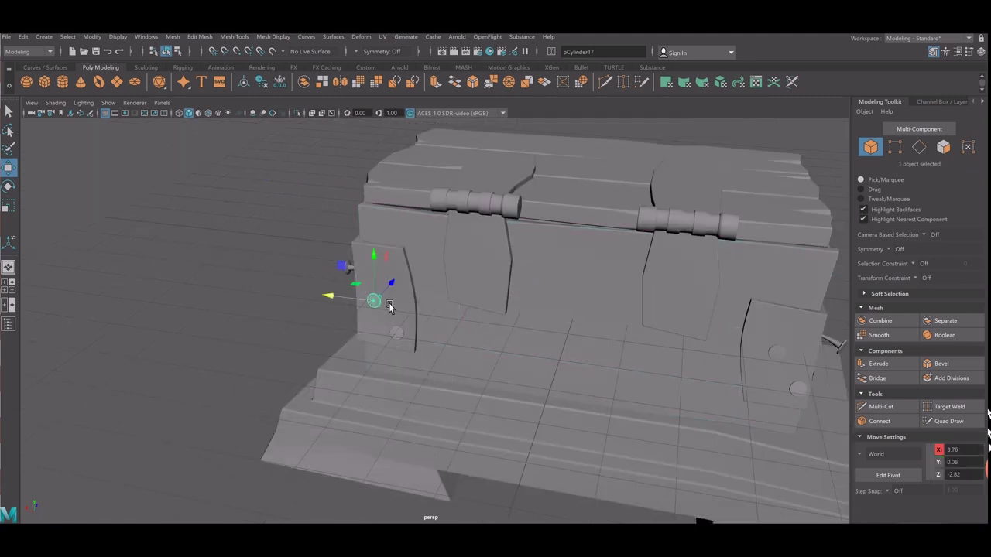
{"action": "key", "text": "r"}
{"action": "left_click", "coordinate": [396, 341]}
{"action": "scroll", "coordinate": [399, 352], "scroll_direction": "up", "scroll_amount": 3}
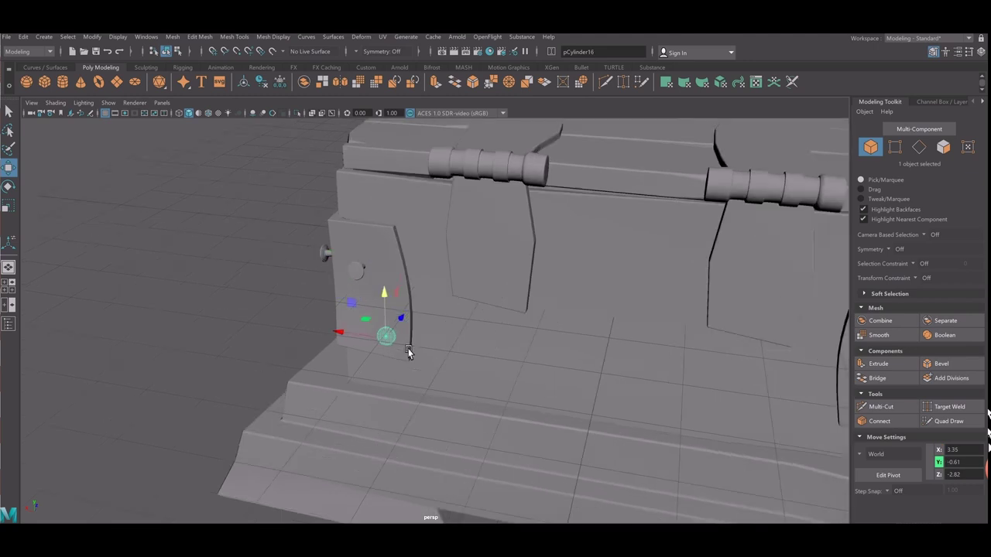
{"action": "key", "text": "w"}
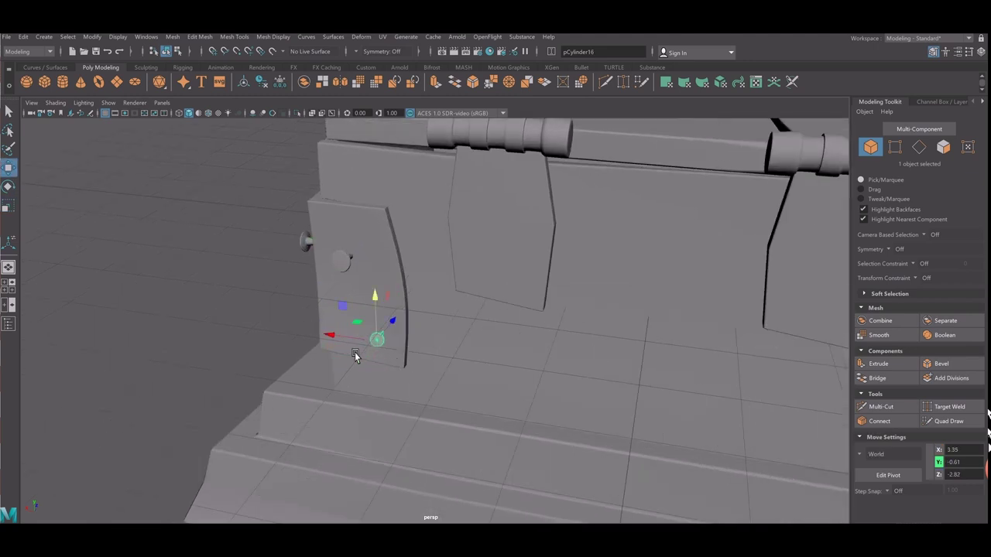
{"action": "left_click", "coordinate": [226, 338]}
{"action": "mouse_move", "coordinate": [227, 338]}
{"action": "left_mouse_down", "text": "alt"}
{"action": "mouse_move", "coordinate": [312, 348]}
{"action": "mouse_move", "coordinate": [346, 339]}
{"action": "mouse_move", "coordinate": [326, 358]}
{"action": "mouse_move", "coordinate": [354, 354]}
{"action": "mouse_move", "coordinate": [364, 336]}
{"action": "mouse_move", "coordinate": [353, 370]}
{"action": "mouse_move", "coordinate": [378, 347]}
{"action": "mouse_move", "coordinate": [407, 288]}
{"action": "mouse_move", "coordinate": [390, 296]}
{"action": "left_mouse_up", "text": "alt"}
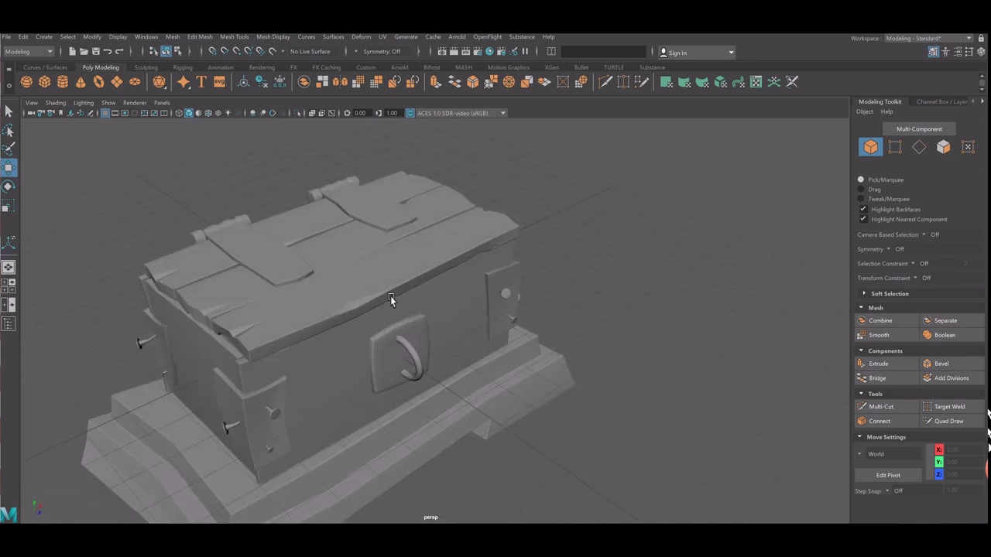
Slide a copied plank patch to the lid's front centre and shorten its length to 1.6.
{"action": "scroll", "coordinate": [390, 296], "scroll_direction": "up", "scroll_amount": 3}
{"action": "left_click", "coordinate": [225, 256]}
{"action": "left_click_drag", "start_coordinate": [225, 257], "coordinate": [250, 274], "text": "alt"}
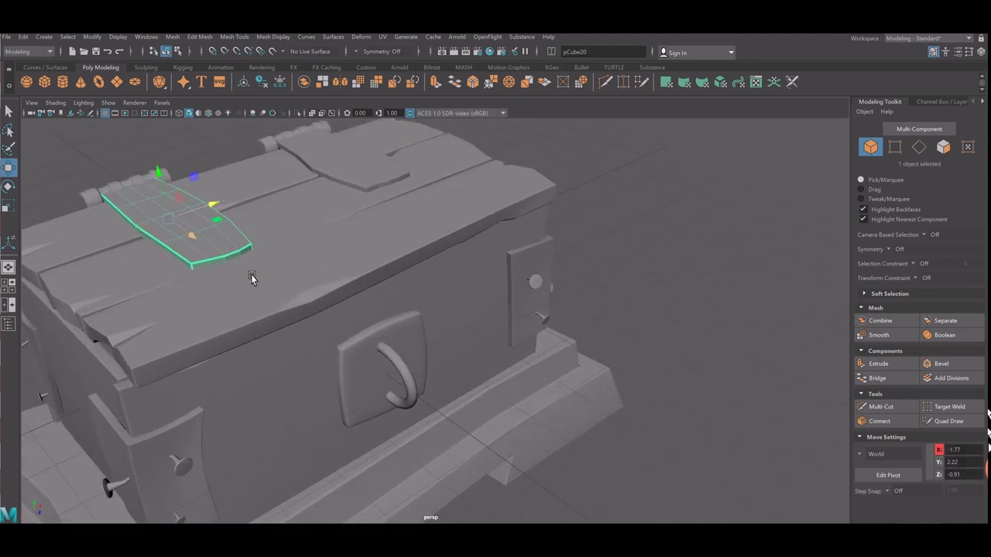
{"action": "left_click", "coordinate": [204, 261]}
{"action": "middle_click_drag", "start_coordinate": [204, 261], "coordinate": [307, 307]}
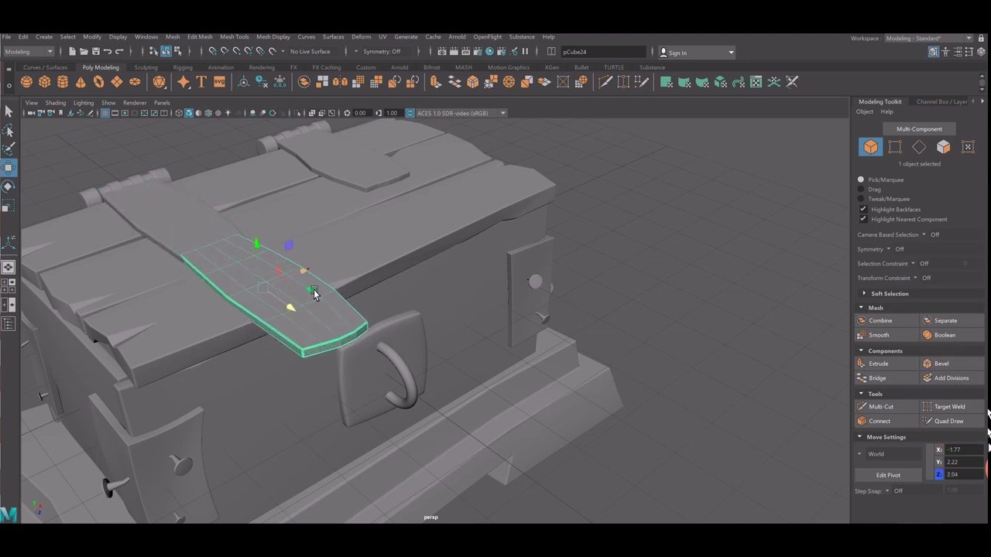
{"action": "left_click_drag", "start_coordinate": [314, 293], "coordinate": [395, 263]}
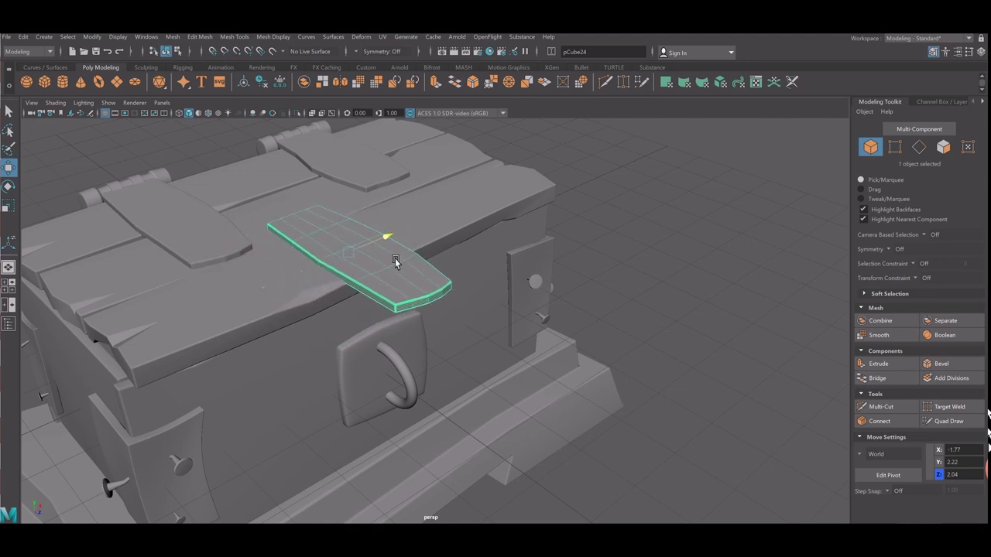
{"action": "key", "text": "r"}
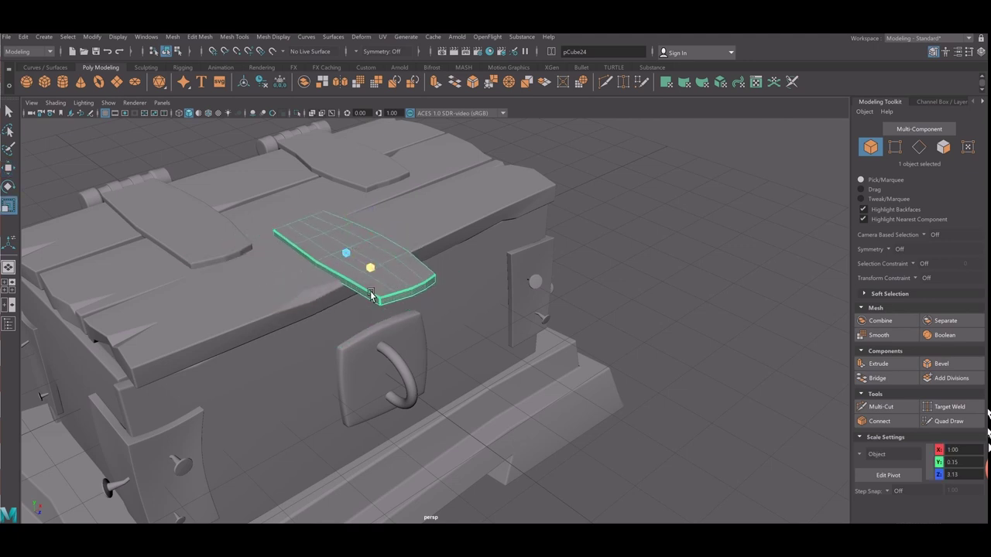
{"action": "middle_click_drag", "start_coordinate": [392, 297], "coordinate": [362, 292]}
Inspect the shortened patch from a top-down view and a low side view.
{"action": "scroll", "coordinate": [418, 286], "scroll_direction": "up", "scroll_amount": 2}
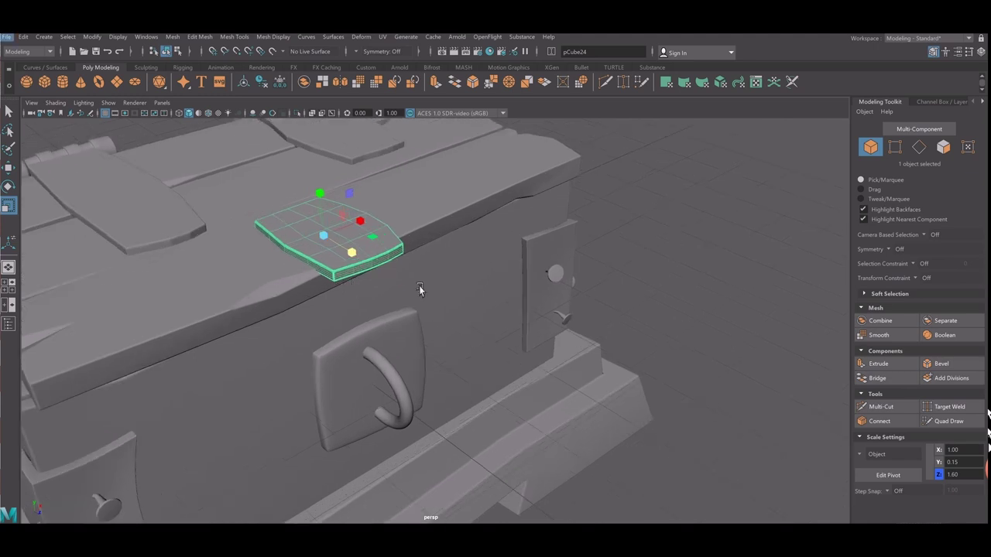
{"action": "left_click", "coordinate": [671, 240]}
{"action": "mouse_move", "coordinate": [671, 240]}
{"action": "left_mouse_down", "text": "alt"}
{"action": "mouse_move", "coordinate": [372, 317]}
{"action": "mouse_move", "coordinate": [518, 283]}
{"action": "left_mouse_up", "text": "alt"}
{"action": "left_click", "coordinate": [569, 271]}
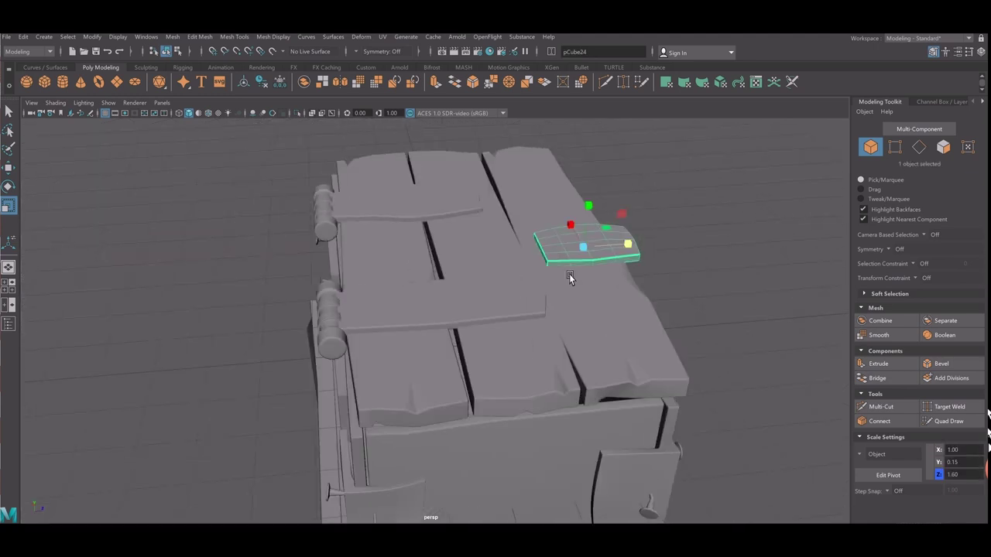
{"action": "key", "text": "w"}
{"action": "left_click_drag", "start_coordinate": [586, 305], "coordinate": [585, 346], "text": "alt"}
{"action": "left_click", "coordinate": [627, 374]}
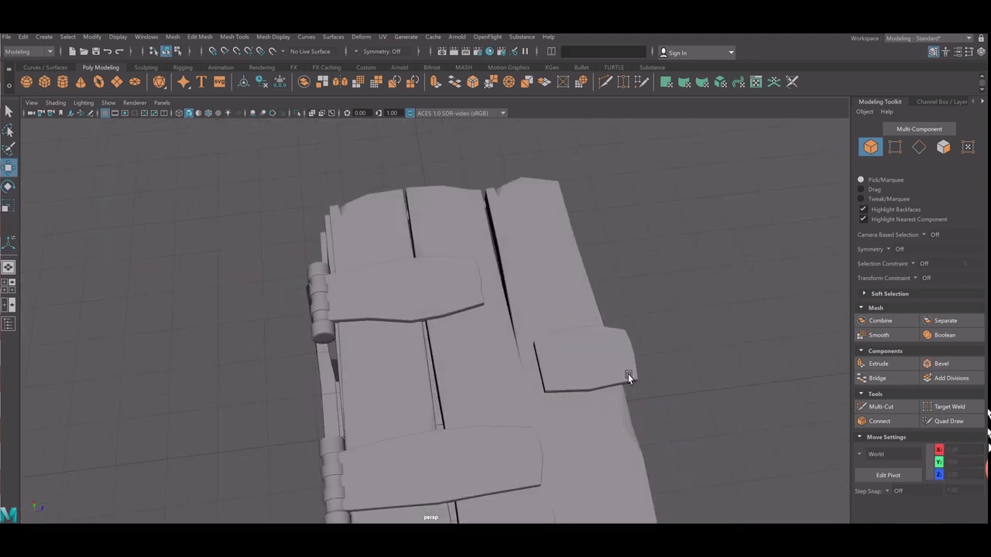
{"action": "left_click_drag", "start_coordinate": [628, 374], "coordinate": [467, 314], "text": "alt"}
Select the back hinge cylinder on the lid.
{"action": "left_click", "coordinate": [148, 234]}
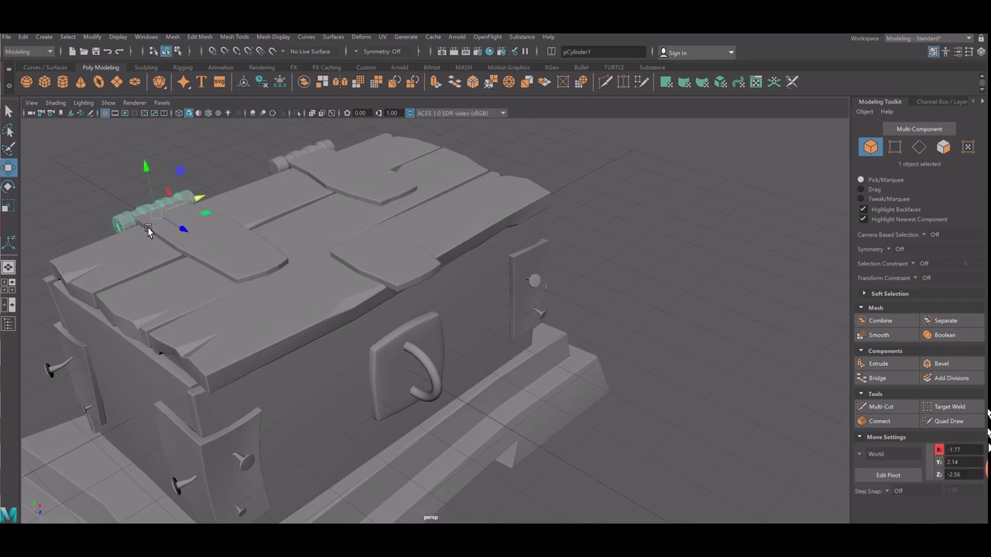
{"action": "left_click", "coordinate": [375, 285]}
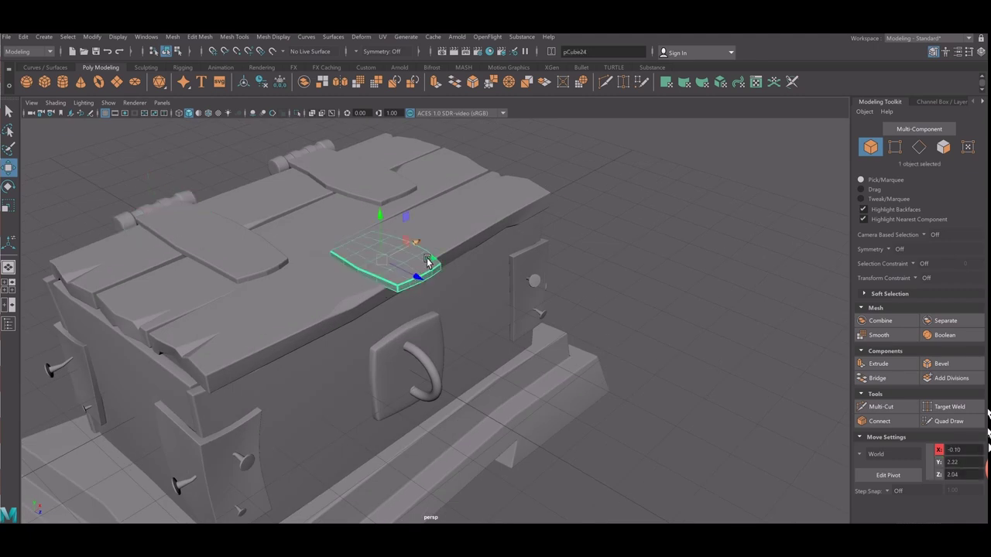
{"action": "left_click", "coordinate": [598, 224]}
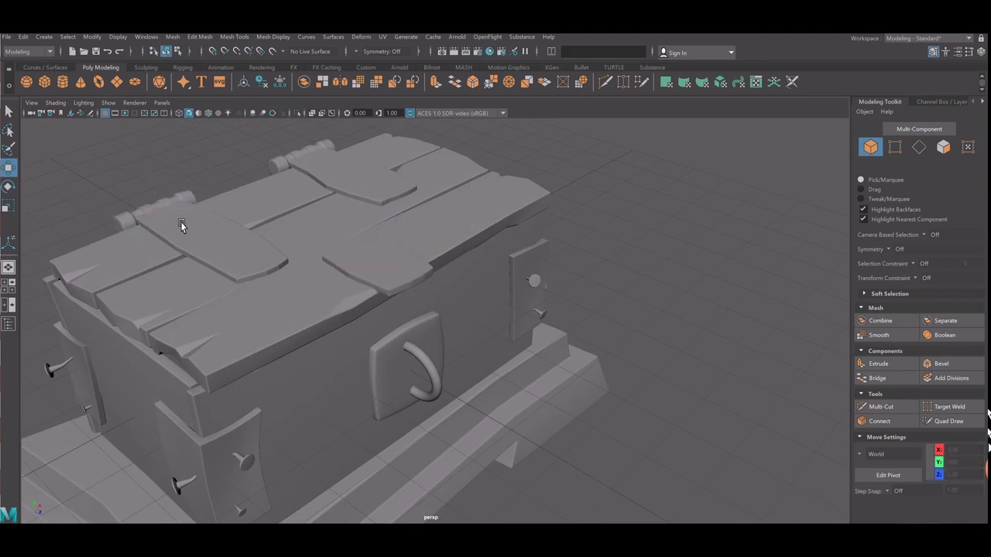
{"action": "left_click", "coordinate": [181, 224]}
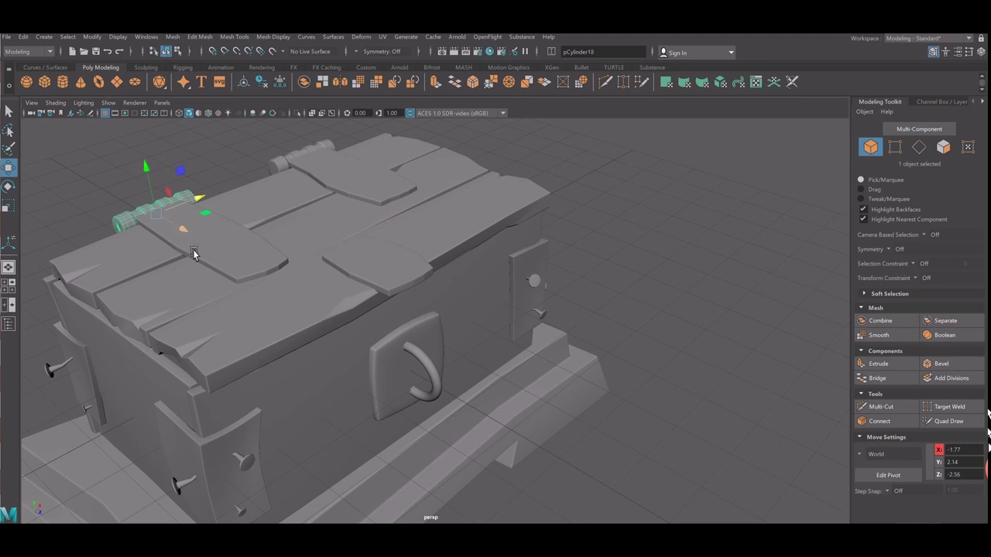
Move the hinge cylinder to the lid's front centre, shrink it uniformly, and raise it slightly.
{"action": "mouse_move", "coordinate": [194, 254]}
{"action": "left_mouse_down"}
{"action": "mouse_move", "coordinate": [379, 333]}
{"action": "mouse_move", "coordinate": [455, 293]}
{"action": "left_mouse_up"}
{"action": "key", "text": "r"}
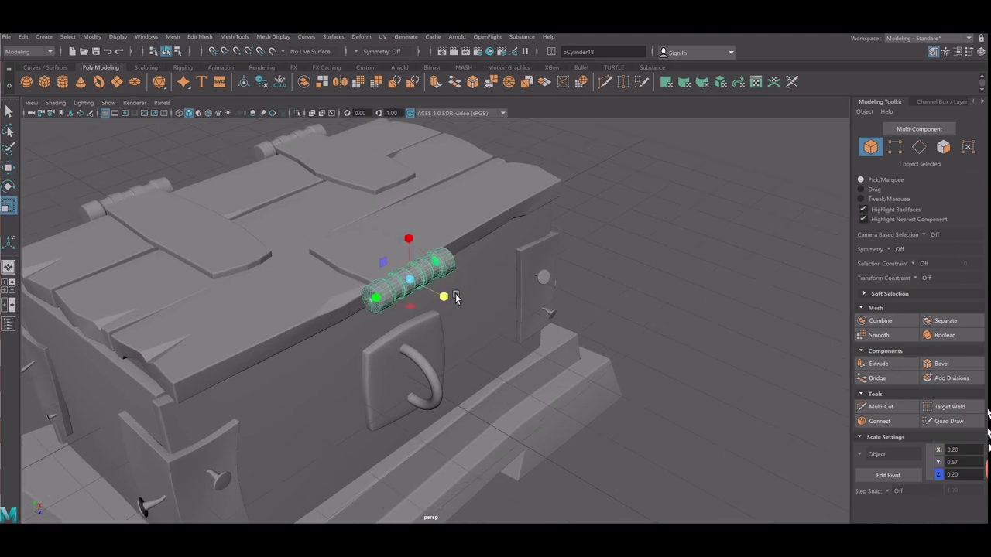
{"action": "scroll", "coordinate": [396, 286], "scroll_direction": "up", "scroll_amount": 5}
{"action": "mouse_move", "coordinate": [409, 279]}
{"action": "middle_mouse_down"}
{"action": "mouse_move", "coordinate": [396, 283]}
{"action": "mouse_move", "coordinate": [441, 275]}
{"action": "middle_mouse_up"}
{"action": "key", "text": "w"}
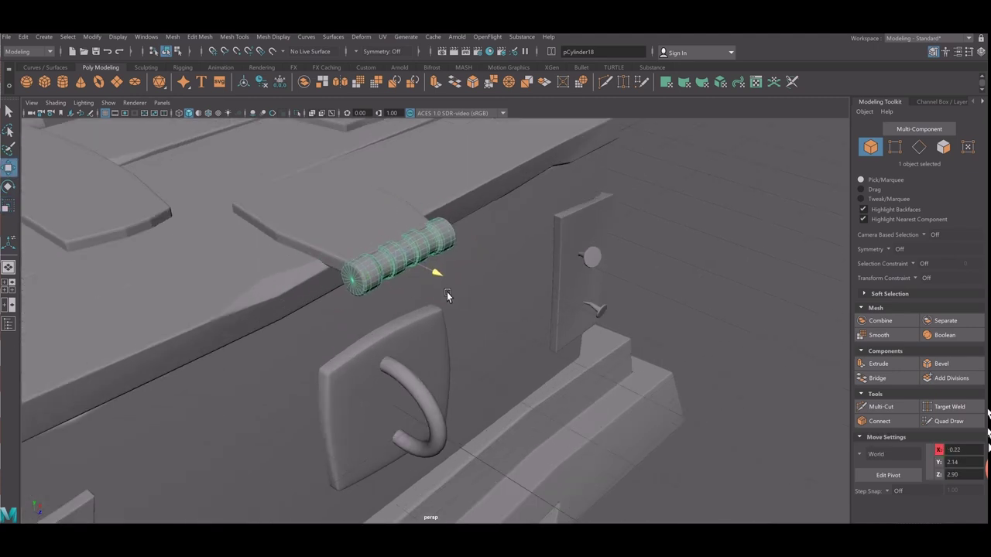
{"action": "left_click_drag", "start_coordinate": [403, 232], "coordinate": [412, 225]}
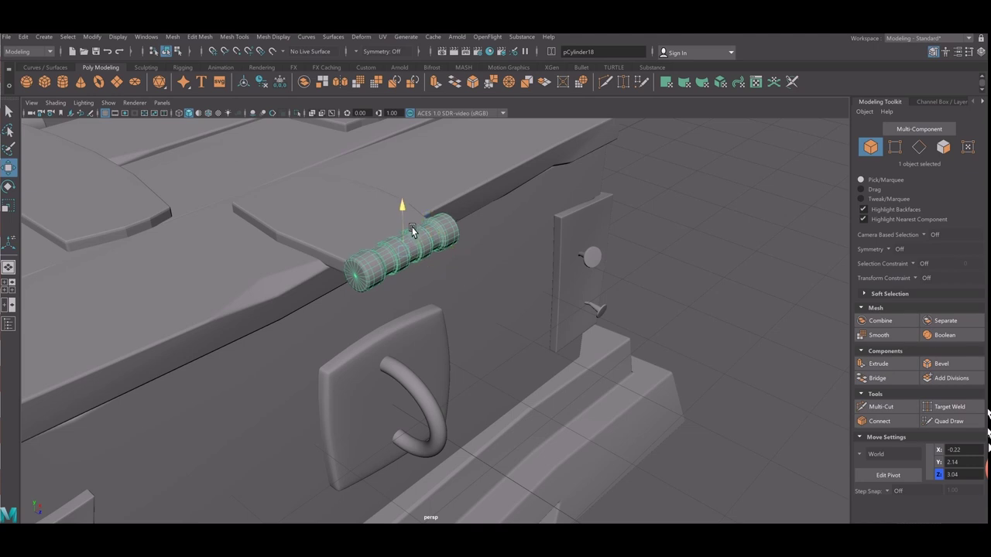
{"action": "mouse_move", "coordinate": [631, 221]}
{"action": "left_mouse_down", "text": "alt"}
{"action": "mouse_move", "coordinate": [537, 291]}
{"action": "mouse_move", "coordinate": [367, 288]}
{"action": "mouse_move", "coordinate": [468, 264]}
{"action": "left_mouse_up", "text": "alt"}
{"action": "left_click", "coordinate": [529, 293]}
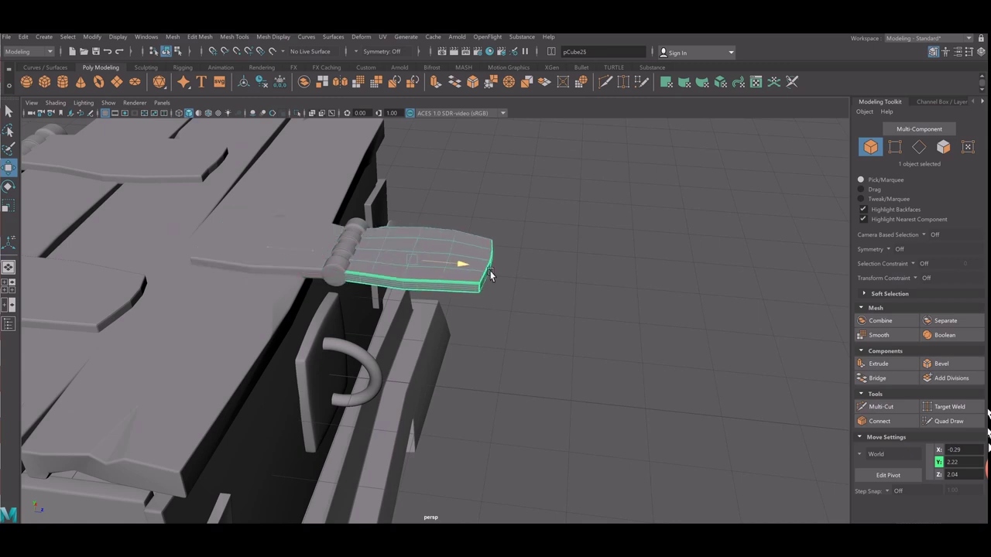
Rotate the copied plank upright and lower it to hang down the chest front below the centre hinge.
{"action": "key", "text": "e"}
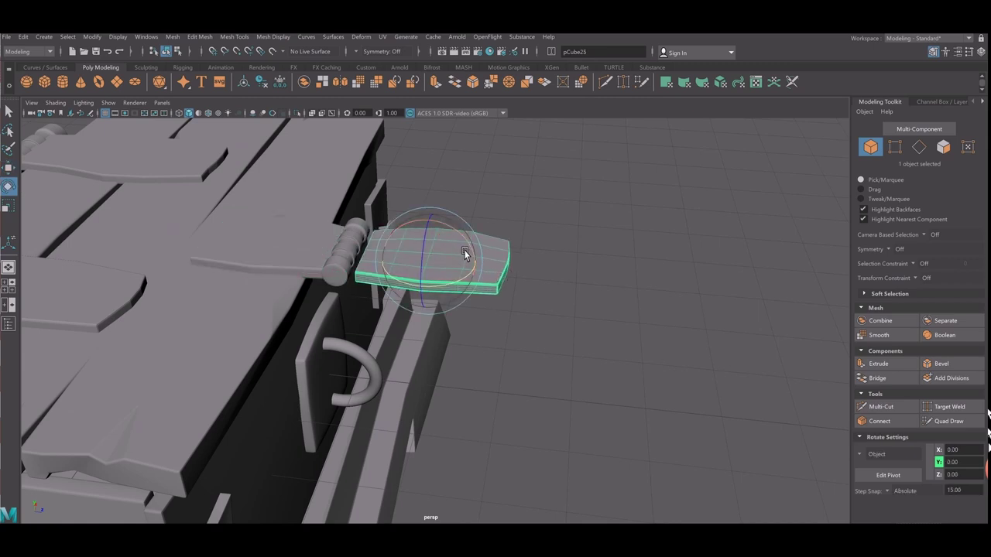
{"action": "mouse_move", "coordinate": [462, 250]}
{"action": "left_mouse_down"}
{"action": "mouse_move", "coordinate": [528, 279]}
{"action": "mouse_move", "coordinate": [387, 261]}
{"action": "mouse_move", "coordinate": [367, 270]}
{"action": "mouse_move", "coordinate": [251, 259]}
{"action": "left_mouse_up"}
{"action": "left_click", "coordinate": [531, 285]}
{"action": "left_click", "coordinate": [251, 259]}
{"action": "key", "text": "w"}
{"action": "left_click_drag", "start_coordinate": [296, 211], "coordinate": [298, 261]}
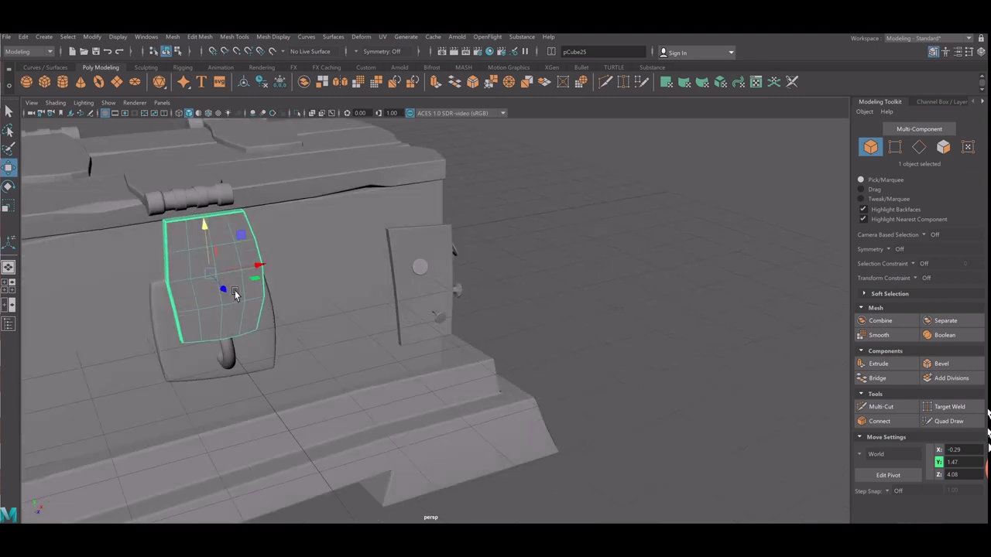
{"action": "key", "text": "space"}
{"action": "key", "text": "space"}
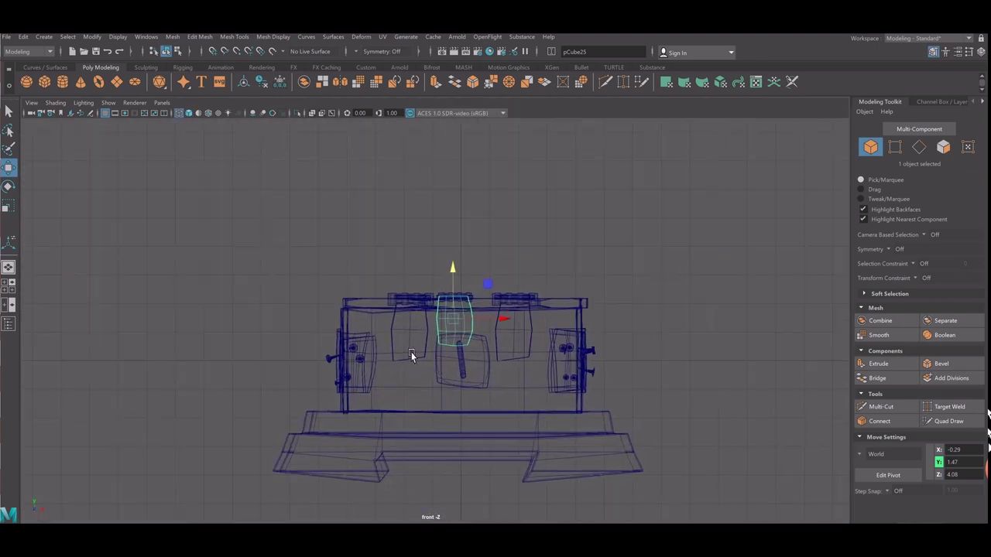
{"action": "scroll", "coordinate": [510, 340], "scroll_direction": "up", "scroll_amount": 5}
{"action": "scroll", "coordinate": [509, 340], "scroll_direction": "down", "scroll_amount": 8}
{"action": "scroll", "coordinate": [671, 408], "scroll_direction": "up", "scroll_amount": 2}
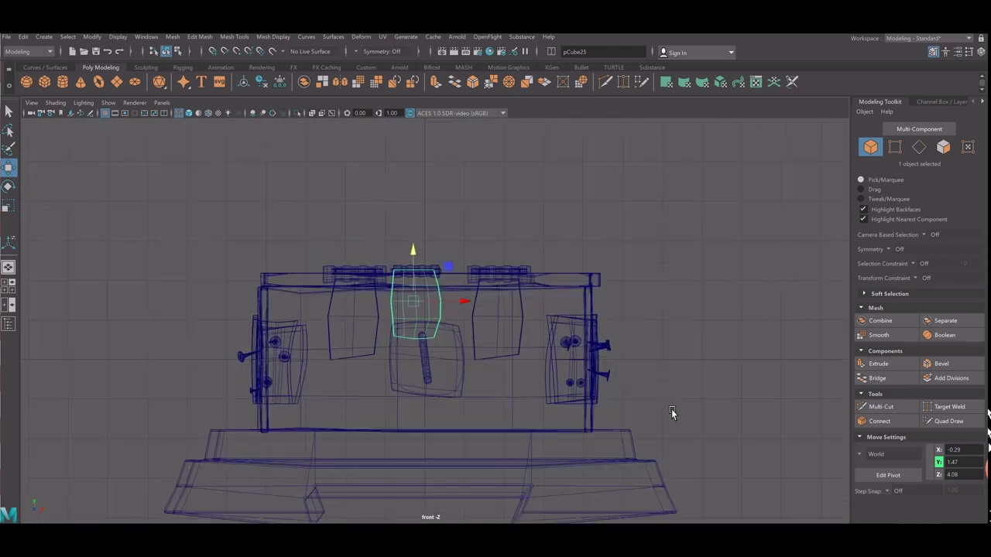
{"action": "scroll", "coordinate": [488, 333], "scroll_direction": "up", "scroll_amount": 2}
Stretch the plank taller and pull its bottom vertices down into a pointed tip.
{"action": "key", "text": "r"}
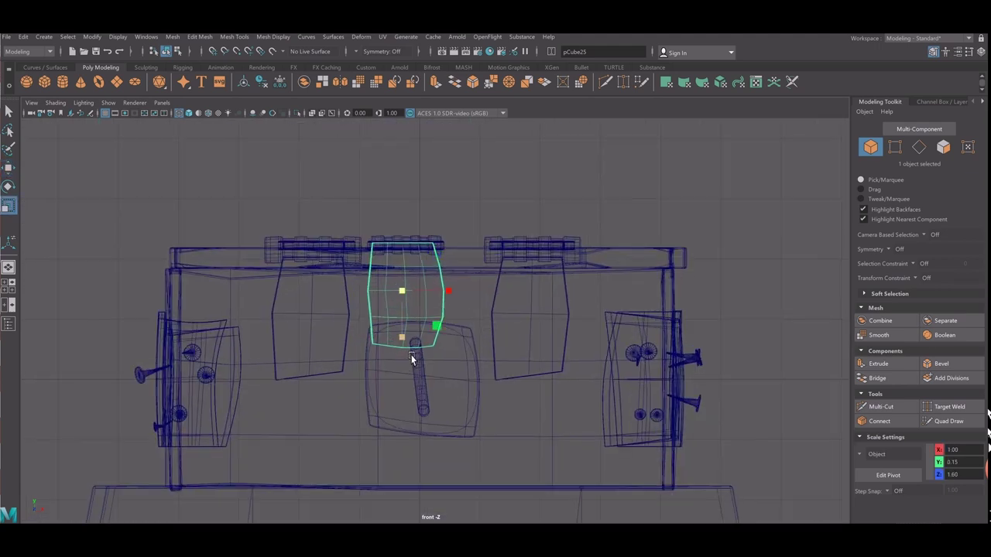
{"action": "left_click_drag", "start_coordinate": [412, 358], "coordinate": [416, 395]}
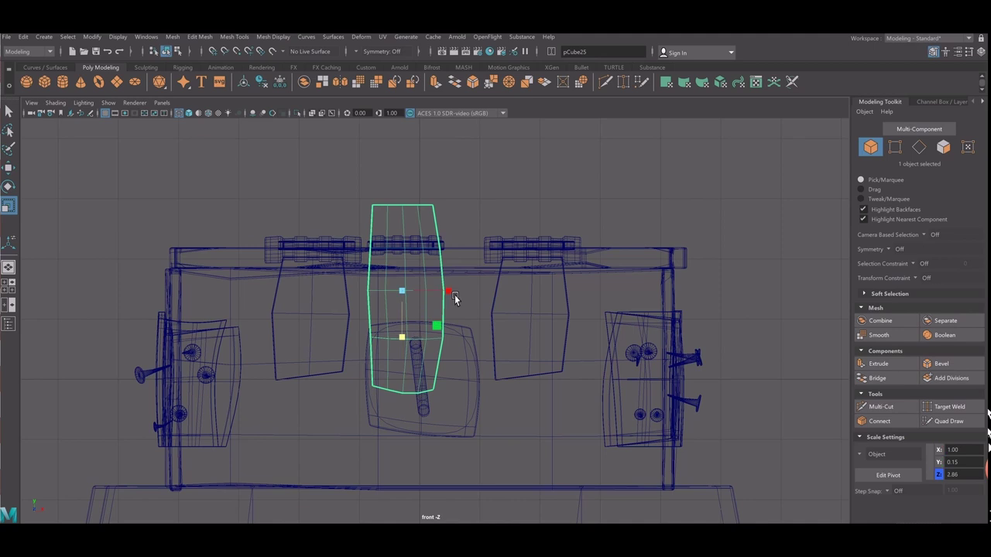
{"action": "right_click_drag", "start_coordinate": [449, 293], "coordinate": [395, 284]}
{"action": "mouse_move", "coordinate": [428, 379]}
{"action": "left_mouse_down"}
{"action": "mouse_move", "coordinate": [402, 408]}
{"action": "mouse_move", "coordinate": [435, 435]}
{"action": "left_mouse_up"}
{"action": "key", "text": "w"}
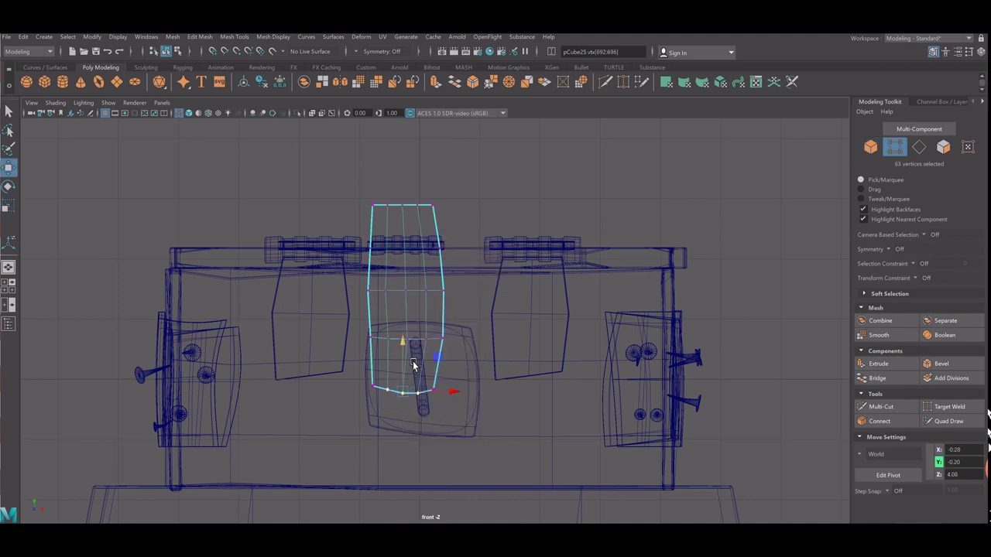
{"action": "mouse_move", "coordinate": [415, 390]}
{"action": "left_mouse_down"}
{"action": "mouse_move", "coordinate": [418, 425]}
{"action": "mouse_move", "coordinate": [414, 411]}
{"action": "left_mouse_up"}
{"action": "left_click", "coordinate": [403, 416]}
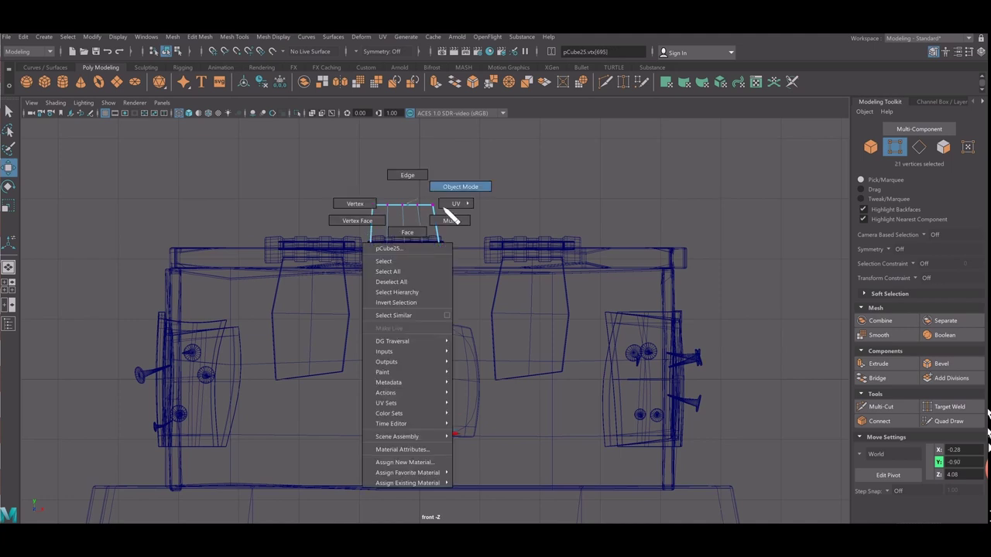
Make the hasp narrower and shorter, then position it in front of the hinge.
{"action": "right_click_drag", "start_coordinate": [417, 228], "coordinate": [452, 216]}
{"action": "key", "text": "r"}
{"action": "left_click_drag", "start_coordinate": [452, 291], "coordinate": [432, 304]}
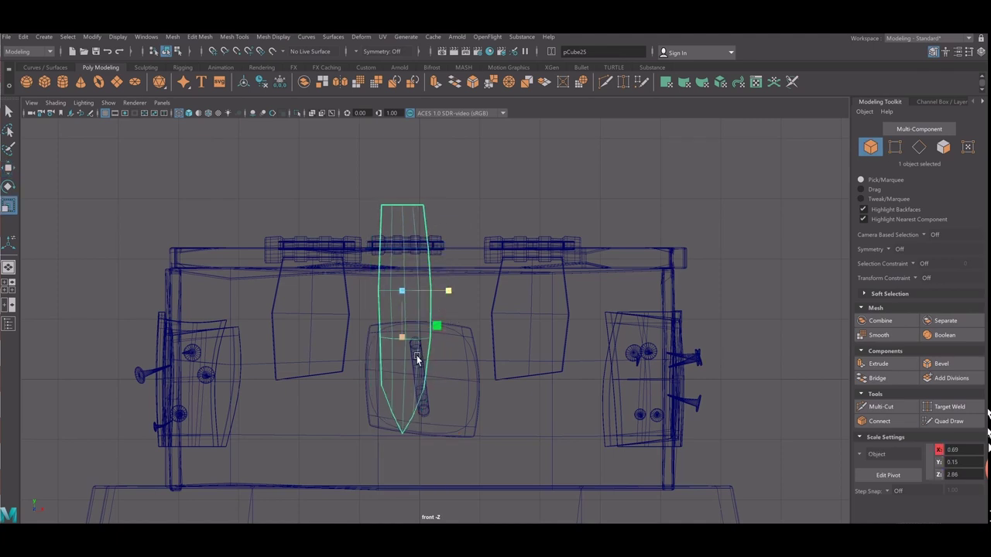
{"action": "left_click_drag", "start_coordinate": [416, 358], "coordinate": [415, 348]}
{"action": "key", "text": "w"}
{"action": "mouse_move", "coordinate": [416, 354]}
{"action": "middle_mouse_down"}
{"action": "mouse_move", "coordinate": [416, 295]}
{"action": "mouse_move", "coordinate": [455, 346]}
{"action": "mouse_move", "coordinate": [473, 343]}
{"action": "middle_mouse_up"}
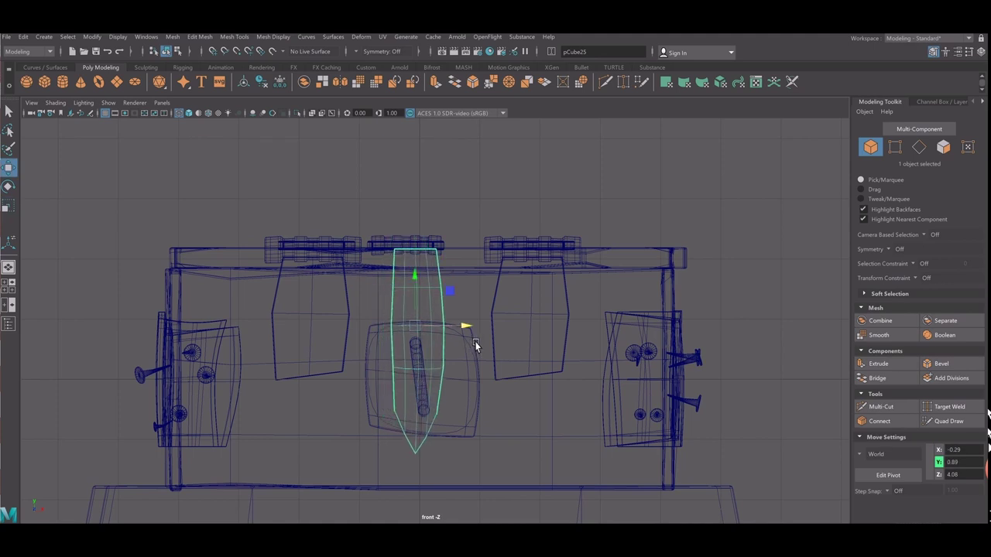
{"action": "key", "text": "space"}
{"action": "key", "text": "space"}
{"action": "left_click_drag", "start_coordinate": [354, 328], "coordinate": [412, 364], "text": "alt"}
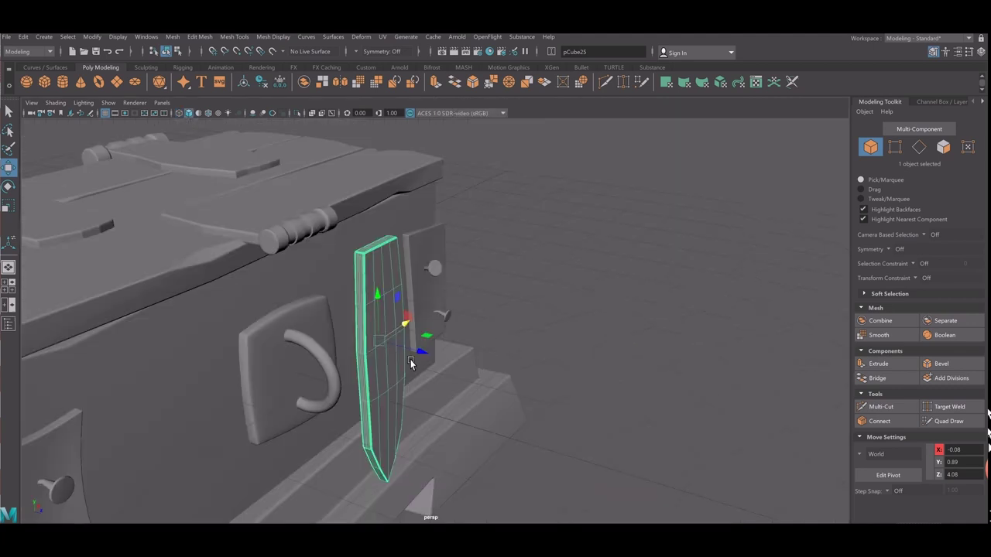
{"action": "middle_click_drag", "start_coordinate": [431, 372], "coordinate": [369, 342]}
Lower the hasp's middle vertex row toward the tip in the front view.
{"action": "left_click", "coordinate": [586, 361]}
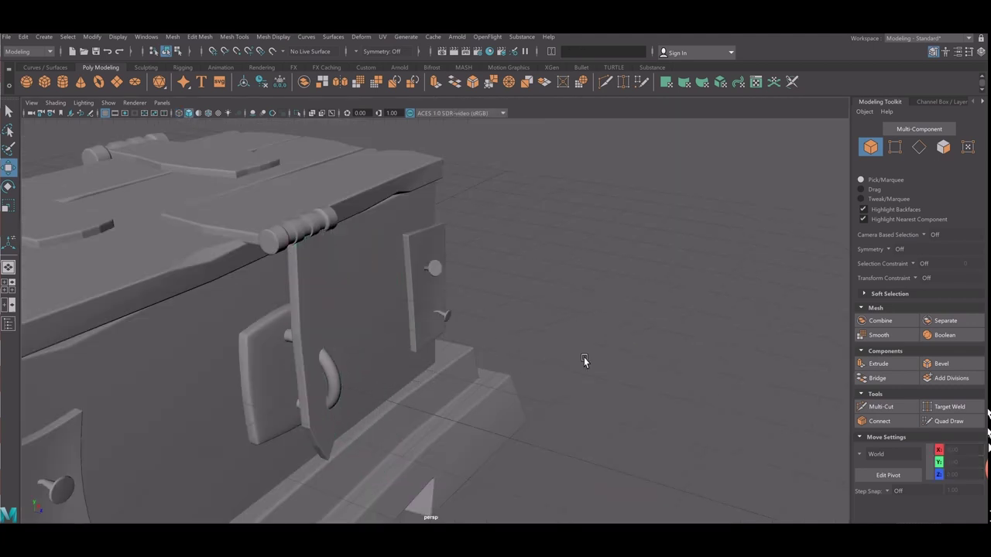
{"action": "left_click_drag", "start_coordinate": [586, 361], "coordinate": [363, 340], "text": "alt"}
{"action": "left_click", "coordinate": [259, 273]}
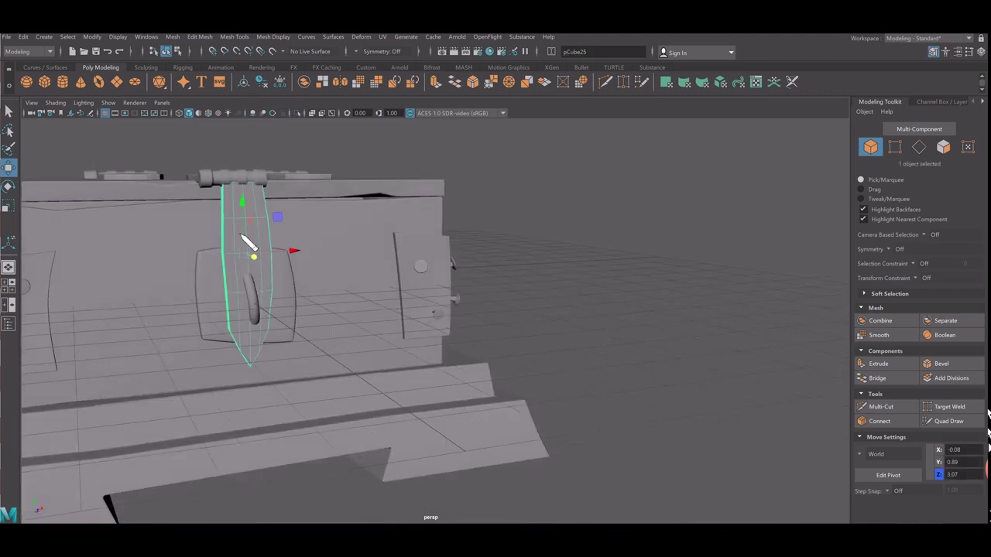
{"action": "right_click_drag", "start_coordinate": [238, 219], "coordinate": [197, 236]}
{"action": "key", "text": "space"}
{"action": "key", "text": "space"}
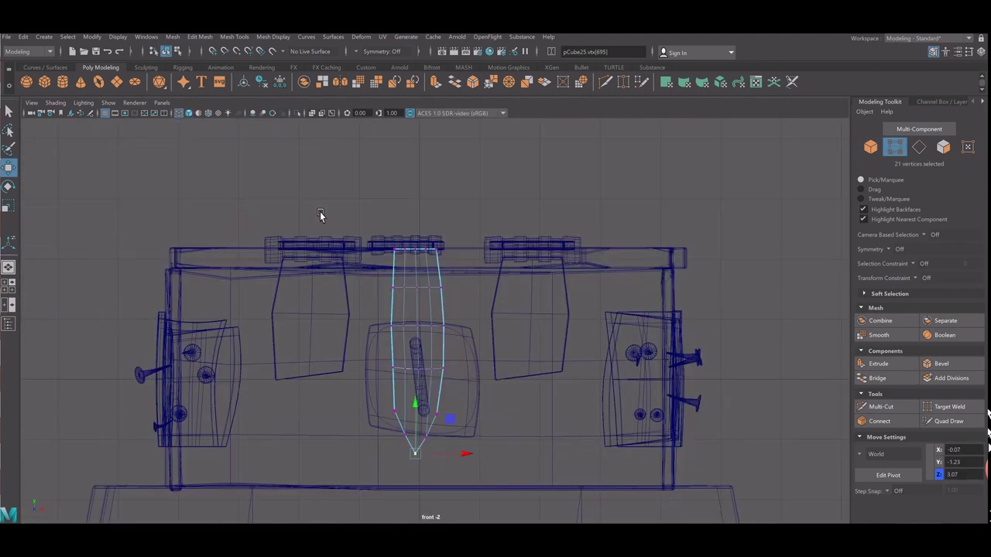
{"action": "mouse_move", "coordinate": [313, 194]}
{"action": "left_mouse_down"}
{"action": "mouse_move", "coordinate": [482, 285]}
{"action": "mouse_move", "coordinate": [461, 269]}
{"action": "left_mouse_up"}
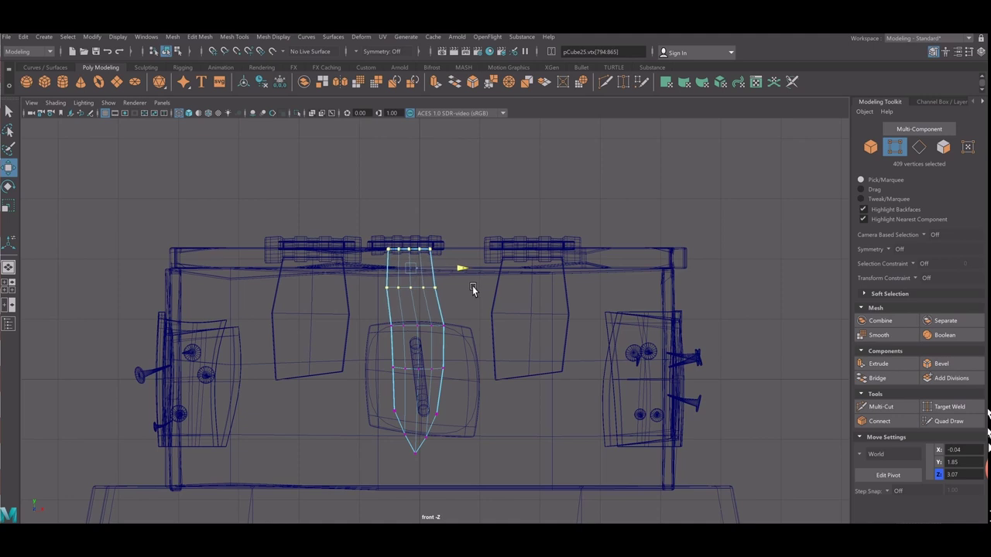
{"action": "left_click_drag", "start_coordinate": [485, 367], "coordinate": [375, 313]}
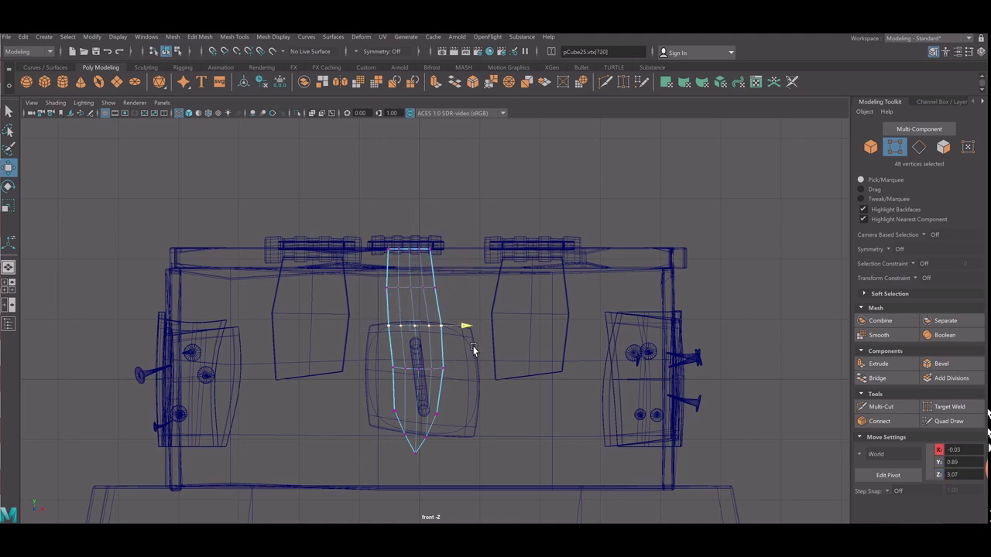
{"action": "middle_click_drag", "start_coordinate": [389, 385], "coordinate": [476, 393]}
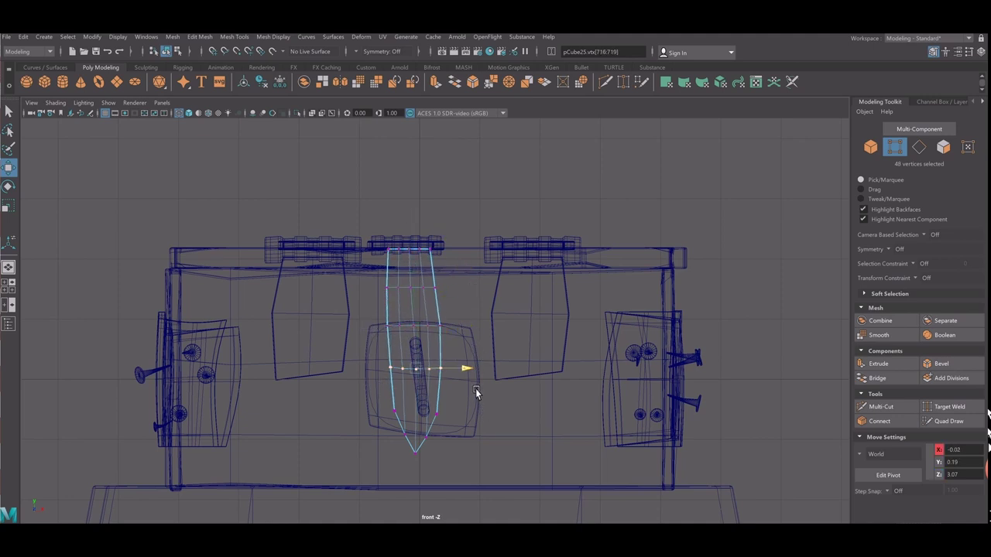
Multi-Cut a new edge loop across the hasp near its tip.
{"action": "scroll", "coordinate": [504, 406], "scroll_direction": "up", "scroll_amount": 2}
{"action": "scroll", "coordinate": [542, 388], "scroll_direction": "up", "scroll_amount": 2}
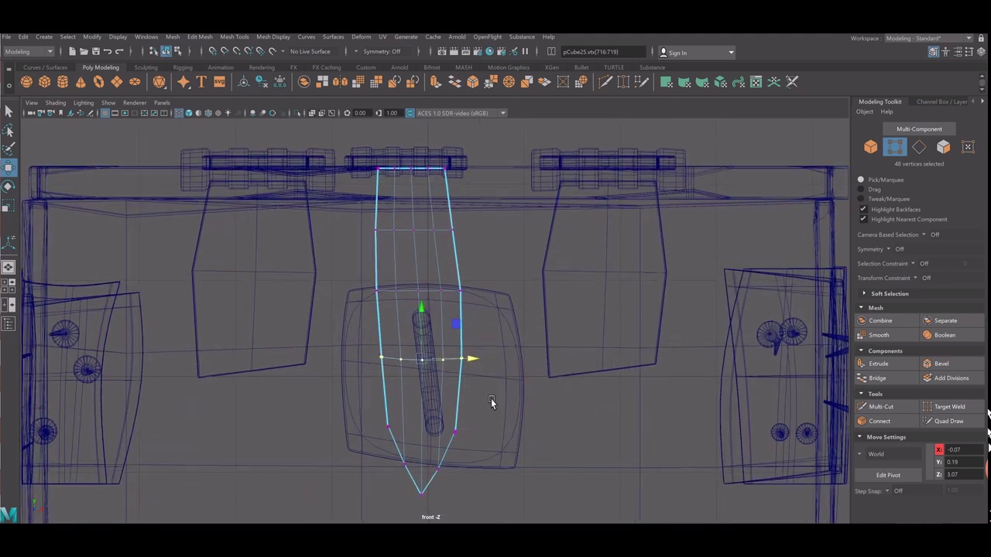
{"action": "scroll", "coordinate": [511, 363], "scroll_direction": "up", "scroll_amount": 2}
{"action": "scroll", "coordinate": [546, 384], "scroll_direction": "up", "scroll_amount": 1}
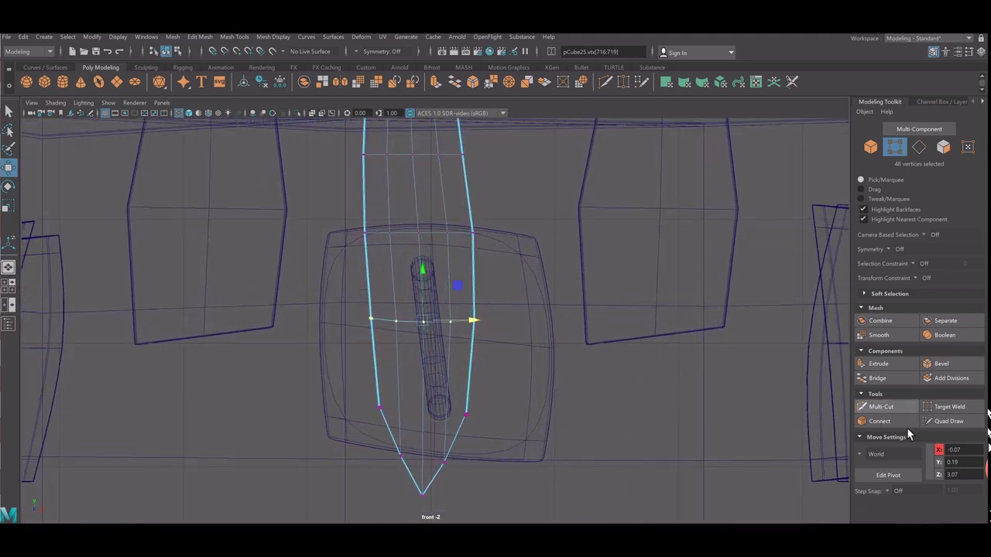
{"action": "left_click", "coordinate": [890, 408]}
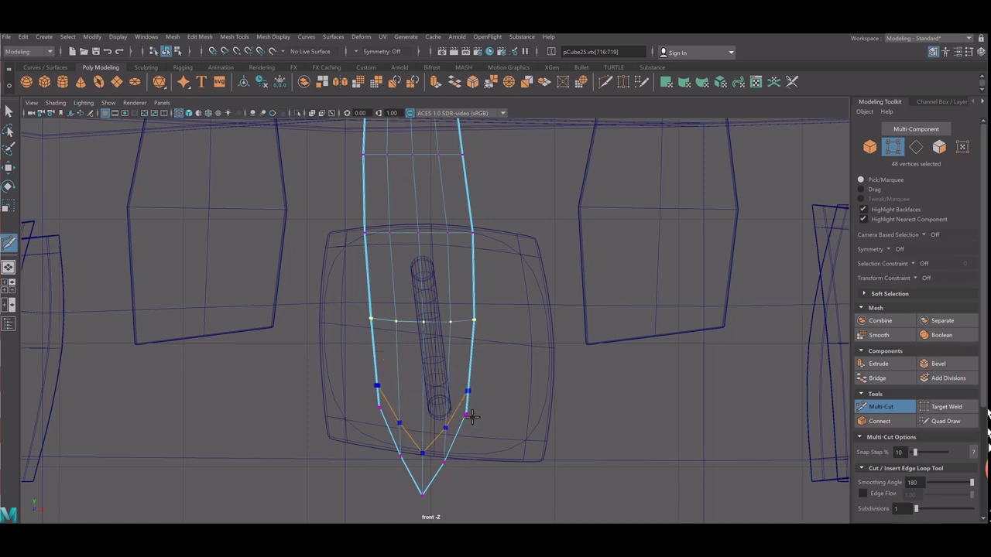
{"action": "left_click", "coordinate": [472, 416], "text": "ctrl"}
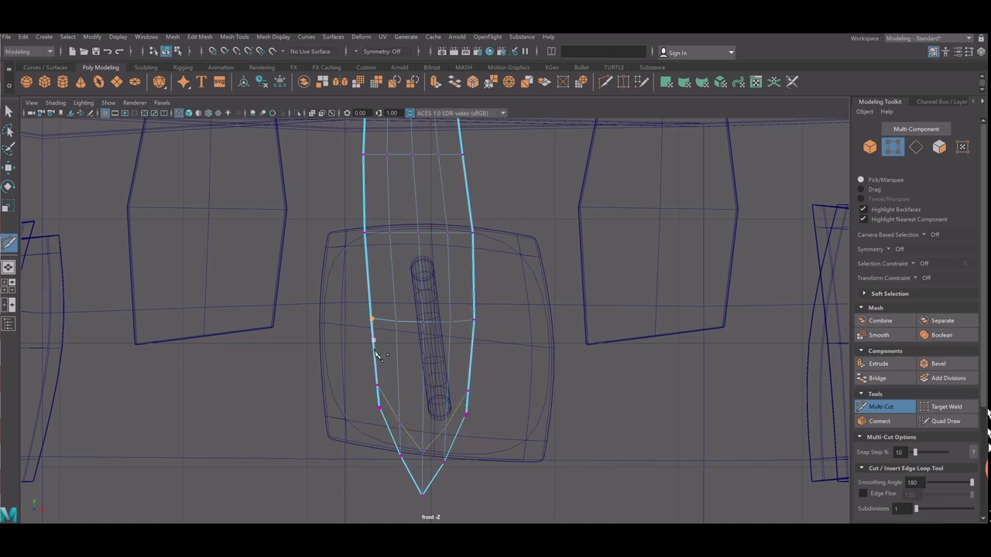
{"action": "left_click", "coordinate": [8, 111]}
Delete the vertical strip of centre faces to open a slot through the hasp.
{"action": "left_click", "coordinate": [480, 223]}
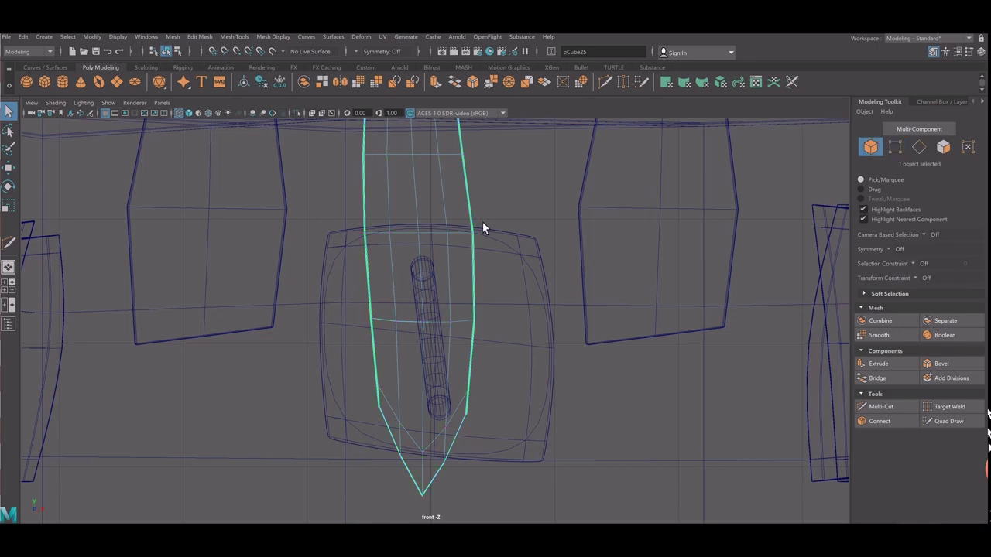
{"action": "right_click_drag", "start_coordinate": [476, 220], "coordinate": [425, 225]}
{"action": "left_click", "coordinate": [463, 244]}
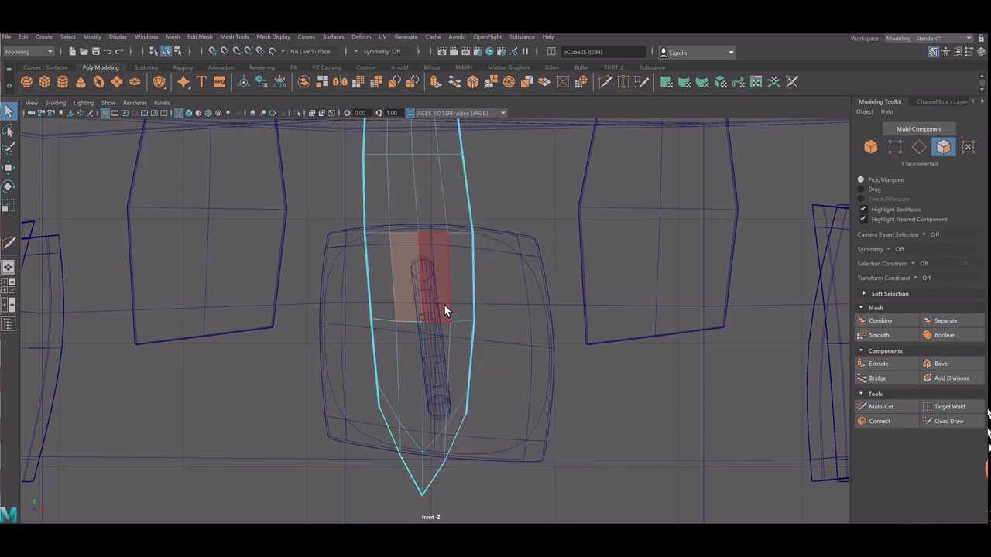
{"action": "double_click", "coordinate": [429, 367]}
{"action": "key", "text": "Delete"}
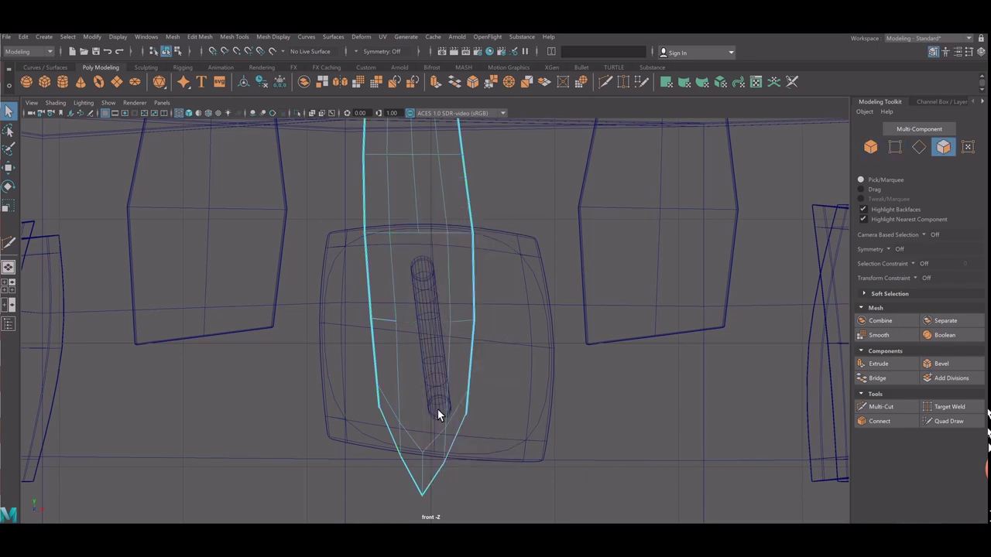
{"action": "key", "text": "space"}
{"action": "key", "text": "space"}
Inspect the new slot, then frame the hasp in the enlarged side view.
{"action": "mouse_move", "coordinate": [434, 300]}
{"action": "left_mouse_down", "text": "alt"}
{"action": "mouse_move", "coordinate": [217, 364]}
{"action": "mouse_move", "coordinate": [338, 361]}
{"action": "left_mouse_up", "text": "alt"}
{"action": "right_click_drag", "start_coordinate": [344, 232], "coordinate": [396, 243]}
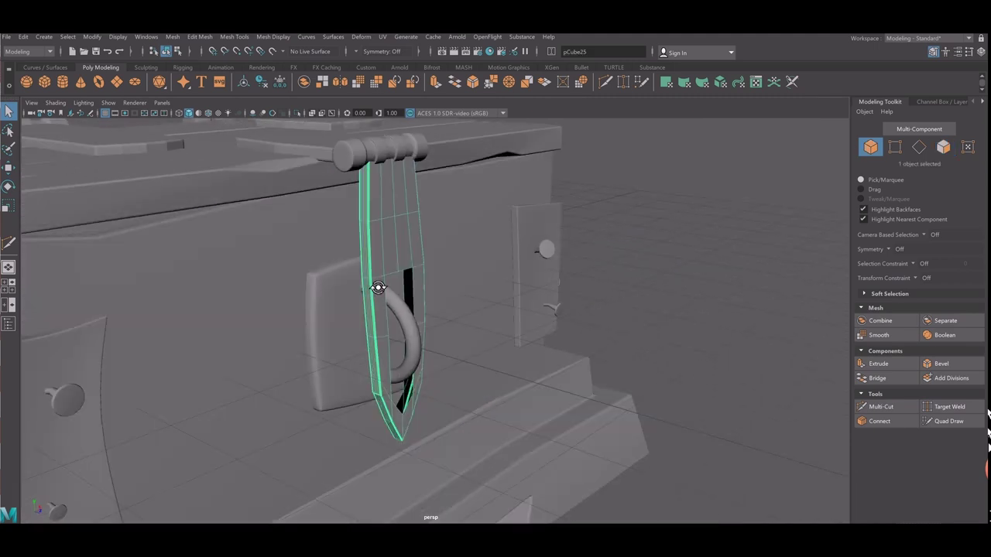
{"action": "left_click_drag", "start_coordinate": [396, 242], "coordinate": [552, 272], "text": "alt"}
{"action": "key", "text": "space"}
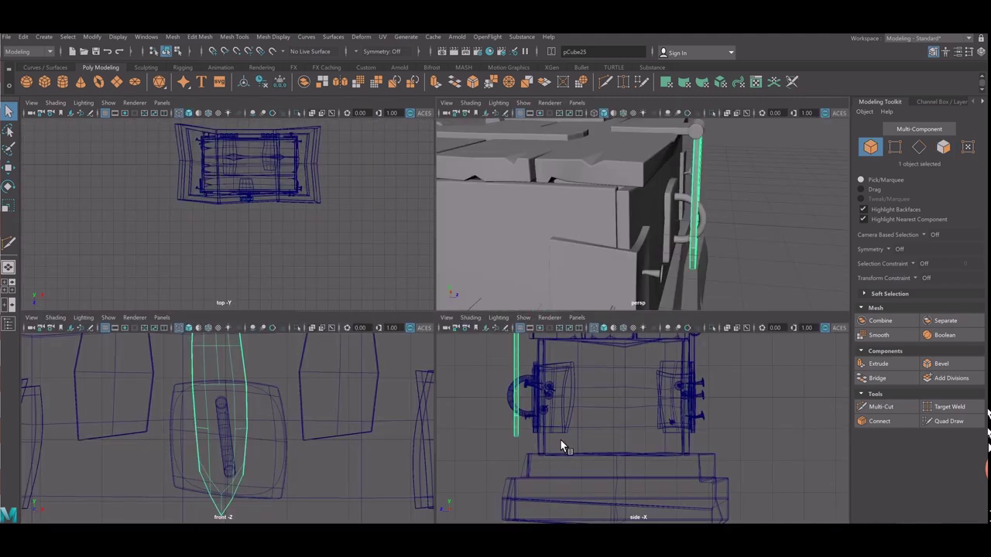
{"action": "key", "text": "space"}
{"action": "middle_click_drag", "start_coordinate": [356, 338], "coordinate": [406, 391], "text": "alt"}
{"action": "scroll", "coordinate": [266, 327], "scroll_direction": "up", "scroll_amount": 1}
Tilt the hasp outward from the hinge and nudge it slightly along Z.
{"action": "key", "text": "e"}
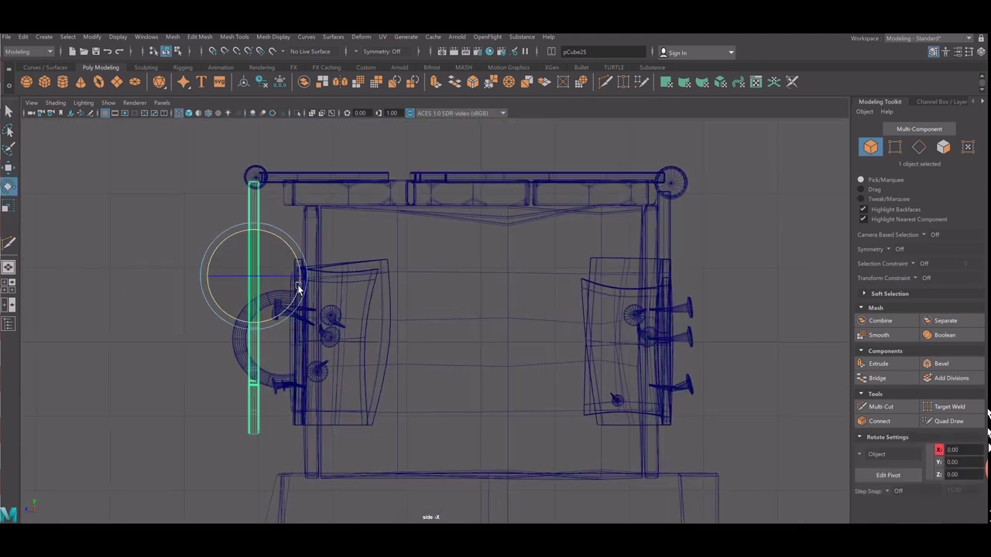
{"action": "left_click_drag", "start_coordinate": [298, 288], "coordinate": [297, 267]}
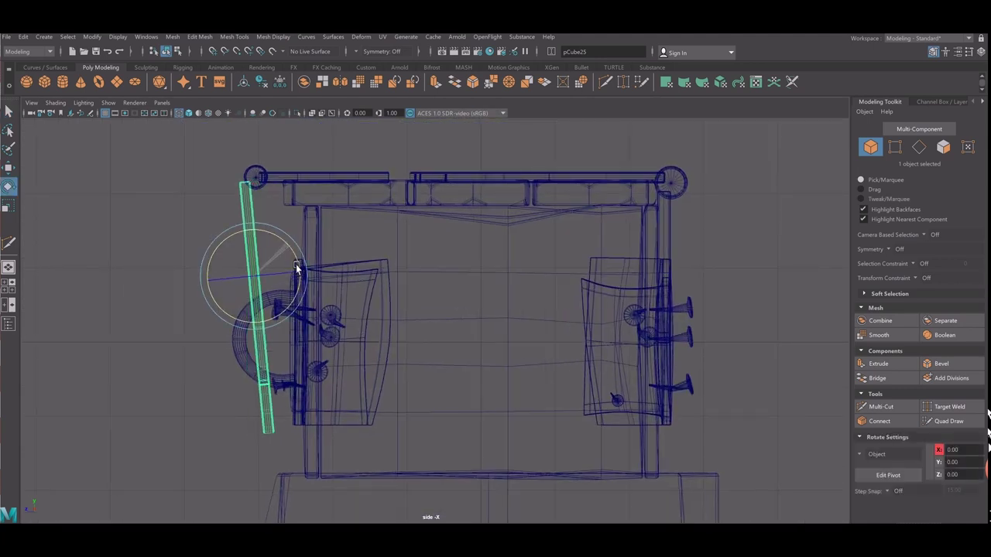
{"action": "key", "text": "w"}
{"action": "middle_click_drag", "start_coordinate": [217, 300], "coordinate": [226, 298]}
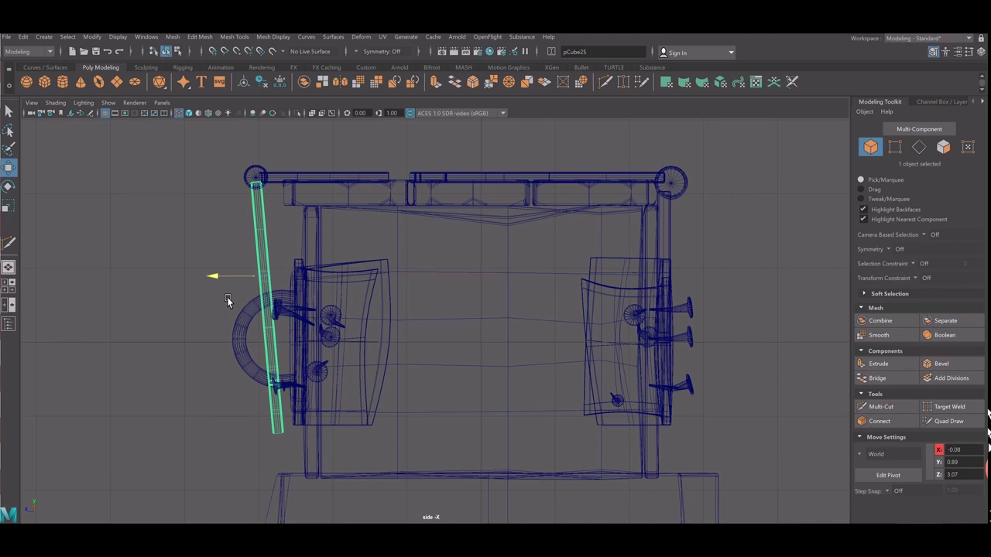
{"action": "key", "text": "space"}
{"action": "key", "text": "space"}
{"action": "mouse_move", "coordinate": [623, 327]}
{"action": "left_mouse_down", "text": "alt"}
{"action": "mouse_move", "coordinate": [482, 254]}
{"action": "mouse_move", "coordinate": [406, 190]}
{"action": "left_mouse_up", "text": "alt"}
{"action": "left_click", "coordinate": [482, 254]}
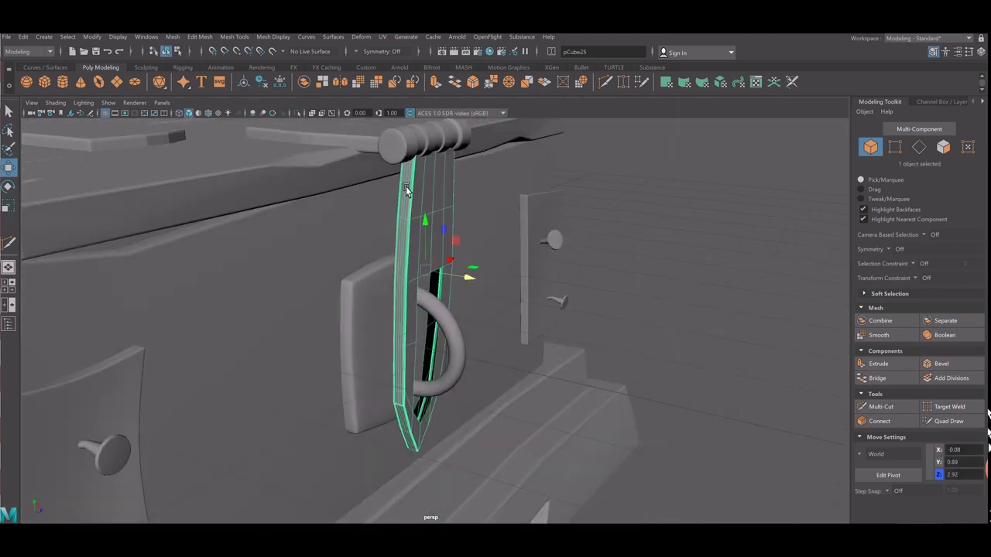
Isolate the hasp in the viewport and zoom in on its slot.
{"action": "left_click", "coordinate": [297, 113]}
{"action": "scroll", "coordinate": [421, 232], "scroll_direction": "up", "scroll_amount": 3}
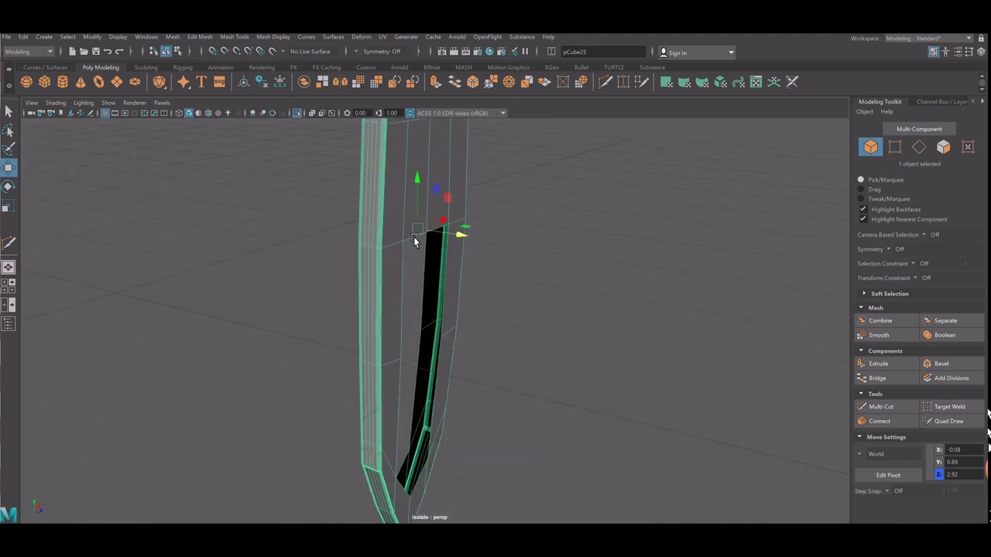
{"action": "scroll", "coordinate": [414, 237], "scroll_direction": "up", "scroll_amount": 3}
{"action": "scroll", "coordinate": [401, 269], "scroll_direction": "up", "scroll_amount": 3}
{"action": "scroll", "coordinate": [401, 268], "scroll_direction": "up", "scroll_amount": 3}
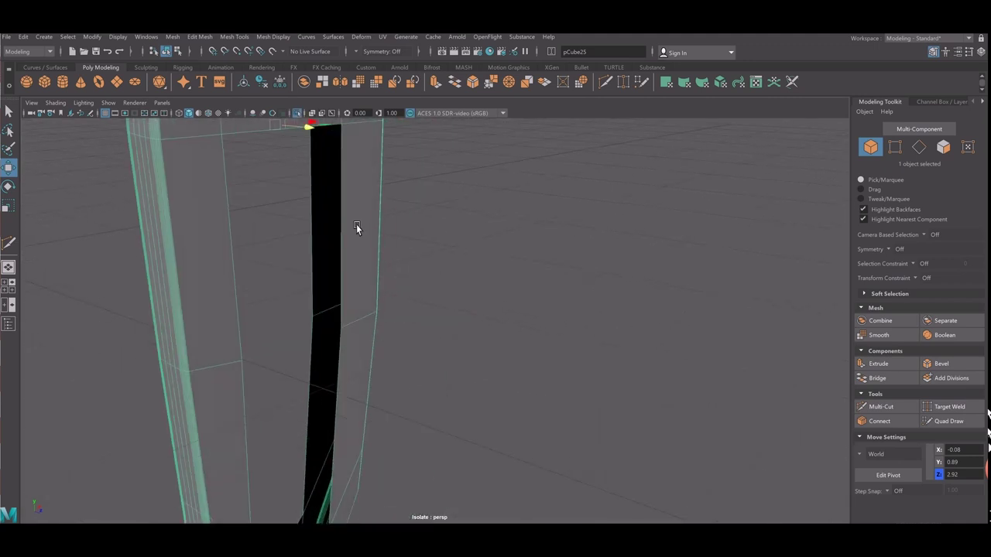
Select the edges along the upper part of the hasp's open slot.
{"action": "right_click_drag", "start_coordinate": [356, 223], "coordinate": [354, 251]}
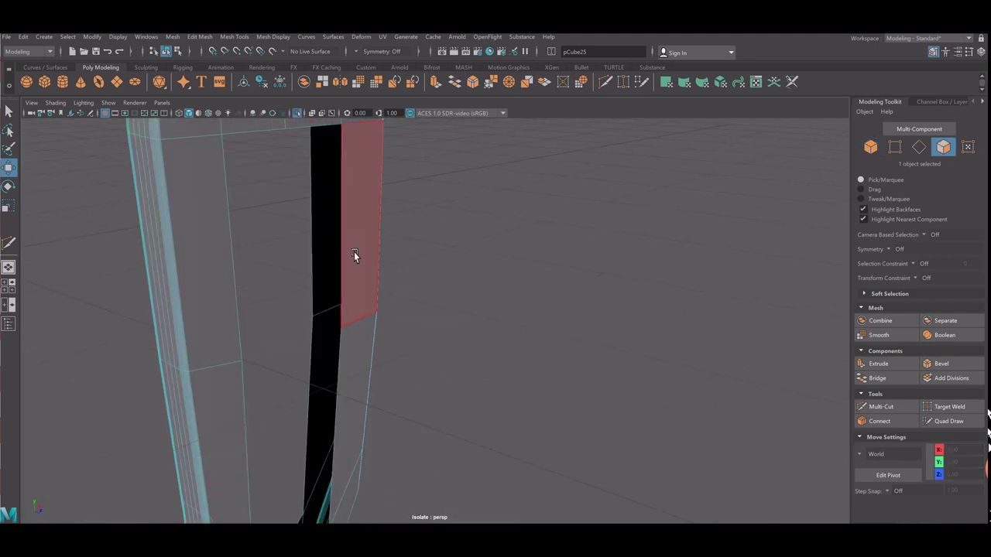
{"action": "left_click", "coordinate": [346, 254]}
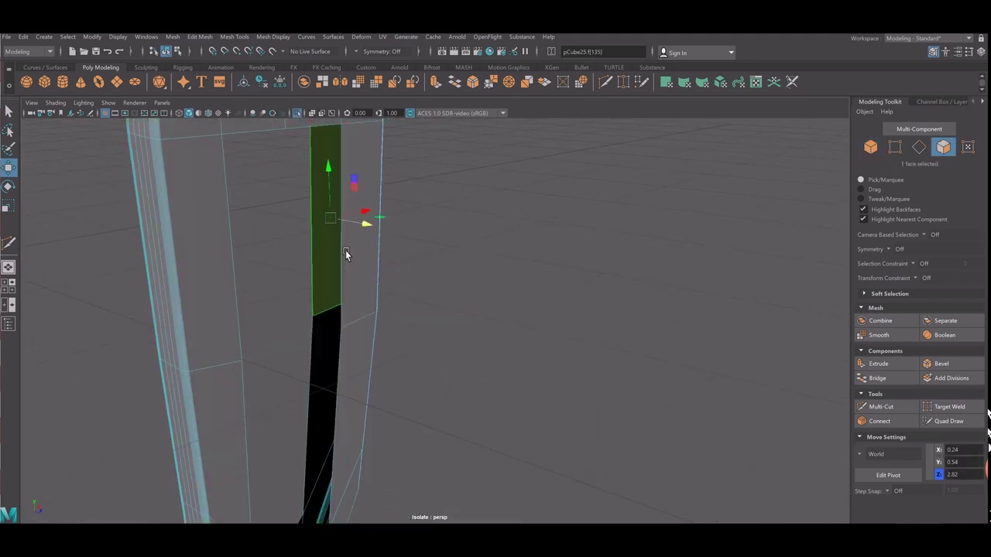
{"action": "right_click_drag", "start_coordinate": [331, 203], "coordinate": [319, 194]}
{"action": "left_click", "coordinate": [341, 197]}
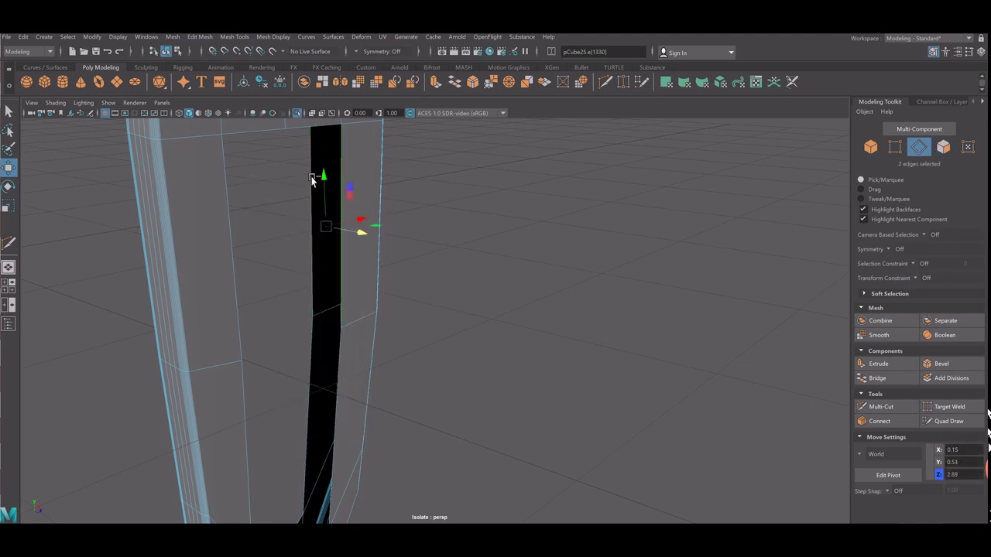
{"action": "key", "text": "q"}
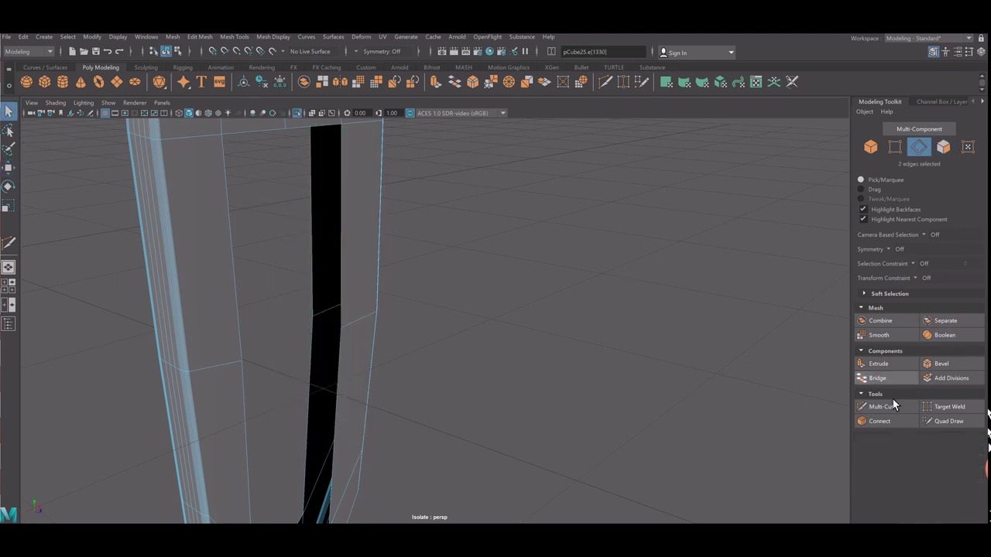
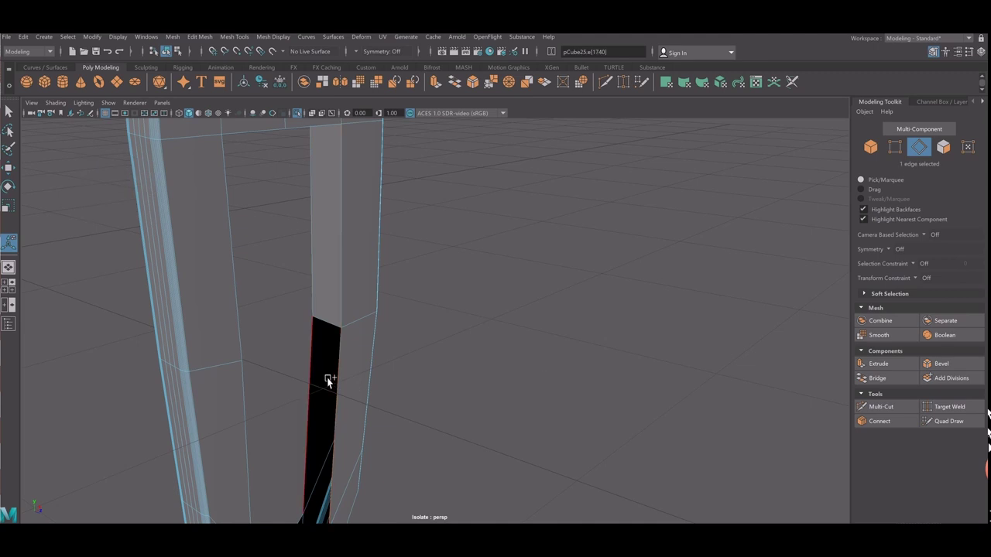
Flip the bridge direction to fix the black face, then bridge the remaining gap beside it.
{"action": "left_click", "coordinate": [871, 378]}
{"action": "mouse_move", "coordinate": [735, 396]}
{"action": "left_mouse_down", "text": "alt"}
{"action": "mouse_move", "coordinate": [477, 357]}
{"action": "mouse_move", "coordinate": [509, 277]}
{"action": "mouse_move", "coordinate": [442, 450]}
{"action": "left_mouse_up", "text": "alt"}
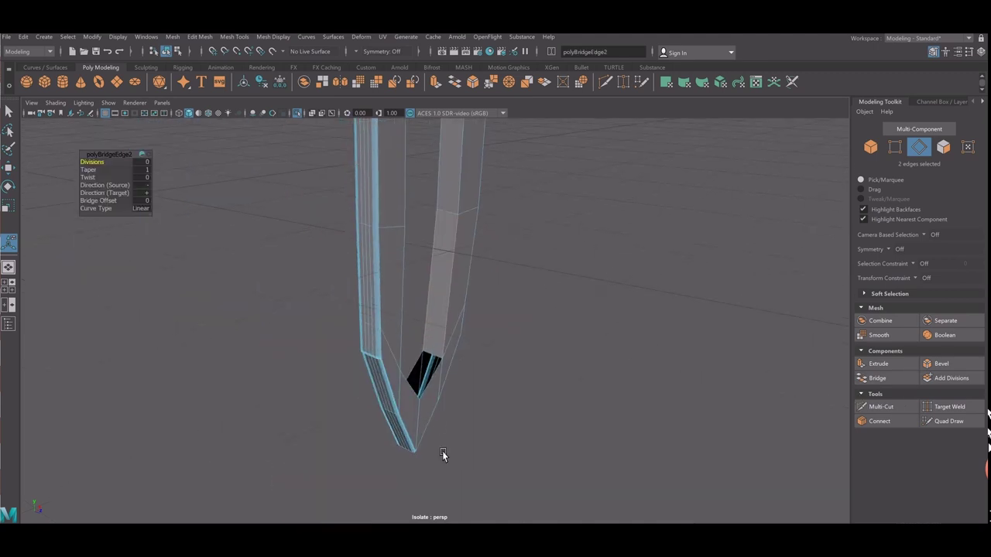
{"action": "left_click", "coordinate": [439, 403]}
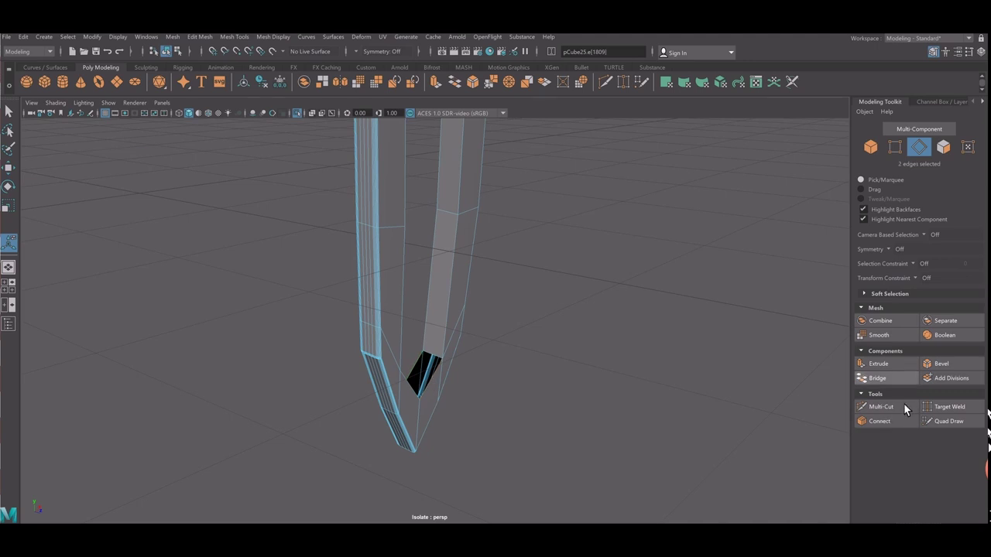
{"action": "left_click", "coordinate": [877, 378]}
Select opposing edge pairs along the inner opening and bridge the lower gap closed.
{"action": "mouse_move", "coordinate": [474, 326]}
{"action": "left_mouse_down", "text": "alt"}
{"action": "mouse_move", "coordinate": [411, 330]}
{"action": "mouse_move", "coordinate": [338, 301]}
{"action": "mouse_move", "coordinate": [275, 328]}
{"action": "mouse_move", "coordinate": [212, 283]}
{"action": "left_mouse_up", "text": "alt"}
{"action": "left_click", "coordinate": [232, 271]}
{"action": "left_click", "coordinate": [229, 272], "text": "shift"}
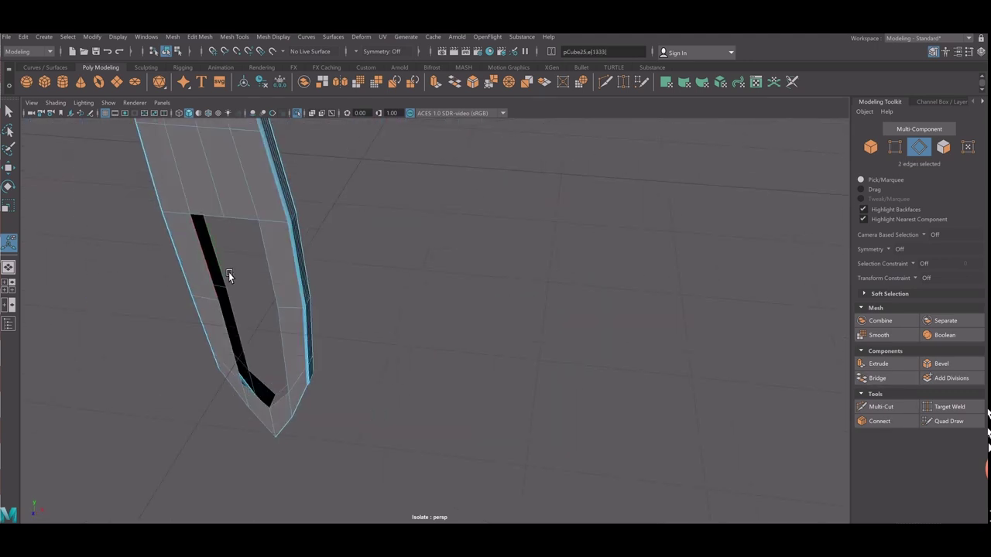
{"action": "left_click", "coordinate": [258, 336]}
{"action": "left_click", "coordinate": [250, 356], "text": "shift"}
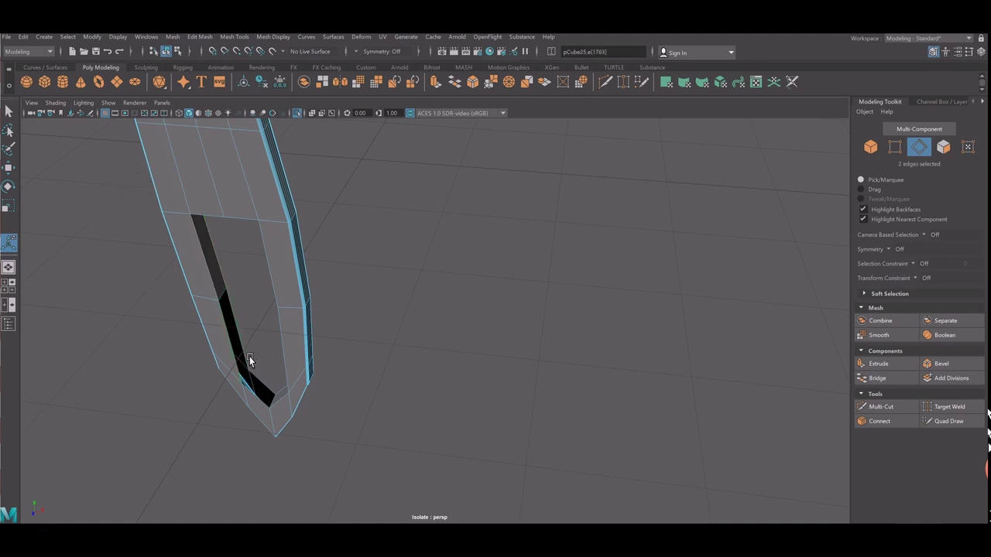
{"action": "left_click", "coordinate": [271, 403]}
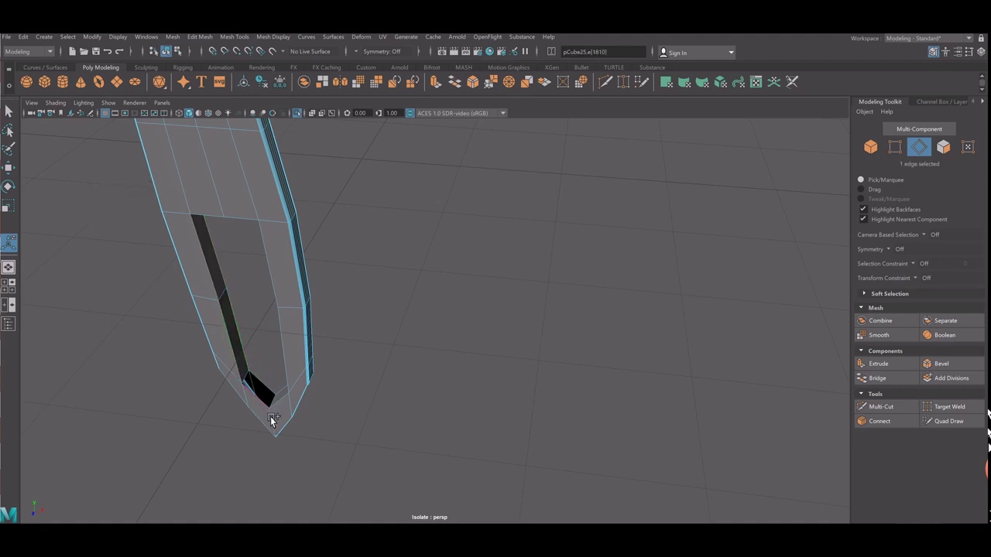
{"action": "left_click", "coordinate": [278, 413]}
{"action": "right_click_drag", "start_coordinate": [278, 410], "coordinate": [319, 408], "text": "shift"}
Bridge the top of the latch strap's opening closed.
{"action": "mouse_move", "coordinate": [319, 408]}
{"action": "left_mouse_down", "text": "alt"}
{"action": "mouse_move", "coordinate": [468, 401]}
{"action": "mouse_move", "coordinate": [469, 387]}
{"action": "left_mouse_up", "text": "alt"}
{"action": "scroll", "coordinate": [396, 233], "scroll_direction": "up", "scroll_amount": 3}
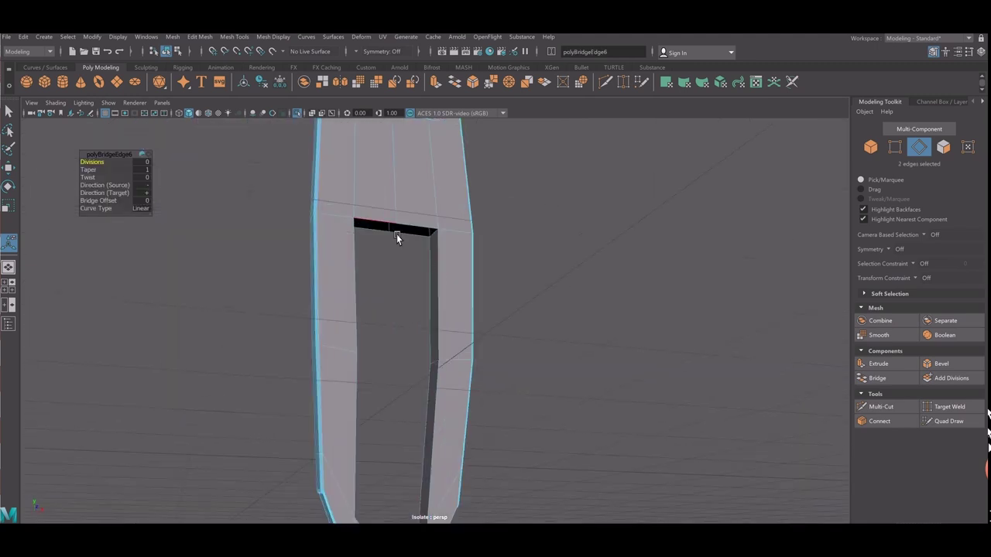
{"action": "scroll", "coordinate": [411, 219], "scroll_direction": "up", "scroll_amount": 2}
{"action": "left_click", "coordinate": [411, 227]}
{"action": "right_click_drag", "start_coordinate": [384, 222], "coordinate": [365, 216], "text": "shift"}
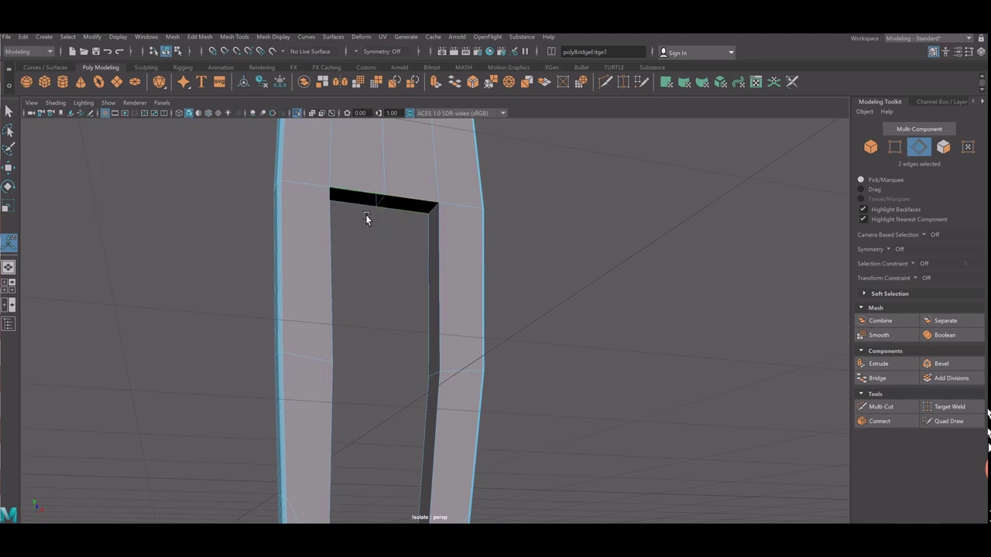
{"action": "mouse_move", "coordinate": [366, 219]}
{"action": "left_mouse_down", "text": "alt"}
{"action": "mouse_move", "coordinate": [471, 254]}
{"action": "mouse_move", "coordinate": [458, 258]}
{"action": "mouse_move", "coordinate": [554, 227]}
{"action": "left_mouse_up", "text": "alt"}
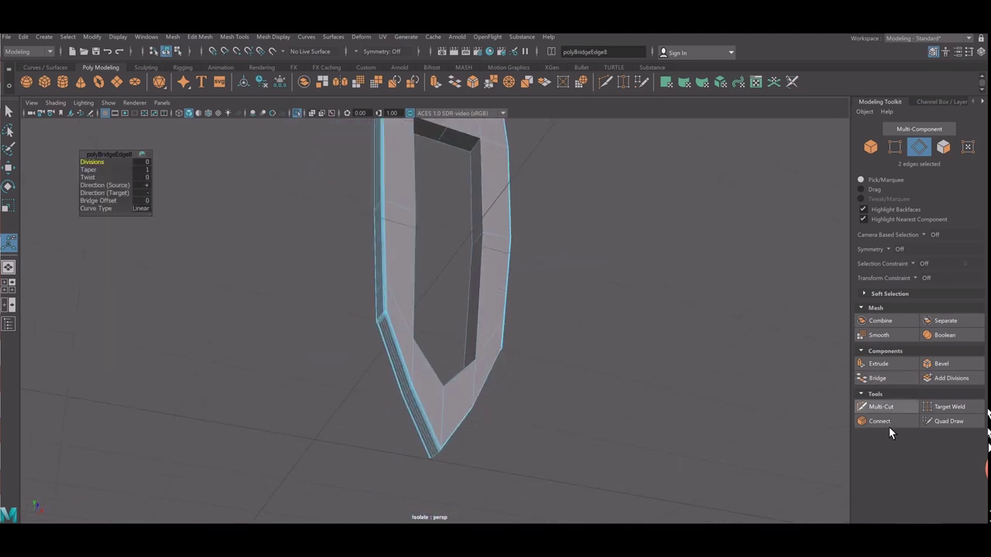
Use Multi-Cut to add an edge loop across both side strips.
{"action": "left_click", "coordinate": [880, 406]}
{"action": "scroll", "coordinate": [504, 230], "scroll_direction": "up", "scroll_amount": 2}
{"action": "scroll", "coordinate": [511, 255], "scroll_direction": "up", "scroll_amount": 2}
{"action": "mouse_move", "coordinate": [525, 283]}
{"action": "left_mouse_down", "text": "alt"}
{"action": "mouse_move", "coordinate": [526, 240]}
{"action": "mouse_move", "coordinate": [531, 336]}
{"action": "left_mouse_up", "text": "alt"}
{"action": "left_click", "coordinate": [512, 341]}
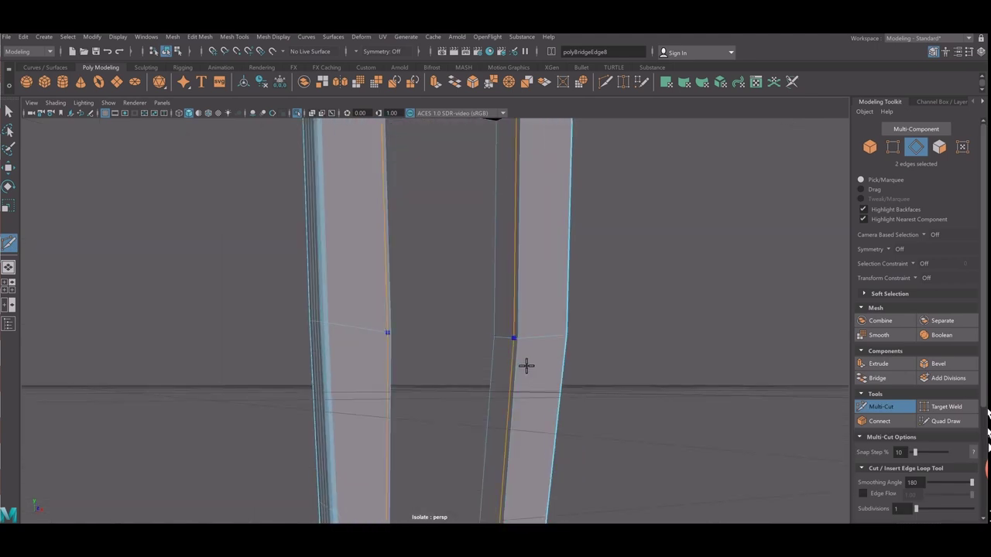
{"action": "left_click", "coordinate": [513, 364], "text": "ctrl"}
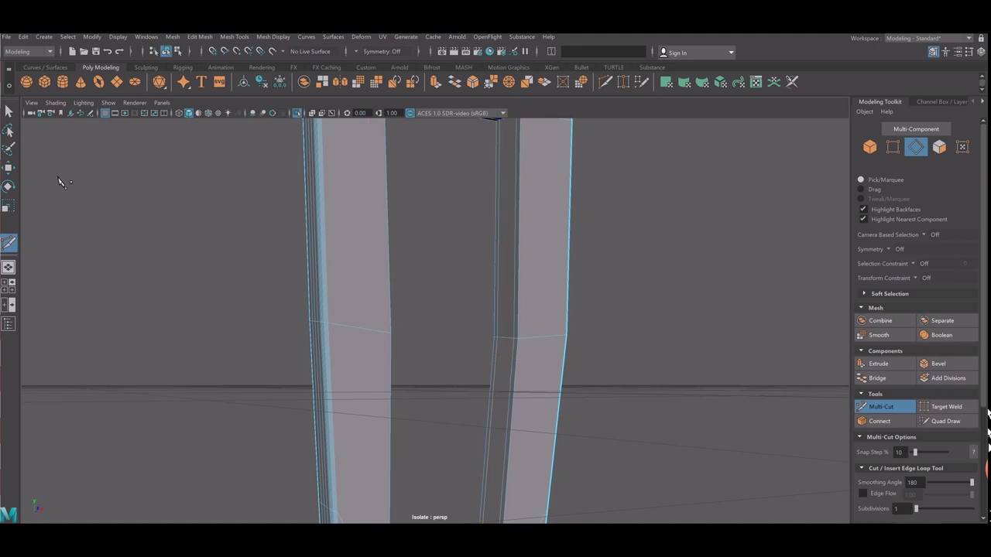
Exit the cut tool, return to object mode, and turn off Isolate Select.
{"action": "key", "text": "q"}
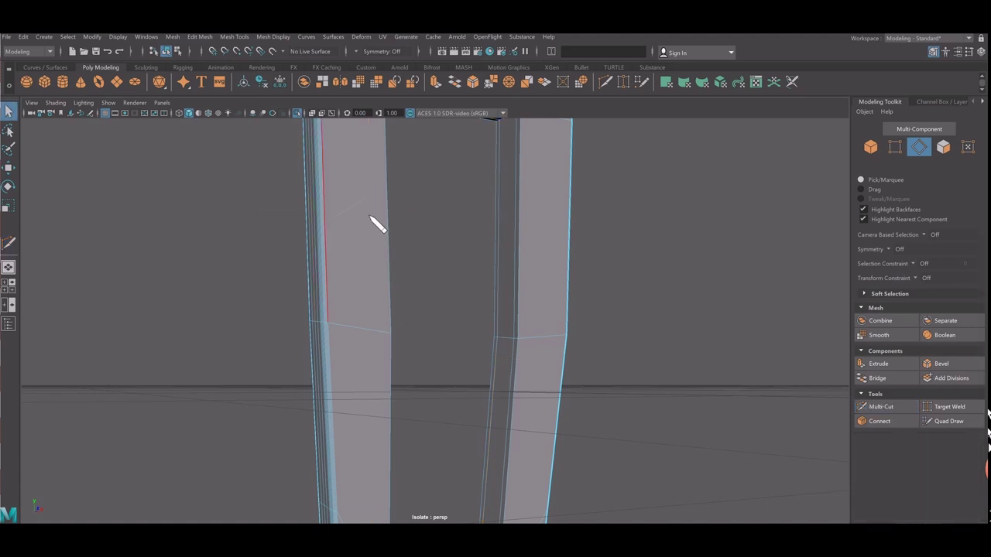
{"action": "key", "text": "F8"}
{"action": "key", "text": "ctrl+1"}
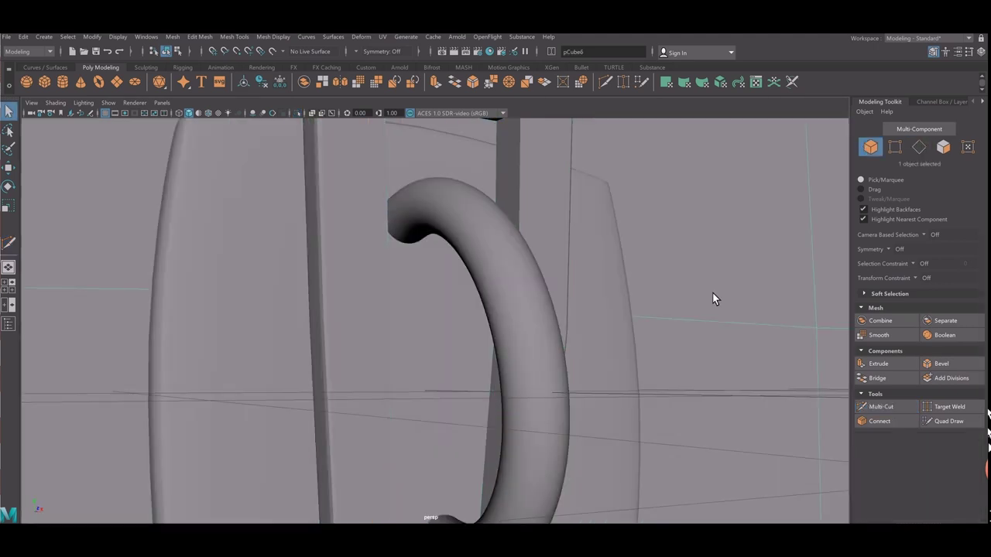
Zoom and orbit the camera to frame the whole chest from a near-front angle.
{"action": "scroll", "coordinate": [712, 296], "scroll_direction": "down", "scroll_amount": 8}
{"action": "scroll", "coordinate": [573, 310], "scroll_direction": "up", "scroll_amount": 3}
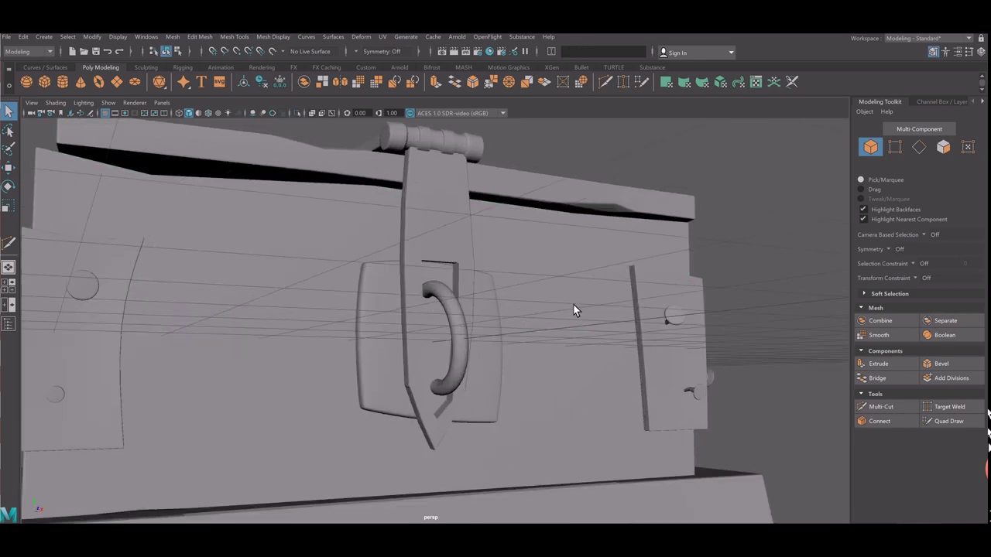
{"action": "scroll", "coordinate": [573, 304], "scroll_direction": "up", "scroll_amount": 3}
{"action": "mouse_move", "coordinate": [572, 302]}
{"action": "left_mouse_down", "text": "alt"}
{"action": "mouse_move", "coordinate": [384, 308]}
{"action": "mouse_move", "coordinate": [421, 327]}
{"action": "left_mouse_up", "text": "alt"}
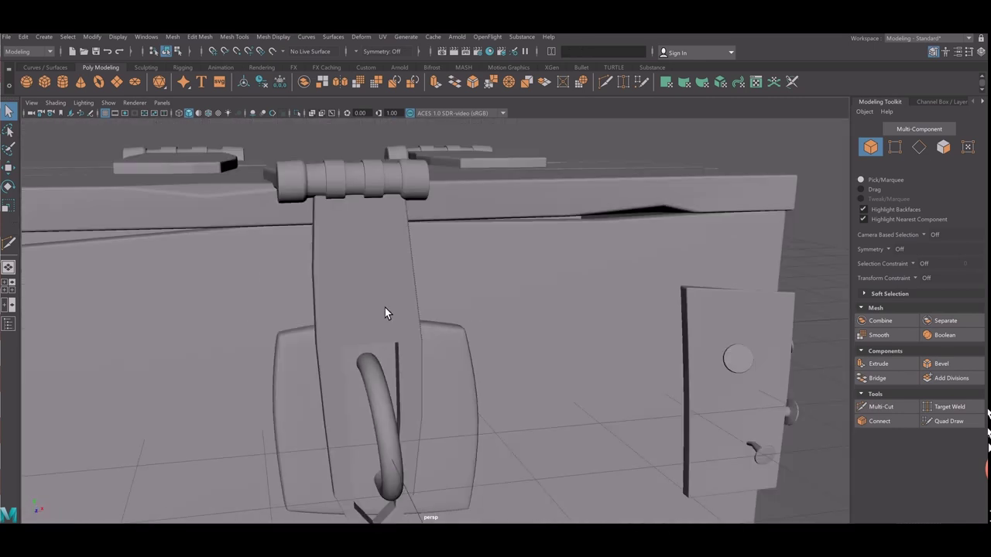
{"action": "scroll", "coordinate": [385, 307], "scroll_direction": "down", "scroll_amount": 3}
{"action": "scroll", "coordinate": [420, 322], "scroll_direction": "down", "scroll_amount": 2}
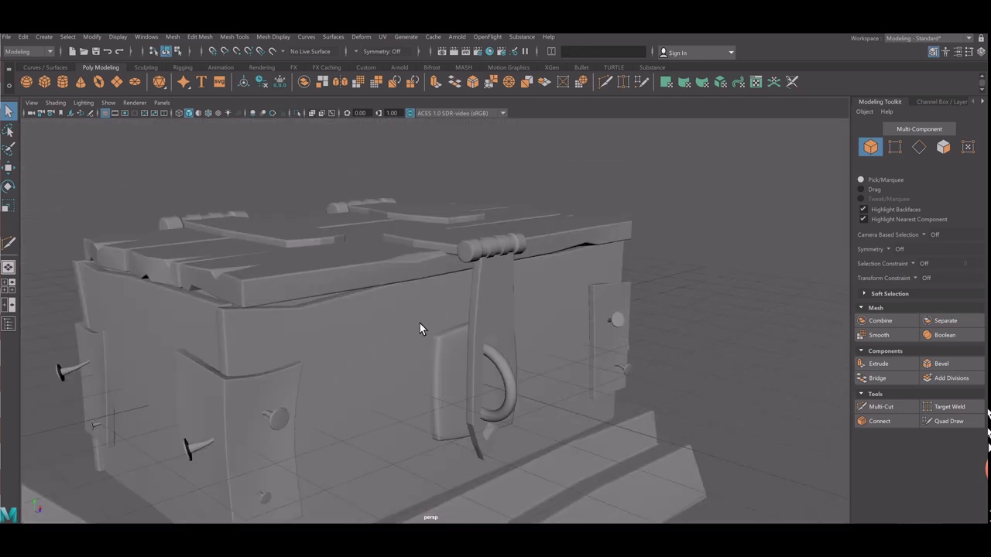
{"action": "scroll", "coordinate": [781, 314], "scroll_direction": "down", "scroll_amount": 2}
{"action": "scroll", "coordinate": [611, 310], "scroll_direction": "down", "scroll_amount": 2}
{"action": "mouse_move", "coordinate": [538, 336]}
{"action": "left_mouse_down", "text": "alt"}
{"action": "mouse_move", "coordinate": [498, 327]}
{"action": "mouse_move", "coordinate": [526, 336]}
{"action": "mouse_move", "coordinate": [518, 322]}
{"action": "mouse_move", "coordinate": [549, 338]}
{"action": "mouse_move", "coordinate": [540, 330]}
{"action": "mouse_move", "coordinate": [457, 401]}
{"action": "left_mouse_up", "text": "alt"}
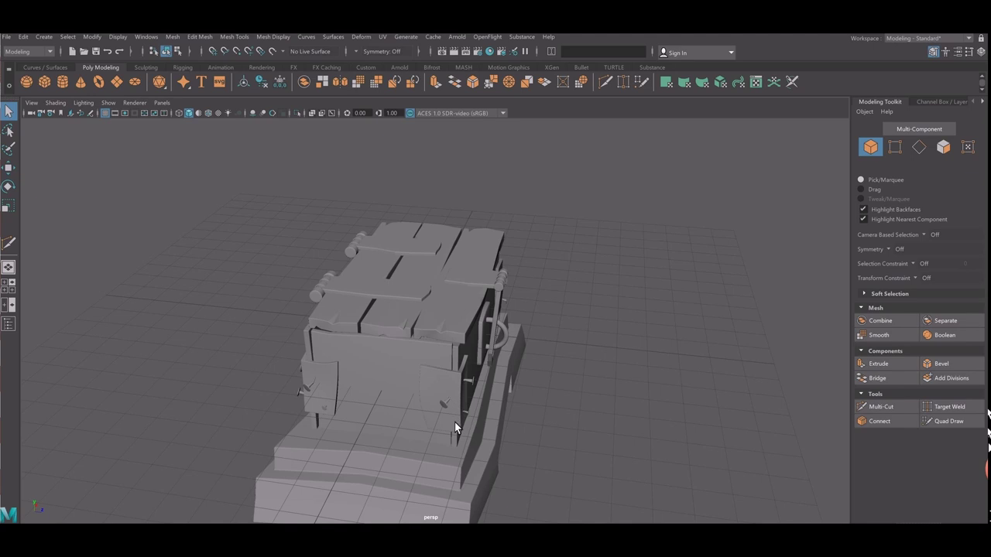
{"action": "scroll", "coordinate": [432, 415], "scroll_direction": "up", "scroll_amount": 2}
{"action": "scroll", "coordinate": [433, 415], "scroll_direction": "up", "scroll_amount": 2}
Raise the nail, rotate it upright, and move it over the chest lid.
{"action": "key", "text": "e"}
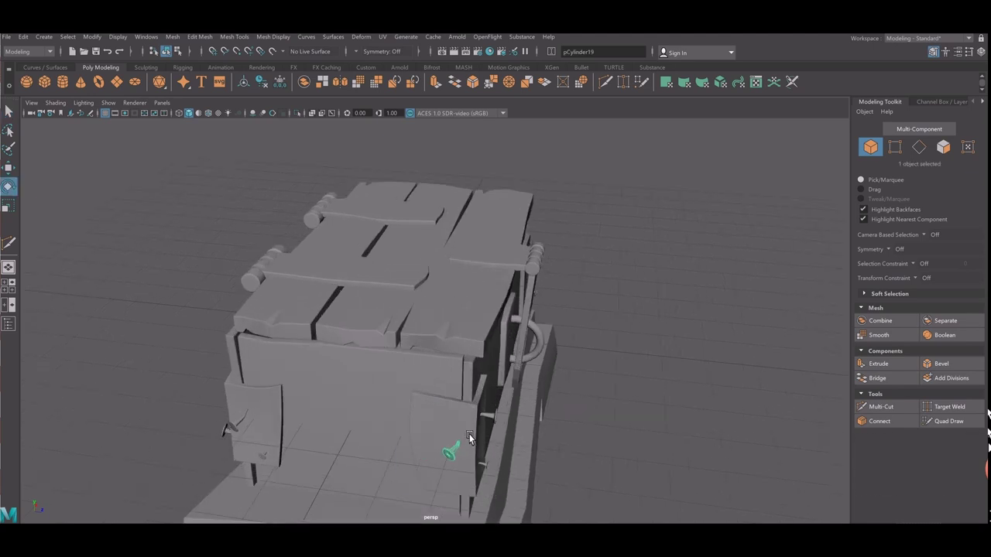
{"action": "key", "text": "w"}
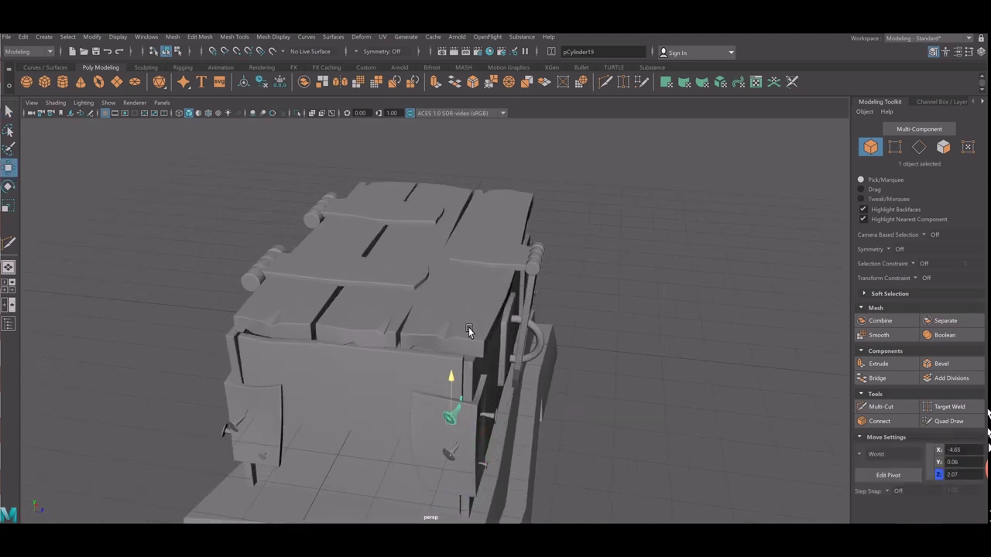
{"action": "left_click_drag", "start_coordinate": [464, 387], "coordinate": [454, 256]}
{"action": "mouse_move", "coordinate": [442, 336]}
{"action": "left_mouse_down", "text": "alt"}
{"action": "mouse_move", "coordinate": [485, 342]}
{"action": "mouse_move", "coordinate": [542, 376]}
{"action": "left_mouse_up", "text": "alt"}
{"action": "key", "text": "e"}
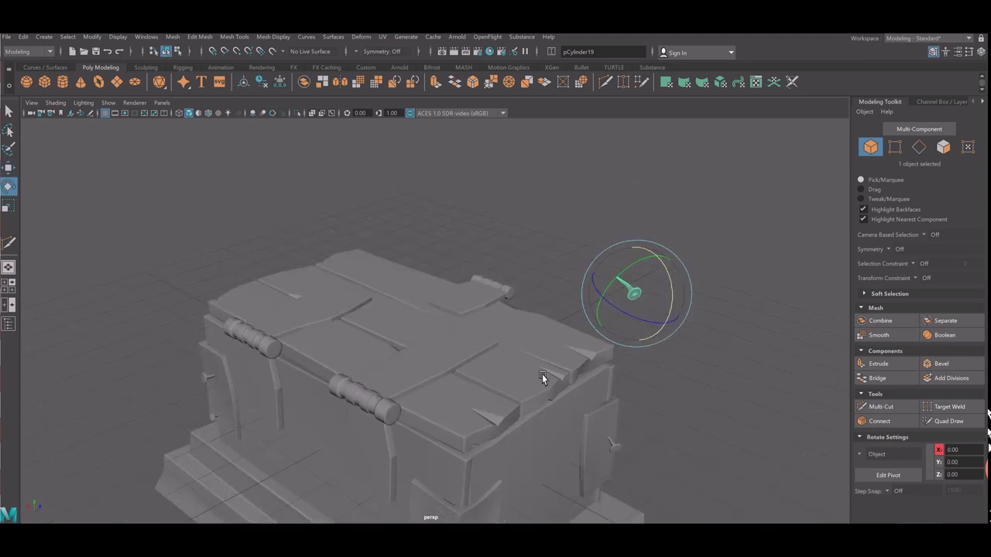
{"action": "left_click_drag", "start_coordinate": [682, 323], "coordinate": [669, 281]}
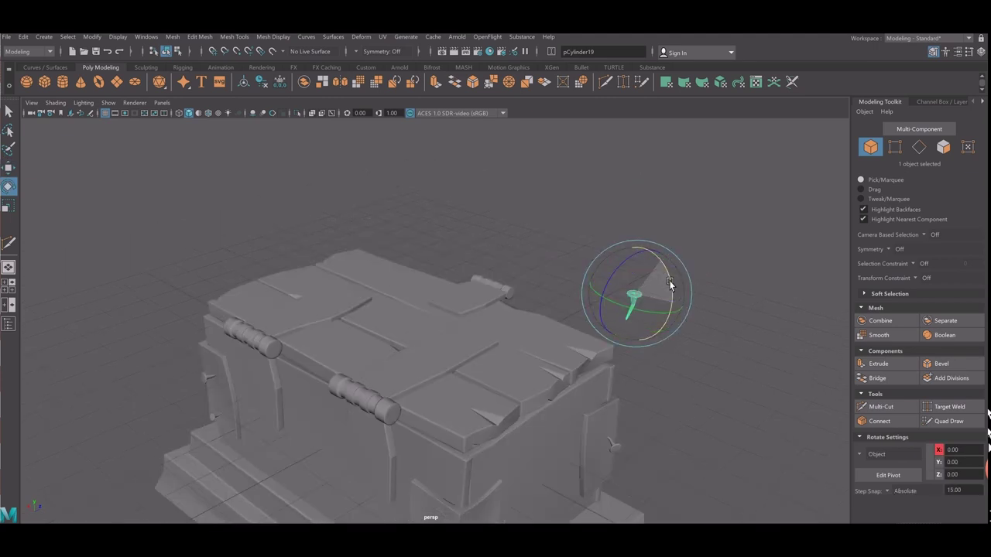
{"action": "key", "text": "w"}
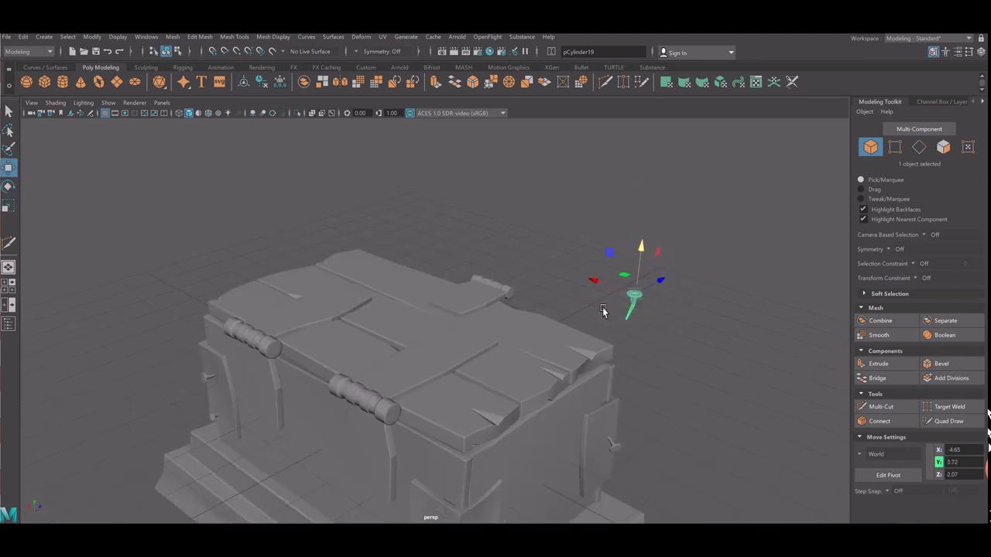
{"action": "mouse_move", "coordinate": [603, 301]}
{"action": "left_mouse_down"}
{"action": "mouse_move", "coordinate": [491, 230]}
{"action": "mouse_move", "coordinate": [502, 310]}
{"action": "left_mouse_up"}
In the top view, slide the nail onto the lid's left plank.
{"action": "key", "text": "space"}
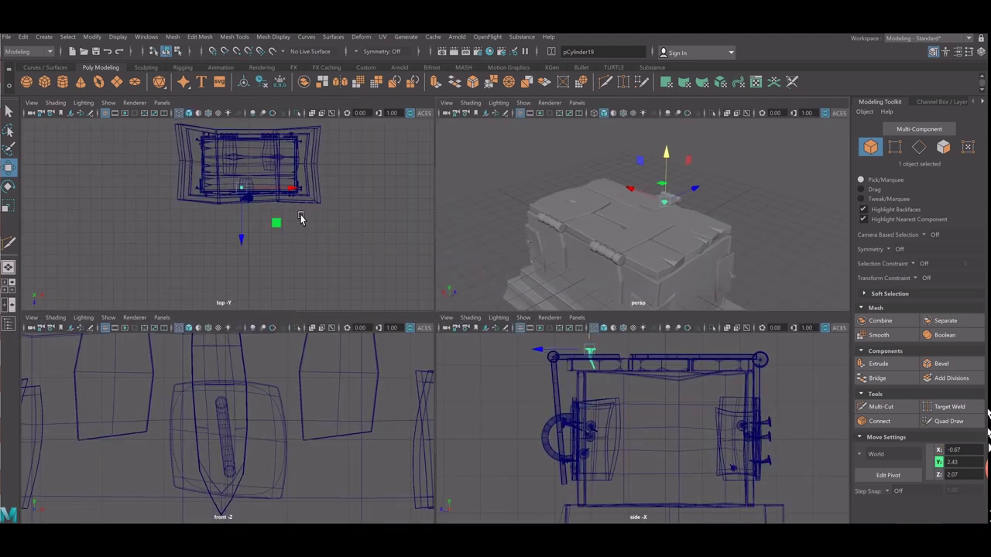
{"action": "key", "text": "space"}
{"action": "right_click_drag", "start_coordinate": [453, 229], "coordinate": [535, 397], "text": "alt"}
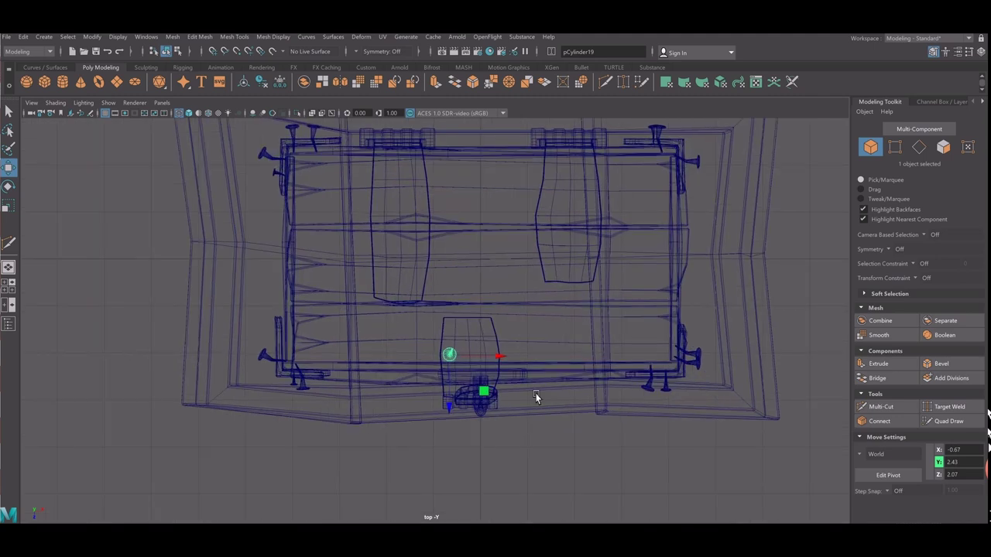
{"action": "mouse_move", "coordinate": [460, 335]}
{"action": "left_mouse_down"}
{"action": "mouse_move", "coordinate": [444, 319]}
{"action": "mouse_move", "coordinate": [440, 327]}
{"action": "left_mouse_up"}
Duplicate the nail, move the copy up the plank, rotate it, and scale it to 0.11.
{"action": "key", "text": "ctrl+d"}
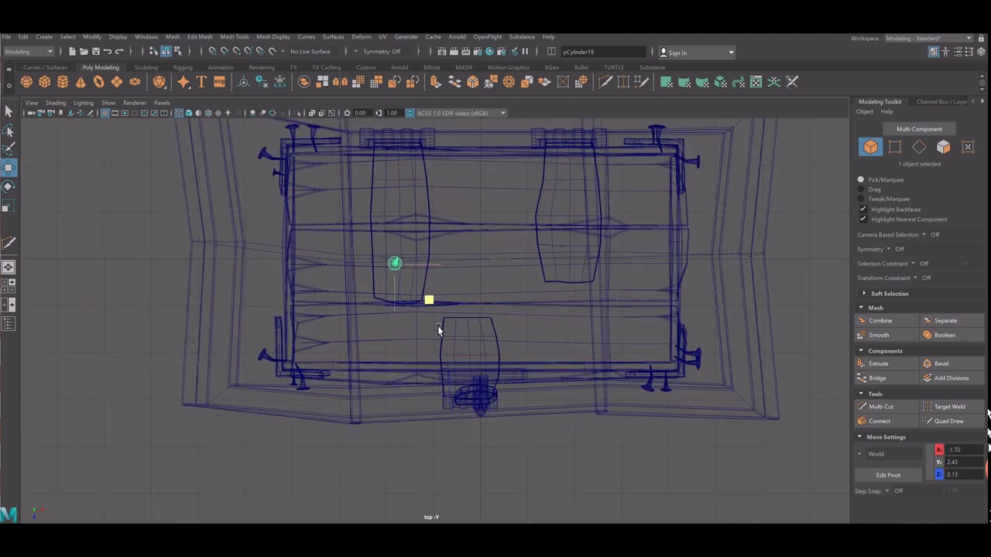
{"action": "middle_click_drag", "start_coordinate": [440, 327], "coordinate": [463, 244]}
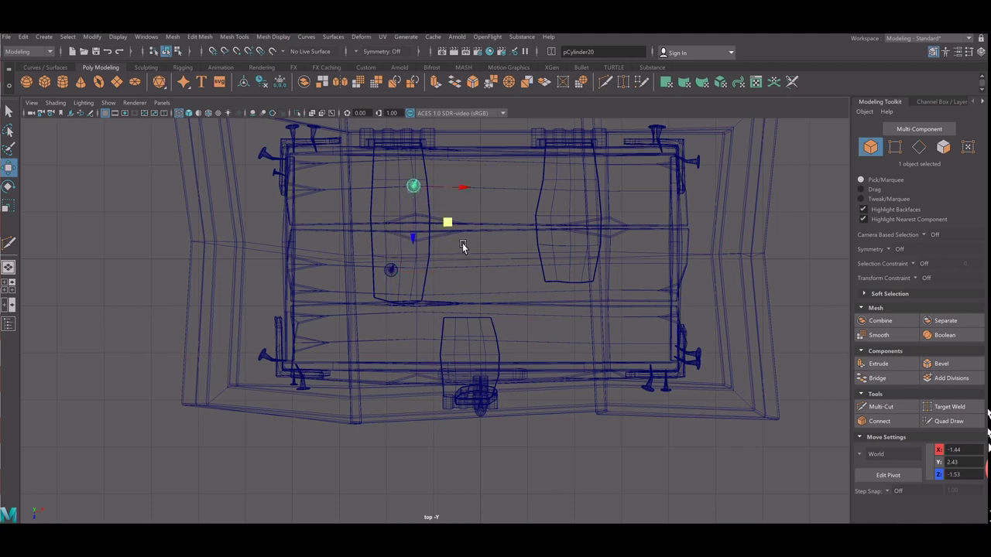
{"action": "key", "text": "e"}
{"action": "left_click_drag", "start_coordinate": [456, 223], "coordinate": [424, 215]}
{"action": "key", "text": "r"}
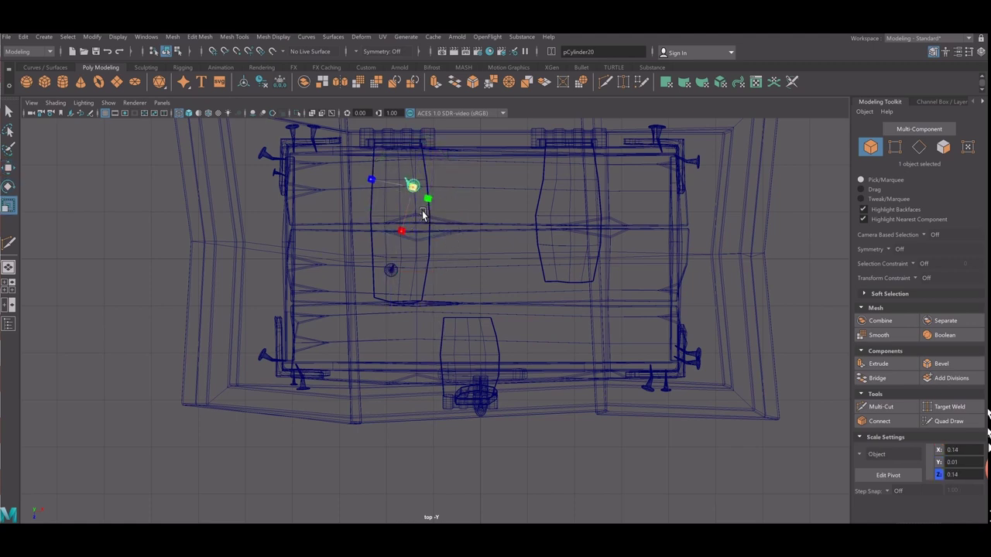
{"action": "key", "text": "space"}
{"action": "key", "text": "space"}
Duplicate the lid pin and move the copy onto the left plank.
{"action": "scroll", "coordinate": [563, 330], "scroll_direction": "up", "scroll_amount": 5}
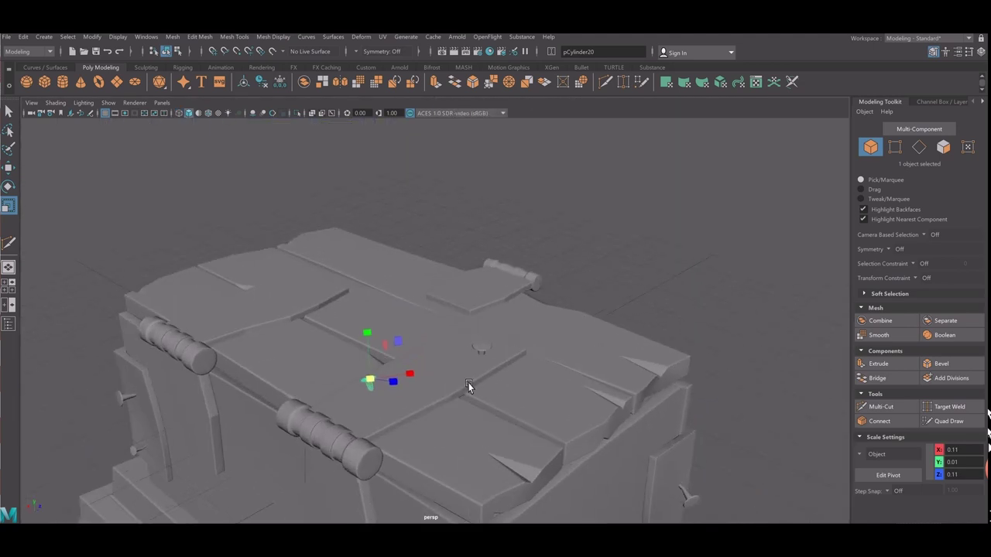
{"action": "left_click", "coordinate": [494, 369]}
{"action": "key", "text": "ctrl+d"}
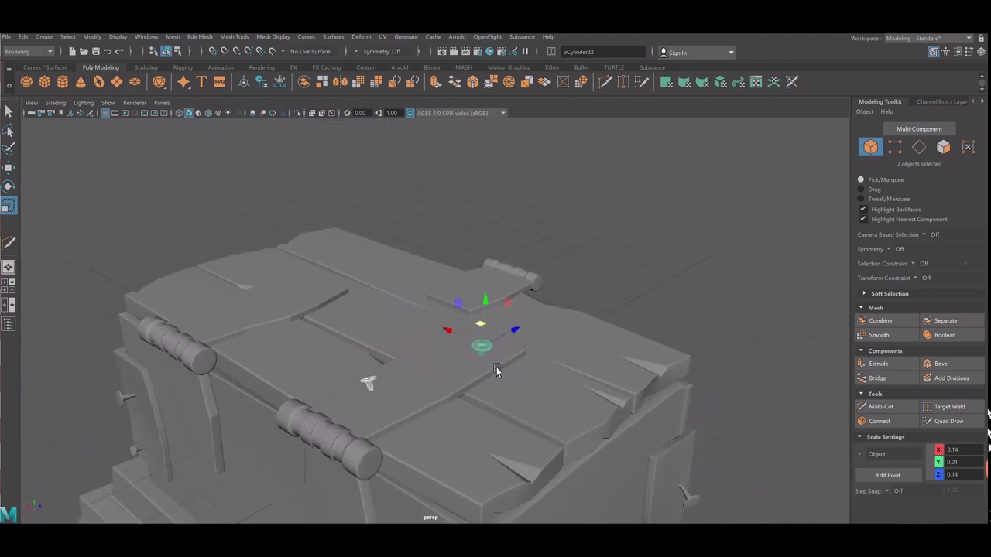
{"action": "key", "text": "w"}
{"action": "left_click_drag", "start_coordinate": [465, 354], "coordinate": [312, 258]}
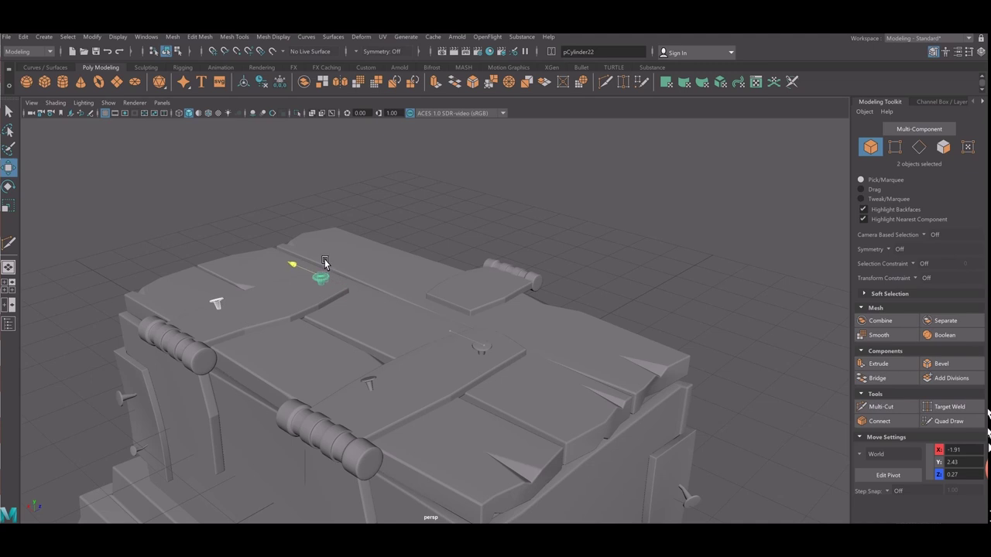
Reposition the left pin onto the lid, then duplicate it and move the copy across the lid.
{"action": "left_click", "coordinate": [219, 318]}
{"action": "left_click_drag", "start_coordinate": [199, 308], "coordinate": [270, 354]}
{"action": "key", "text": "e"}
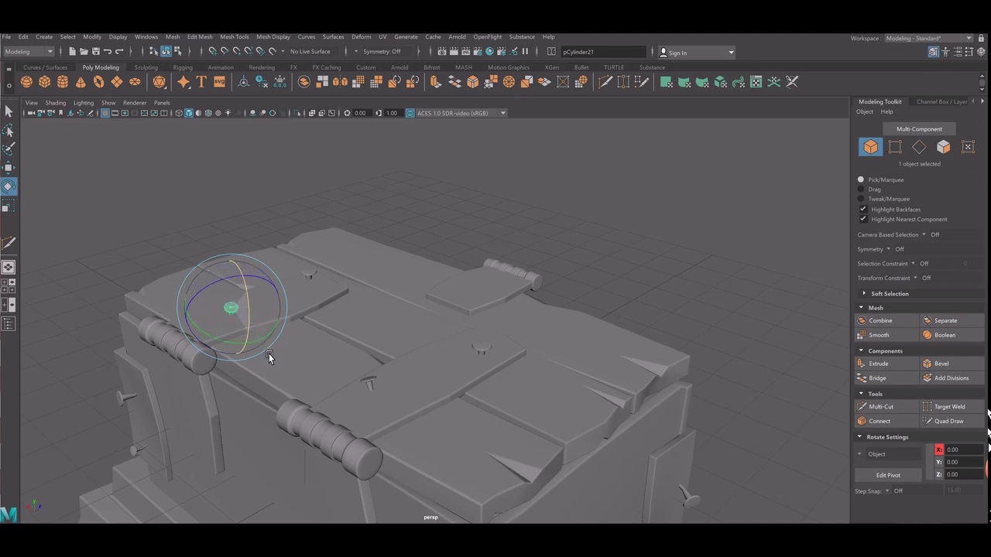
{"action": "key", "text": "w"}
{"action": "left_click_drag", "start_coordinate": [238, 280], "coordinate": [266, 284]}
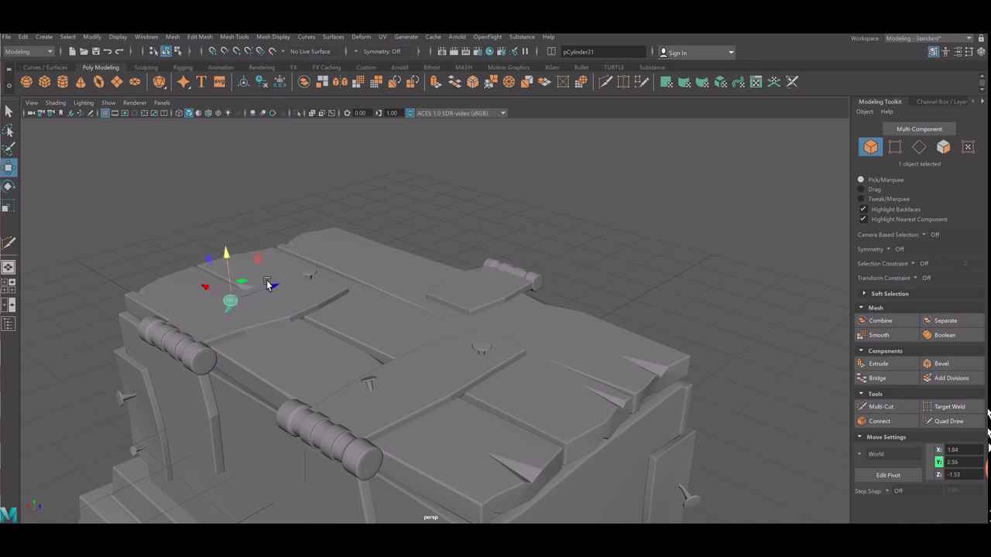
{"action": "key", "text": "ctrl+d"}
{"action": "middle_click_drag", "start_coordinate": [333, 297], "coordinate": [317, 258]}
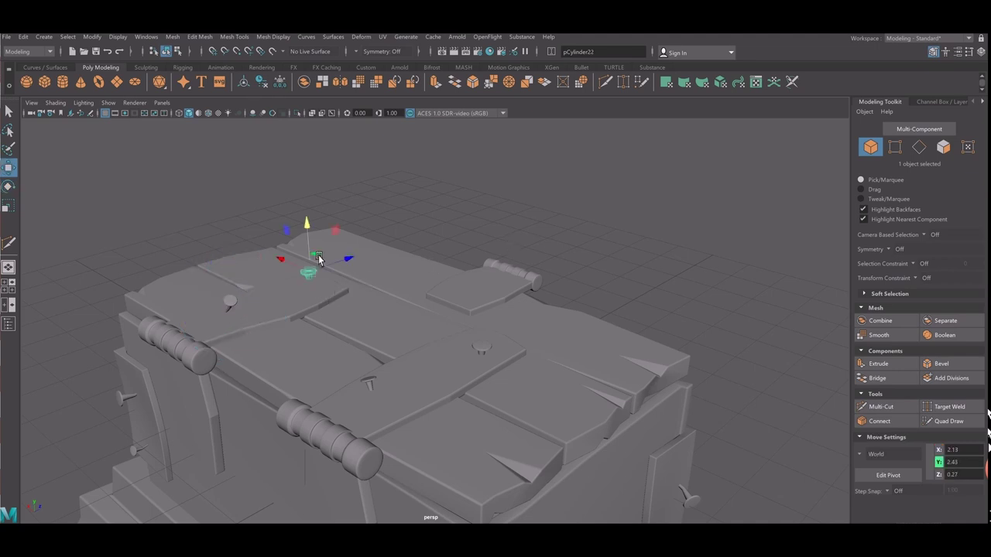
{"action": "left_click", "coordinate": [460, 240]}
Duplicate the pin on the lower-left front plate and move the copy right and higher.
{"action": "mouse_move", "coordinate": [460, 243]}
{"action": "left_mouse_down", "text": "alt"}
{"action": "mouse_move", "coordinate": [405, 360]}
{"action": "mouse_move", "coordinate": [358, 307]}
{"action": "left_mouse_up", "text": "alt"}
{"action": "middle_click_drag", "start_coordinate": [358, 308], "coordinate": [341, 298], "text": "alt"}
{"action": "left_click", "coordinate": [259, 458]}
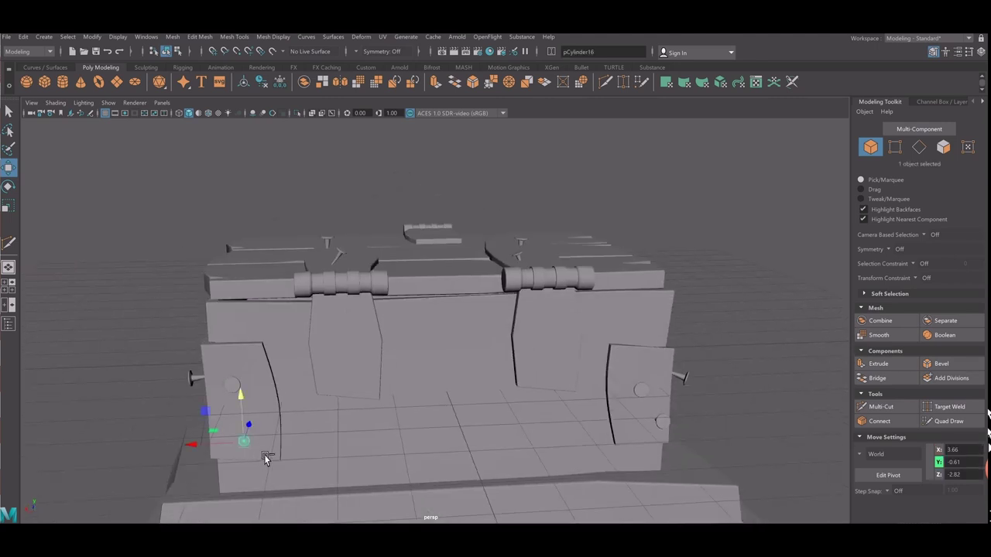
{"action": "key", "text": "ctrl+d"}
{"action": "left_click_drag", "start_coordinate": [236, 460], "coordinate": [320, 453]}
{"action": "mouse_move", "coordinate": [348, 412]}
{"action": "left_mouse_down"}
{"action": "mouse_move", "coordinate": [352, 347]}
{"action": "mouse_move", "coordinate": [326, 358]}
{"action": "left_mouse_up"}
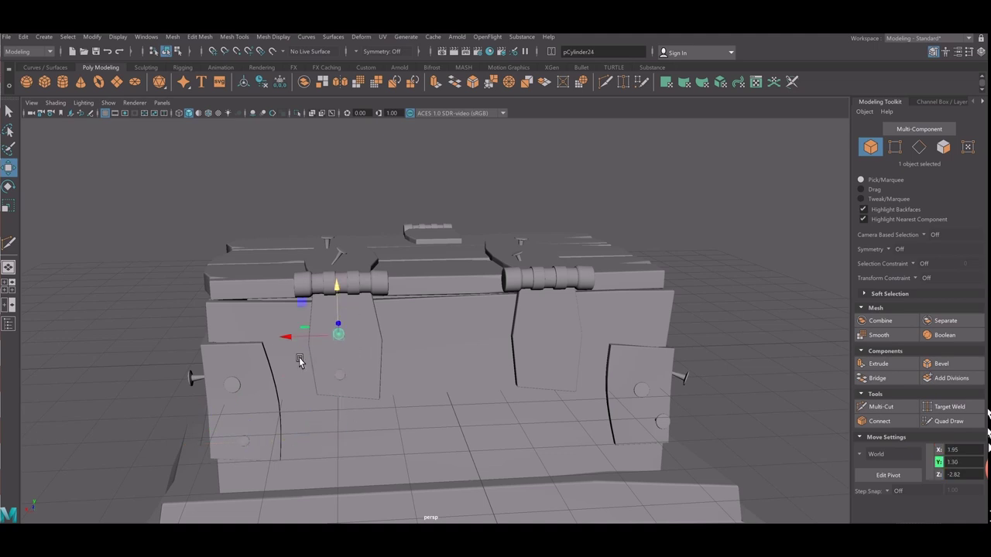
{"action": "key", "text": "e"}
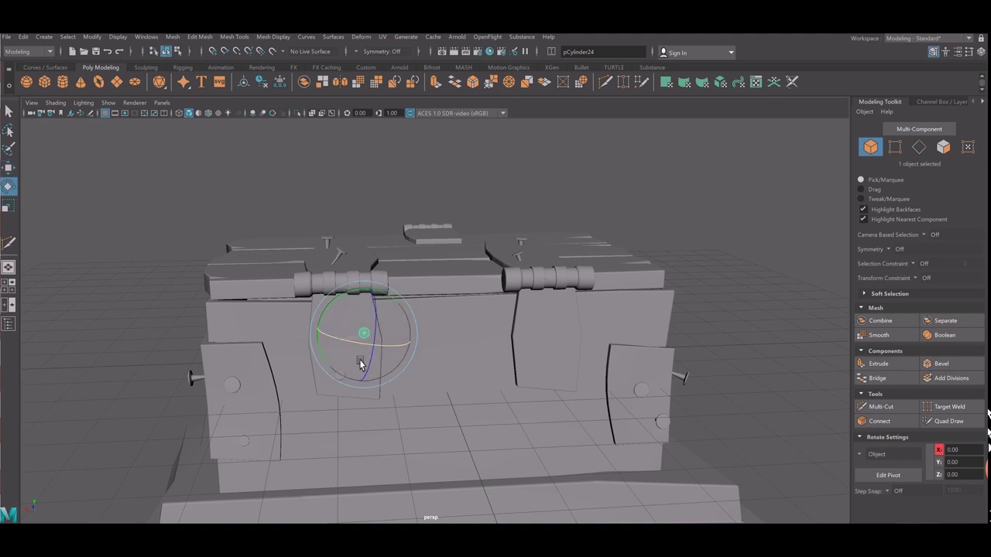
{"action": "left_click", "coordinate": [249, 303]}
Move a pin from the lower-left plate onto the other front plate.
{"action": "mouse_move", "coordinate": [249, 303]}
{"action": "left_mouse_down", "text": "alt"}
{"action": "mouse_move", "coordinate": [443, 372]}
{"action": "mouse_move", "coordinate": [299, 471]}
{"action": "left_mouse_up", "text": "alt"}
{"action": "key", "text": "w"}
{"action": "left_click", "coordinate": [306, 475]}
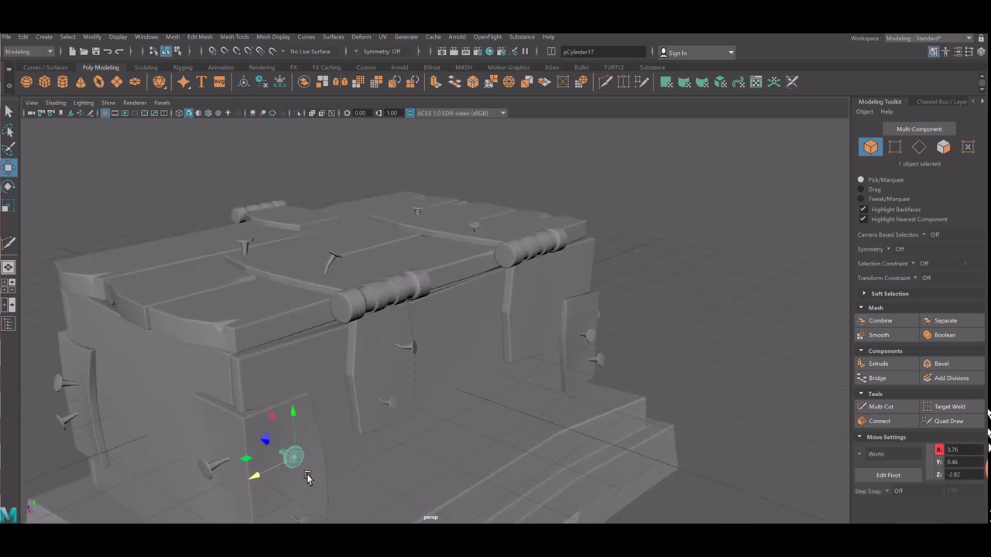
{"action": "middle_click_drag", "start_coordinate": [306, 478], "coordinate": [525, 349]}
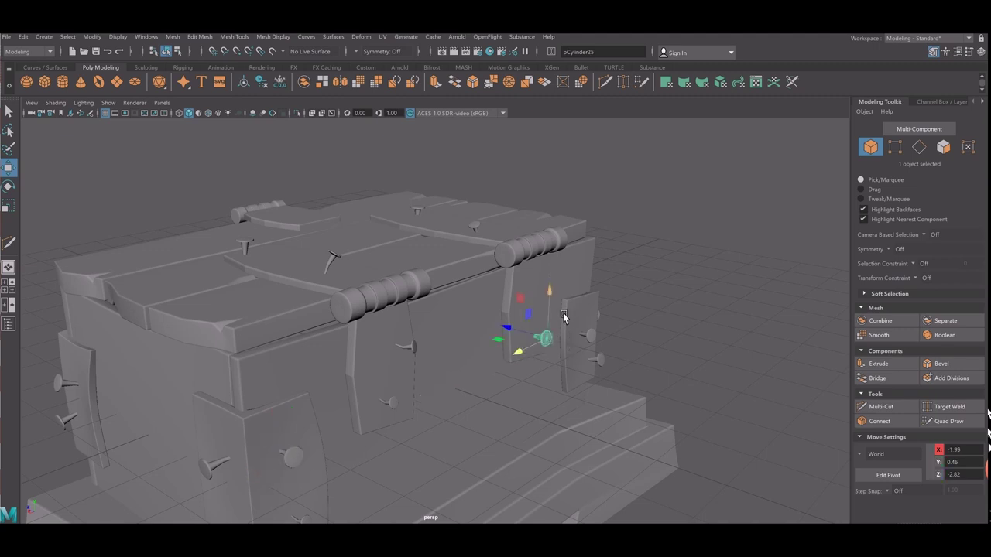
{"action": "left_click", "coordinate": [675, 281]}
{"action": "mouse_move", "coordinate": [675, 281]}
{"action": "left_mouse_down", "text": "alt"}
{"action": "mouse_move", "coordinate": [443, 342]}
{"action": "mouse_move", "coordinate": [276, 422]}
{"action": "mouse_move", "coordinate": [386, 414]}
{"action": "left_mouse_up", "text": "alt"}
Check the small pins on the lid, then orbit closer to view the chest's left side.
{"action": "scroll", "coordinate": [454, 347], "scroll_direction": "up", "scroll_amount": 3}
{"action": "scroll", "coordinate": [411, 289], "scroll_direction": "up", "scroll_amount": 3}
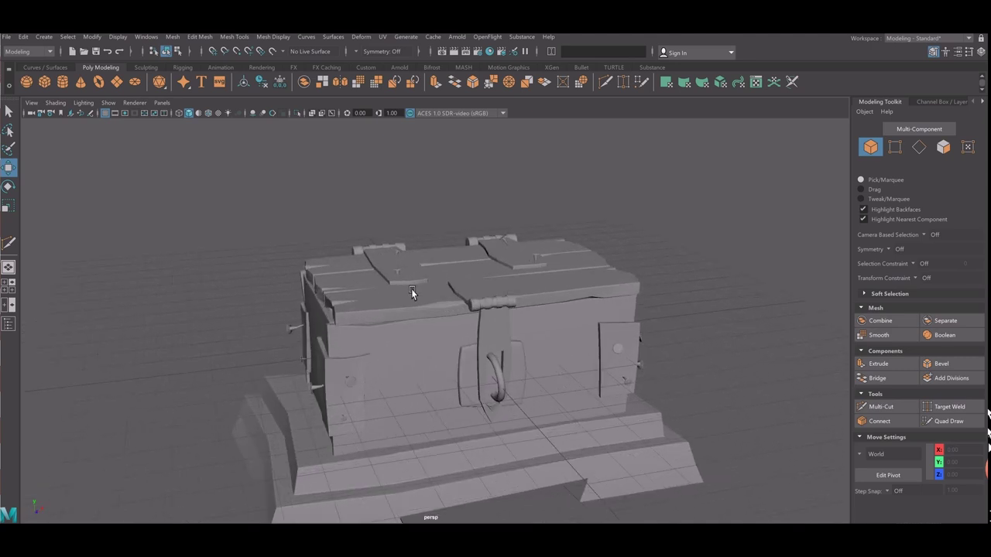
{"action": "left_click", "coordinate": [411, 289]}
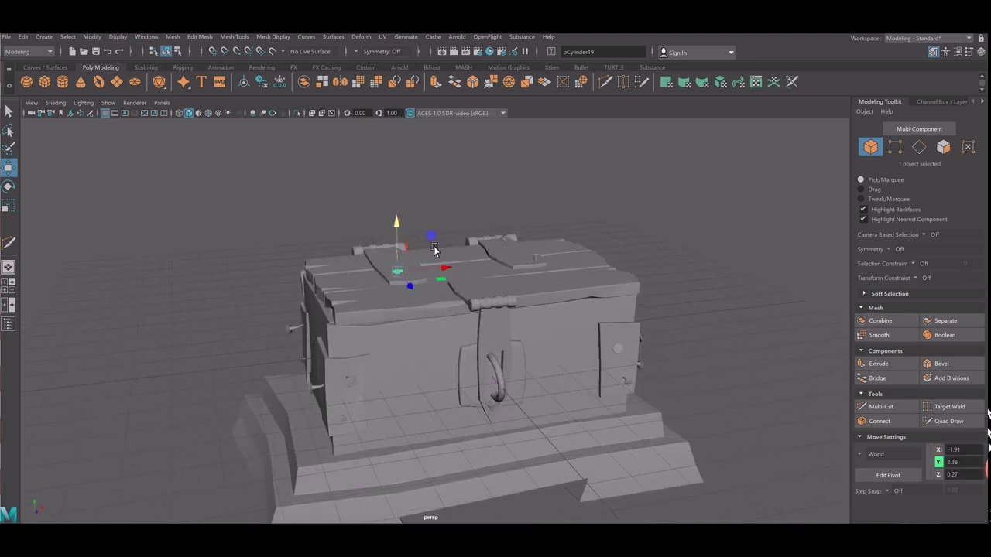
{"action": "left_click", "coordinate": [576, 226]}
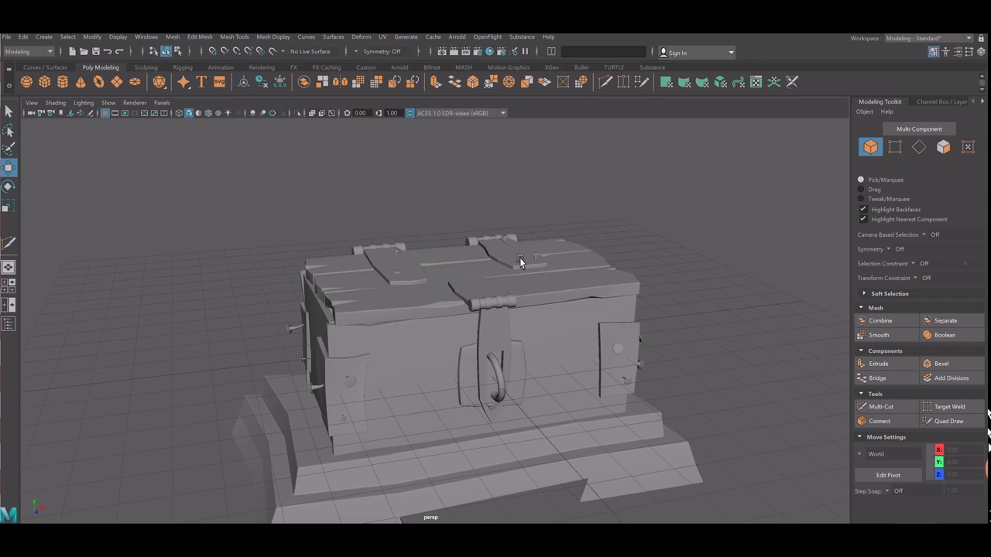
{"action": "left_click", "coordinate": [521, 236]}
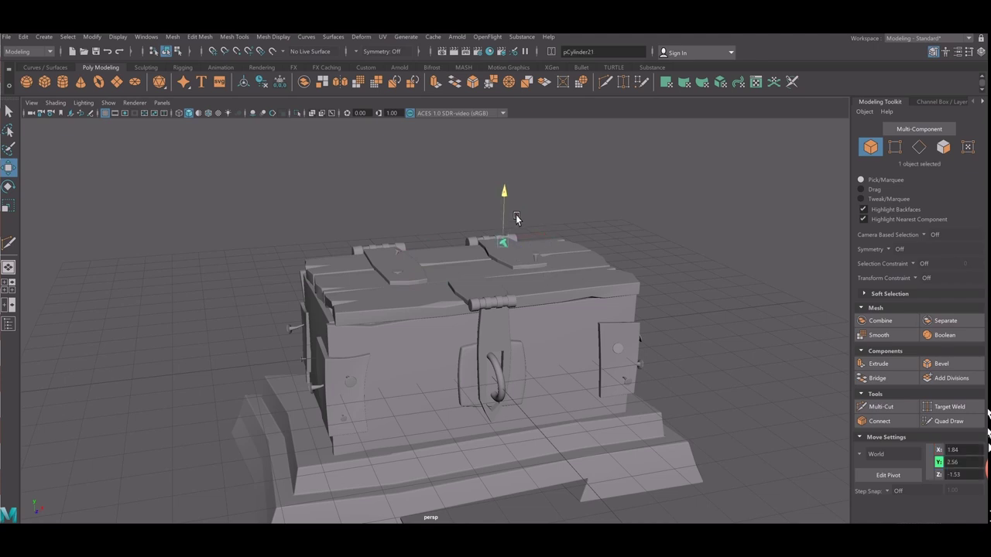
{"action": "left_click", "coordinate": [579, 219]}
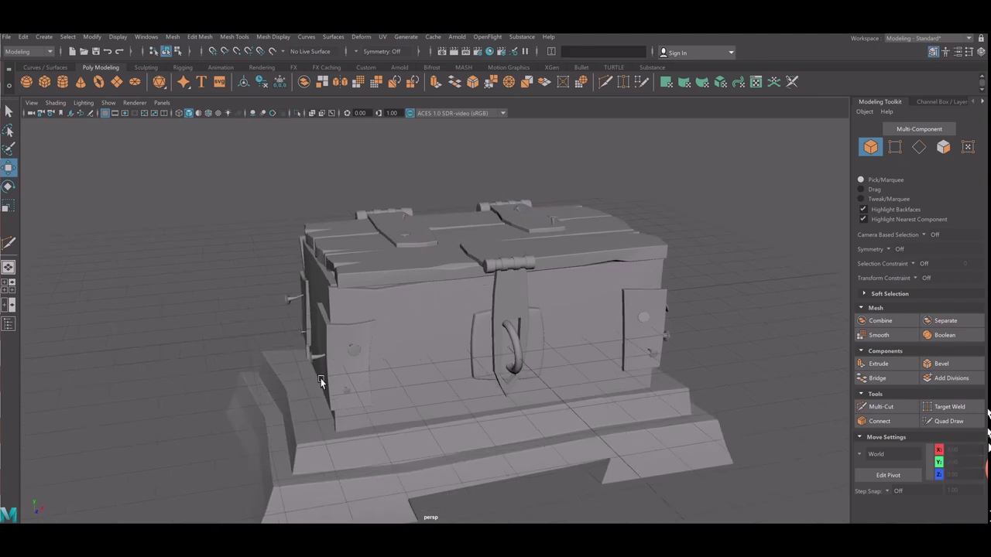
{"action": "right_click_drag", "start_coordinate": [321, 381], "coordinate": [338, 399], "text": "alt"}
{"action": "mouse_move", "coordinate": [710, 293]}
{"action": "left_mouse_down", "text": "alt"}
{"action": "mouse_move", "coordinate": [555, 367]}
{"action": "mouse_move", "coordinate": [502, 344]}
{"action": "mouse_move", "coordinate": [472, 347]}
{"action": "mouse_move", "coordinate": [531, 343]}
{"action": "mouse_move", "coordinate": [537, 353]}
{"action": "left_mouse_up", "text": "alt"}
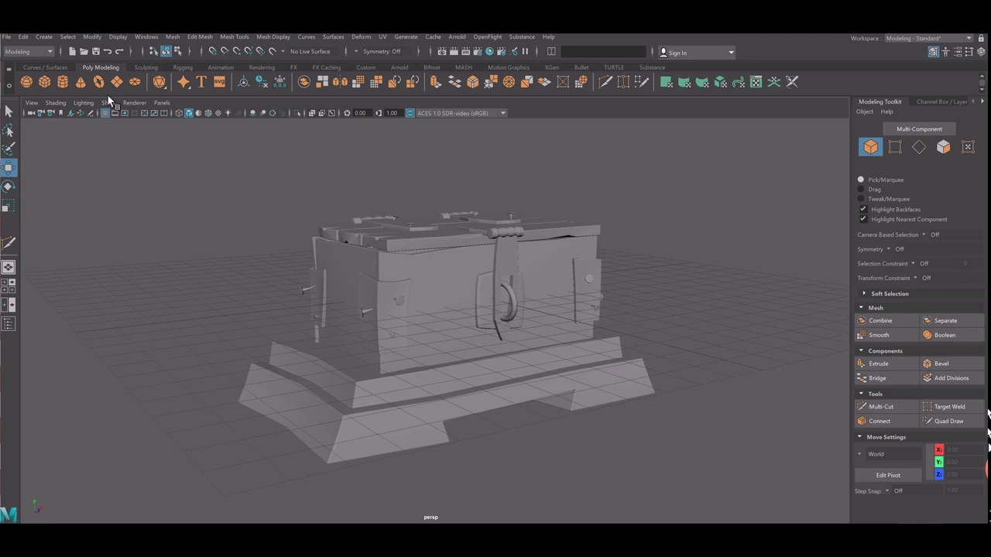
Select pTorus2, undo its last change, and rotate it upright facing the front.
{"action": "left_click", "coordinate": [507, 302]}
{"action": "left_click_drag", "start_coordinate": [631, 311], "coordinate": [530, 308], "text": "alt"}
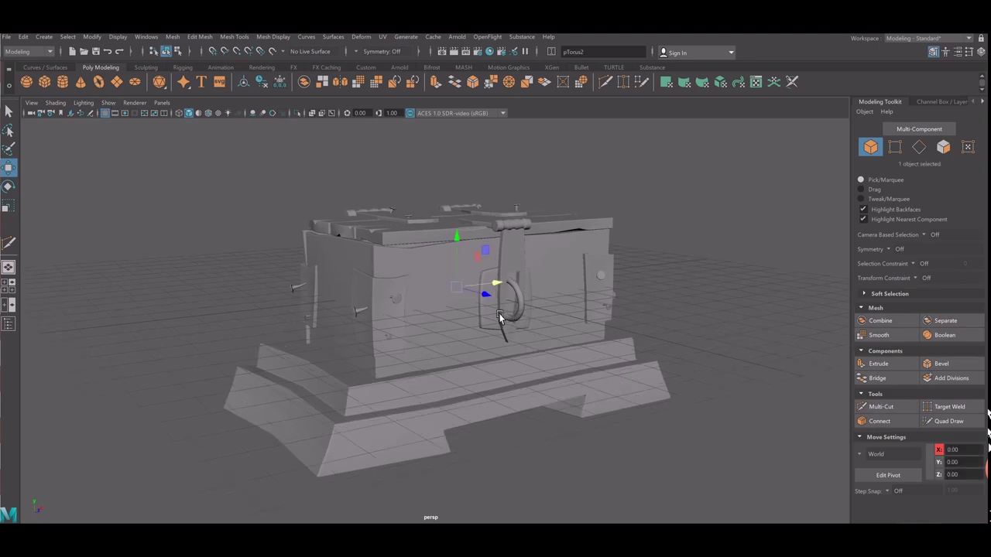
{"action": "key", "text": "ctrl+z"}
{"action": "key", "text": "e"}
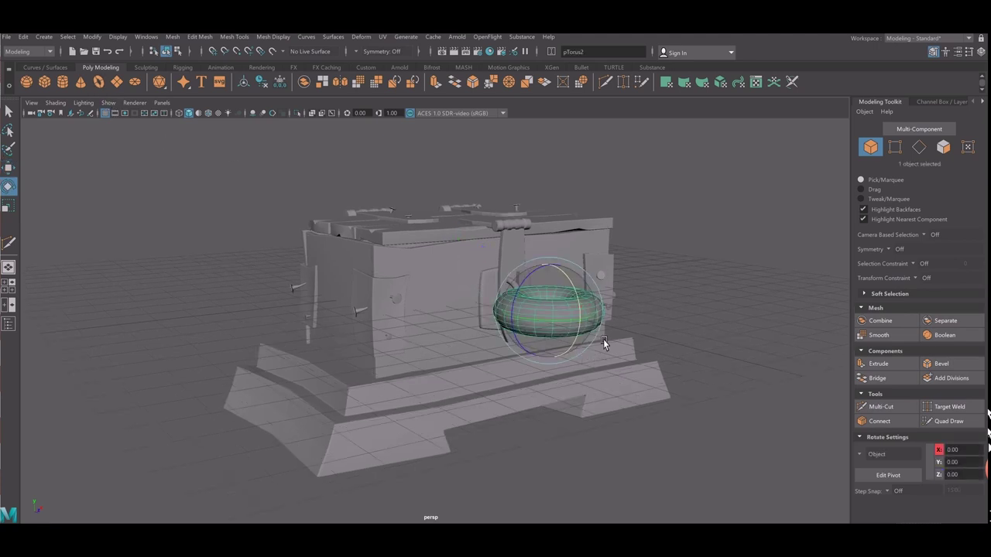
{"action": "left_click_drag", "start_coordinate": [586, 318], "coordinate": [594, 336]}
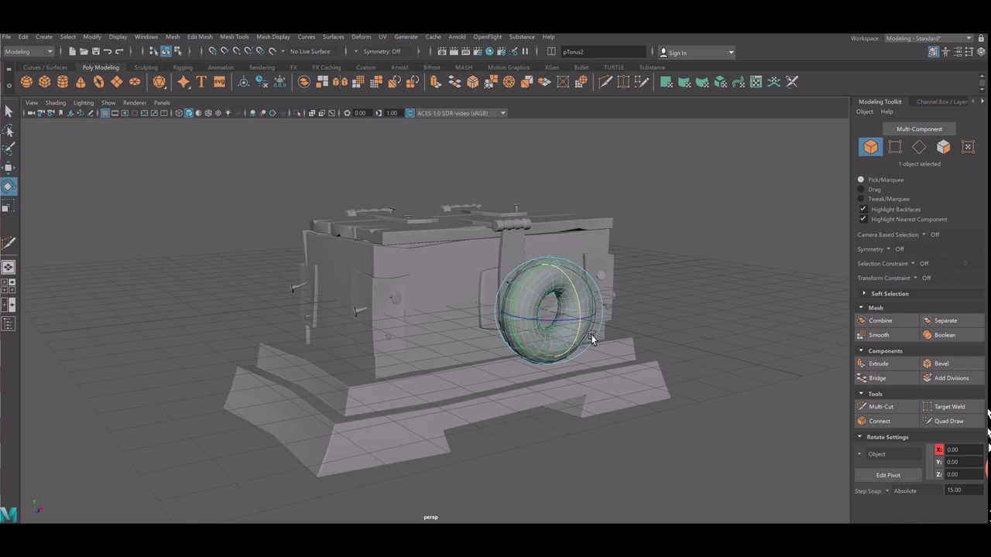
Scale the torus to about a third and move it down into the hasp loop.
{"action": "scroll", "coordinate": [619, 331], "scroll_direction": "up", "scroll_amount": 2}
{"action": "scroll", "coordinate": [542, 327], "scroll_direction": "up", "scroll_amount": 2}
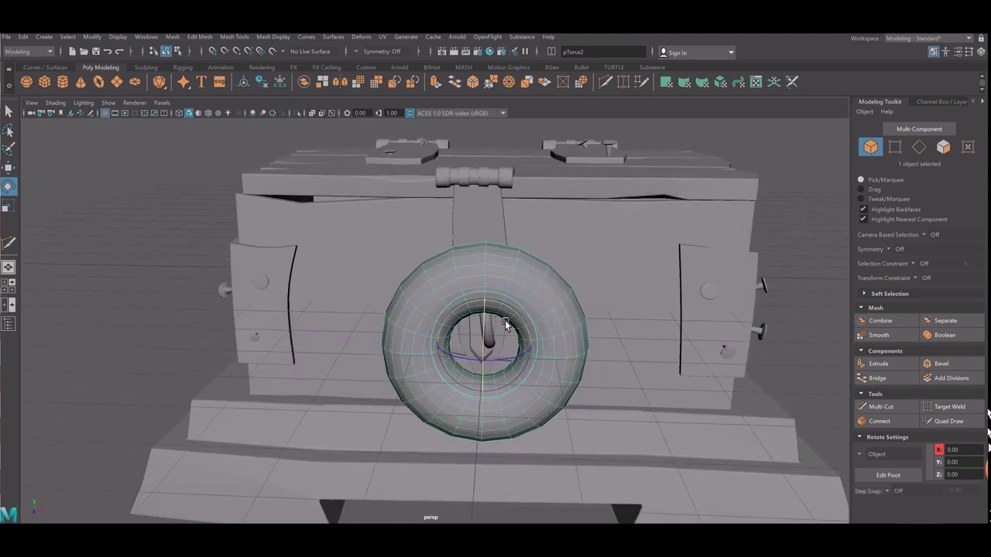
{"action": "scroll", "coordinate": [511, 295], "scroll_direction": "up", "scroll_amount": 2}
{"action": "left_click_drag", "start_coordinate": [501, 279], "coordinate": [511, 266], "text": "alt"}
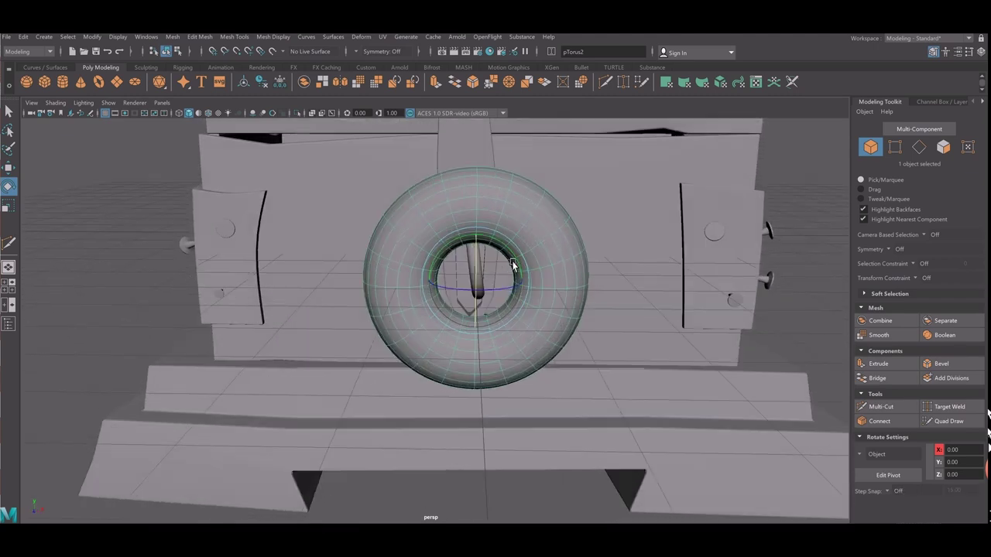
{"action": "key", "text": "r"}
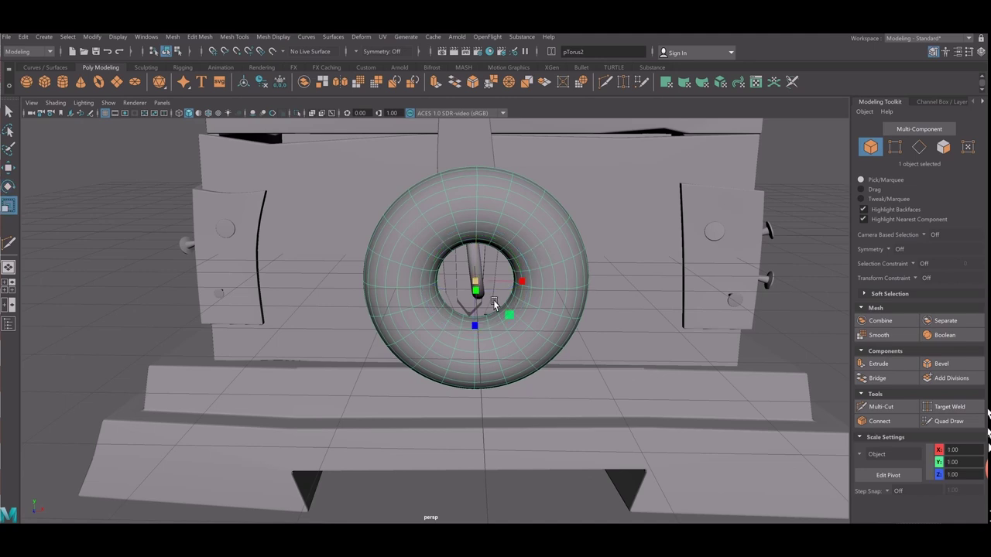
{"action": "left_click_drag", "start_coordinate": [485, 305], "coordinate": [378, 307]}
{"action": "key", "text": "w"}
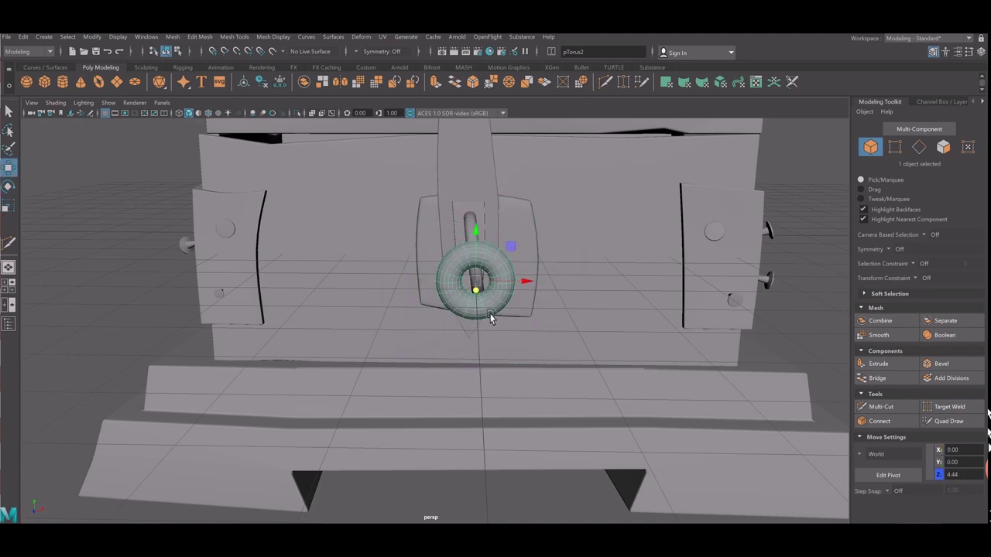
{"action": "mouse_move", "coordinate": [489, 317]}
{"action": "left_mouse_down", "text": "alt"}
{"action": "mouse_move", "coordinate": [619, 305]}
{"action": "mouse_move", "coordinate": [583, 271]}
{"action": "left_mouse_up", "text": "alt"}
{"action": "left_click_drag", "start_coordinate": [574, 236], "coordinate": [574, 263]}
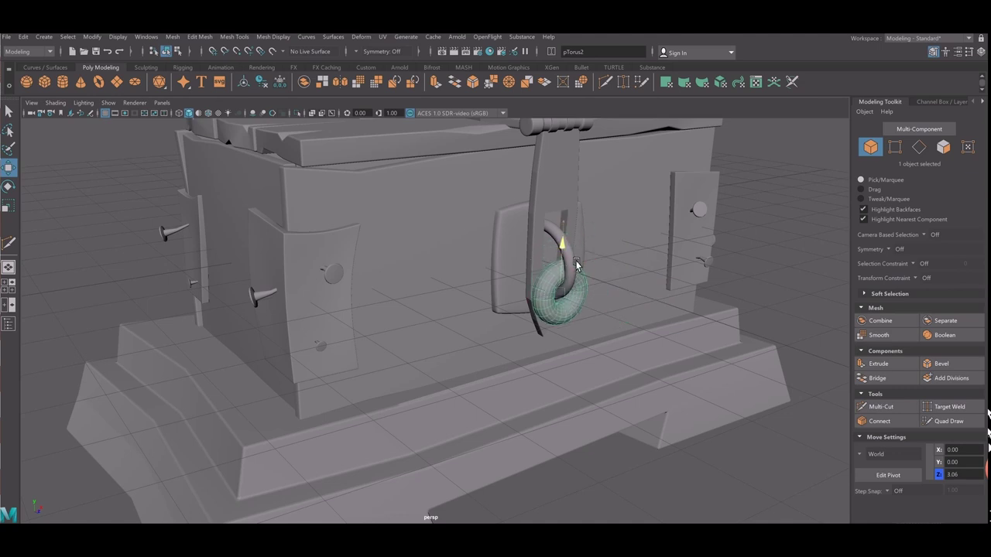
Thin the torus ring by setting its Section Radius to 0.41.
{"action": "mouse_move", "coordinate": [625, 292]}
{"action": "left_mouse_down", "text": "alt"}
{"action": "mouse_move", "coordinate": [653, 294]}
{"action": "mouse_move", "coordinate": [526, 327]}
{"action": "mouse_move", "coordinate": [554, 319]}
{"action": "left_mouse_up", "text": "alt"}
{"action": "scroll", "coordinate": [526, 325], "scroll_direction": "up", "scroll_amount": 3}
{"action": "scroll", "coordinate": [554, 318], "scroll_direction": "up", "scroll_amount": 2}
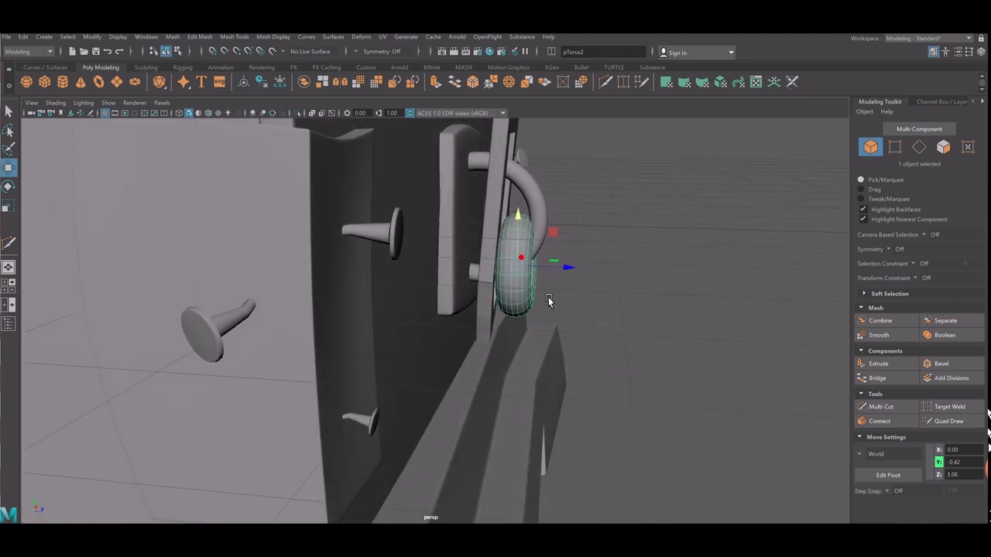
{"action": "key", "text": "t"}
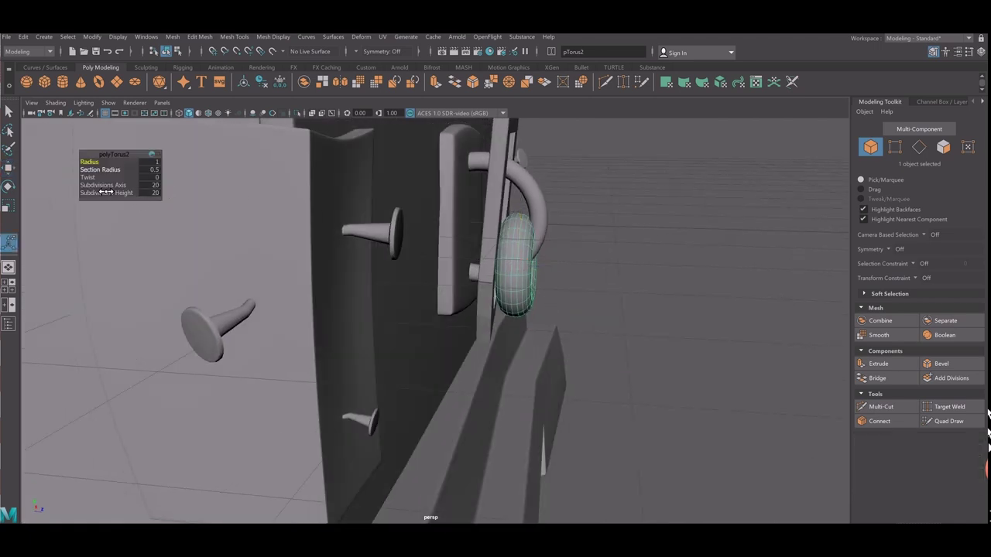
{"action": "left_click_drag", "start_coordinate": [105, 190], "coordinate": [104, 199]}
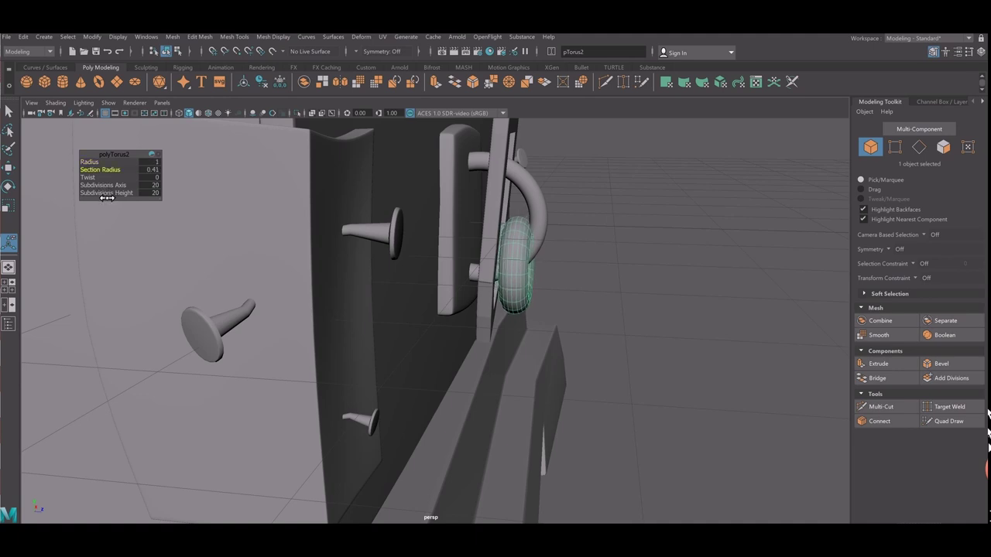
{"action": "key", "text": "q"}
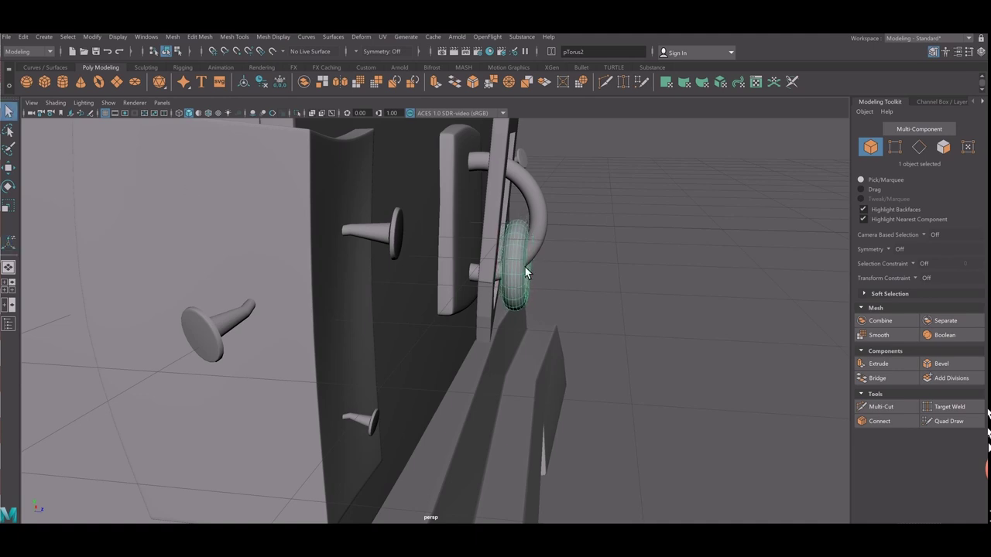
Nudge the torus sideways and lower it to Y -0.62 under the hasp.
{"action": "key", "text": "w"}
{"action": "middle_click_drag", "start_coordinate": [583, 294], "coordinate": [573, 290]}
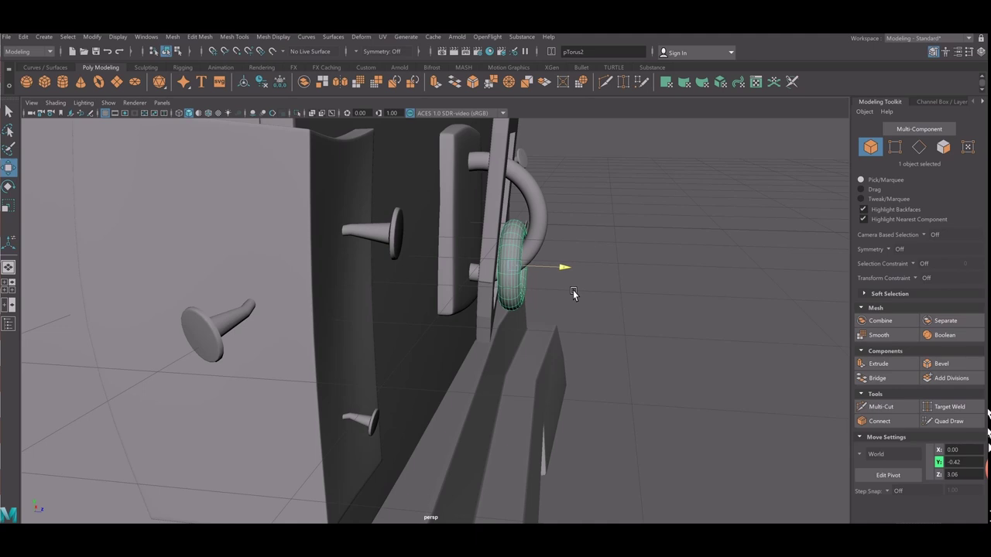
{"action": "left_click_drag", "start_coordinate": [525, 282], "coordinate": [450, 251], "text": "alt"}
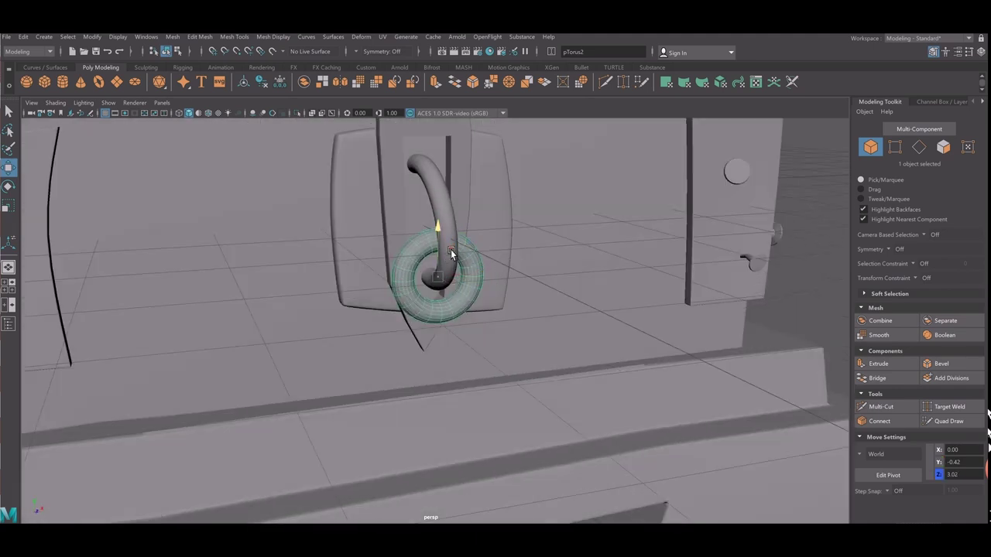
{"action": "middle_click_drag", "start_coordinate": [451, 253], "coordinate": [452, 269]}
{"action": "mouse_move", "coordinate": [452, 269]}
{"action": "left_mouse_down", "text": "alt"}
{"action": "mouse_move", "coordinate": [492, 296]}
{"action": "mouse_move", "coordinate": [479, 322]}
{"action": "mouse_move", "coordinate": [444, 309]}
{"action": "left_mouse_up", "text": "alt"}
Delete the lower half of the torus faces, leaving a half ring.
{"action": "right_click", "coordinate": [444, 310]}
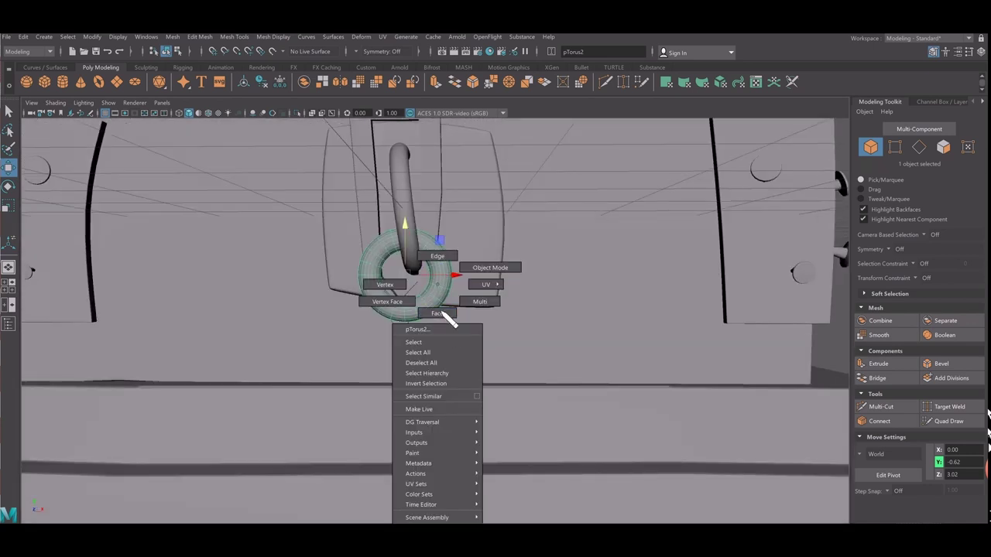
{"action": "right_click_drag", "start_coordinate": [442, 312], "coordinate": [445, 332]}
{"action": "left_click_drag", "start_coordinate": [348, 308], "coordinate": [545, 362]}
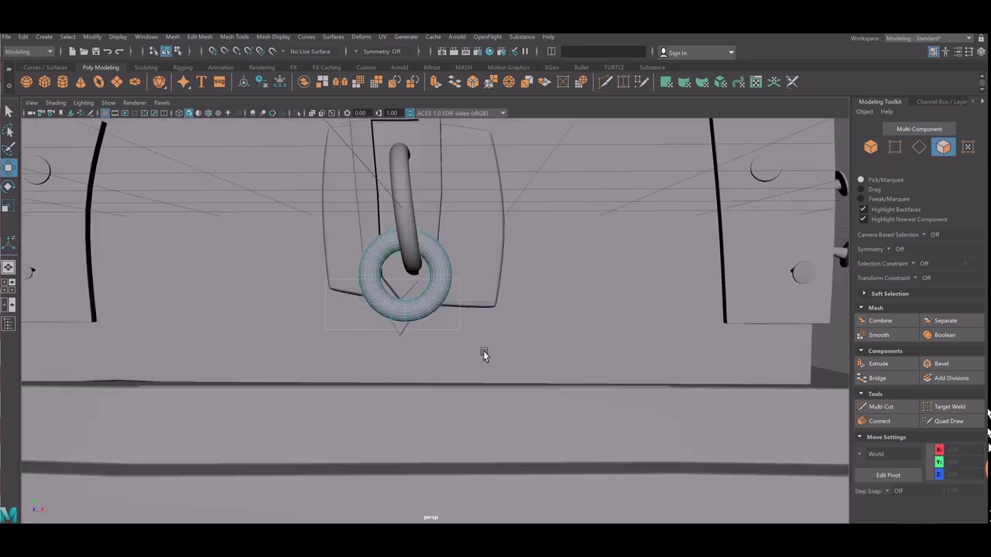
{"action": "key", "text": "Delete"}
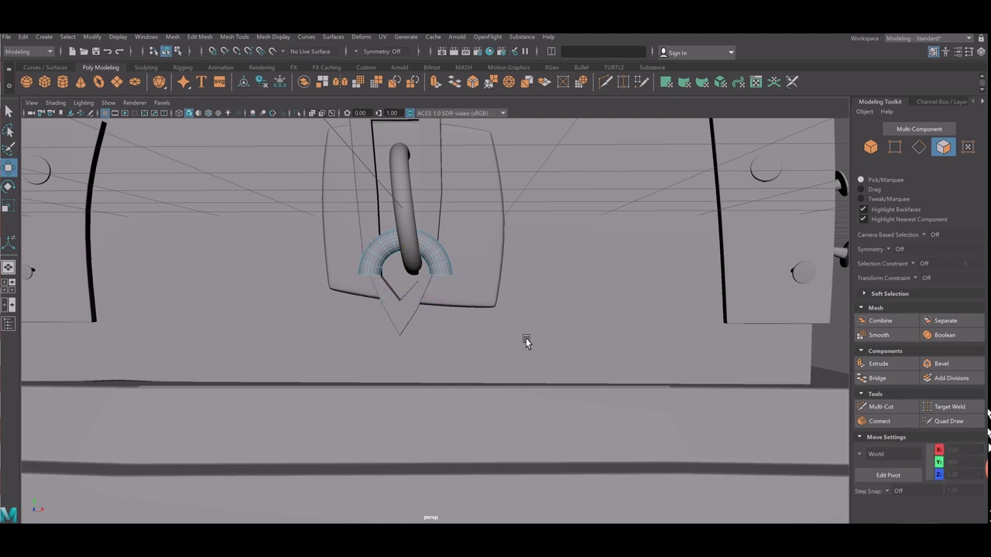
Pull the half ring's open end edges down into a U-shaped shackle, then select pCube26.
{"action": "right_click_drag", "start_coordinate": [451, 286], "coordinate": [338, 300]}
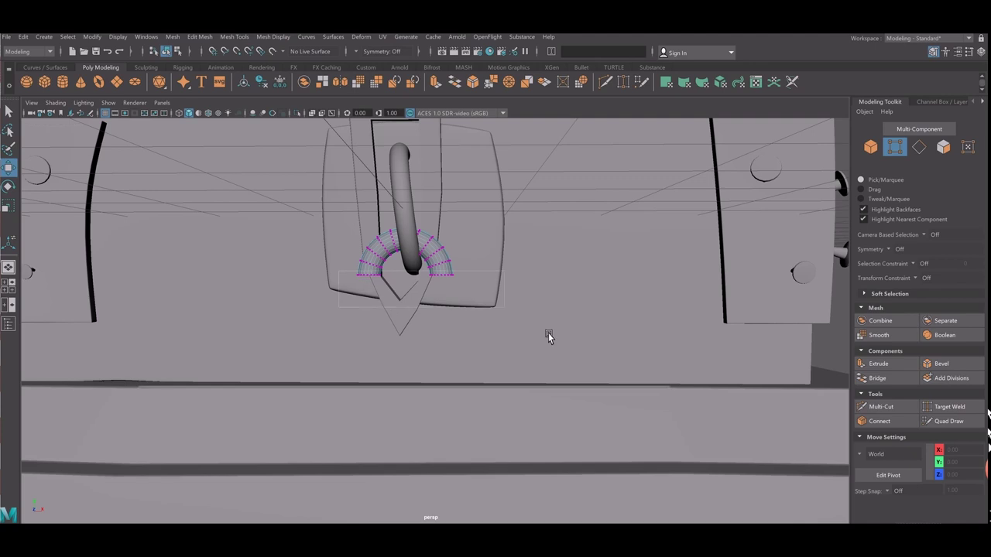
{"action": "left_click_drag", "start_coordinate": [549, 336], "coordinate": [350, 267]}
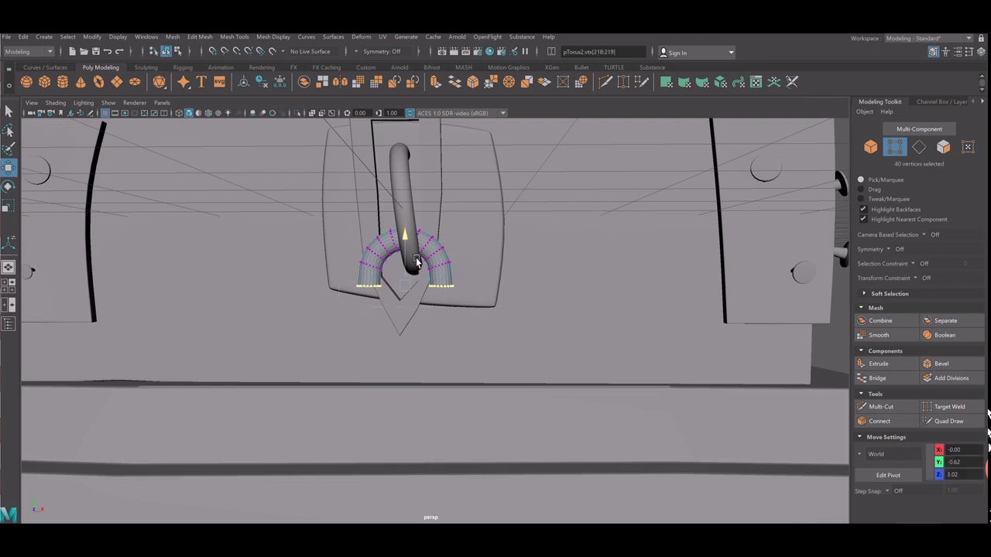
{"action": "left_click_drag", "start_coordinate": [415, 257], "coordinate": [415, 271]}
{"action": "mouse_move", "coordinate": [436, 259]}
{"action": "right_mouse_down"}
{"action": "mouse_move", "coordinate": [453, 280]}
{"action": "mouse_move", "coordinate": [488, 242]}
{"action": "right_mouse_up"}
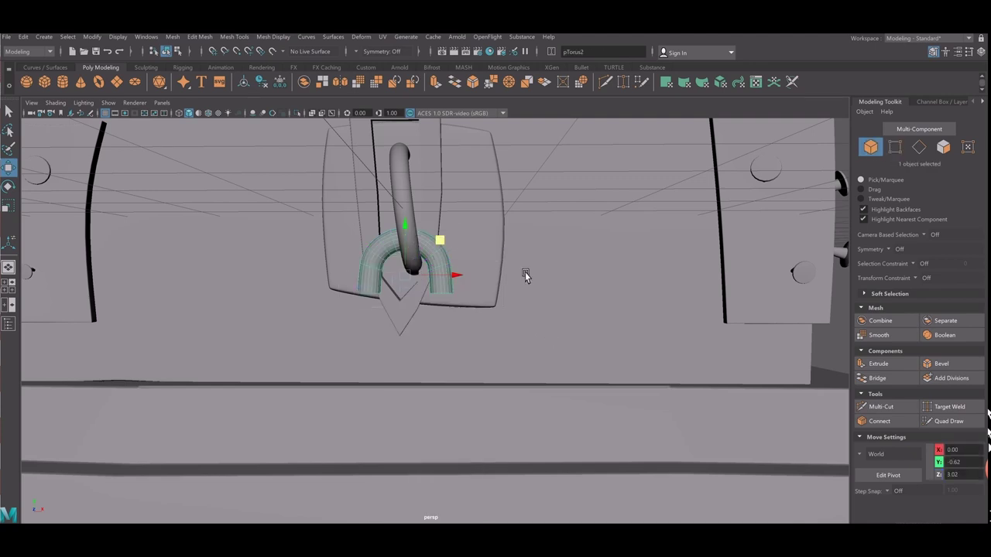
{"action": "scroll", "coordinate": [524, 277], "scroll_direction": "down", "scroll_amount": 5}
{"action": "scroll", "coordinate": [549, 260], "scroll_direction": "down", "scroll_amount": 3}
{"action": "scroll", "coordinate": [668, 291], "scroll_direction": "up", "scroll_amount": 1}
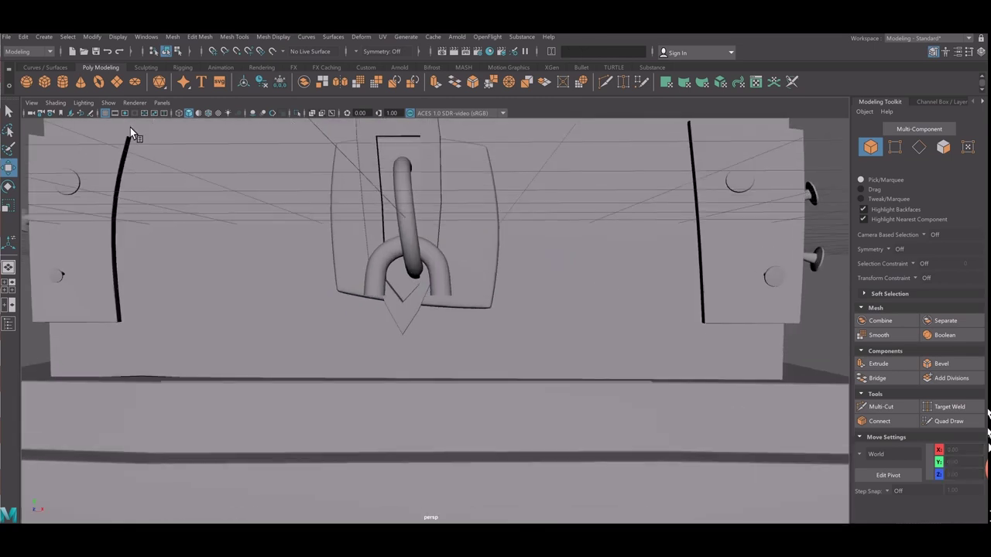
{"action": "left_click", "coordinate": [428, 326]}
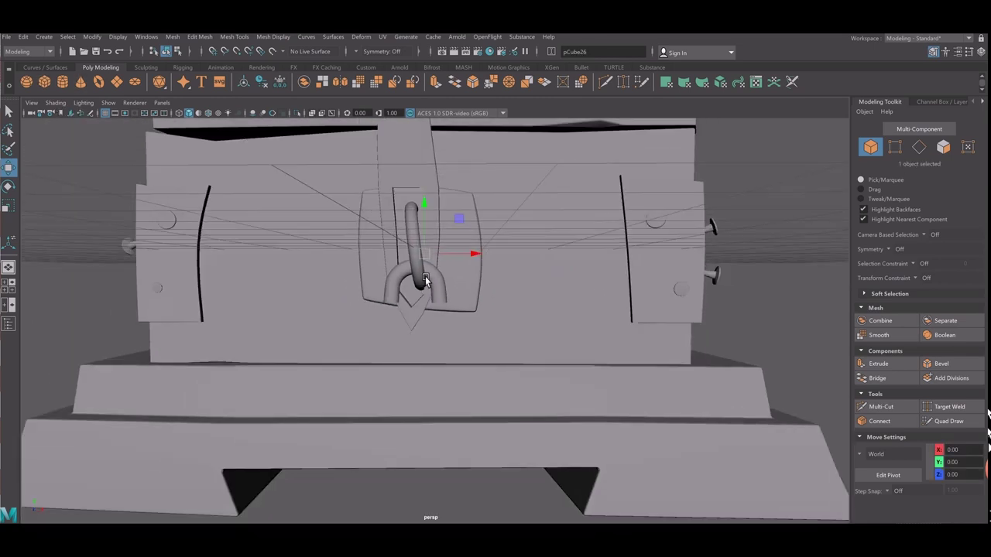
Using front and top views, move the padlock body down below the latch and forward.
{"action": "key", "text": "space"}
{"action": "left_click_drag", "start_coordinate": [271, 418], "coordinate": [374, 376]}
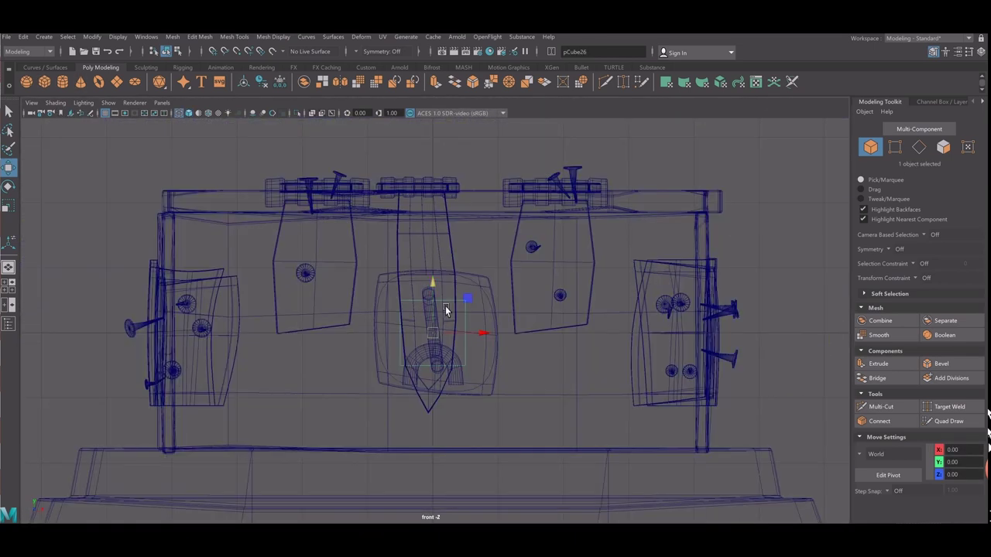
{"action": "middle_click_drag", "start_coordinate": [444, 308], "coordinate": [459, 407]}
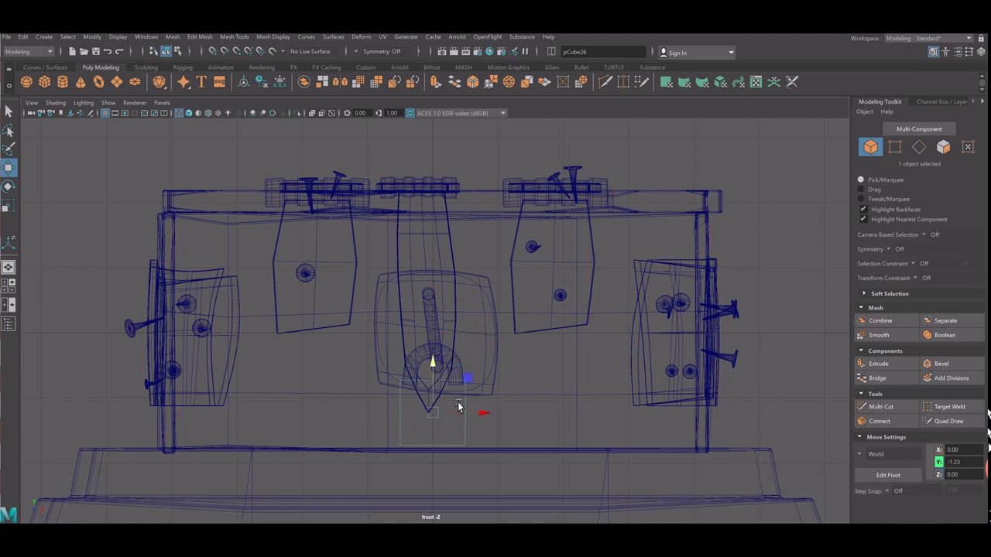
{"action": "key", "text": "space"}
{"action": "key", "text": "space"}
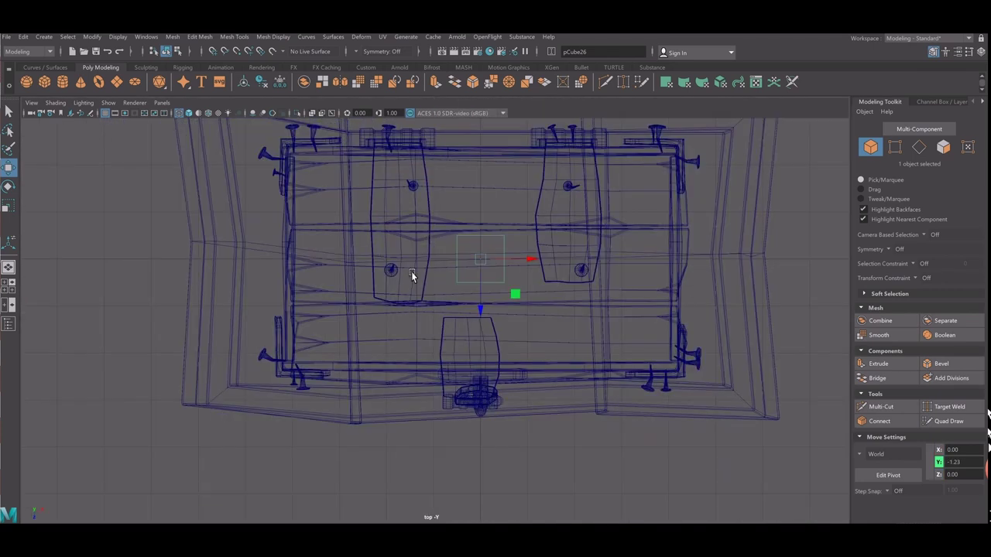
{"action": "middle_click_drag", "start_coordinate": [493, 339], "coordinate": [507, 475]}
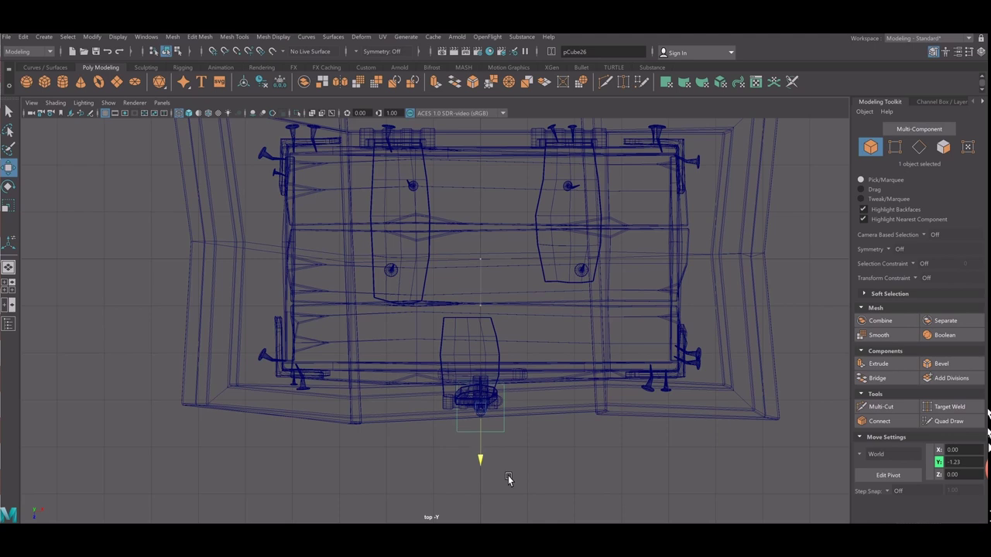
{"action": "key", "text": "space"}
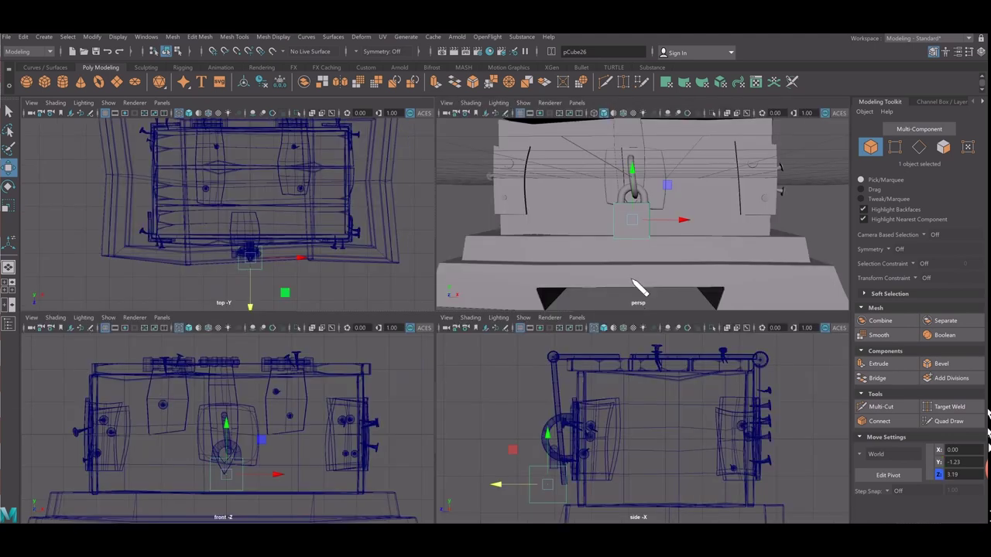
{"action": "key", "text": "space"}
Scale the padlock body thinner to a 0.47 depth.
{"action": "left_click_drag", "start_coordinate": [571, 329], "coordinate": [588, 333], "text": "alt"}
{"action": "key", "text": "r"}
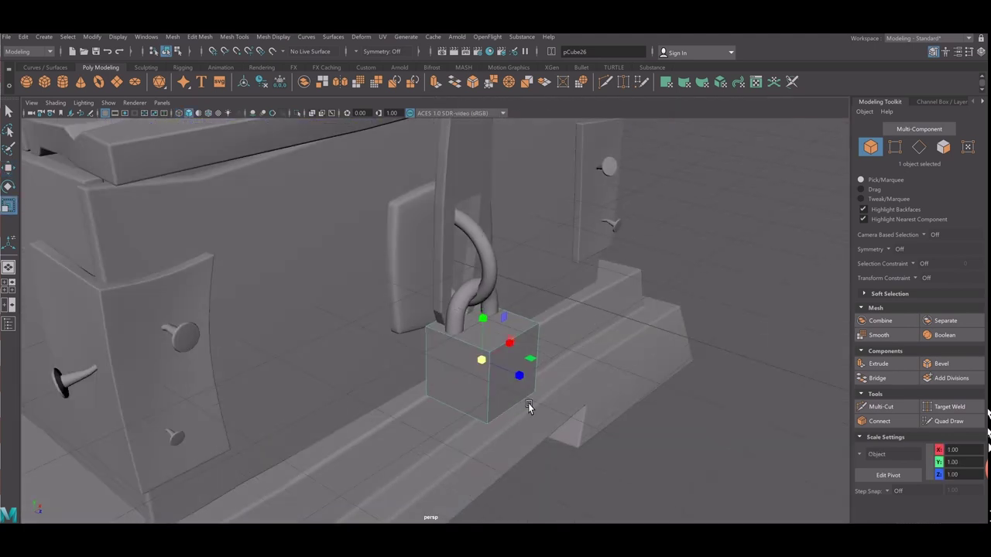
{"action": "mouse_move", "coordinate": [529, 396]}
{"action": "left_mouse_down"}
{"action": "mouse_move", "coordinate": [507, 386]}
{"action": "mouse_move", "coordinate": [518, 319]}
{"action": "mouse_move", "coordinate": [565, 372]}
{"action": "mouse_move", "coordinate": [543, 349]}
{"action": "left_mouse_up"}
{"action": "key", "text": "w"}
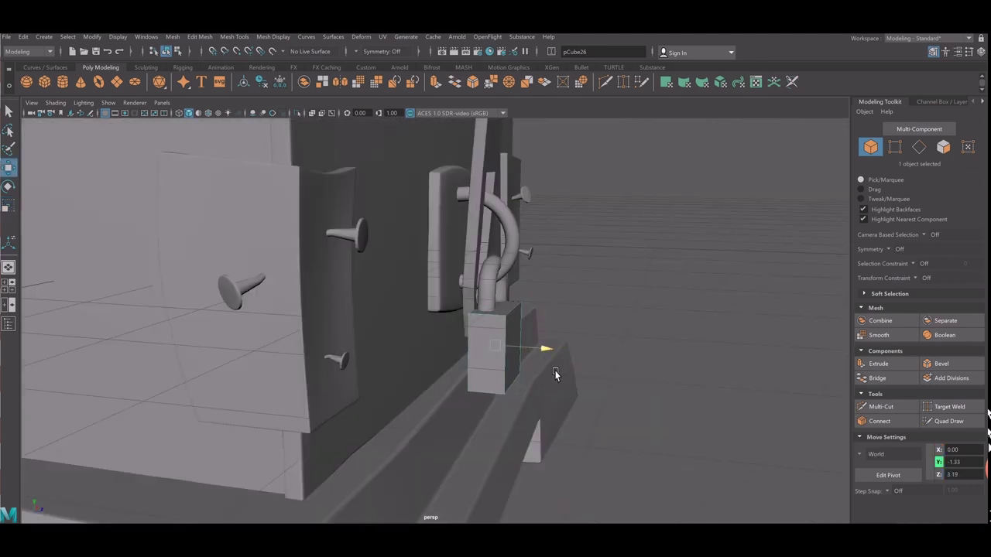
Isolate the padlock and scale its body wider.
{"action": "left_click", "coordinate": [498, 300], "text": "shift"}
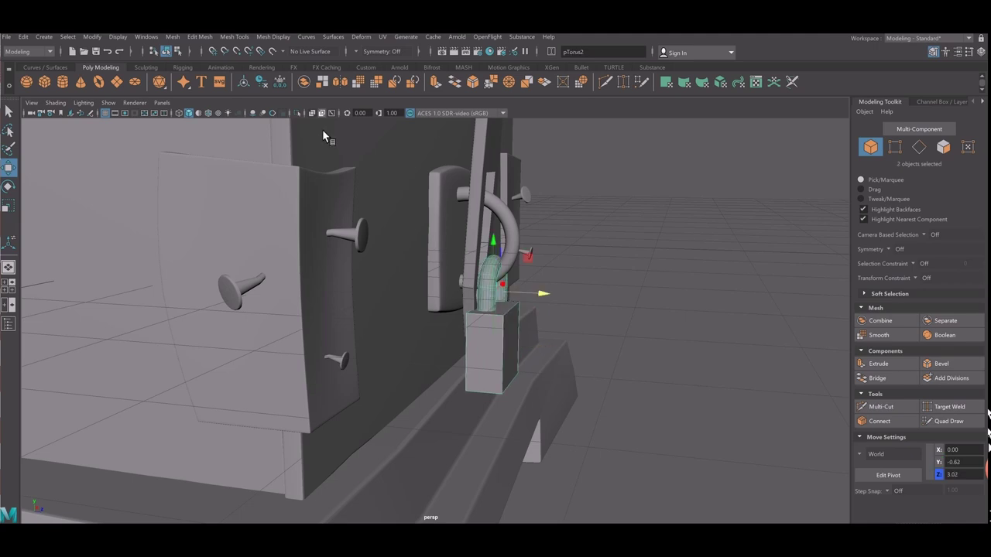
{"action": "key", "text": "ctrl+1"}
{"action": "left_click", "coordinate": [523, 370]}
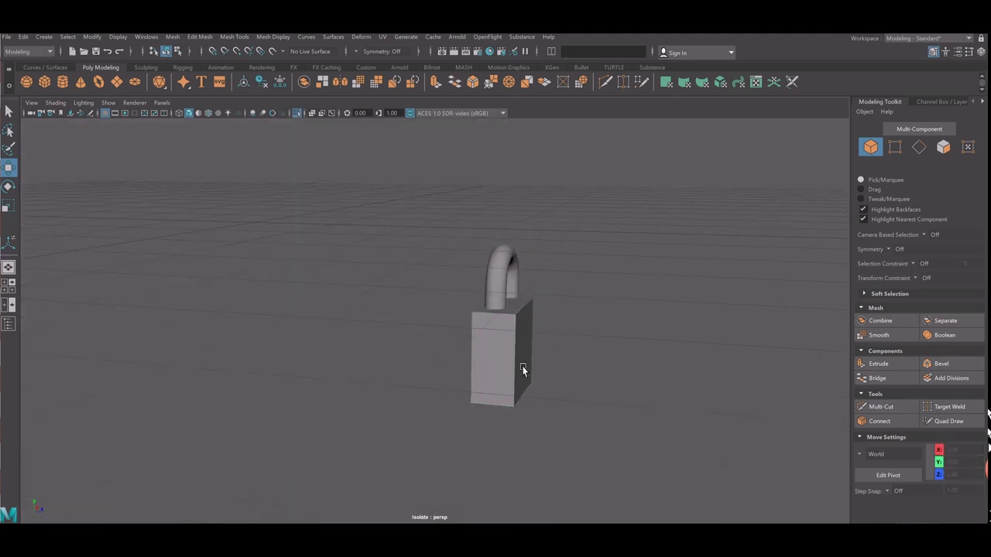
{"action": "key", "text": "r"}
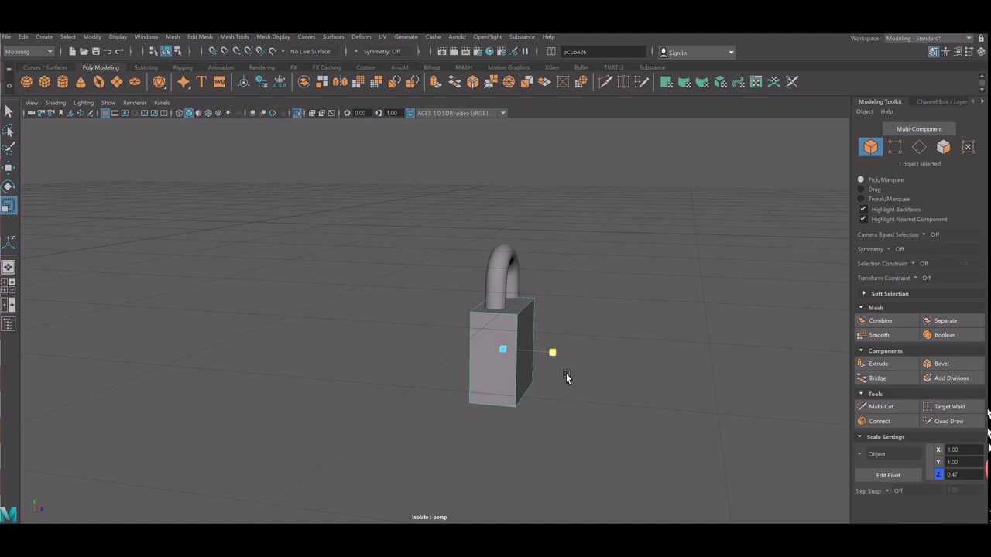
{"action": "key", "text": "w"}
{"action": "mouse_move", "coordinate": [515, 380]}
{"action": "left_mouse_down", "text": "alt"}
{"action": "mouse_move", "coordinate": [424, 387]}
{"action": "mouse_move", "coordinate": [490, 370]}
{"action": "left_mouse_up", "text": "alt"}
{"action": "key", "text": "r"}
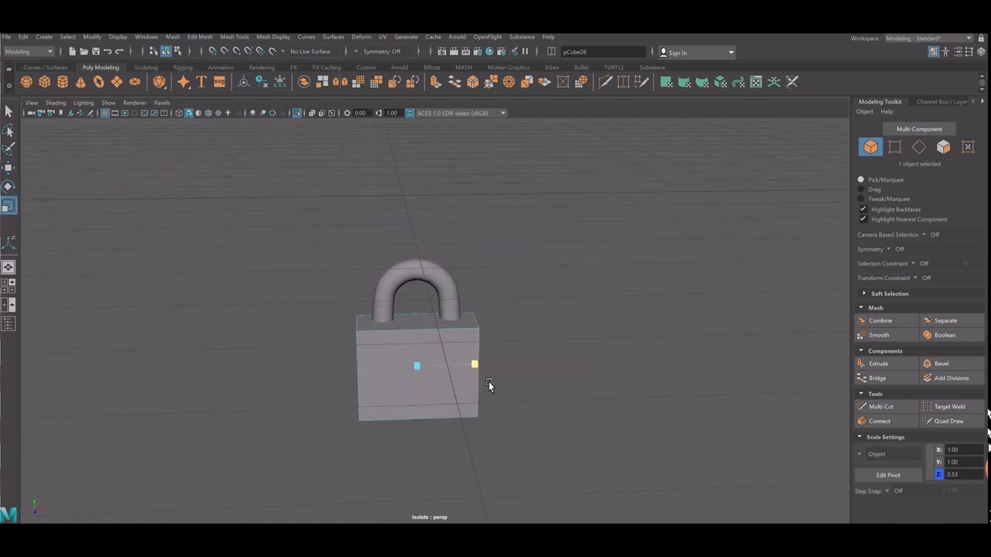
{"action": "key", "text": "t"}
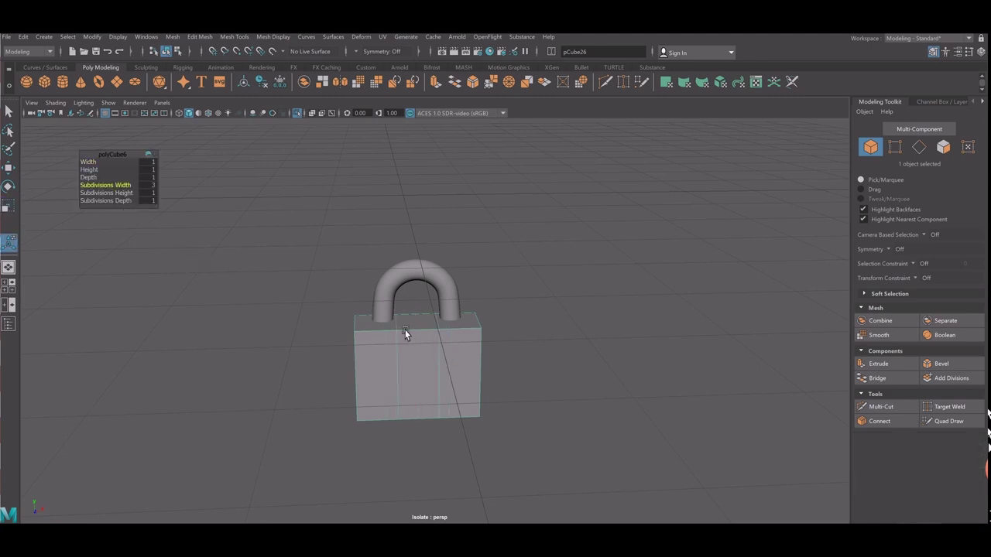
Extrude the top corner faces upward beside the shackle.
{"action": "right_click_drag", "start_coordinate": [438, 351], "coordinate": [387, 340]}
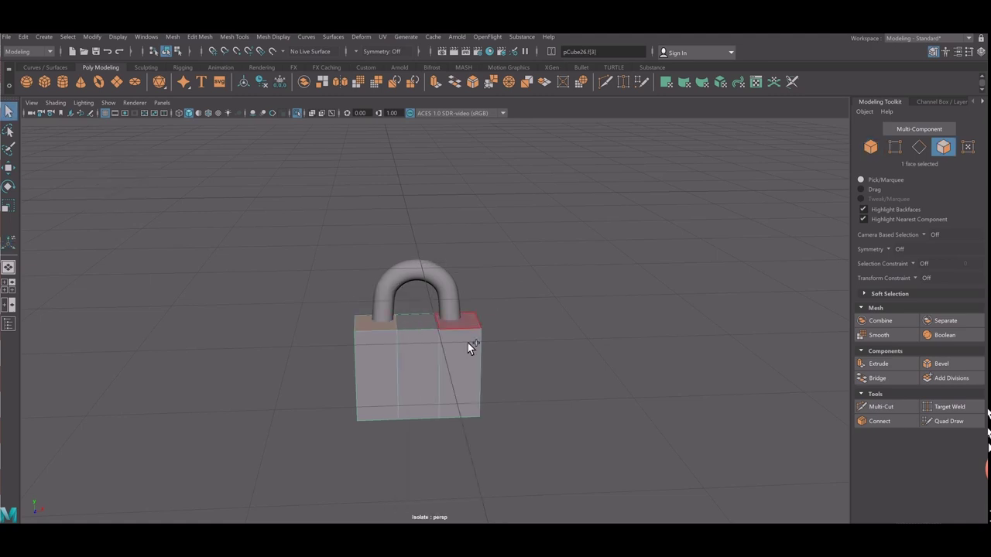
{"action": "left_click", "coordinate": [875, 363]}
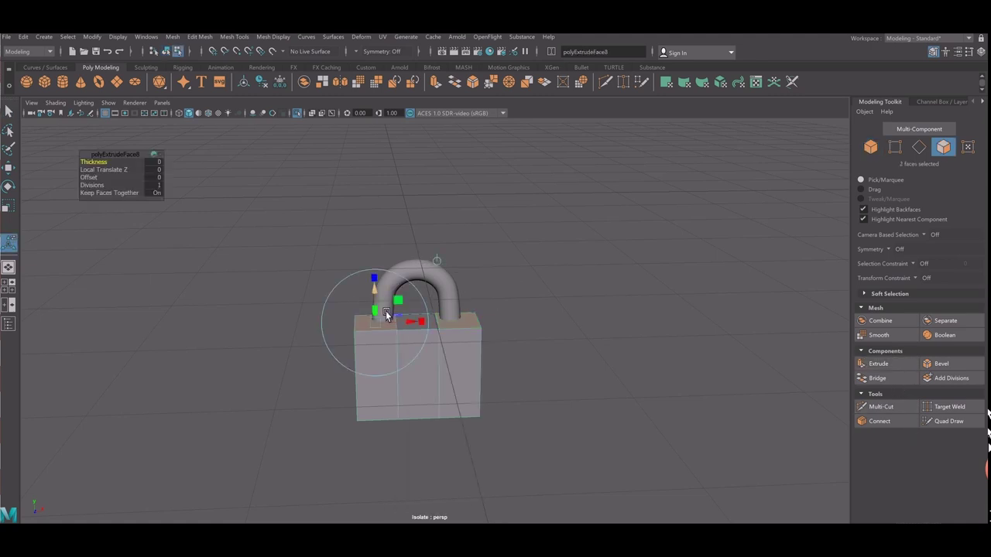
{"action": "left_click_drag", "start_coordinate": [387, 315], "coordinate": [391, 289]}
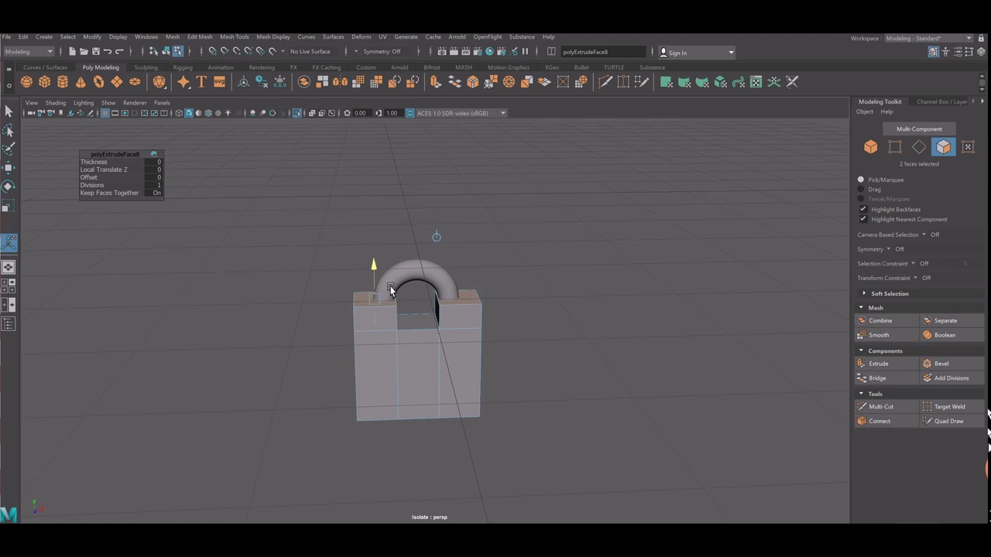
Raise the shackle and rescale it to fit the new body.
{"action": "right_click_drag", "start_coordinate": [463, 288], "coordinate": [522, 271]}
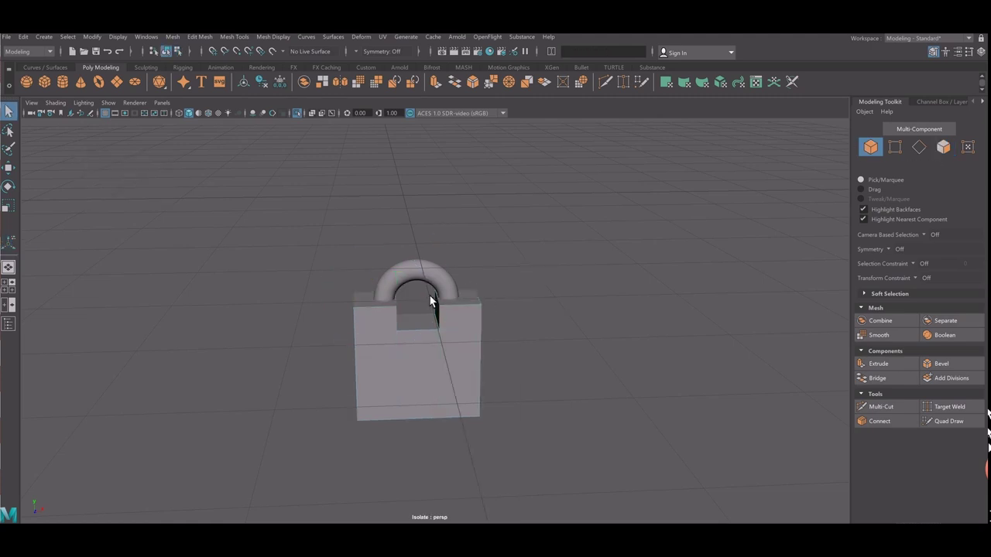
{"action": "left_click", "coordinate": [430, 300]}
{"action": "key", "text": "w"}
{"action": "left_click_drag", "start_coordinate": [426, 284], "coordinate": [427, 253]}
{"action": "key", "text": "r"}
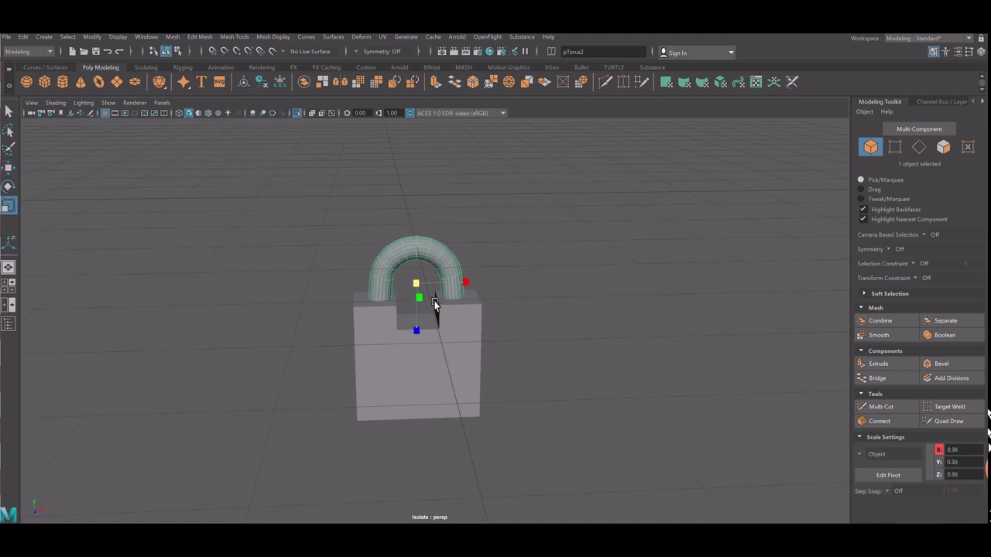
{"action": "left_click", "coordinate": [607, 344]}
Pull the body's middle bottom vertices down into a shield-like point.
{"action": "mouse_move", "coordinate": [607, 344]}
{"action": "left_mouse_down", "text": "alt"}
{"action": "mouse_move", "coordinate": [437, 367]}
{"action": "mouse_move", "coordinate": [438, 376]}
{"action": "mouse_move", "coordinate": [517, 367]}
{"action": "mouse_move", "coordinate": [542, 383]}
{"action": "mouse_move", "coordinate": [426, 380]}
{"action": "mouse_move", "coordinate": [589, 377]}
{"action": "mouse_move", "coordinate": [457, 371]}
{"action": "left_mouse_up", "text": "alt"}
{"action": "left_click", "coordinate": [438, 372]}
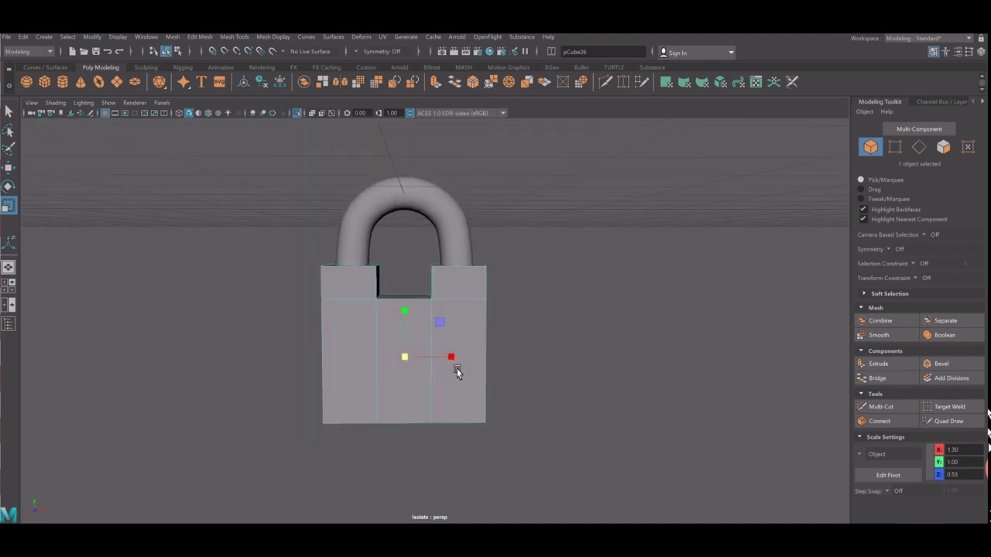
{"action": "right_click_drag", "start_coordinate": [457, 373], "coordinate": [373, 334]}
{"action": "left_click_drag", "start_coordinate": [337, 376], "coordinate": [471, 486]}
{"action": "key", "text": "w"}
{"action": "left_click_drag", "start_coordinate": [416, 388], "coordinate": [420, 431]}
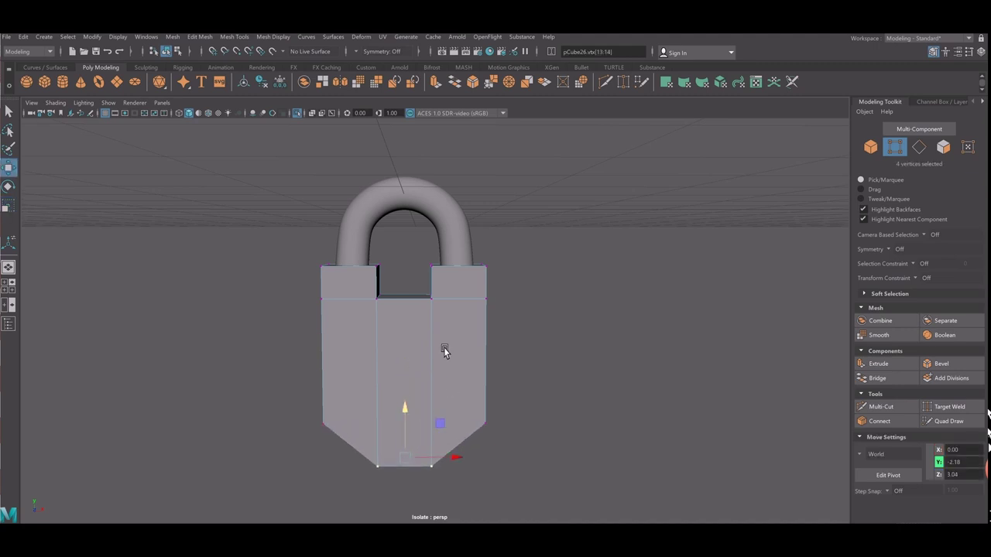
{"action": "right_click_drag", "start_coordinate": [445, 352], "coordinate": [443, 304]}
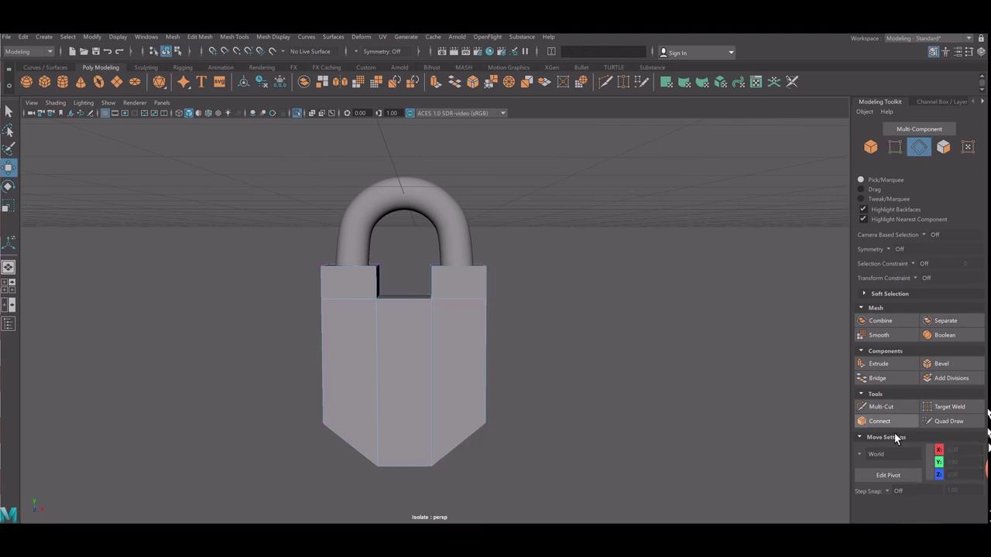
{"action": "left_click", "coordinate": [881, 407]}
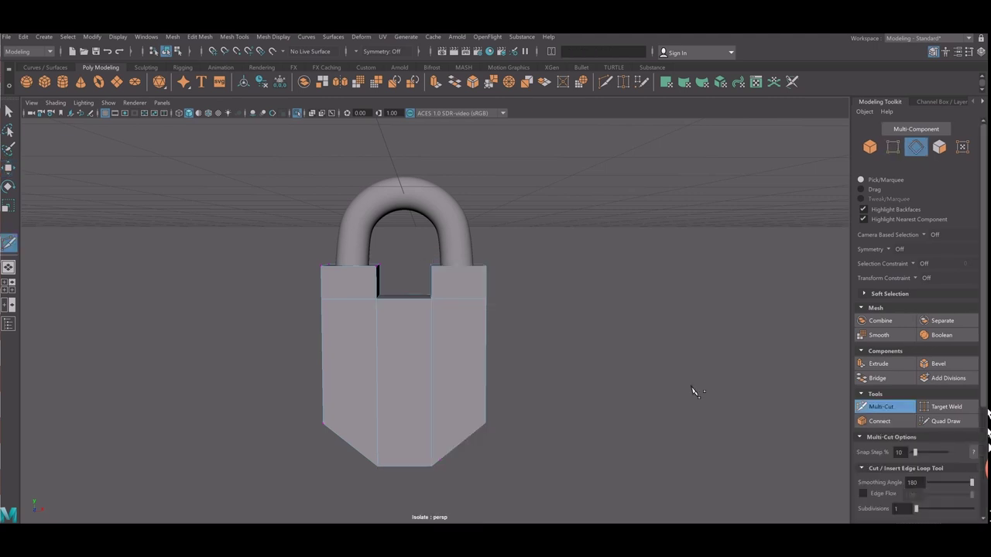
Cut one horizontal and two vertical edge loops across the padlock body with Multi-Cut.
{"action": "left_click", "coordinate": [438, 403], "text": "ctrl"}
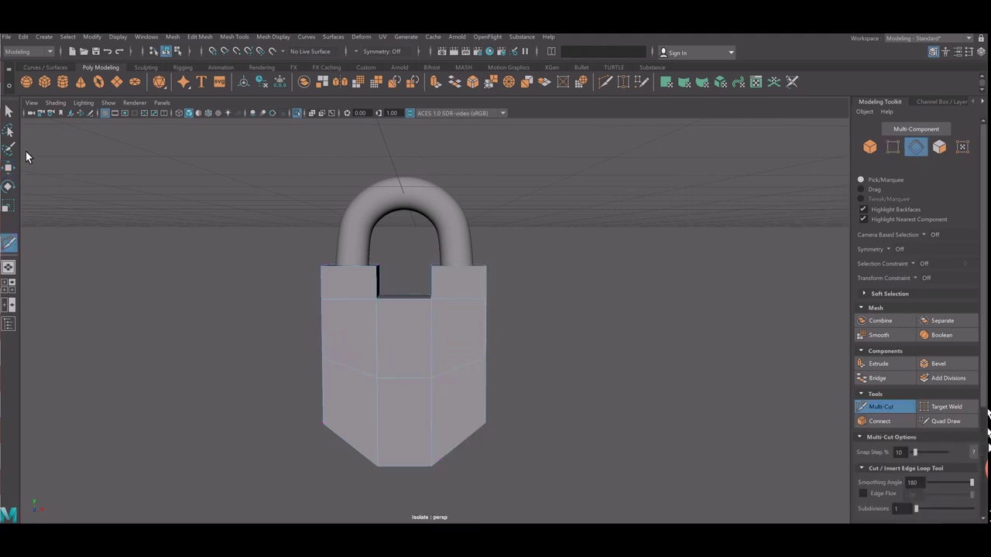
{"action": "key", "text": "q"}
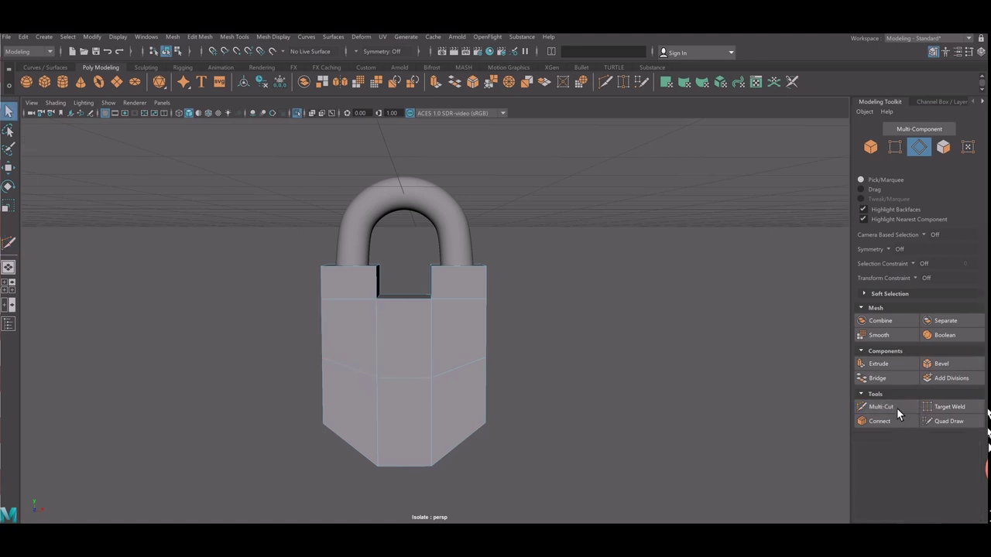
{"action": "left_click", "coordinate": [896, 407]}
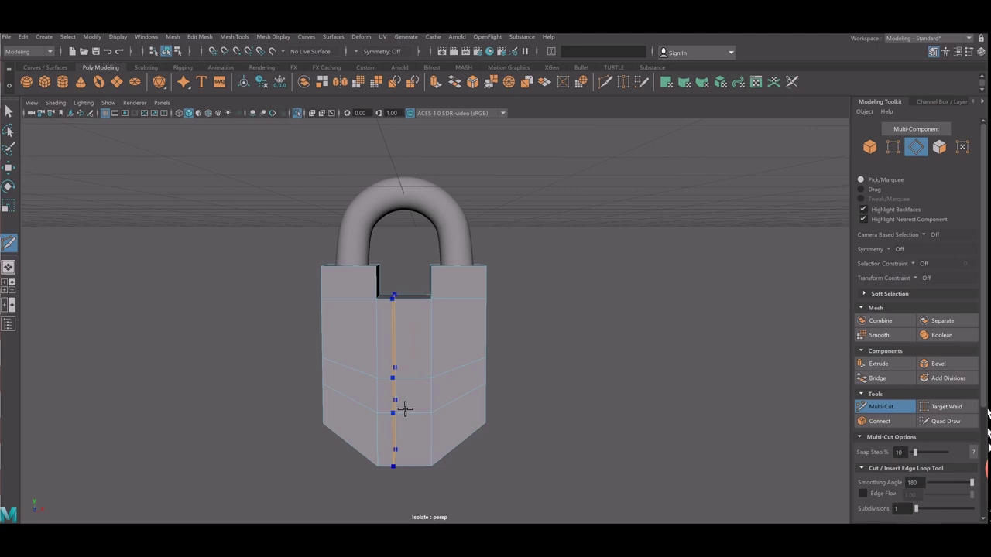
{"action": "left_click", "coordinate": [404, 409], "text": "ctrl"}
{"action": "left_click", "coordinate": [422, 401], "text": "ctrl"}
{"action": "key", "text": "q"}
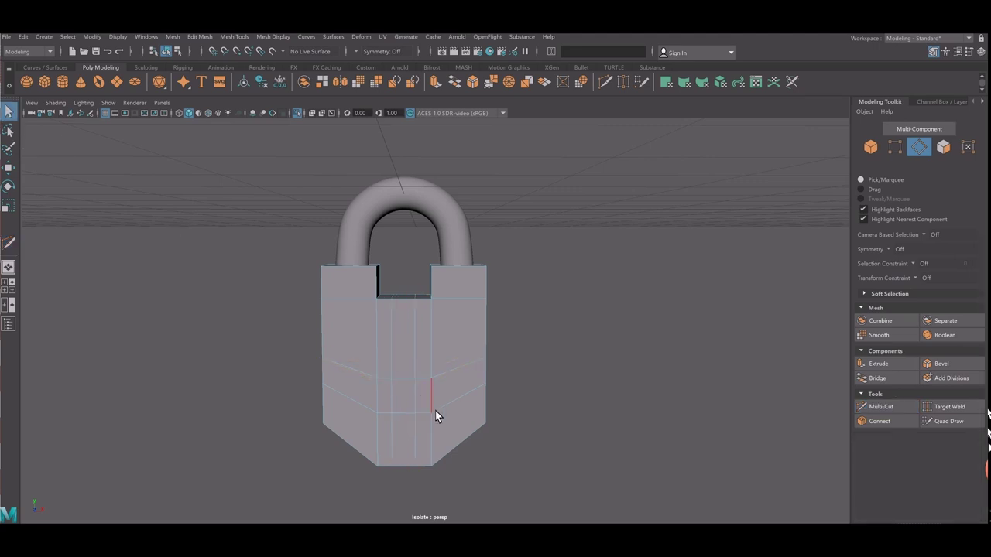
Scale the left and right side vertices outward to widen the body's middle.
{"action": "left_click_drag", "start_coordinate": [380, 387], "coordinate": [387, 380], "text": "alt"}
{"action": "right_click_drag", "start_coordinate": [373, 288], "coordinate": [325, 287]}
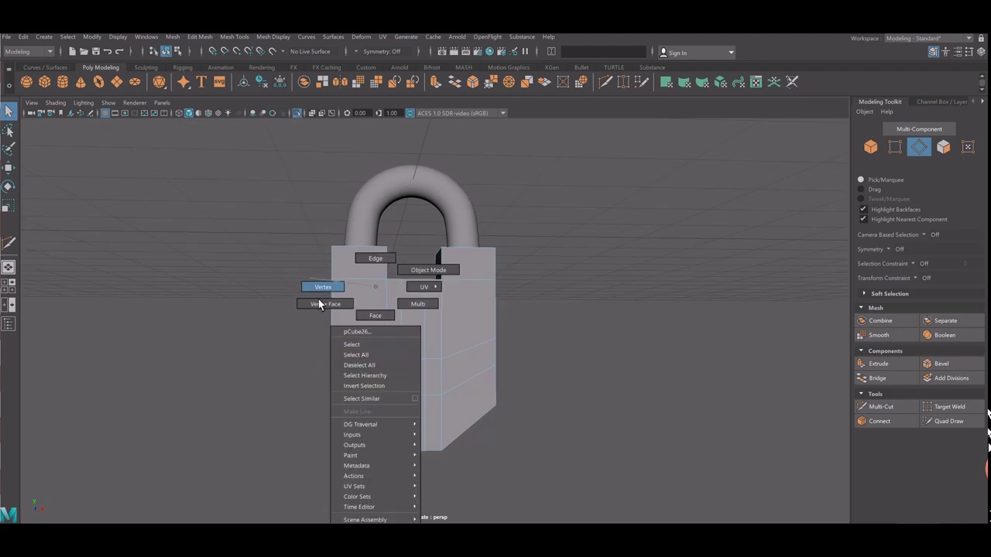
{"action": "left_click_drag", "start_coordinate": [352, 391], "coordinate": [355, 390]}
{"action": "left_click_drag", "start_coordinate": [528, 407], "coordinate": [529, 404], "text": "shift"}
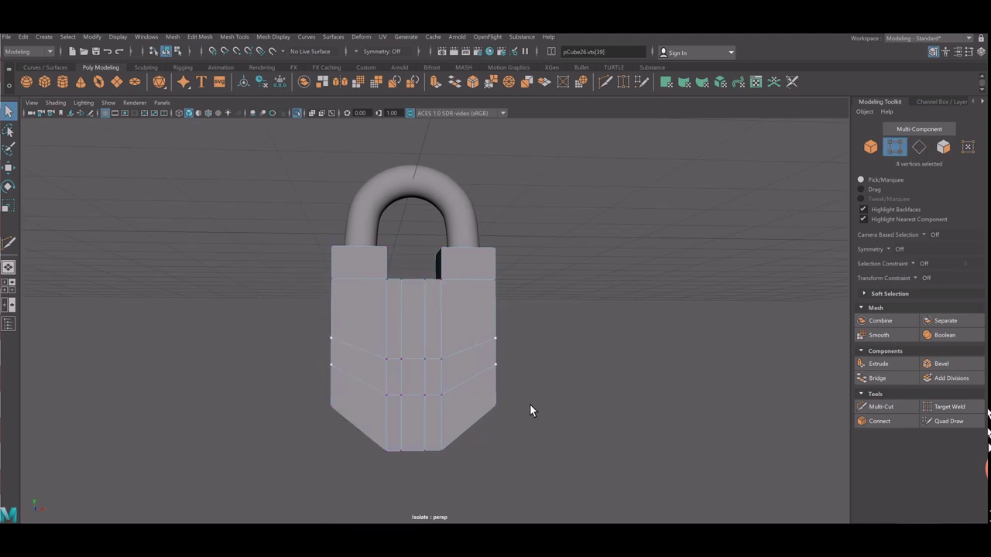
{"action": "key", "text": "r"}
{"action": "left_click_drag", "start_coordinate": [472, 377], "coordinate": [474, 365]}
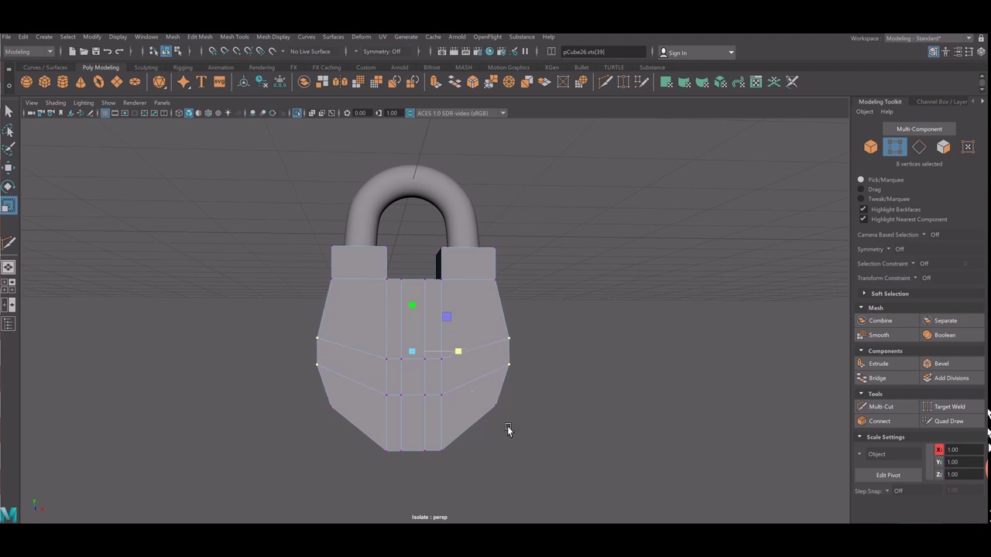
Pull the bottom corner vertices inward, raise them slightly, then spread them horizontally.
{"action": "left_click_drag", "start_coordinate": [508, 430], "coordinate": [480, 394]}
{"action": "left_click_drag", "start_coordinate": [297, 395], "coordinate": [360, 430], "text": "shift"}
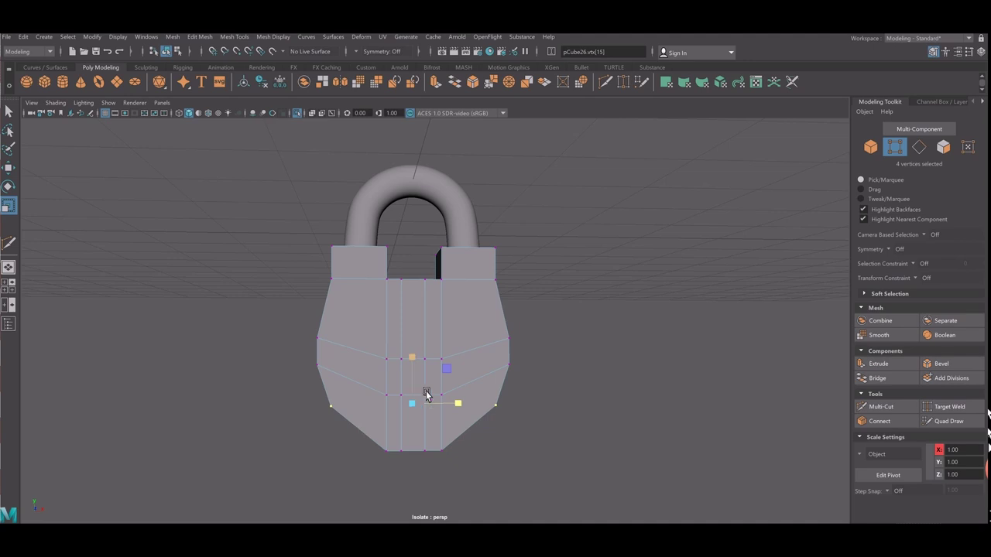
{"action": "key", "text": "w"}
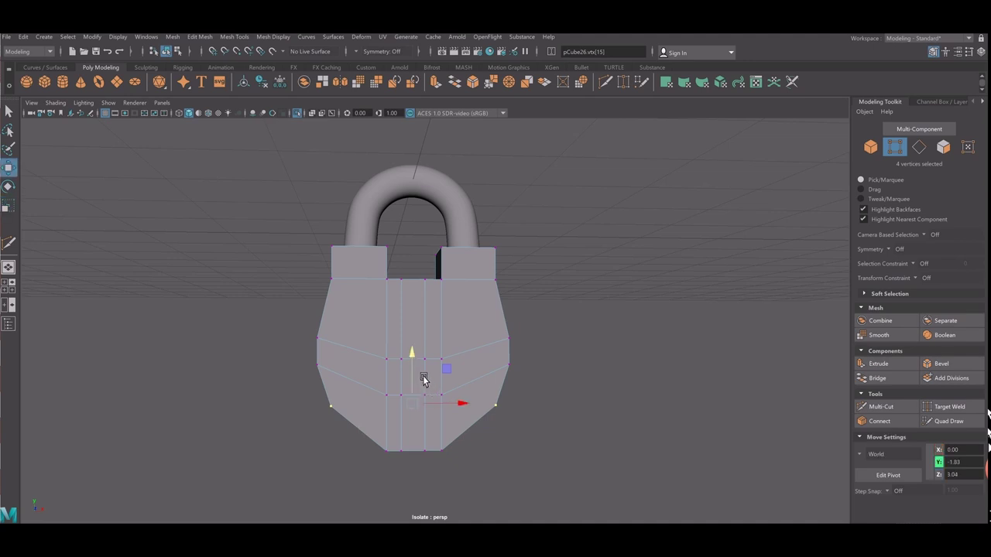
{"action": "key", "text": "r"}
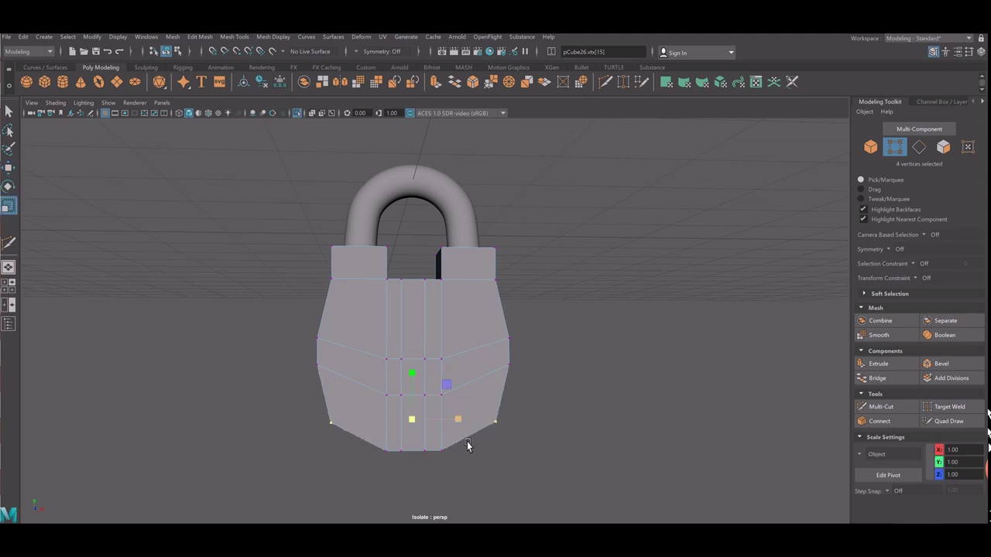
{"action": "middle_click_drag", "start_coordinate": [465, 440], "coordinate": [462, 439]}
{"action": "key", "text": "w"}
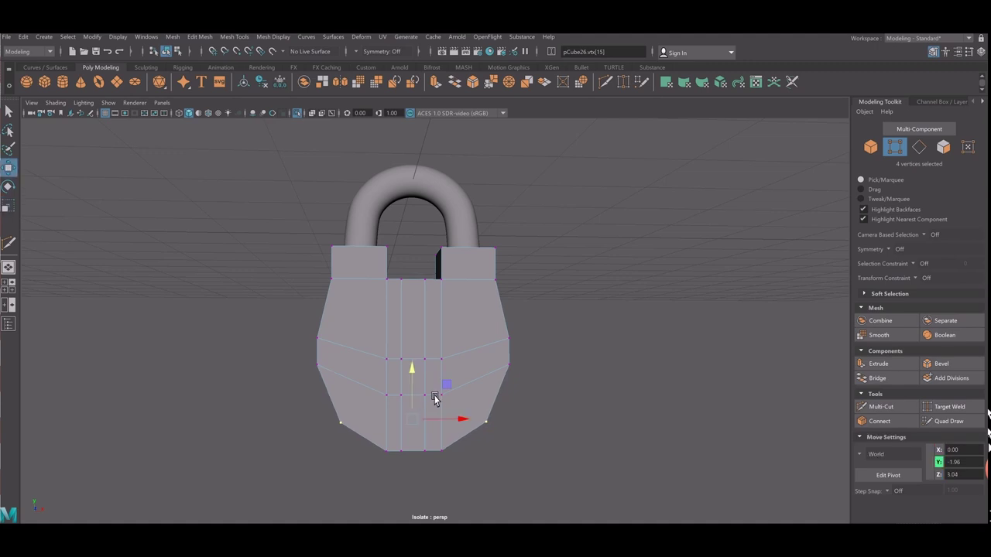
{"action": "middle_click_drag", "start_coordinate": [423, 395], "coordinate": [424, 387]}
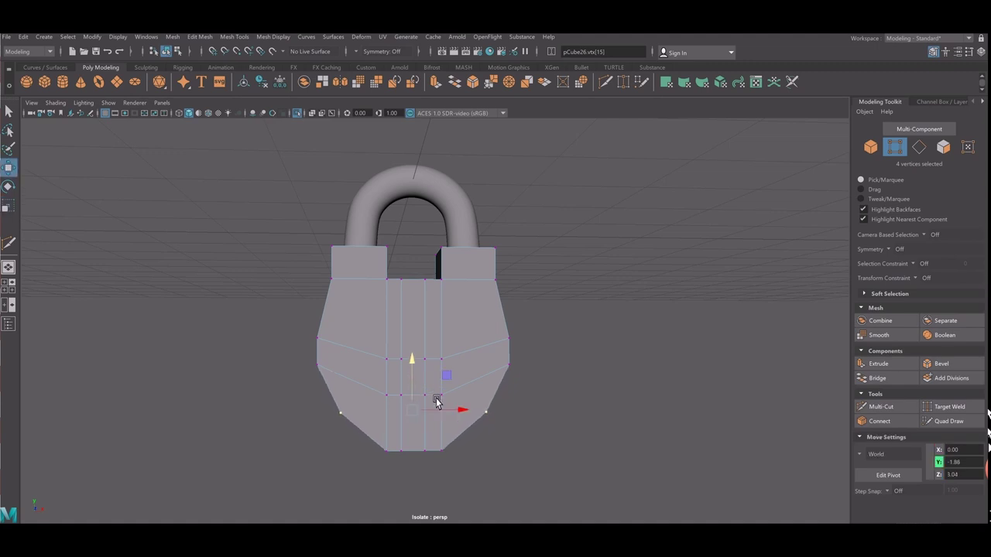
{"action": "key", "text": "r"}
{"action": "middle_click_drag", "start_coordinate": [471, 432], "coordinate": [477, 431]}
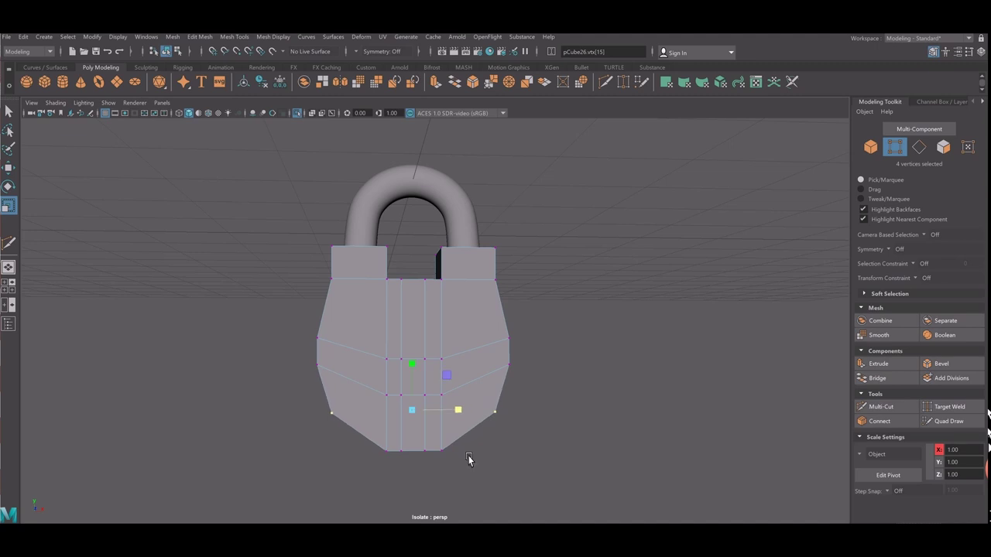
{"action": "right_click_drag", "start_coordinate": [463, 358], "coordinate": [514, 288]}
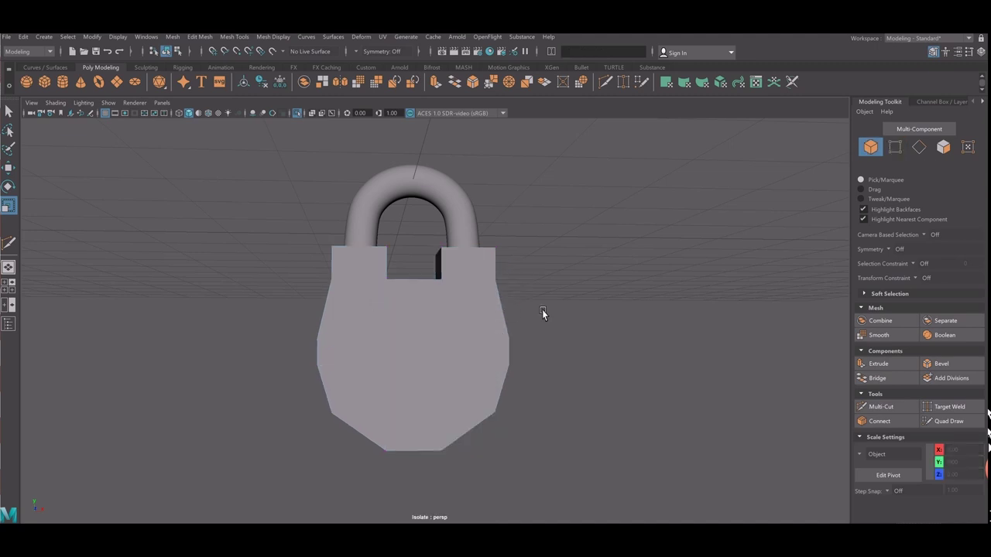
Delete the front face of the padlock body to open the keyhole.
{"action": "scroll", "coordinate": [465, 333], "scroll_direction": "up", "scroll_amount": 2}
{"action": "mouse_move", "coordinate": [423, 349]}
{"action": "left_mouse_down", "text": "alt"}
{"action": "mouse_move", "coordinate": [557, 418]}
{"action": "mouse_move", "coordinate": [576, 415]}
{"action": "mouse_move", "coordinate": [557, 404]}
{"action": "left_mouse_up", "text": "alt"}
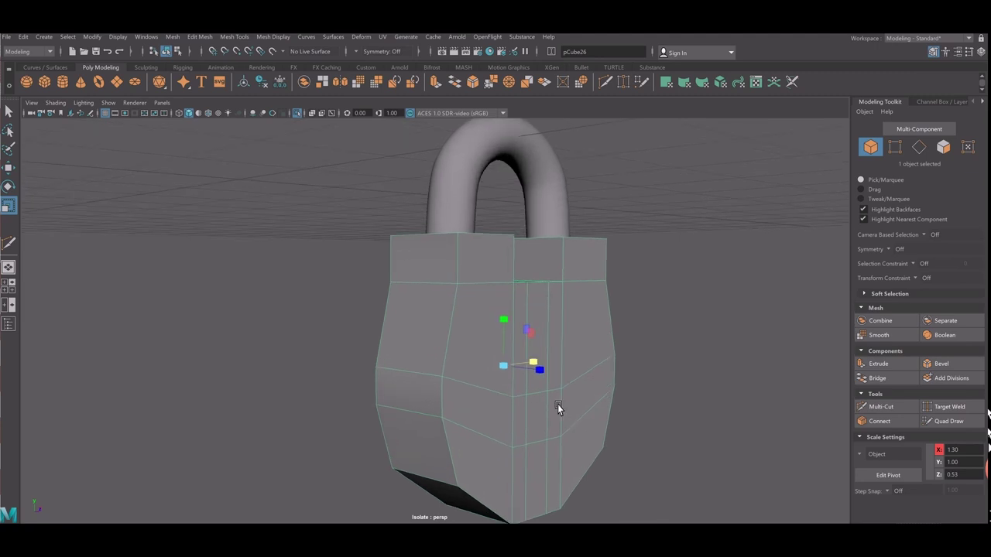
{"action": "left_click_drag", "start_coordinate": [458, 388], "coordinate": [472, 390], "text": "alt"}
{"action": "right_click_drag", "start_coordinate": [521, 391], "coordinate": [511, 315]}
{"action": "left_click", "coordinate": [590, 425]}
{"action": "left_click_drag", "start_coordinate": [460, 419], "coordinate": [526, 420], "text": "alt"}
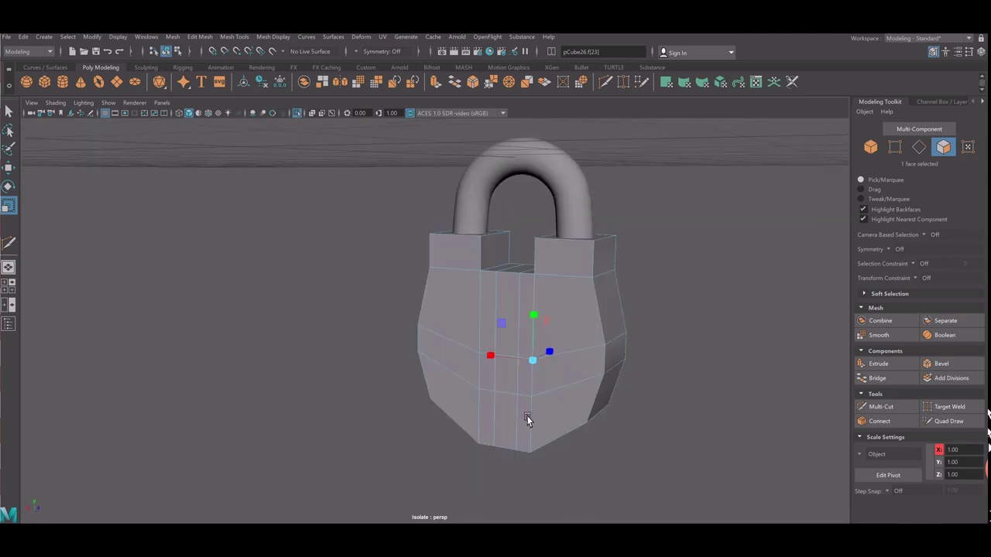
{"action": "left_click", "coordinate": [521, 393]}
{"action": "key", "text": "Delete"}
Bridge two opposite edges of the hole to build the first keyhole wall.
{"action": "mouse_move", "coordinate": [535, 376]}
{"action": "left_mouse_down", "text": "alt"}
{"action": "mouse_move", "coordinate": [470, 372]}
{"action": "mouse_move", "coordinate": [577, 385]}
{"action": "left_mouse_up", "text": "alt"}
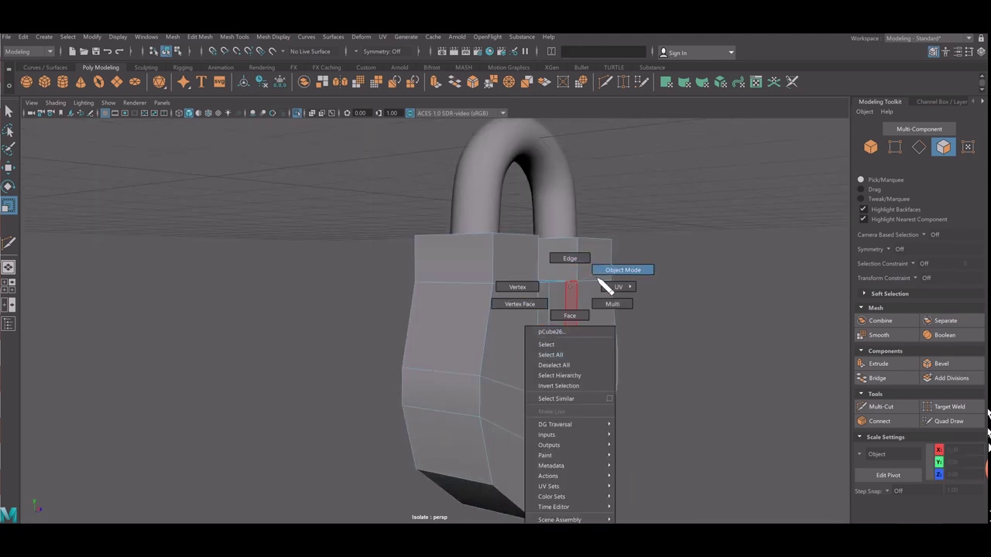
{"action": "right_click_drag", "start_coordinate": [576, 384], "coordinate": [598, 272]}
{"action": "right_click_drag", "start_coordinate": [607, 403], "coordinate": [439, 362], "text": "alt"}
{"action": "middle_click_drag", "start_coordinate": [439, 362], "coordinate": [393, 364], "text": "alt"}
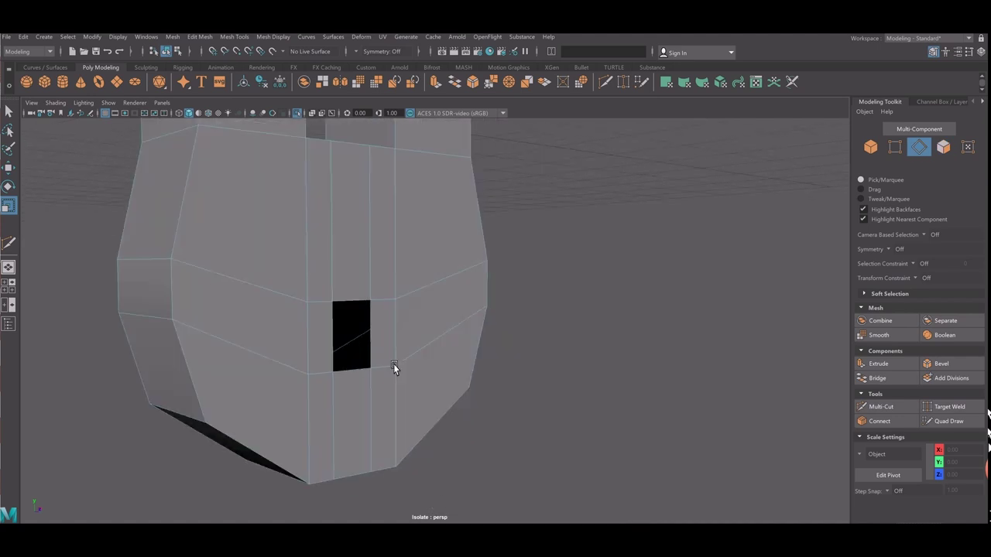
{"action": "left_click", "coordinate": [383, 362]}
{"action": "key", "text": "4"}
{"action": "left_click_drag", "start_coordinate": [380, 361], "coordinate": [310, 371], "text": "alt"}
{"action": "left_click", "coordinate": [283, 347], "text": "shift"}
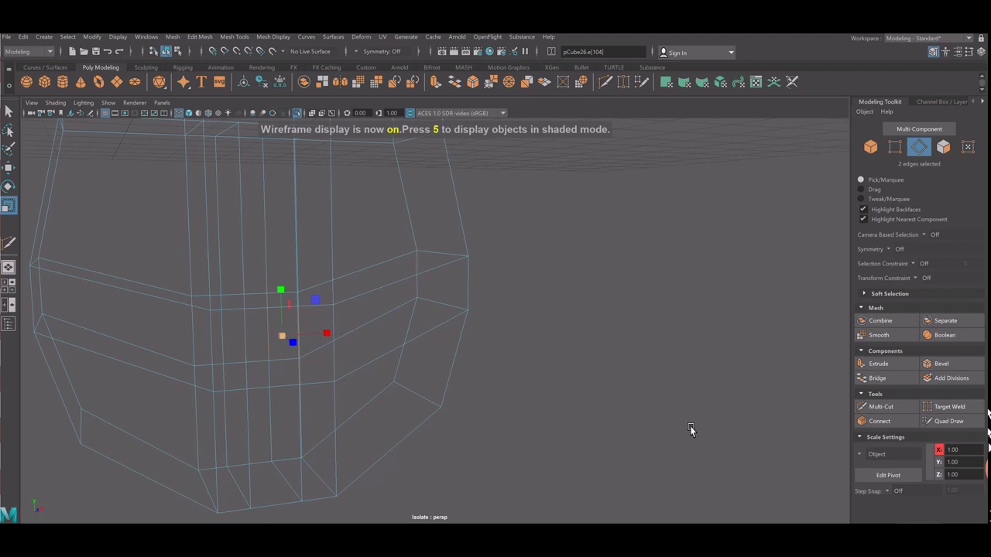
{"action": "left_click", "coordinate": [896, 405]}
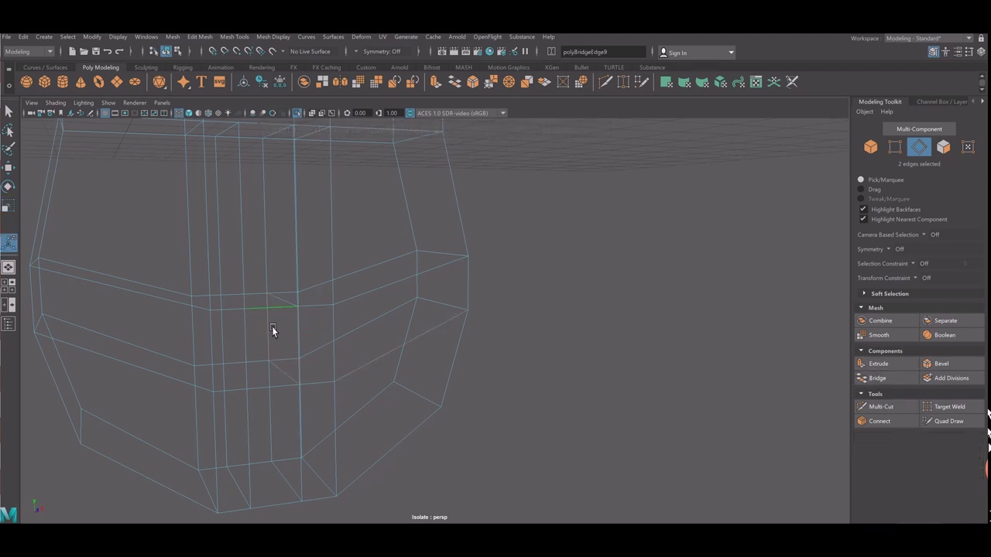
Select the hole's remaining bottom and vertical edges to close the keyhole walls, then view the whole padlock.
{"action": "left_click", "coordinate": [256, 315]}
{"action": "key", "text": "4"}
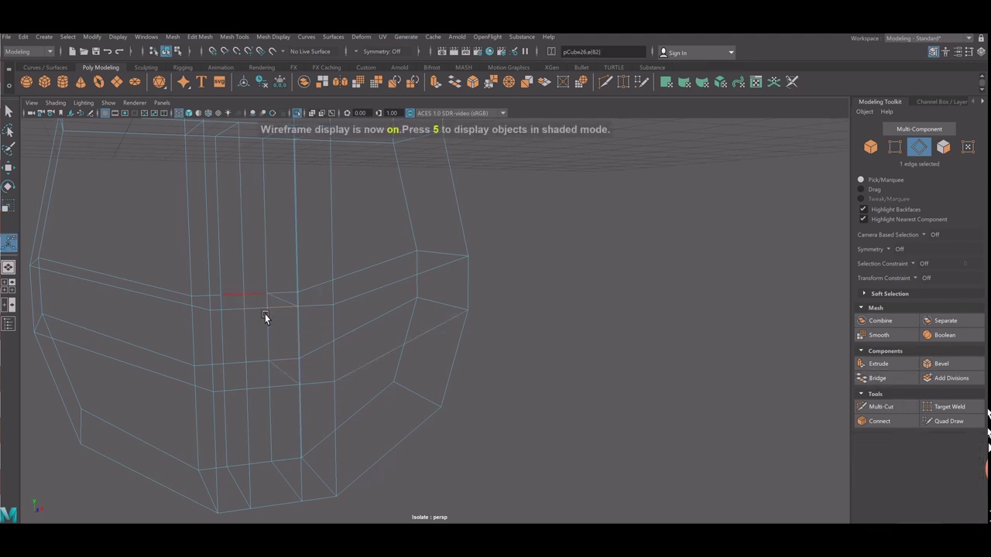
{"action": "key", "text": "5"}
{"action": "mouse_move", "coordinate": [261, 320]}
{"action": "left_mouse_down", "text": "alt"}
{"action": "mouse_move", "coordinate": [246, 328]}
{"action": "mouse_move", "coordinate": [237, 302]}
{"action": "mouse_move", "coordinate": [230, 434]}
{"action": "mouse_move", "coordinate": [231, 391]}
{"action": "mouse_move", "coordinate": [184, 360]}
{"action": "left_mouse_up", "text": "alt"}
{"action": "left_click", "coordinate": [236, 297]}
{"action": "left_click", "coordinate": [187, 392]}
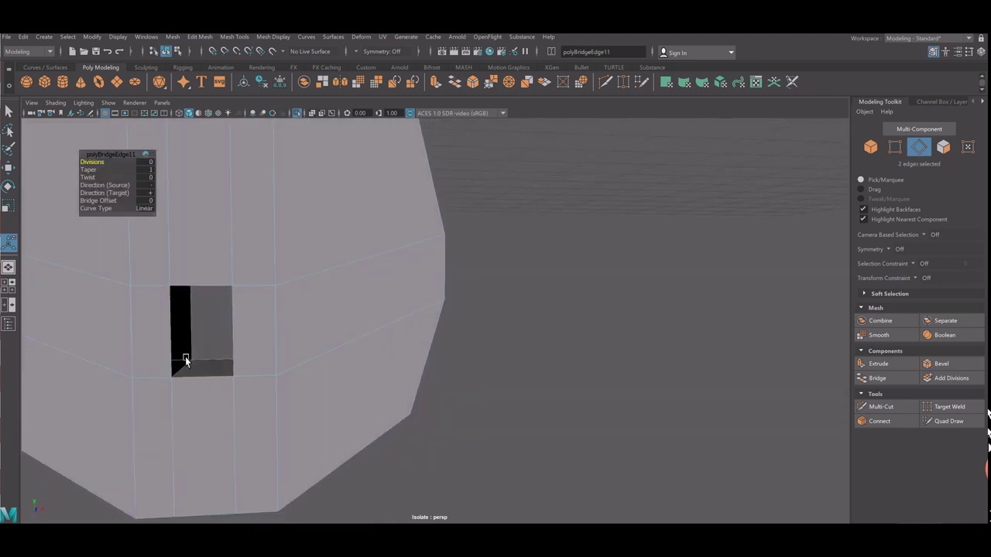
{"action": "left_click", "coordinate": [175, 347], "text": "shift"}
{"action": "right_click_drag", "start_coordinate": [176, 348], "coordinate": [177, 343], "text": "shift"}
{"action": "scroll", "coordinate": [177, 343], "scroll_direction": "down", "scroll_amount": 3}
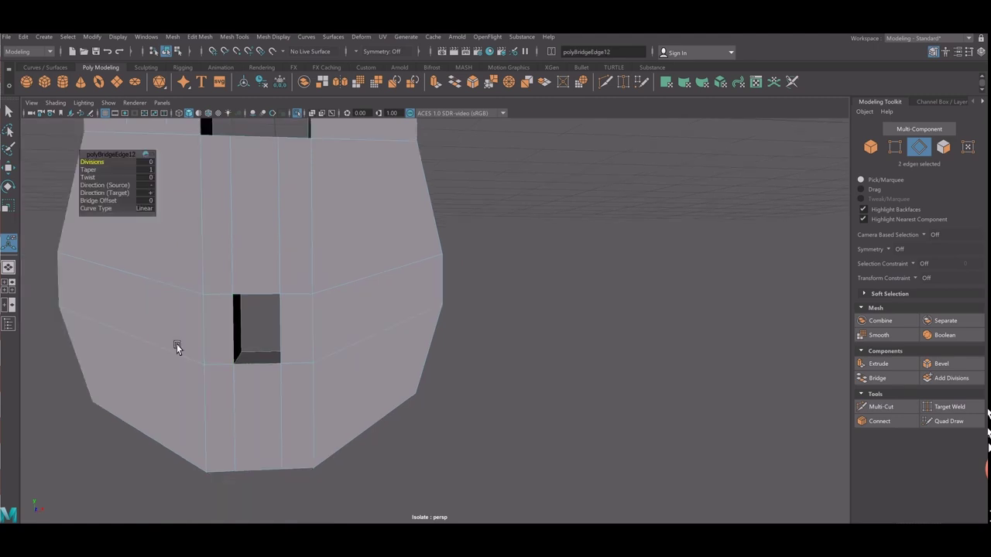
{"action": "right_click_drag", "start_coordinate": [270, 297], "coordinate": [317, 261]}
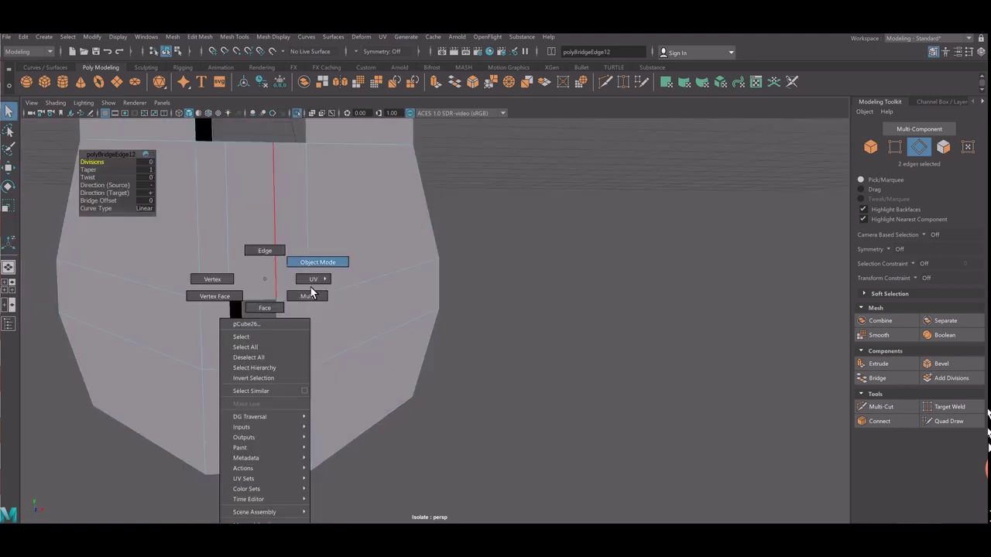
{"action": "scroll", "coordinate": [316, 299], "scroll_direction": "down", "scroll_amount": 3}
{"action": "mouse_move", "coordinate": [555, 341]}
{"action": "left_mouse_down", "text": "alt"}
{"action": "mouse_move", "coordinate": [449, 369]}
{"action": "mouse_move", "coordinate": [561, 379]}
{"action": "left_mouse_up", "text": "alt"}
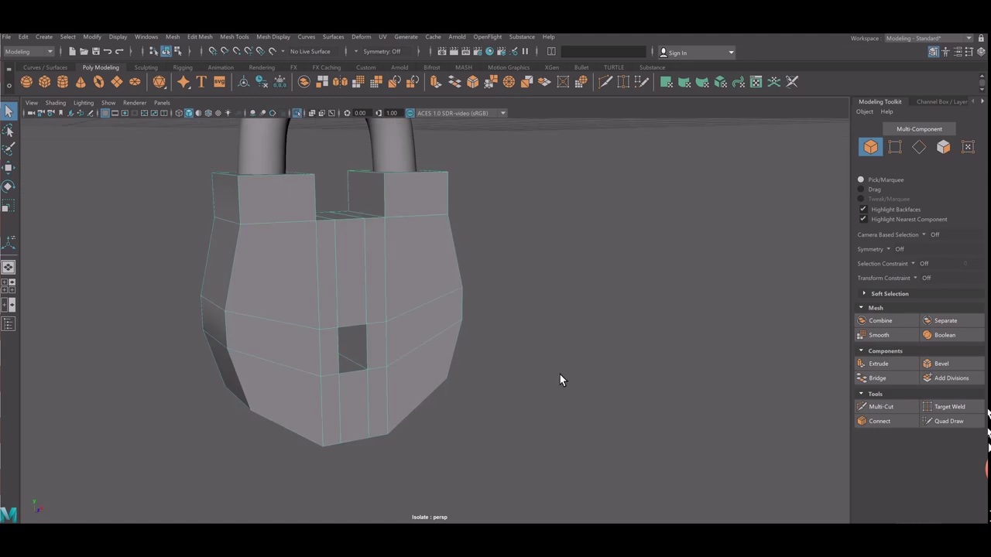
Select the body's upper and lower edge loops plus its vertical corner edges.
{"action": "left_click", "coordinate": [879, 406]}
{"action": "left_click_drag", "start_coordinate": [434, 343], "coordinate": [405, 331], "text": "alt"}
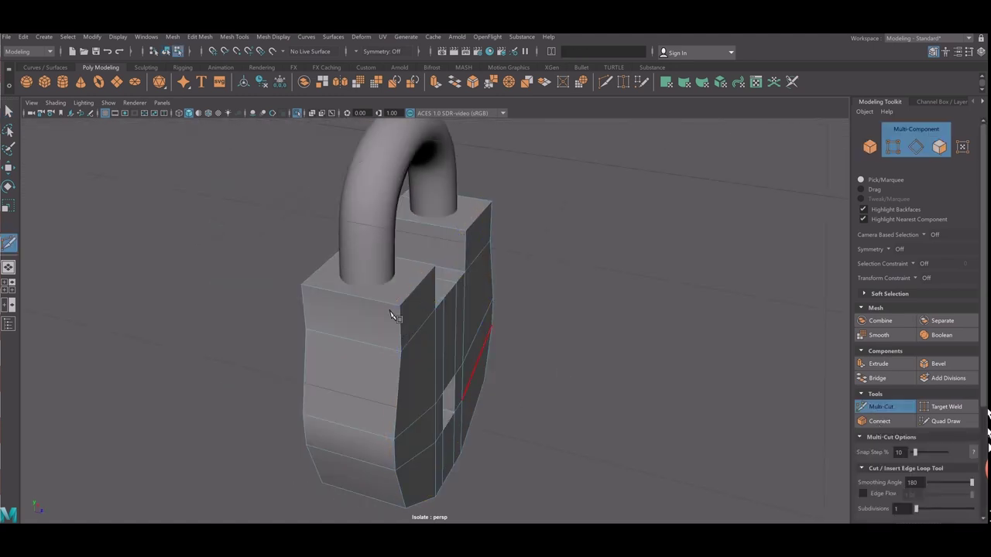
{"action": "right_click_drag", "start_coordinate": [383, 307], "coordinate": [379, 255]}
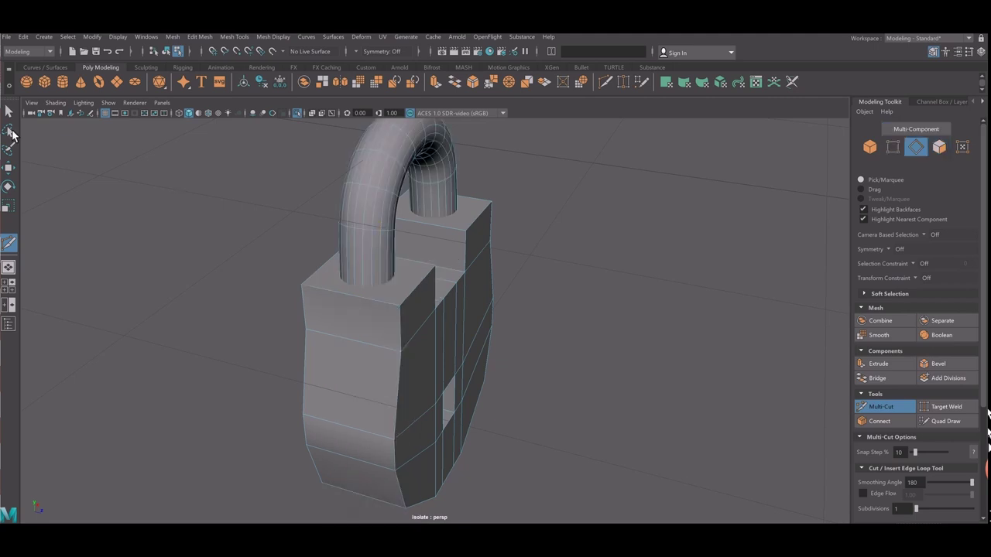
{"action": "key", "text": "q"}
{"action": "mouse_move", "coordinate": [372, 310]}
{"action": "left_mouse_down", "text": "alt"}
{"action": "mouse_move", "coordinate": [392, 311]}
{"action": "mouse_move", "coordinate": [383, 327]}
{"action": "left_mouse_up", "text": "alt"}
{"action": "double_click", "coordinate": [392, 311]}
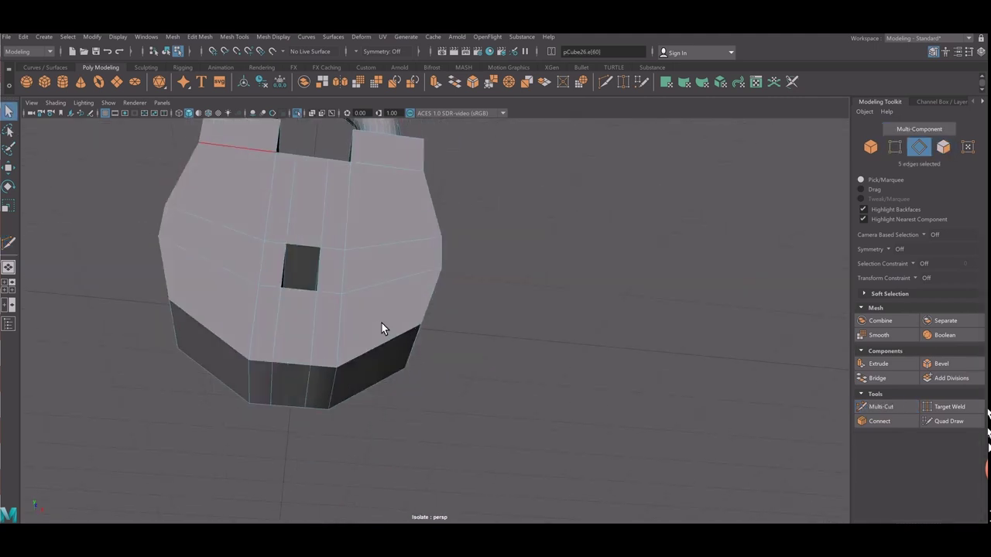
{"action": "double_click", "coordinate": [218, 349]}
{"action": "mouse_move", "coordinate": [389, 320]}
{"action": "left_mouse_down", "text": "alt"}
{"action": "mouse_move", "coordinate": [392, 343]}
{"action": "mouse_move", "coordinate": [400, 242]}
{"action": "left_mouse_up", "text": "alt"}
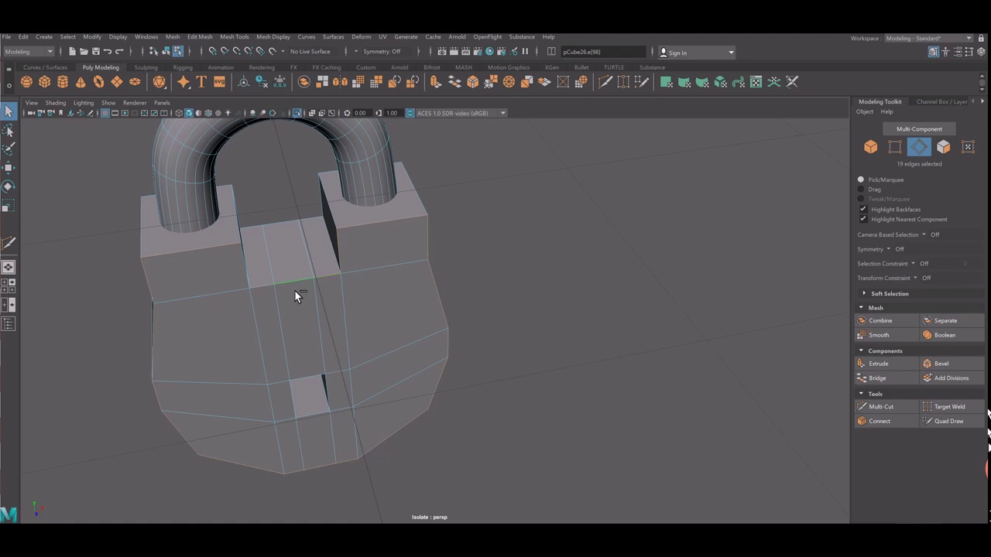
{"action": "left_click", "coordinate": [246, 277], "text": "shift"}
{"action": "left_click", "coordinate": [333, 229], "text": "shift"}
Add the keyhole rim edges and the top notch edges to the selection.
{"action": "mouse_move", "coordinate": [246, 244]}
{"action": "left_mouse_down", "text": "alt"}
{"action": "mouse_move", "coordinate": [170, 235]}
{"action": "mouse_move", "coordinate": [444, 227]}
{"action": "left_mouse_up", "text": "alt"}
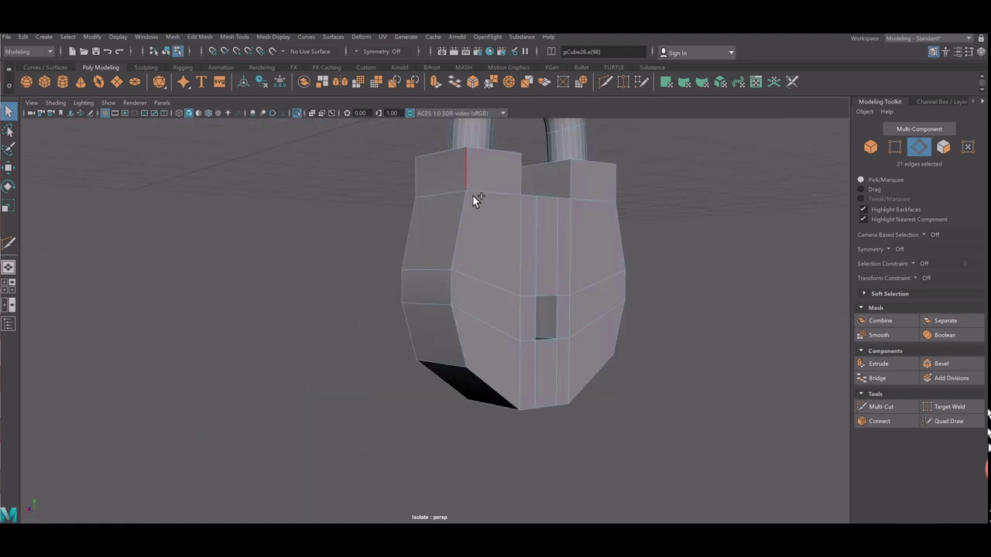
{"action": "left_click", "coordinate": [473, 196], "text": "shift"}
{"action": "double_click", "coordinate": [609, 388], "text": "shift"}
{"action": "mouse_move", "coordinate": [608, 389]}
{"action": "left_mouse_down", "text": "alt"}
{"action": "mouse_move", "coordinate": [431, 360]}
{"action": "mouse_move", "coordinate": [502, 353]}
{"action": "mouse_move", "coordinate": [297, 363]}
{"action": "mouse_move", "coordinate": [284, 358]}
{"action": "mouse_move", "coordinate": [280, 327]}
{"action": "left_mouse_up", "text": "alt"}
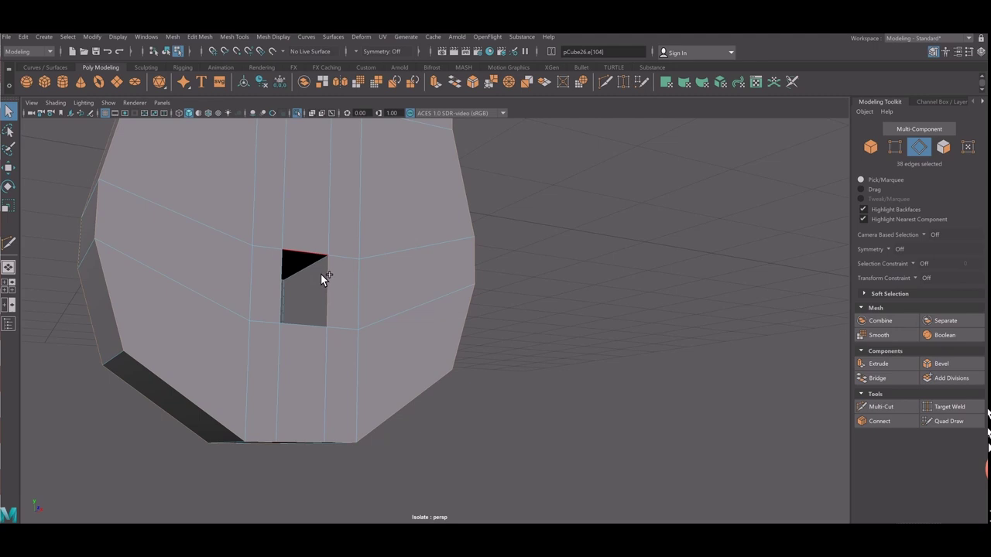
{"action": "left_click", "coordinate": [288, 299], "text": "shift"}
{"action": "left_click", "coordinate": [300, 350], "text": "shift"}
{"action": "mouse_move", "coordinate": [306, 345]}
{"action": "left_mouse_down", "text": "alt"}
{"action": "mouse_move", "coordinate": [380, 348]}
{"action": "mouse_move", "coordinate": [571, 313]}
{"action": "left_mouse_up", "text": "alt"}
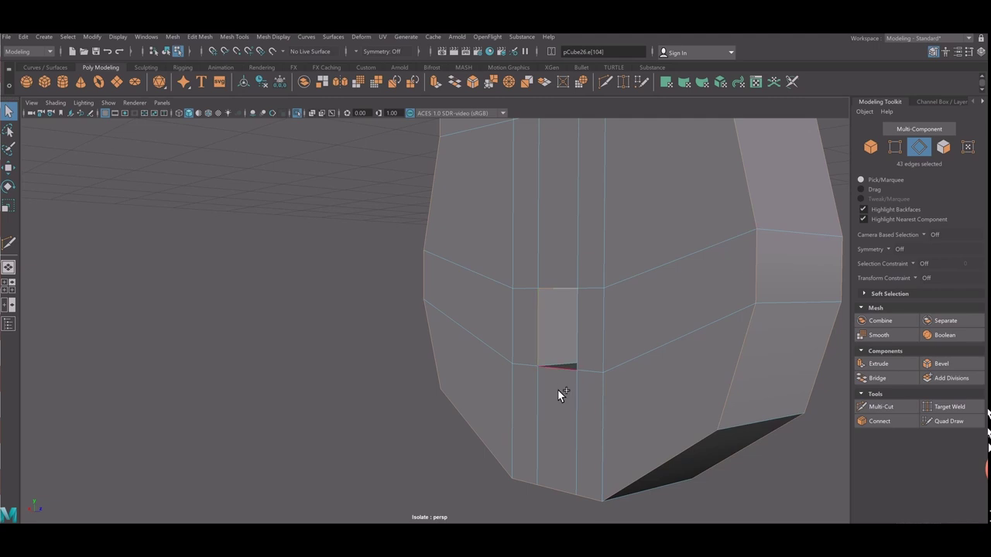
{"action": "left_click", "coordinate": [579, 362], "text": "shift"}
{"action": "mouse_move", "coordinate": [586, 367]}
{"action": "left_mouse_down", "text": "alt"}
{"action": "mouse_move", "coordinate": [606, 390]}
{"action": "mouse_move", "coordinate": [620, 370]}
{"action": "mouse_move", "coordinate": [497, 451]}
{"action": "left_mouse_up", "text": "alt"}
{"action": "scroll", "coordinate": [474, 385], "scroll_direction": "up", "scroll_amount": 3}
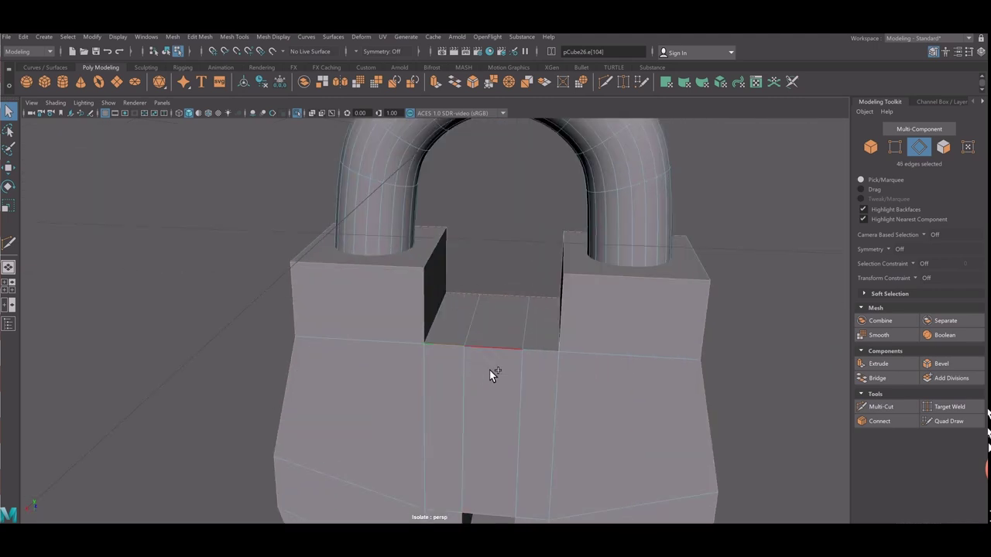
{"action": "left_click", "coordinate": [536, 344], "text": "shift"}
{"action": "mouse_move", "coordinate": [535, 345]}
{"action": "left_mouse_down", "text": "alt"}
{"action": "mouse_move", "coordinate": [571, 341]}
{"action": "mouse_move", "coordinate": [333, 391]}
{"action": "mouse_move", "coordinate": [404, 382]}
{"action": "mouse_move", "coordinate": [434, 401]}
{"action": "mouse_move", "coordinate": [442, 381]}
{"action": "left_mouse_up", "text": "alt"}
{"action": "left_click", "coordinate": [333, 271], "text": "shift"}
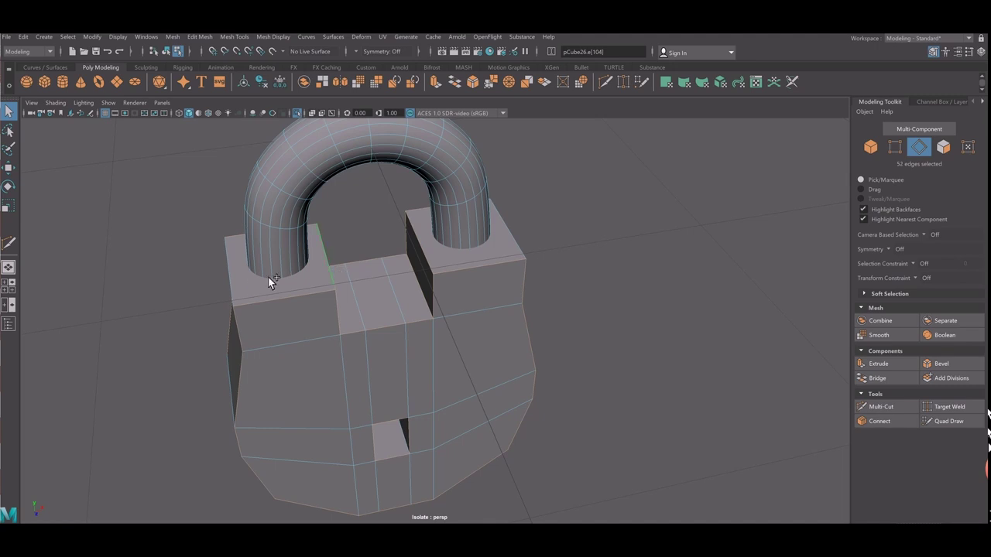
{"action": "left_click", "coordinate": [523, 271], "text": "shift"}
Bevel the selected edges with 2 segments and turn off the smooth preview.
{"action": "left_click", "coordinate": [941, 363]}
{"action": "left_click_drag", "start_coordinate": [335, 360], "coordinate": [296, 348], "text": "alt"}
{"action": "left_click_drag", "start_coordinate": [93, 170], "coordinate": [104, 197]}
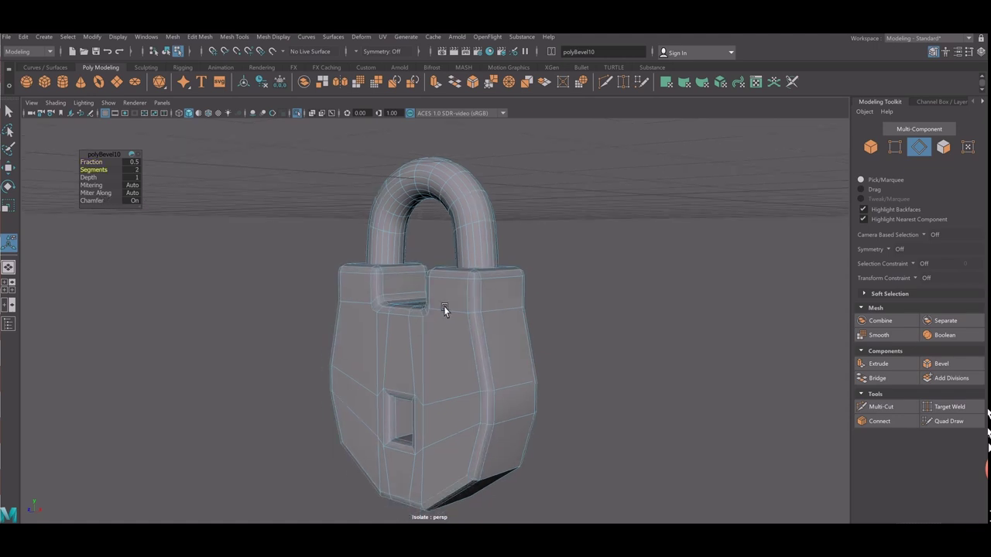
{"action": "mouse_move", "coordinate": [443, 306]}
{"action": "left_mouse_down", "text": "alt"}
{"action": "mouse_move", "coordinate": [440, 367]}
{"action": "mouse_move", "coordinate": [455, 354]}
{"action": "left_mouse_up", "text": "alt"}
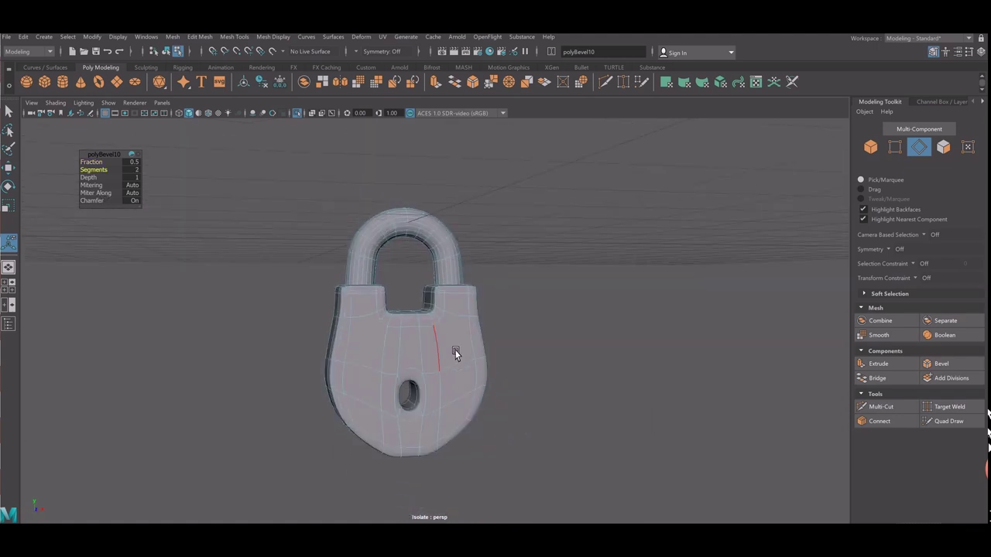
{"action": "key", "text": "1"}
{"action": "right_click_drag", "start_coordinate": [461, 344], "coordinate": [504, 270]}
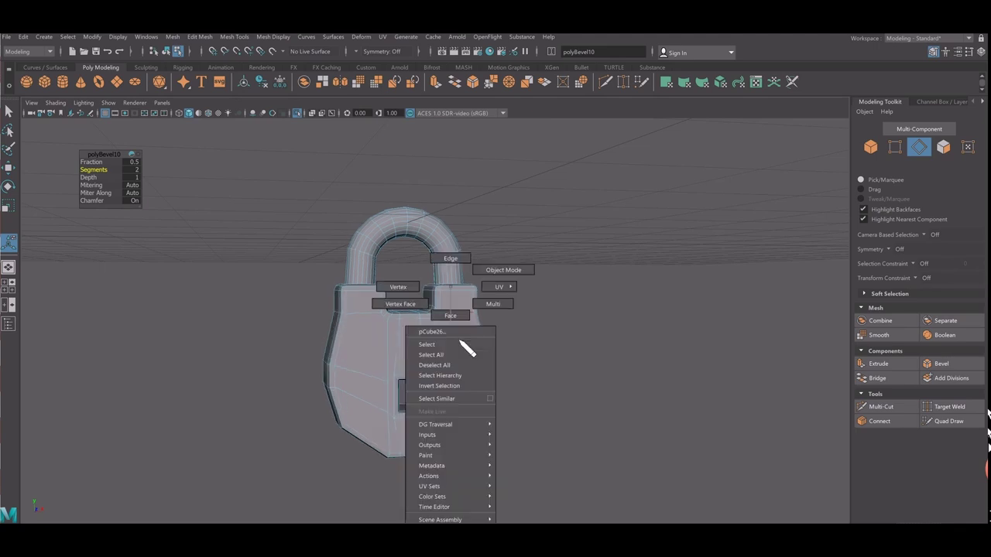
{"action": "left_click_drag", "start_coordinate": [433, 418], "coordinate": [387, 384], "text": "alt"}
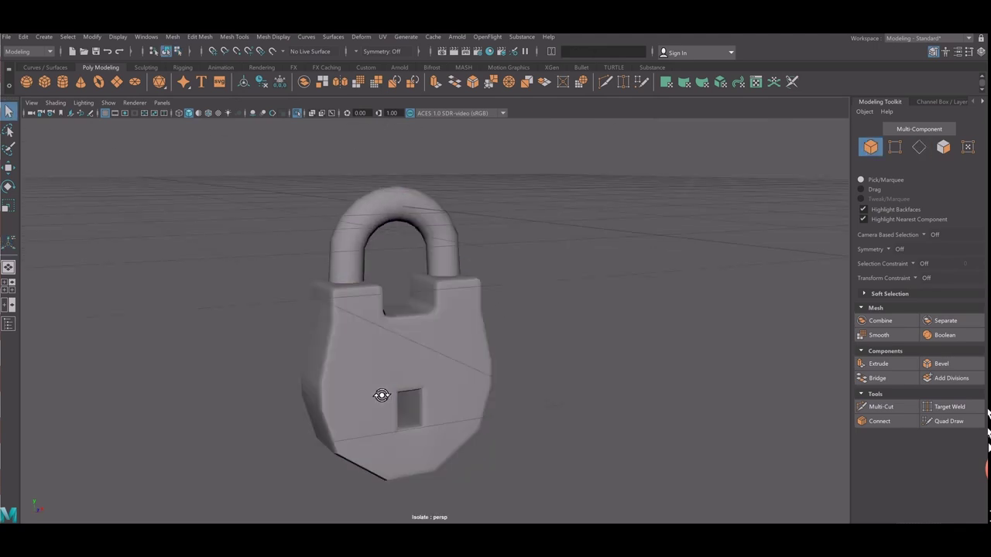
{"action": "left_click", "coordinate": [387, 389]}
Select the padlock body in vertex mode and maximize the front view.
{"action": "left_click", "coordinate": [380, 249]}
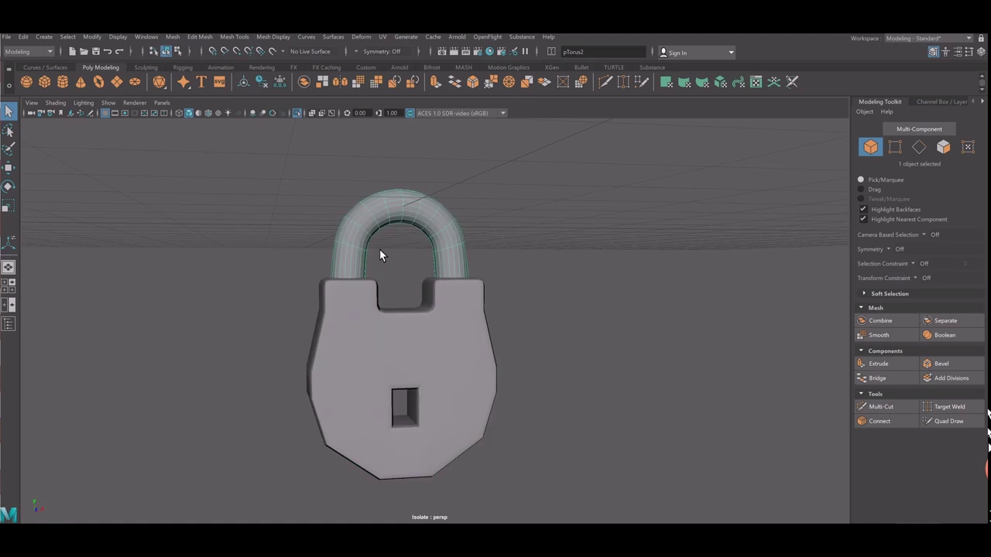
{"action": "left_click", "coordinate": [521, 417]}
{"action": "left_click", "coordinate": [422, 396]}
{"action": "middle_click_drag", "start_coordinate": [423, 396], "coordinate": [425, 274], "text": "alt"}
{"action": "scroll", "coordinate": [425, 274], "scroll_direction": "up", "scroll_amount": 2}
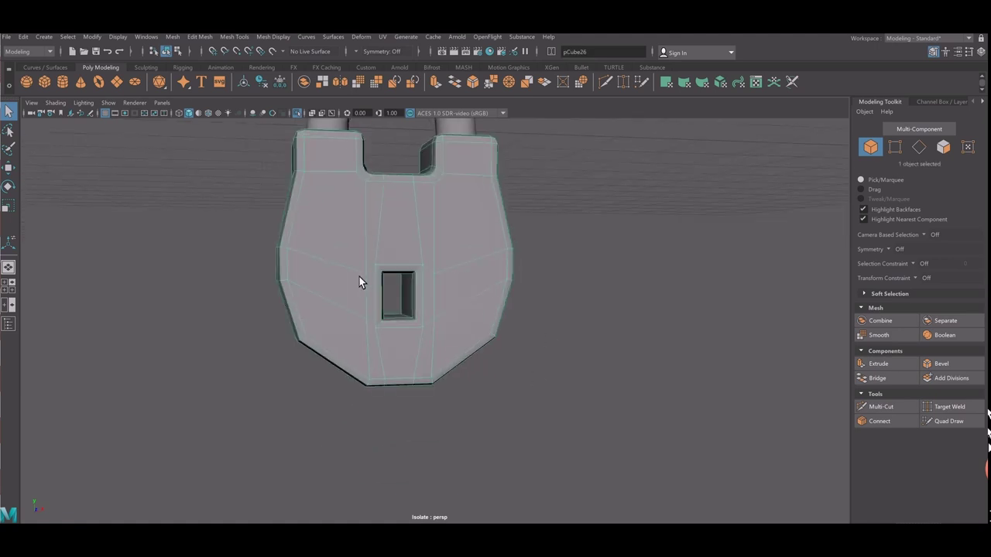
{"action": "right_click_drag", "start_coordinate": [332, 259], "coordinate": [302, 297]}
{"action": "left_click", "coordinate": [304, 299]}
{"action": "key", "text": "space"}
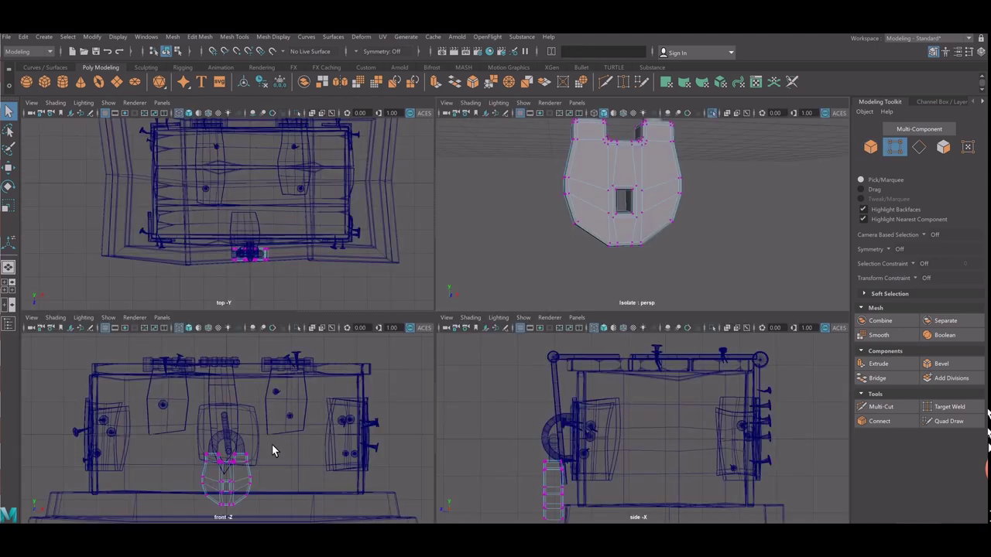
{"action": "key", "text": "space"}
{"action": "scroll", "coordinate": [383, 363], "scroll_direction": "up", "scroll_amount": 2}
{"action": "scroll", "coordinate": [374, 354], "scroll_direction": "up", "scroll_amount": 2}
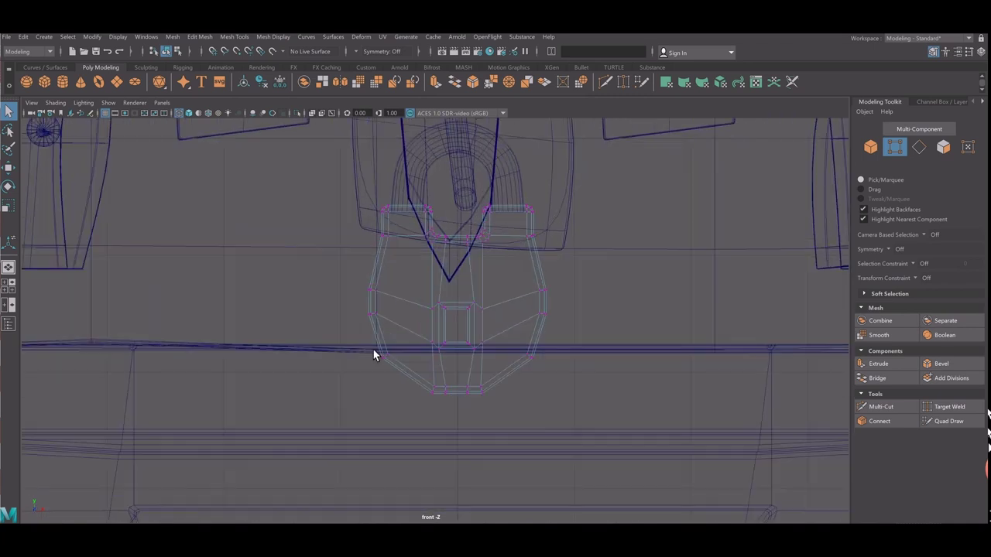
Lower the body's side vertices and raise its bottom row of vertices.
{"action": "left_click_drag", "start_coordinate": [361, 336], "coordinate": [383, 305]}
{"action": "key", "text": "w"}
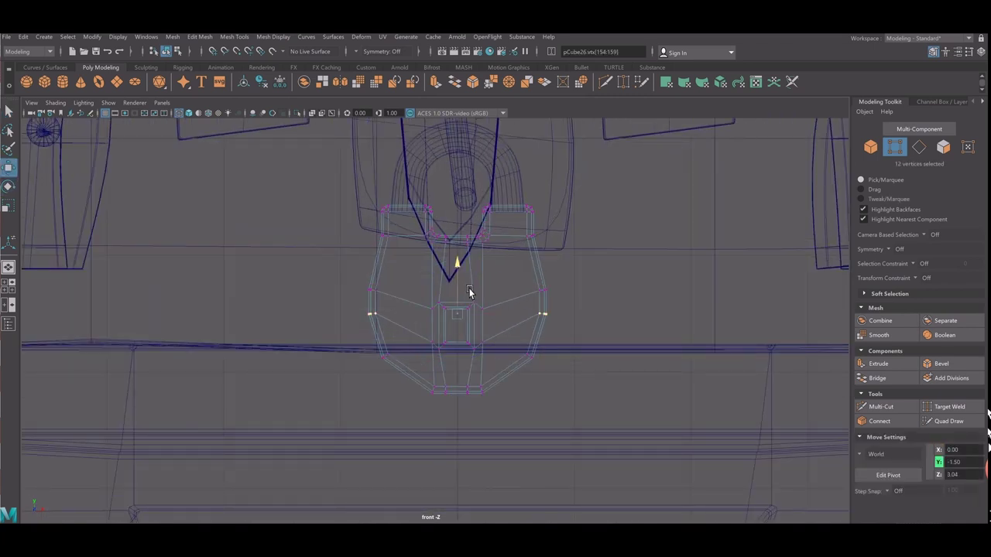
{"action": "left_click_drag", "start_coordinate": [459, 270], "coordinate": [469, 300]}
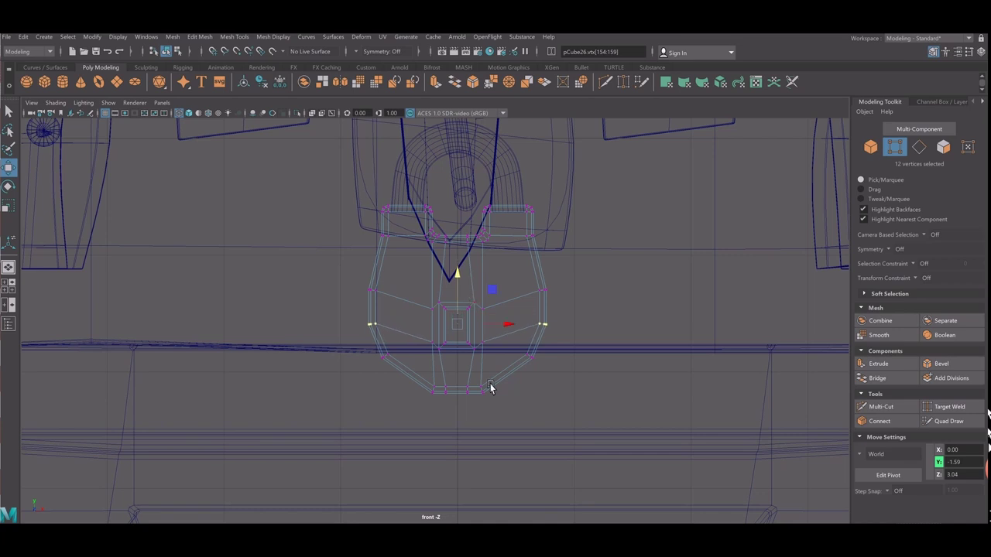
{"action": "left_click_drag", "start_coordinate": [412, 384], "coordinate": [508, 418]}
{"action": "left_click_drag", "start_coordinate": [469, 372], "coordinate": [467, 345]}
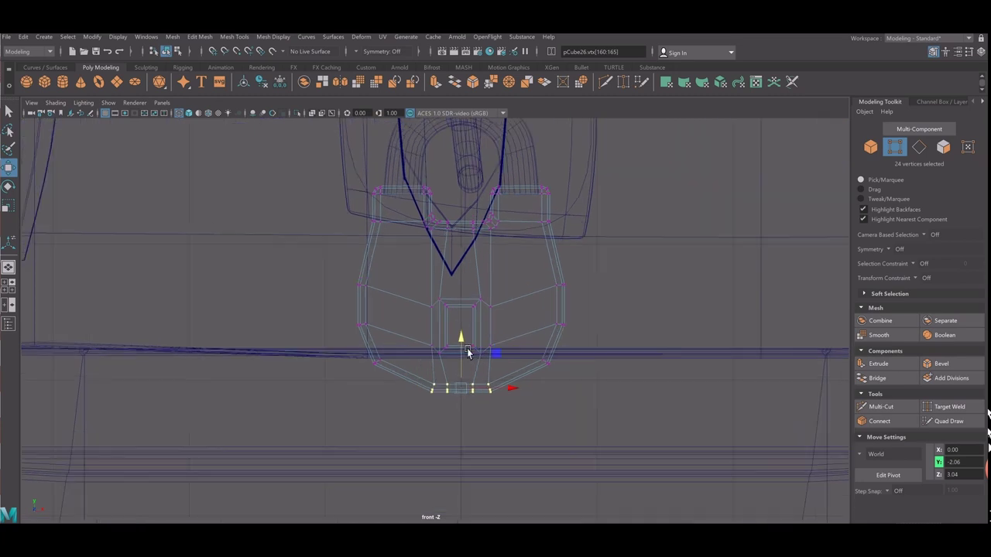
{"action": "scroll", "coordinate": [466, 336], "scroll_direction": "up", "scroll_amount": 5}
{"action": "key", "text": "ctrl+z"}
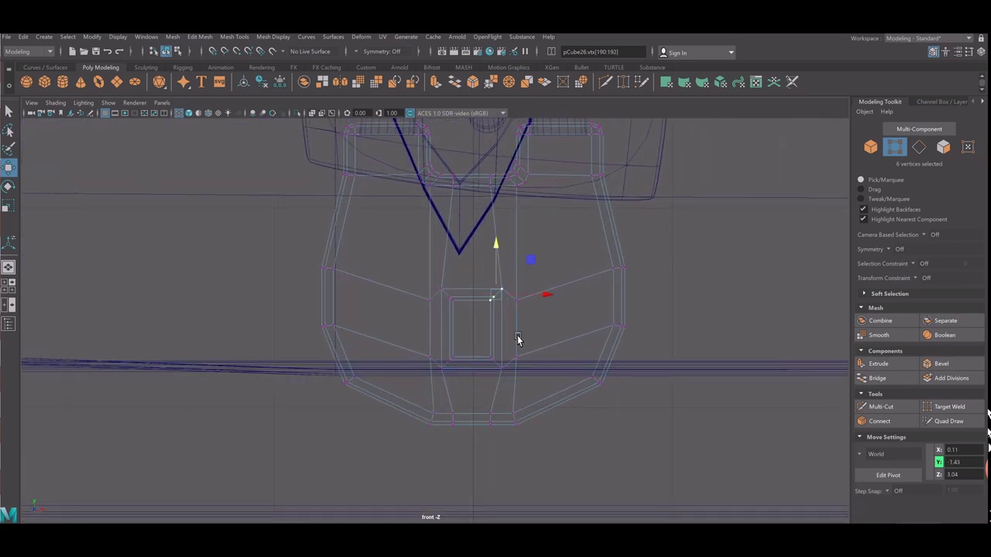
With a small soft-selection falloff, shift the keyhole vertices into a slanted shape.
{"action": "key", "text": "b"}
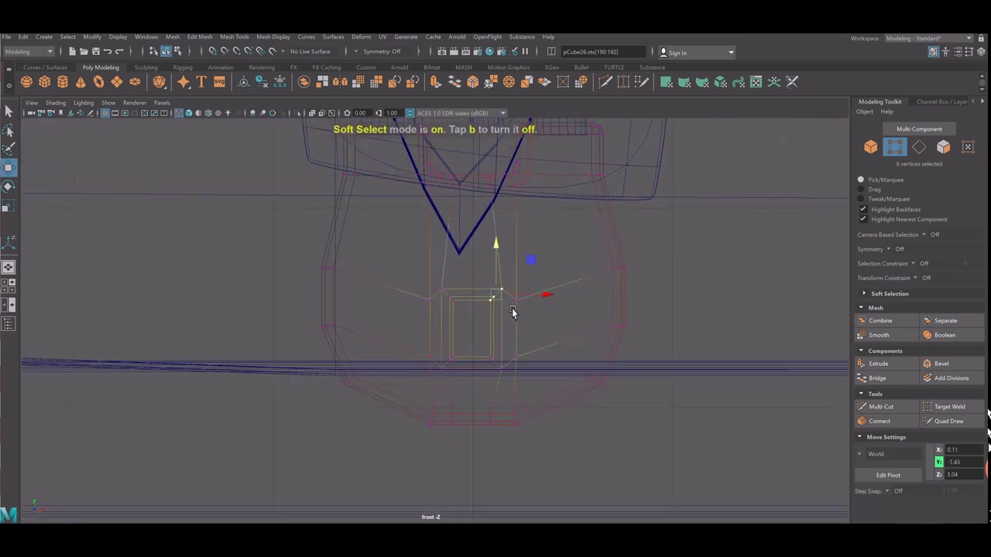
{"action": "left_click_drag", "start_coordinate": [512, 312], "coordinate": [502, 318]}
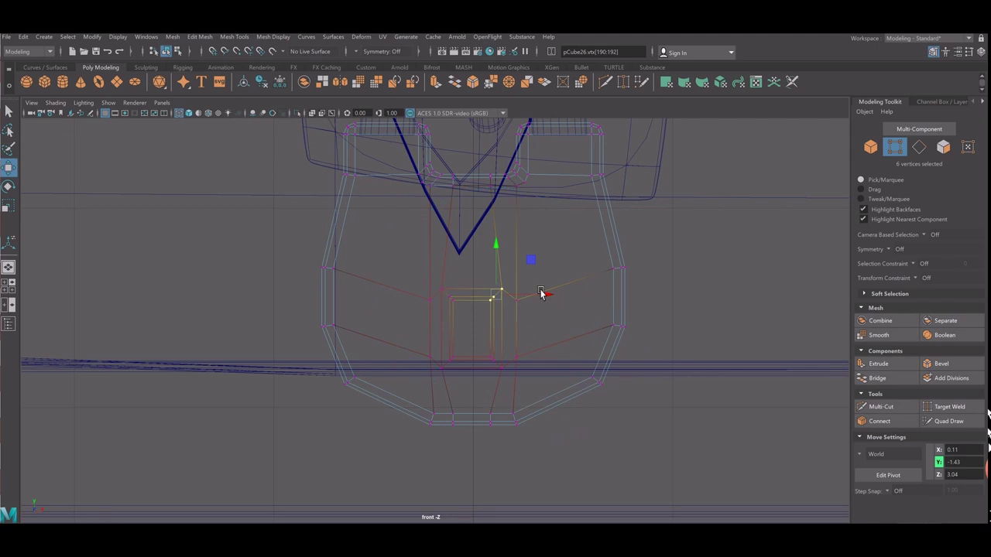
{"action": "left_click_drag", "start_coordinate": [531, 260], "coordinate": [528, 243]}
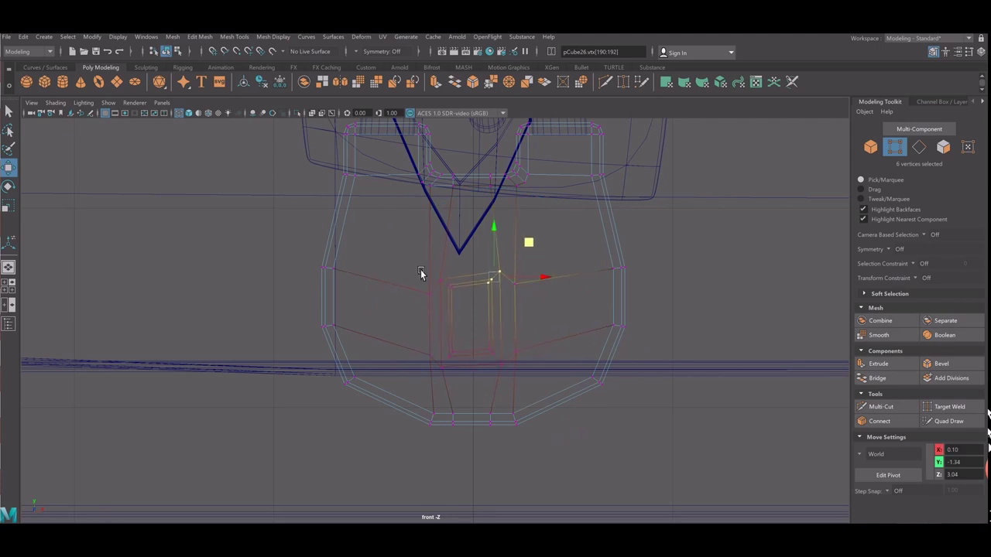
{"action": "middle_click_drag", "start_coordinate": [471, 332], "coordinate": [486, 298]}
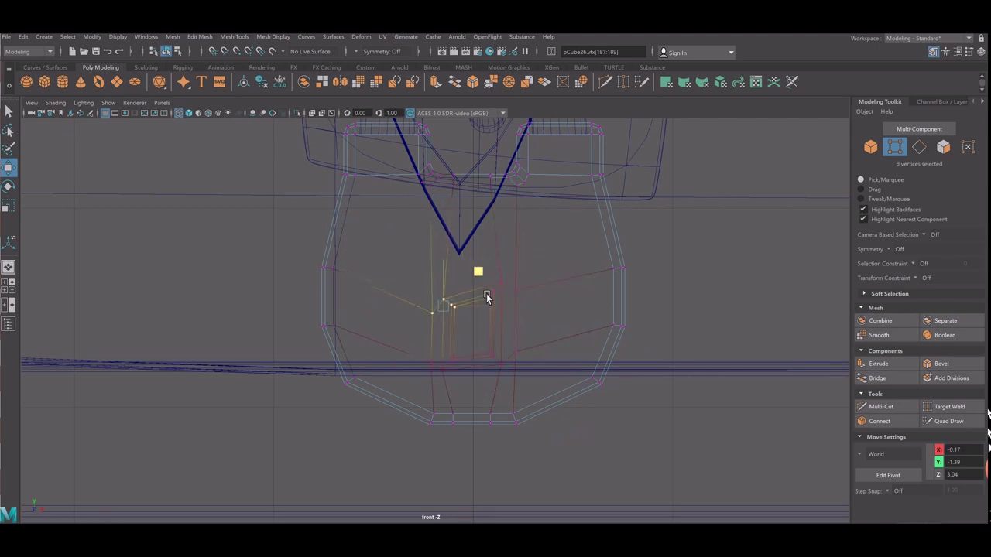
{"action": "middle_click_drag", "start_coordinate": [506, 330], "coordinate": [513, 329]}
{"action": "key", "text": "b"}
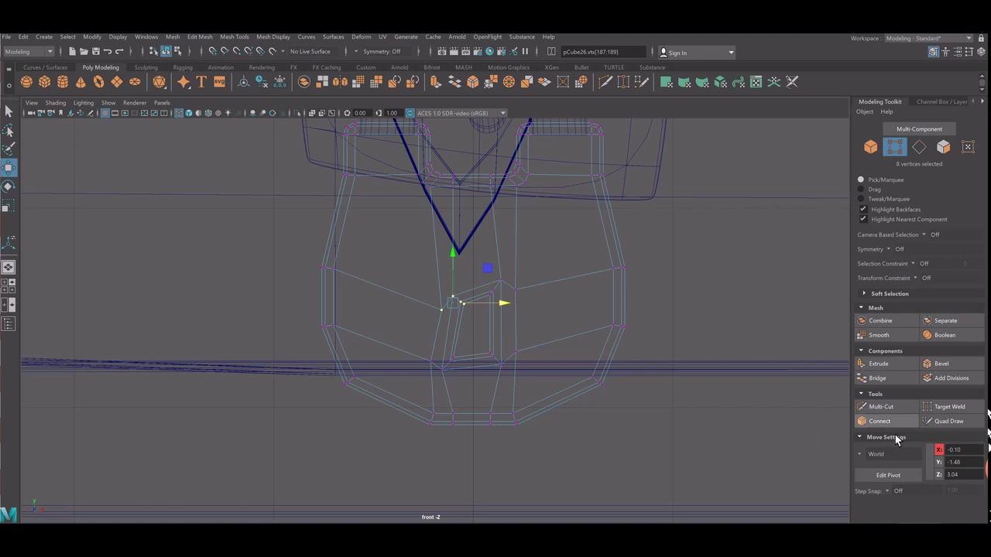
{"action": "left_click", "coordinate": [880, 406]}
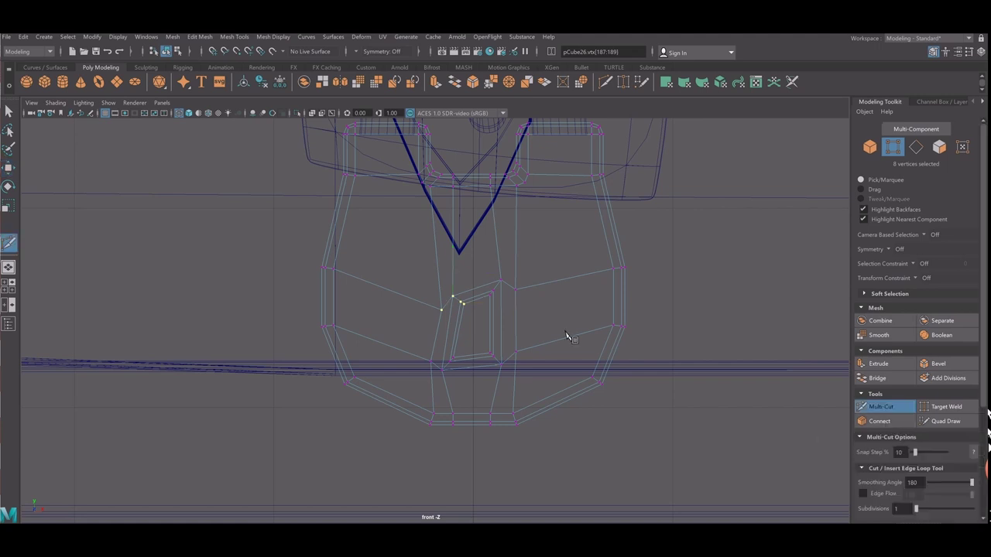
Cut a new edge on the padlock body running from the keyhole up to the top.
{"action": "left_click", "coordinate": [483, 382], "text": "ctrl"}
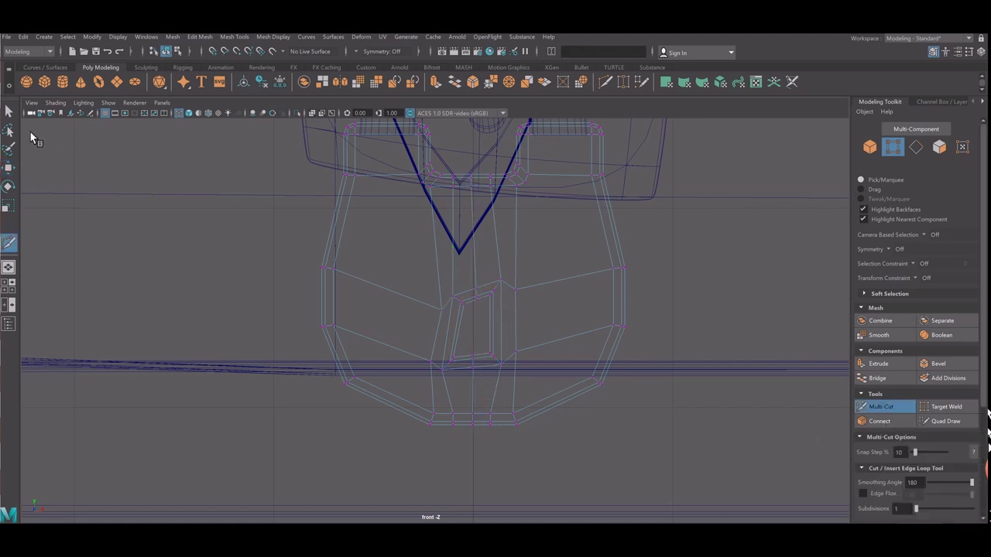
{"action": "key", "text": "q"}
{"action": "right_click_drag", "start_coordinate": [442, 267], "coordinate": [387, 249]}
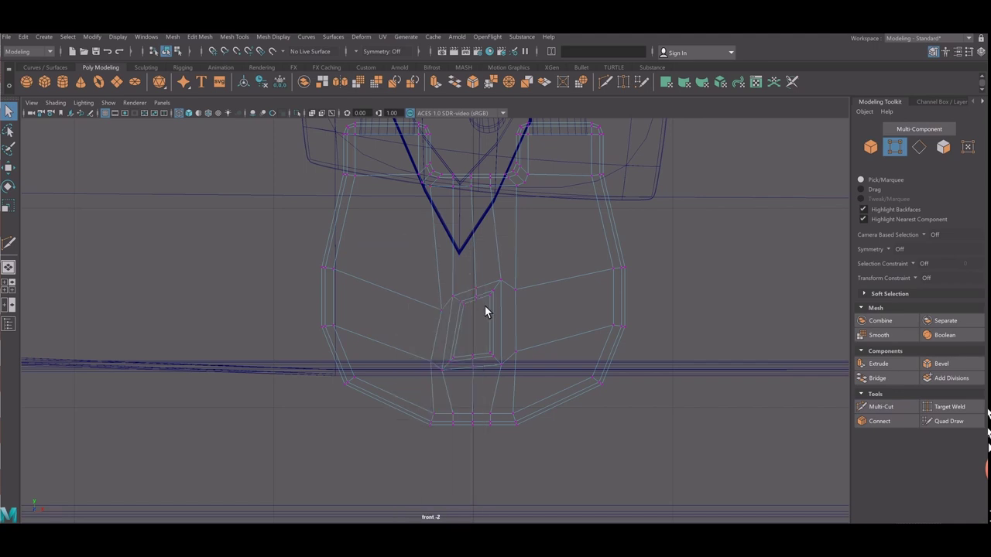
Raise the keyhole's top vertices slightly and stretch its bottom lower and to the right.
{"action": "left_click_drag", "start_coordinate": [464, 283], "coordinate": [511, 304]}
{"action": "key", "text": "w"}
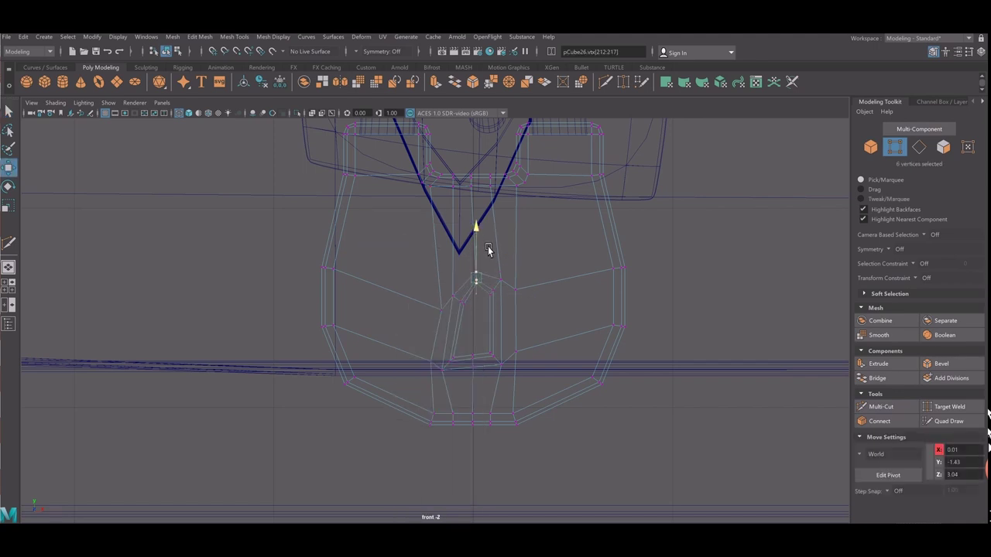
{"action": "left_click", "coordinate": [488, 260]}
{"action": "key", "text": "b"}
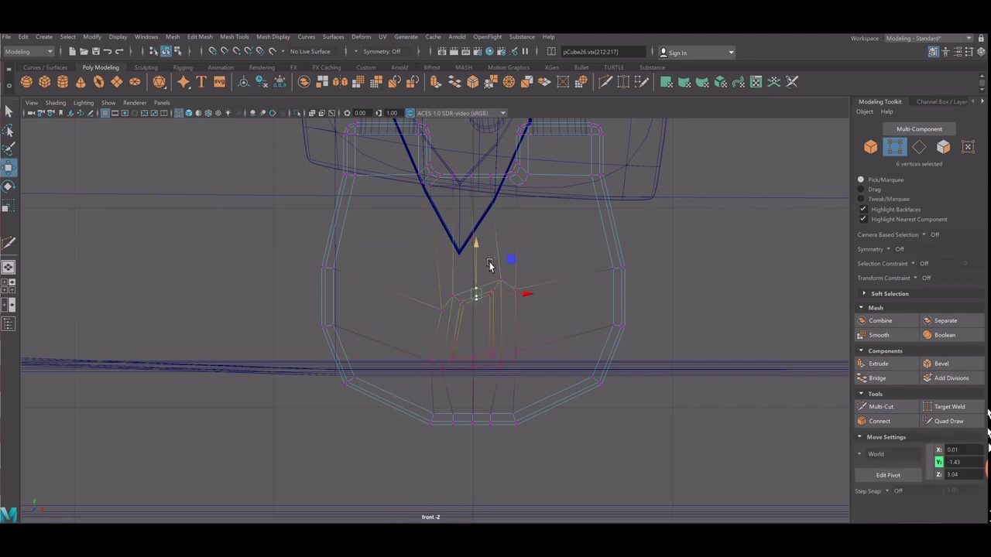
{"action": "key", "text": "b"}
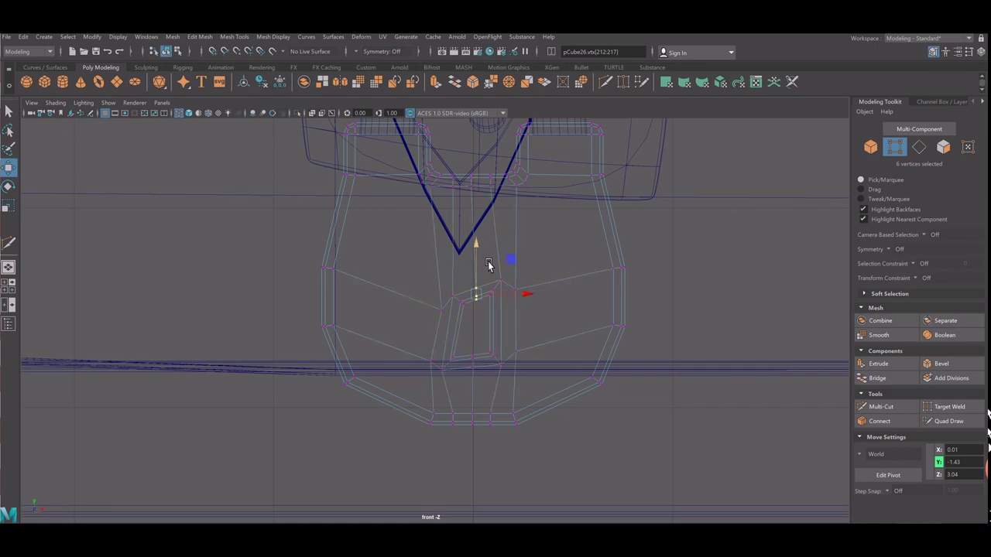
{"action": "left_click_drag", "start_coordinate": [511, 257], "coordinate": [510, 252]}
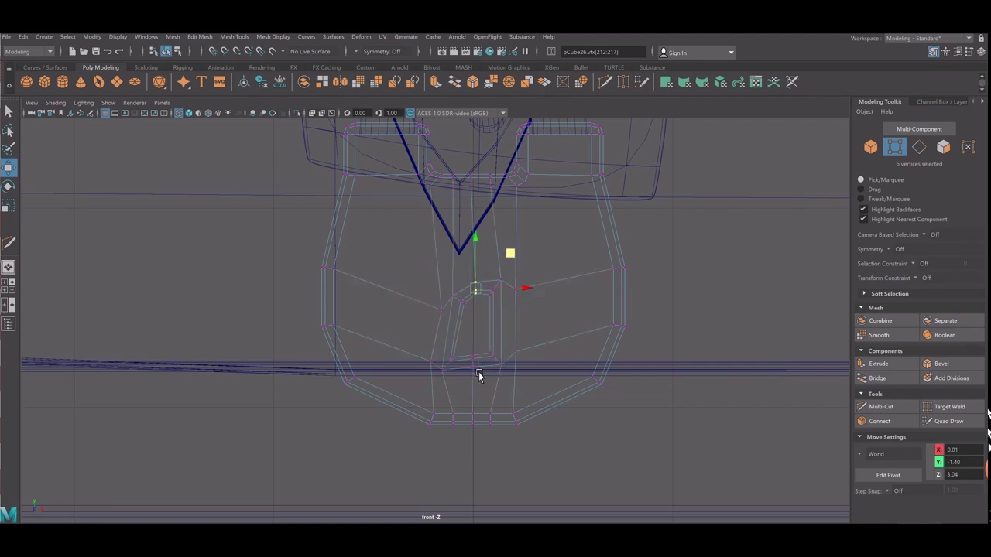
{"action": "middle_click_drag", "start_coordinate": [479, 375], "coordinate": [491, 395]}
{"action": "left_click_drag", "start_coordinate": [473, 359], "coordinate": [480, 367]}
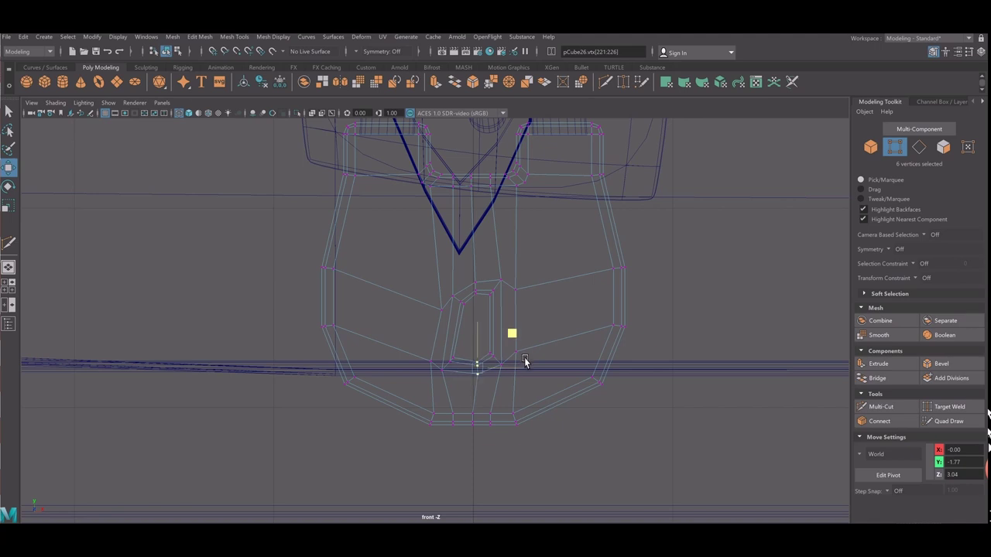
Slant the left and right top tabs by moving their corner vertices, then return to Object Mode.
{"action": "middle_click_drag", "start_coordinate": [372, 254], "coordinate": [379, 358], "text": "alt"}
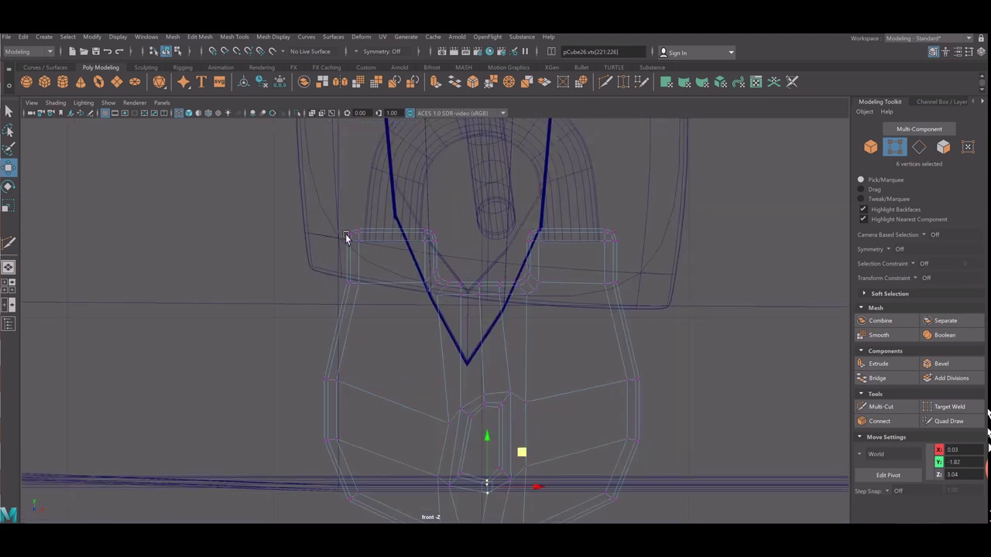
{"action": "left_click_drag", "start_coordinate": [340, 249], "coordinate": [363, 220]}
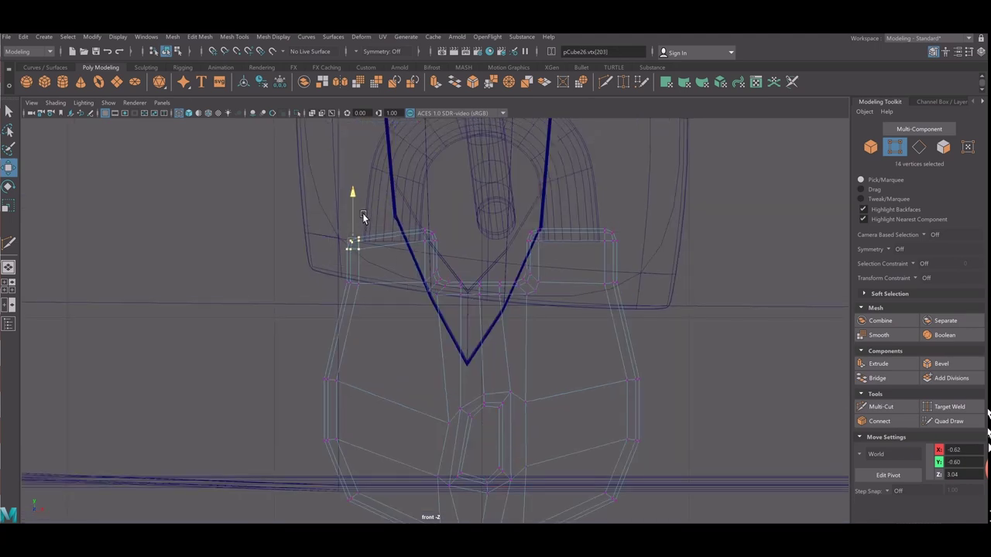
{"action": "mouse_move", "coordinate": [527, 236]}
{"action": "left_mouse_down"}
{"action": "mouse_move", "coordinate": [562, 250]}
{"action": "mouse_move", "coordinate": [511, 195]}
{"action": "left_mouse_up"}
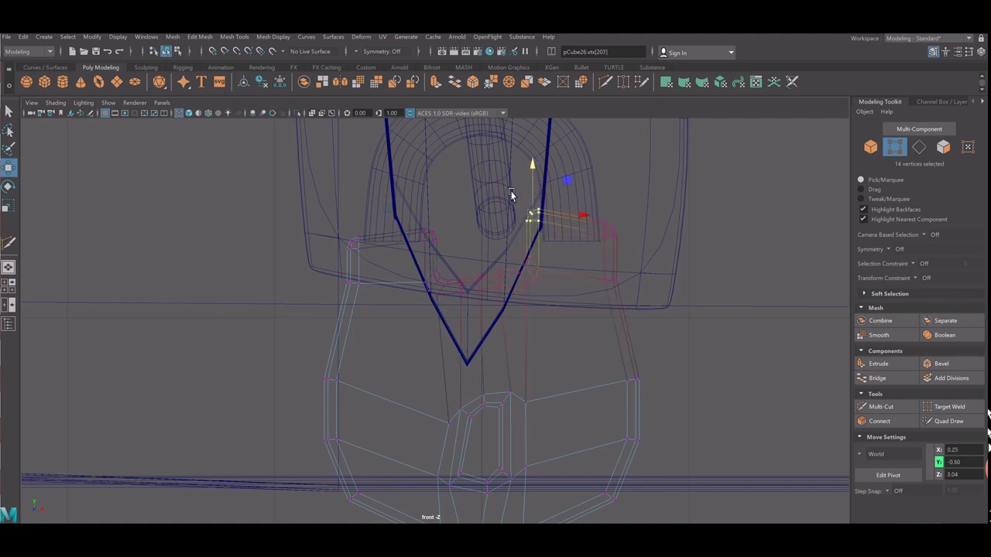
{"action": "left_click_drag", "start_coordinate": [468, 279], "coordinate": [426, 193]}
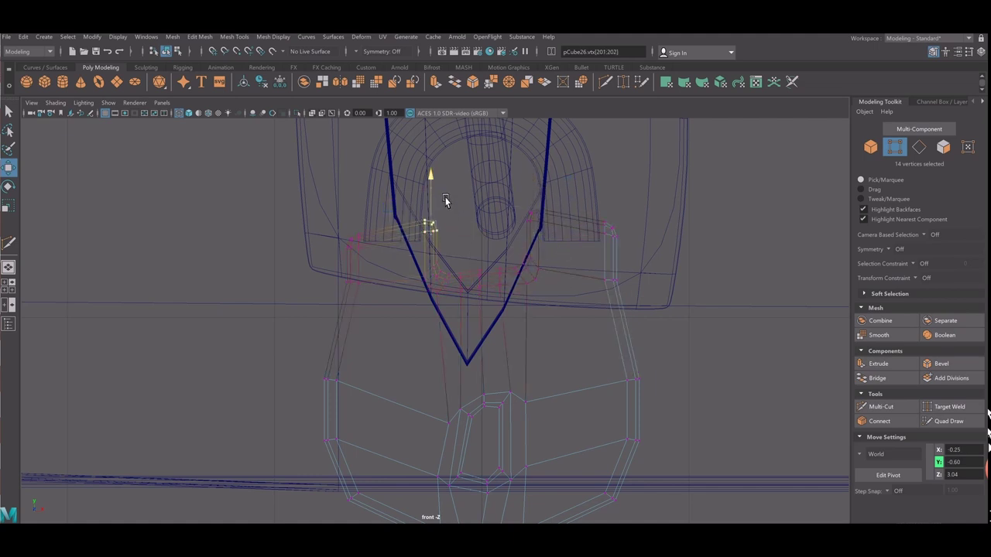
{"action": "right_click_drag", "start_coordinate": [537, 251], "coordinate": [590, 193]}
Parent the shackle to the padlock body and return to the full chest view.
{"action": "key", "text": "space"}
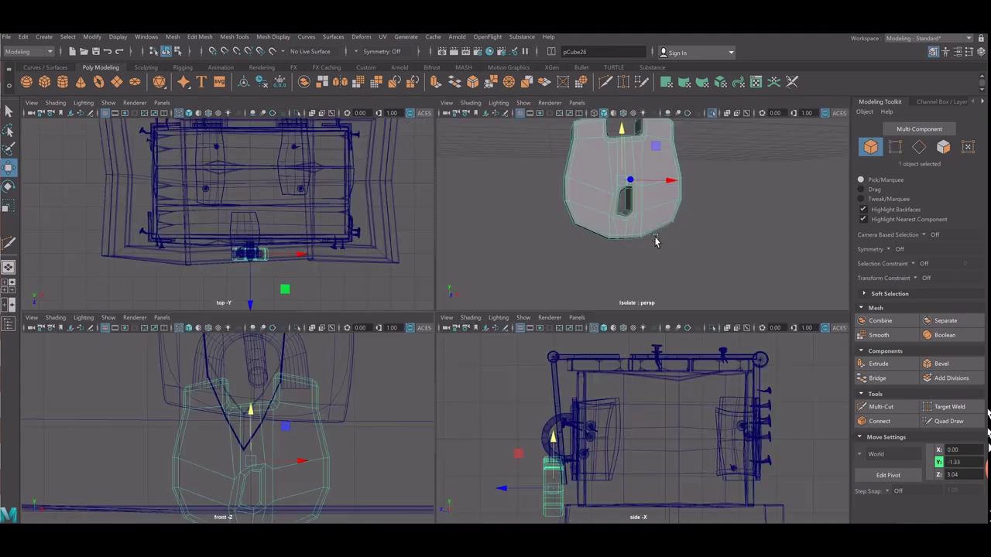
{"action": "key", "text": "space"}
{"action": "scroll", "coordinate": [526, 283], "scroll_direction": "down", "scroll_amount": 5}
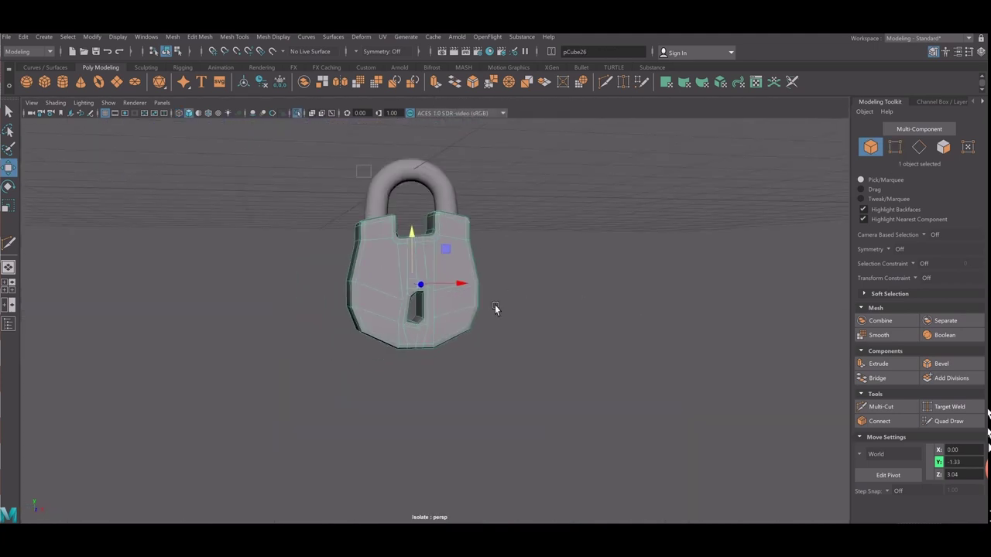
{"action": "left_click_drag", "start_coordinate": [496, 307], "coordinate": [268, 199], "text": "shift"}
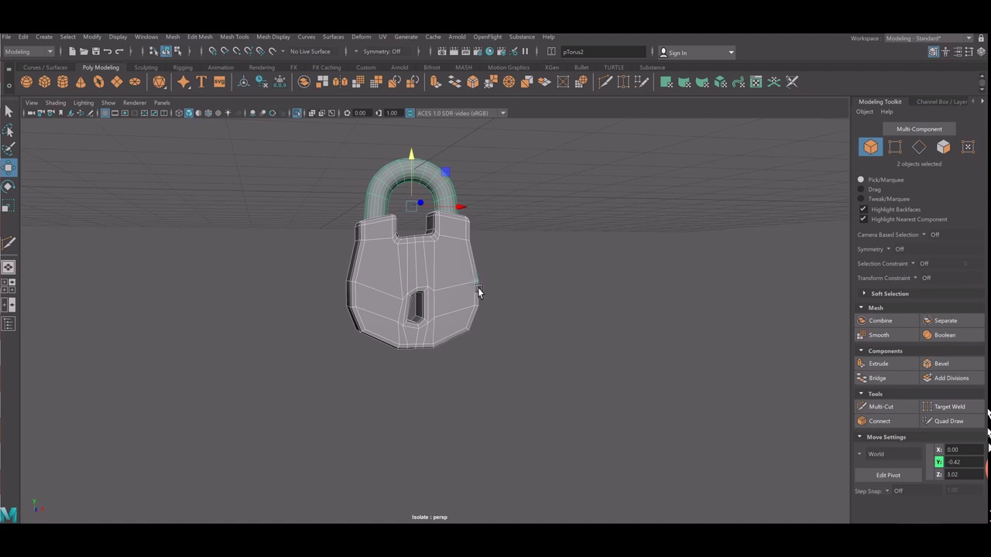
{"action": "key", "text": "p"}
{"action": "key", "text": "3"}
{"action": "left_click", "coordinate": [546, 331]}
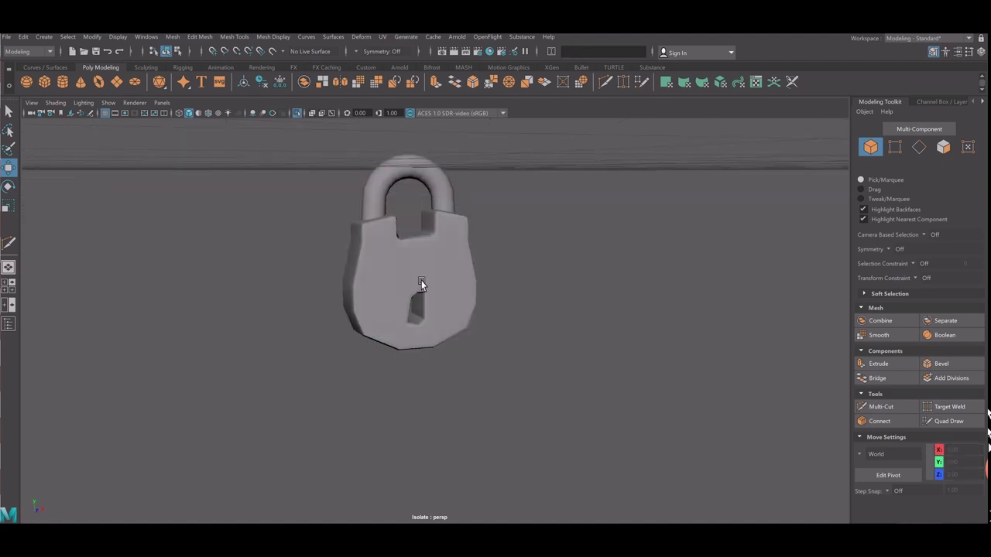
{"action": "key", "text": "ctrl+z"}
{"action": "left_click", "coordinate": [586, 361]}
{"action": "left_click_drag", "start_coordinate": [587, 360], "coordinate": [306, 139]}
{"action": "key", "text": "ctrl+1"}
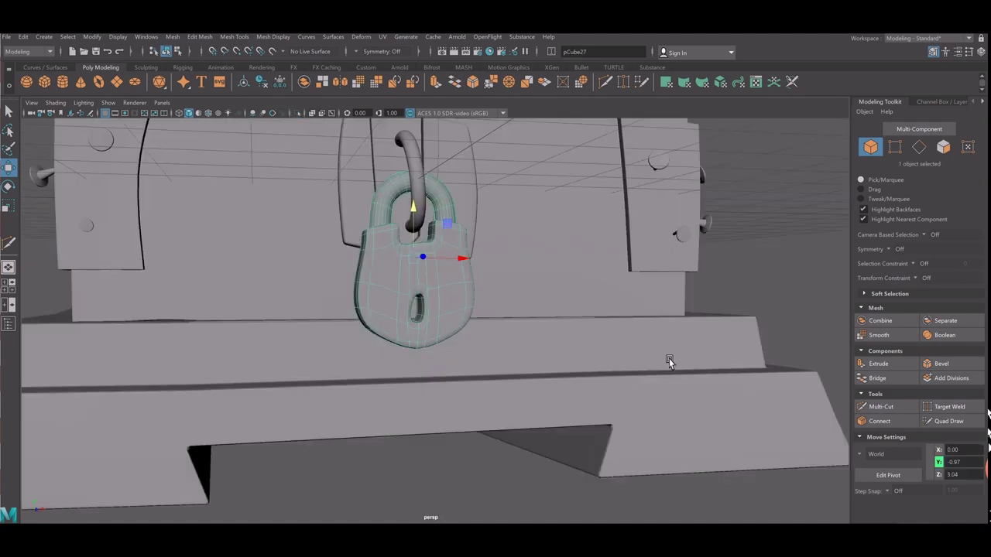
{"action": "left_click", "coordinate": [780, 273]}
Nudge the padlock lower and slightly along X so it hangs neatly from the latch.
{"action": "left_click_drag", "start_coordinate": [457, 318], "coordinate": [508, 327], "text": "alt"}
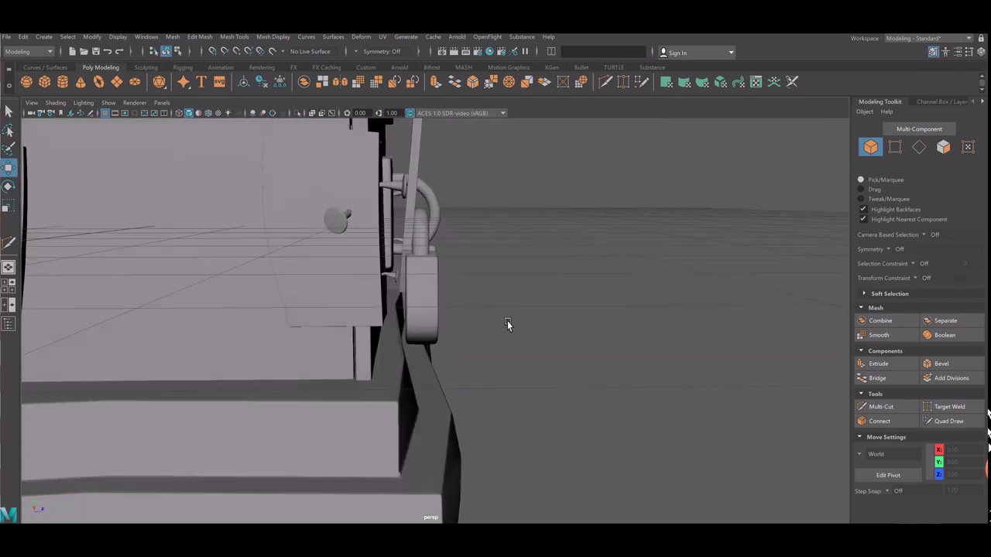
{"action": "left_click", "coordinate": [422, 313]}
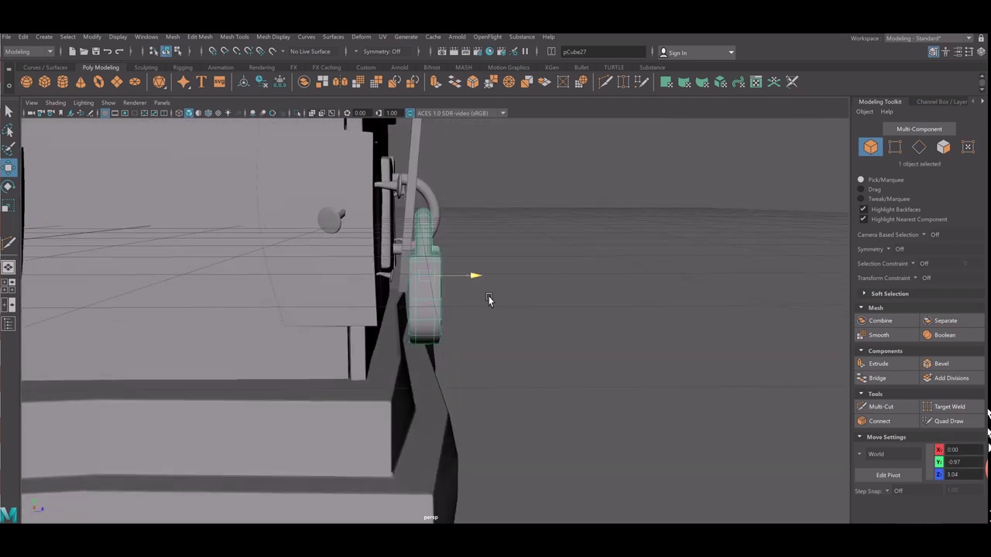
{"action": "middle_click_drag", "start_coordinate": [438, 246], "coordinate": [437, 262]}
{"action": "left_click_drag", "start_coordinate": [438, 262], "coordinate": [478, 330], "text": "alt"}
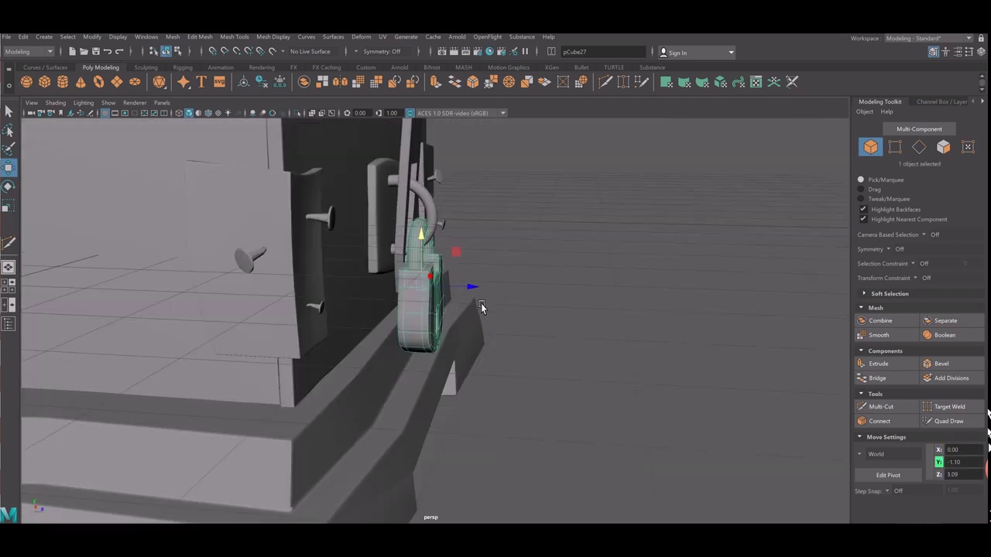
{"action": "middle_click_drag", "start_coordinate": [429, 261], "coordinate": [470, 314]}
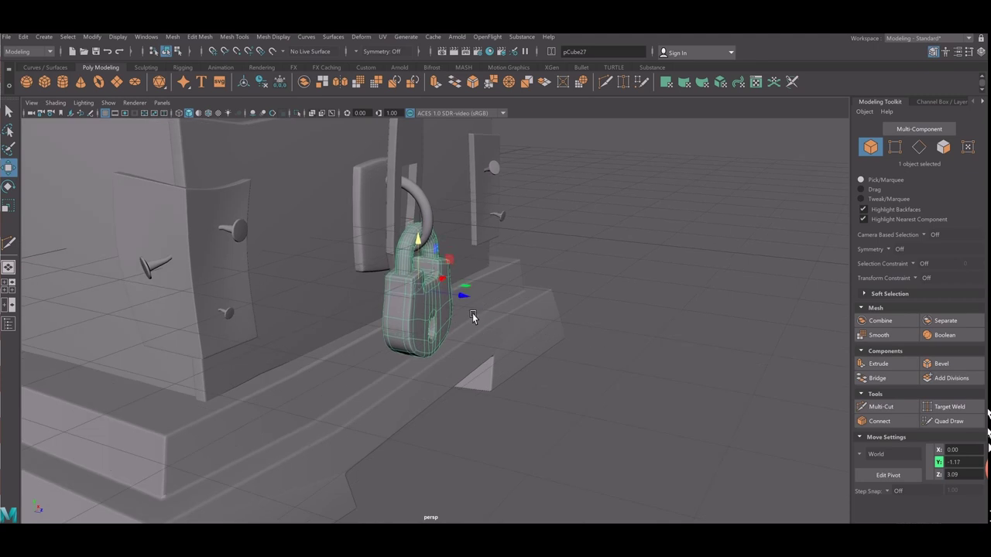
{"action": "key", "text": "e"}
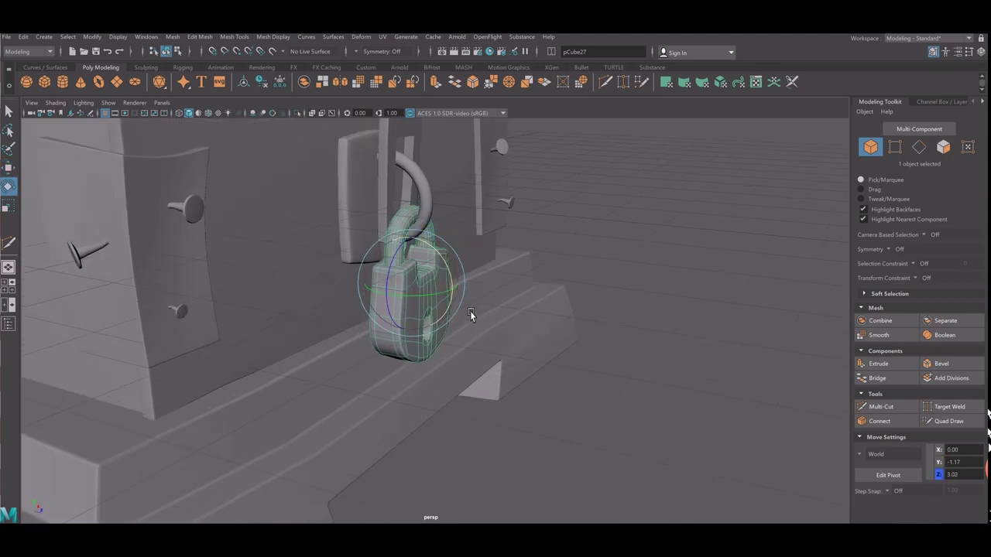
{"action": "left_click_drag", "start_coordinate": [470, 311], "coordinate": [468, 279], "text": "alt"}
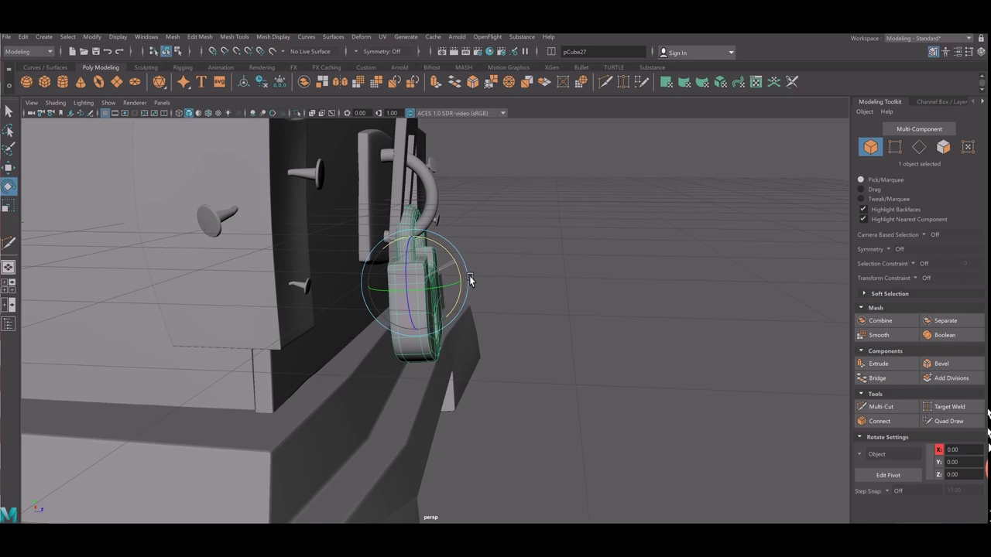
{"action": "key", "text": "w"}
{"action": "middle_click_drag", "start_coordinate": [479, 310], "coordinate": [487, 310]}
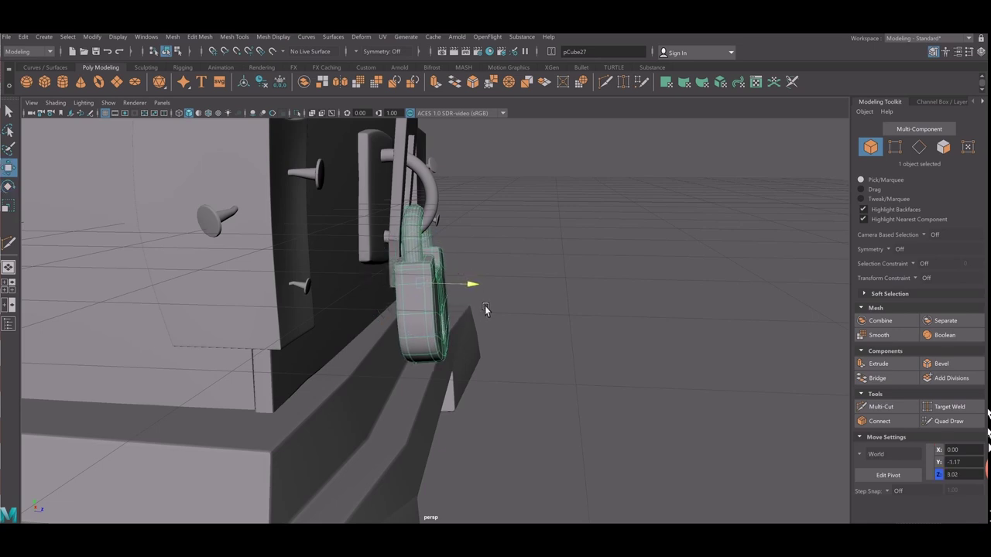
Deselect the padlock and zoom out to a front view of it on the chest.
{"action": "left_click", "coordinate": [577, 291]}
{"action": "mouse_move", "coordinate": [574, 290]}
{"action": "left_mouse_down", "text": "alt"}
{"action": "mouse_move", "coordinate": [518, 293]}
{"action": "mouse_move", "coordinate": [624, 292]}
{"action": "left_mouse_up", "text": "alt"}
{"action": "scroll", "coordinate": [651, 293], "scroll_direction": "down", "scroll_amount": 4}
{"action": "scroll", "coordinate": [650, 294], "scroll_direction": "down", "scroll_amount": 4}
Pull the torus out to the chest's front-left and stand it upright, rotated 90° on X.
{"action": "scroll", "coordinate": [635, 318], "scroll_direction": "down", "scroll_amount": 4}
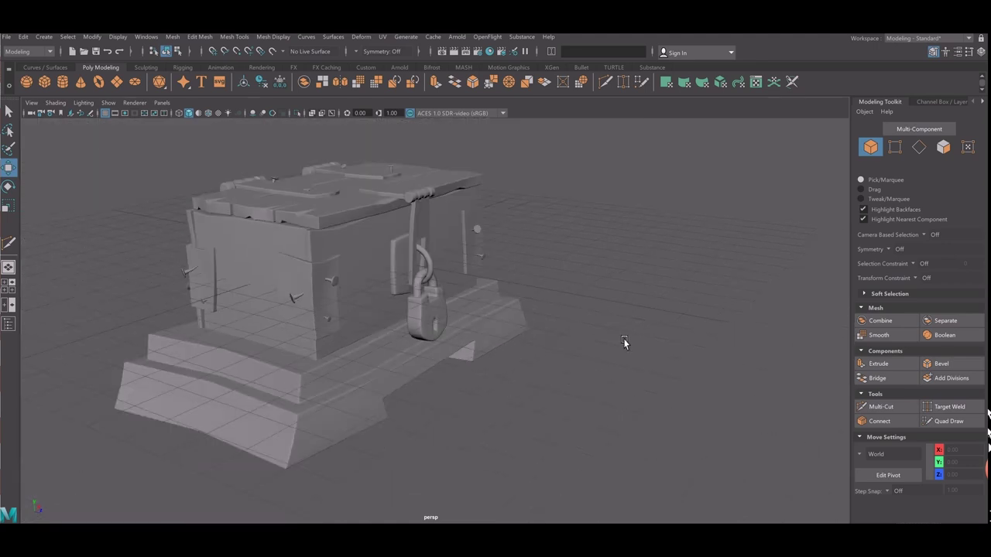
{"action": "mouse_move", "coordinate": [624, 341]}
{"action": "left_mouse_down", "text": "alt"}
{"action": "mouse_move", "coordinate": [481, 350]}
{"action": "mouse_move", "coordinate": [522, 359]}
{"action": "mouse_move", "coordinate": [458, 349]}
{"action": "mouse_move", "coordinate": [475, 378]}
{"action": "mouse_move", "coordinate": [491, 370]}
{"action": "mouse_move", "coordinate": [444, 332]}
{"action": "mouse_move", "coordinate": [290, 294]}
{"action": "mouse_move", "coordinate": [105, 186]}
{"action": "left_mouse_up", "text": "alt"}
{"action": "mouse_move", "coordinate": [105, 104]}
{"action": "left_mouse_down", "text": "alt"}
{"action": "mouse_move", "coordinate": [259, 211]}
{"action": "mouse_move", "coordinate": [356, 254]}
{"action": "left_mouse_up", "text": "alt"}
{"action": "left_click", "coordinate": [366, 259]}
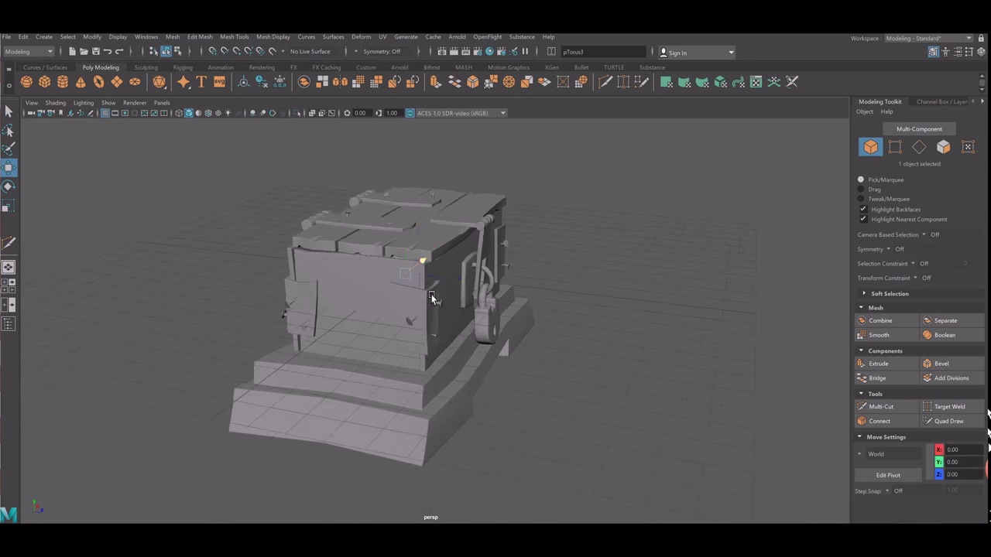
{"action": "mouse_move", "coordinate": [432, 299]}
{"action": "left_mouse_down"}
{"action": "mouse_move", "coordinate": [405, 369]}
{"action": "mouse_move", "coordinate": [387, 385]}
{"action": "left_mouse_up"}
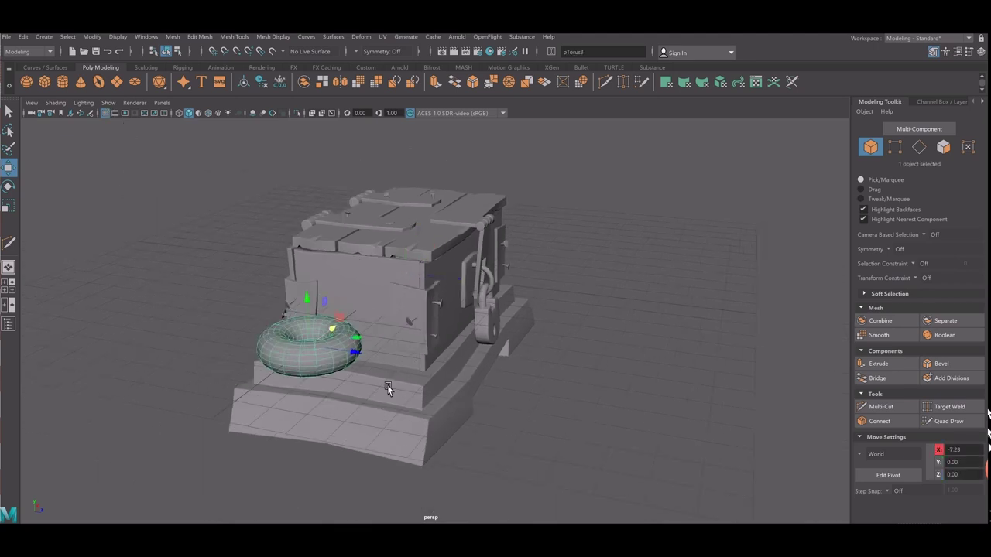
{"action": "key", "text": "e"}
{"action": "left_click_drag", "start_coordinate": [306, 343], "coordinate": [293, 342]}
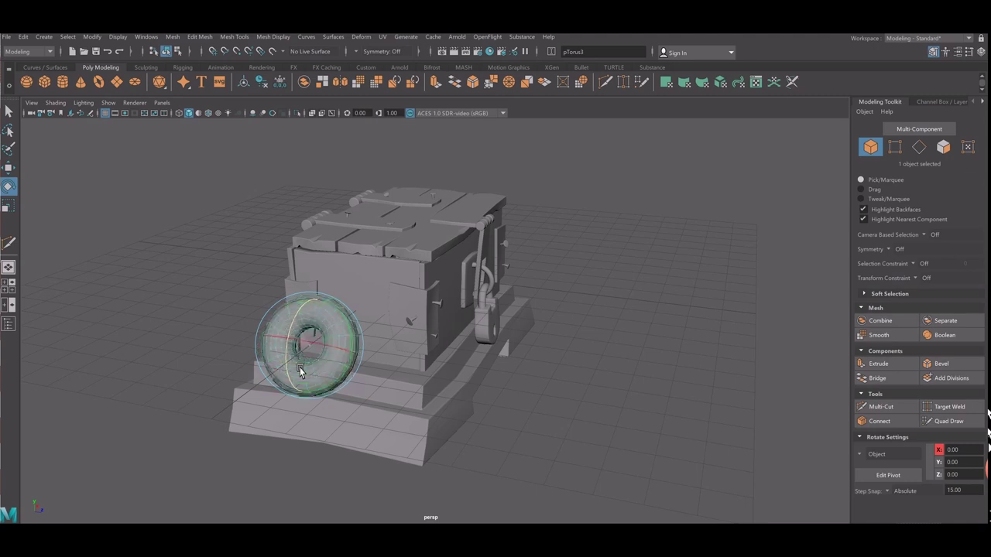
Shrink the torus and thin it into a slim ring with Section Radius 0.27.
{"action": "middle_click_drag", "start_coordinate": [293, 342], "coordinate": [380, 325], "text": "alt"}
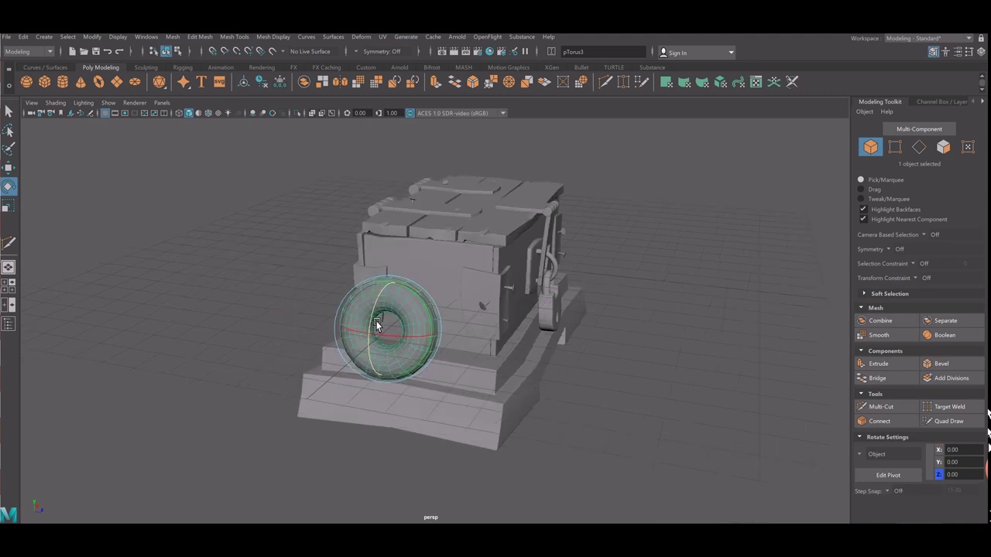
{"action": "scroll", "coordinate": [380, 326], "scroll_direction": "up", "scroll_amount": 5}
{"action": "key", "text": "r"}
{"action": "left_click_drag", "start_coordinate": [410, 361], "coordinate": [331, 360]}
{"action": "key", "text": "t"}
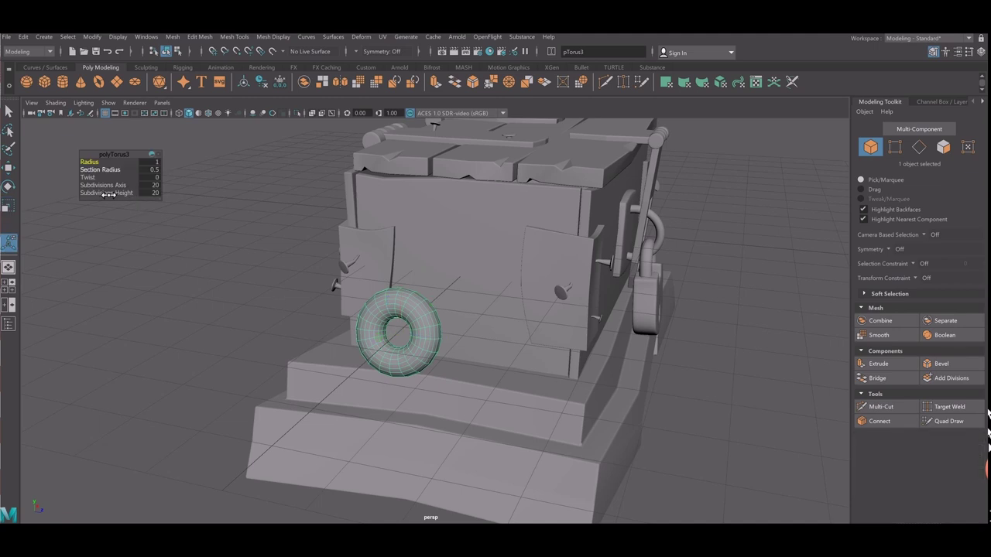
{"action": "left_click_drag", "start_coordinate": [108, 198], "coordinate": [101, 200]}
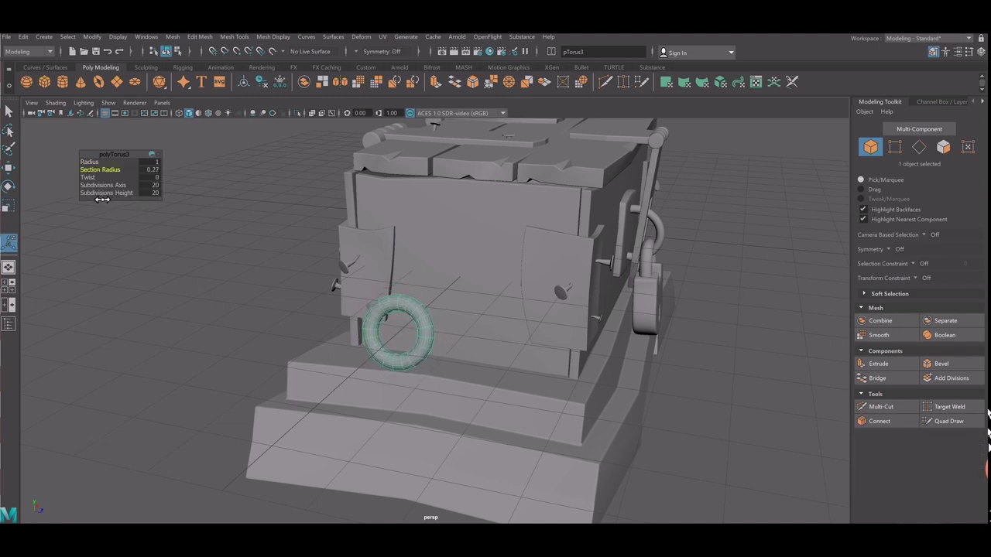
{"action": "left_click", "coordinate": [188, 240]}
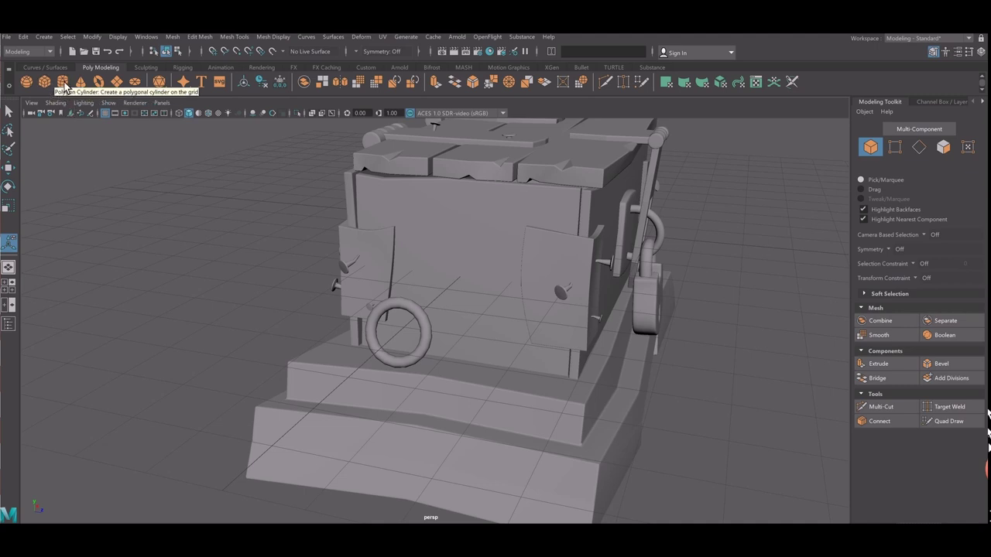
{"action": "left_click", "coordinate": [44, 37]}
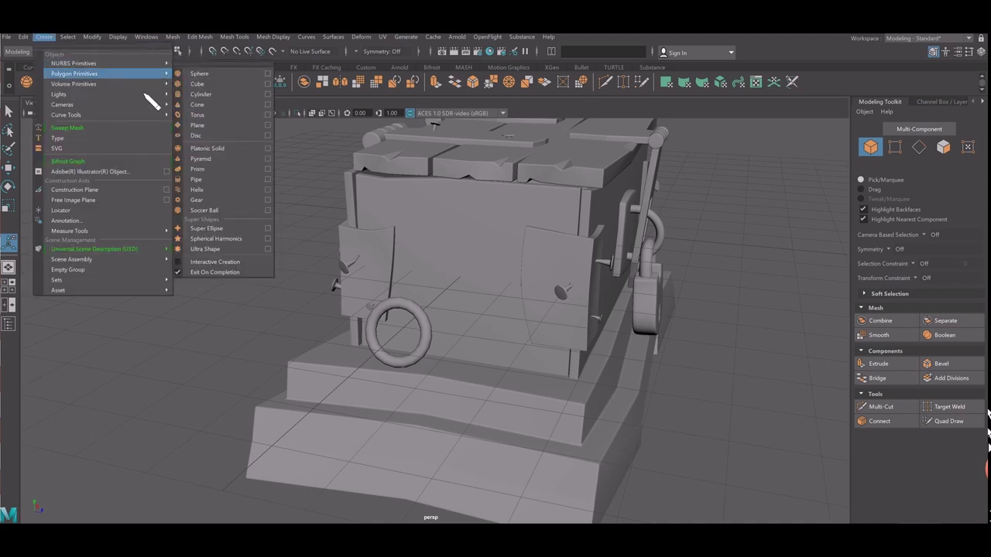
{"action": "mouse_move", "coordinate": [74, 74]}
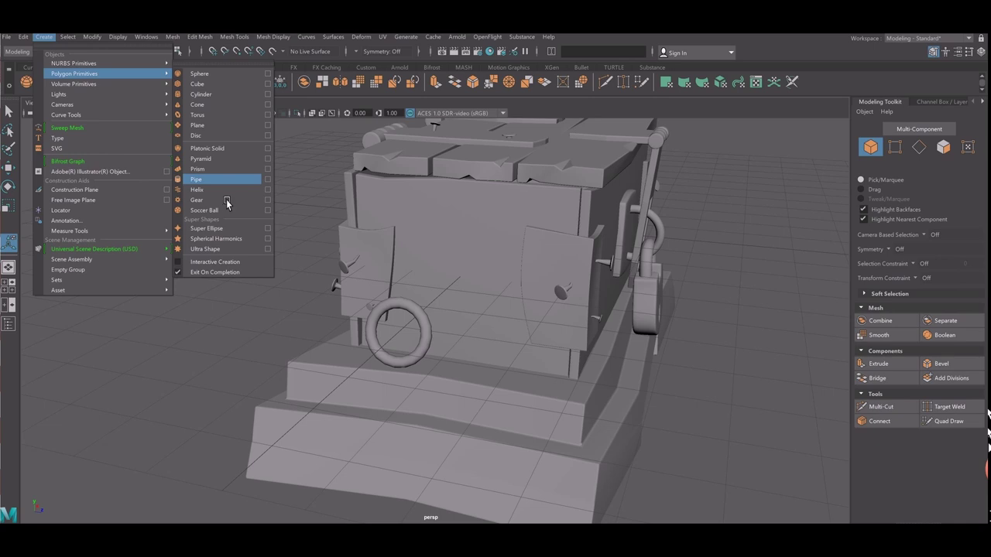
Create a polygon pipe and move it out to the chest's left side.
{"action": "left_click", "coordinate": [221, 180]}
{"action": "left_click_drag", "start_coordinate": [434, 305], "coordinate": [427, 325], "text": "alt"}
{"action": "key", "text": "w"}
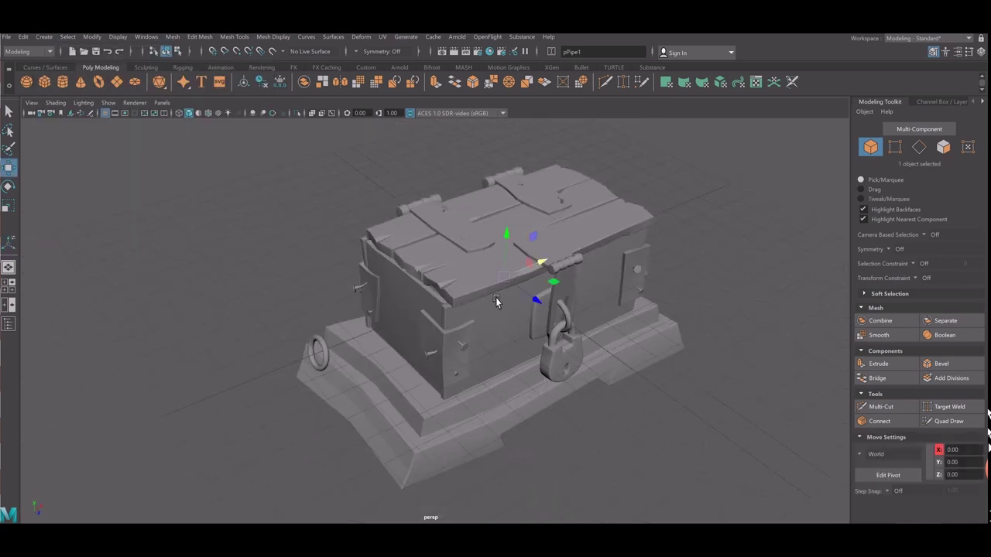
{"action": "left_click_drag", "start_coordinate": [553, 284], "coordinate": [381, 328]}
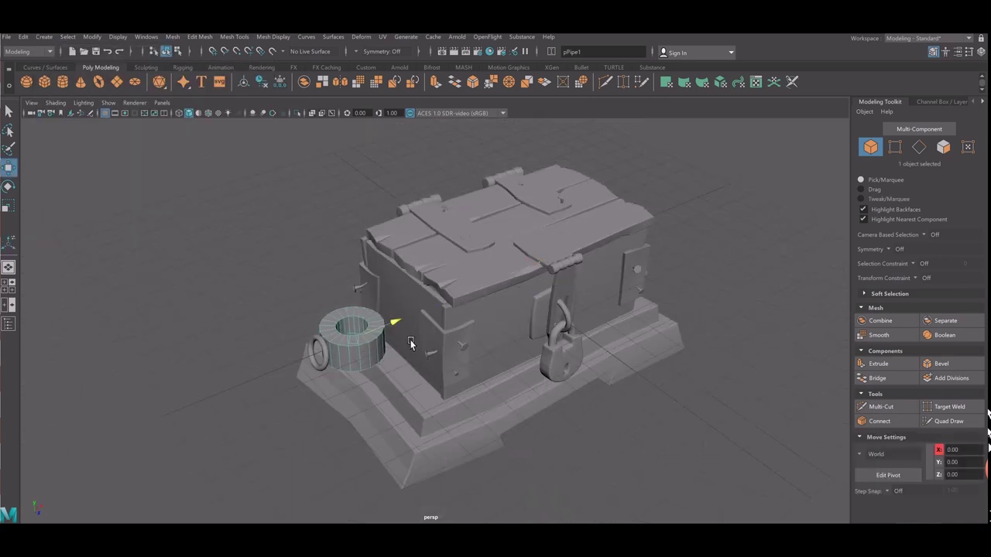
{"action": "left_click_drag", "start_coordinate": [319, 321], "coordinate": [353, 302], "text": "alt"}
{"action": "right_click_drag", "start_coordinate": [354, 302], "coordinate": [389, 327], "text": "alt"}
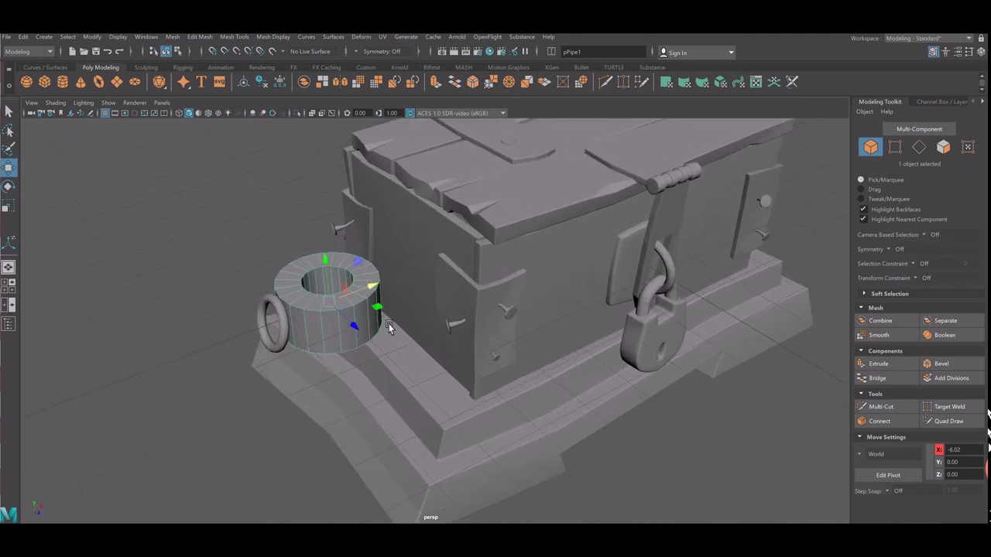
Make the pipe a square tube with Subdivisions Axis 4 and rotate it onto its side.
{"action": "key", "text": "t"}
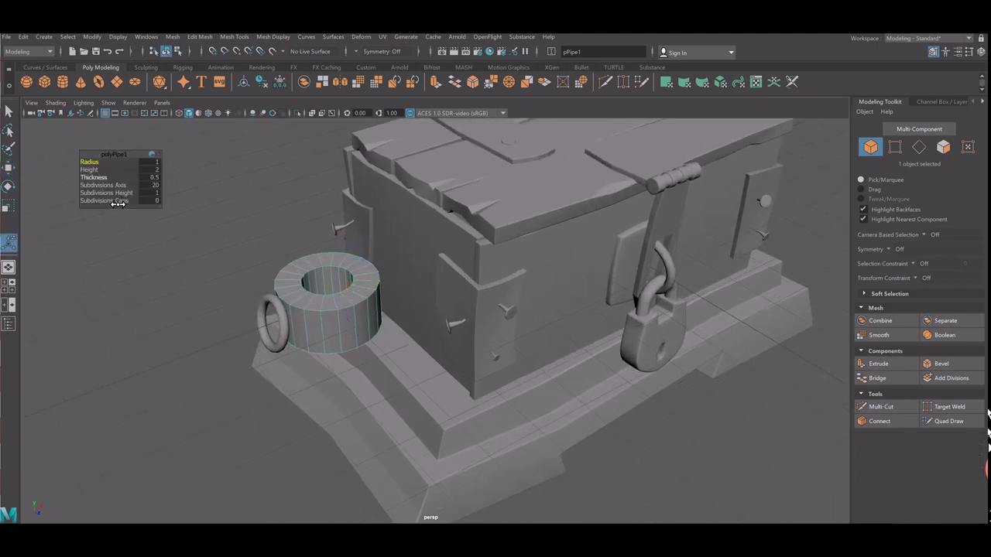
{"action": "left_click_drag", "start_coordinate": [117, 185], "coordinate": [85, 186]}
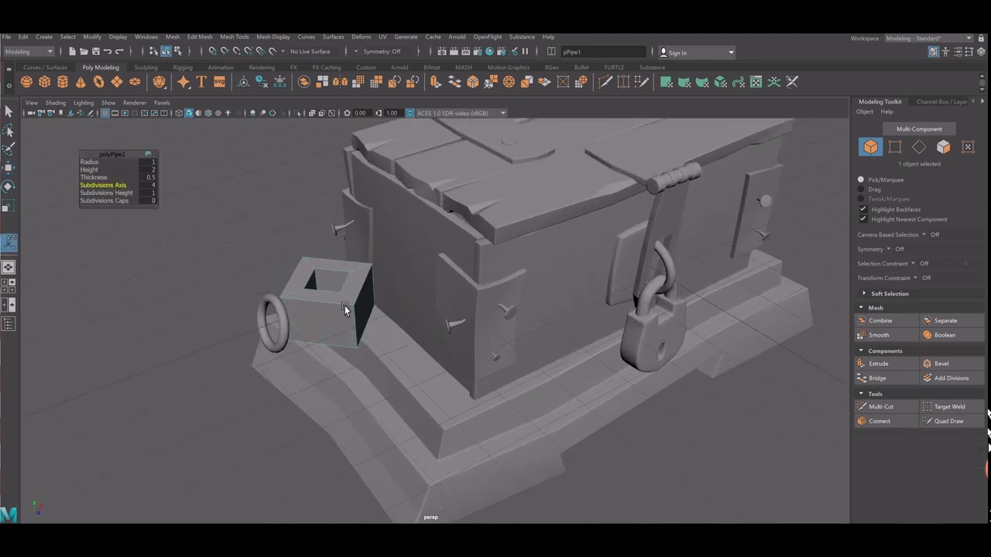
{"action": "key", "text": "w"}
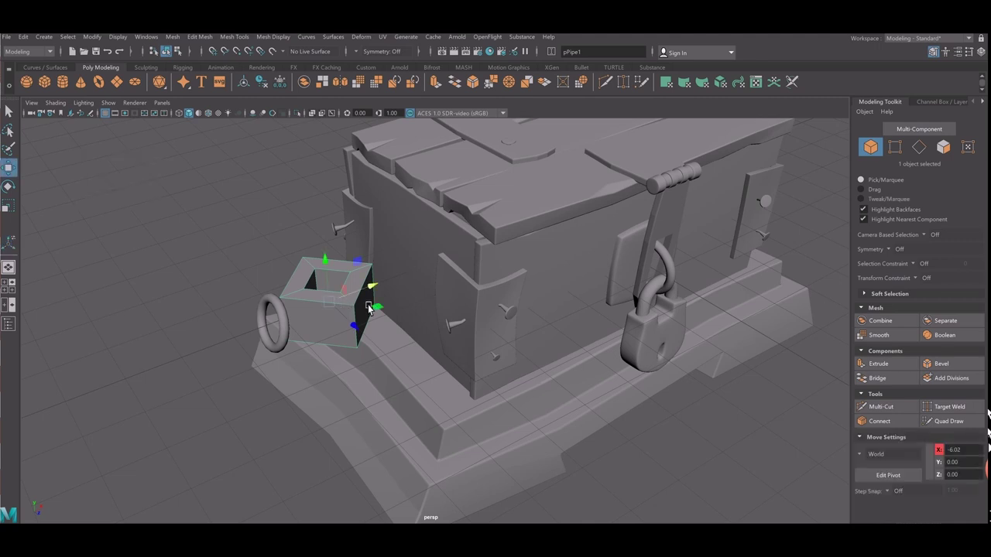
{"action": "key", "text": "e"}
{"action": "mouse_move", "coordinate": [349, 296]}
{"action": "left_mouse_down"}
{"action": "mouse_move", "coordinate": [357, 332]}
{"action": "mouse_move", "coordinate": [327, 283]}
{"action": "mouse_move", "coordinate": [402, 288]}
{"action": "left_mouse_up"}
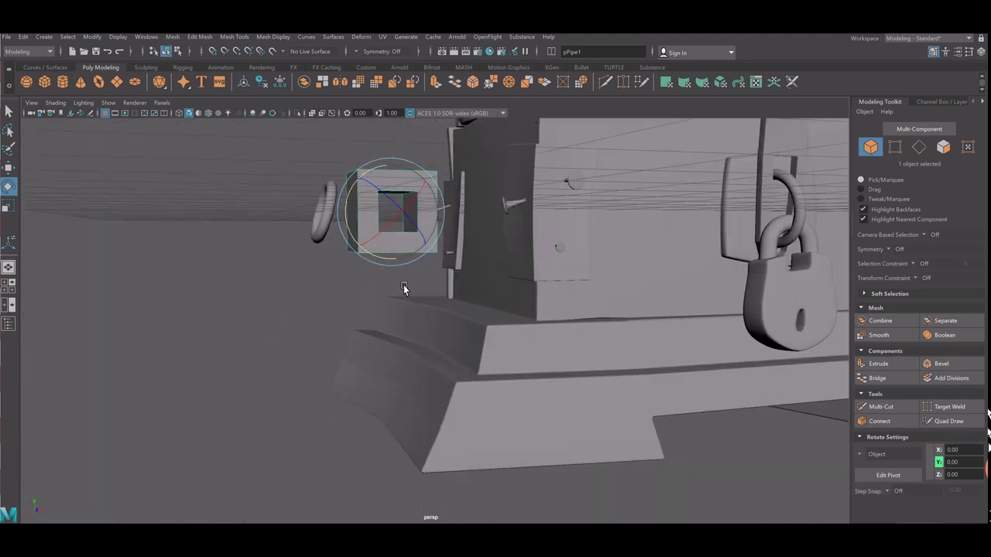
Size the square tube: Height about 2.1, wall Thickness 0.11, and a smaller Radius.
{"action": "key", "text": "t"}
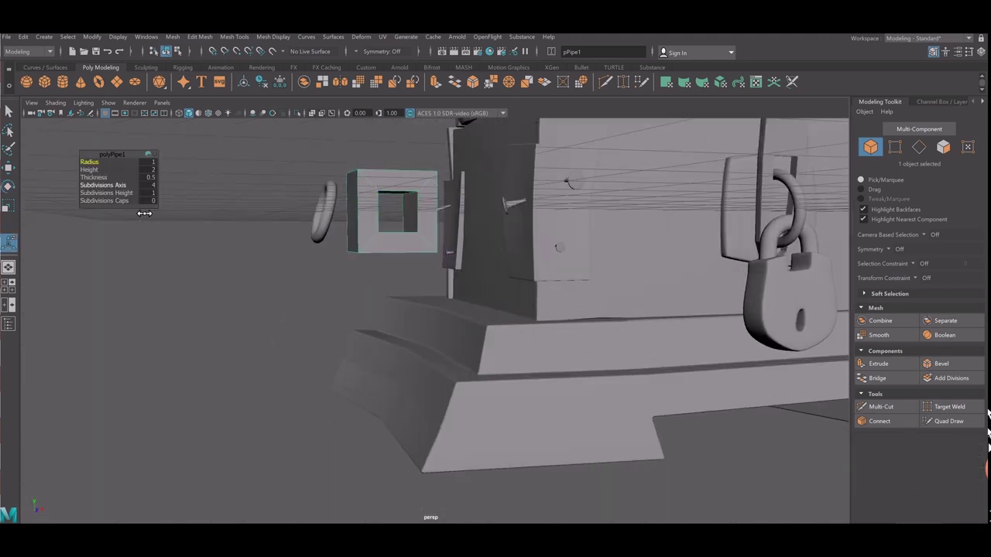
{"action": "left_click_drag", "start_coordinate": [89, 169], "coordinate": [132, 204]}
{"action": "left_click_drag", "start_coordinate": [184, 239], "coordinate": [226, 255], "text": "alt"}
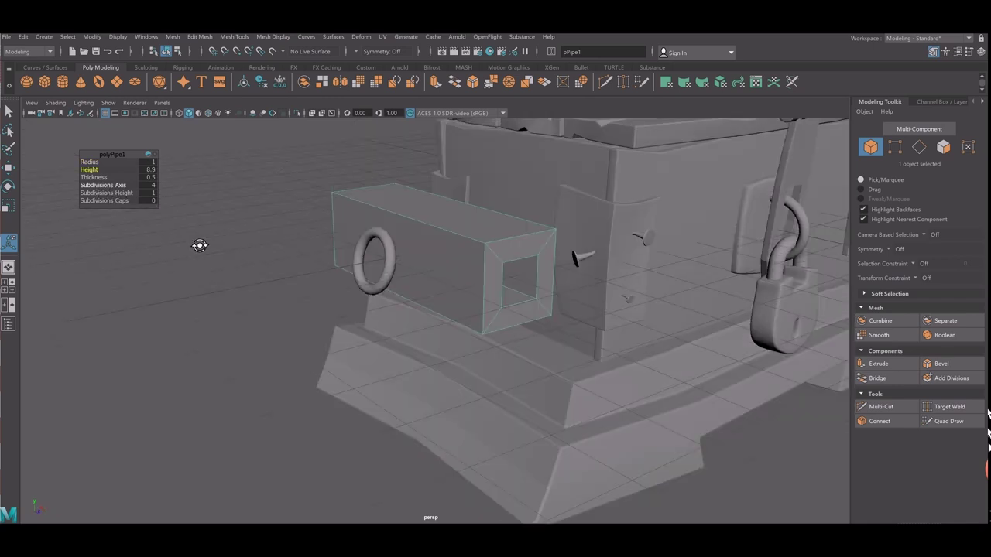
{"action": "left_click_drag", "start_coordinate": [111, 201], "coordinate": [106, 205]}
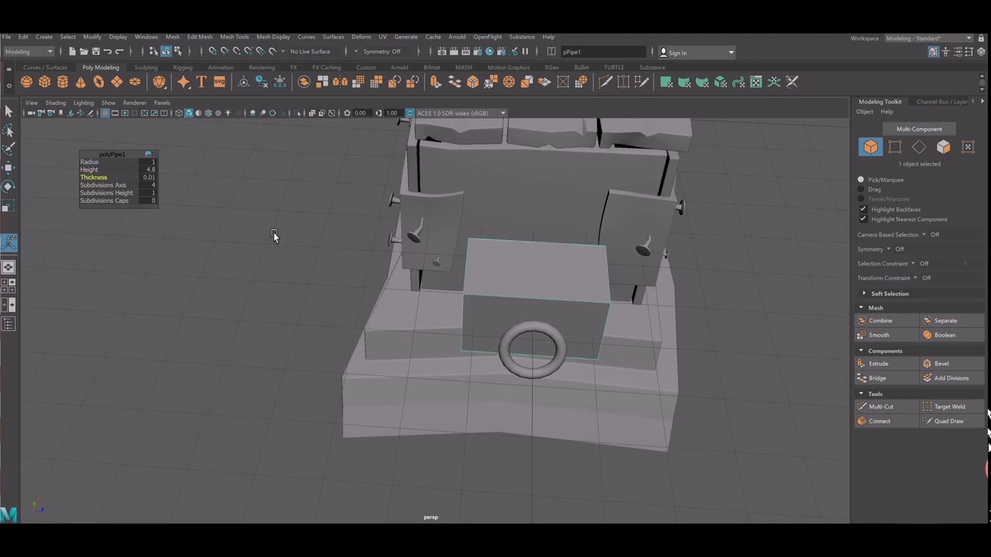
{"action": "left_click_drag", "start_coordinate": [273, 232], "coordinate": [243, 232], "text": "alt"}
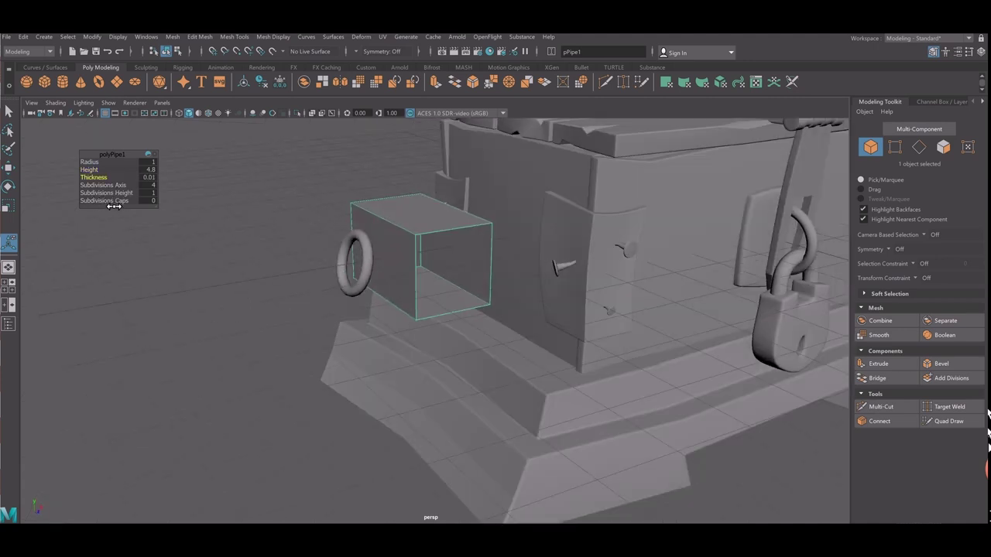
{"action": "left_click_drag", "start_coordinate": [114, 206], "coordinate": [114, 206]}
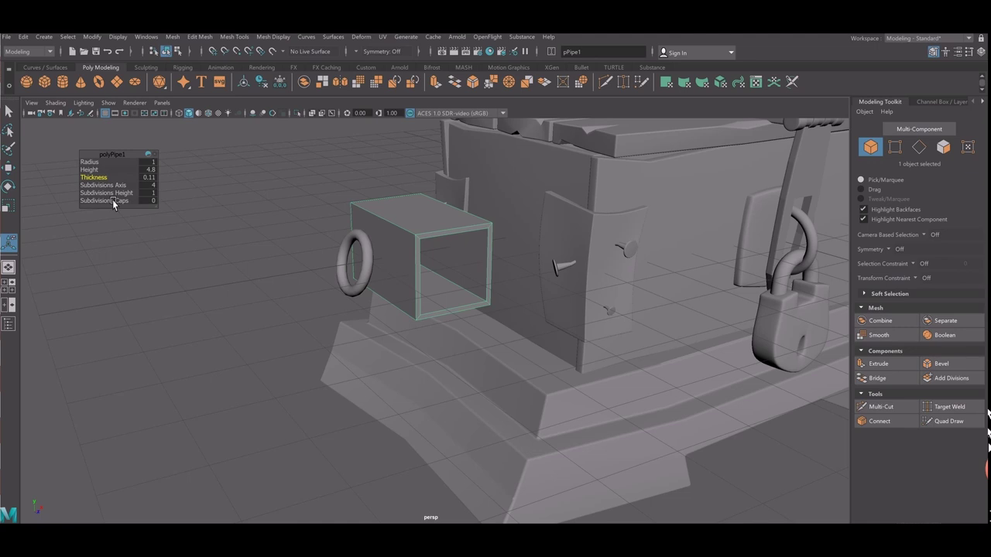
{"action": "left_click_drag", "start_coordinate": [106, 189], "coordinate": [95, 198]}
{"action": "key", "text": "Down"}
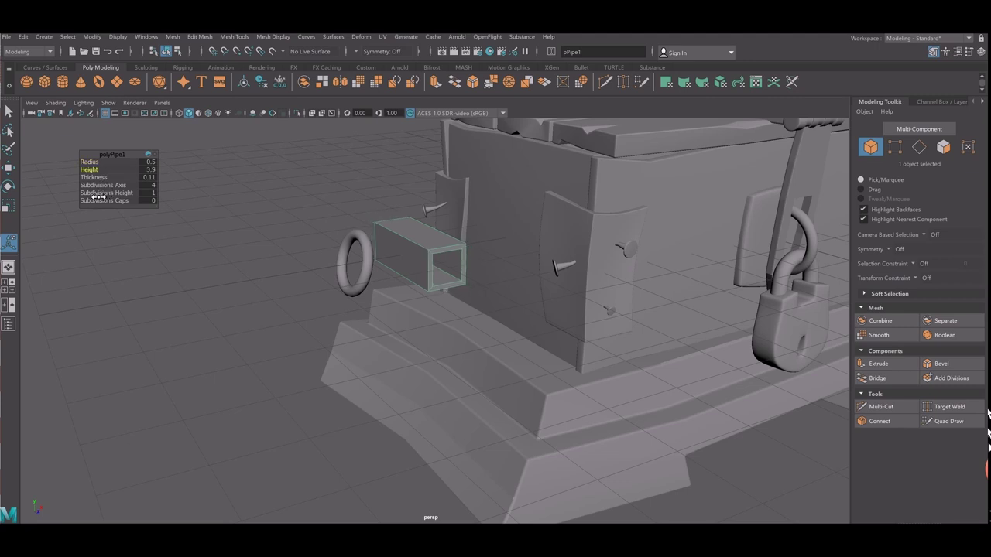
{"action": "left_click_drag", "start_coordinate": [97, 198], "coordinate": [362, 256]}
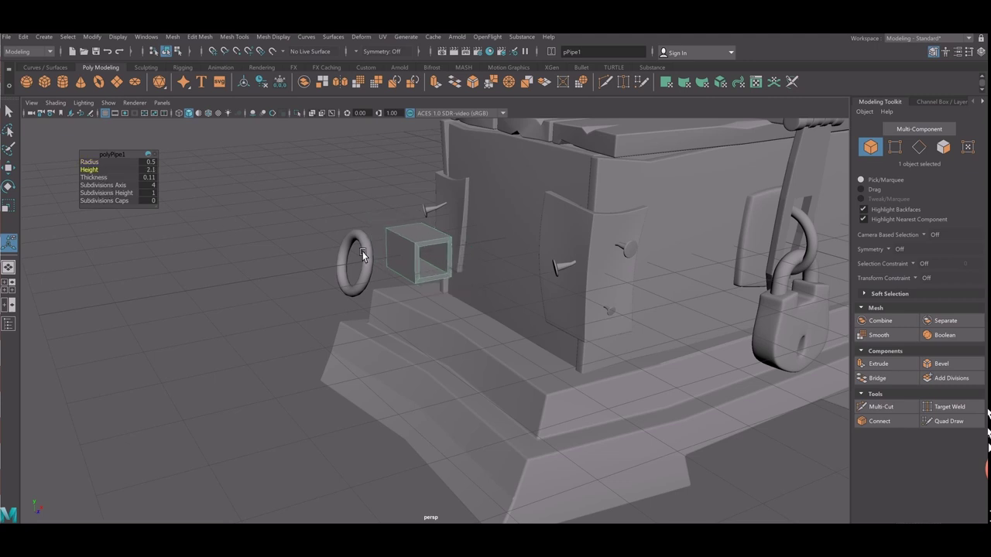
Move the square tube along X and up onto the chest's side panel.
{"action": "key", "text": "w"}
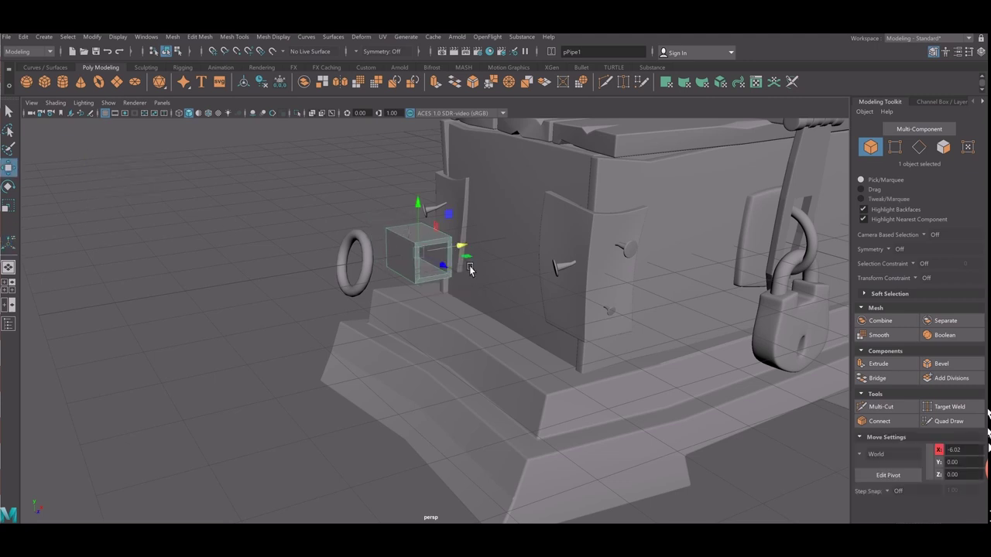
{"action": "left_click_drag", "start_coordinate": [472, 267], "coordinate": [542, 251]}
{"action": "left_click_drag", "start_coordinate": [505, 211], "coordinate": [504, 185]}
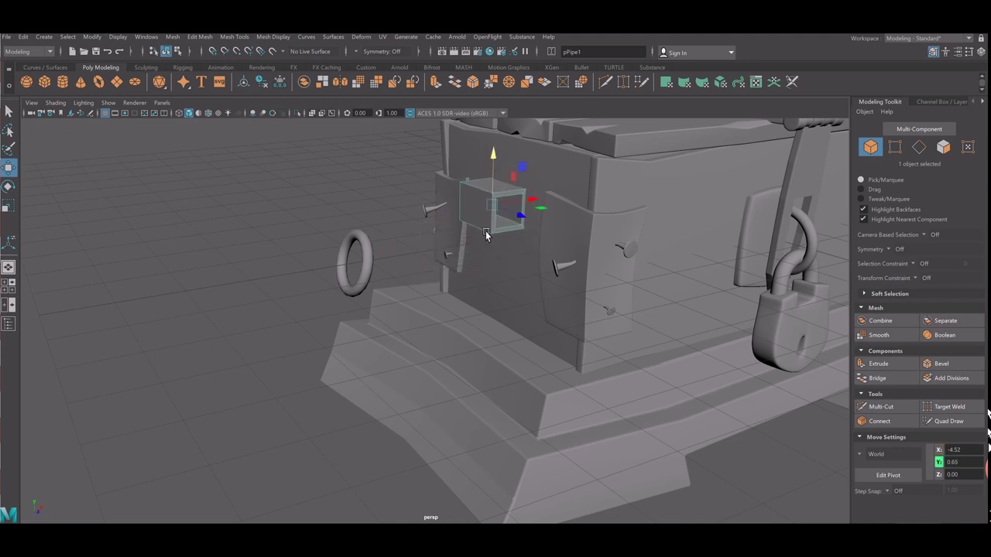
{"action": "left_click_drag", "start_coordinate": [486, 231], "coordinate": [331, 286], "text": "alt"}
Select the torus ring and scale it up much larger.
{"action": "left_click", "coordinate": [340, 286]}
{"action": "left_click", "coordinate": [326, 267]}
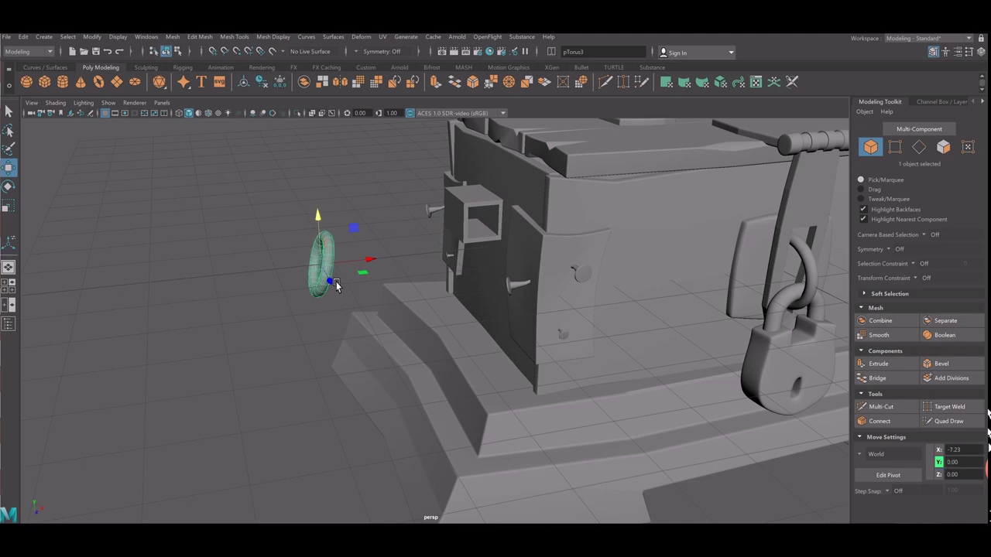
{"action": "key", "text": "r"}
{"action": "mouse_move", "coordinate": [334, 284]}
{"action": "left_mouse_down"}
{"action": "mouse_move", "coordinate": [378, 285]}
{"action": "mouse_move", "coordinate": [500, 233]}
{"action": "mouse_move", "coordinate": [466, 235]}
{"action": "mouse_move", "coordinate": [512, 257]}
{"action": "left_mouse_up"}
{"action": "key", "text": "w"}
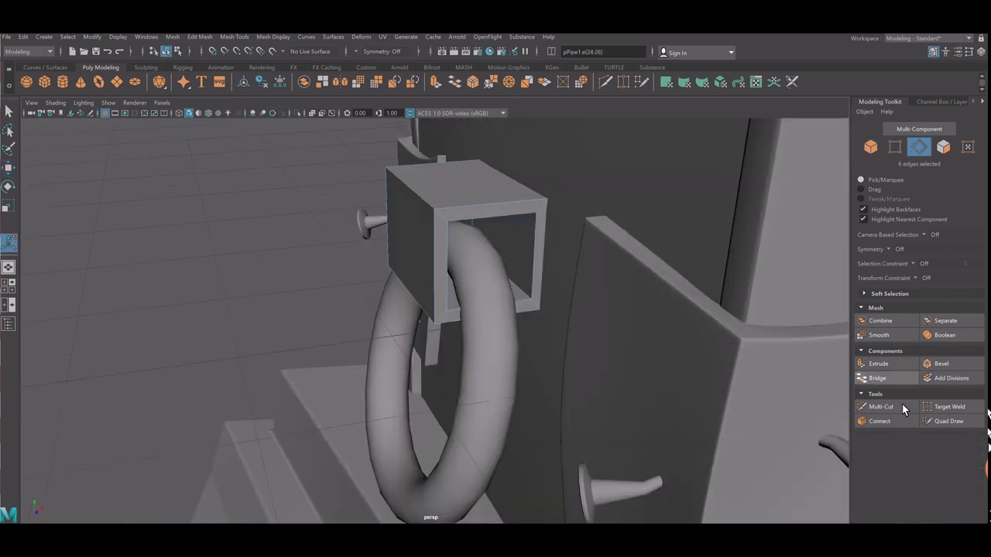
Insert an edge loop around the bracket with Multi-Cut and zoom in on it in front view.
{"action": "left_click", "coordinate": [902, 404]}
{"action": "left_click", "coordinate": [438, 284], "text": "ctrl"}
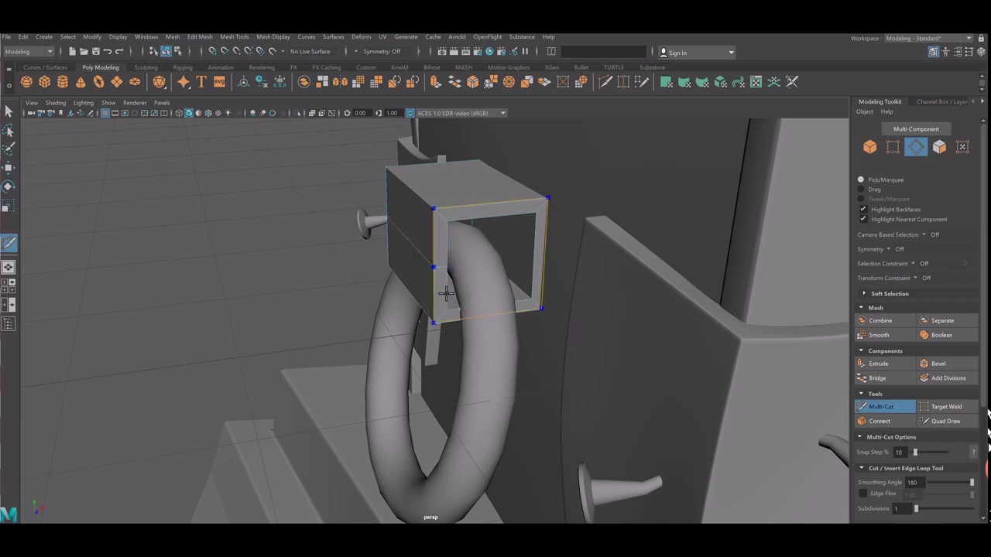
{"action": "key", "text": "q"}
{"action": "right_click_drag", "start_coordinate": [432, 265], "coordinate": [355, 256]}
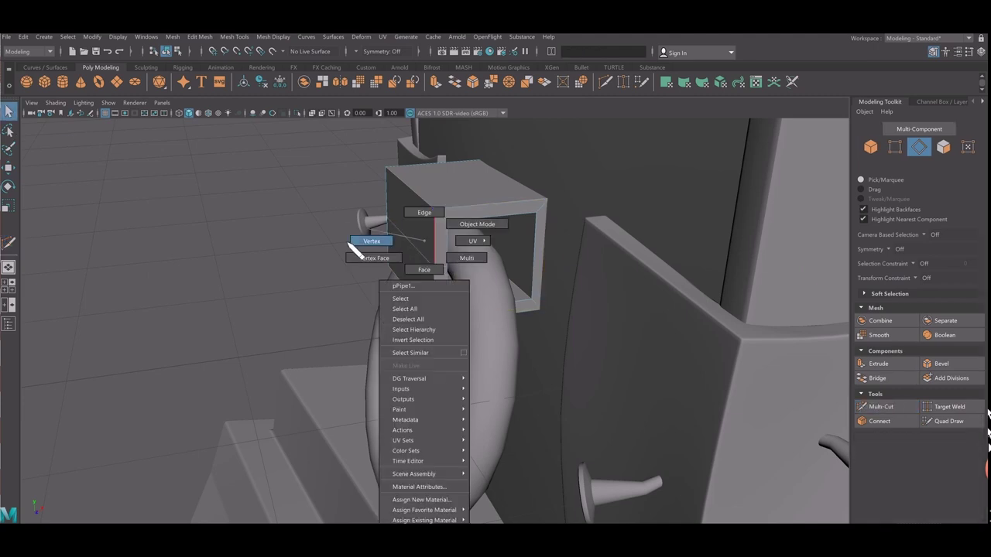
{"action": "key", "text": "space"}
{"action": "key", "text": "space"}
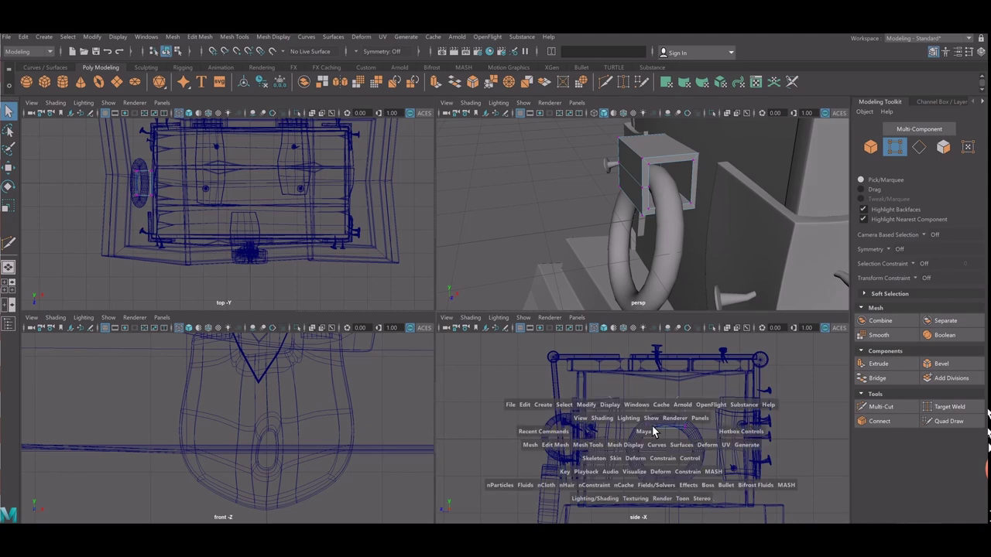
{"action": "key", "text": "space"}
{"action": "key", "text": "shift+a"}
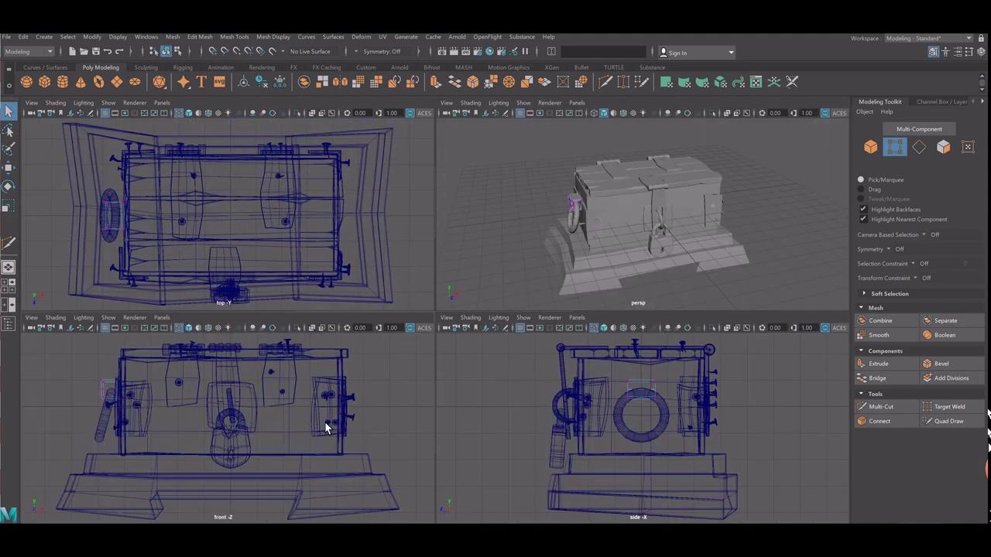
{"action": "key", "text": "space"}
{"action": "scroll", "coordinate": [389, 387], "scroll_direction": "up", "scroll_amount": 1}
{"action": "scroll", "coordinate": [693, 430], "scroll_direction": "up", "scroll_amount": 5}
{"action": "scroll", "coordinate": [272, 328], "scroll_direction": "up", "scroll_amount": 3}
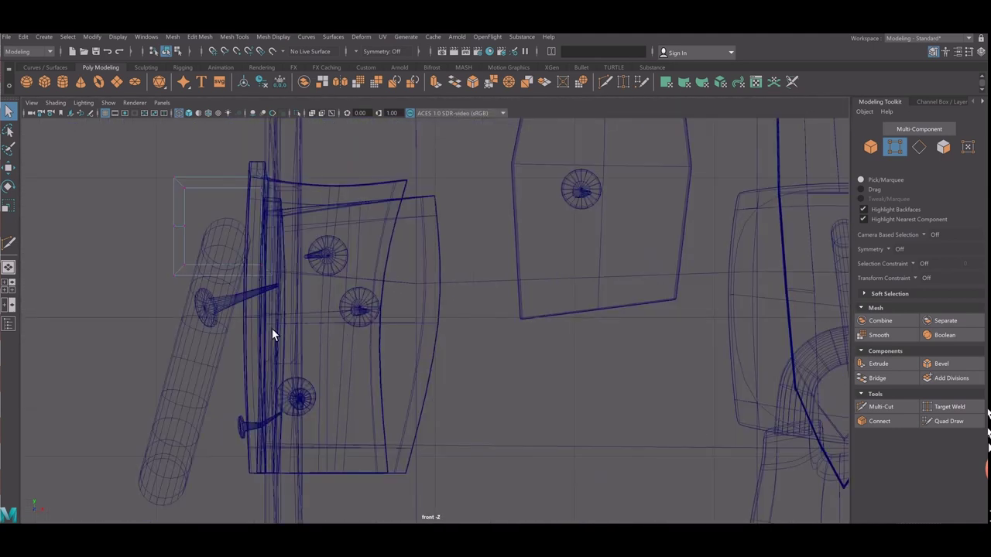
{"action": "scroll", "coordinate": [272, 328], "scroll_direction": "up", "scroll_amount": 3}
Shift the bracket-end vertices left and up into a peaked, six-sided clasp profile.
{"action": "left_click_drag", "start_coordinate": [333, 287], "coordinate": [436, 320]}
{"action": "key", "text": "w"}
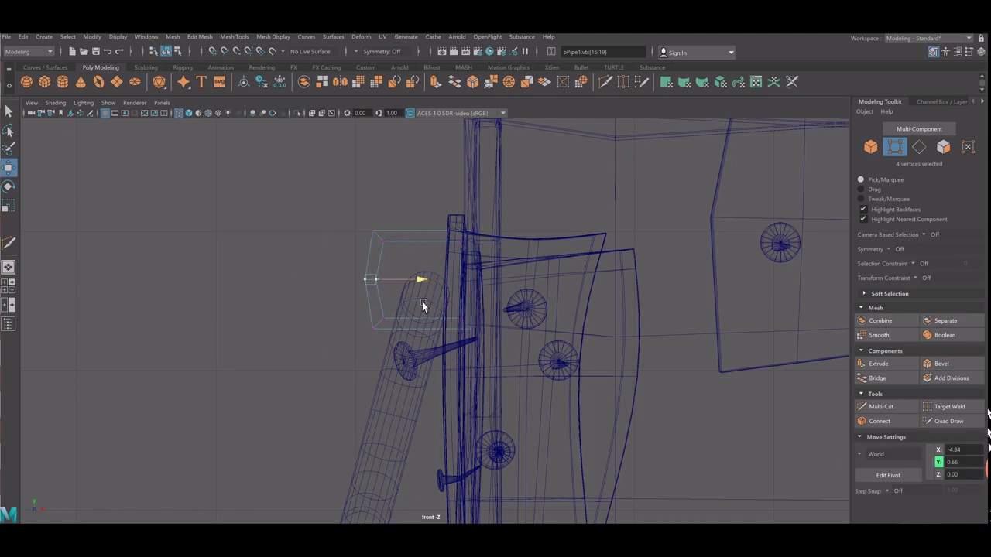
{"action": "middle_click_drag", "start_coordinate": [418, 302], "coordinate": [364, 232]}
{"action": "middle_click_drag", "start_coordinate": [426, 281], "coordinate": [429, 234]}
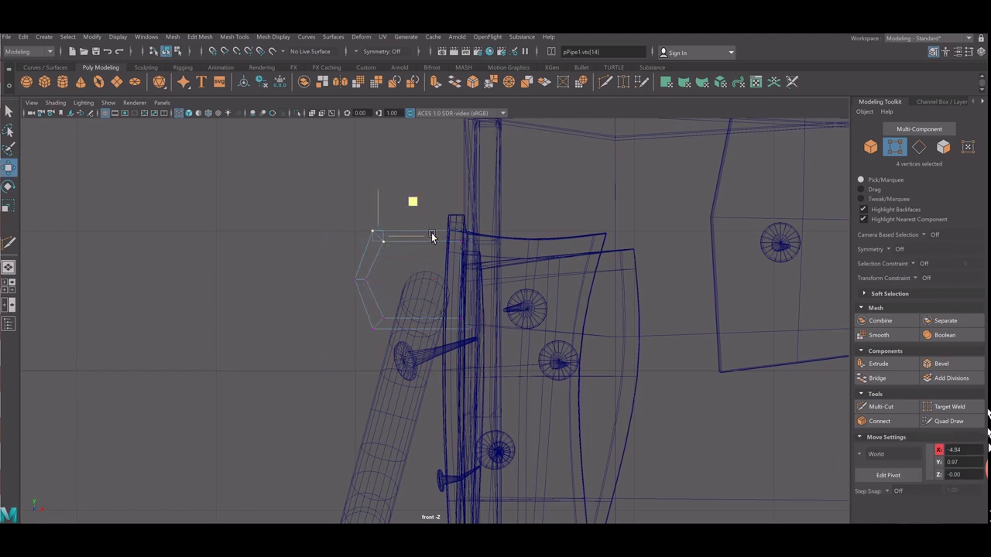
{"action": "left_click_drag", "start_coordinate": [316, 203], "coordinate": [418, 346]}
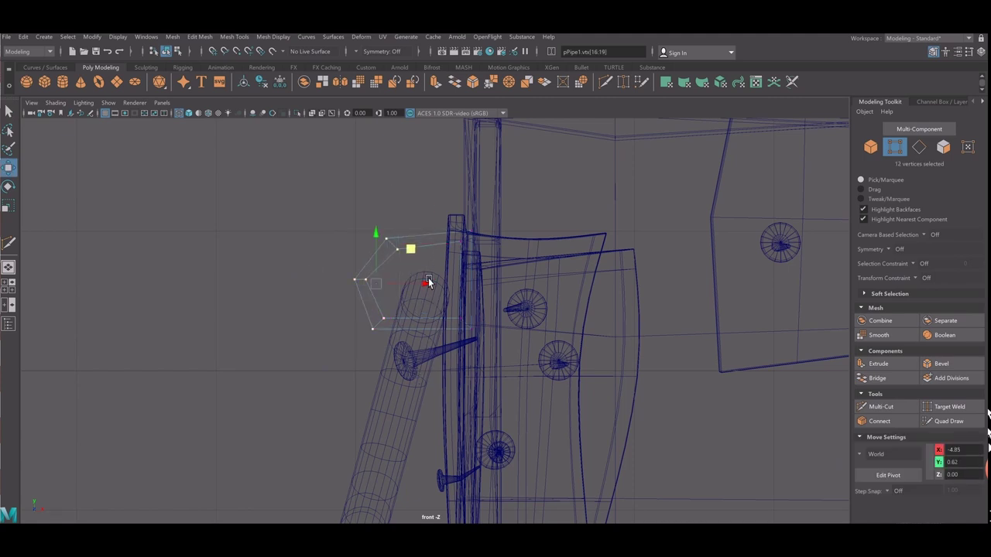
{"action": "middle_click_drag", "start_coordinate": [429, 270], "coordinate": [446, 267]}
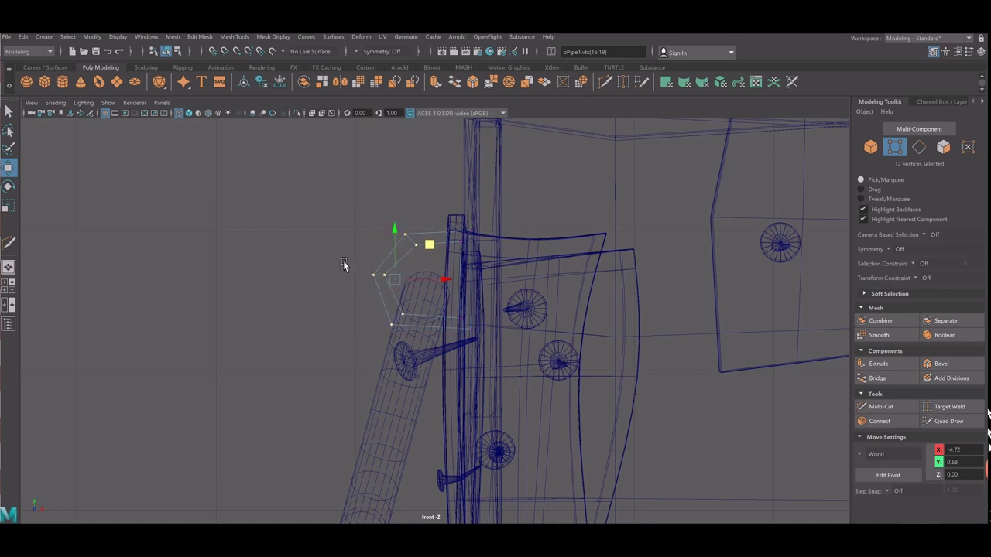
{"action": "key", "text": "space"}
{"action": "key", "text": "space"}
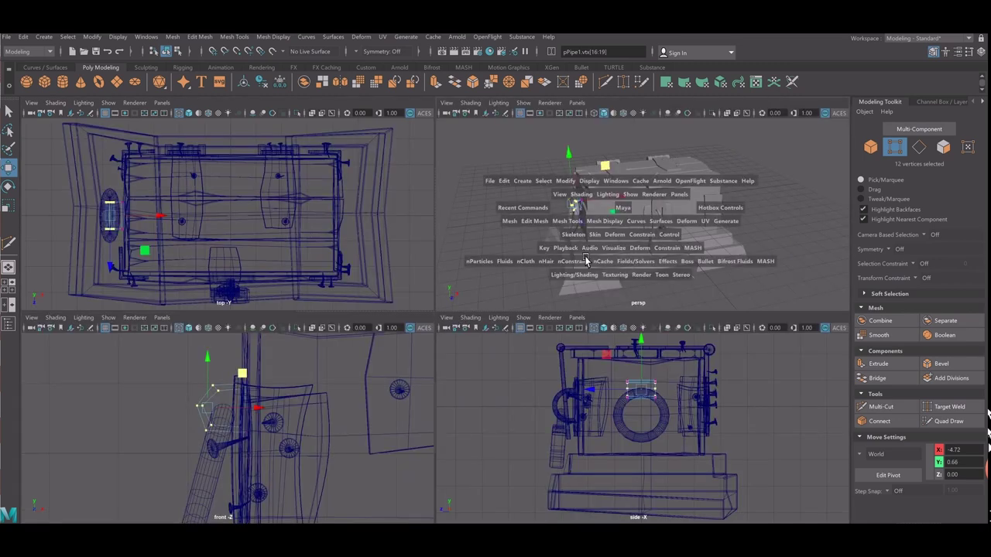
{"action": "mouse_move", "coordinate": [322, 334]}
{"action": "left_mouse_down", "text": "alt"}
{"action": "mouse_move", "coordinate": [380, 332]}
{"action": "mouse_move", "coordinate": [449, 347]}
{"action": "mouse_move", "coordinate": [586, 311]}
{"action": "left_mouse_up", "text": "alt"}
{"action": "middle_click_drag", "start_coordinate": [654, 283], "coordinate": [536, 280], "text": "alt"}
Select the ring handle and raise it slightly in Y.
{"action": "scroll", "coordinate": [566, 288], "scroll_direction": "up", "scroll_amount": 1}
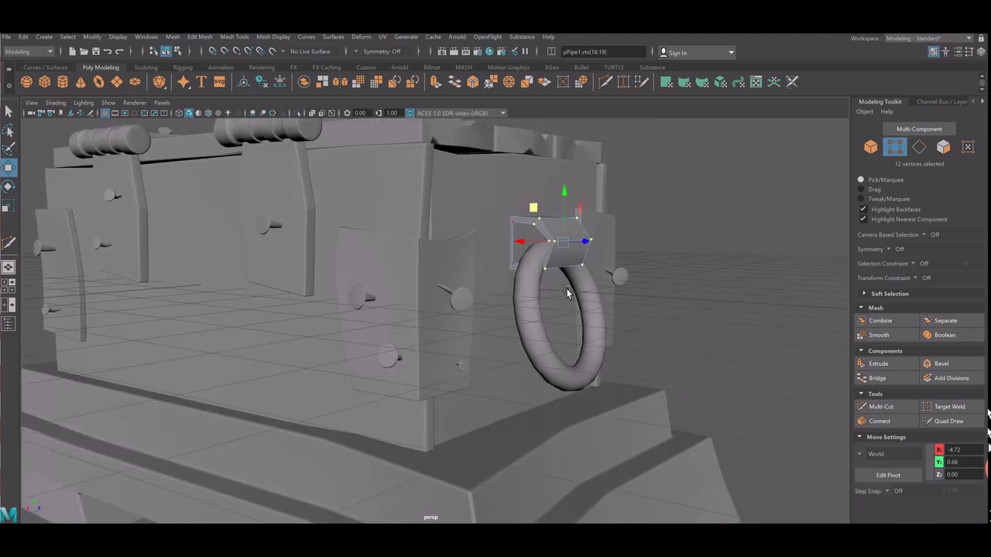
{"action": "scroll", "coordinate": [566, 288], "scroll_direction": "up", "scroll_amount": 2}
{"action": "left_click", "coordinate": [549, 302]}
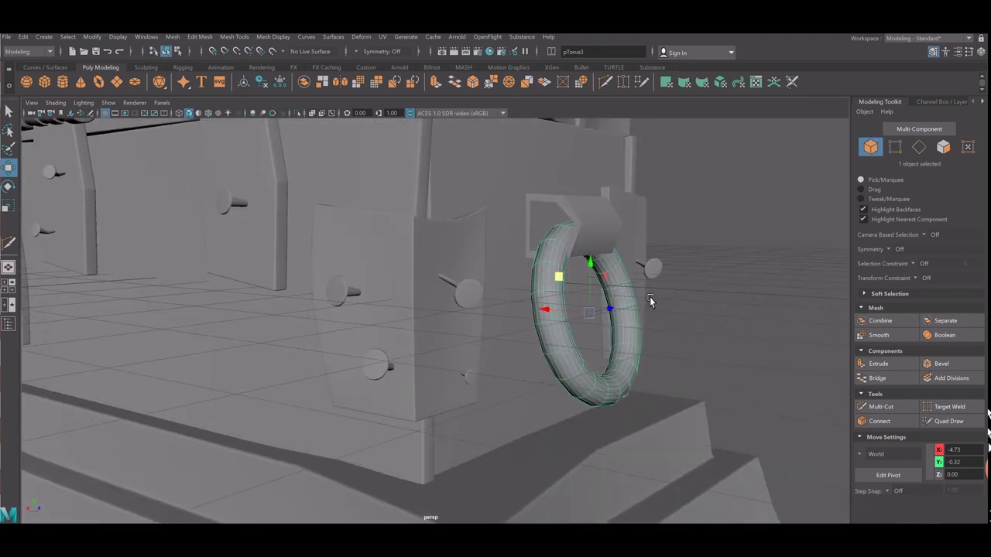
{"action": "left_click", "coordinate": [708, 296]}
{"action": "left_click", "coordinate": [569, 326]}
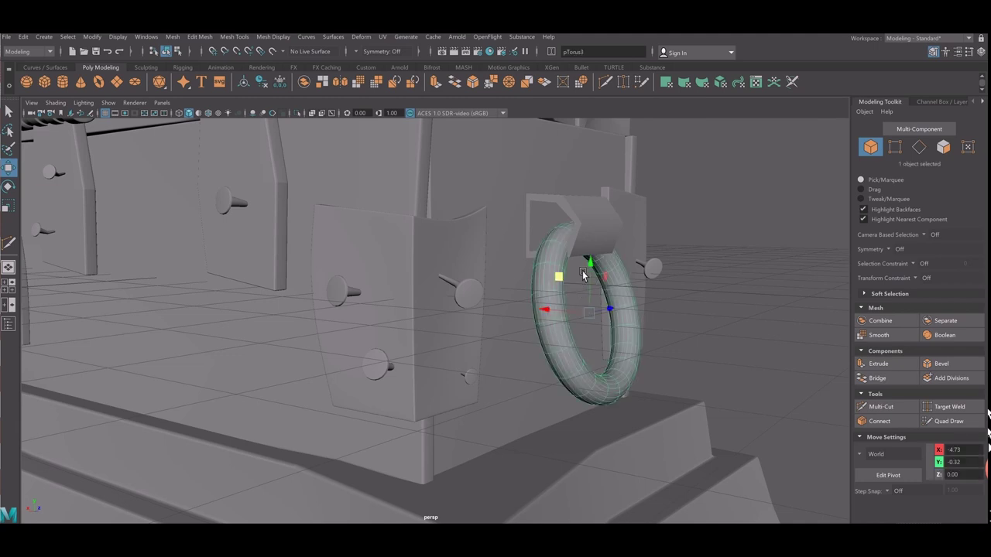
{"action": "left_click_drag", "start_coordinate": [602, 288], "coordinate": [597, 258]}
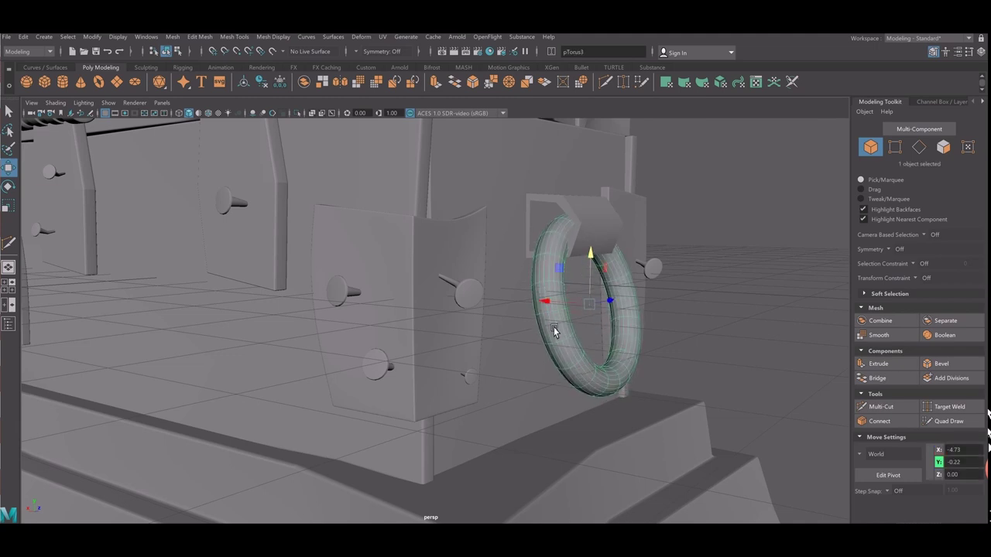
{"action": "mouse_move", "coordinate": [556, 332]}
{"action": "left_mouse_down", "text": "alt"}
{"action": "mouse_move", "coordinate": [573, 390]}
{"action": "mouse_move", "coordinate": [597, 384]}
{"action": "mouse_move", "coordinate": [596, 317]}
{"action": "left_mouse_up", "text": "alt"}
Select the outer edges around the pPipe1 bracket block.
{"action": "mouse_move", "coordinate": [609, 262]}
{"action": "left_mouse_down"}
{"action": "mouse_move", "coordinate": [670, 259]}
{"action": "mouse_move", "coordinate": [358, 291]}
{"action": "mouse_move", "coordinate": [400, 299]}
{"action": "mouse_move", "coordinate": [354, 294]}
{"action": "left_mouse_up"}
{"action": "left_click", "coordinate": [623, 252]}
{"action": "scroll", "coordinate": [354, 292], "scroll_direction": "up", "scroll_amount": 3}
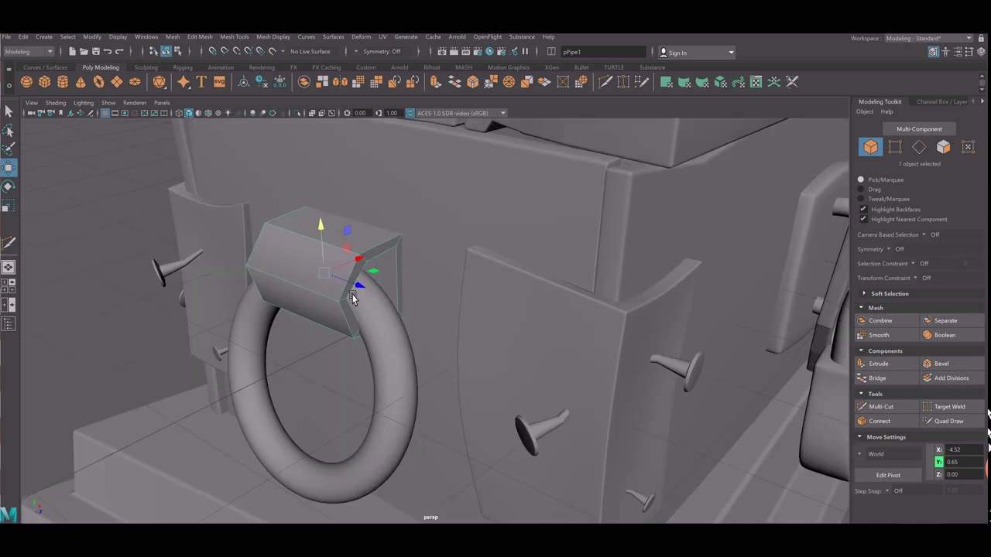
{"action": "scroll", "coordinate": [337, 285], "scroll_direction": "up", "scroll_amount": 2}
{"action": "left_click_drag", "start_coordinate": [283, 277], "coordinate": [312, 279], "text": "alt"}
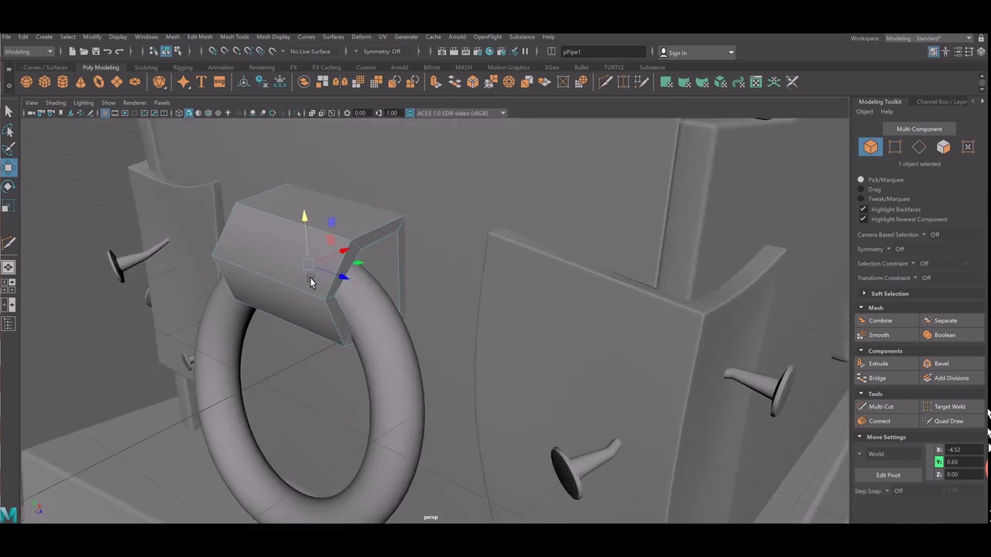
{"action": "scroll", "coordinate": [356, 263], "scroll_direction": "up", "scroll_amount": 2}
{"action": "right_click_drag", "start_coordinate": [356, 263], "coordinate": [366, 254]}
{"action": "left_click_drag", "start_coordinate": [366, 254], "coordinate": [361, 285], "text": "alt"}
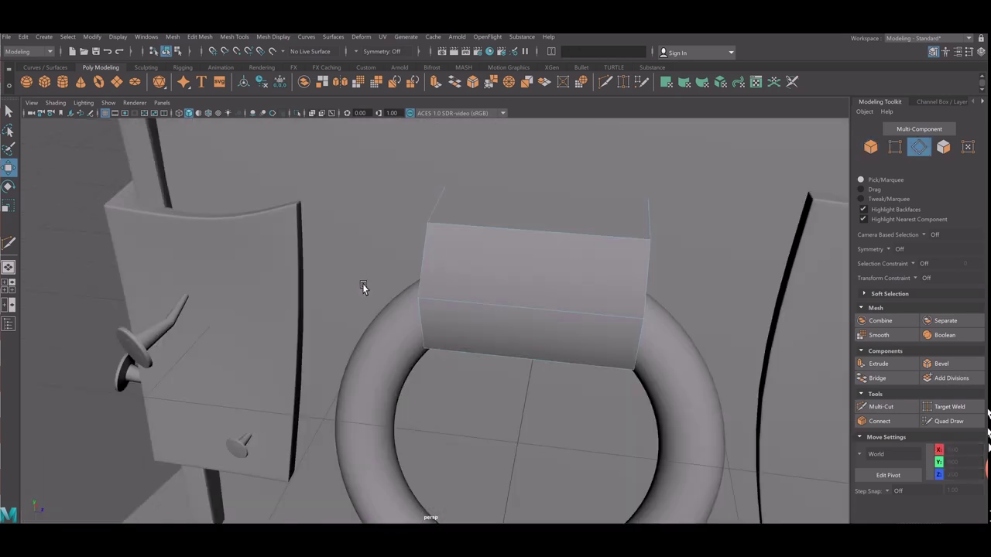
{"action": "left_click_drag", "start_coordinate": [576, 180], "coordinate": [740, 441]}
{"action": "left_click_drag", "start_coordinate": [751, 163], "coordinate": [559, 398]}
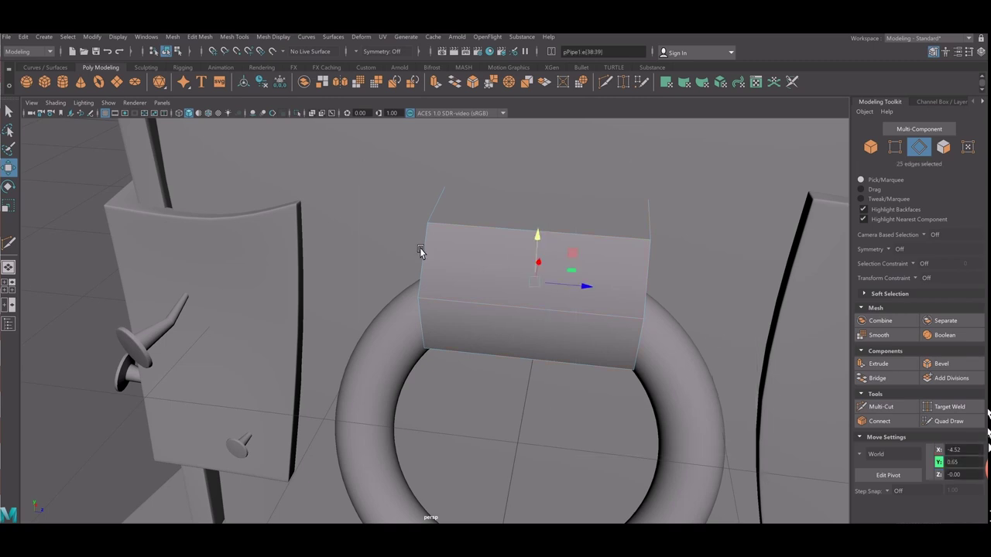
{"action": "left_click", "coordinate": [559, 359], "text": "shift"}
Drop stray edges from the selection and bevel the bracket edges at fraction 0.15 with 2 segments.
{"action": "mouse_move", "coordinate": [560, 359]}
{"action": "left_mouse_down", "text": "alt"}
{"action": "mouse_move", "coordinate": [488, 341]}
{"action": "mouse_move", "coordinate": [436, 297]}
{"action": "left_mouse_up", "text": "alt"}
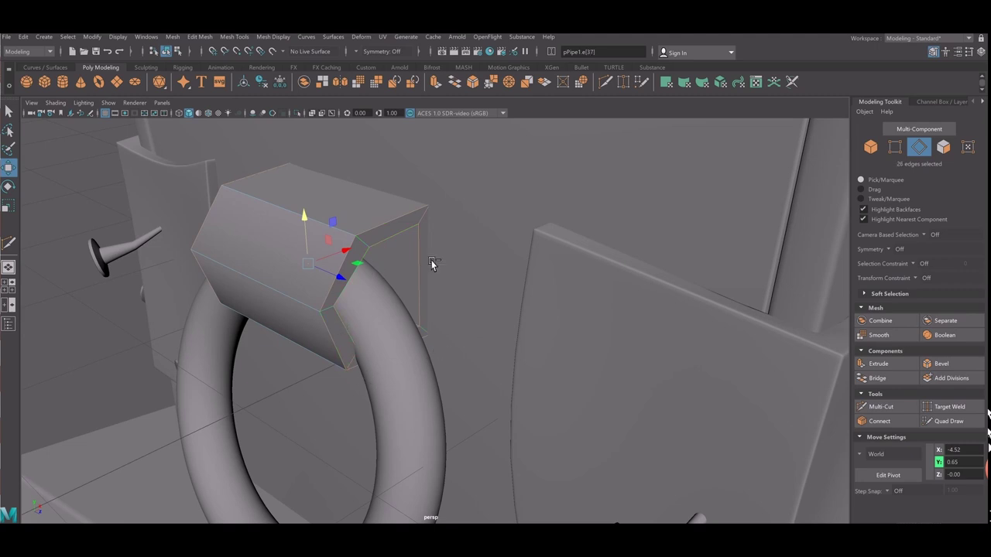
{"action": "mouse_move", "coordinate": [432, 240]}
{"action": "left_mouse_down", "text": "alt"}
{"action": "mouse_move", "coordinate": [424, 263]}
{"action": "mouse_move", "coordinate": [438, 274]}
{"action": "mouse_move", "coordinate": [654, 199]}
{"action": "left_mouse_up", "text": "alt"}
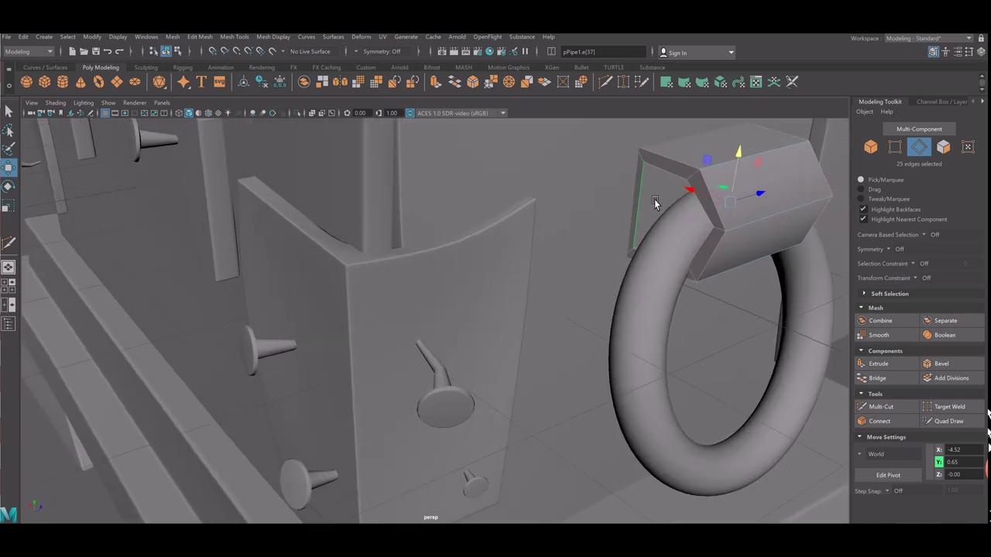
{"action": "left_click", "coordinate": [701, 289], "text": "ctrl"}
{"action": "left_click", "coordinate": [704, 197], "text": "ctrl"}
{"action": "left_click_drag", "start_coordinate": [788, 238], "coordinate": [820, 256], "text": "alt"}
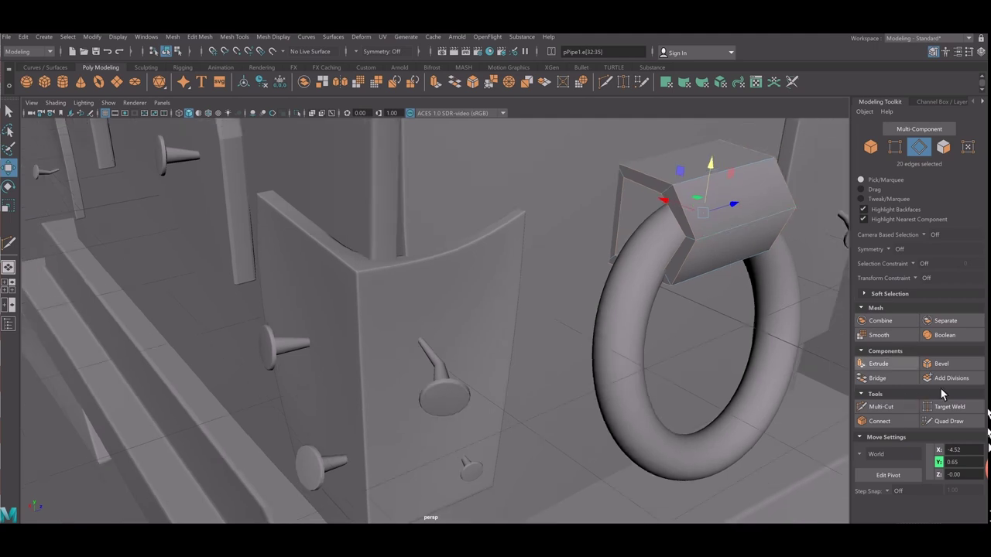
{"action": "left_click", "coordinate": [942, 364]}
{"action": "mouse_move", "coordinate": [621, 306]}
{"action": "left_mouse_down", "text": "alt"}
{"action": "mouse_move", "coordinate": [576, 325]}
{"action": "mouse_move", "coordinate": [535, 325]}
{"action": "mouse_move", "coordinate": [131, 216]}
{"action": "mouse_move", "coordinate": [97, 192]}
{"action": "mouse_move", "coordinate": [115, 195]}
{"action": "left_mouse_up", "text": "alt"}
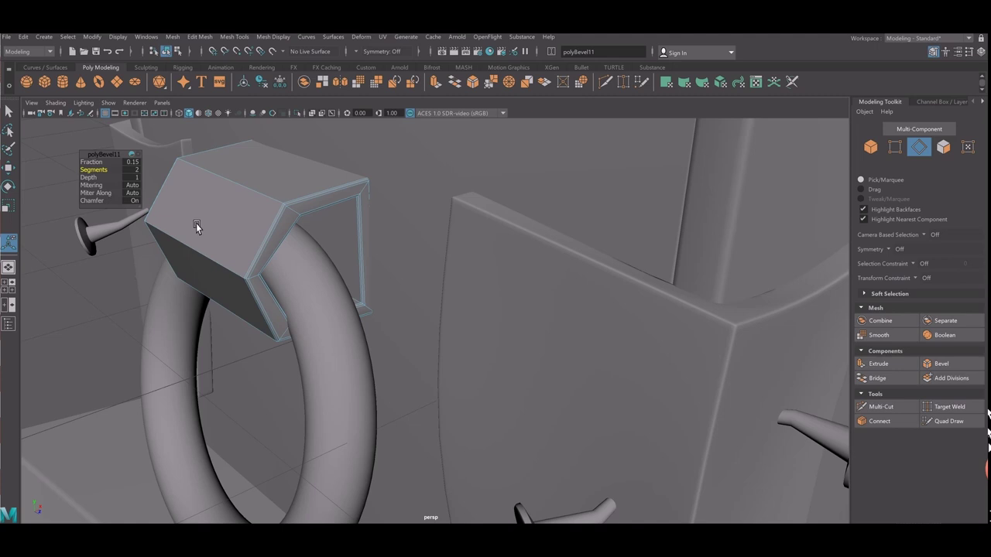
Move the bracket's upper corner vertices up and sideways into a peak, then select the ring torus.
{"action": "right_click_drag", "start_coordinate": [294, 203], "coordinate": [344, 210]}
{"action": "left_click_drag", "start_coordinate": [104, 171], "coordinate": [250, 271], "text": "alt"}
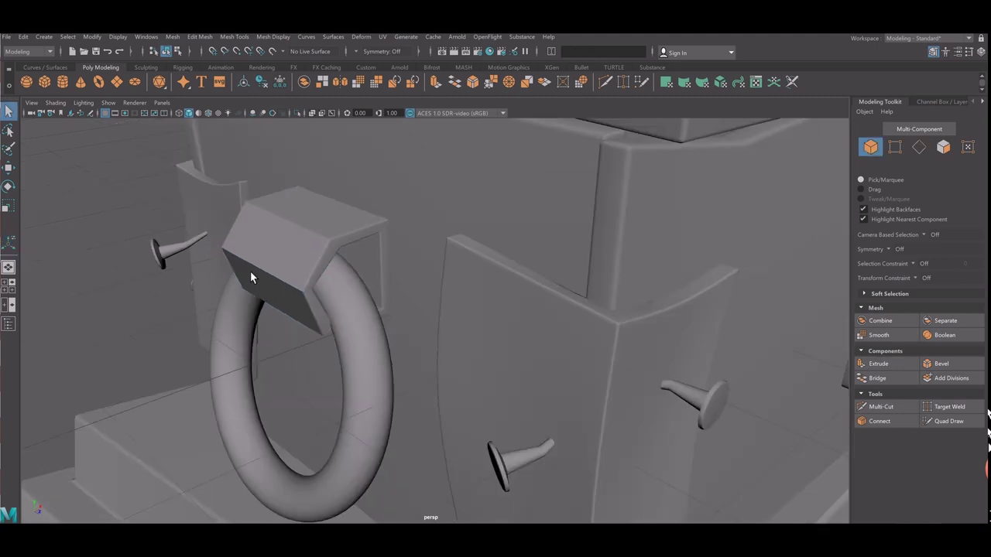
{"action": "right_click_drag", "start_coordinate": [250, 277], "coordinate": [191, 277]}
{"action": "mouse_move", "coordinate": [191, 277]}
{"action": "left_mouse_down", "text": "alt"}
{"action": "mouse_move", "coordinate": [572, 316]}
{"action": "mouse_move", "coordinate": [643, 353]}
{"action": "left_mouse_up", "text": "alt"}
{"action": "key", "text": "w"}
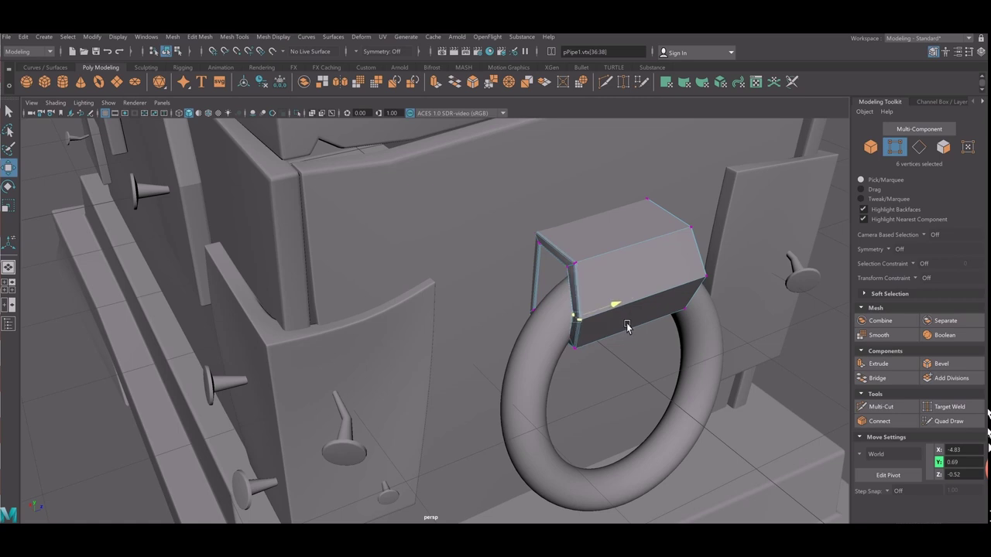
{"action": "mouse_move", "coordinate": [605, 263]}
{"action": "left_mouse_down"}
{"action": "mouse_move", "coordinate": [559, 246]}
{"action": "mouse_move", "coordinate": [590, 227]}
{"action": "mouse_move", "coordinate": [514, 195]}
{"action": "mouse_move", "coordinate": [520, 203]}
{"action": "left_mouse_up"}
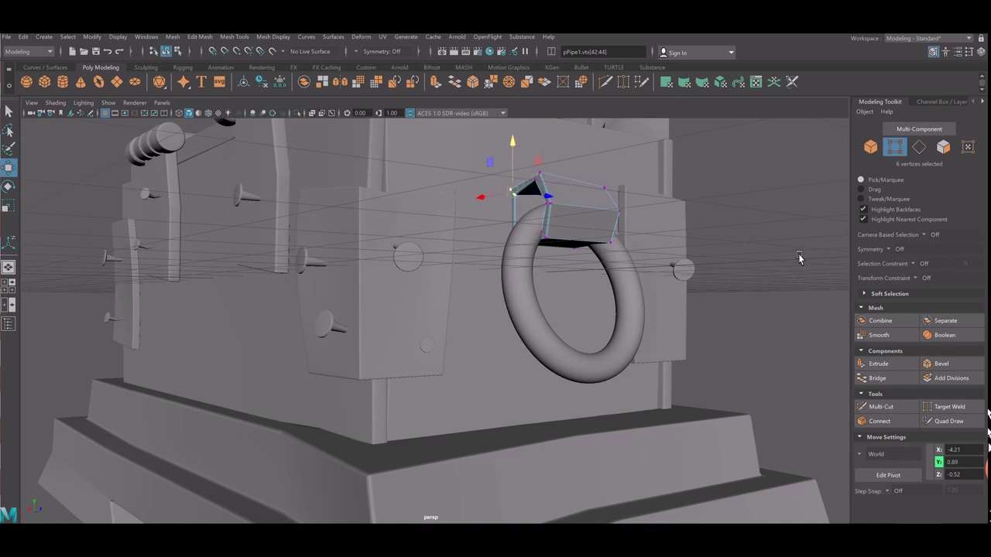
{"action": "left_click", "coordinate": [646, 327]}
Lower the ring torus's axis subdivisions in its construction settings.
{"action": "key", "text": "t"}
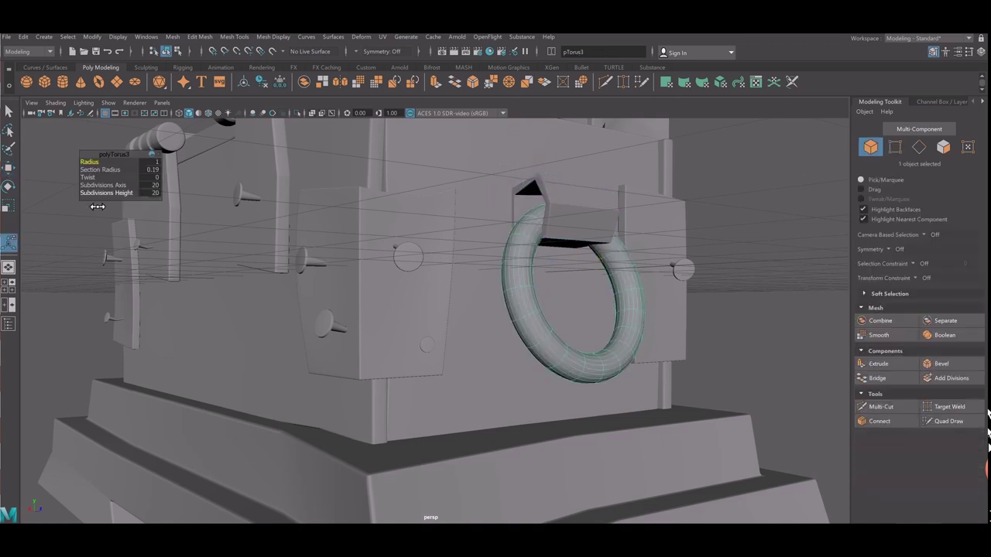
{"action": "left_click_drag", "start_coordinate": [108, 185], "coordinate": [93, 215]}
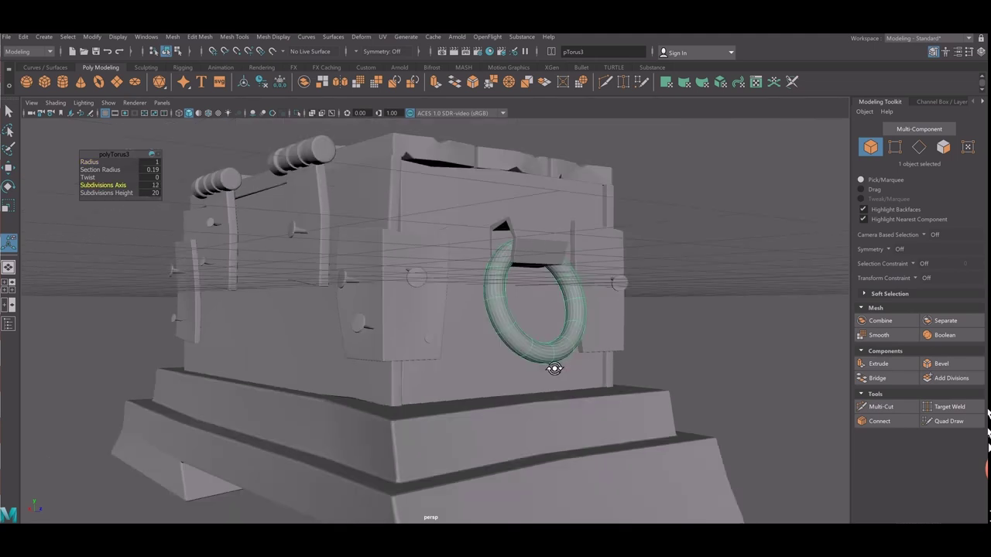
{"action": "mouse_move", "coordinate": [508, 354]}
{"action": "left_mouse_down", "text": "alt"}
{"action": "mouse_move", "coordinate": [452, 354]}
{"action": "mouse_move", "coordinate": [478, 363]}
{"action": "left_mouse_up", "text": "alt"}
In vertex mode, push a loop of the ring's right-side vertices outward.
{"action": "right_click", "coordinate": [453, 352]}
{"action": "left_click", "coordinate": [395, 286]}
{"action": "left_click_drag", "start_coordinate": [598, 386], "coordinate": [589, 376]}
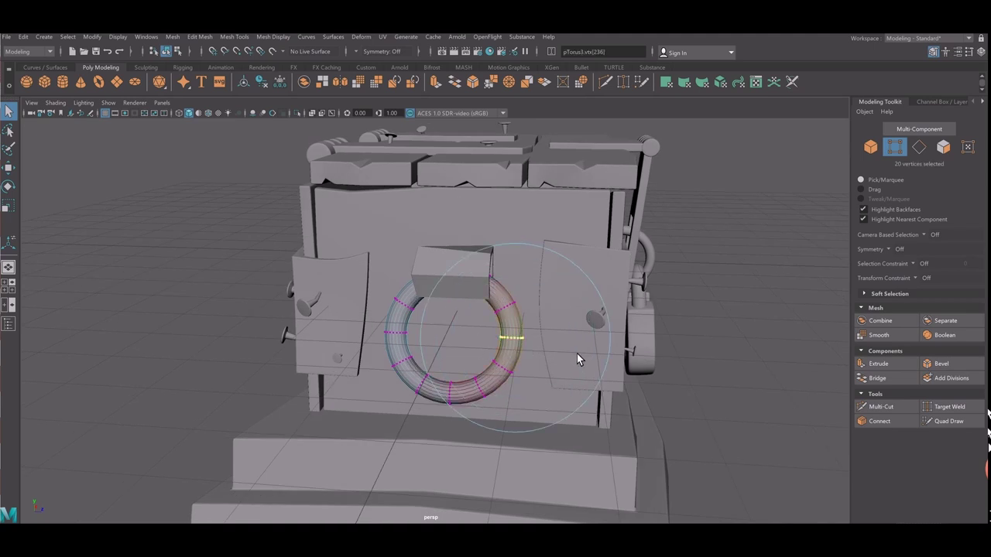
{"action": "key", "text": "w"}
{"action": "mouse_move", "coordinate": [559, 328]}
{"action": "middle_mouse_down"}
{"action": "mouse_move", "coordinate": [574, 325]}
{"action": "mouse_move", "coordinate": [435, 393]}
{"action": "middle_mouse_up"}
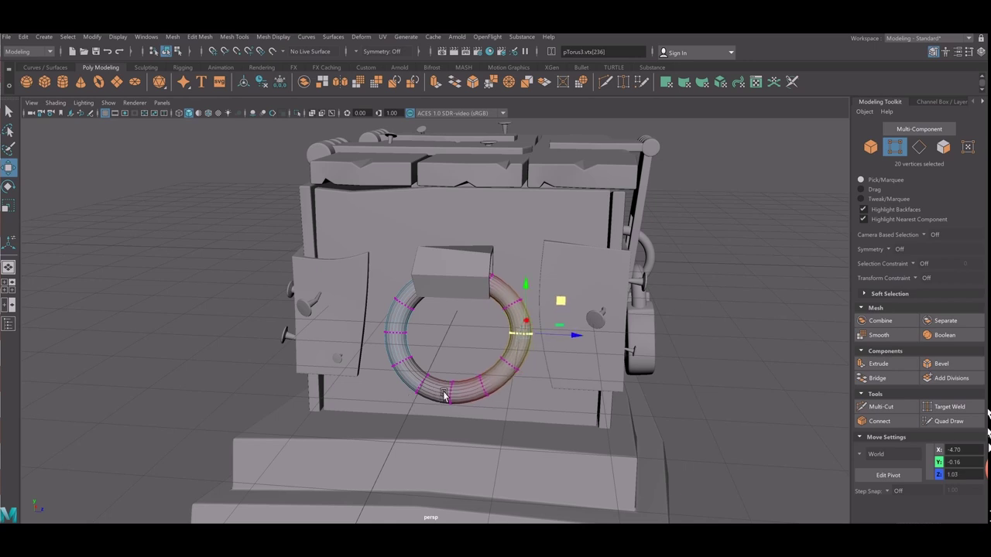
Nudge the ring's left edge loop slightly left, then return to object mode.
{"action": "double_click", "coordinate": [445, 396]}
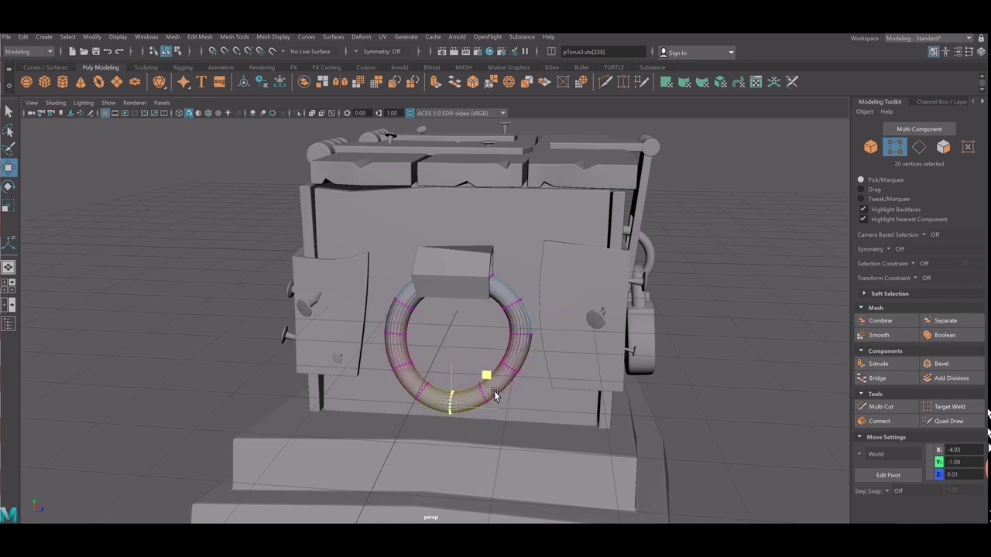
{"action": "double_click", "coordinate": [397, 339]}
{"action": "left_click_drag", "start_coordinate": [436, 331], "coordinate": [432, 328]}
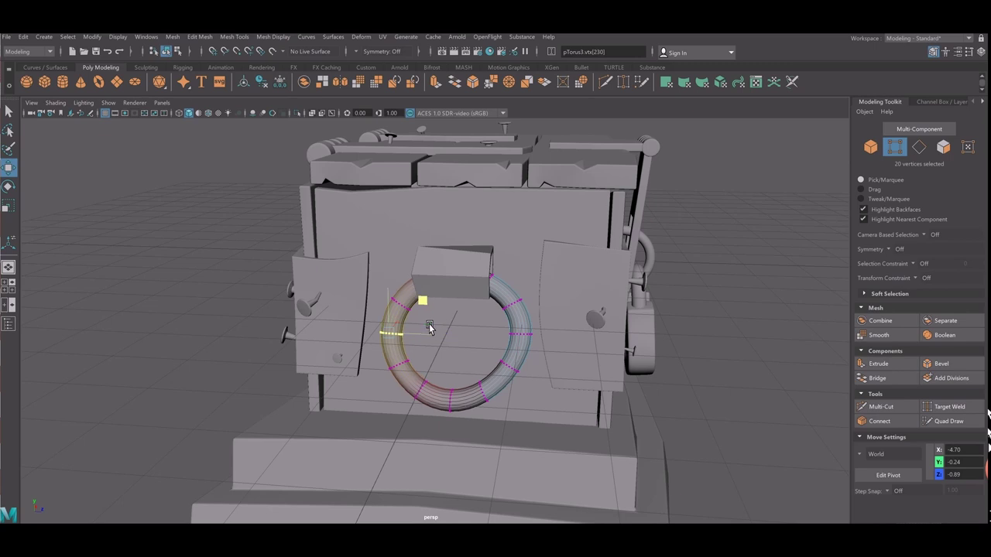
{"action": "left_click", "coordinate": [455, 291]}
{"action": "key", "text": "F8"}
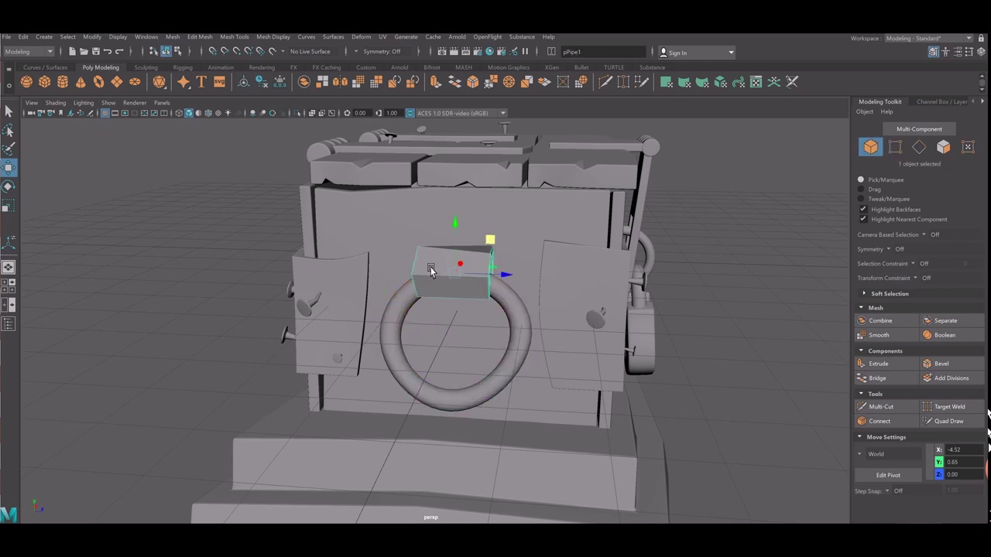
{"action": "left_click", "coordinate": [235, 273]}
{"action": "mouse_move", "coordinate": [357, 326]}
{"action": "left_mouse_down", "text": "alt"}
{"action": "mouse_move", "coordinate": [328, 336]}
{"action": "mouse_move", "coordinate": [419, 335]}
{"action": "left_mouse_up", "text": "alt"}
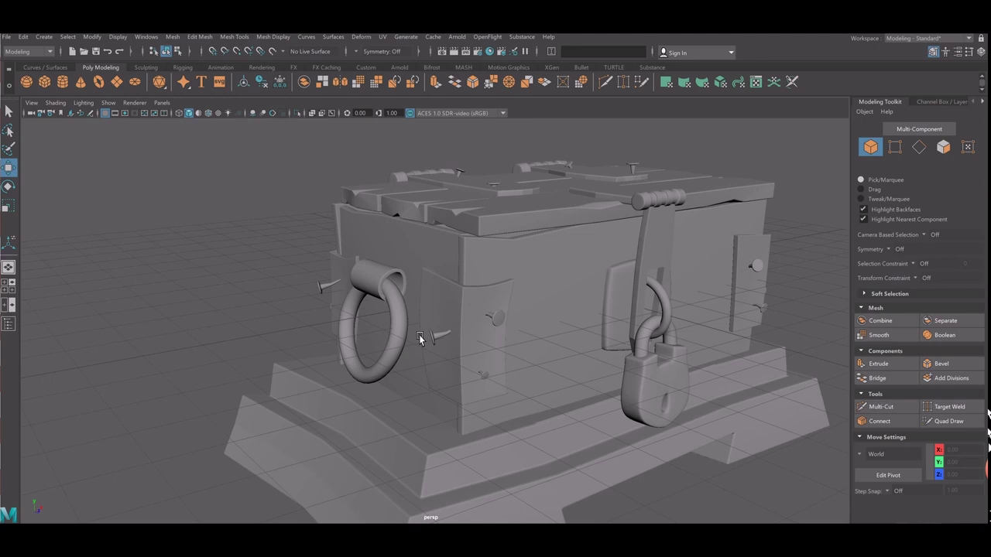
Duplicate the ring and holder, and move the copy along X snug against the chest's right side.
{"action": "left_click", "coordinate": [385, 295]}
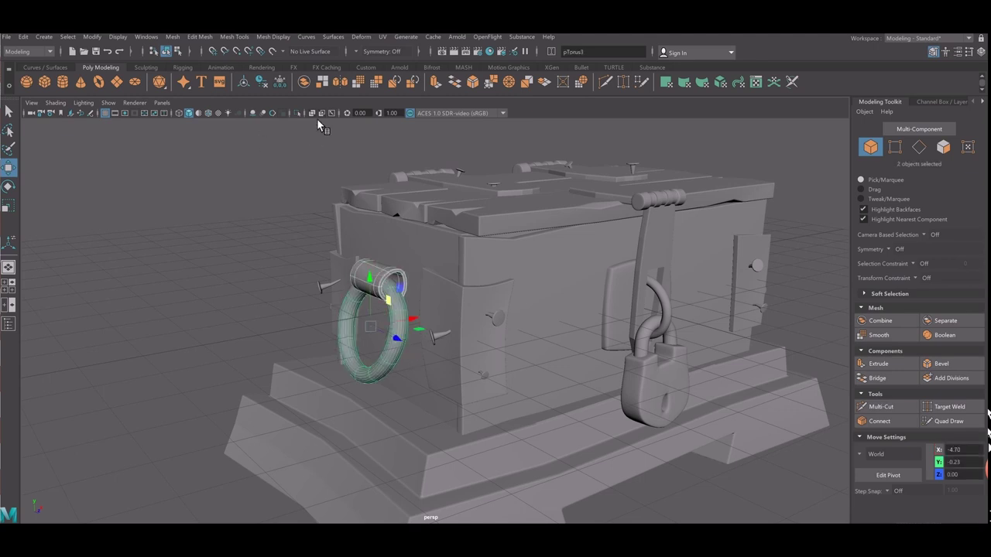
{"action": "mouse_move", "coordinate": [385, 189]}
{"action": "left_mouse_down", "text": "alt"}
{"action": "mouse_move", "coordinate": [431, 361]}
{"action": "mouse_move", "coordinate": [324, 351]}
{"action": "mouse_move", "coordinate": [333, 341]}
{"action": "mouse_move", "coordinate": [325, 353]}
{"action": "left_mouse_up", "text": "alt"}
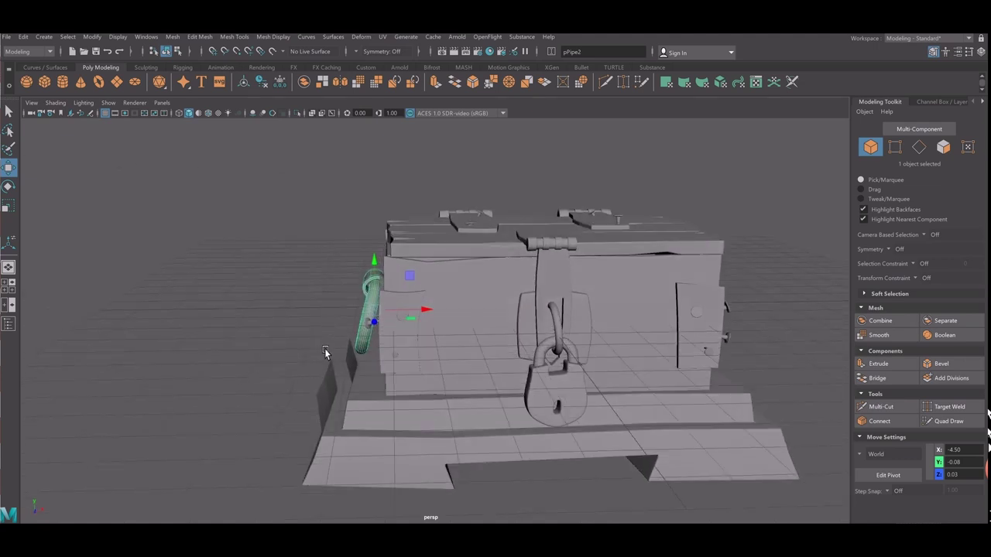
{"action": "mouse_move", "coordinate": [435, 331]}
{"action": "middle_mouse_down"}
{"action": "mouse_move", "coordinate": [790, 309]}
{"action": "mouse_move", "coordinate": [794, 321]}
{"action": "middle_mouse_up"}
{"action": "key", "text": "e"}
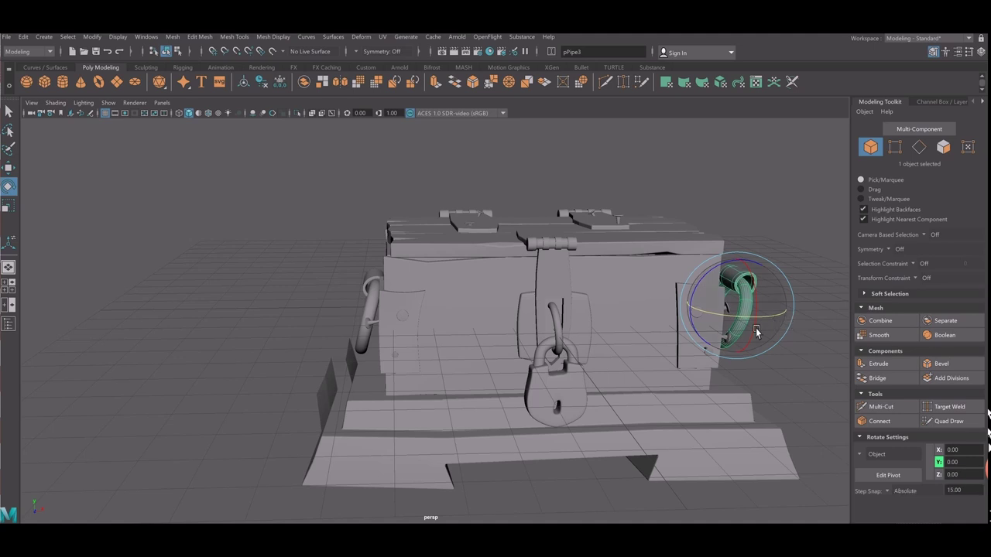
{"action": "key", "text": "w"}
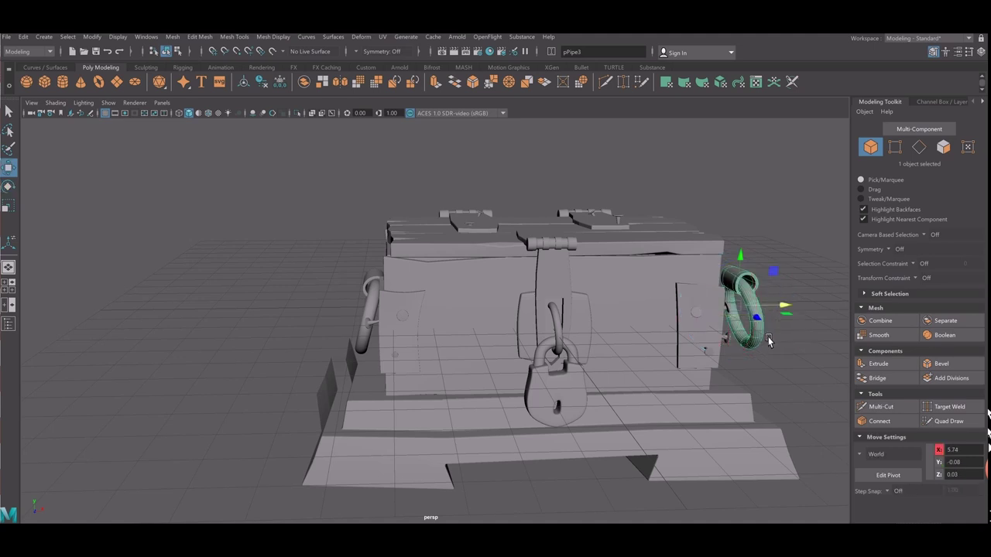
{"action": "left_click_drag", "start_coordinate": [806, 339], "coordinate": [822, 339], "text": "alt"}
{"action": "mouse_move", "coordinate": [822, 338]}
{"action": "middle_mouse_down"}
{"action": "mouse_move", "coordinate": [793, 319]}
{"action": "mouse_move", "coordinate": [775, 343]}
{"action": "middle_mouse_up"}
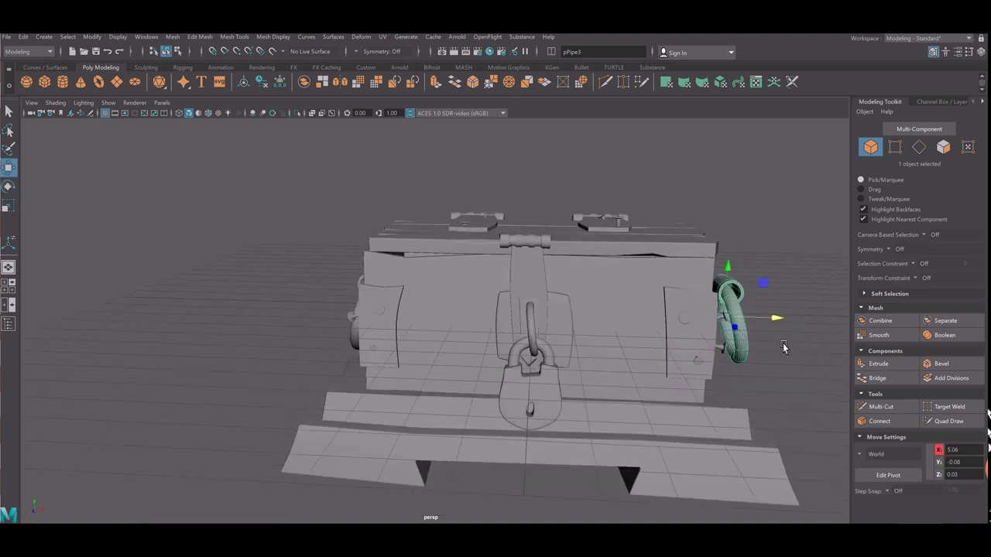
{"action": "left_click_drag", "start_coordinate": [774, 343], "coordinate": [763, 348], "text": "alt"}
{"action": "middle_click_drag", "start_coordinate": [787, 368], "coordinate": [757, 354]}
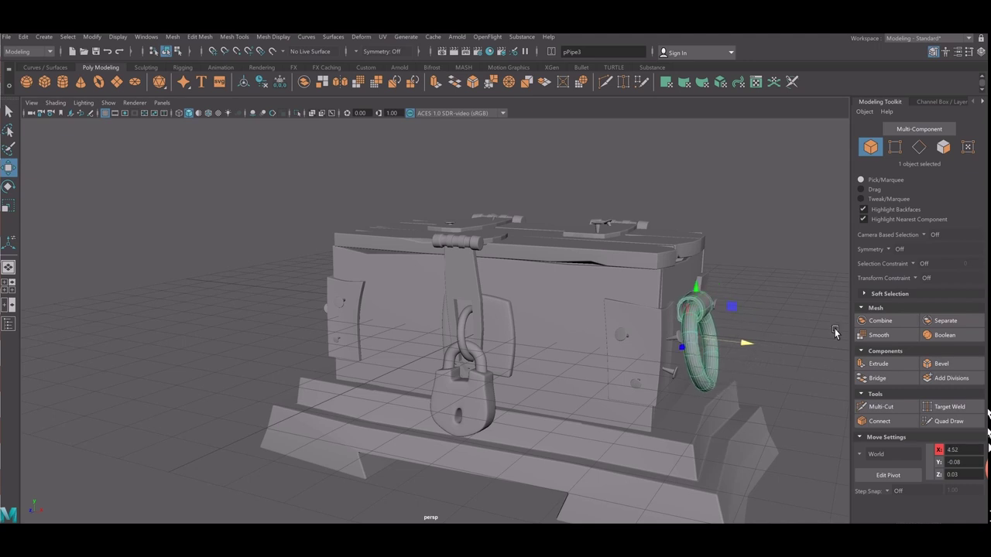
{"action": "left_click", "coordinate": [756, 354]}
{"action": "mouse_move", "coordinate": [756, 354]}
{"action": "left_mouse_down", "text": "alt"}
{"action": "mouse_move", "coordinate": [616, 370]}
{"action": "mouse_move", "coordinate": [577, 416]}
{"action": "mouse_move", "coordinate": [526, 403]}
{"action": "left_mouse_up", "text": "alt"}
Select all 45 chest parts and wrap them in an ffd1Lattice deformer.
{"action": "left_click_drag", "start_coordinate": [199, 165], "coordinate": [703, 442]}
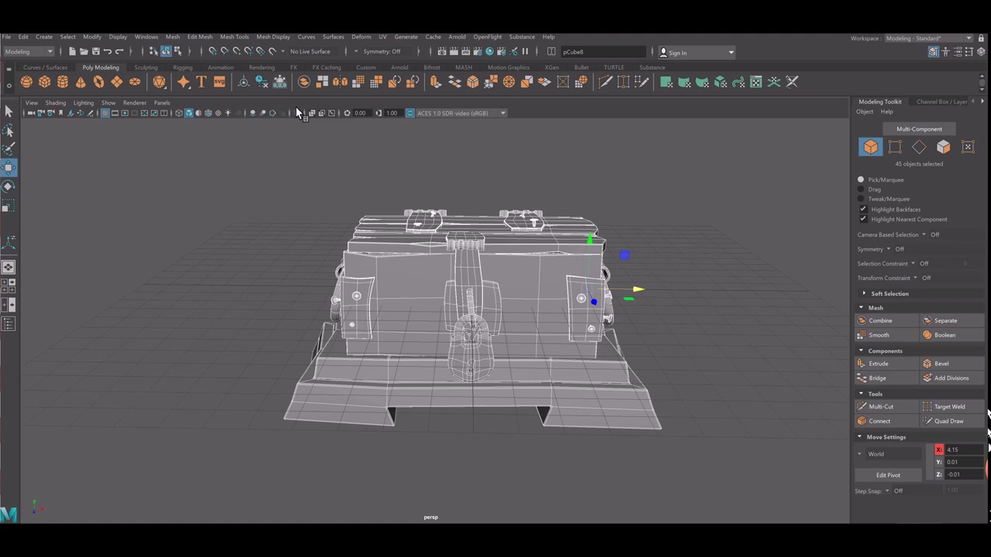
{"action": "left_click", "coordinate": [276, 154]}
{"action": "mouse_move", "coordinate": [388, 223]}
{"action": "left_mouse_down", "text": "alt"}
{"action": "mouse_move", "coordinate": [476, 283]}
{"action": "mouse_move", "coordinate": [487, 279]}
{"action": "left_mouse_up", "text": "alt"}
{"action": "left_click", "coordinate": [433, 284]}
{"action": "left_click", "coordinate": [416, 266], "text": "shift"}
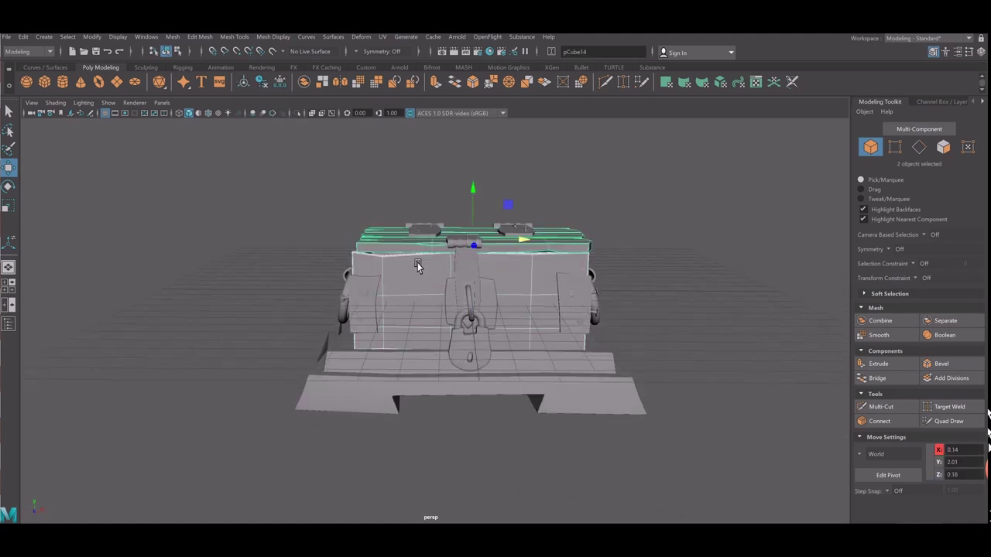
{"action": "left_click_drag", "start_coordinate": [324, 219], "coordinate": [768, 467]}
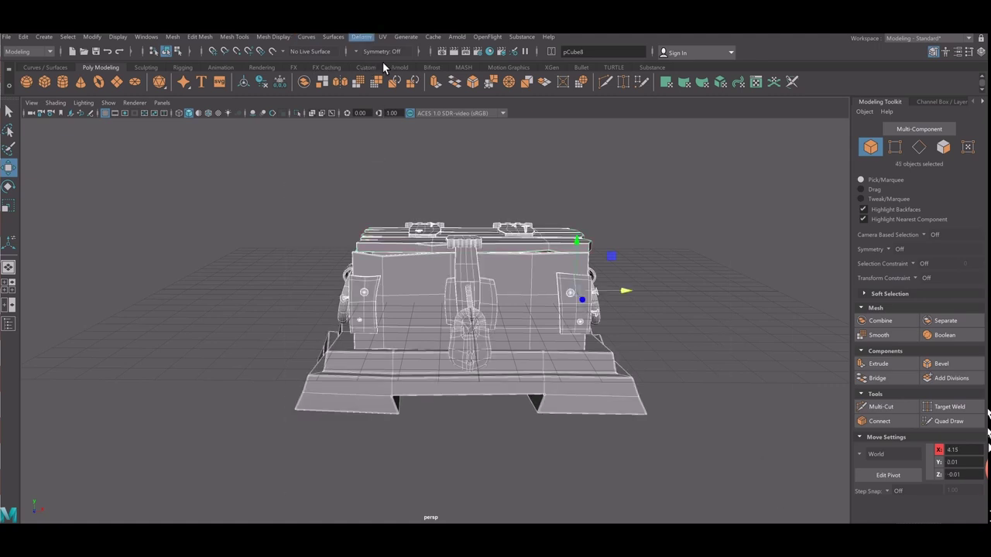
{"action": "left_click", "coordinate": [360, 36]}
{"action": "left_click", "coordinate": [402, 115]}
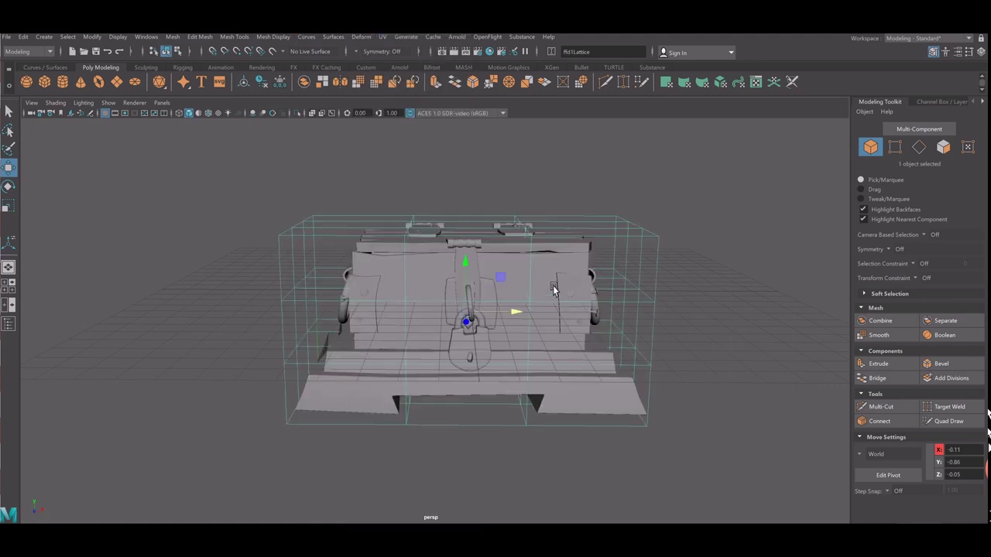
Raise the lattice's top row of points and lower its top-left corner.
{"action": "right_click_drag", "start_coordinate": [531, 242], "coordinate": [521, 190]}
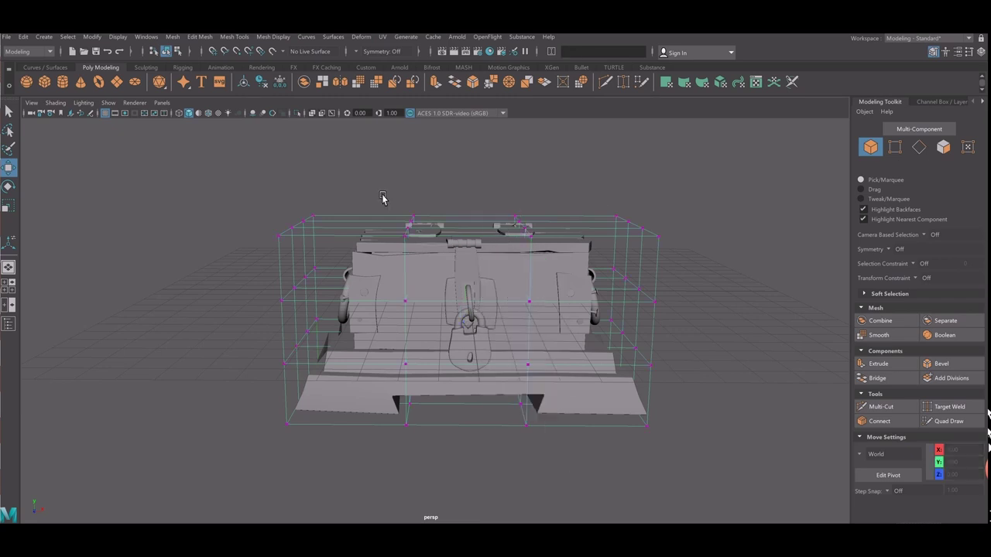
{"action": "left_click_drag", "start_coordinate": [380, 199], "coordinate": [579, 284]}
{"action": "left_click_drag", "start_coordinate": [476, 194], "coordinate": [477, 184]}
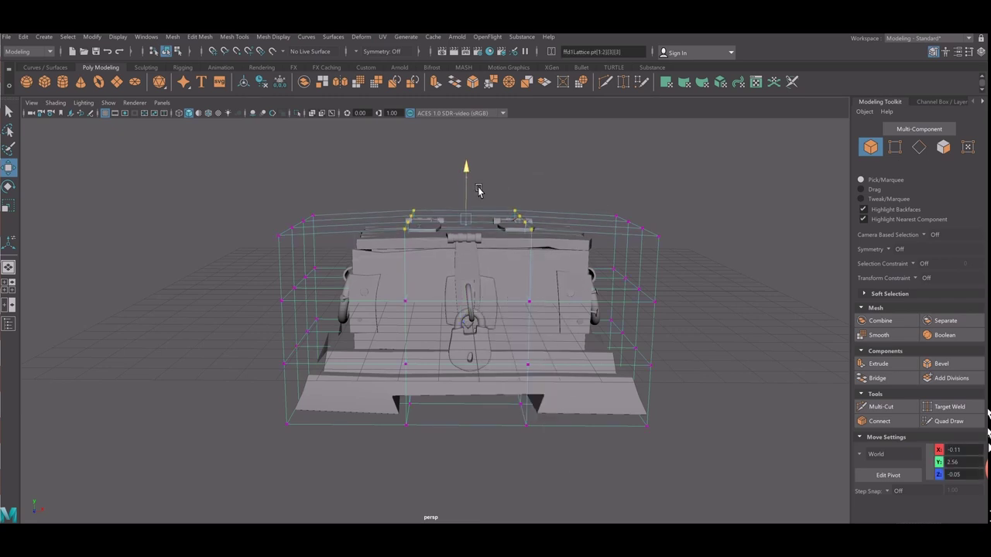
{"action": "left_click_drag", "start_coordinate": [551, 254], "coordinate": [517, 283], "text": "alt"}
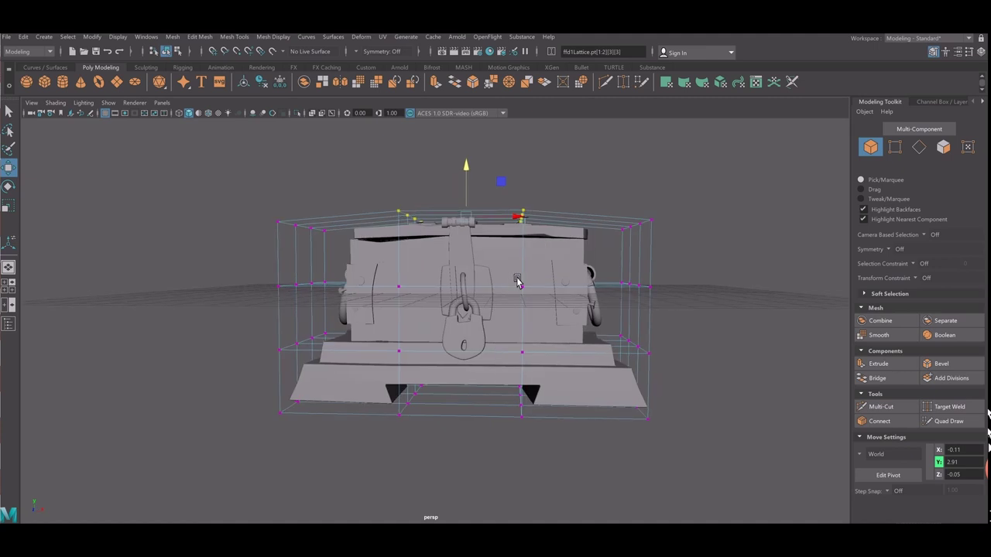
{"action": "left_click_drag", "start_coordinate": [260, 236], "coordinate": [330, 220]}
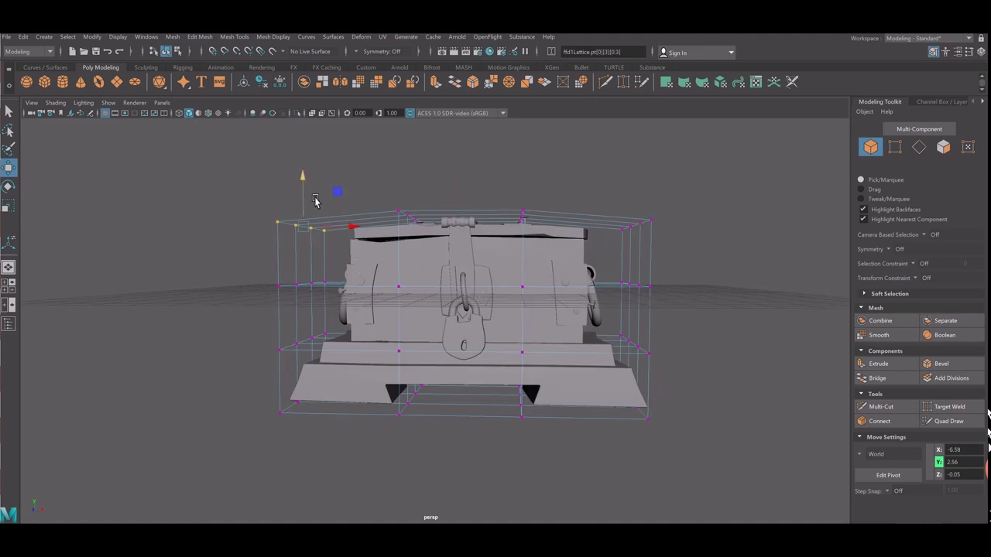
{"action": "middle_click_drag", "start_coordinate": [316, 201], "coordinate": [317, 216]}
Push the lattice's right side and bottom-right corner outward, raise the middle points, and return to Object Mode.
{"action": "left_click_drag", "start_coordinate": [706, 265], "coordinate": [633, 359]}
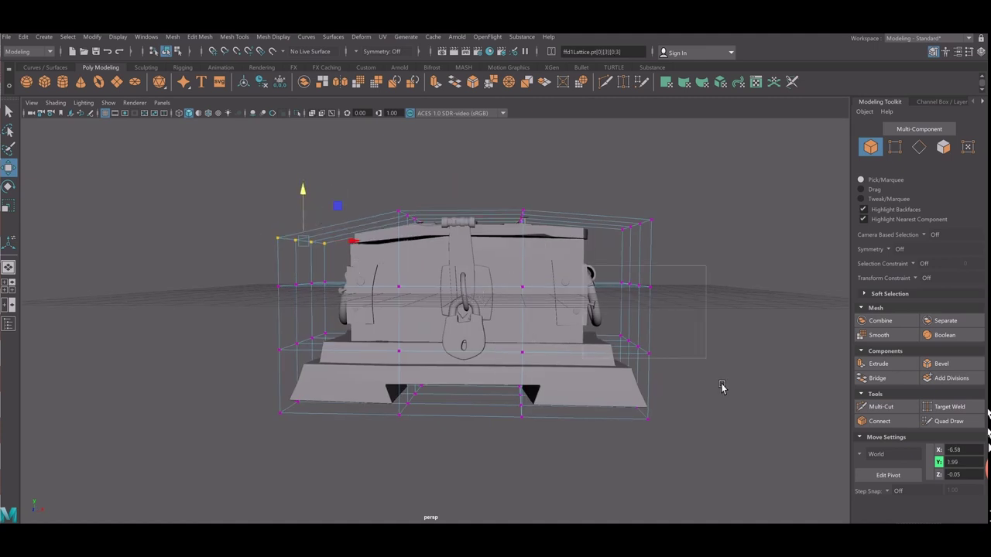
{"action": "middle_click_drag", "start_coordinate": [693, 341], "coordinate": [705, 339]}
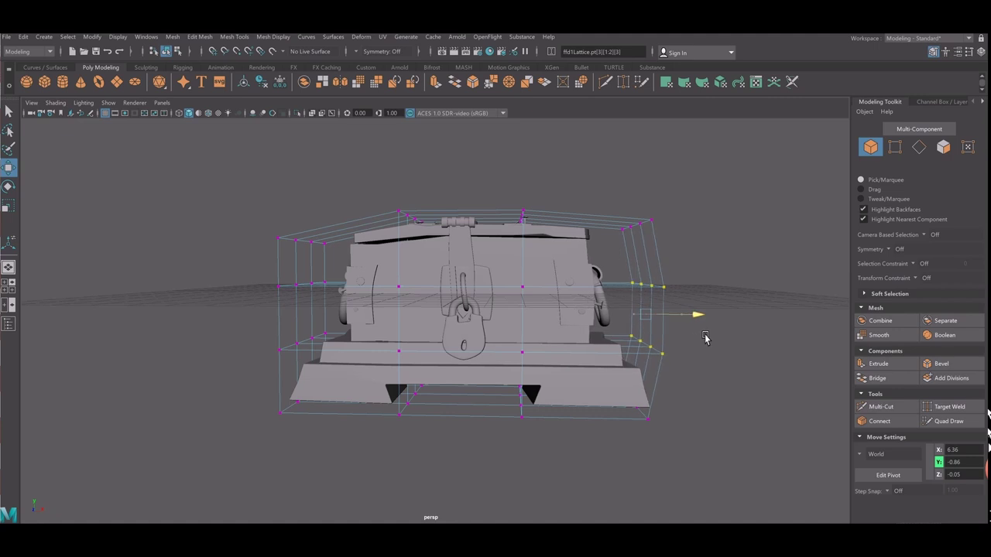
{"action": "left_click_drag", "start_coordinate": [743, 498], "coordinate": [705, 477]}
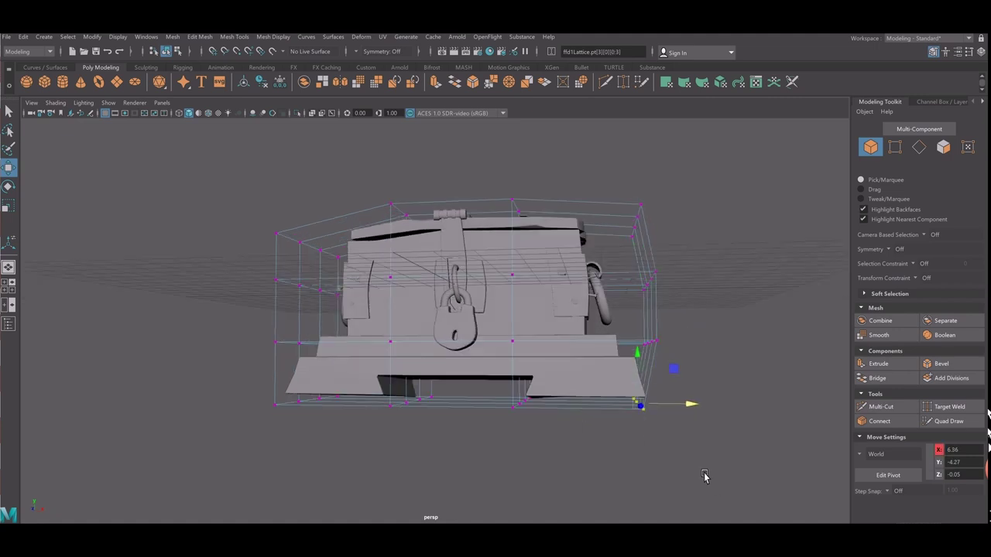
{"action": "middle_click_drag", "start_coordinate": [703, 432], "coordinate": [732, 426]}
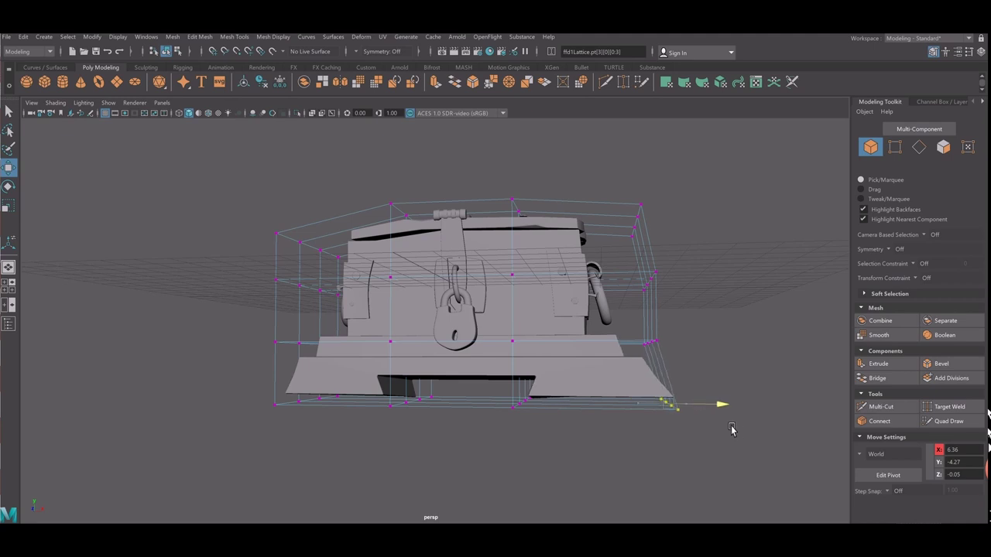
{"action": "mouse_move", "coordinate": [397, 420]}
{"action": "left_mouse_down", "text": "alt"}
{"action": "mouse_move", "coordinate": [414, 419]}
{"action": "mouse_move", "coordinate": [394, 403]}
{"action": "left_mouse_up", "text": "alt"}
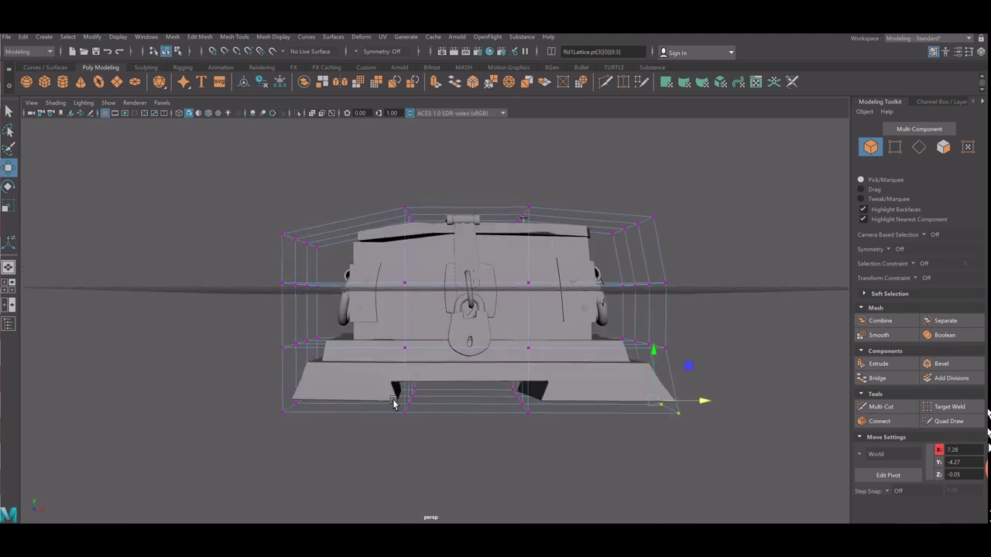
{"action": "left_click_drag", "start_coordinate": [549, 364], "coordinate": [391, 336]}
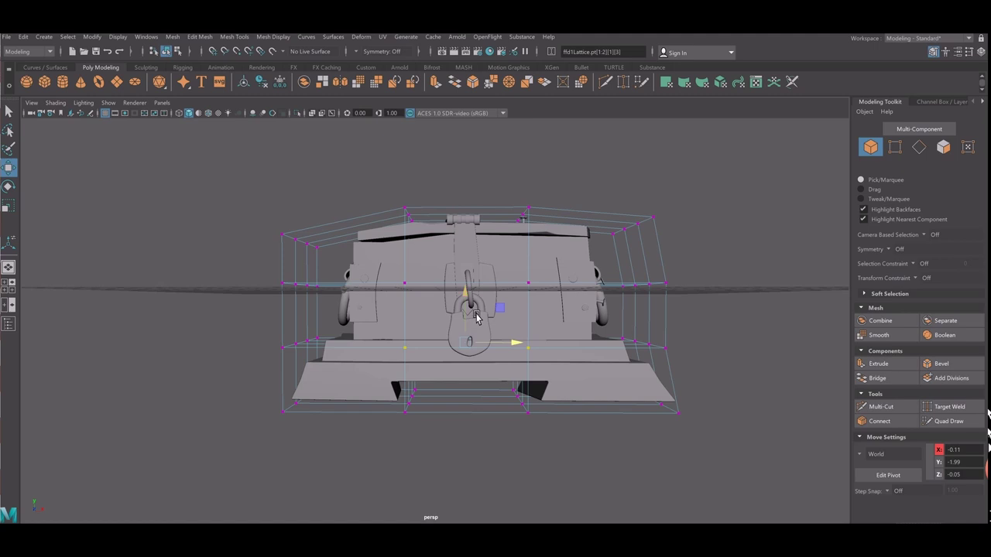
{"action": "left_click_drag", "start_coordinate": [476, 317], "coordinate": [476, 308]}
{"action": "right_click", "coordinate": [519, 252]}
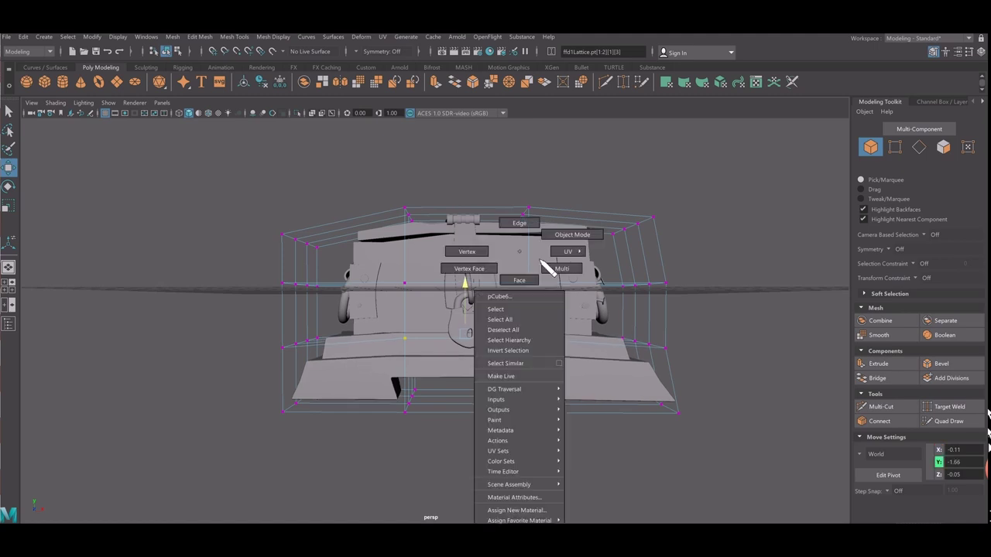
{"action": "left_click", "coordinate": [572, 234]}
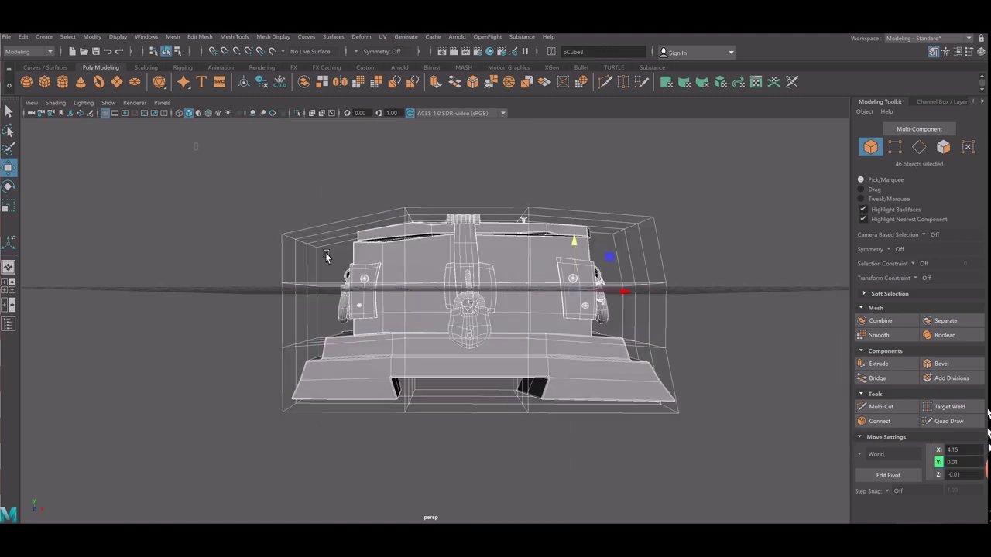
{"action": "left_click_drag", "start_coordinate": [194, 145], "coordinate": [813, 474]}
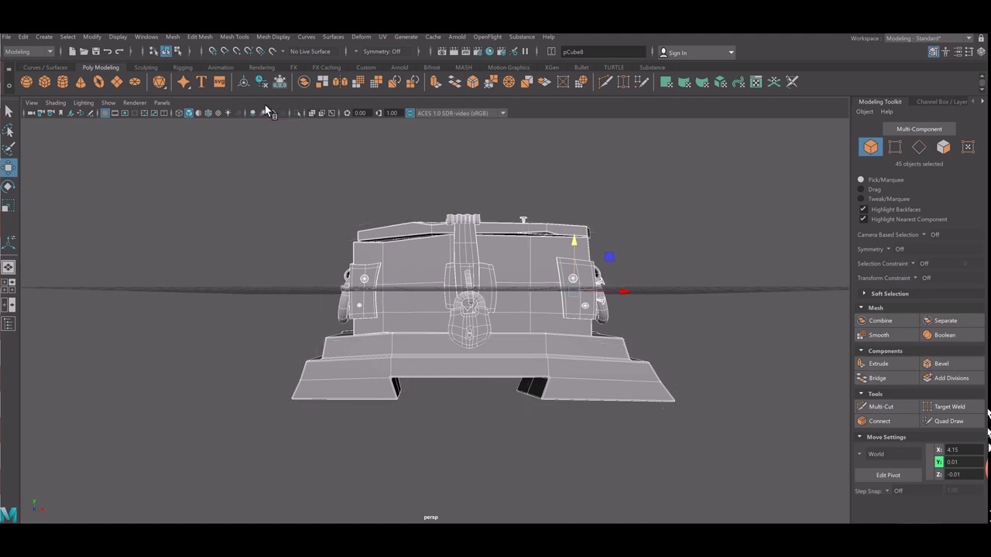
{"action": "left_click", "coordinate": [306, 189]}
{"action": "mouse_move", "coordinate": [311, 202]}
{"action": "left_mouse_down", "text": "alt"}
{"action": "mouse_move", "coordinate": [365, 273]}
{"action": "mouse_move", "coordinate": [365, 257]}
{"action": "left_mouse_up", "text": "alt"}
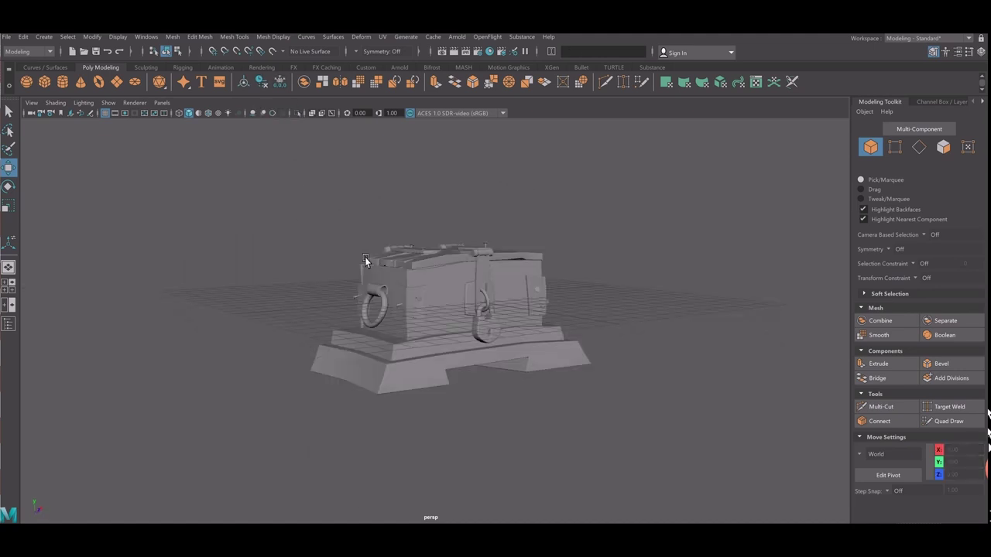
{"action": "left_click_drag", "start_coordinate": [451, 291], "coordinate": [552, 319], "text": "alt"}
{"action": "right_click_drag", "start_coordinate": [552, 318], "coordinate": [559, 321], "text": "alt"}
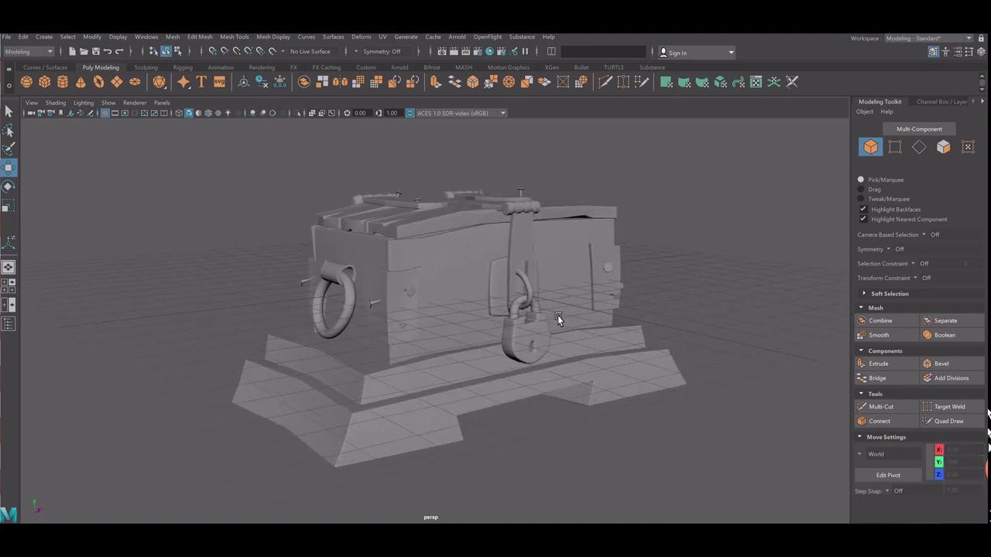